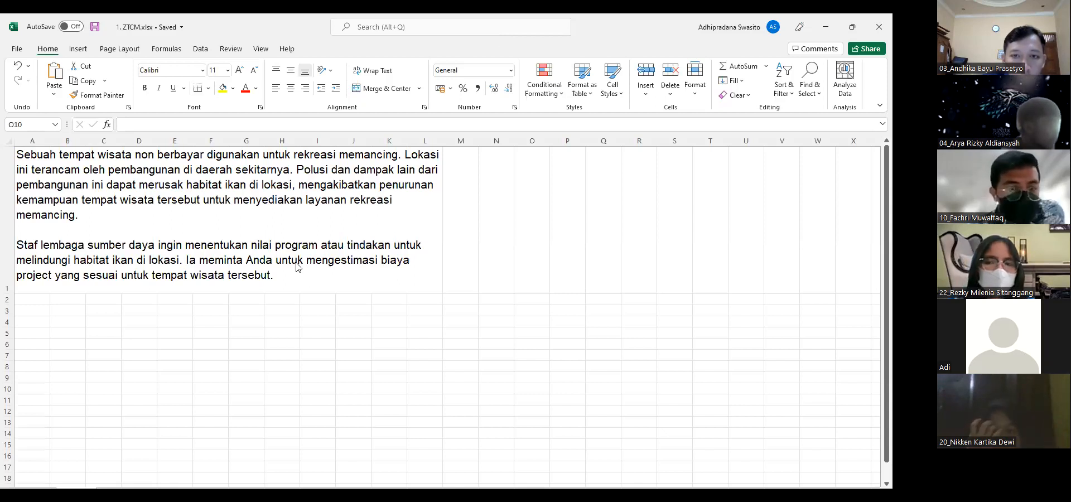
Enlarge the fishing-site case text on the Ilustrasi sheet and examine it
scroll(297, 267, "up", 2)
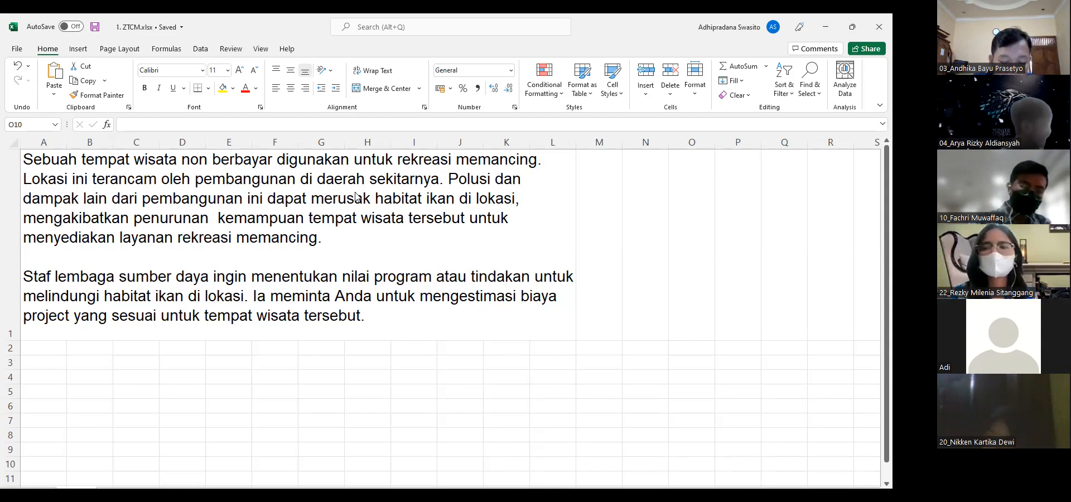
left_click(392, 212)
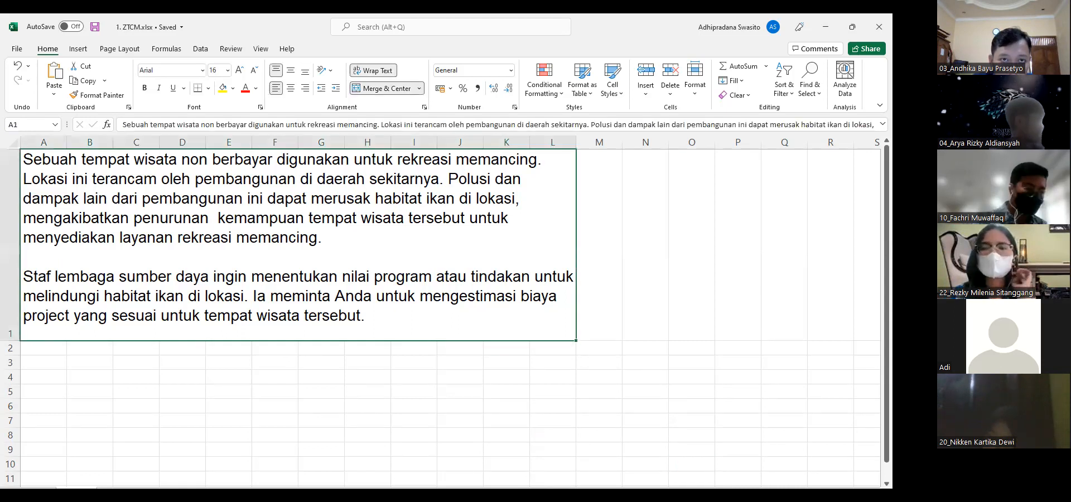
left_click(439, 55)
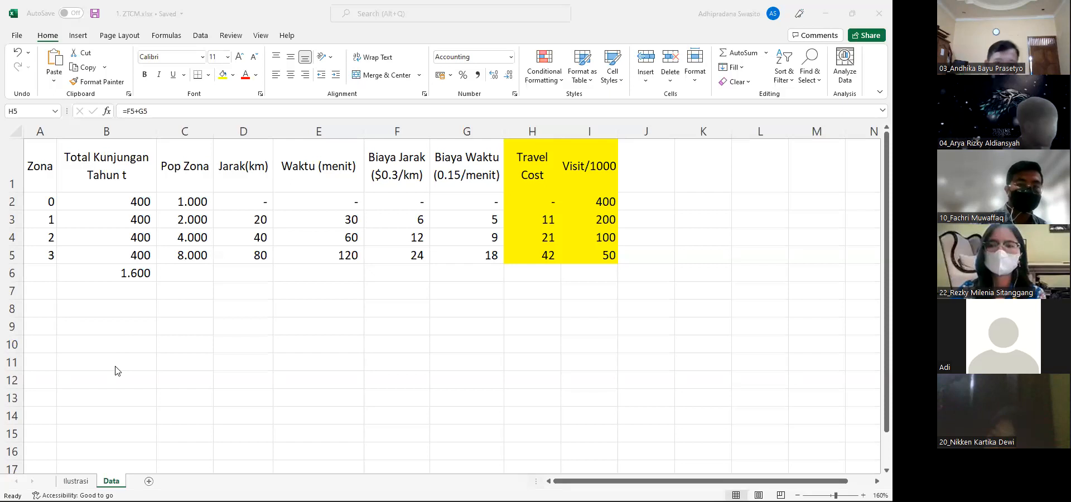
left_click(75, 481)
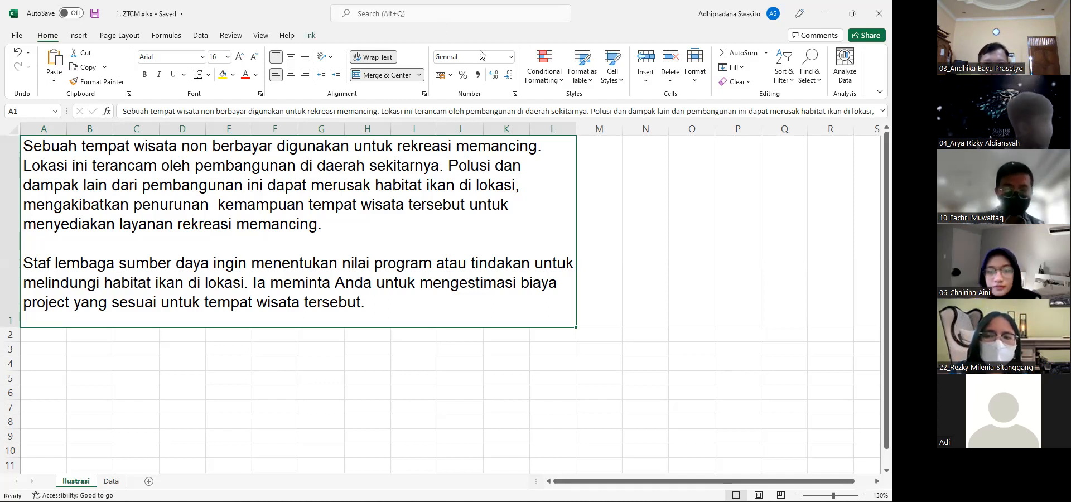
Draw a pair of red axes below the case text, with a hatched rectangle in their corner
left_click(460, 315)
mouse_move(460, 315)
left_mouse_down()
mouse_move(448, 423)
mouse_move(468, 421)
mouse_move(448, 427)
mouse_move(645, 425)
left_mouse_up()
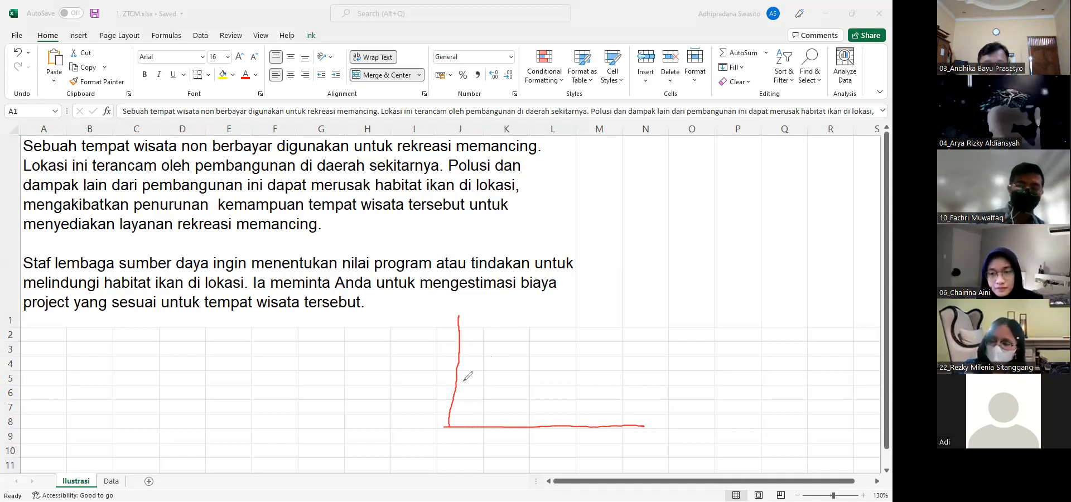
mouse_move(451, 385)
left_mouse_down()
mouse_move(587, 386)
mouse_move(582, 430)
left_mouse_up()
left_click_drag(455, 393, 496, 393)
left_click_drag(458, 405, 531, 395)
left_click_drag(477, 416, 564, 396)
mouse_move(521, 419)
left_mouse_down()
mouse_move(568, 401)
mouse_move(563, 414)
left_mouse_up()
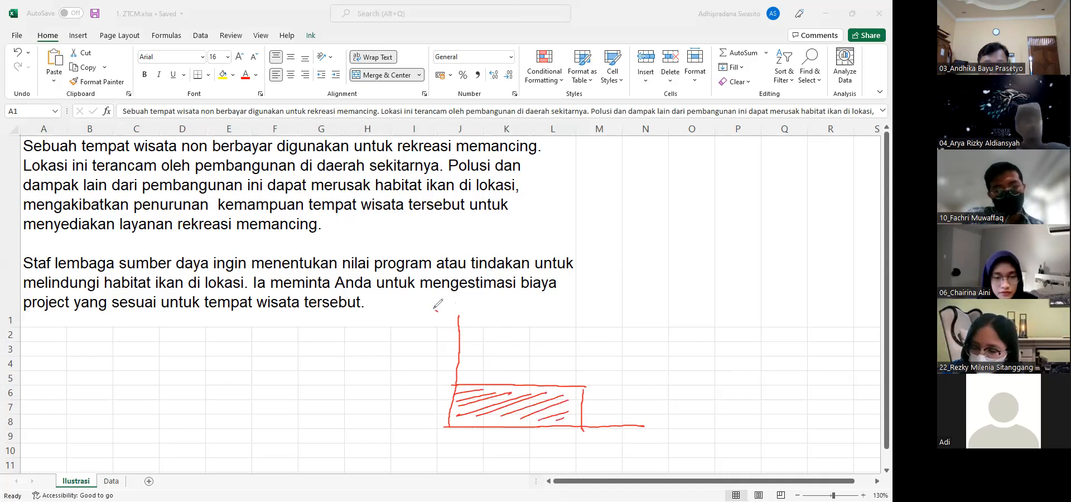
Label the vertical axis of the red sketch TC and the horizontal axis V
mouse_move(430, 308)
left_mouse_down()
mouse_move(438, 319)
mouse_move(470, 314)
left_mouse_up()
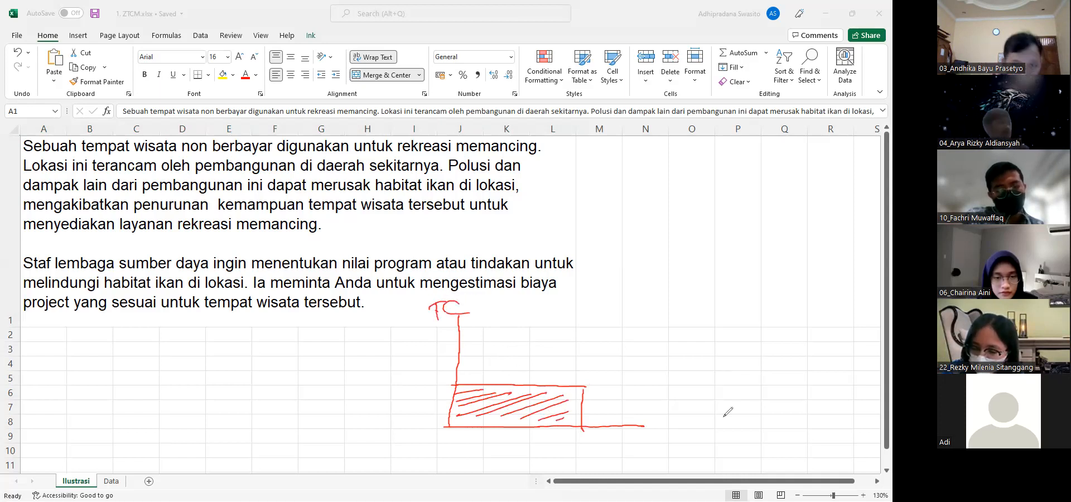
mouse_move(652, 431)
left_mouse_down()
mouse_move(659, 440)
mouse_move(676, 429)
left_mouse_up()
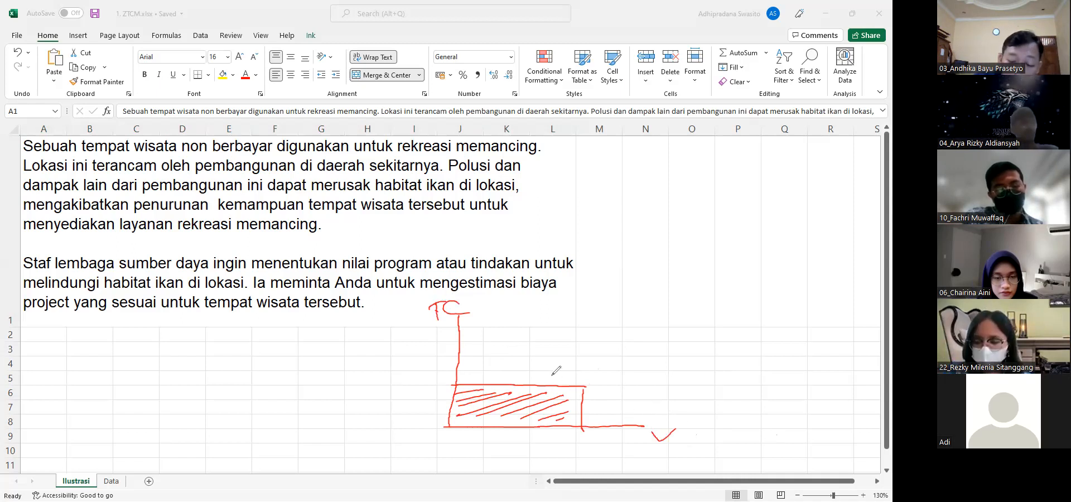
Hatch the red rectangle more densely and draw an arrow from it to a handwritten TC label
left_click_drag(483, 393, 511, 387)
left_click_drag(491, 403, 574, 396)
left_click_drag(533, 419, 578, 406)
left_click_drag(469, 422, 519, 410)
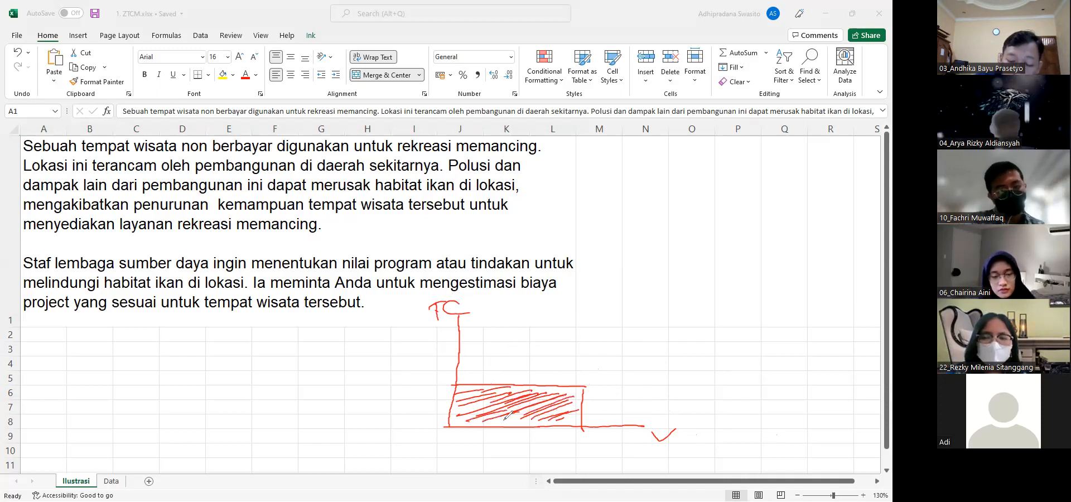
mouse_move(583, 402)
left_mouse_down()
mouse_move(696, 409)
mouse_move(709, 389)
mouse_move(735, 407)
left_mouse_up()
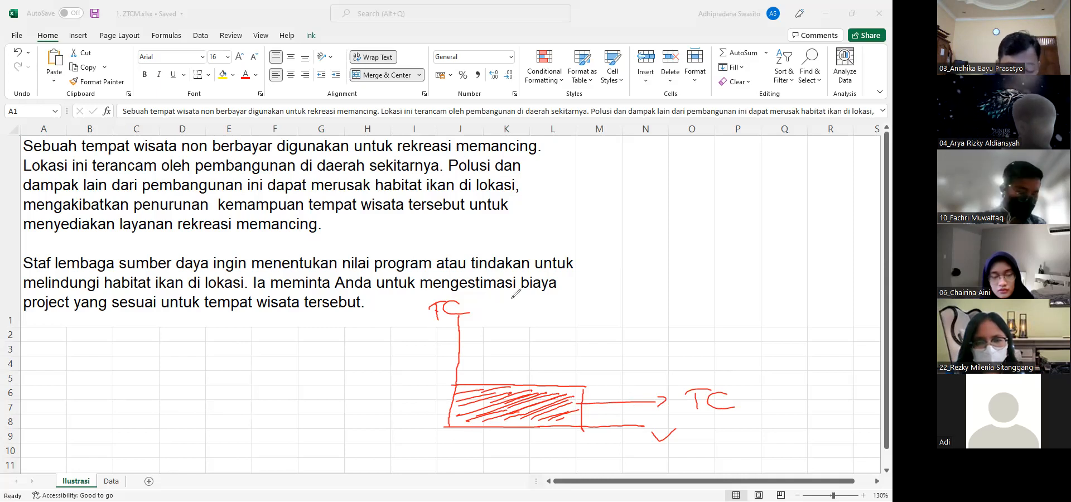
Draw a blue downward-sloping line above the rectangle, hatch the triangle beneath it, and point an arrow from it to the label SK
left_click_drag(454, 323, 583, 381)
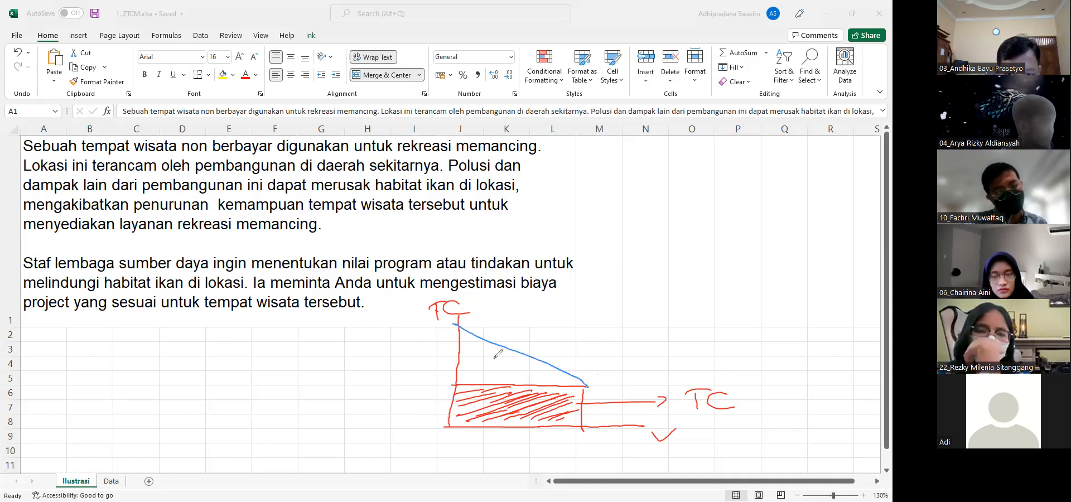
mouse_move(477, 343)
left_mouse_down()
mouse_move(463, 352)
mouse_move(517, 359)
mouse_move(552, 378)
mouse_move(596, 350)
left_mouse_up()
mouse_move(614, 330)
left_mouse_down()
mouse_move(614, 349)
mouse_move(654, 354)
left_mouse_up()
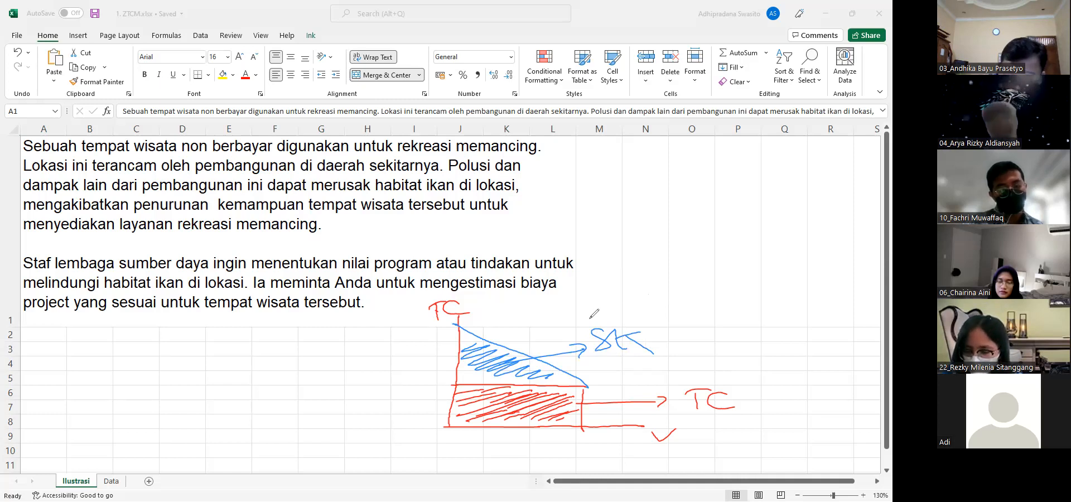
mouse_move(467, 333)
left_mouse_down()
mouse_move(503, 373)
mouse_move(563, 378)
left_mouse_up()
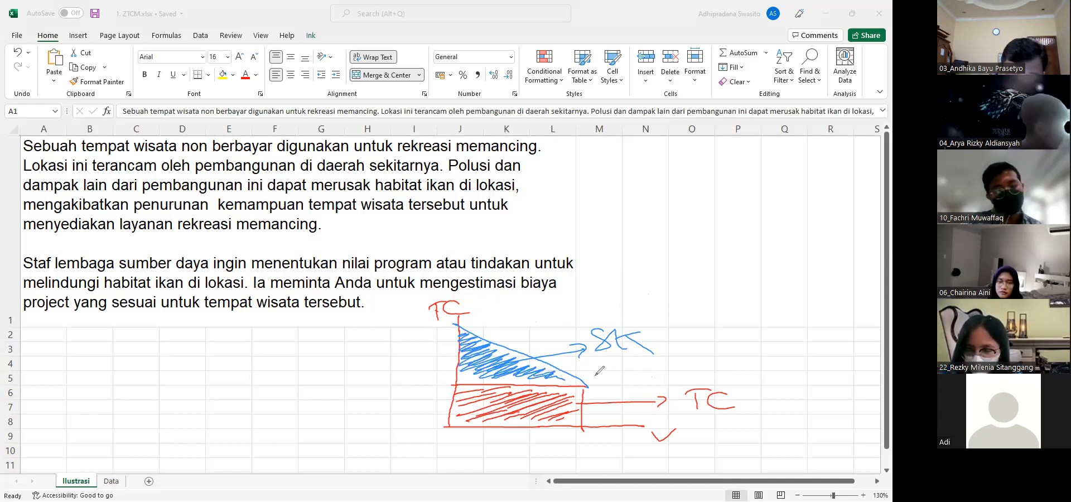
Circle "nilai program", underline "melindungi habitat ikan", and add a blue arrow, a $ sign and a curved pointer around the sketch
mouse_move(423, 250)
left_mouse_down()
mouse_move(323, 262)
mouse_move(419, 249)
left_mouse_up()
left_click_drag(47, 296, 181, 286)
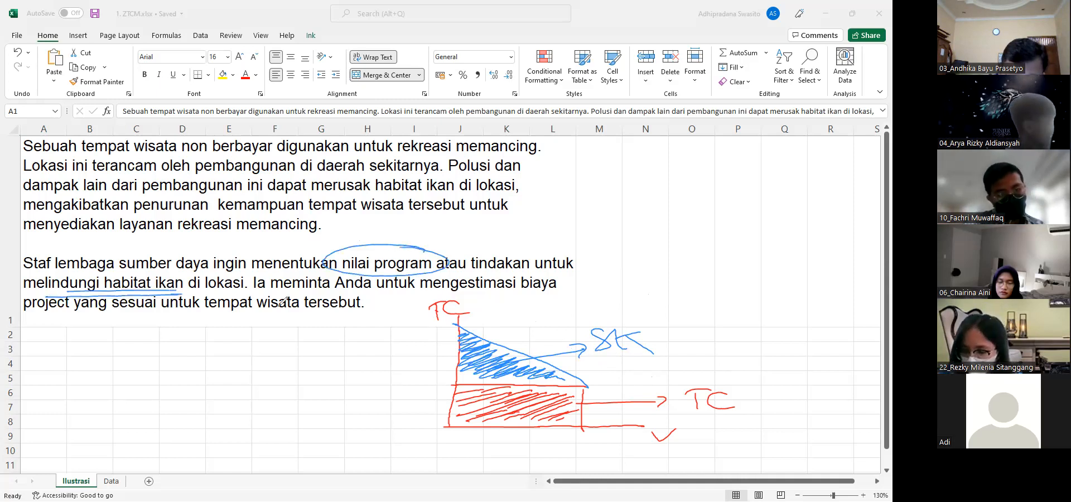
left_click_drag(590, 417, 687, 414)
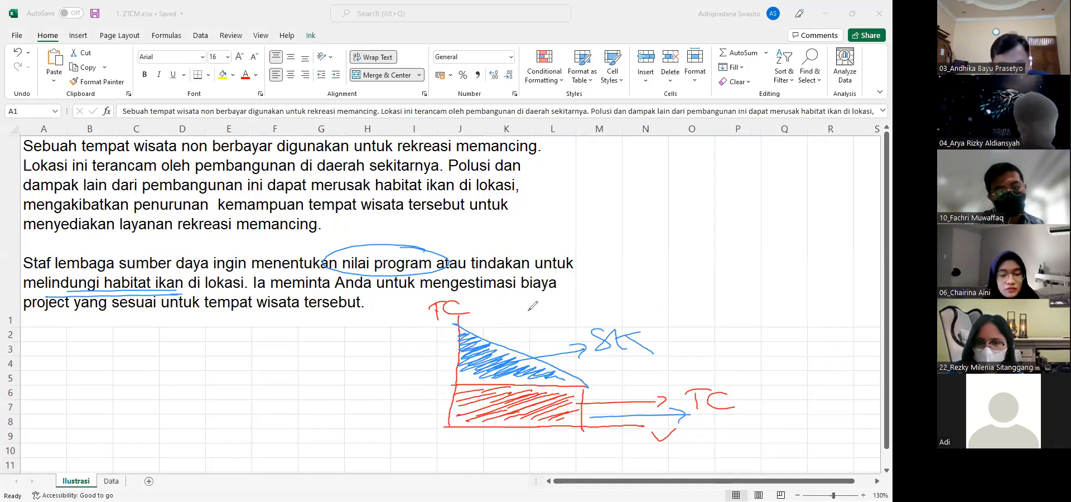
left_click_drag(600, 266, 596, 289)
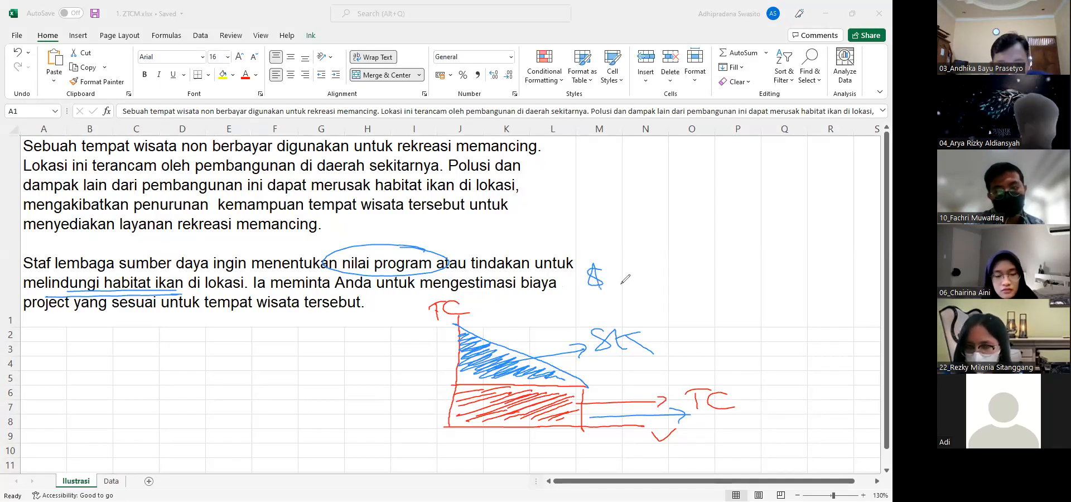
left_click_drag(552, 317, 500, 347)
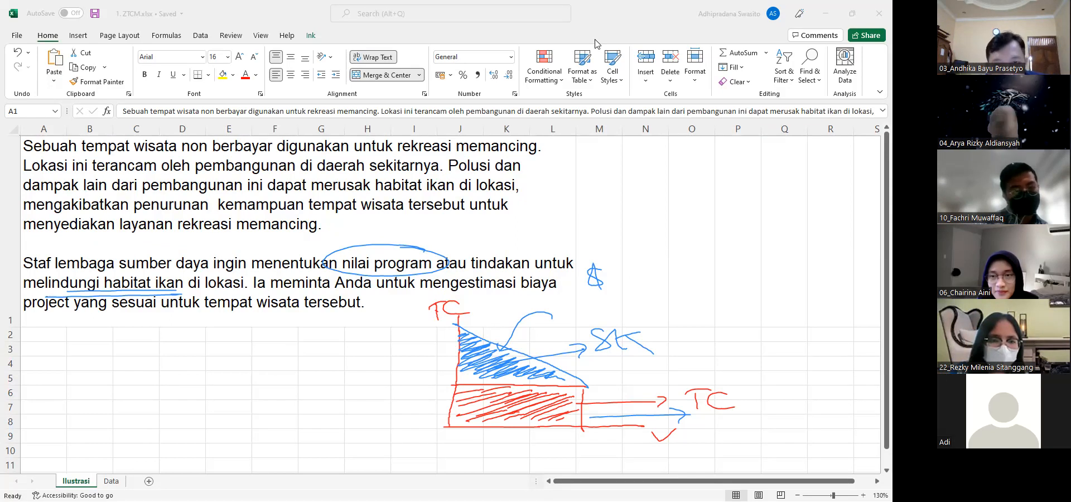
Clear all the drawn annotations and open the Data sheet
left_click(515, 26)
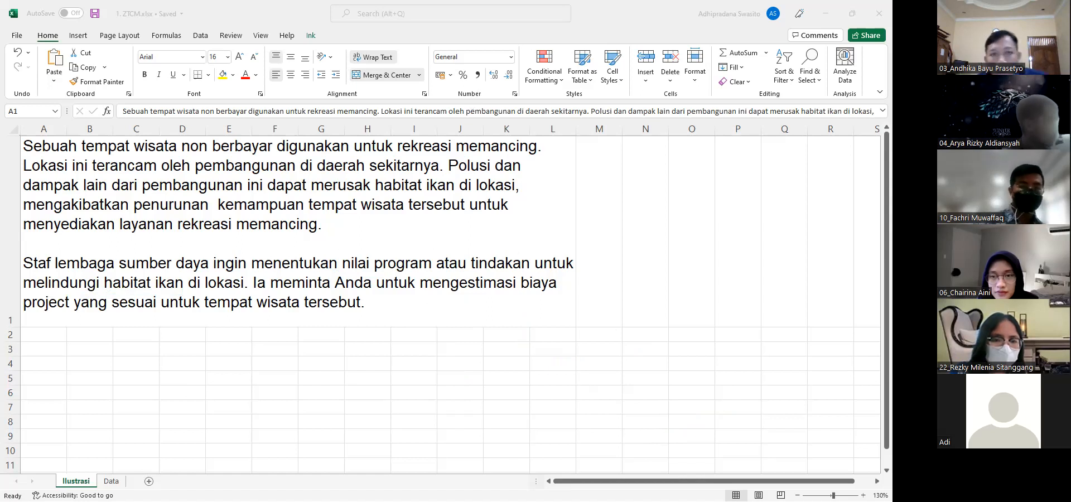
left_click(111, 481)
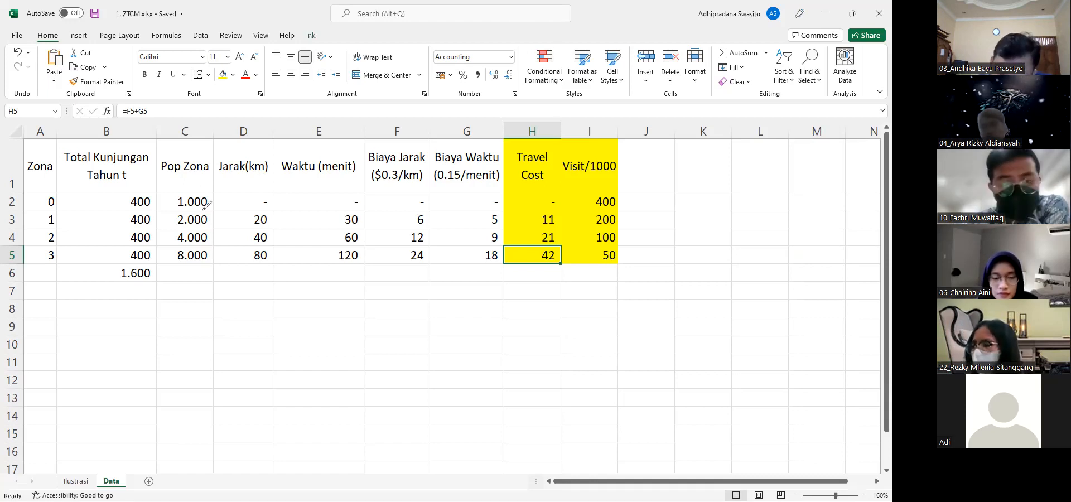
left_click(438, 203)
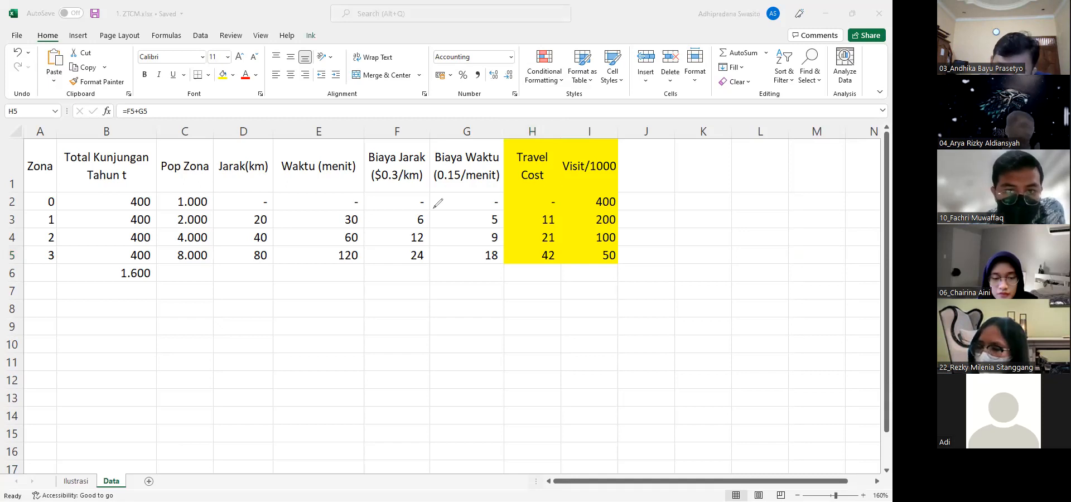
Delete the contents of F2:I5 under Biaya Jarak, Biaya Waktu, Travel Cost and Visit/1000
left_click(507, 103)
key("Up")
key("Up")
key("Up")
key("Up")
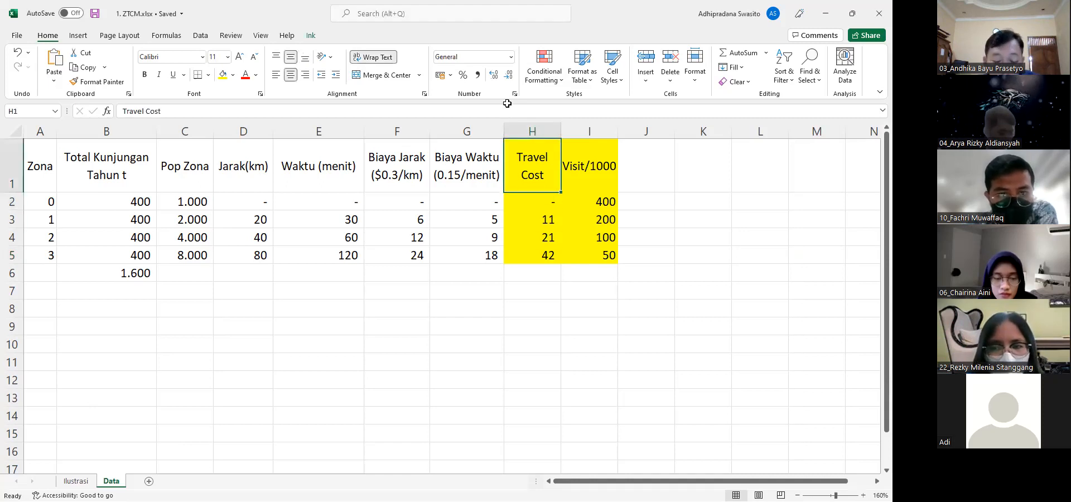
key("Left")
key("Down")
key("Left")
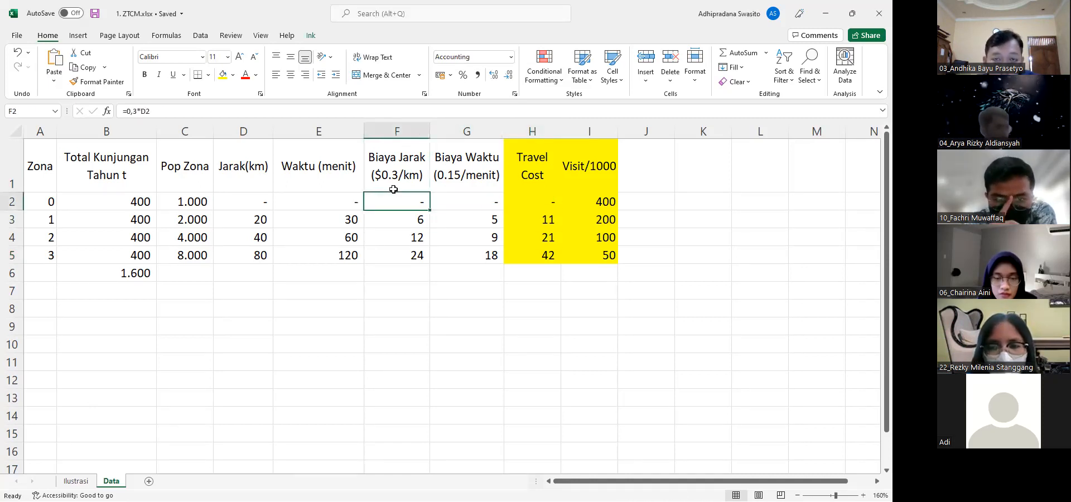
key("shift+Right")
key("shift+Right")
key("shift+Right")
key("shift+Down")
key("shift+Down")
key("shift+Down")
key("Delete")
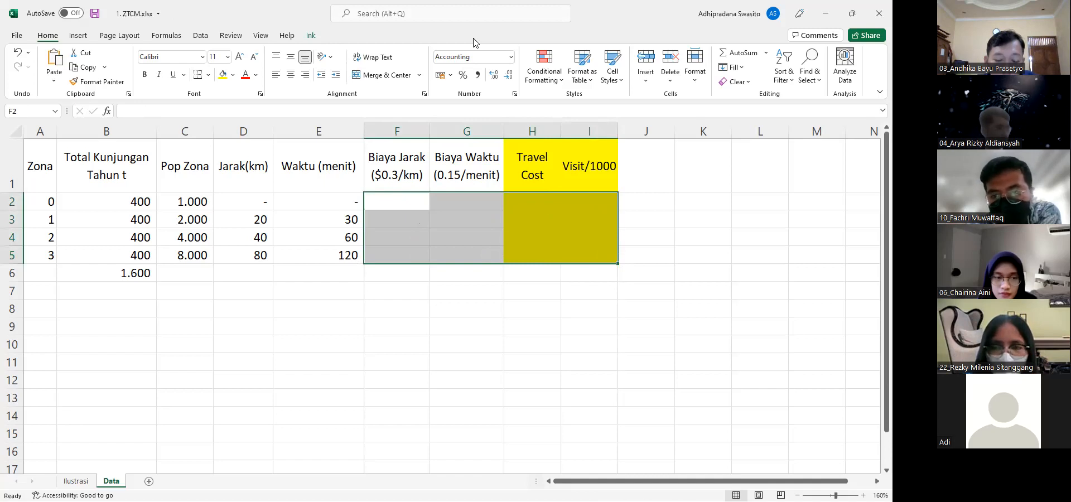
Enlarge the data table and draw a blue tick beside each of the zones 0 to 3
left_click(534, 21)
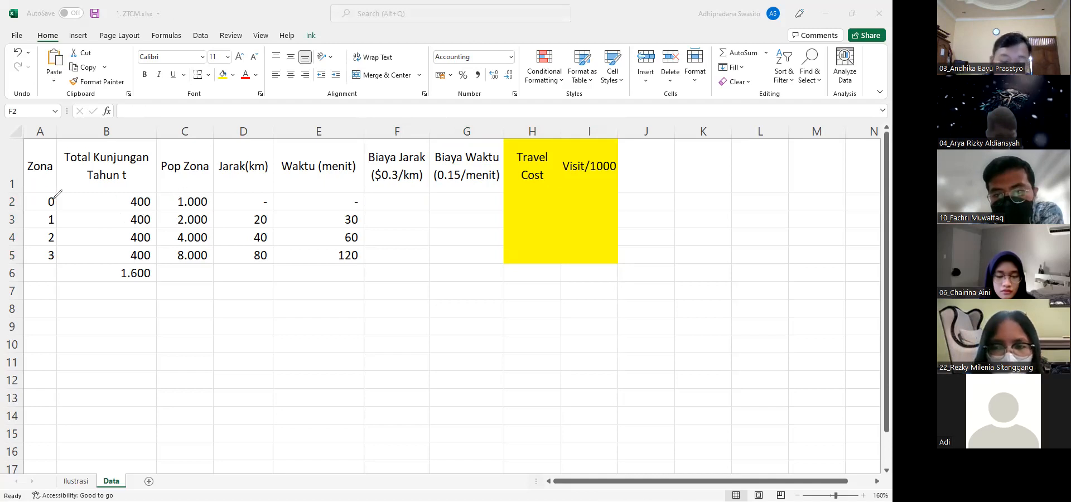
left_click_drag(36, 199, 47, 250)
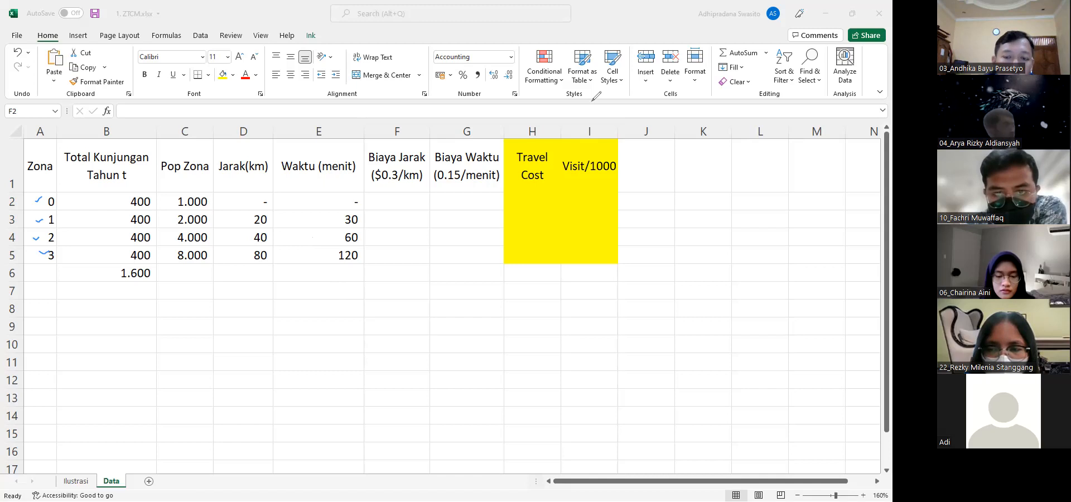
scroll(593, 106, "up", 3)
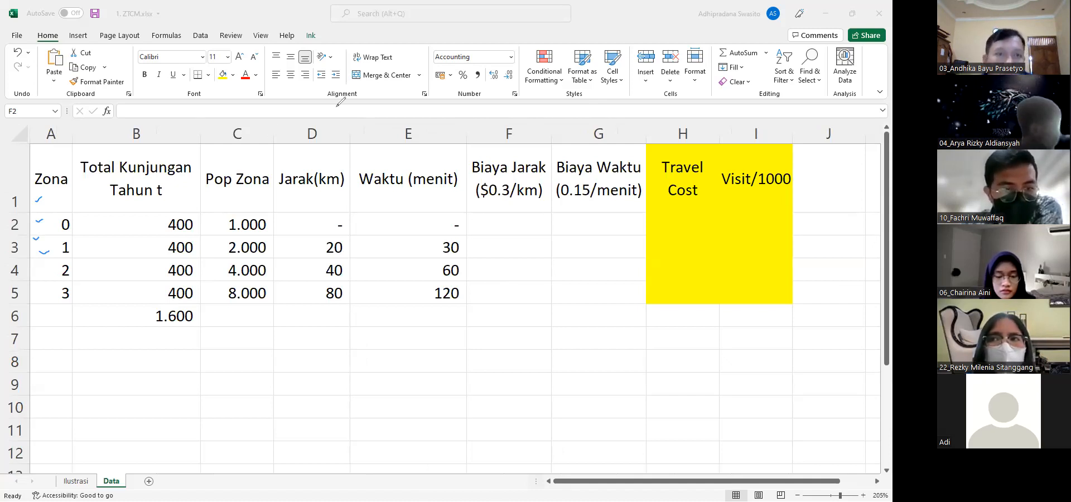
mouse_move(38, 222)
left_mouse_down()
mouse_move(48, 221)
mouse_move(57, 245)
mouse_move(51, 291)
left_mouse_up()
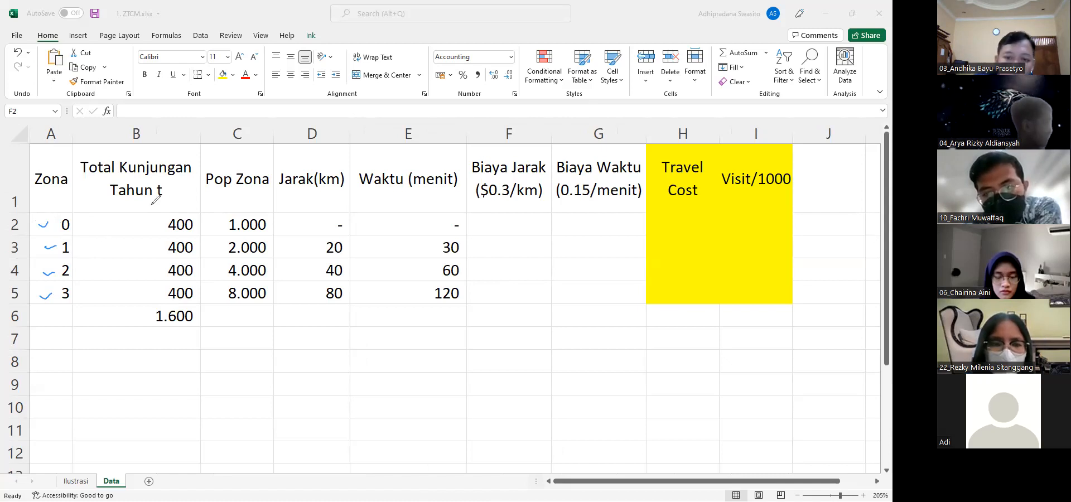
Draw a brace beside the four Total Kunjungan values and double-underline their total
mouse_move(141, 220)
left_mouse_down()
mouse_move(128, 224)
mouse_move(135, 266)
mouse_move(124, 288)
mouse_move(140, 297)
left_mouse_up()
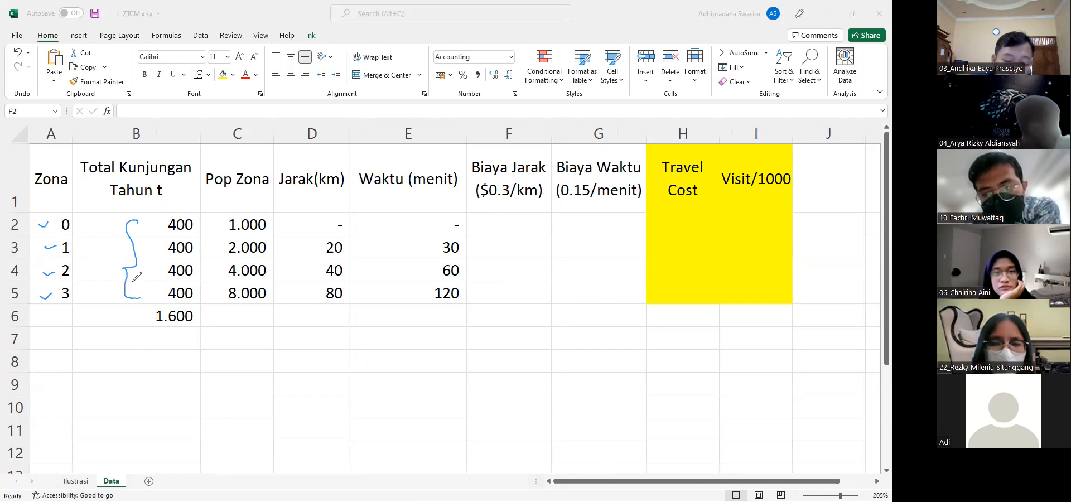
mouse_move(154, 337)
left_mouse_down()
mouse_move(188, 333)
mouse_move(179, 337)
left_mouse_up()
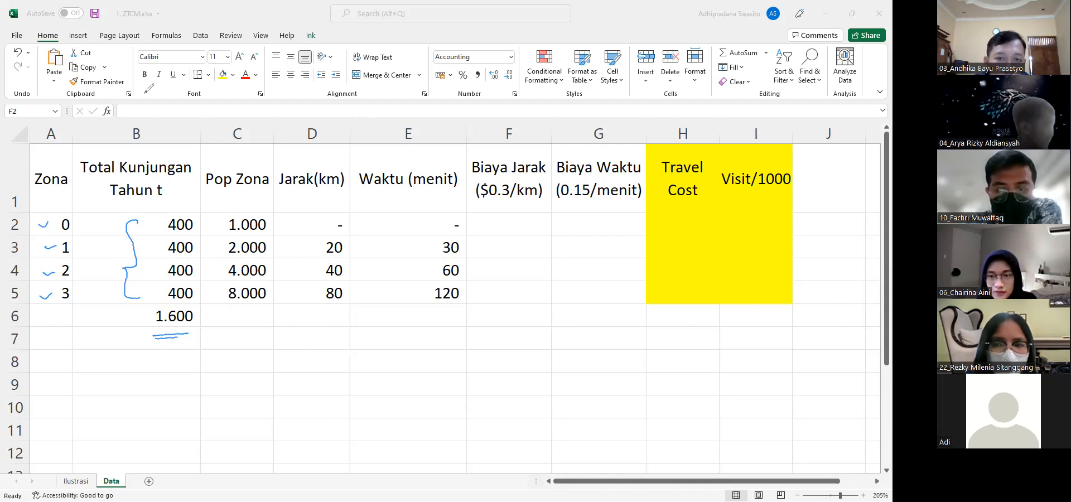
Draw a small blue mark beside each of the four Pop Zona values
left_click_drag(213, 223, 218, 246)
left_click(212, 272)
left_click_drag(213, 292, 217, 291)
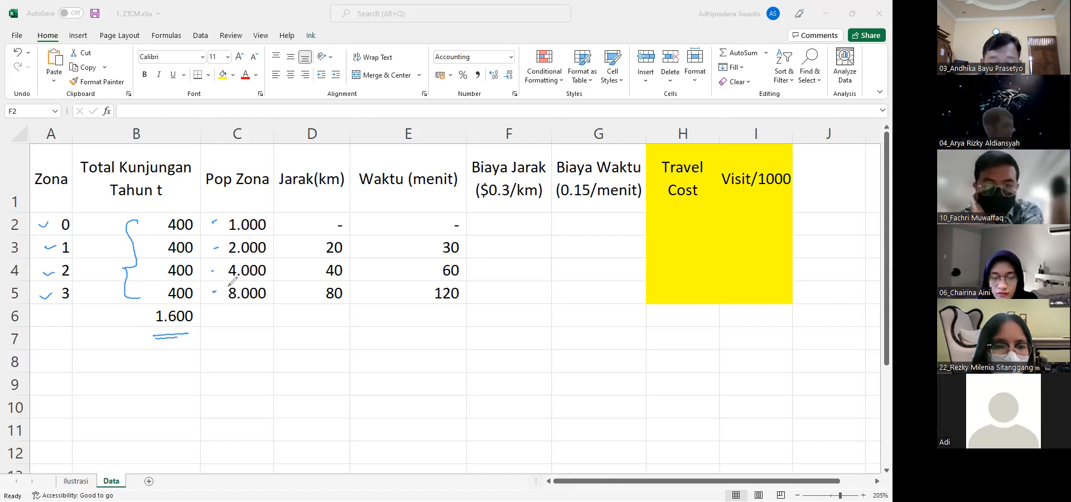
Handwrite "visit rate" below the table, with the fractions V over pop and V over 1000 org beneath it
mouse_move(119, 362)
left_mouse_down()
mouse_move(121, 379)
mouse_move(140, 357)
mouse_move(247, 356)
left_mouse_up()
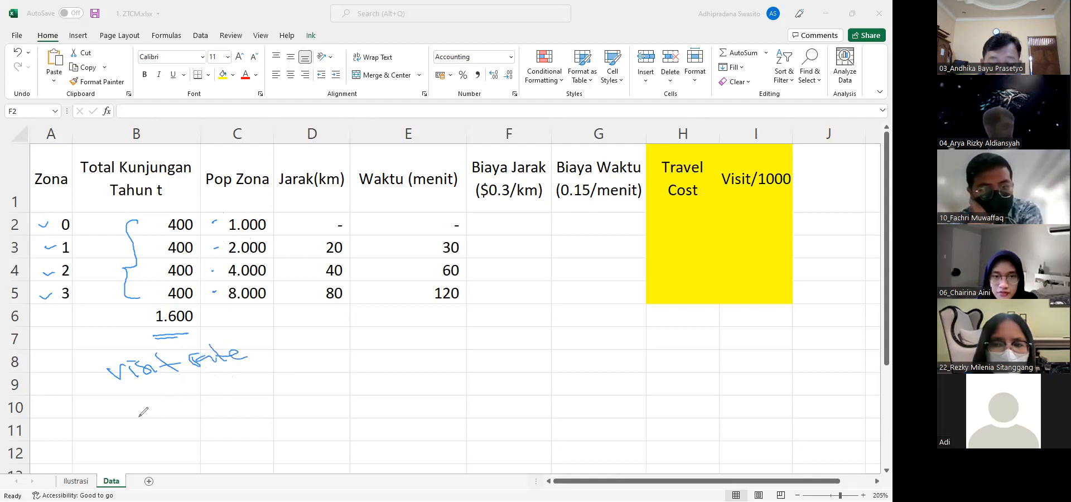
mouse_move(127, 407)
left_mouse_down()
mouse_move(146, 438)
mouse_move(165, 431)
mouse_move(179, 442)
left_mouse_up()
left_click_drag(173, 404, 188, 417)
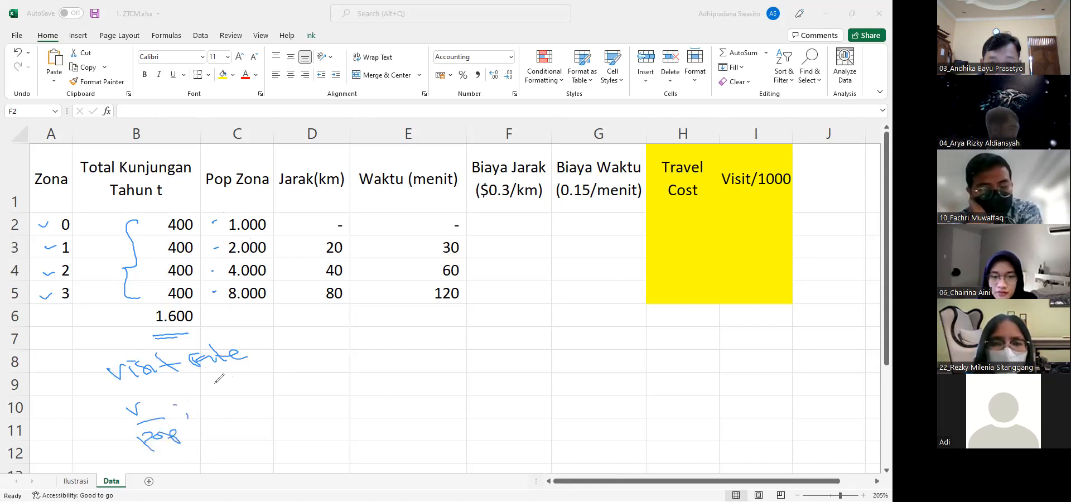
mouse_move(203, 378)
left_mouse_down()
mouse_move(250, 388)
mouse_move(229, 408)
mouse_move(272, 404)
left_mouse_up()
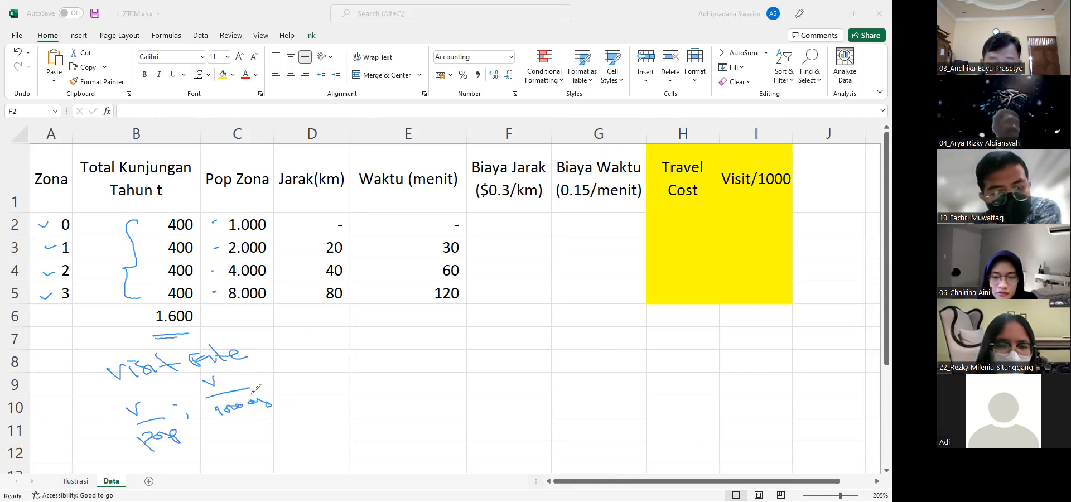
Tick zone 0's visit count, circle the Total Kunjungan Tahun t header, and underline the handwritten "visit rate" and "pop"
left_click_drag(151, 219, 160, 218)
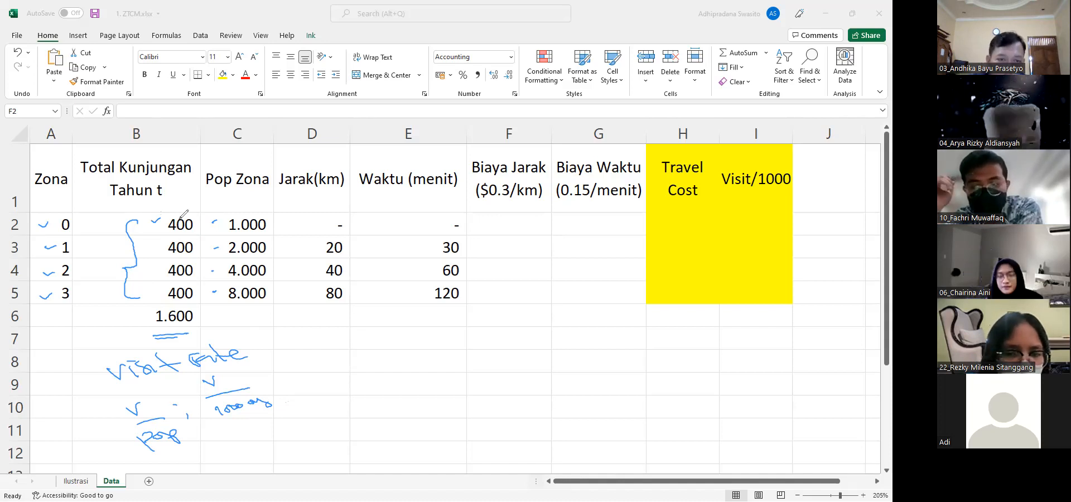
mouse_move(173, 150)
left_mouse_down()
mouse_move(87, 160)
mouse_move(167, 149)
left_mouse_up()
mouse_move(210, 374)
left_mouse_down()
mouse_move(132, 385)
mouse_move(190, 382)
left_mouse_up()
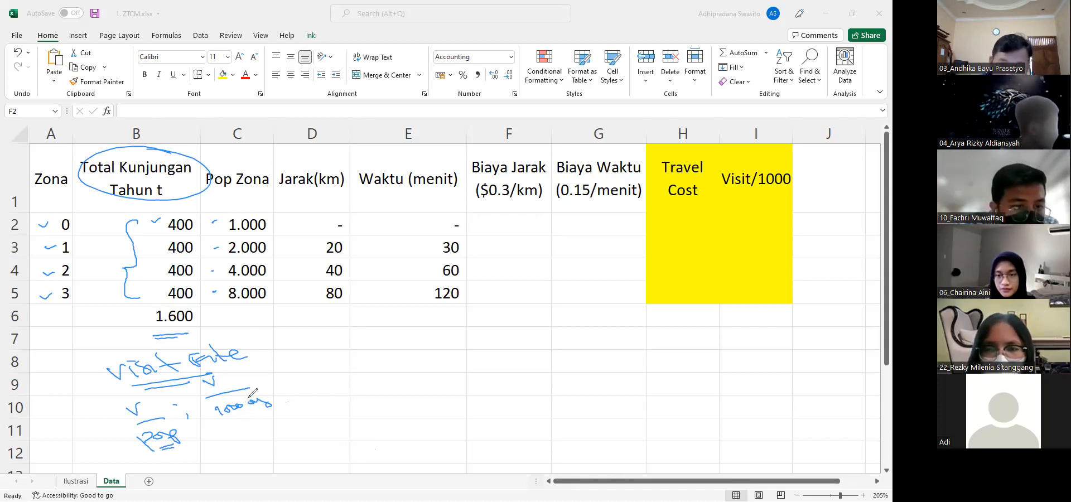
Double-underline the handwritten "1000 org" and draw a small blue mark beside each of the four Jarak values
left_click_drag(259, 412, 234, 422)
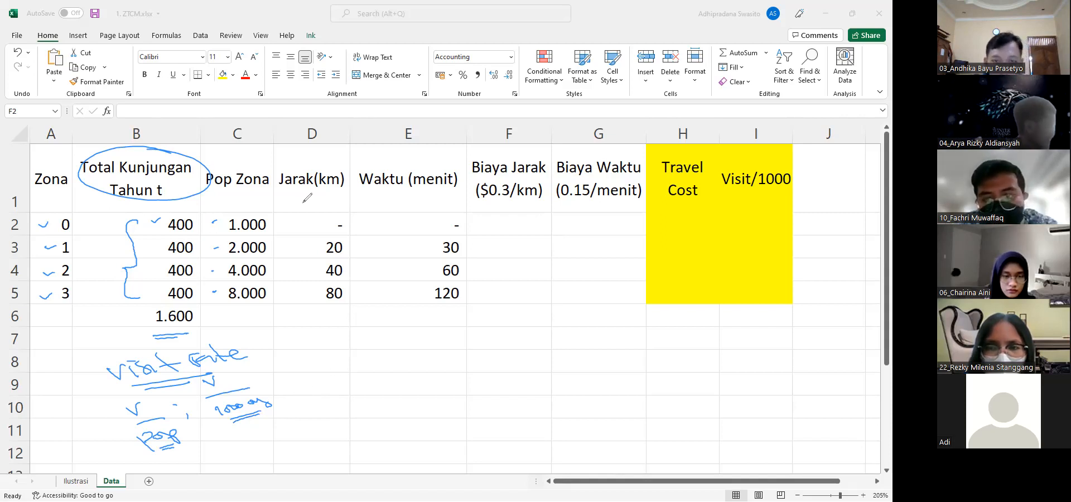
left_click_drag(277, 221, 287, 219)
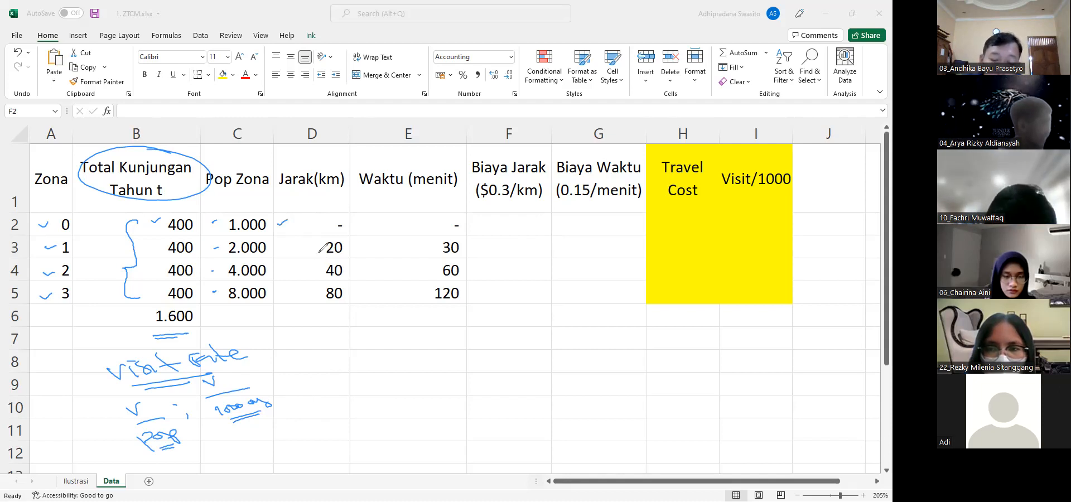
mouse_move(285, 247)
left_mouse_down()
mouse_move(294, 244)
mouse_move(290, 288)
left_mouse_up()
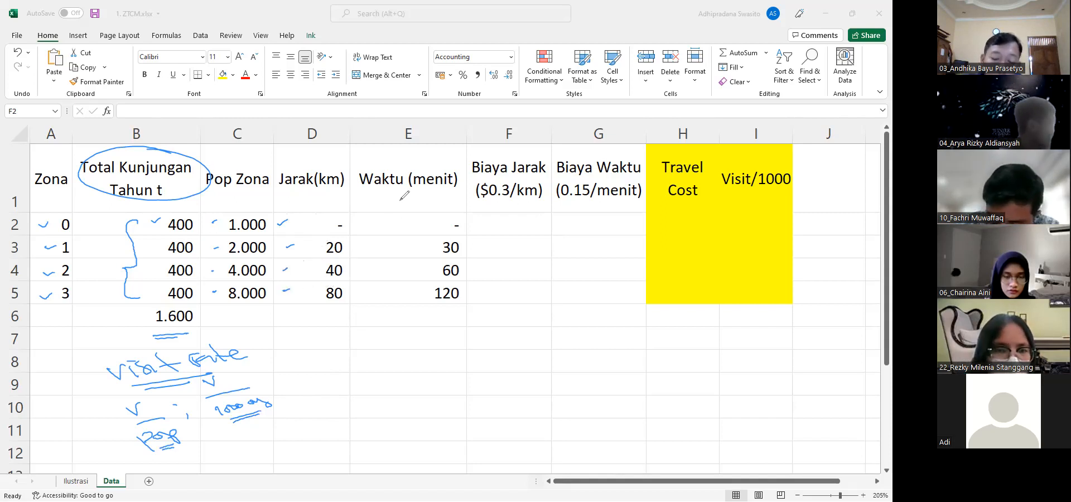
Double-underline the Waktu (menit) header and circle the total of the Total Kunjungan column in blue
left_click_drag(373, 194, 443, 190)
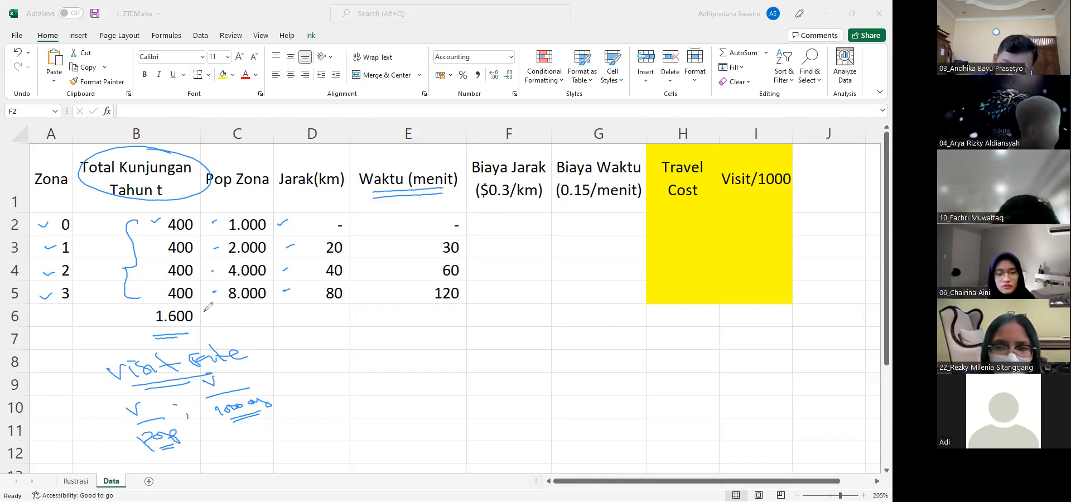
left_click_drag(192, 306, 189, 305)
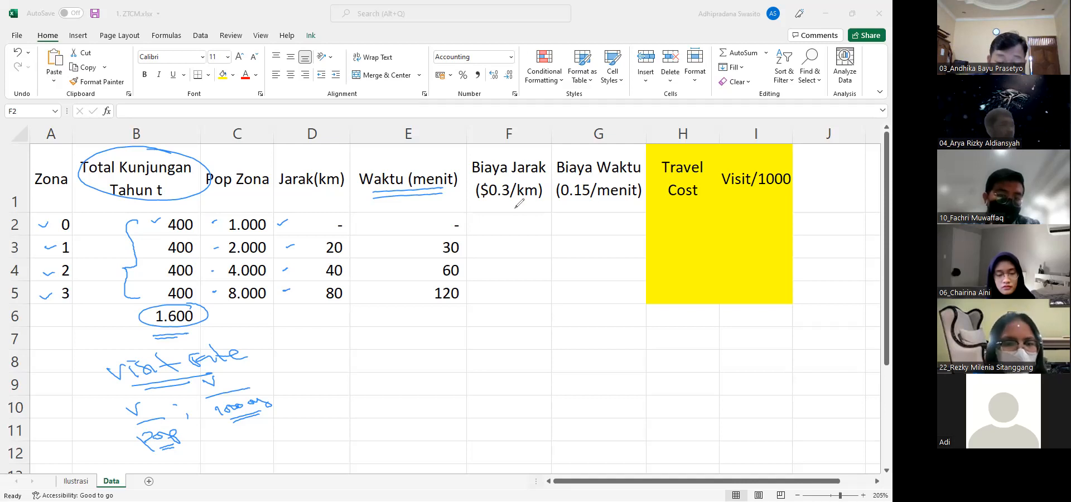
In red ink, double-underline the $0.3/km rate and write a dollar sign before the 0.15/menit rate
left_click_drag(489, 203, 529, 202)
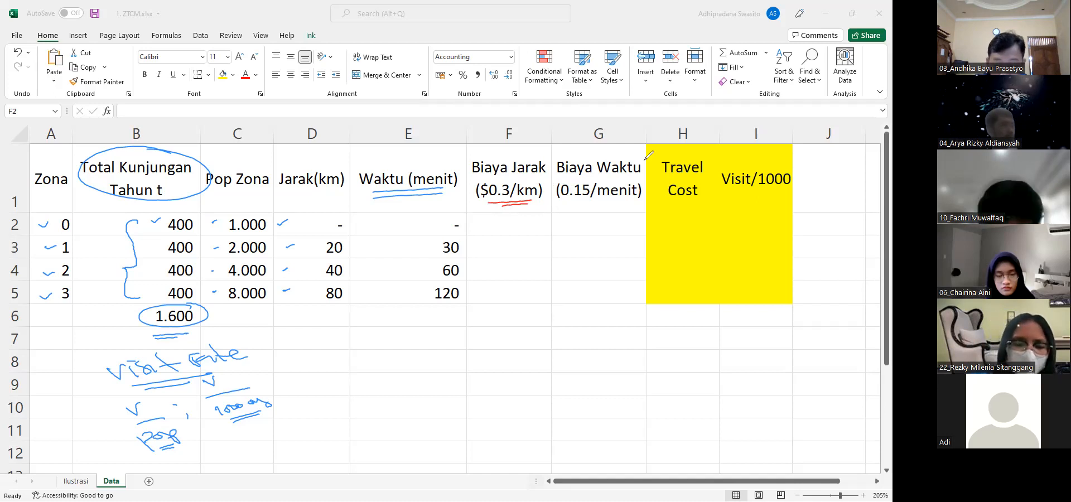
left_click_drag(560, 175, 557, 182)
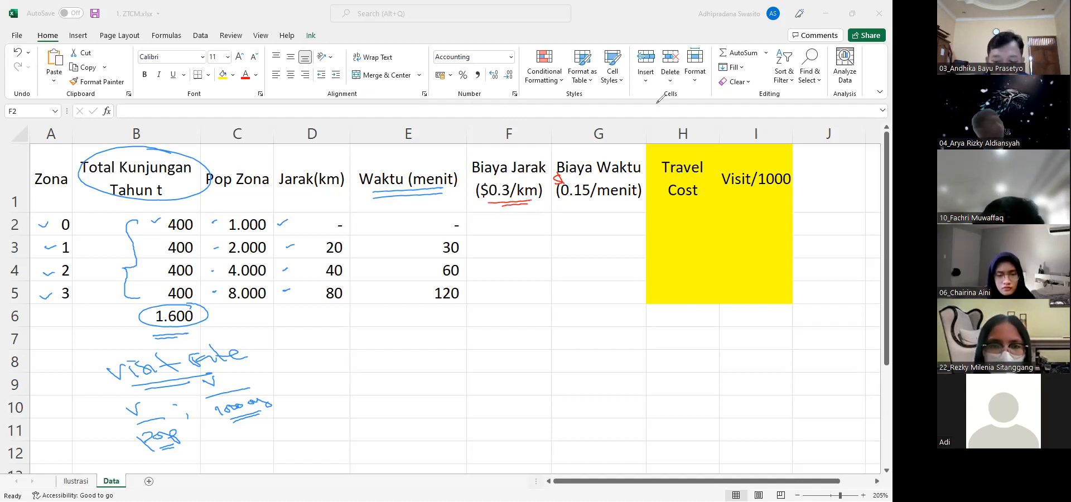
Enter the formula =0,3*D2 in F2 to calculate zone 0's Biaya Jarak
left_click(495, 231)
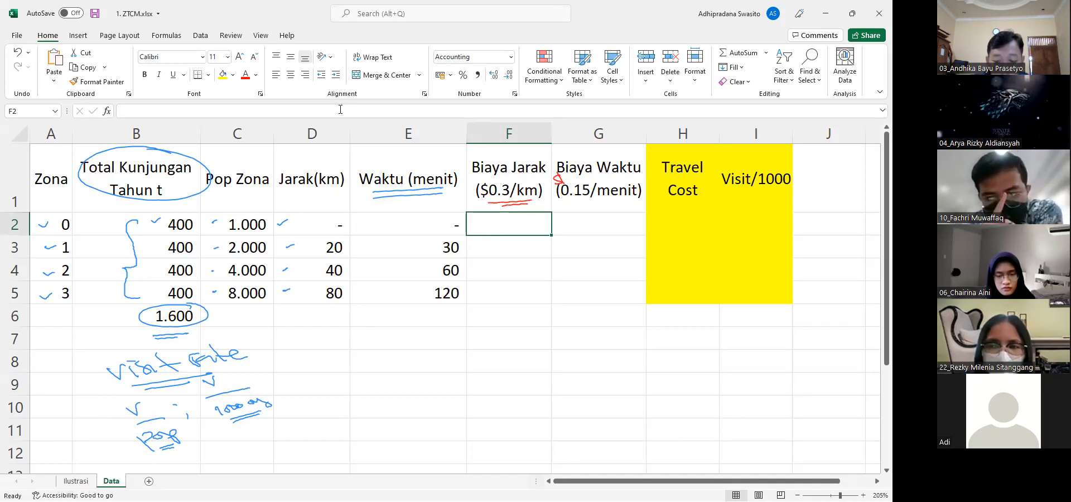
type("=")
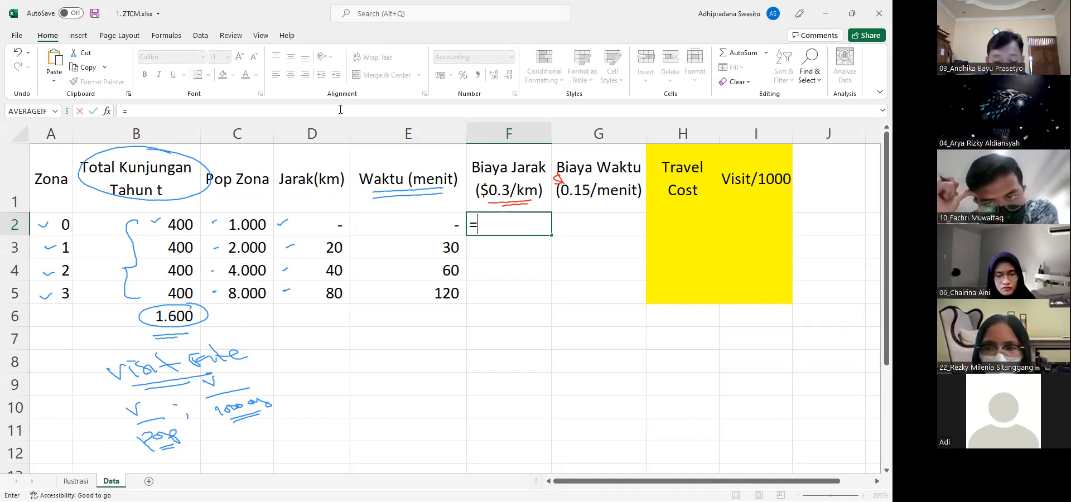
type("0,")
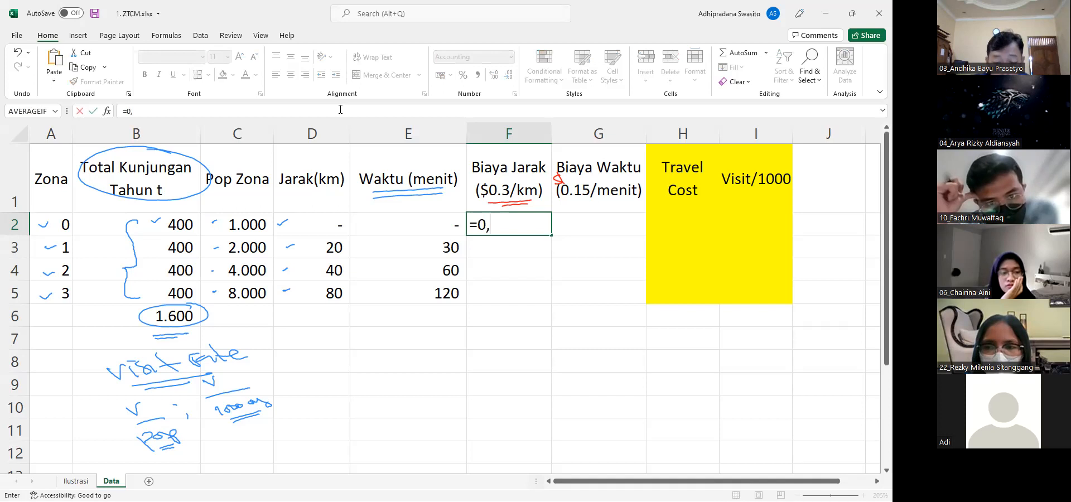
type("3*")
key("Left")
key("Left")
key("Return")
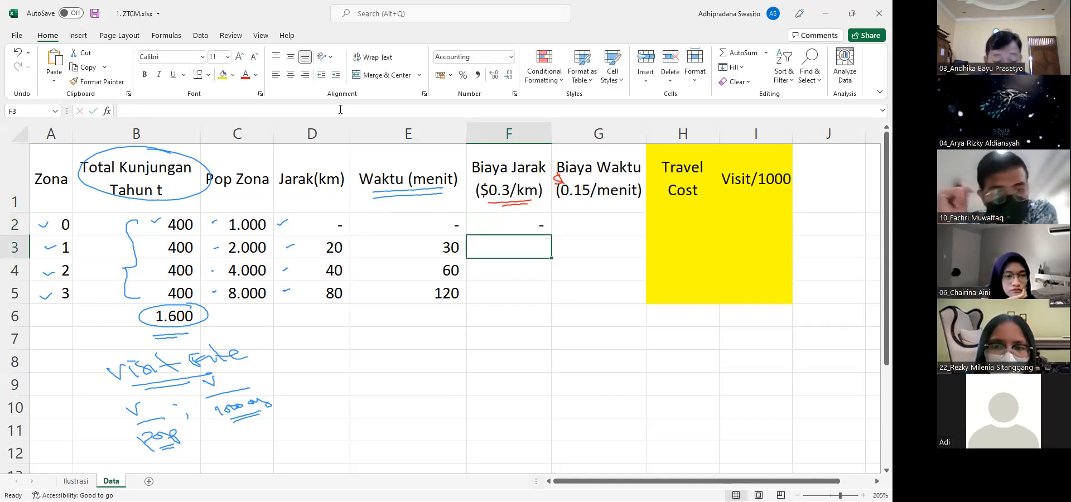
Copy the Biaya Jarak formula from F2 to F3:F5 for zones 1 to 3
key("Up")
key("ctrl+c")
key("Down")
key("ctrl+v")
key("Down")
key("ctrl+v")
key("Down")
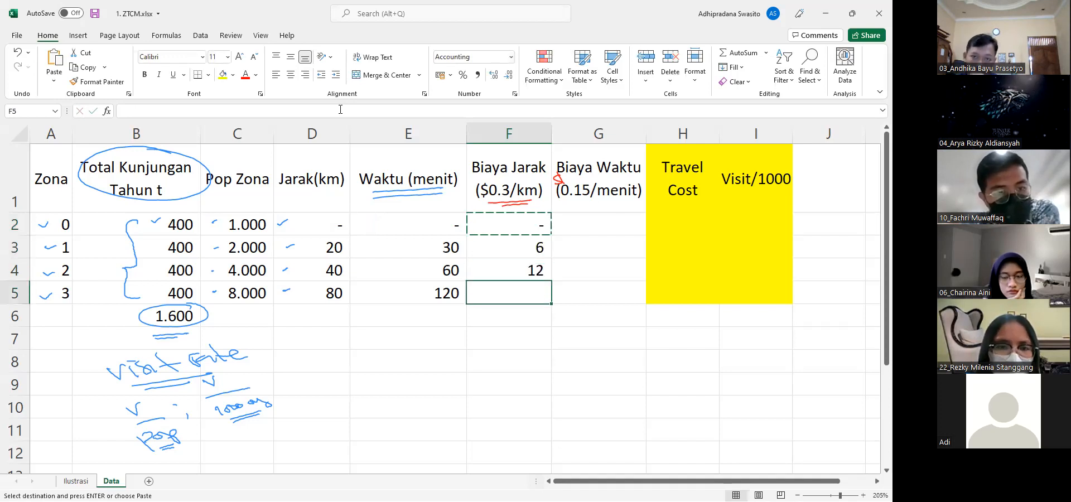
key("ctrl+v")
key("Right")
key("Escape")
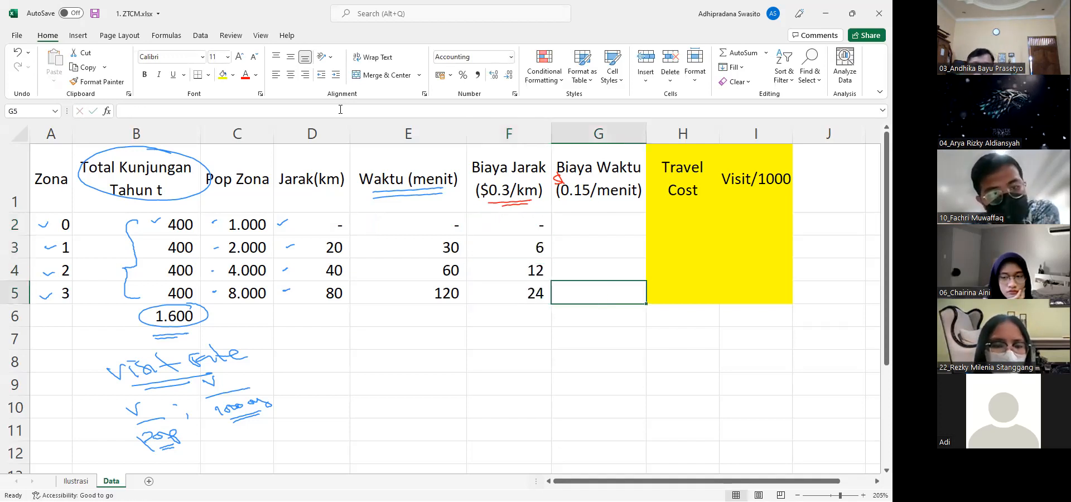
Enter the formula =0,15*E2 in G2 for zone 0's Biaya Waktu, correcting the reference so it uses the Waktu column
key("Up")
key("Up")
key("Up")
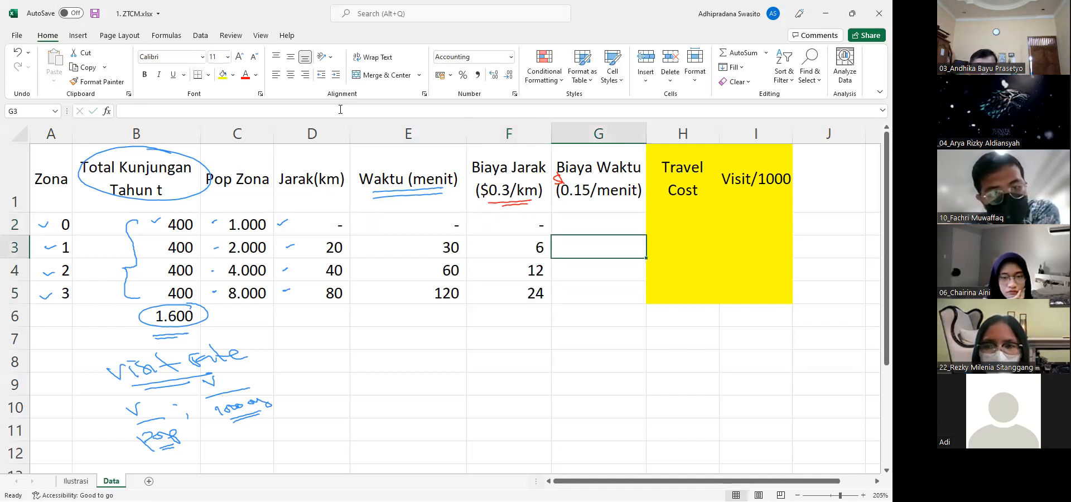
type("=0,15*")
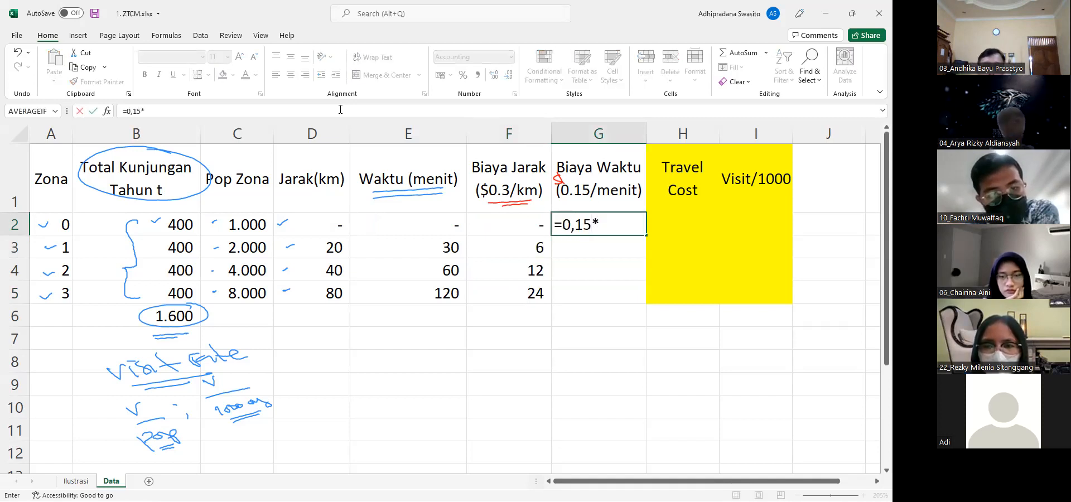
key("Left")
key("Return")
key("Up")
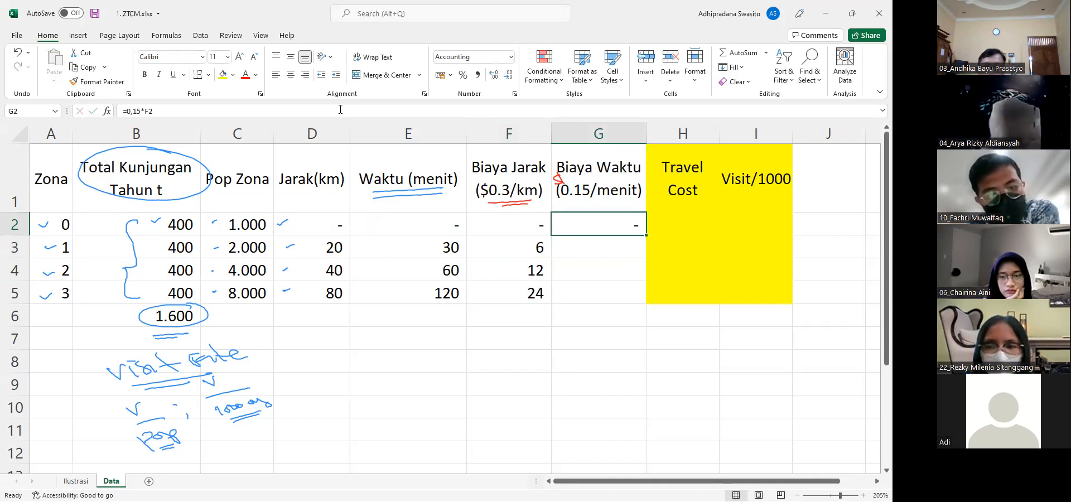
key("F2")
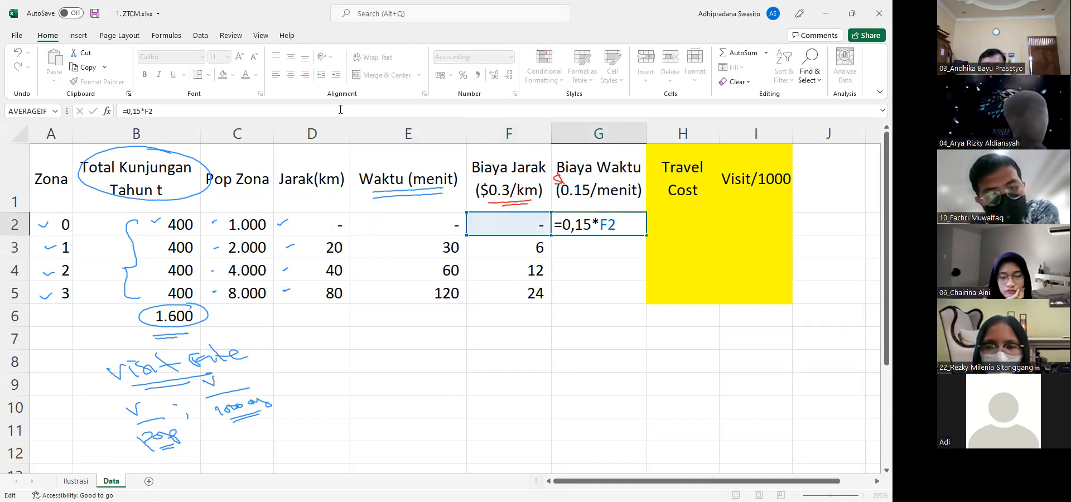
type("E")
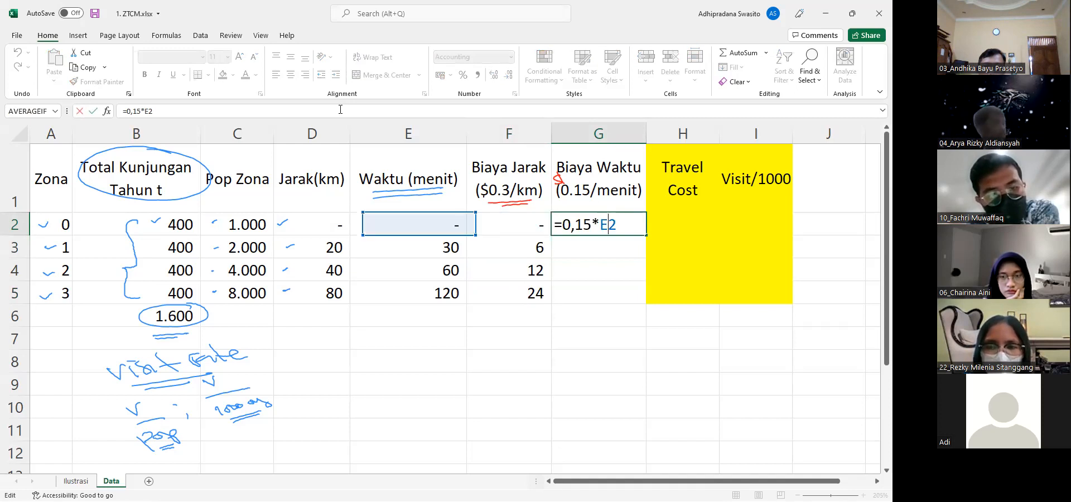
key("ctrl+Return")
Copy the Biaya Waktu formula from G2 to G3:G5 for zones 1 to 3
key("ctrl+c")
key("Down")
key("ctrl+v")
key("Down")
key("ctrl+v")
key("Down")
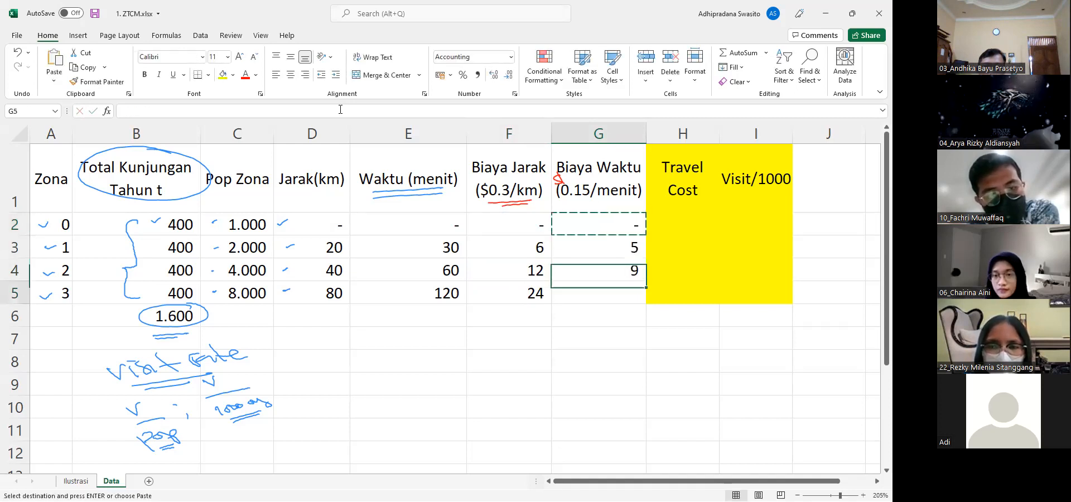
key("ctrl+v")
key("Down")
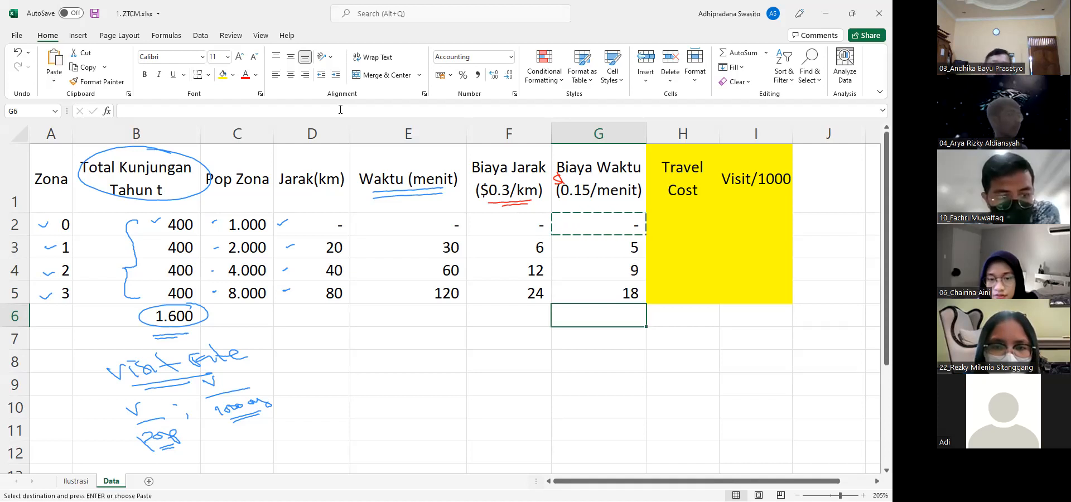
key("Up")
key("Up")
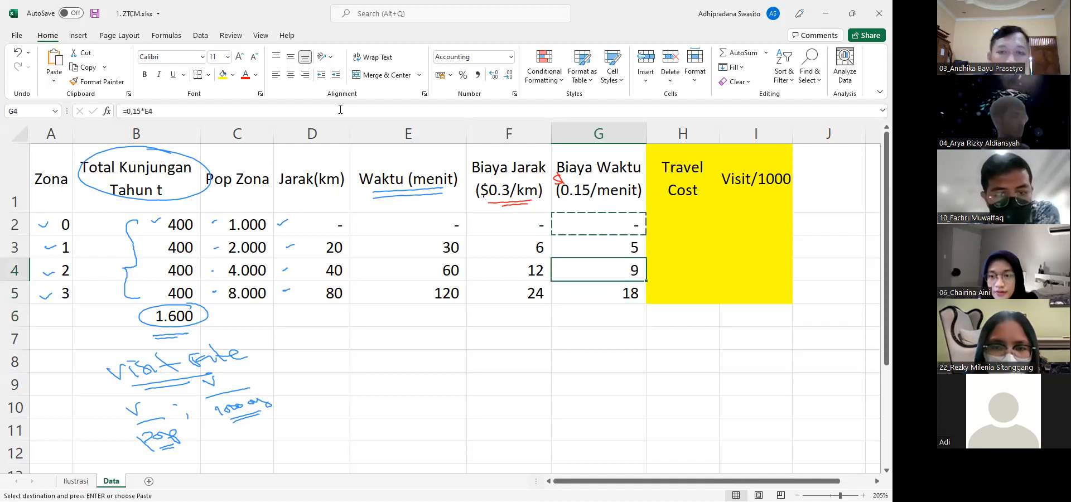
key("Escape")
Enter the formula =F2+G2 in H2 to calculate zone 0's Travel Cost
key("Right")
key("Up")
key("Up")
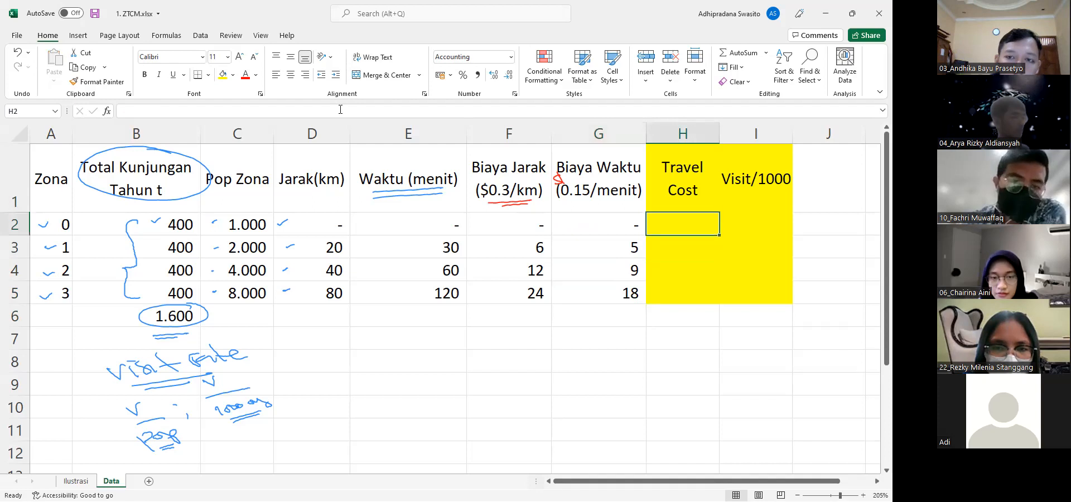
type("=")
key("Left")
key("Left")
type("+")
key("Left")
key("Return")
Copy the Travel Cost formula from H2 to H3:H5 for zones 1 to 3
key("Up")
key("ctrl+c")
key("Down")
key("ctrl+v")
key("Down")
key("ctrl+v")
key("Down")
key("ctrl+v")
key("Escape")
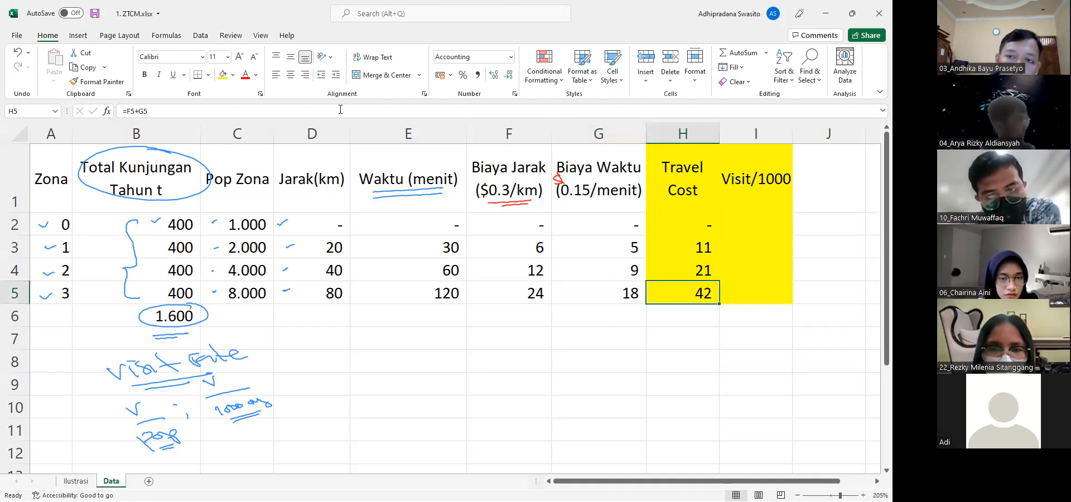
left_click(340, 110)
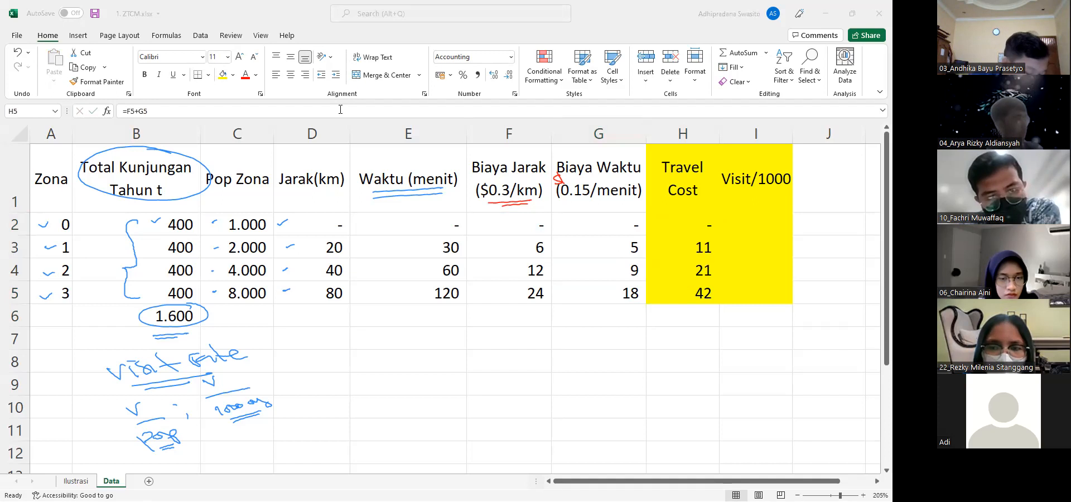
left_click(340, 110)
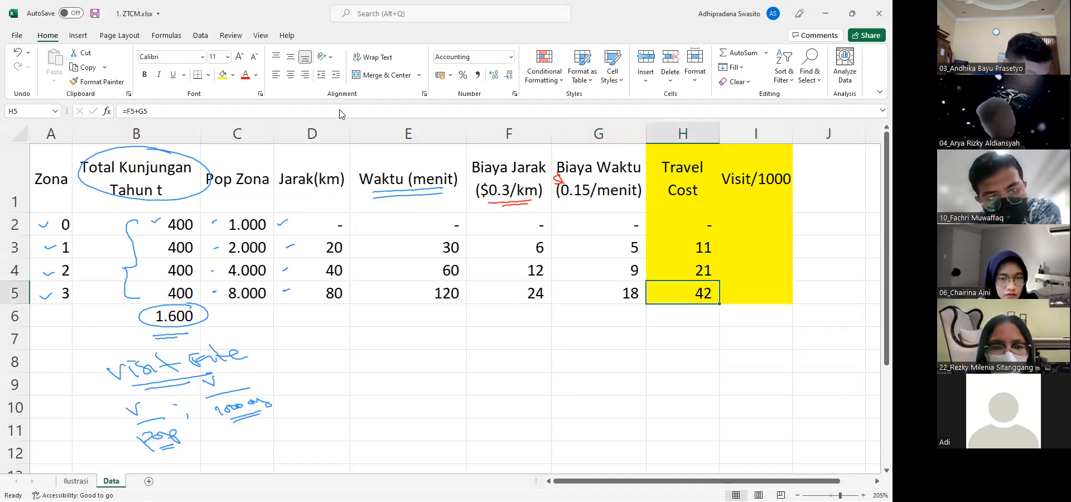
left_click(18, 16)
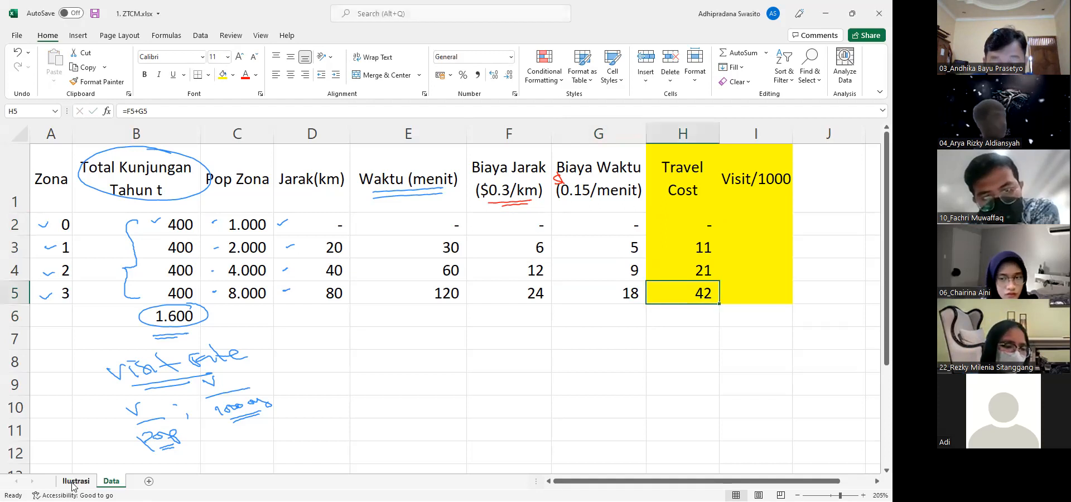
Enter 400 in I2 as zone 0's Visit/1000 value
key("Right")
key("Up")
key("Up")
key("Up")
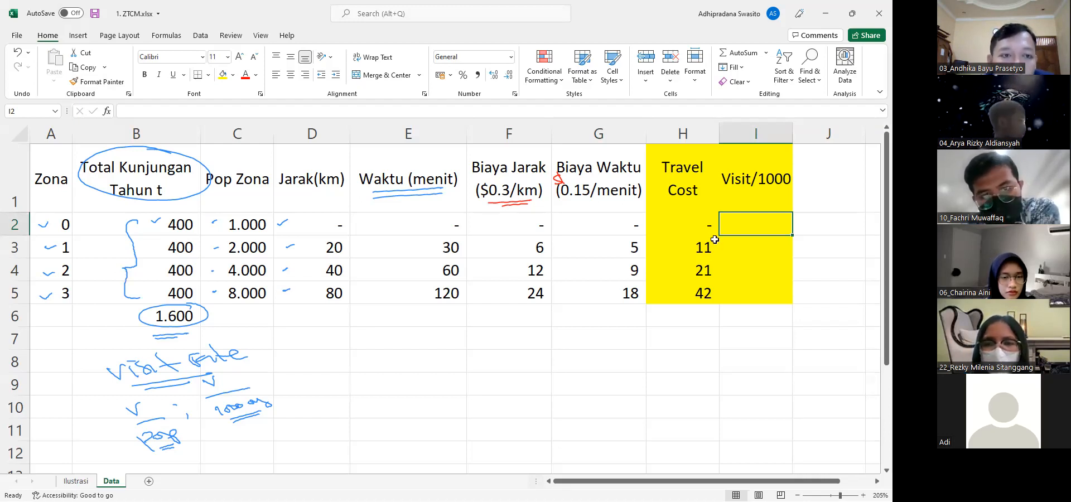
type("400")
key("Return")
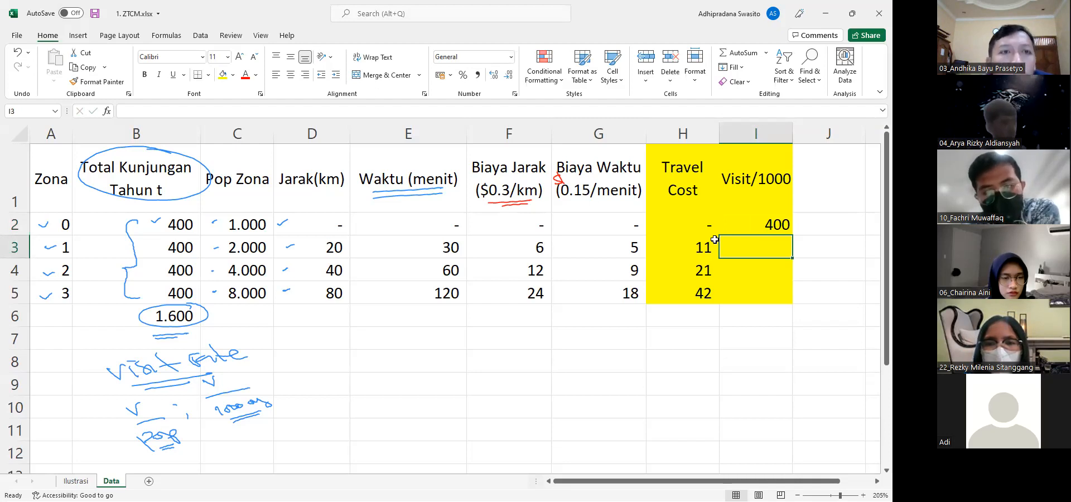
Enter the formula =(400/C3)*1000 in I3 to calculate zone 1's Visit/1000, referring to the Pop Zona cell for the population
type("=")
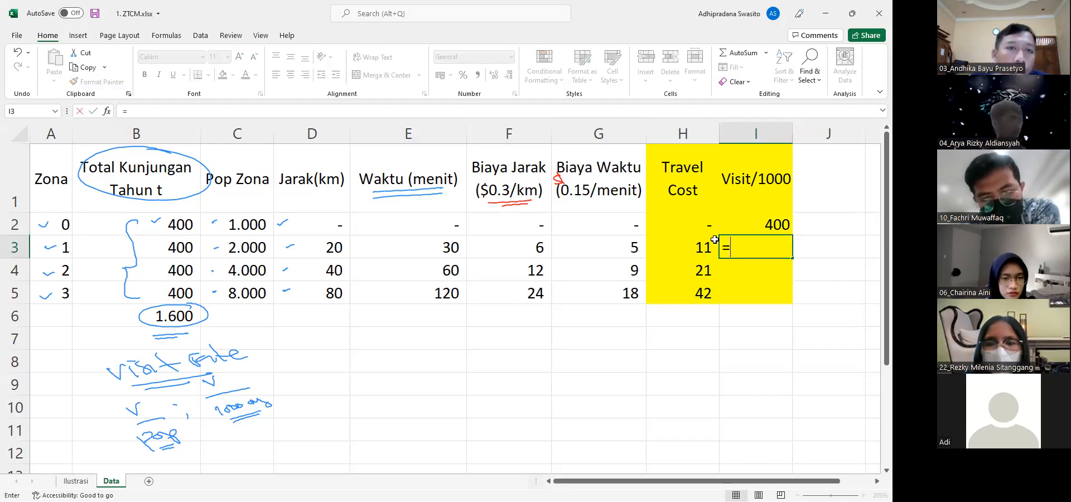
type("(400/")
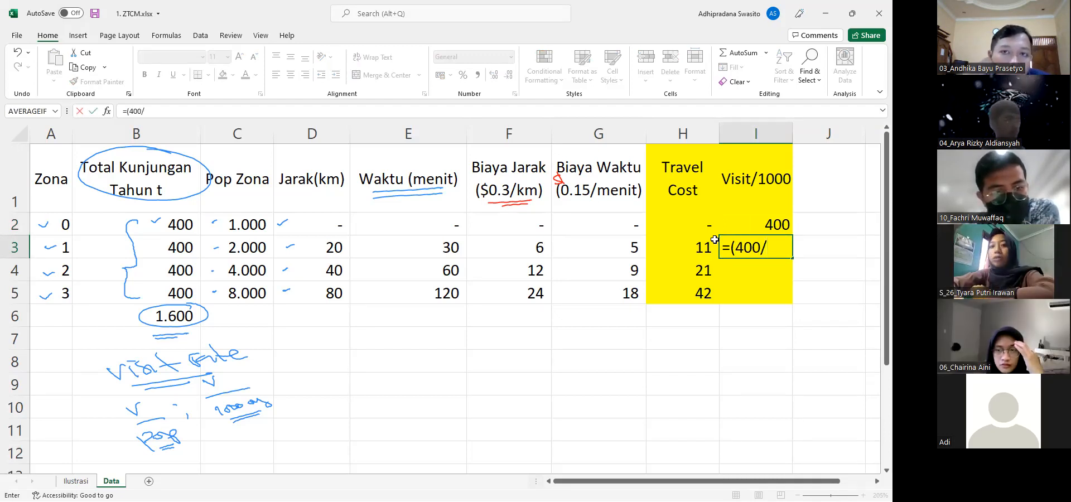
type("2000")
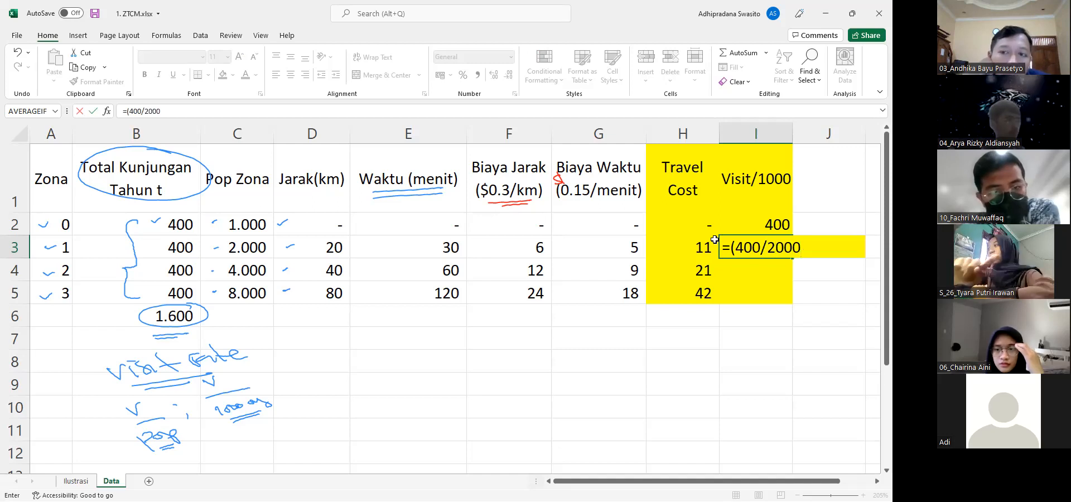
type(")")
key("BackSpace")
key("BackSpace")
key("BackSpace")
key("BackSpace")
key("BackSpace")
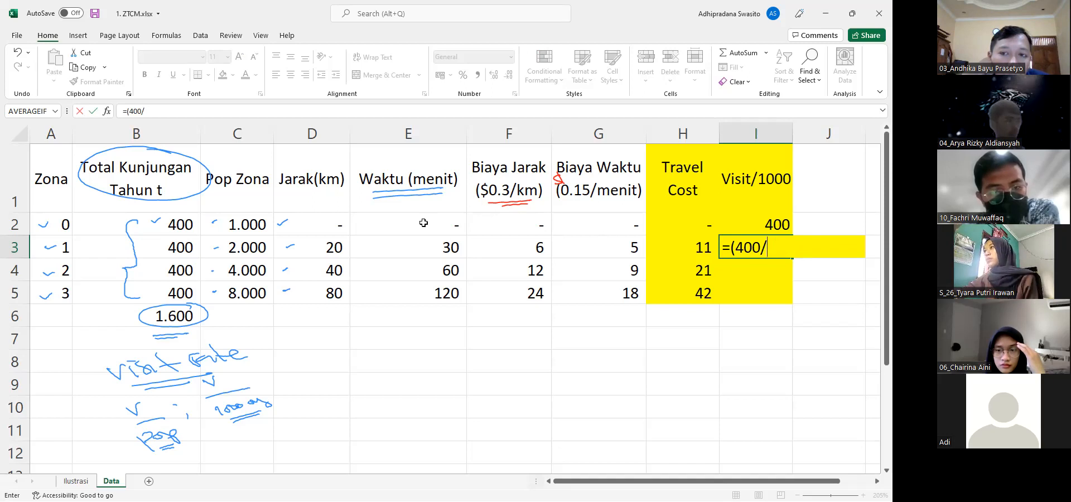
left_click(255, 249)
type(")*100")
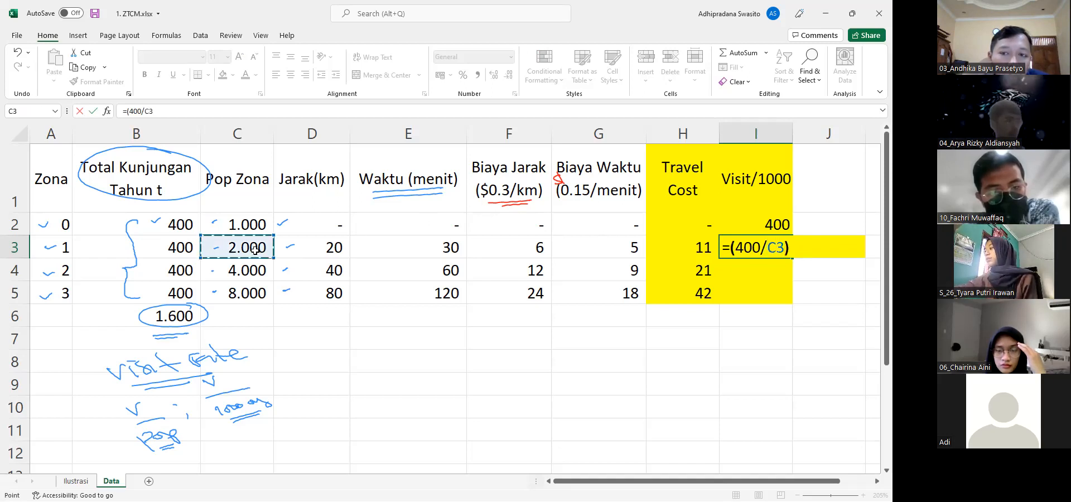
type("0")
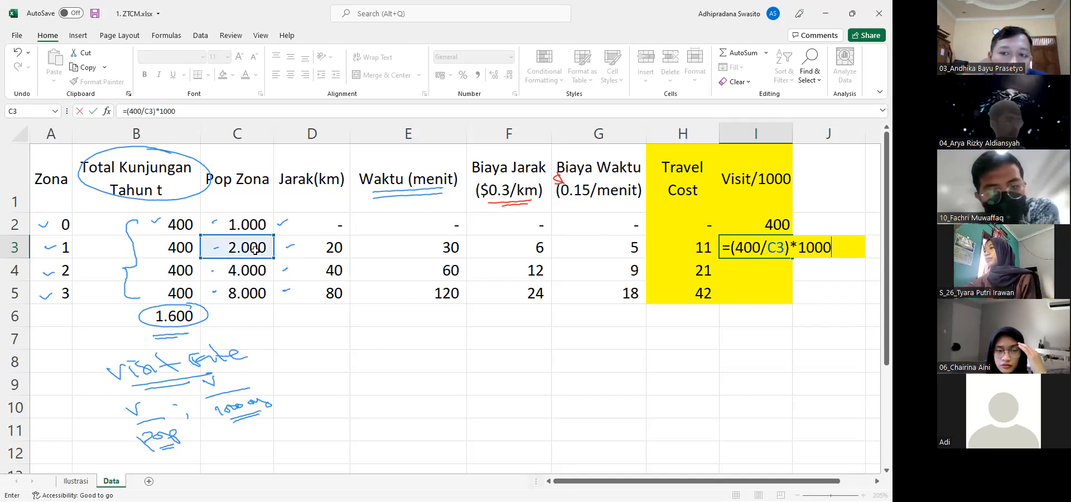
key("Return")
Copy the Visit/1000 formula from I3 to I4:I5 for zones 2 and 3
key("Up")
key("ctrl+c")
key("Down")
key("ctrl+v")
key("Down")
key("ctrl+v")
key("Escape")
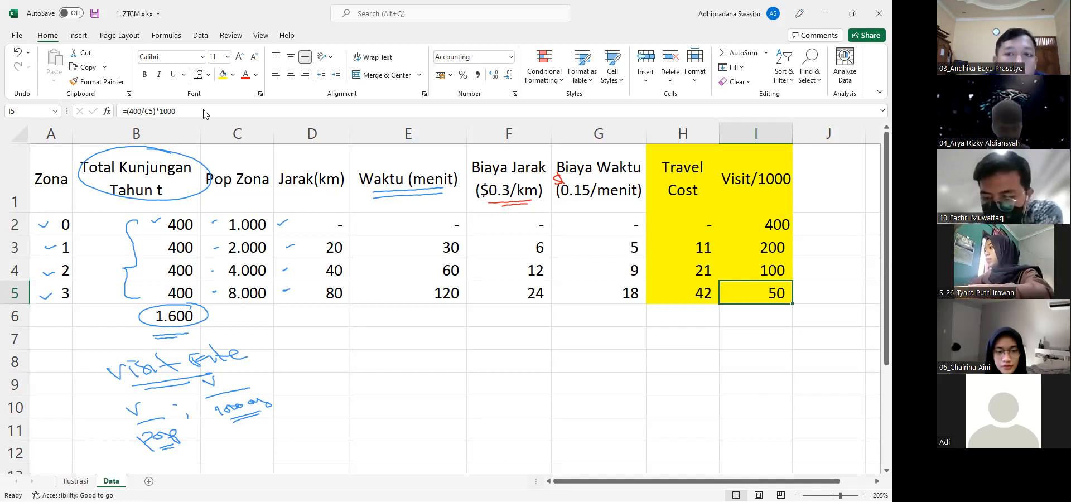
left_click(204, 40)
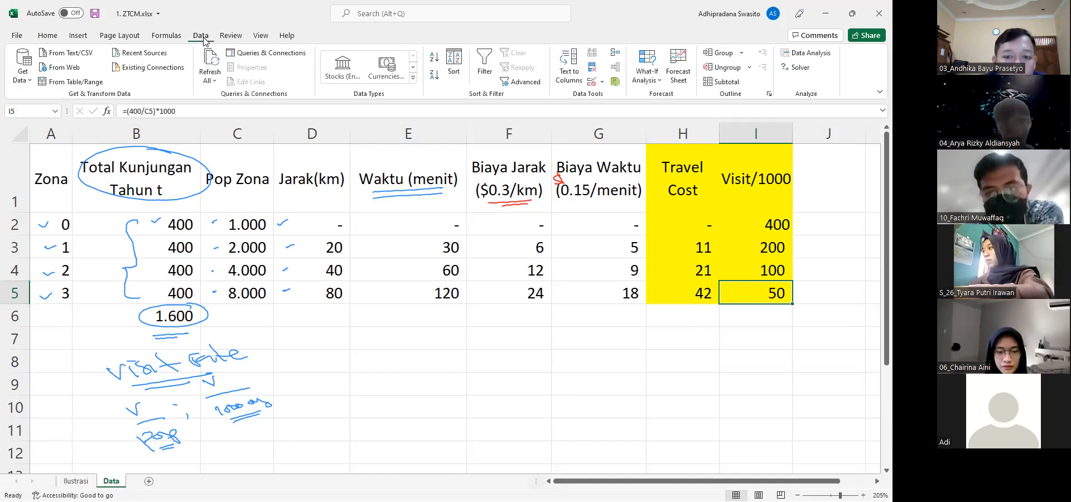
left_click(822, 56)
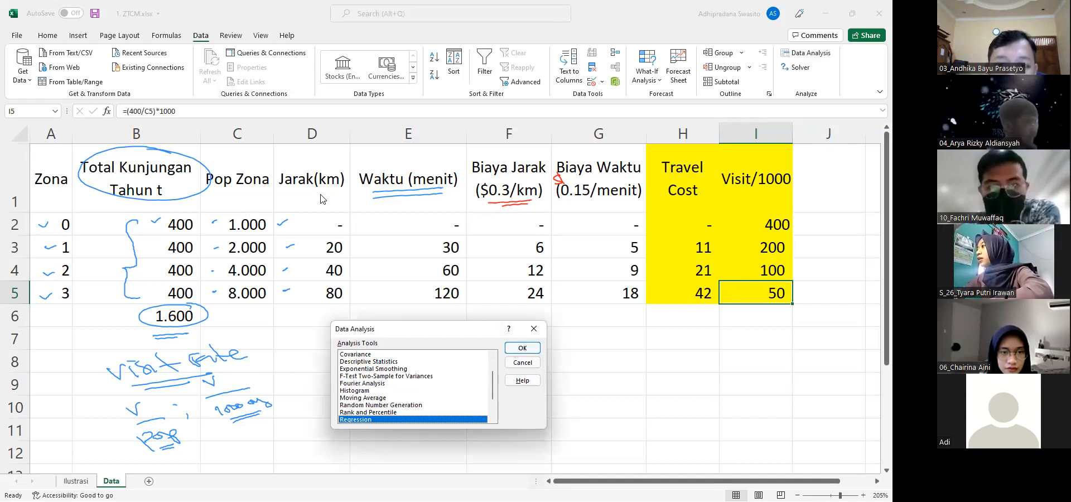
left_click(522, 363)
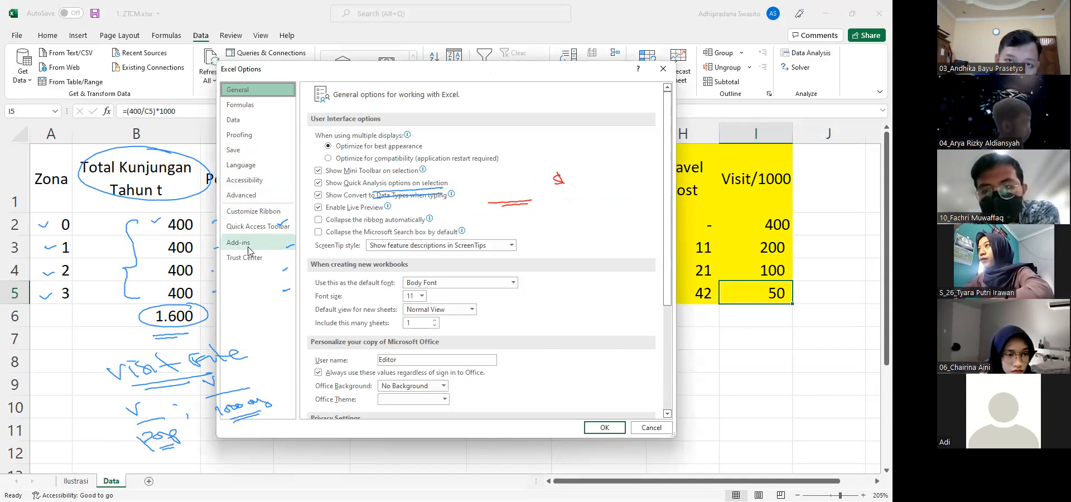
Check the add-ins list in the Excel options for the Analysis ToolPak, leaving the options unchanged
left_click(241, 178)
left_click(238, 242)
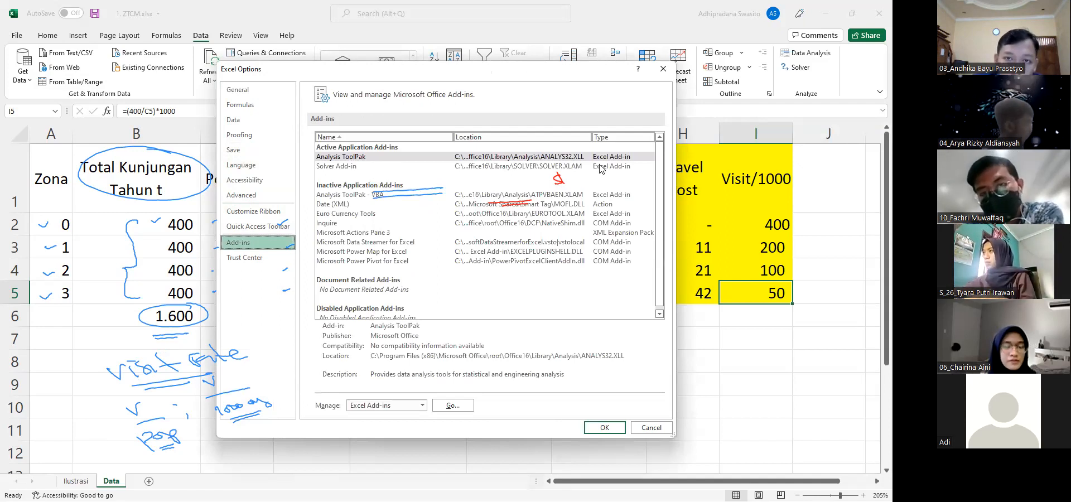
left_click(670, 74)
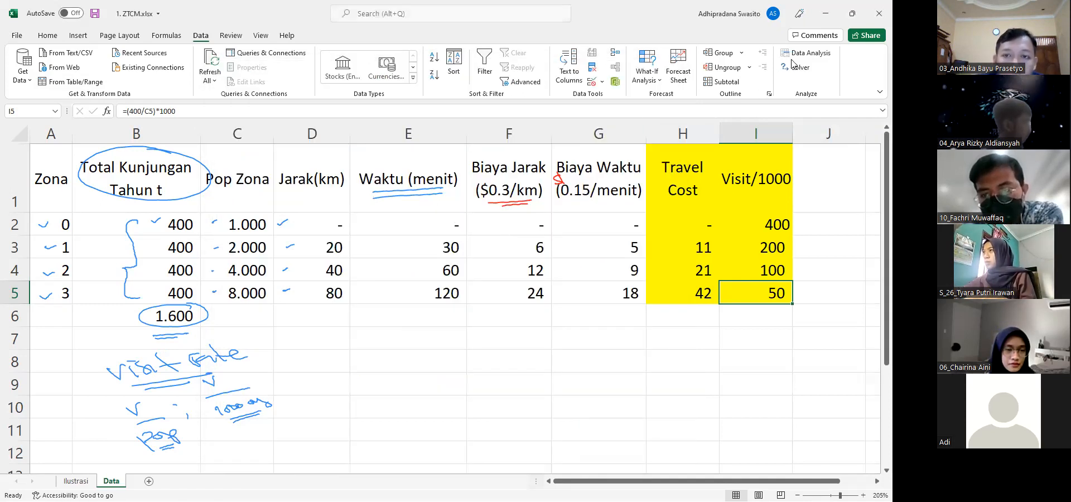
Start a Regression analysis and set its Input Y Range to the Visit/1000 column, $I$1:$I$5
left_click(808, 53)
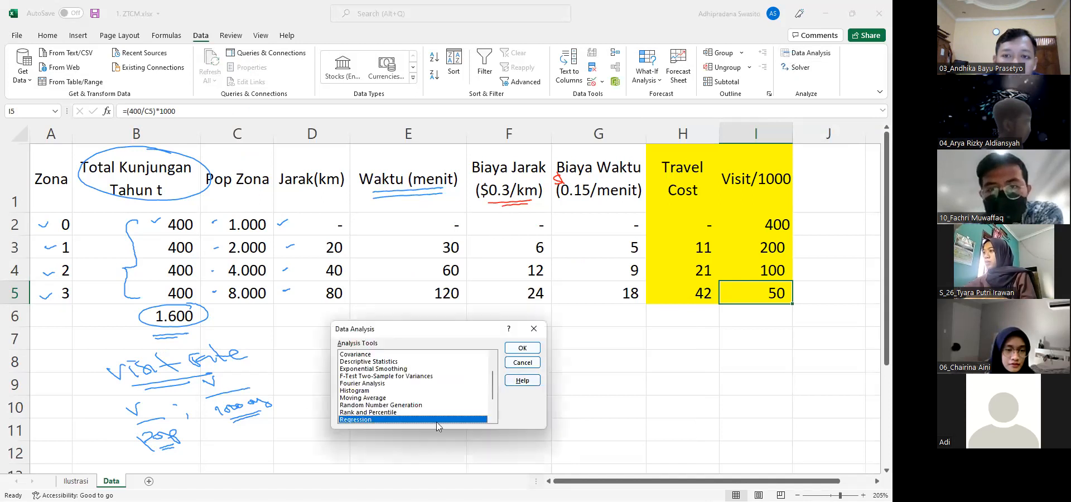
left_click(521, 348)
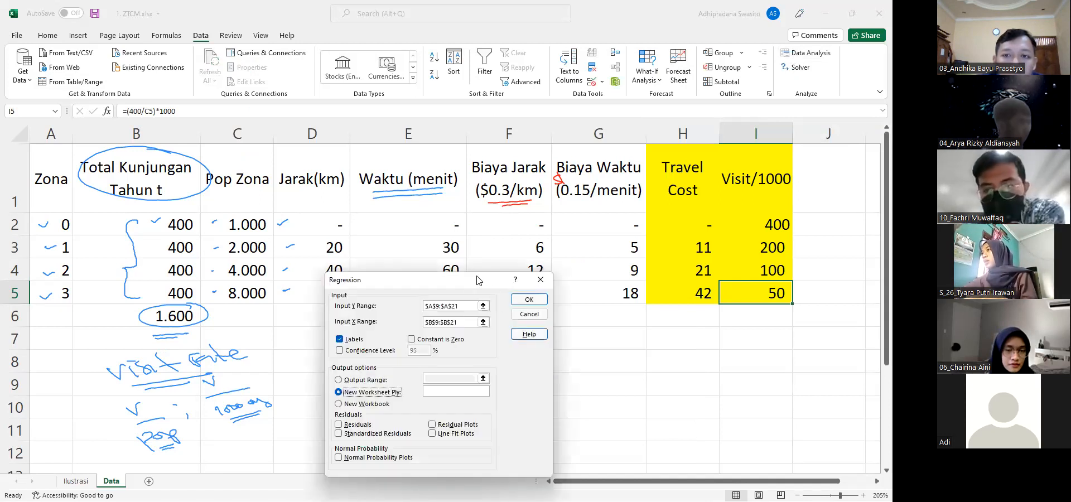
left_click_drag(459, 279, 436, 224)
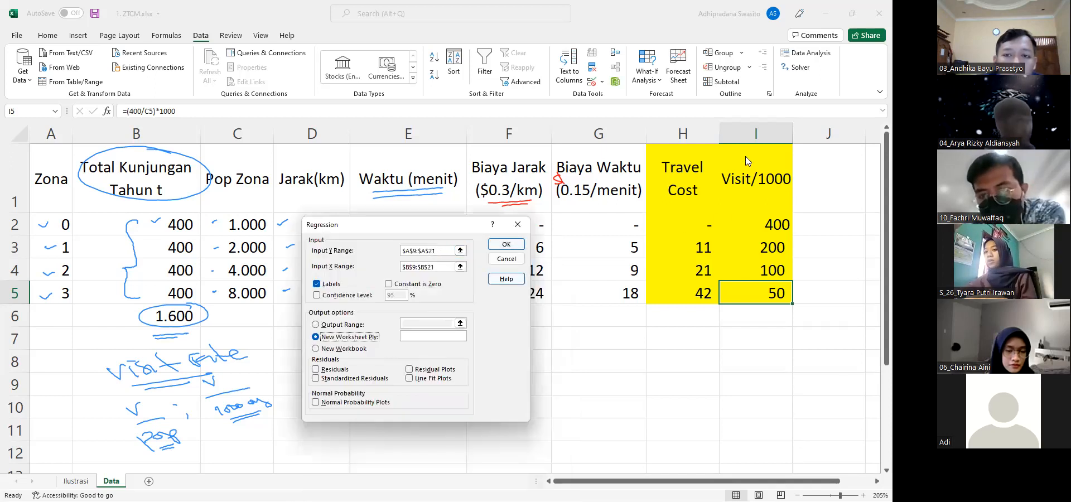
left_click(460, 251)
scroll(463, 304, "up", 3)
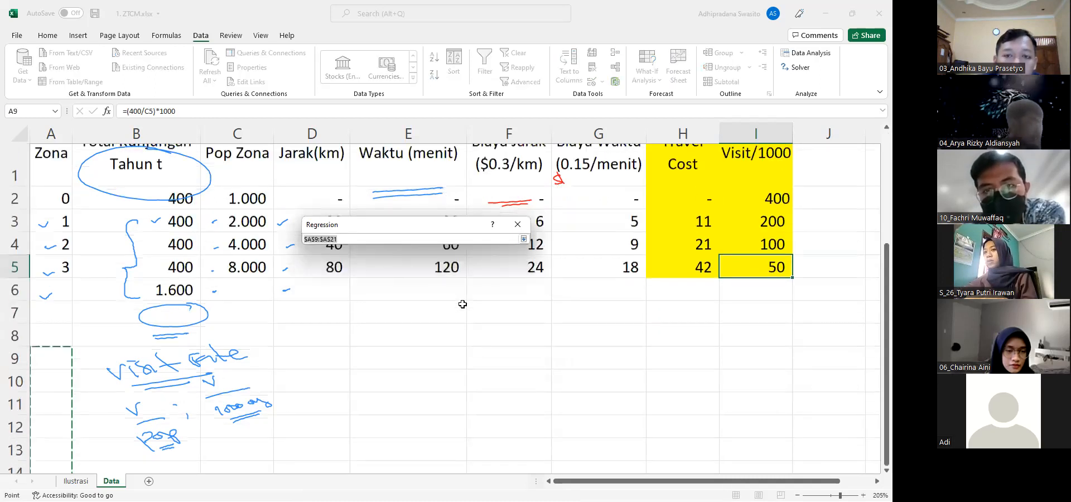
scroll(462, 305, "up", 1)
left_click(731, 192)
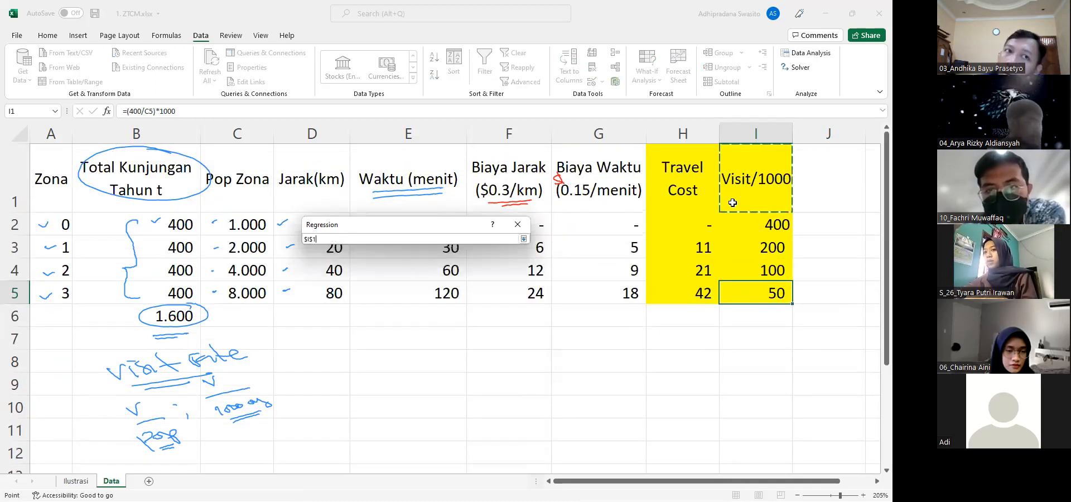
left_click(743, 288, "shift")
left_click(524, 238)
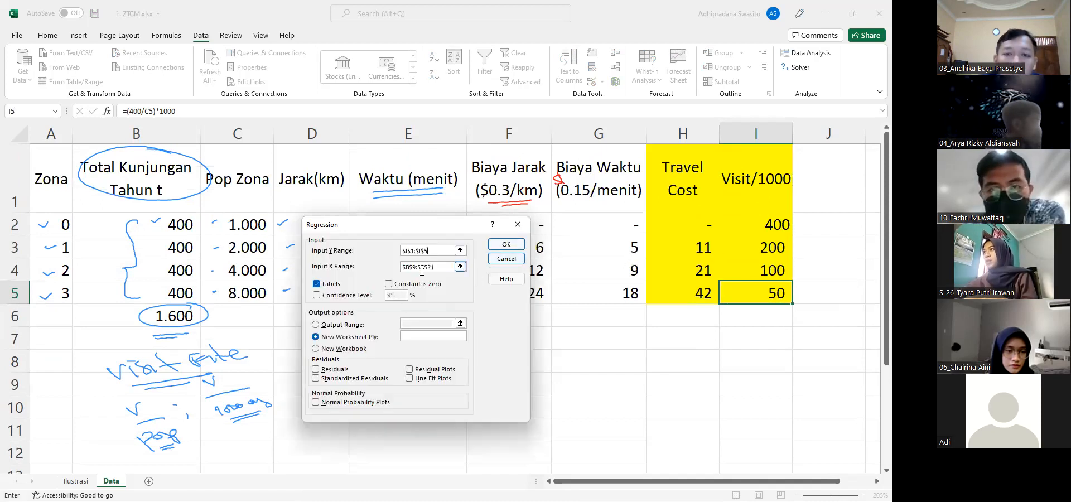
Set the regression's Input X Range to the Travel Cost column, $H$1:$H$5
left_click(459, 267)
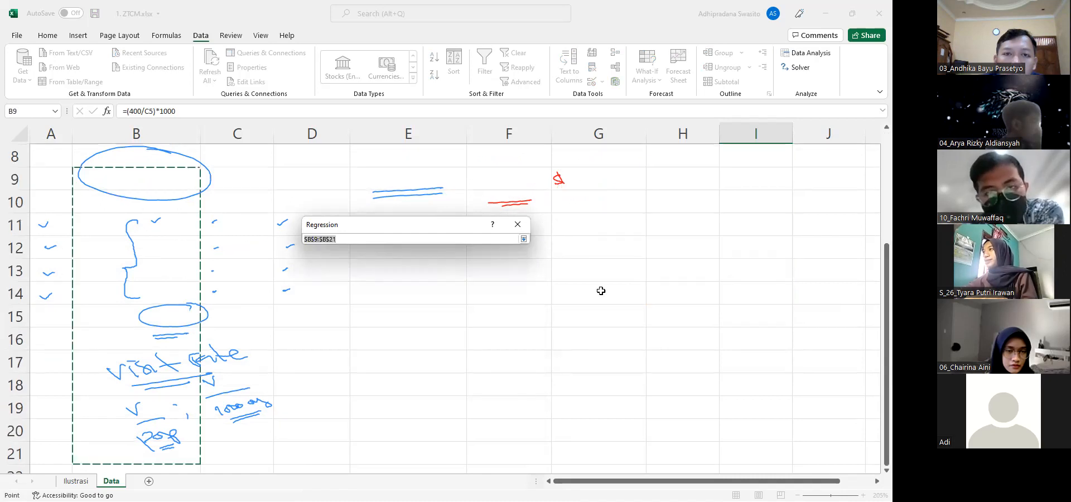
scroll(598, 292, "up", 3)
left_click(689, 210)
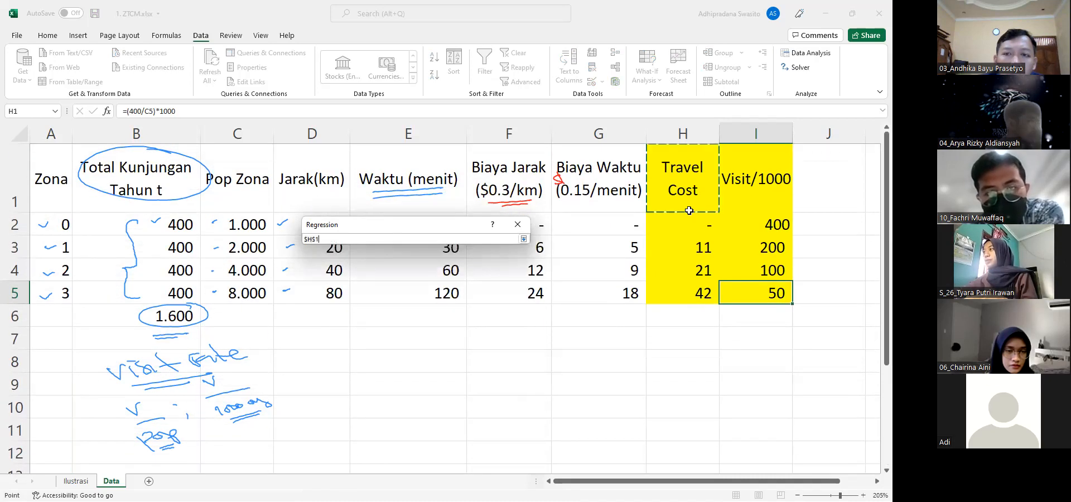
left_click(691, 291, "shift")
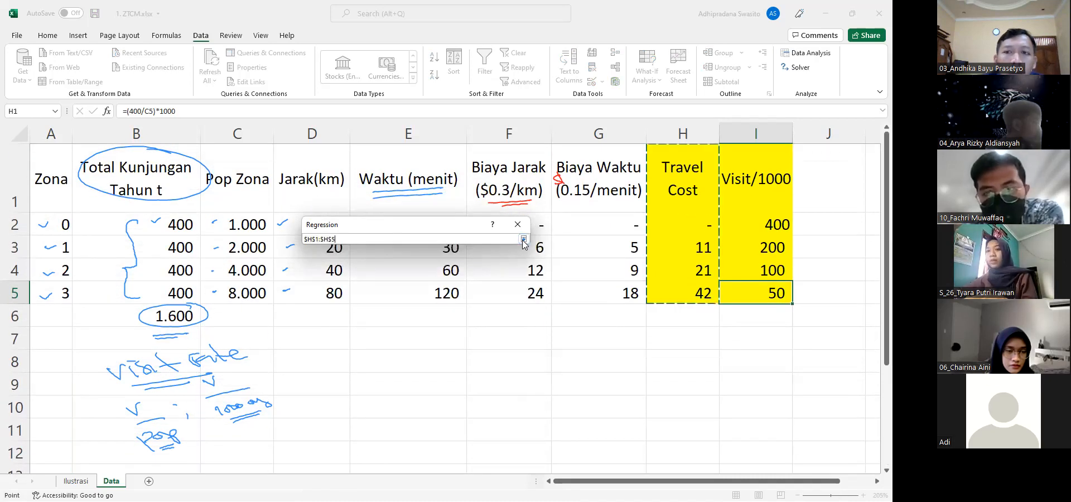
left_click(523, 240)
Run the regression with Labels enabled and the output sent to a new worksheet ply
left_click(317, 285)
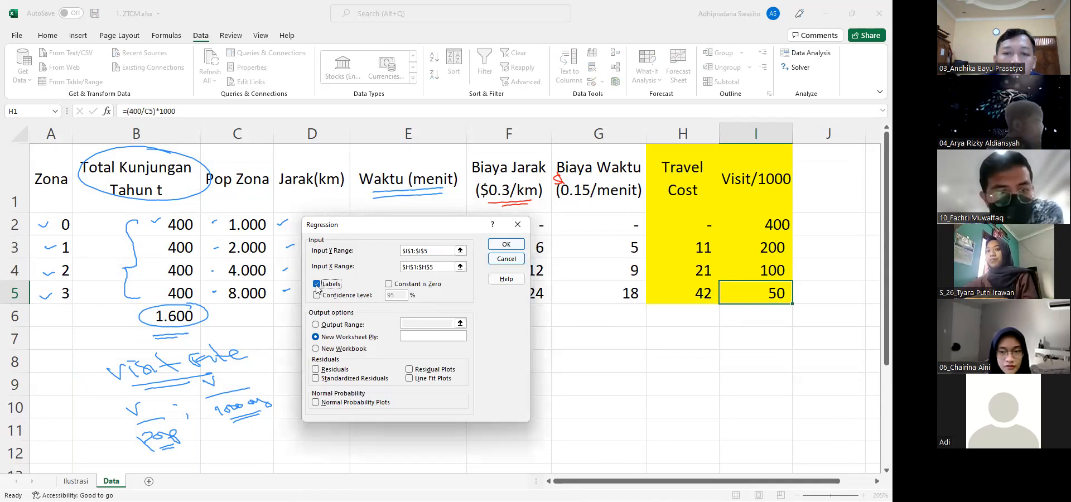
left_click(316, 325)
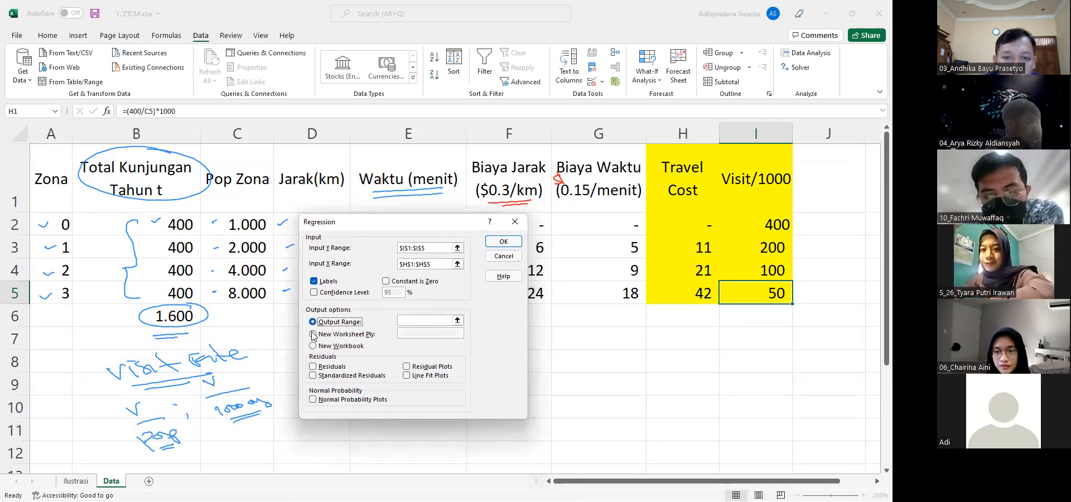
left_click(311, 332)
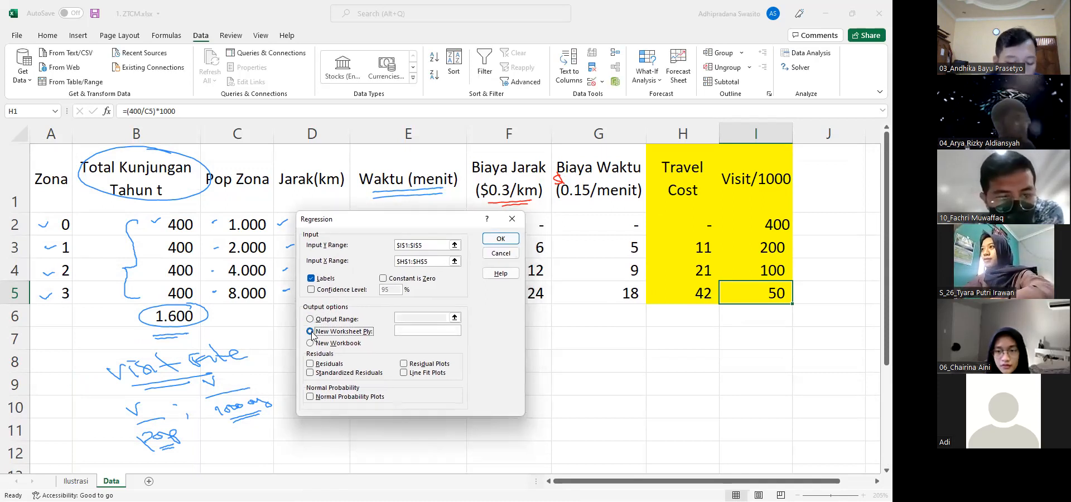
left_click(494, 241)
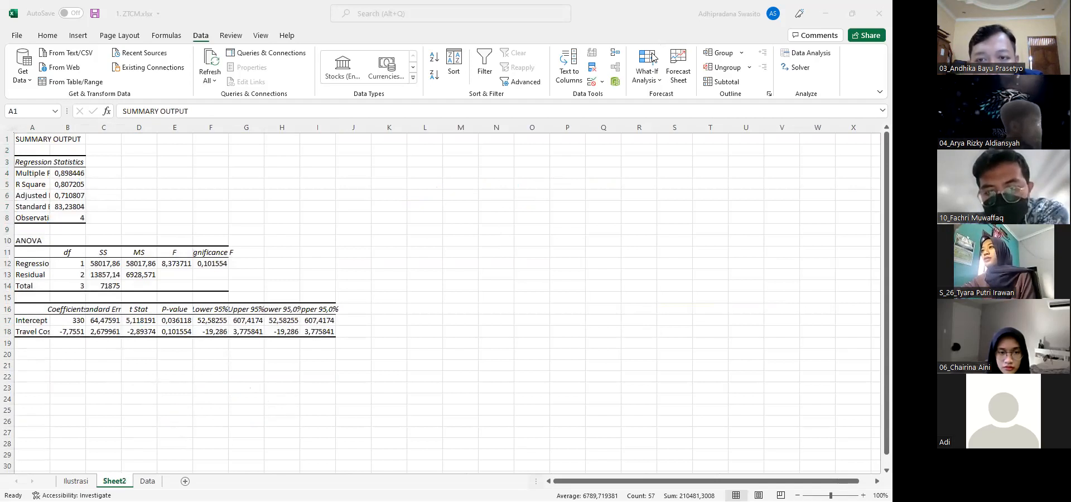
Autofit columns A to J of the regression output sheet to their contents
left_click_drag(28, 128, 361, 126)
double_click(361, 127)
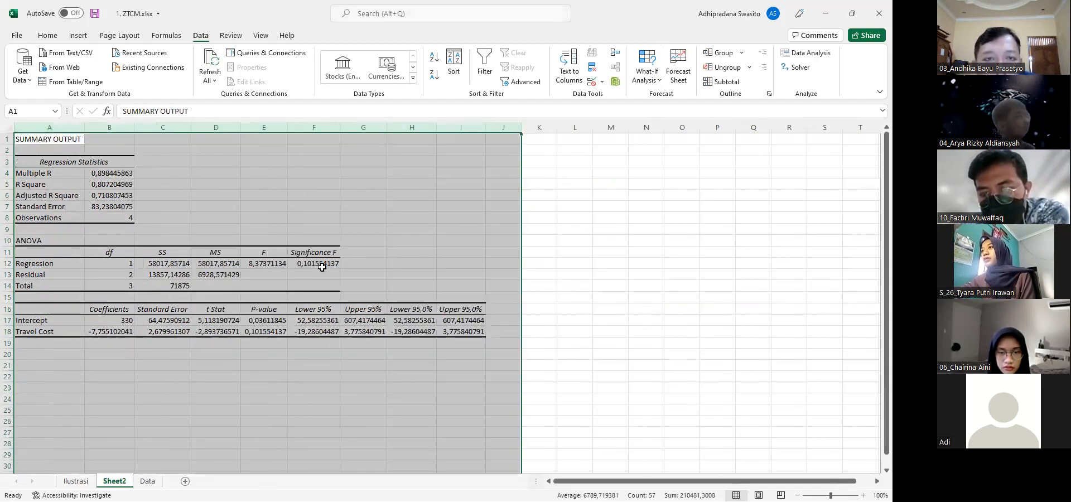
scroll(323, 267, "up", 1, "ctrl")
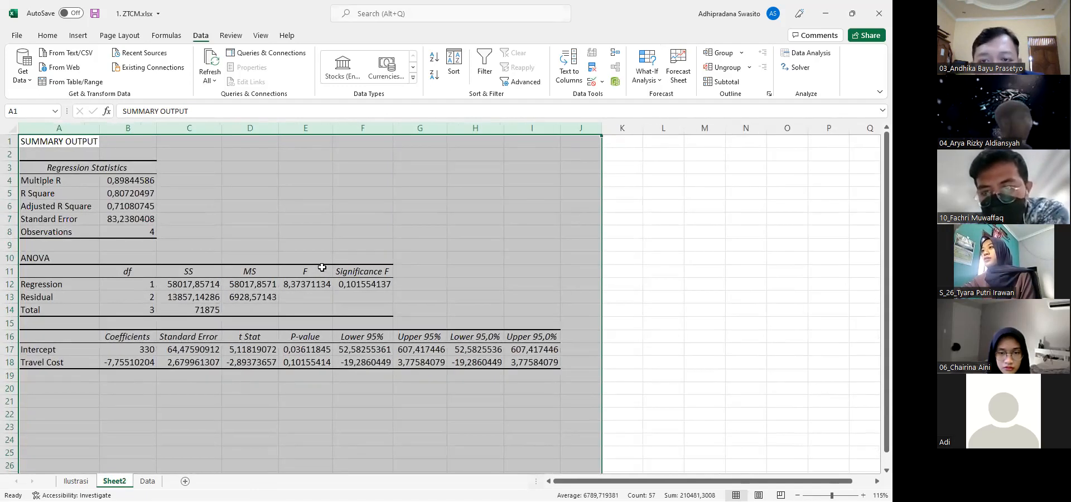
Place the regression output sheet after the Data sheet and rename it Regresi
left_click_drag(148, 484, 165, 484)
right_click(143, 484)
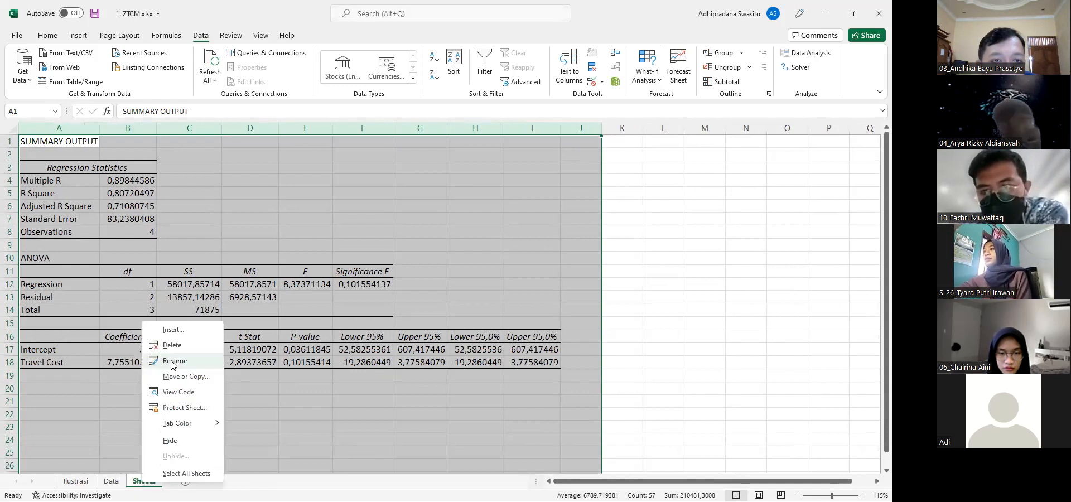
left_click(173, 360)
type("Regresi")
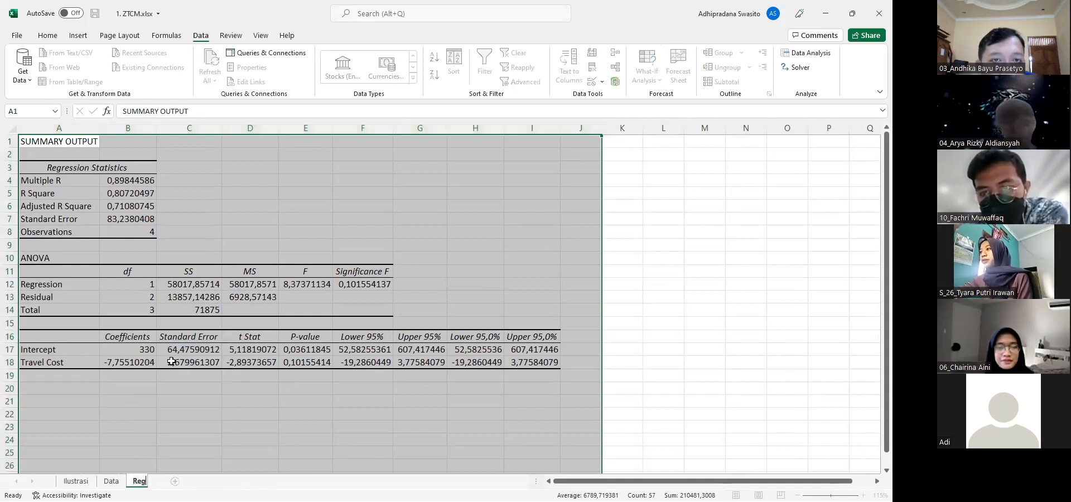
key("Return")
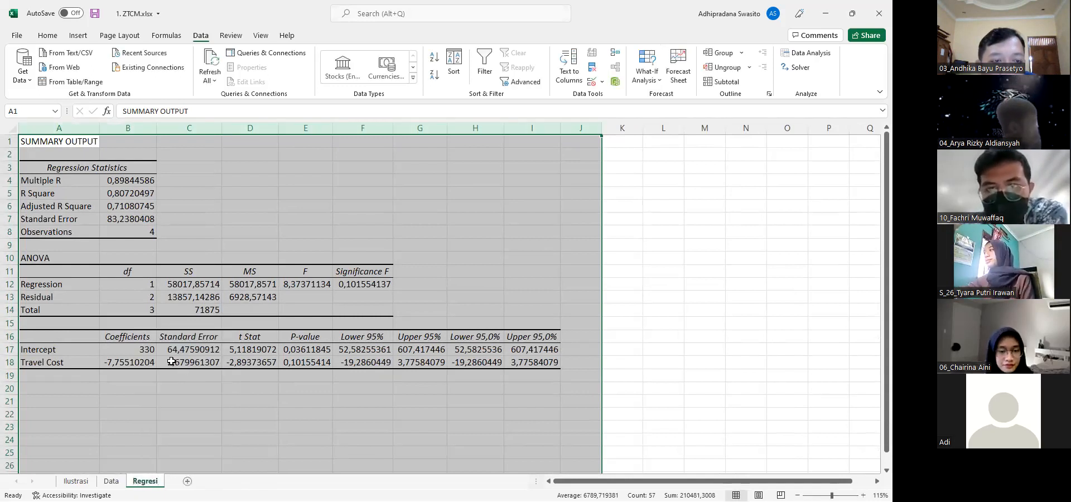
left_click(208, 431)
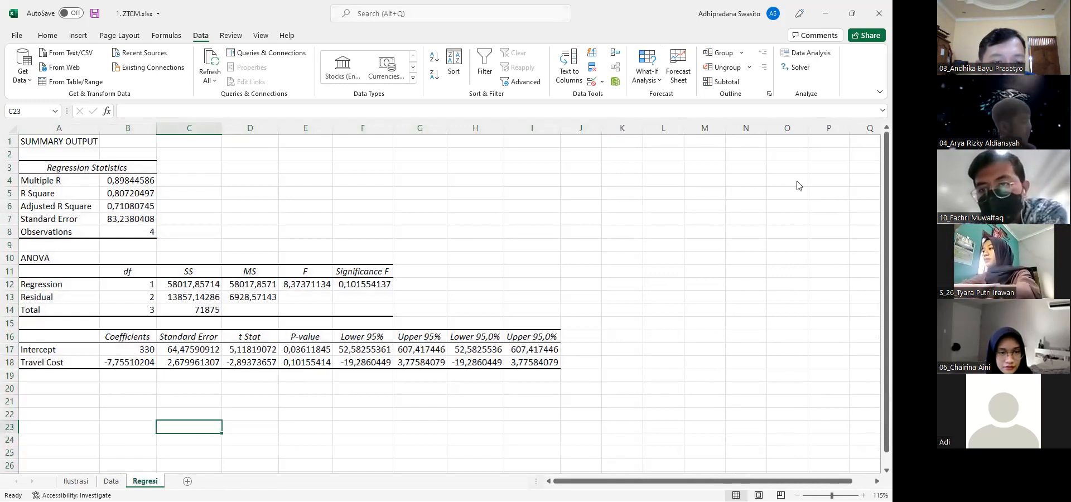
key("alt+Tab")
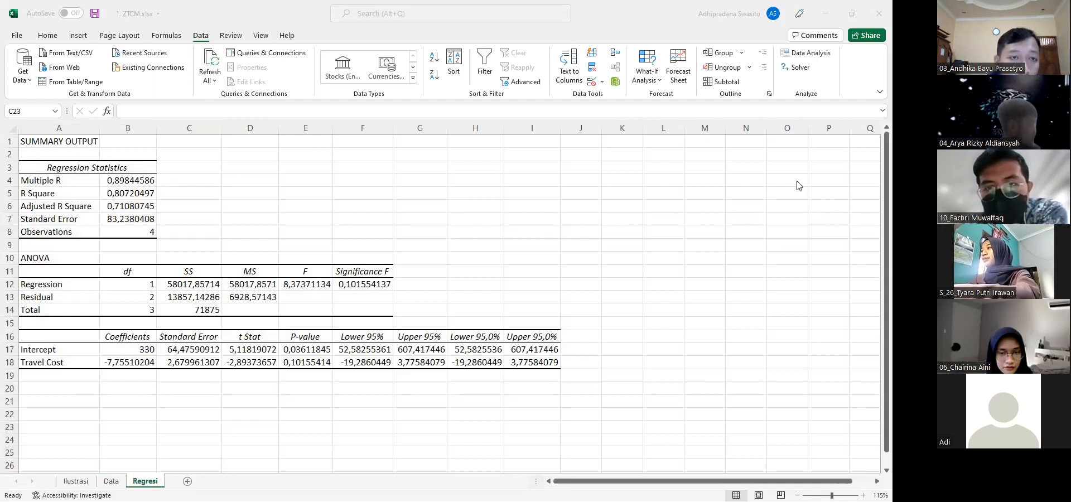
key("alt+Tab")
key("Left")
key("Left")
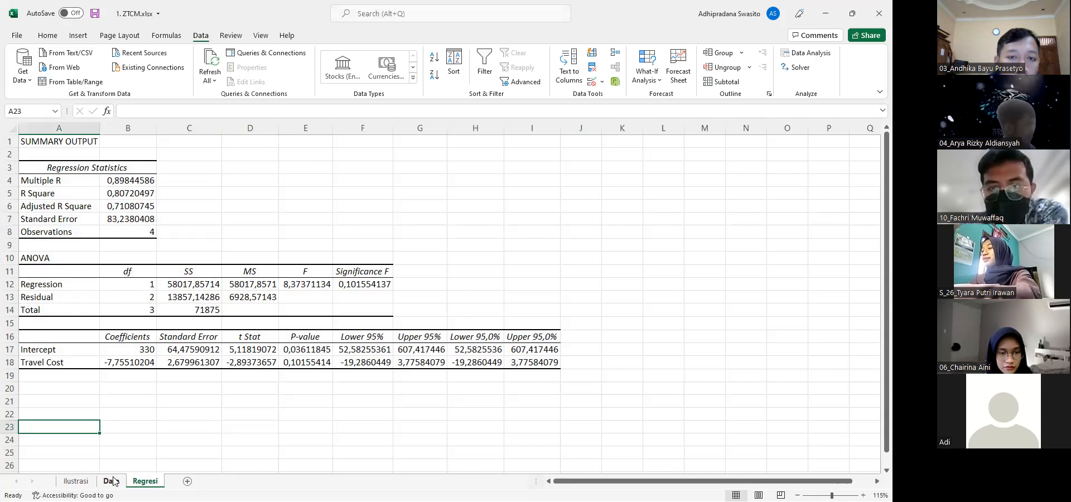
key("Up")
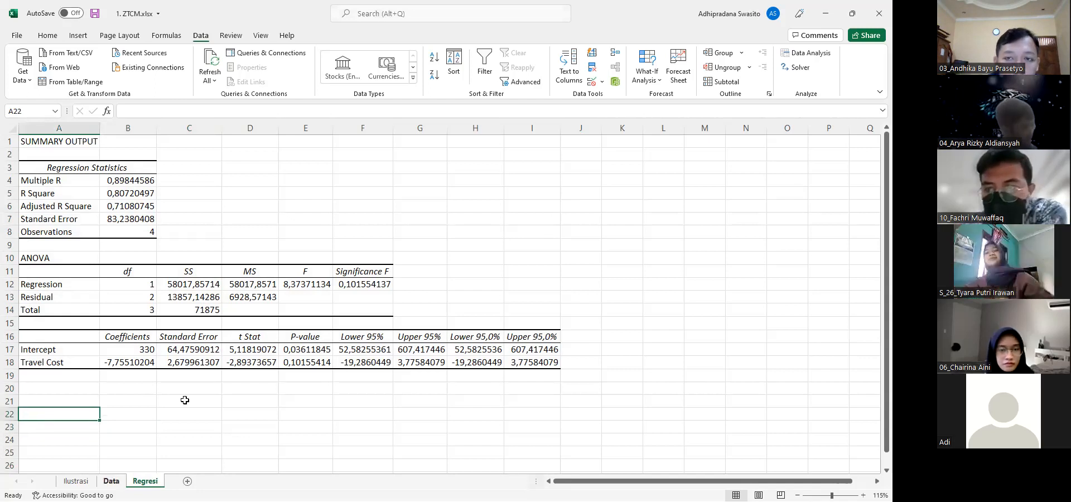
Circle R Square and Observations in red in the summary output and handwrite "→ jml sample" beside the Observations value
left_click(525, 20)
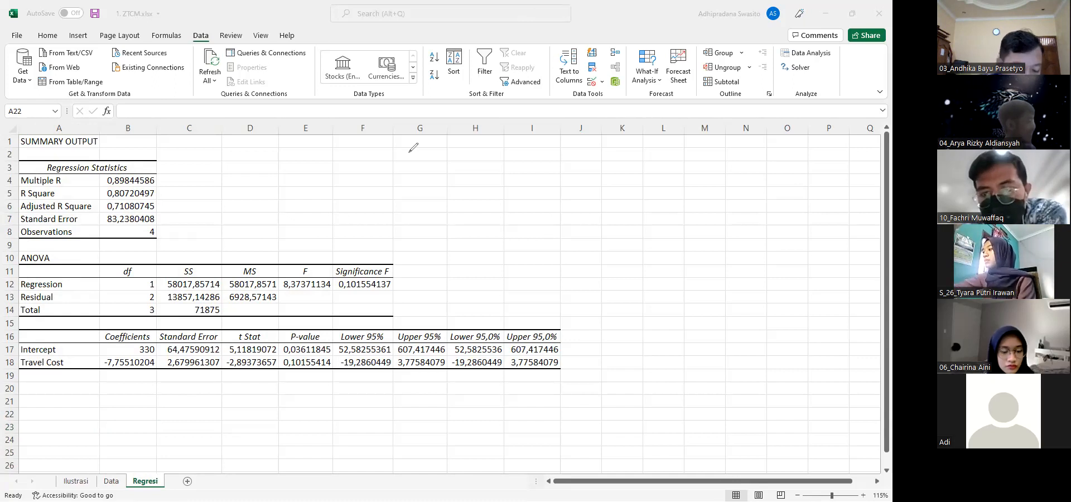
scroll(409, 157, "up", 2)
scroll(409, 158, "up", 1)
scroll(409, 157, "up", 2)
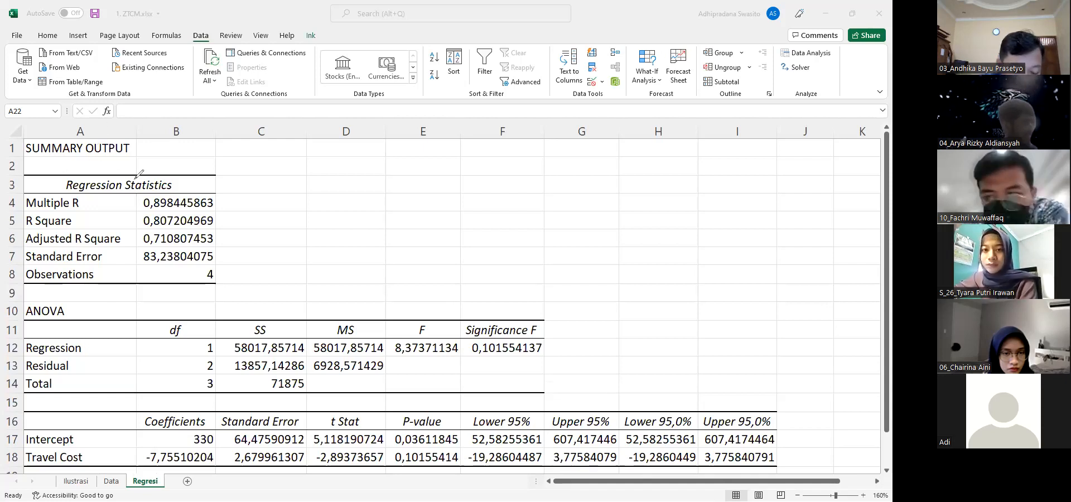
mouse_move(81, 213)
left_mouse_down()
mouse_move(21, 219)
mouse_move(79, 212)
left_mouse_up()
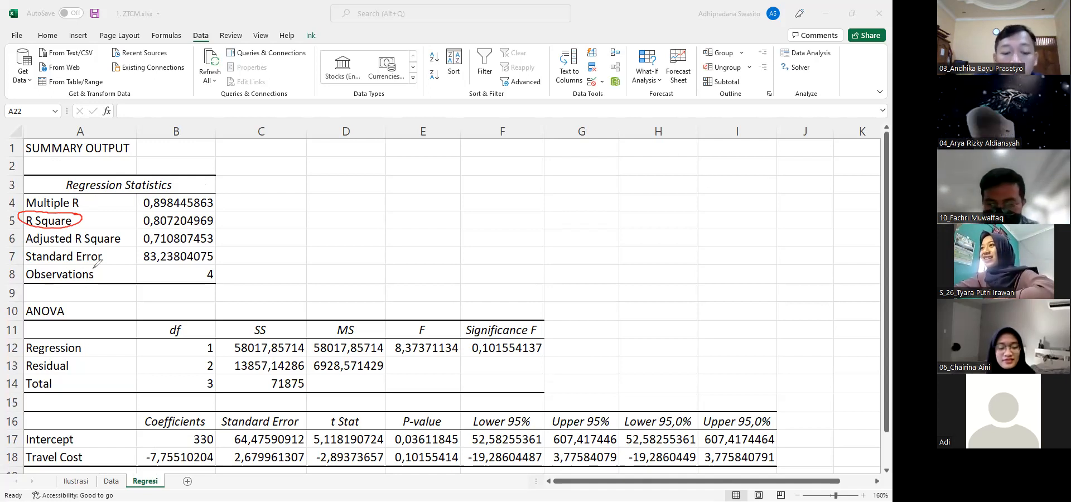
left_click_drag(96, 264, 71, 269)
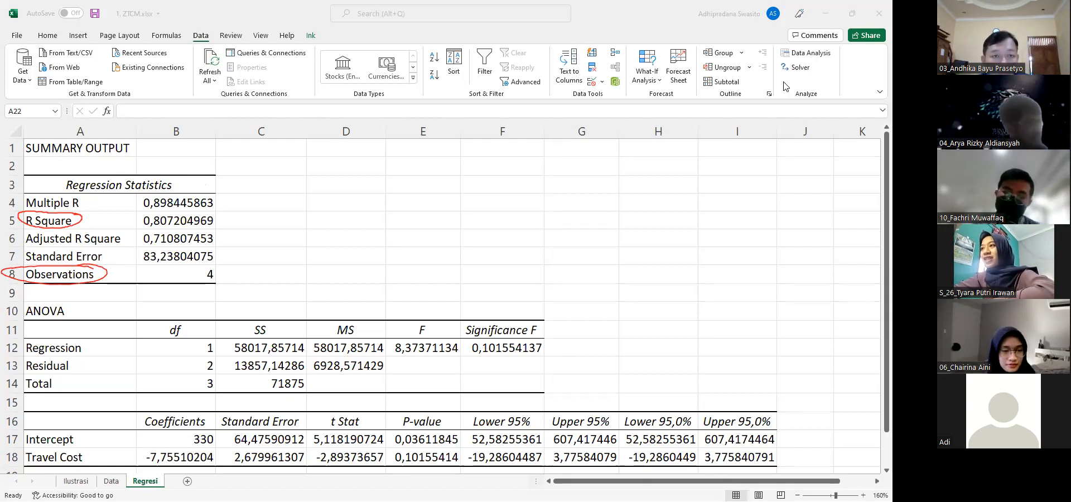
mouse_move(221, 274)
left_mouse_down()
mouse_move(258, 266)
mouse_move(281, 277)
mouse_move(346, 261)
mouse_move(360, 277)
left_mouse_up()
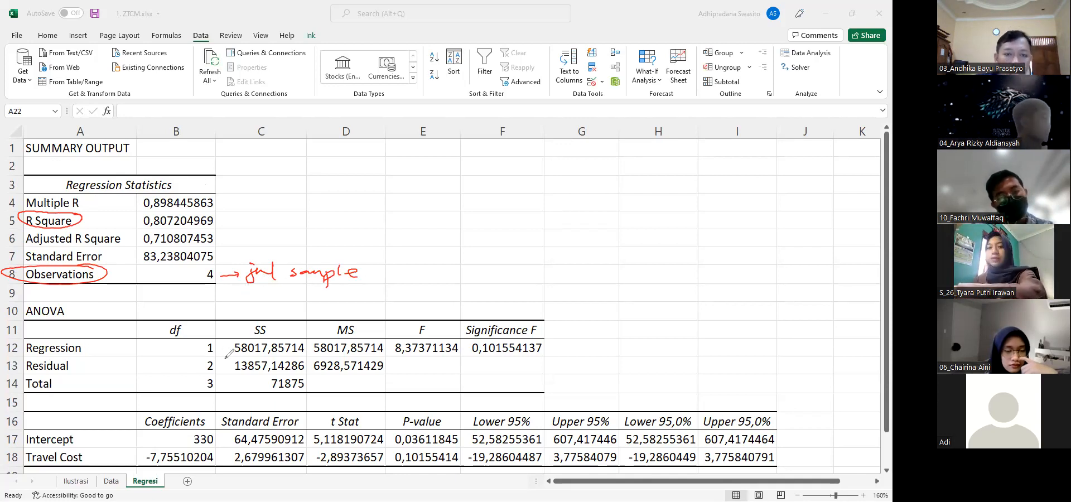
Circle the Coefficients heading in red and add red check marks beside the Intercept and Travel Cost labels
mouse_move(215, 406)
left_mouse_down()
mouse_move(162, 405)
mouse_move(184, 425)
mouse_move(201, 417)
left_mouse_up()
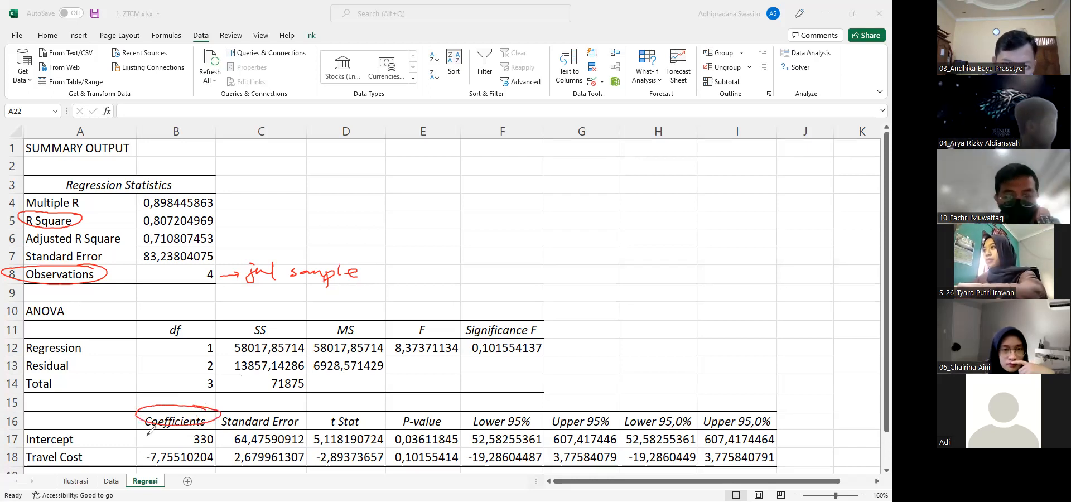
left_click_drag(87, 436, 90, 442)
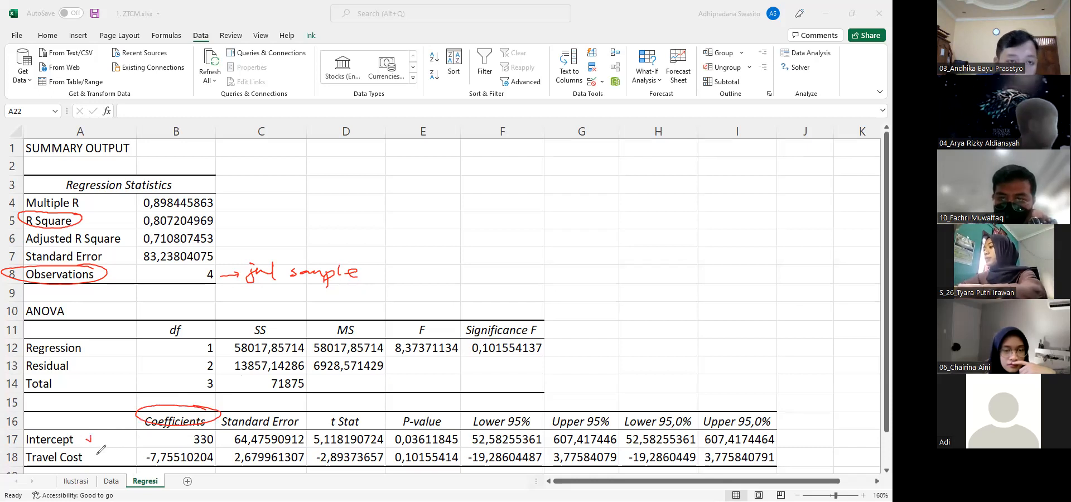
left_click_drag(90, 455, 92, 461)
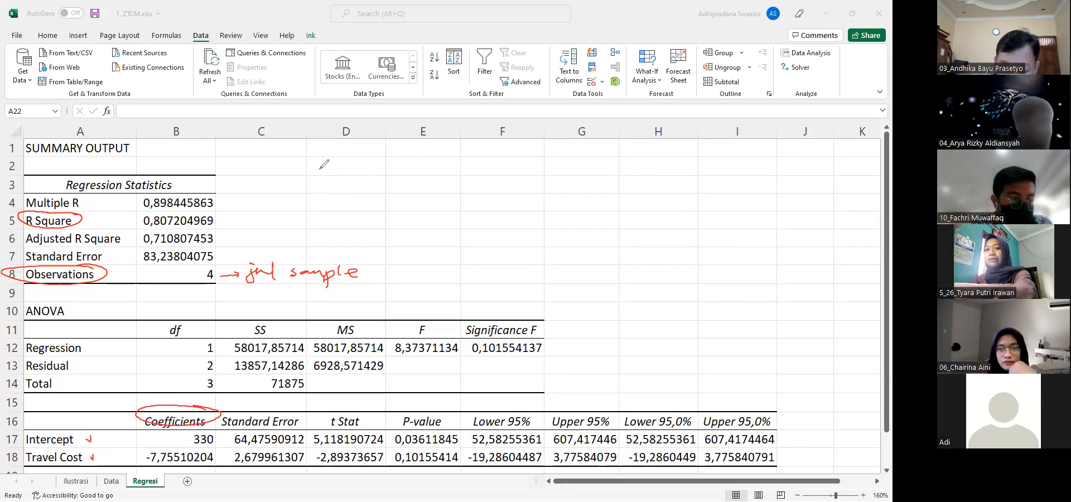
Handwrite the red equation "V = 330 + (-7,75) TC" above the regression tables and underline the Intercept coefficient 330
left_click_drag(261, 161, 289, 157)
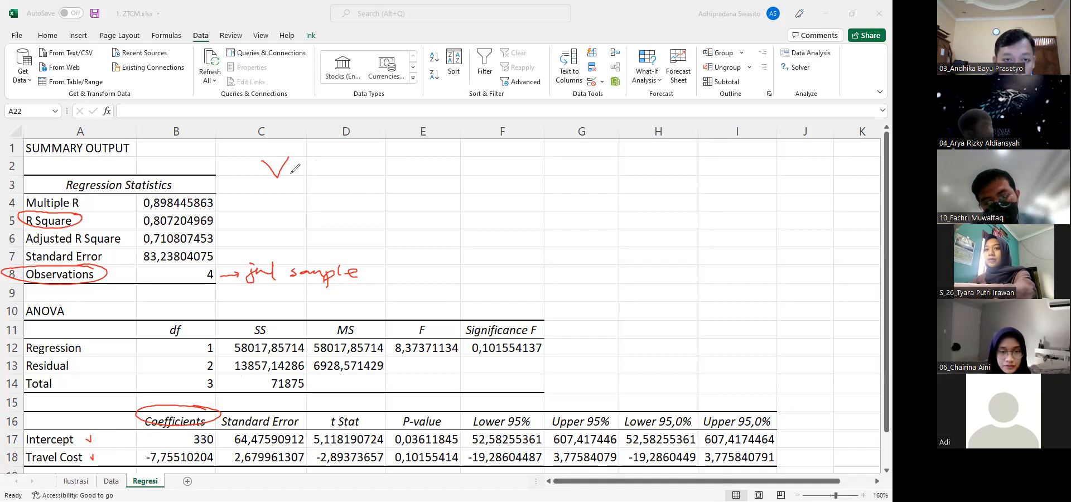
left_click_drag(312, 168, 328, 168)
left_click_drag(311, 173, 378, 162)
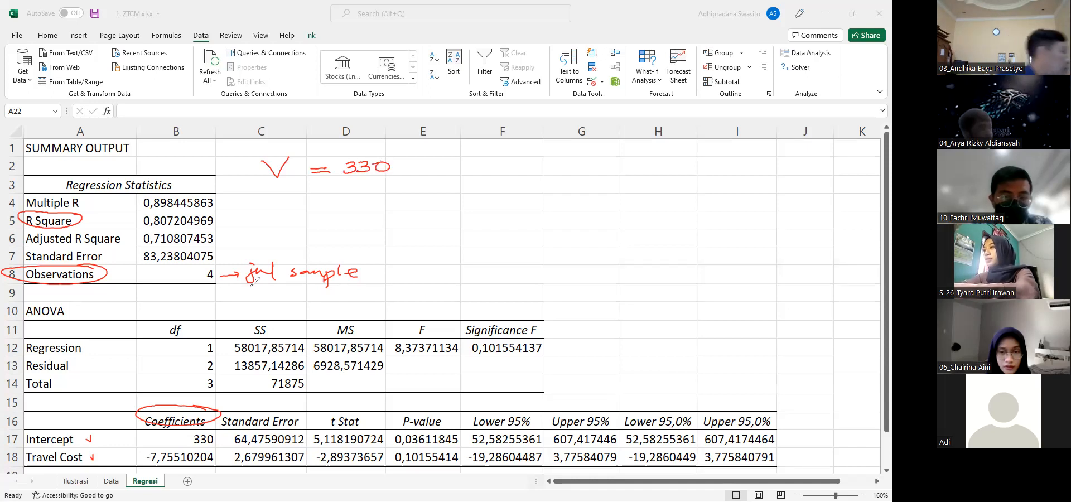
left_click_drag(194, 447, 215, 445)
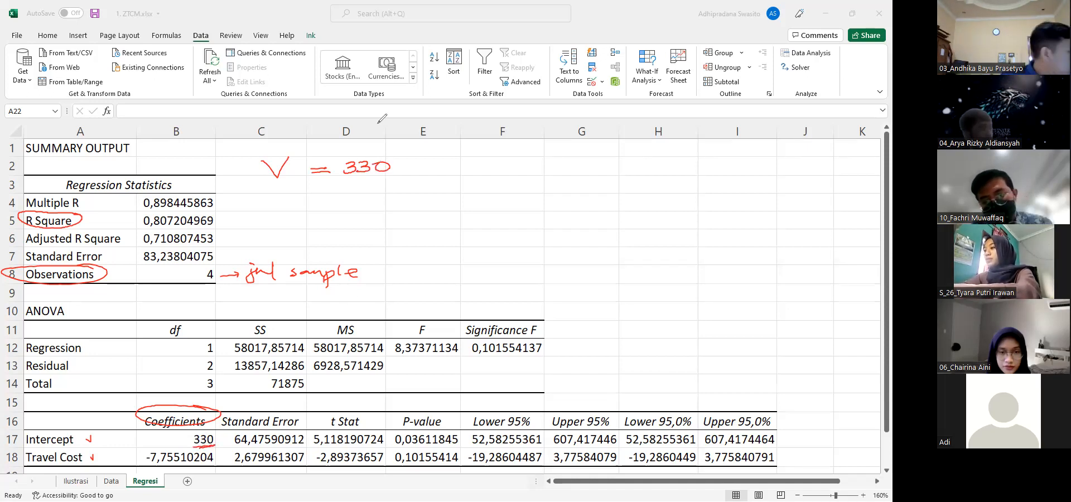
mouse_move(406, 161)
left_mouse_down()
mouse_move(433, 177)
mouse_move(470, 160)
mouse_move(461, 175)
left_mouse_up()
left_click_drag(480, 167, 489, 173)
left_click_drag(502, 157, 502, 171)
left_click_drag(503, 158, 513, 156)
mouse_move(518, 157)
left_mouse_down()
mouse_move(520, 174)
mouse_move(549, 156)
left_mouse_up()
mouse_move(540, 157)
left_mouse_down()
mouse_move(541, 171)
mouse_move(576, 171)
left_mouse_up()
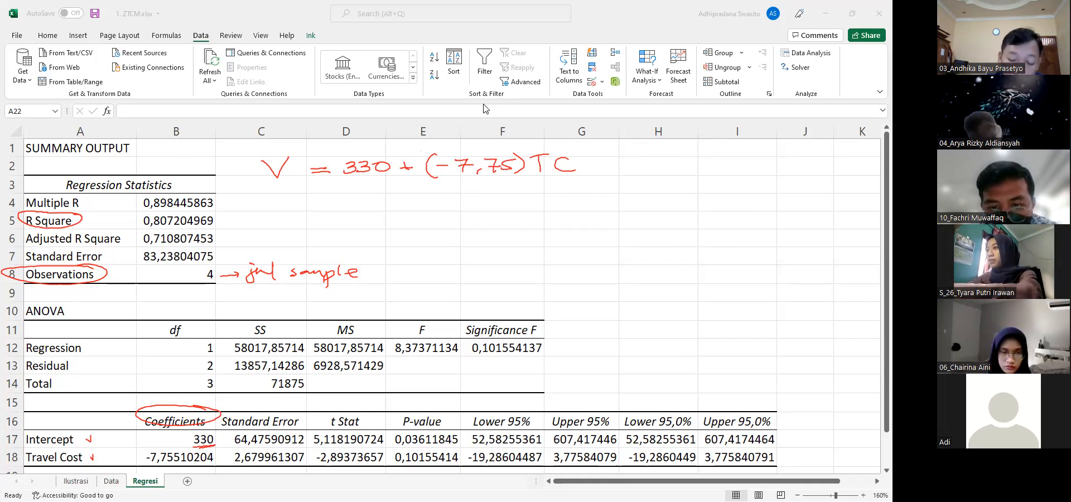
Underline the handwritten equation in blue and write "estimasi populasi" beneath it, checking the zone values on the Data sheet
left_click_drag(304, 201, 505, 197)
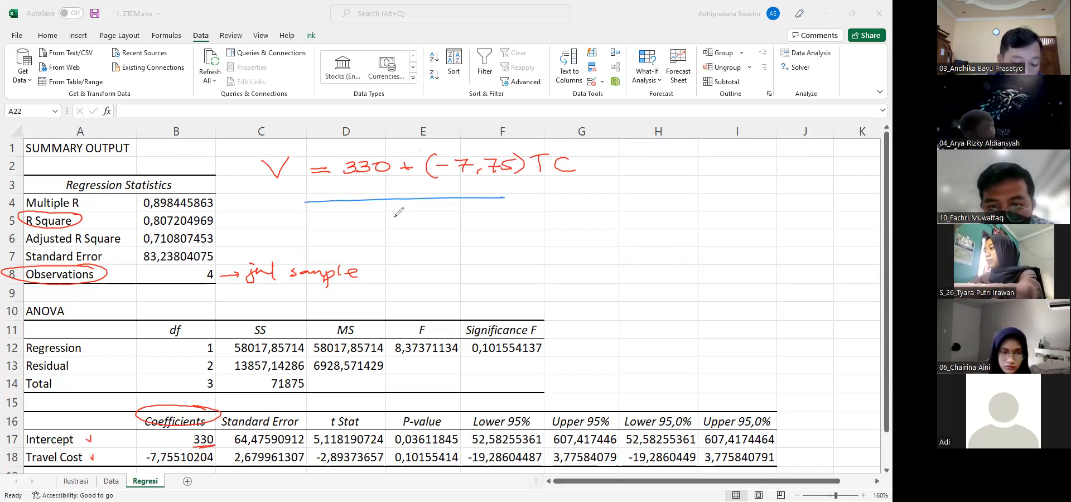
left_click_drag(333, 220, 440, 210)
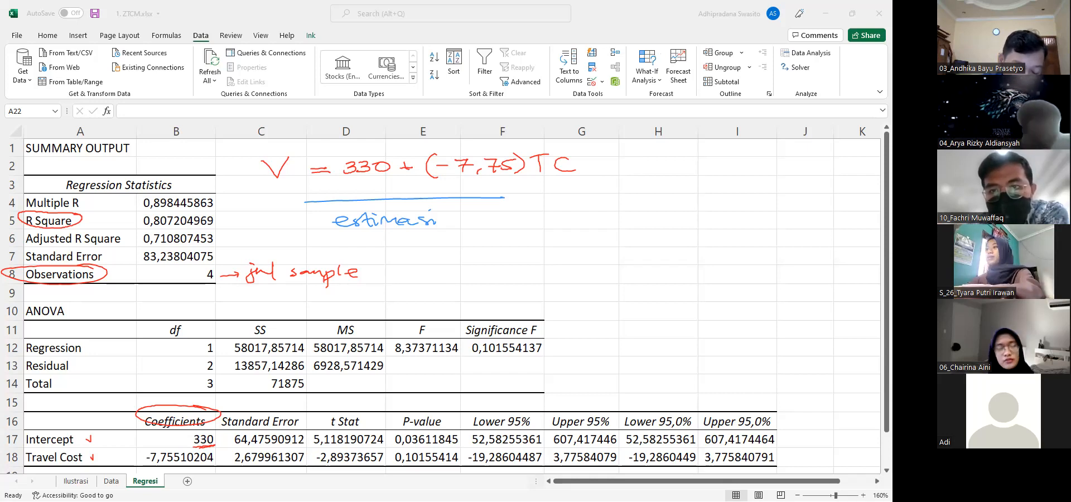
left_click(112, 482)
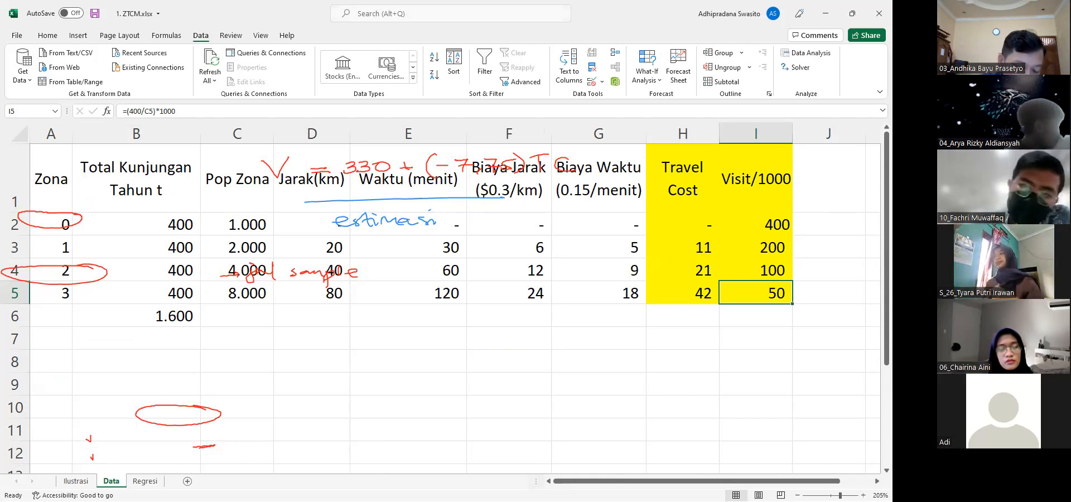
left_click(145, 481)
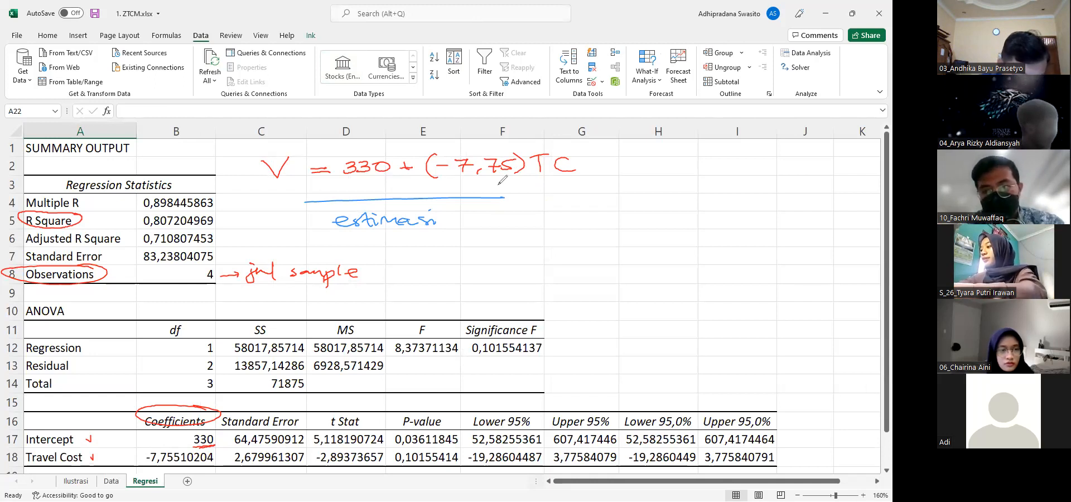
left_click_drag(465, 216, 562, 219)
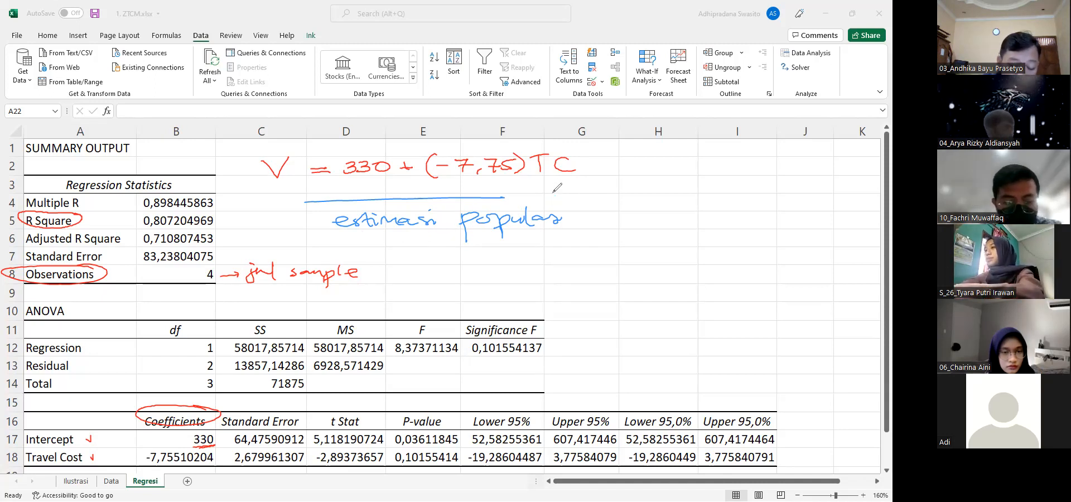
mouse_move(314, 188)
left_mouse_down()
mouse_move(500, 181)
mouse_move(479, 188)
left_mouse_up()
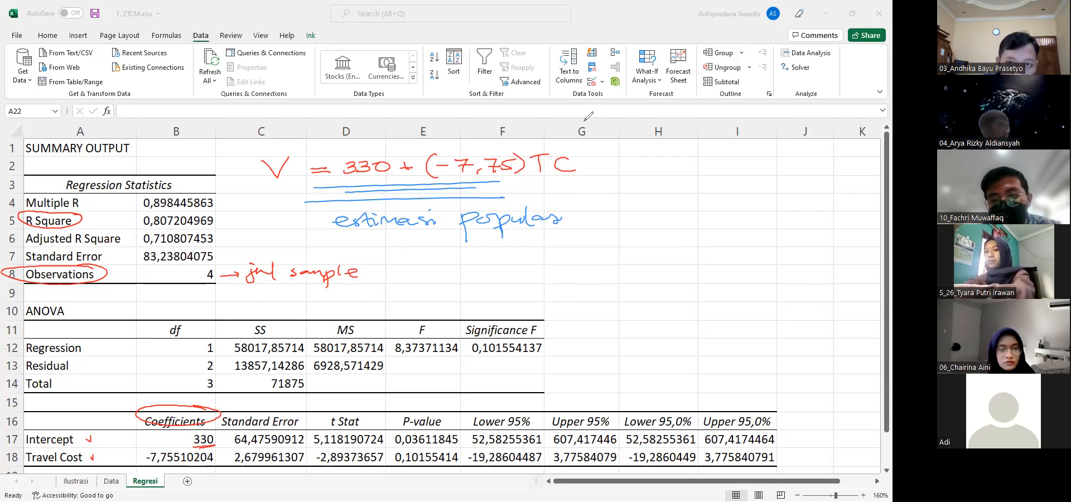
Clear the handwritten annotations and add a new sheet named Simulasi Pop after the Regresi sheet
key("Escape")
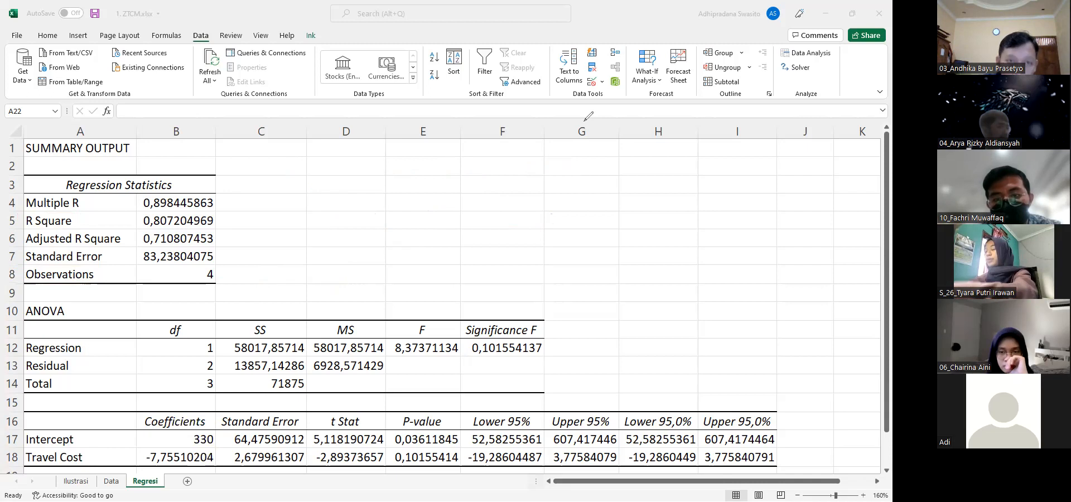
left_click(188, 481)
left_click(188, 482)
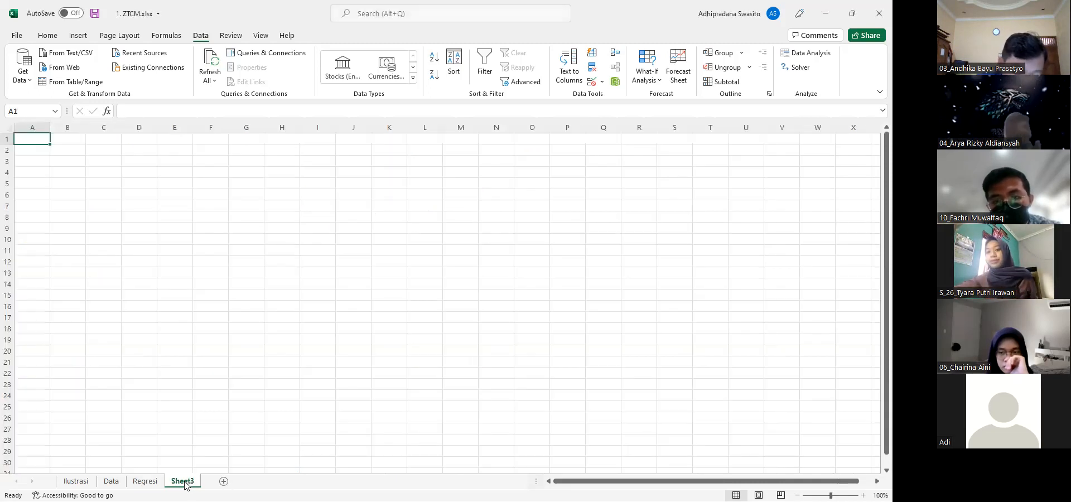
right_click(186, 484)
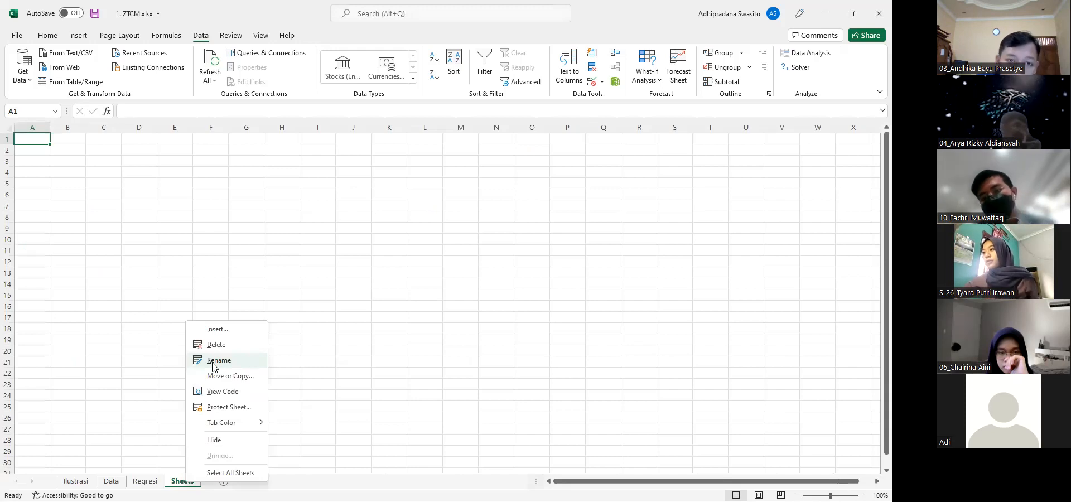
left_click(212, 363)
type("Simulasi Pop")
key("Return")
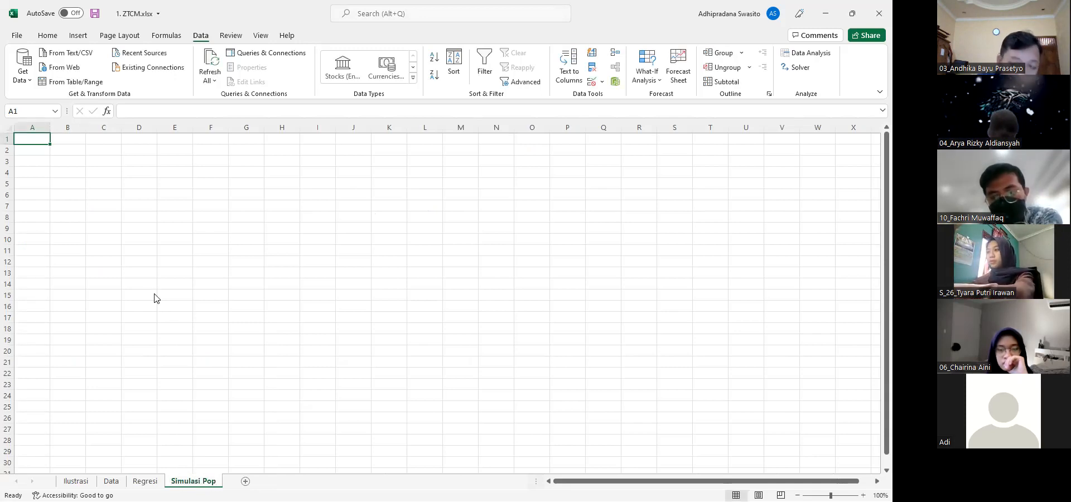
Enter the headings Zona, TC and Vis/1000 in cells A1 to C1 of the Simulasi Pop sheet
key("alt+Tab")
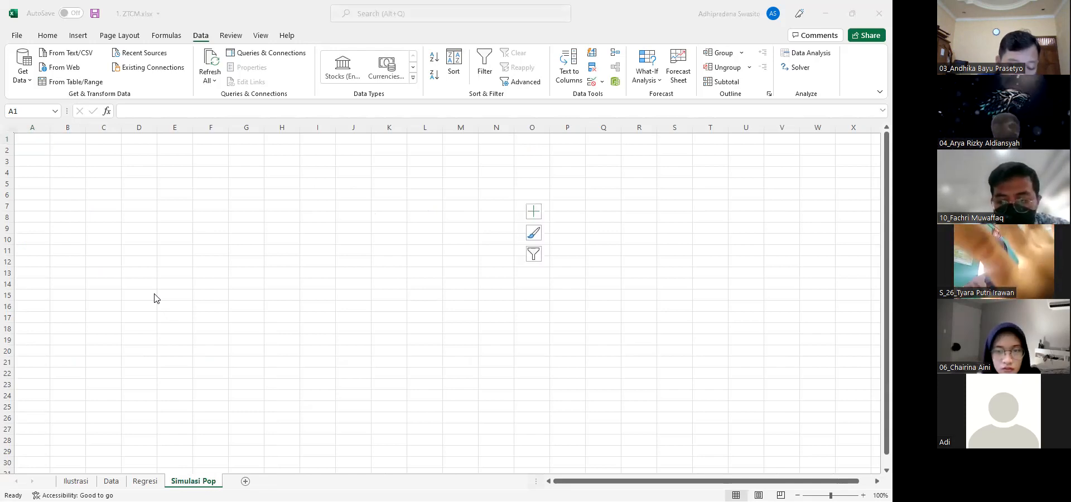
key("alt+Tab")
type("Zona")
key("Tab")
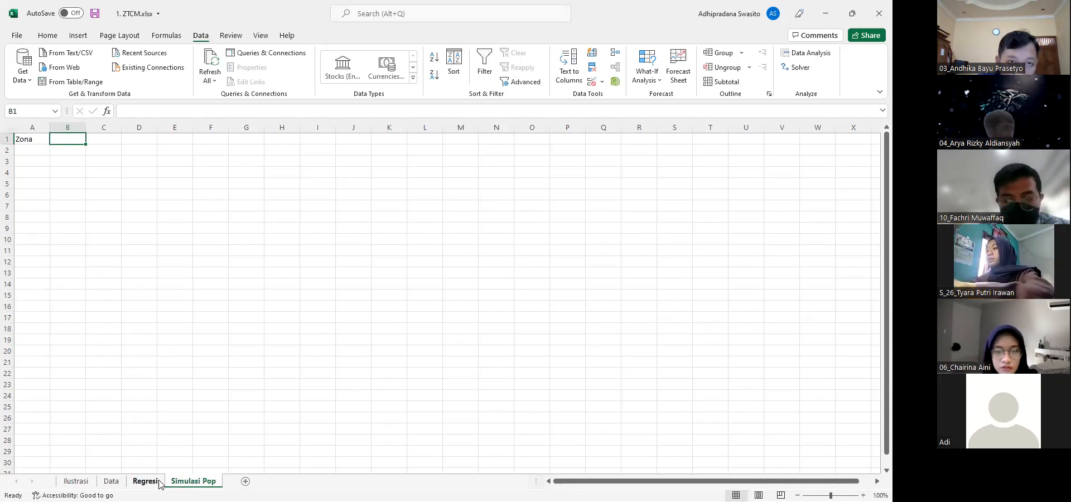
type("TC")
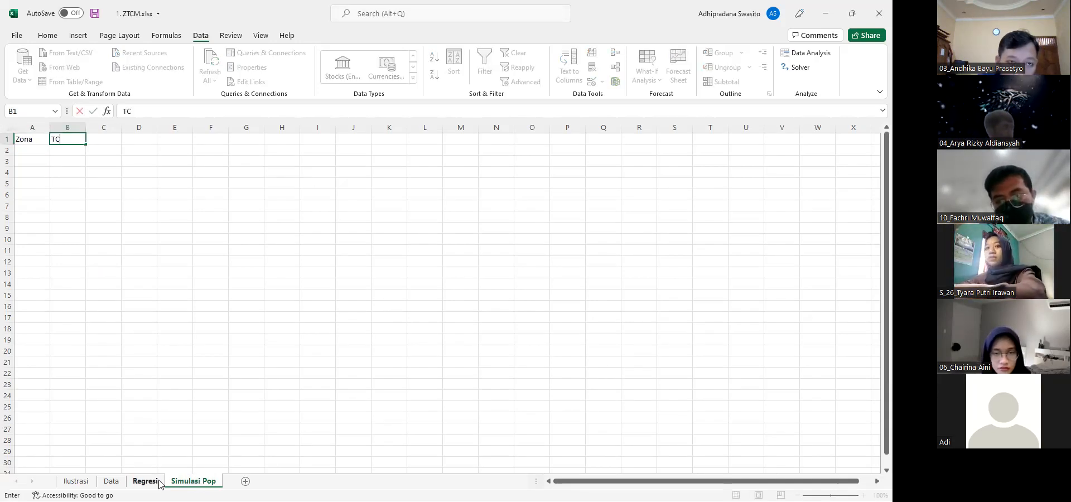
key("Tab")
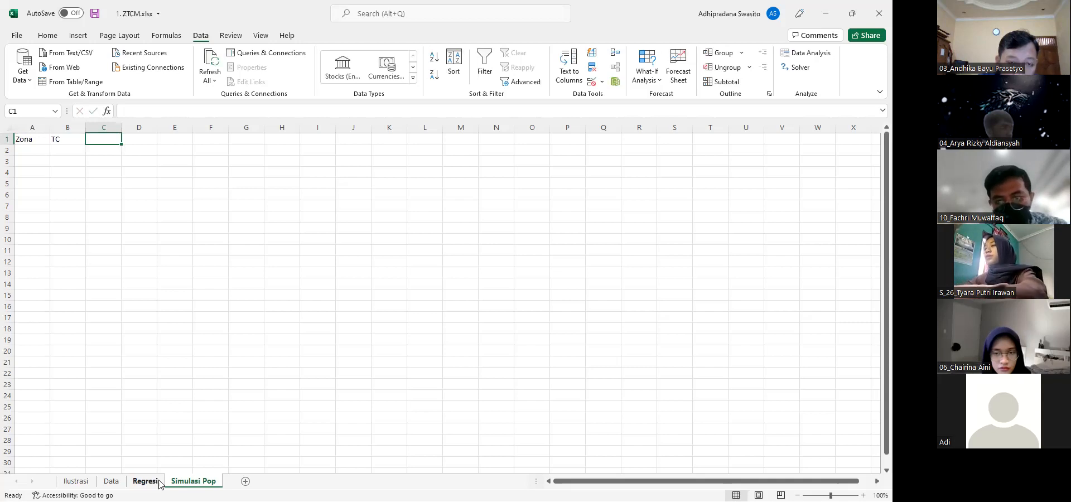
type("Vis/1000")
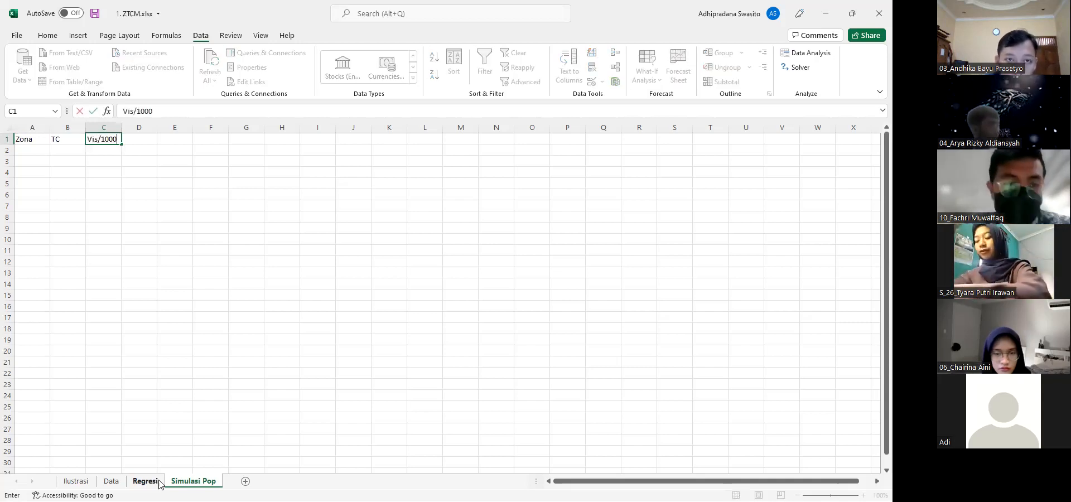
key("Return")
List the zone numbers 0, 1, 2 and 3 under the Zona heading in A2:A5
type("0")
key("Return")
type("1")
key("Return")
type("2")
key("Return")
type("3")
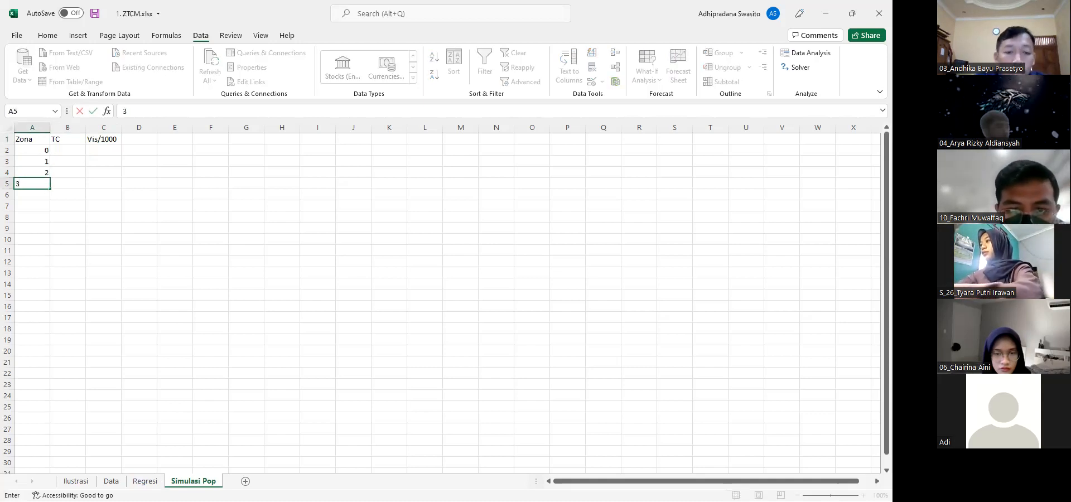
left_click(163, 328)
scroll(162, 328, "up", 5, "ctrl")
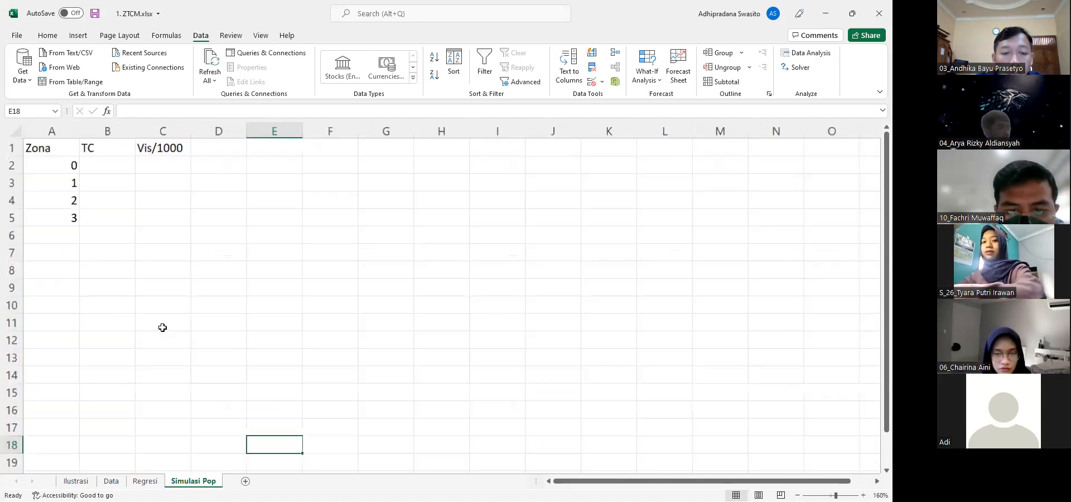
scroll(162, 327, "up", 1)
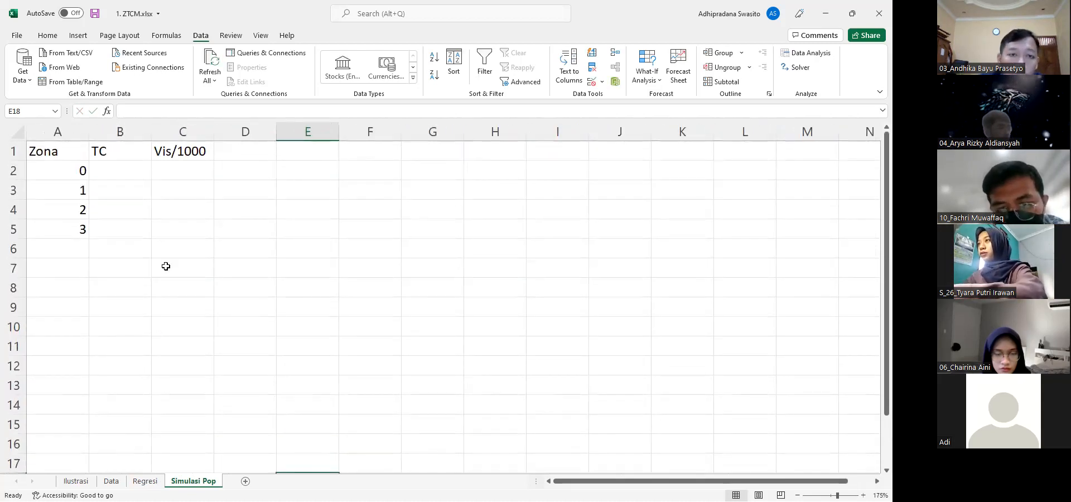
scroll(166, 266, "down", 1, "ctrl")
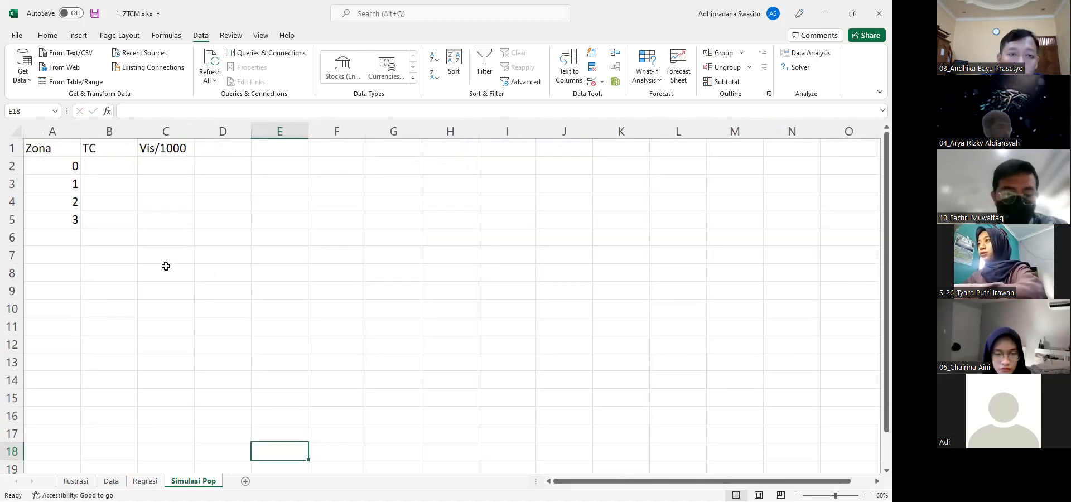
left_click(111, 170)
key("Down")
key("Down")
key("Down")
key("Up")
key("Up")
key("Up")
key("Up")
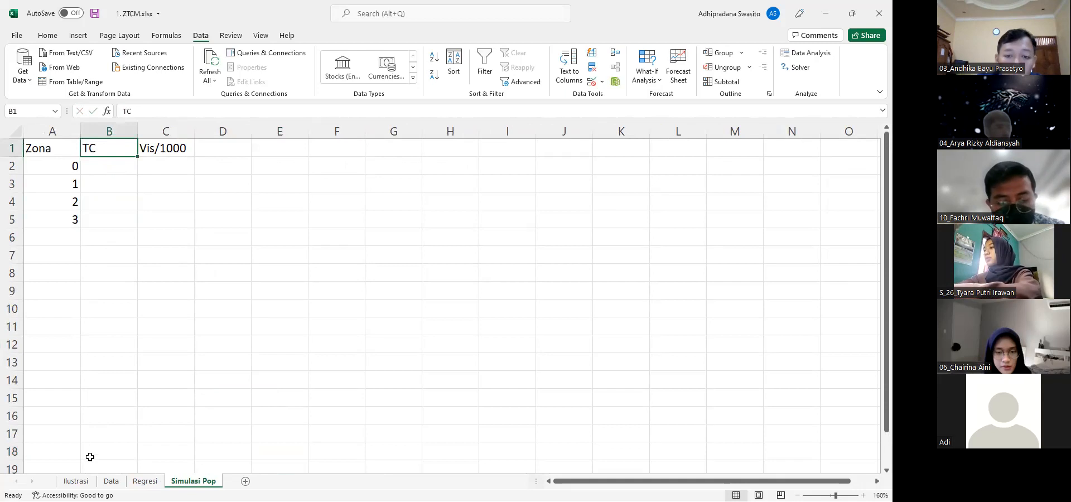
Copy the Travel Cost values in H2:H5 of the Data sheet into B2:B5 of Simulasi Pop as values only
left_click(112, 482)
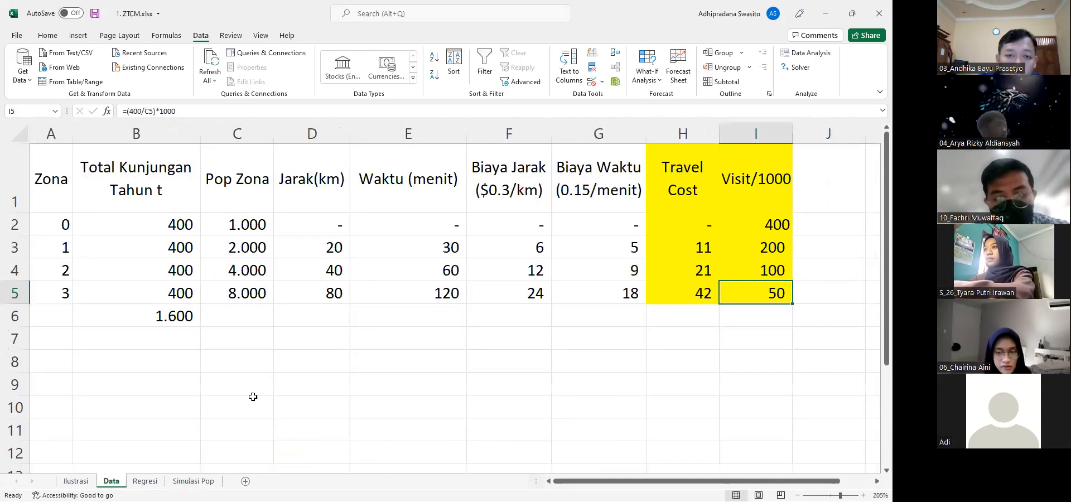
scroll(439, 316, "right", 2)
left_click(524, 221)
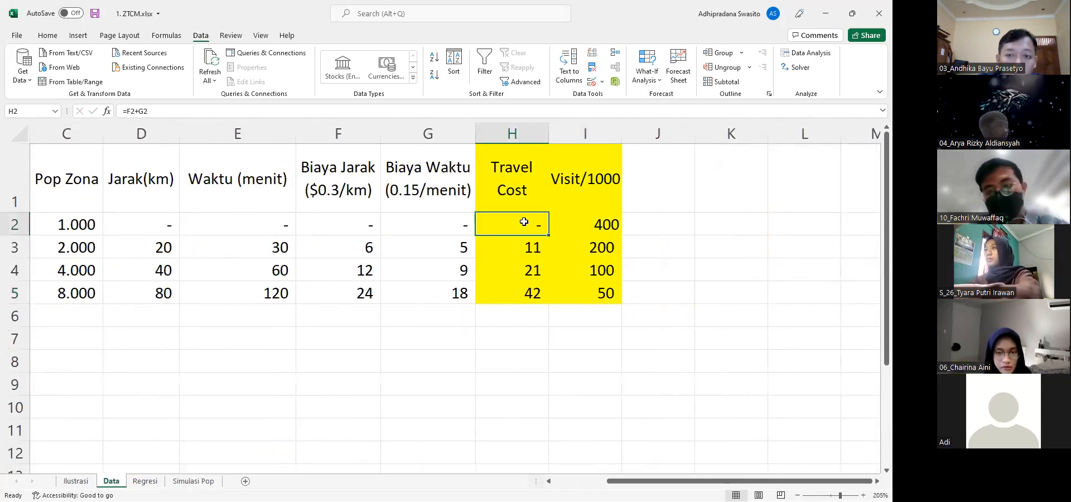
key("shift+Down")
key("shift+Down")
key("shift+Down")
key("ctrl+c")
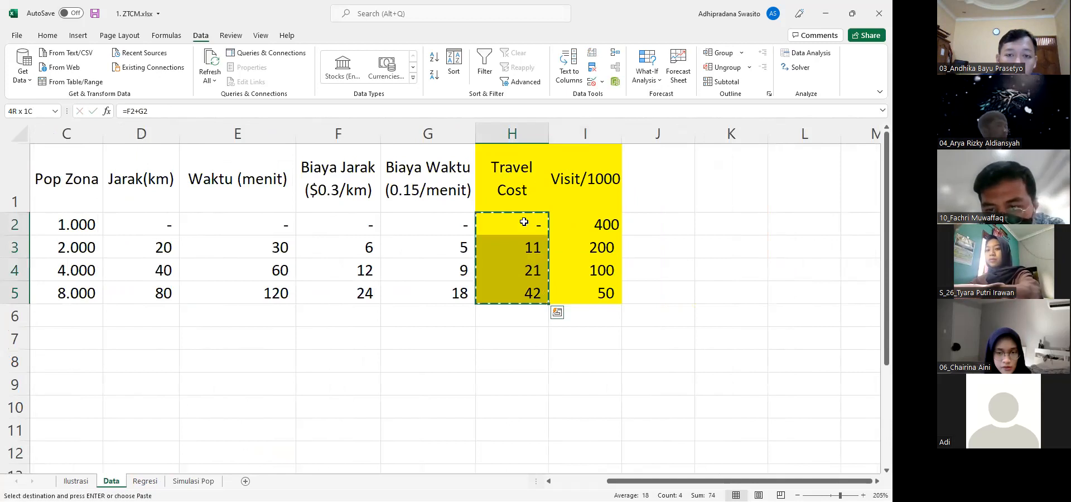
left_click(194, 482)
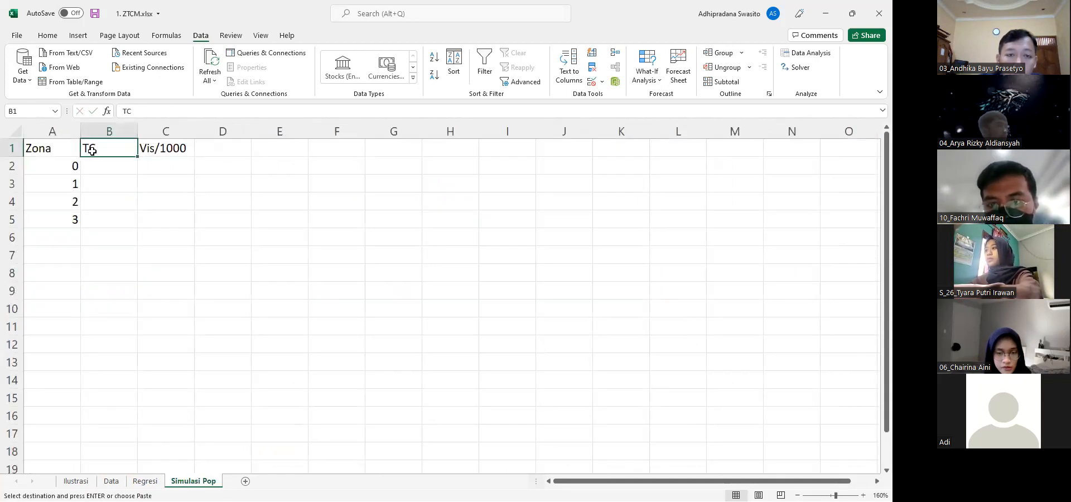
left_click(95, 159)
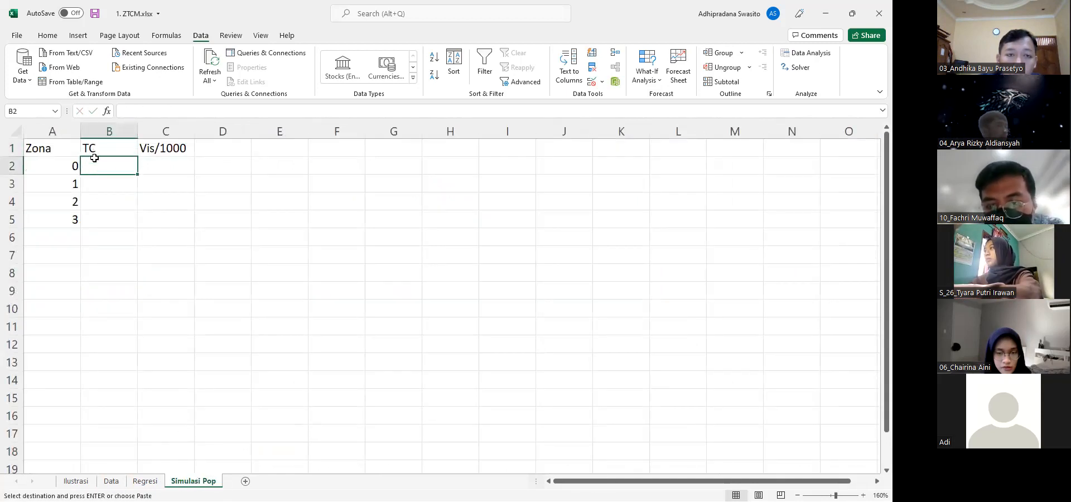
left_click(47, 36)
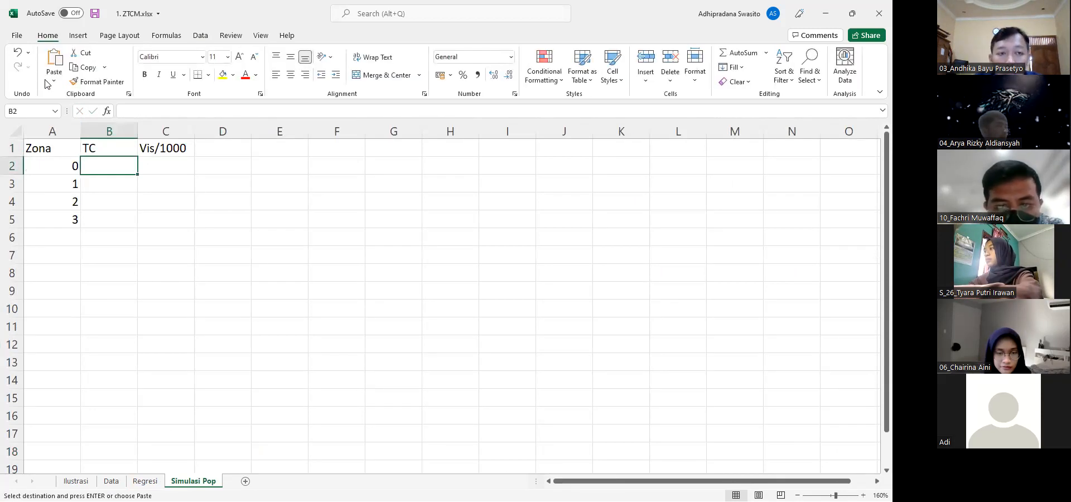
left_click(53, 82)
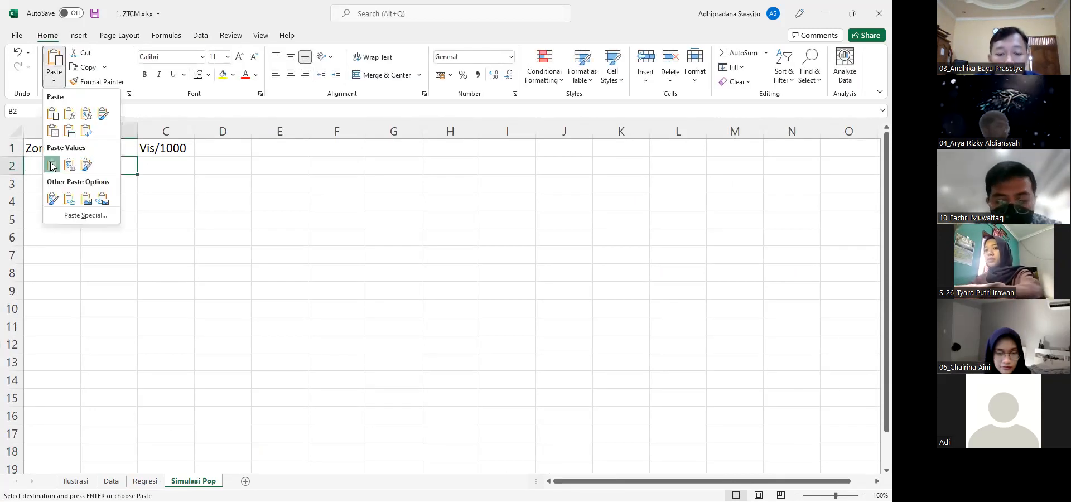
left_click(52, 164)
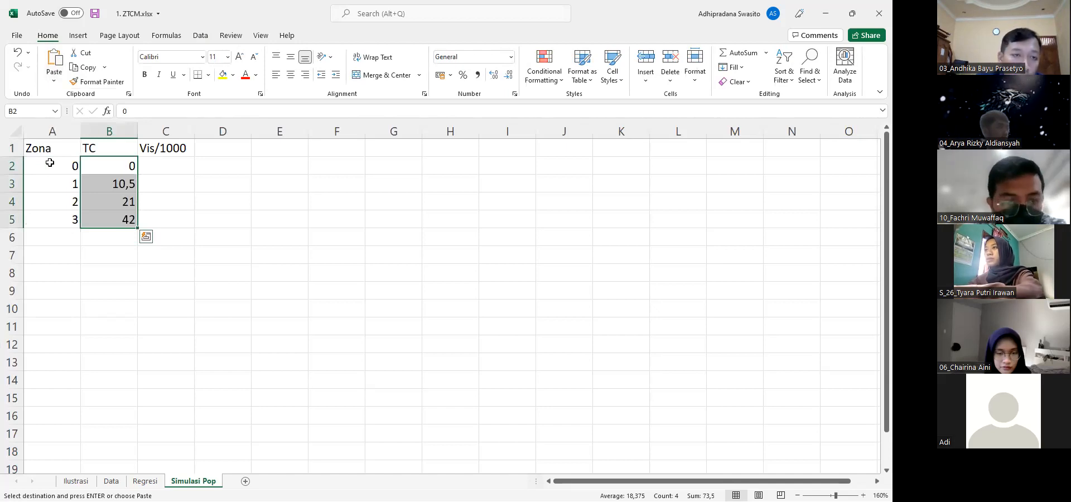
Handwrite the regression equation vis = α + β₁ TC in ink below the Simulasi Pop table
key("Right")
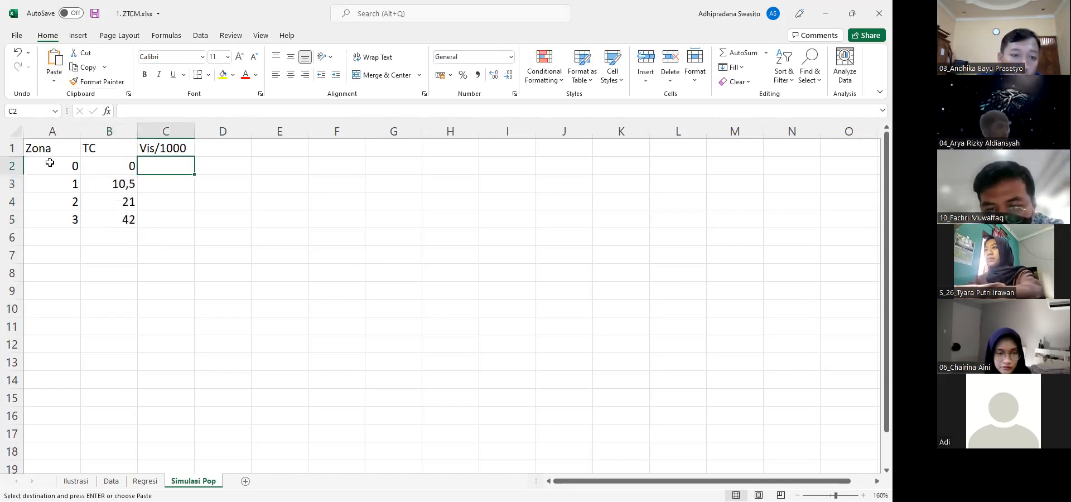
key("Up")
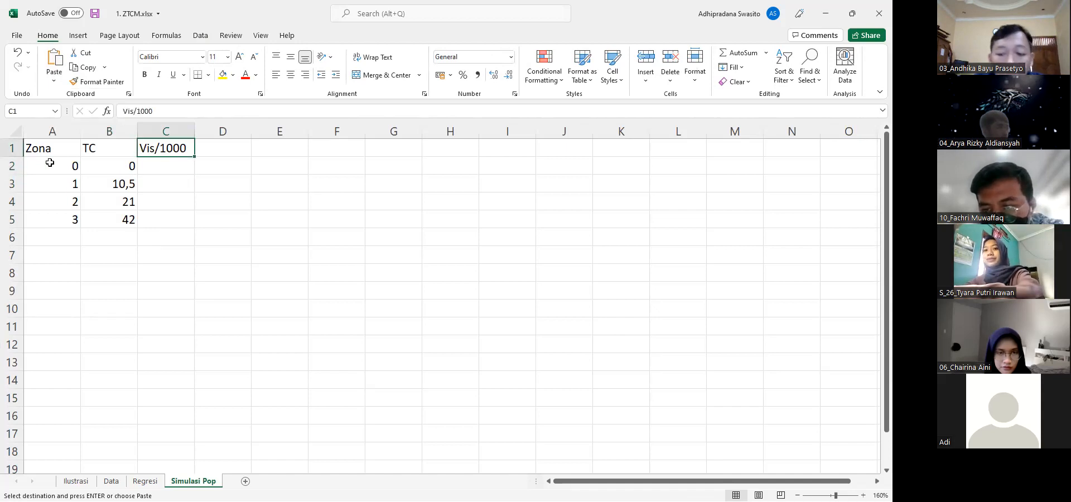
key("Down")
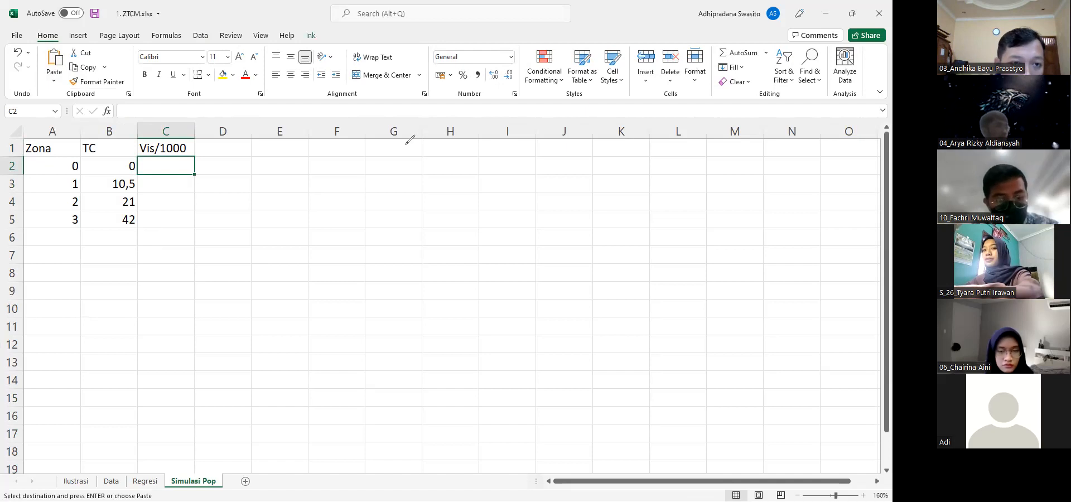
mouse_move(59, 273)
left_mouse_down()
mouse_move(75, 272)
mouse_move(82, 289)
left_mouse_up()
mouse_move(98, 268)
left_mouse_down()
mouse_move(93, 285)
mouse_move(106, 286)
left_mouse_up()
mouse_move(123, 274)
left_mouse_down()
mouse_move(185, 281)
mouse_move(226, 270)
left_mouse_up()
mouse_move(215, 263)
left_mouse_down()
mouse_move(240, 293)
mouse_move(253, 276)
mouse_move(262, 285)
mouse_move(301, 262)
left_mouse_up()
mouse_move(284, 263)
left_mouse_down()
mouse_move(284, 281)
mouse_move(323, 276)
left_mouse_up()
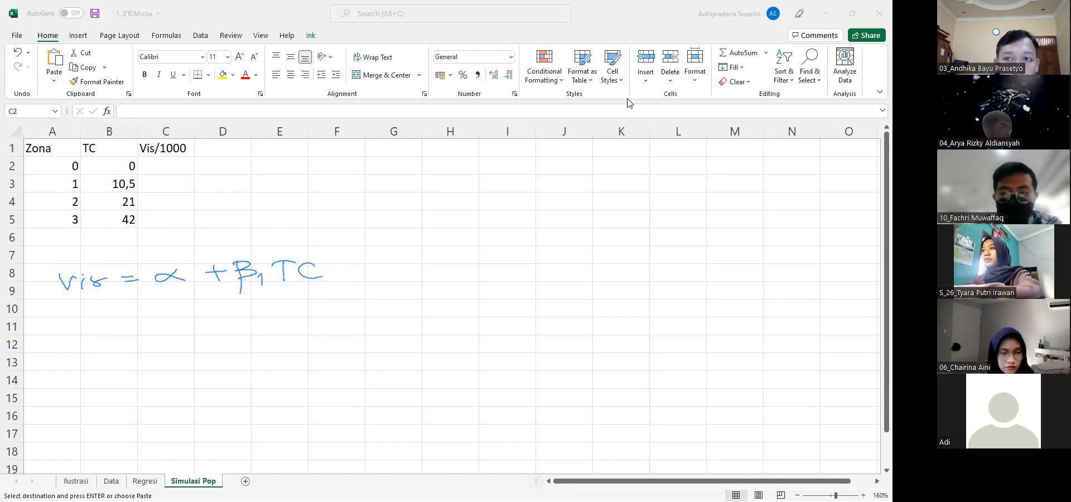
In the Regresi sheet, make the Intercept coefficient bold with yellow fill and give the Travel Cost coefficient a blue fill
left_click(149, 481)
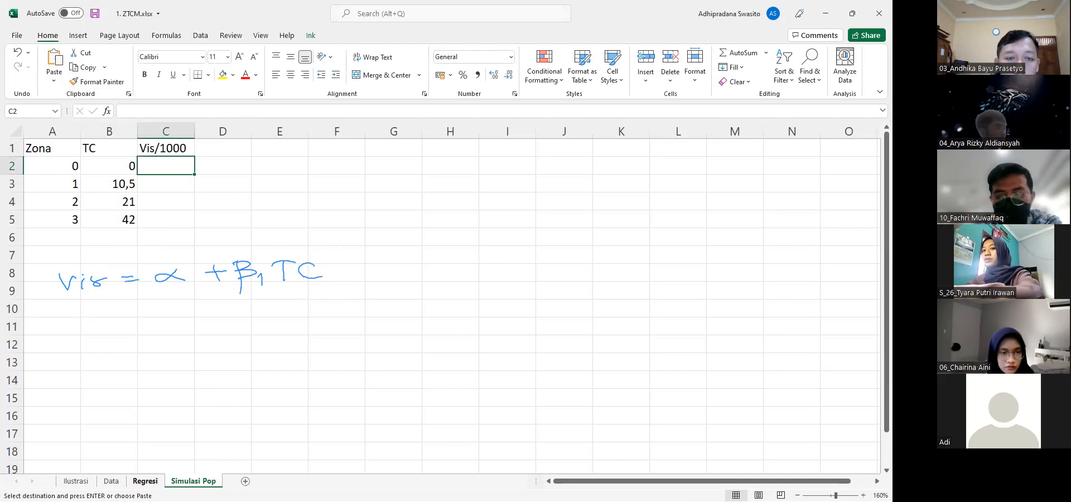
left_click(184, 439)
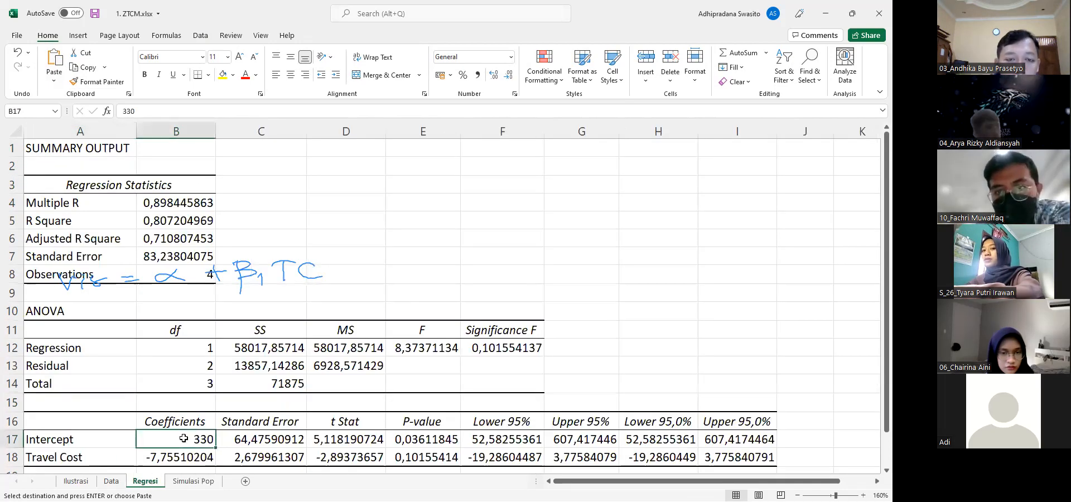
key("ctrl+b")
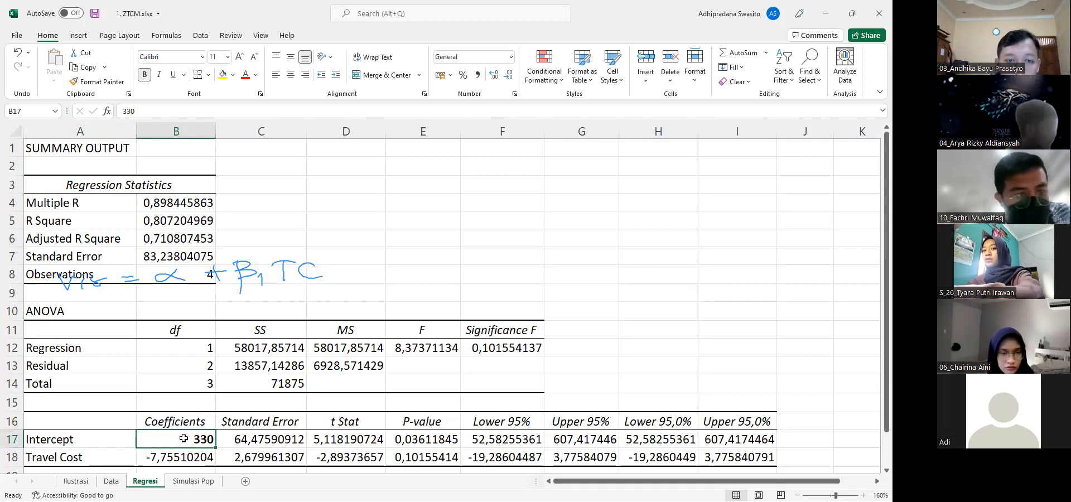
left_click(185, 453)
left_click(187, 438)
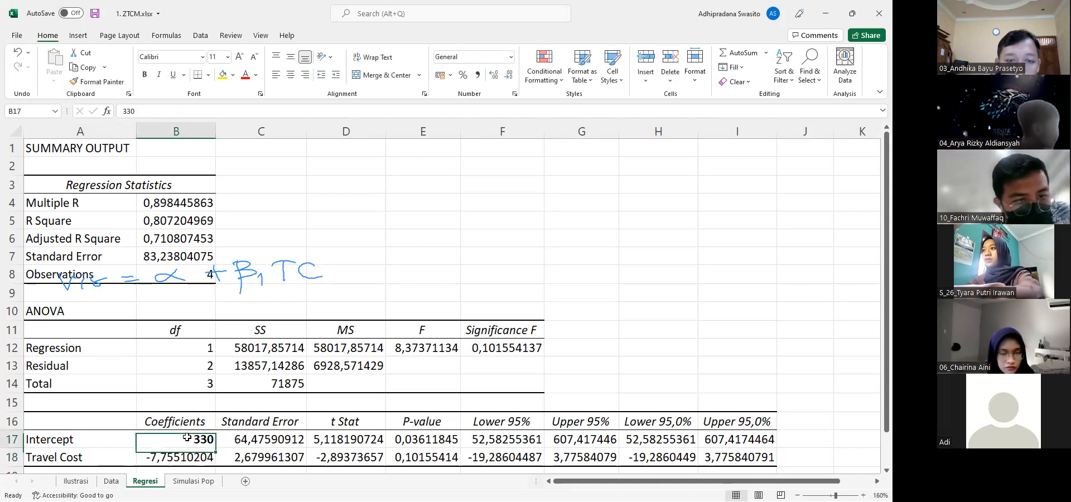
left_click(223, 77)
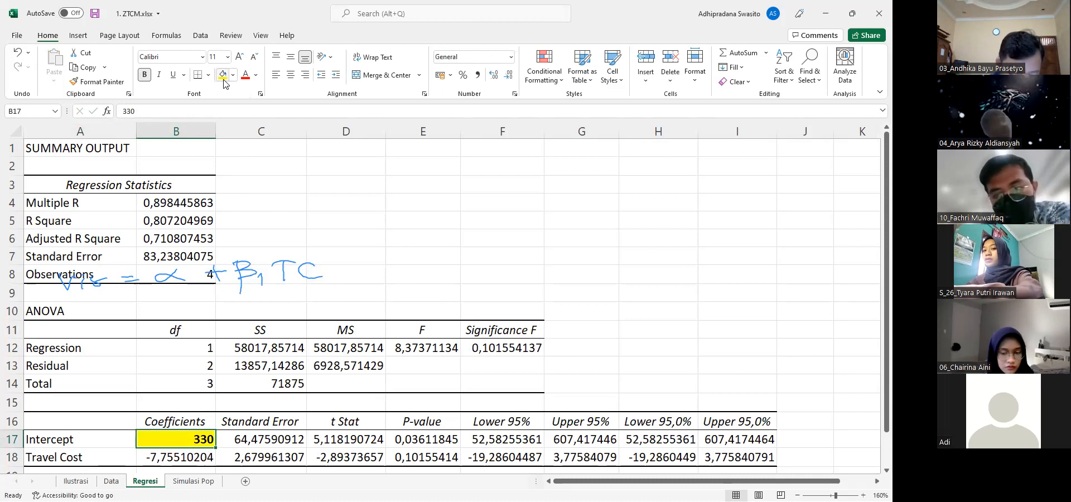
left_click(174, 454)
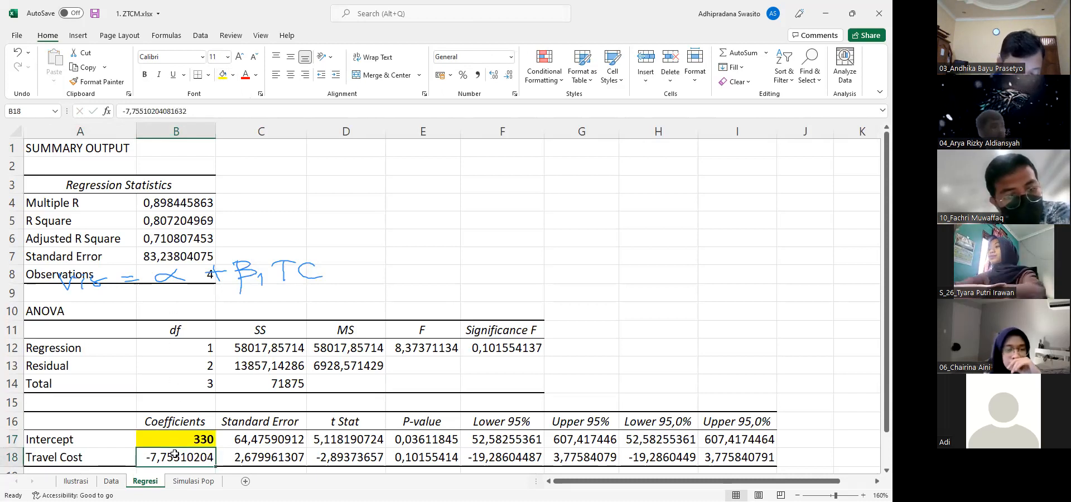
left_click(234, 75)
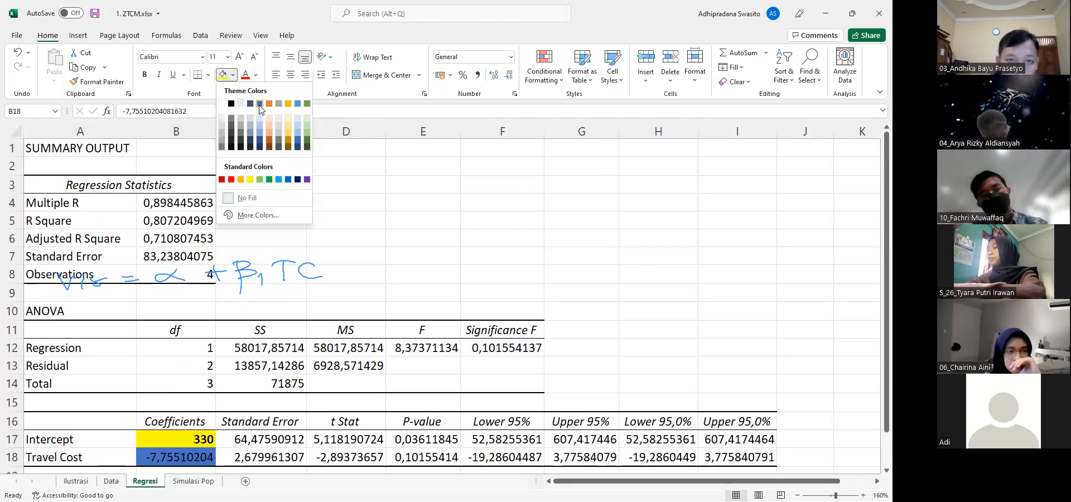
left_click(259, 104)
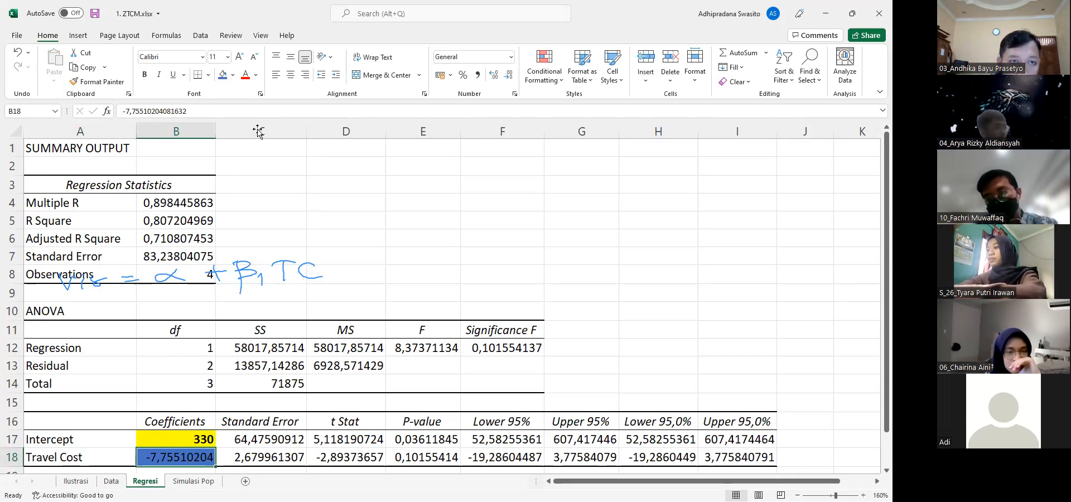
Enter =Regresi!B17+(Regresi!B18*'Simulasi Pop'!B2) in C2 of Simulasi Pop to calculate zone 0's Vis/1000
left_click(200, 483)
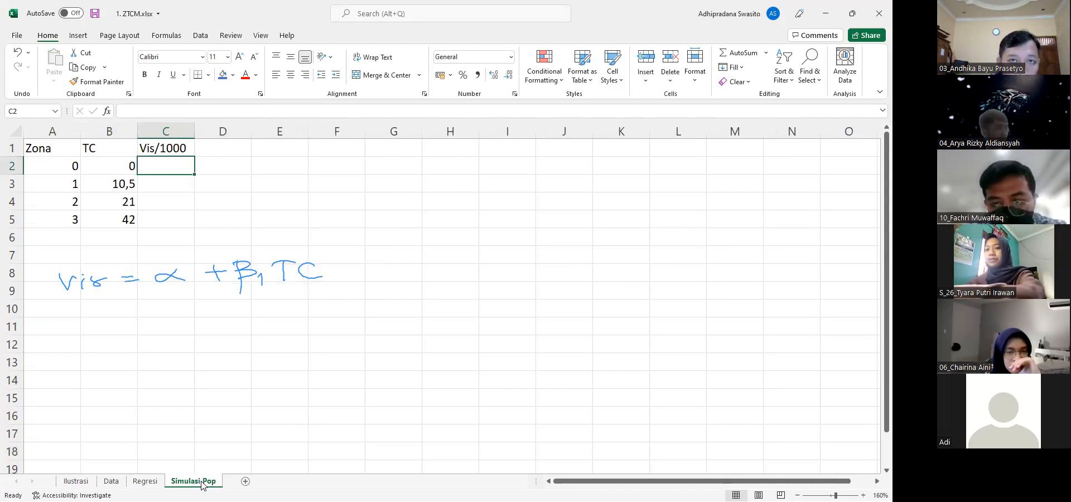
type("=")
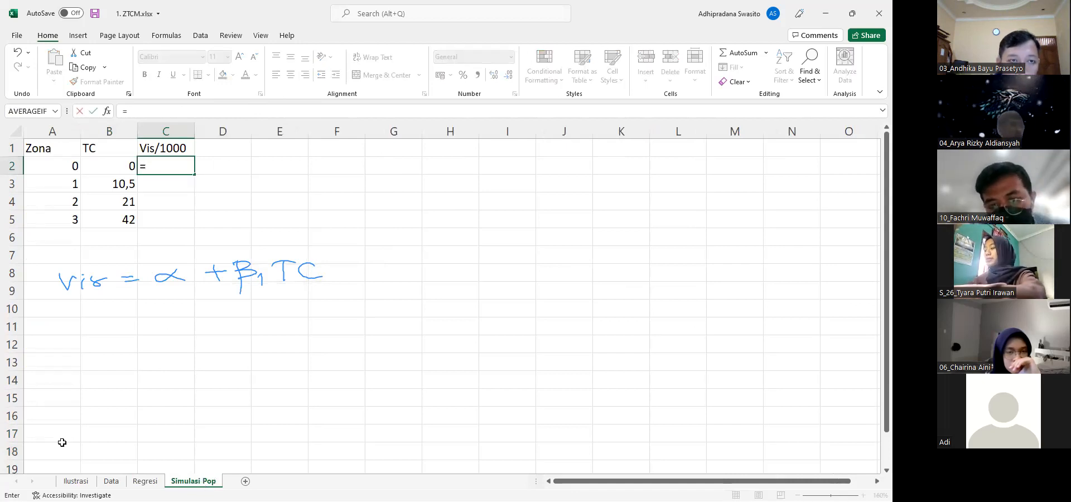
left_click(145, 483)
left_click(173, 436)
type("+")
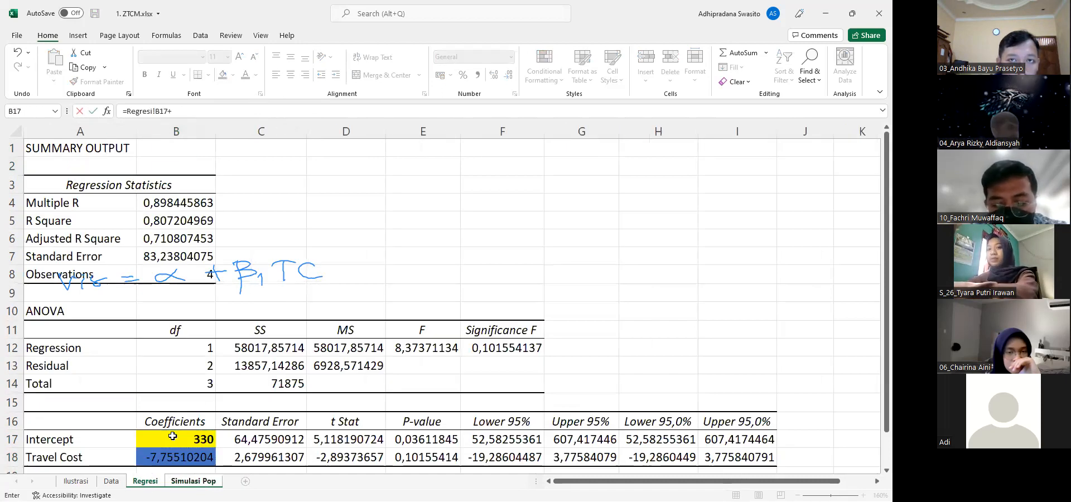
type("(")
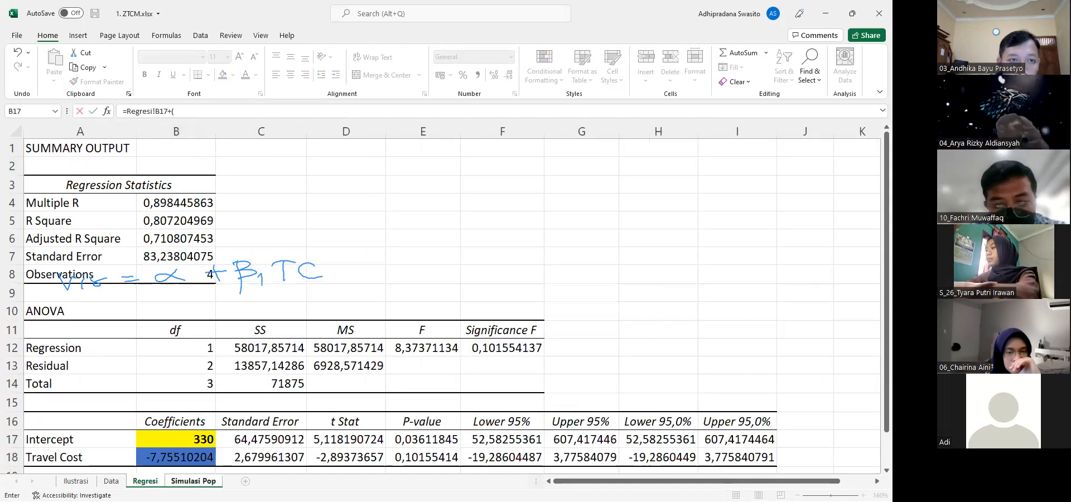
left_click(178, 459)
type("*")
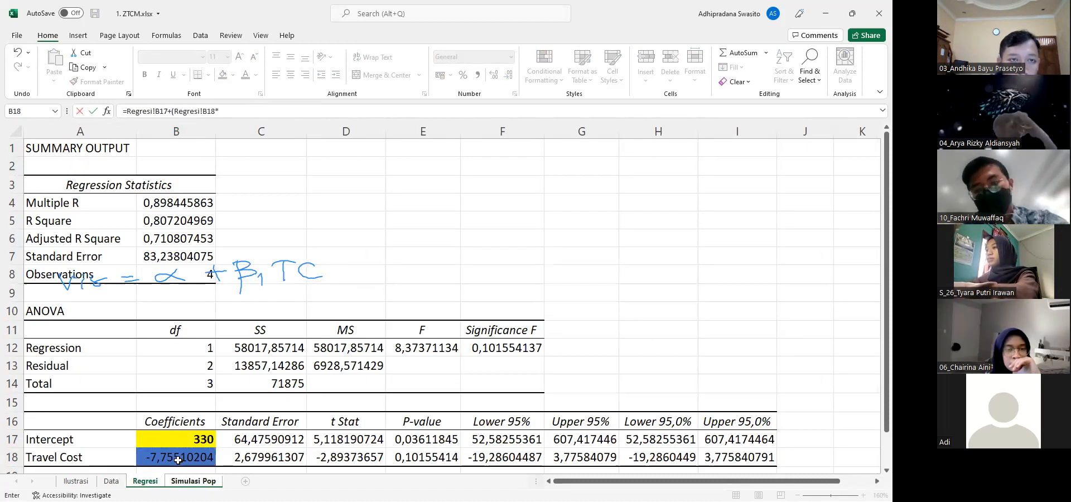
left_click(184, 480)
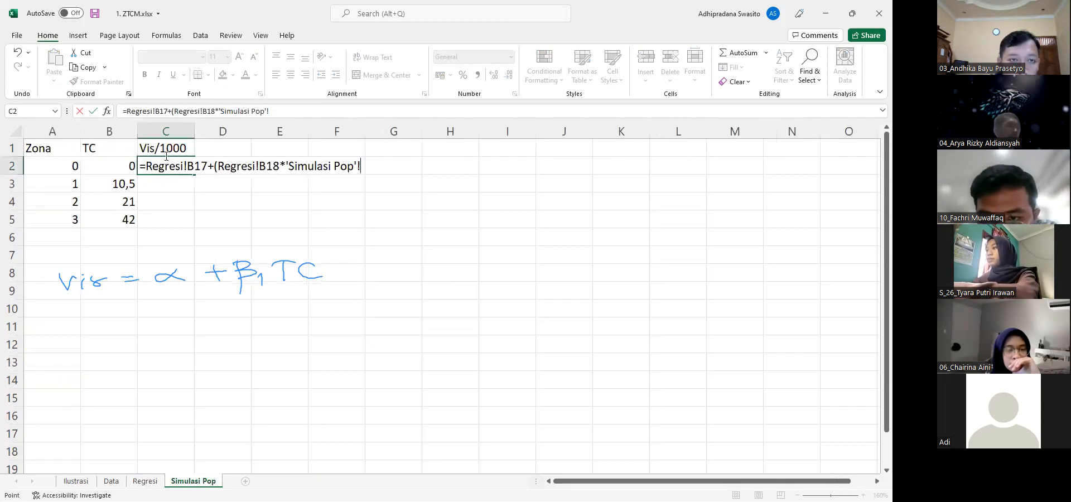
left_click(120, 168)
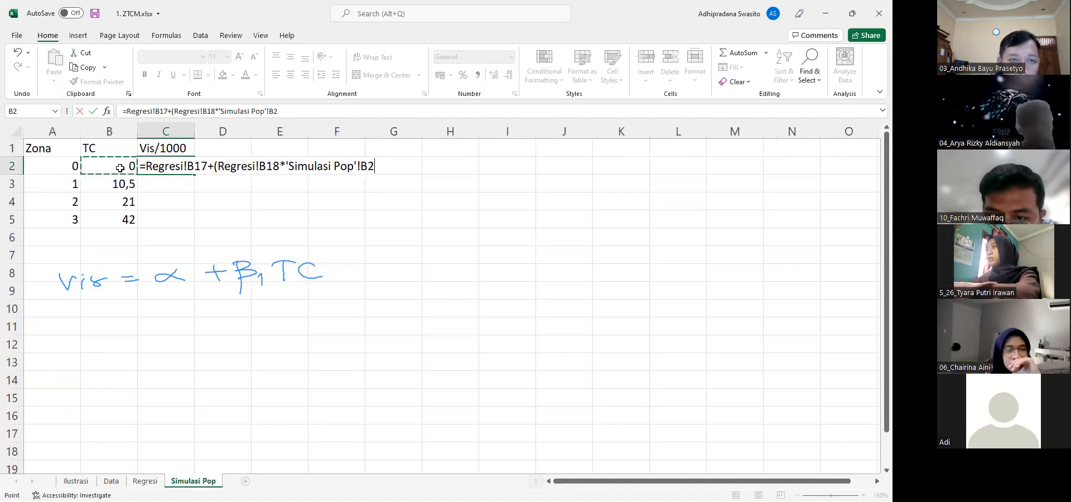
type(")")
key("Return")
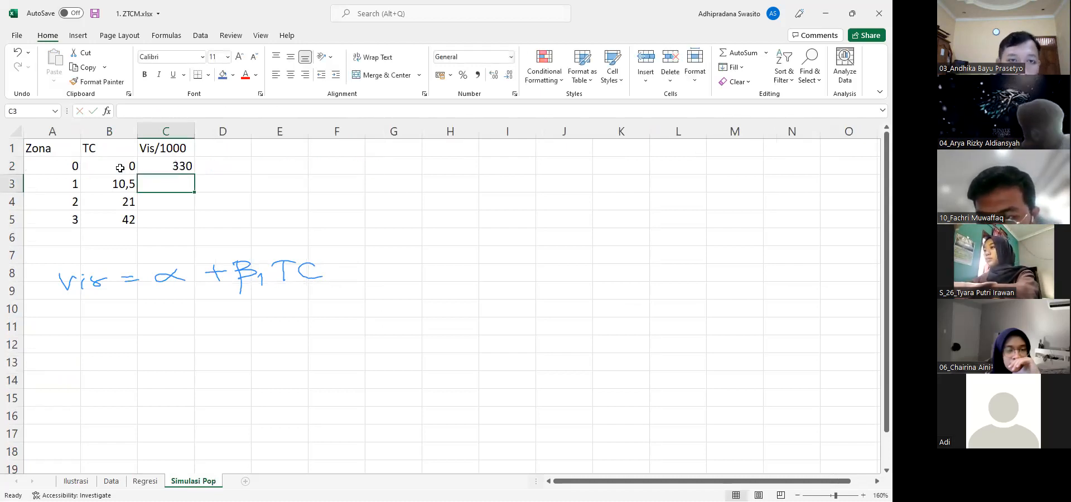
Make the Regresi!B17 and Regresi!B18 references in the C2 formula absolute
key("Up")
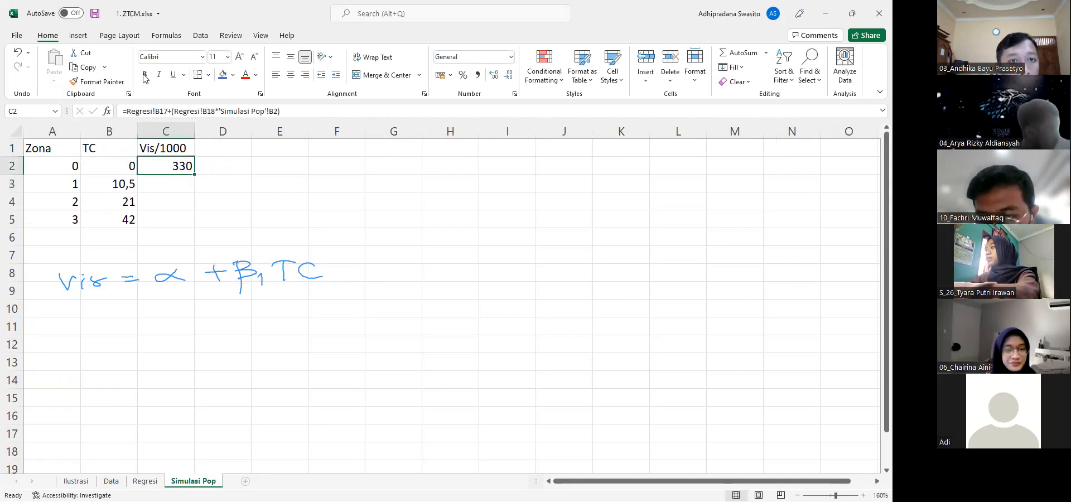
double_click(159, 112)
key("F4")
key("Right")
left_click(218, 114)
key("F4")
key("Return")
Copy the Vis/1000 formula from C2 into C3:C5 for zones 1 to 3
key("Up")
key("ctrl+c")
key("Down")
key("ctrl+v")
key("Down")
key("ctrl+v")
key("Down")
key("ctrl+v")
key("Up")
Add the heading Pop in D1 and enter 1000 as the zone 0 population in D2
key("Up")
key("Up")
key("Escape")
key("Right")
key("Up")
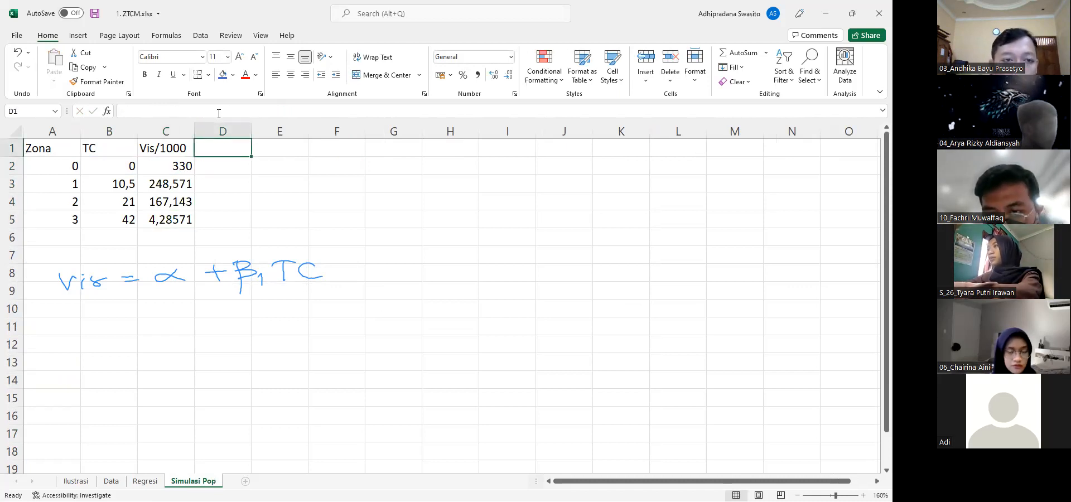
type("Pop")
key("Return")
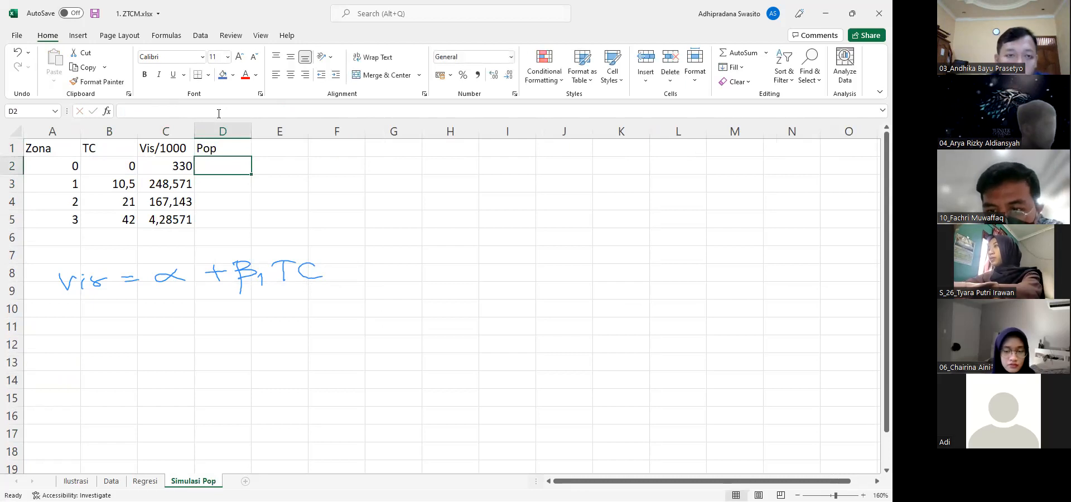
type("1000")
key("Return")
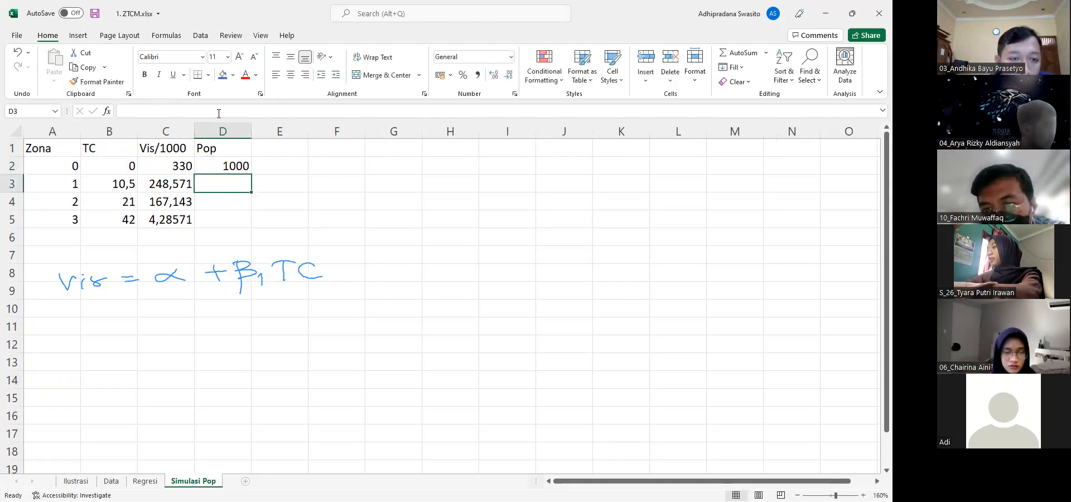
Copy the Pop Zona values in C3:C5 of the Data sheet into D3:D5 of Simulasi Pop
left_click(111, 481)
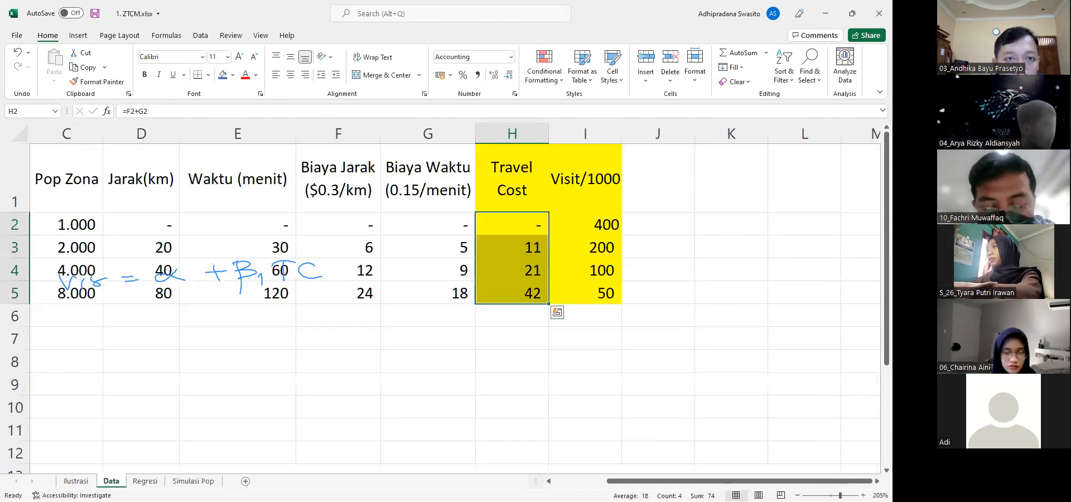
left_click_drag(72, 256, 72, 290)
key("ctrl+c")
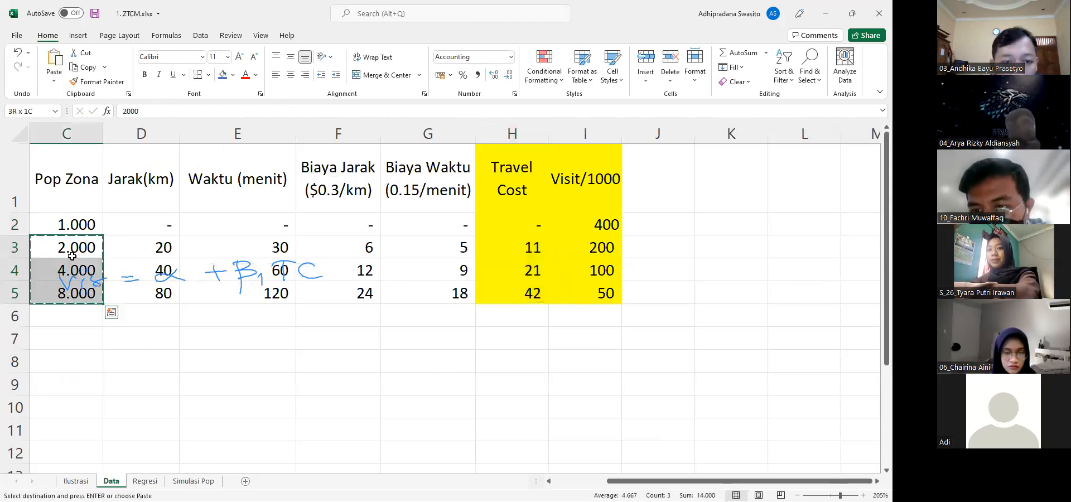
left_click(194, 481)
key("ctrl+v")
key("Up")
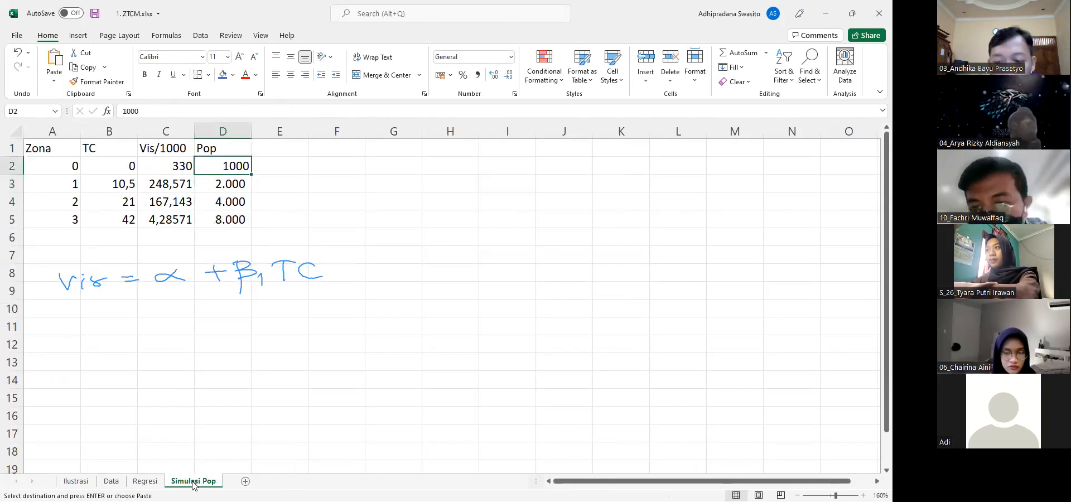
Add the heading Vis Pop in cell E1
key("Up")
key("Right")
type("Vis")
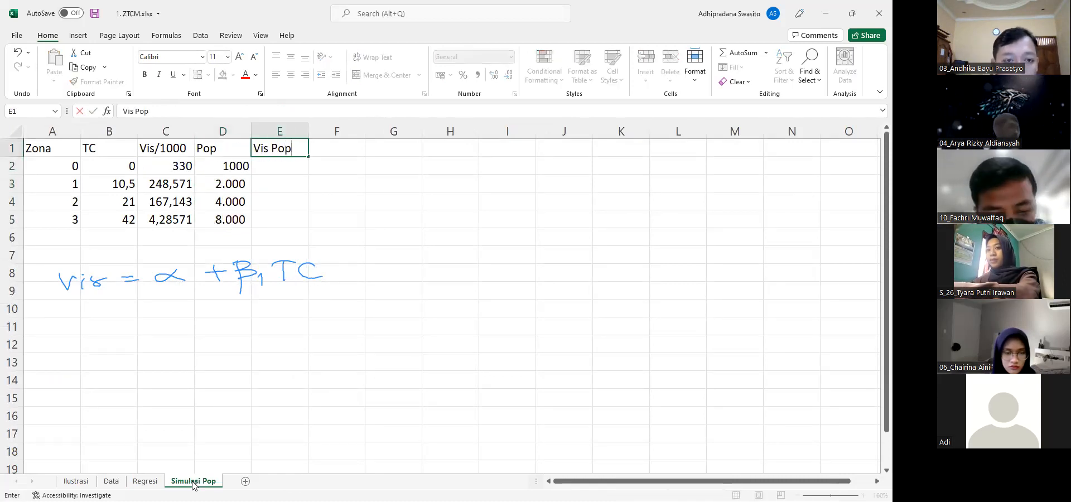
key("Return")
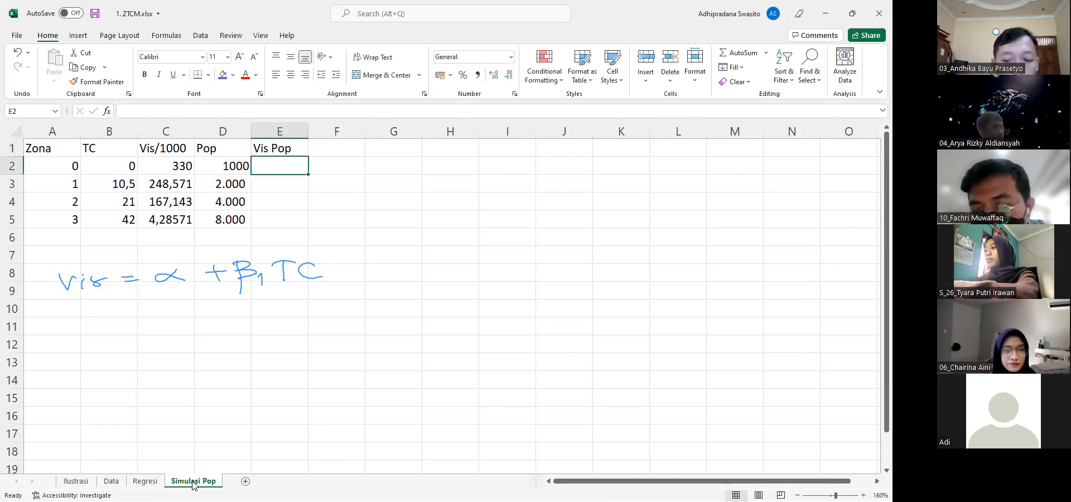
Enter the formula =(330/1000)*D2 in E2 to calculate zone 0's visiting population
type("=(3")
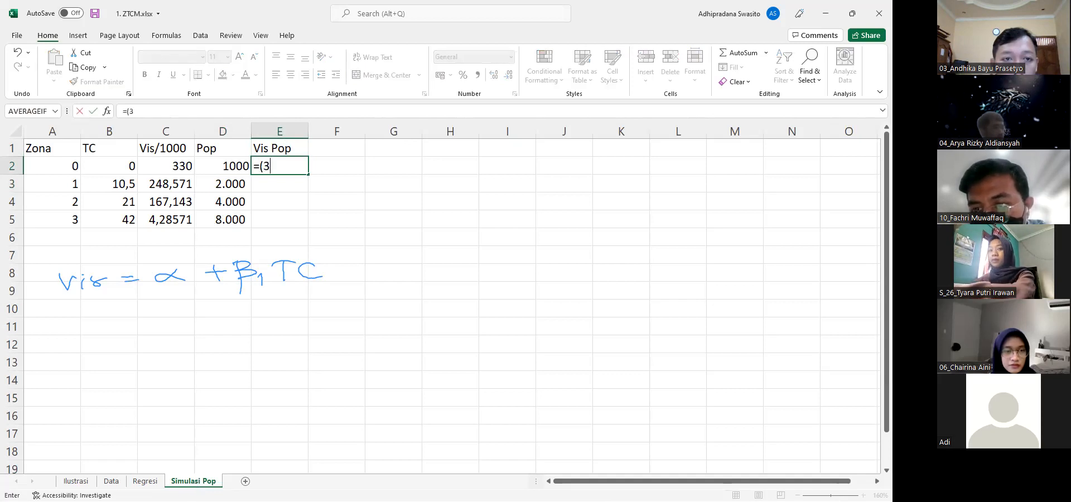
type("30/1000)*")
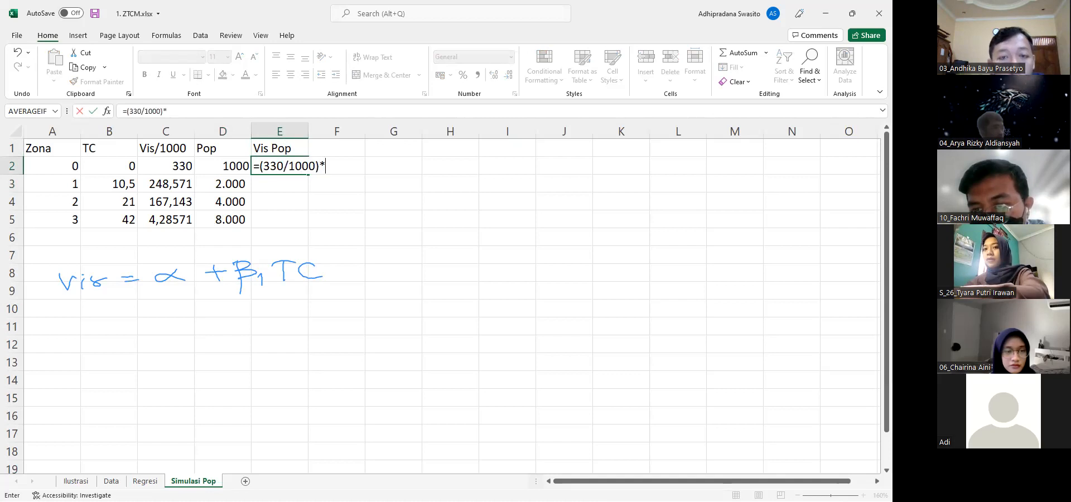
left_click(211, 169)
key("Return")
Copy the Vis Pop formula from E2 into E3:E5
key("ctrl+c")
key("Down")
key("ctrl+v")
key("Down")
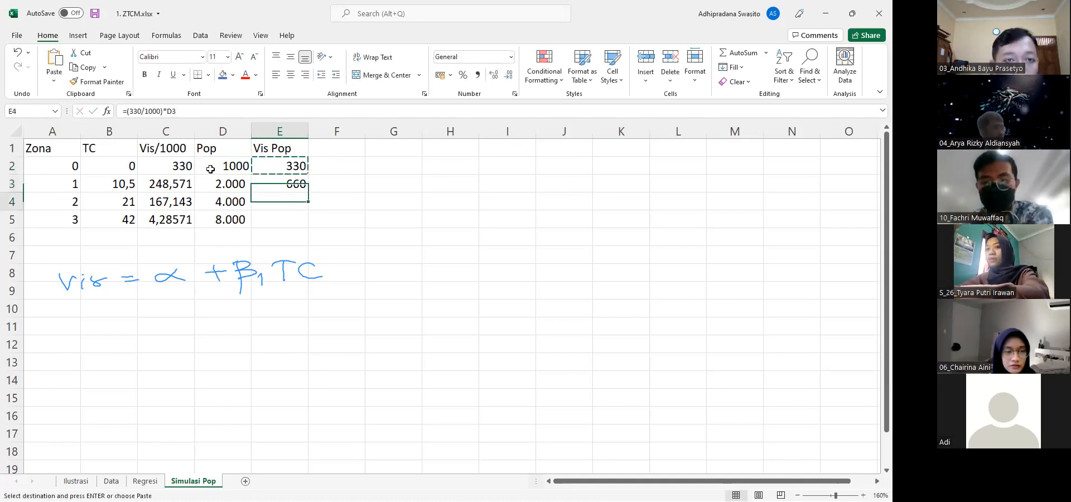
key("ctrl+v")
key("Down")
key("ctrl+v")
Replace the fixed 330 in the E2 formula with a reference to C2, giving =(C2/1000)*D2
key("Up")
key("Up")
key("Up")
key("F2")
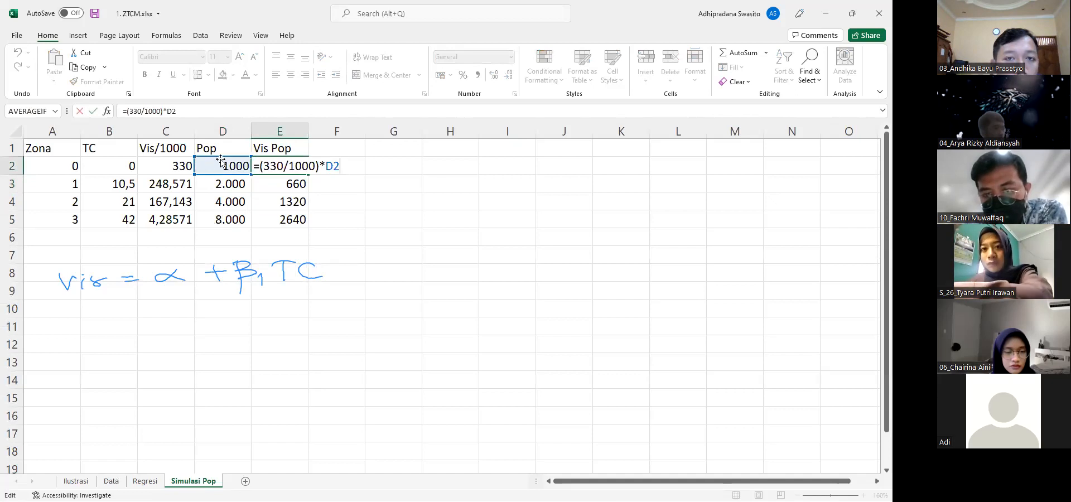
double_click(281, 163)
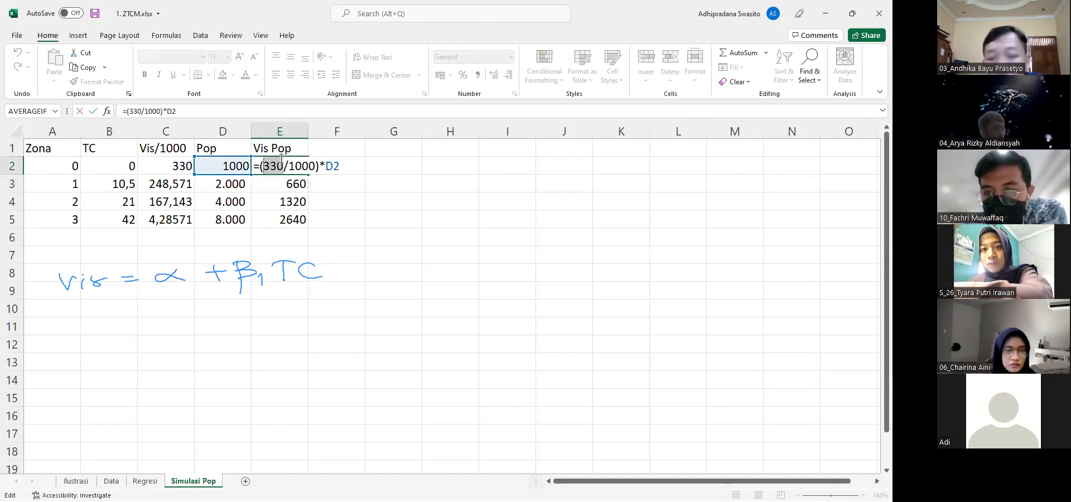
left_click(183, 167)
key("Return")
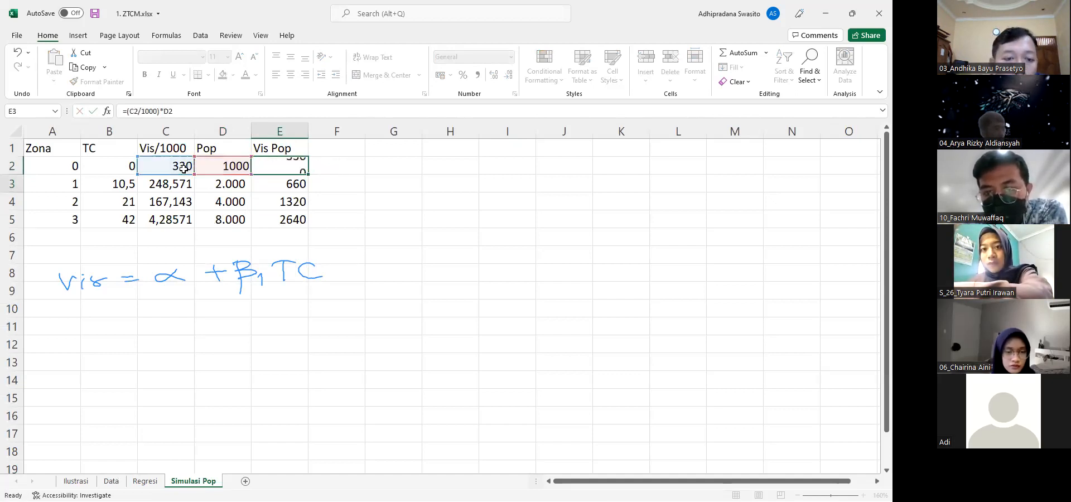
Copy the updated Vis Pop formula from E2 into E3:E5
key("Up")
key("ctrl+c")
key("Down")
key("ctrl+v")
key("Down")
key("ctrl+v")
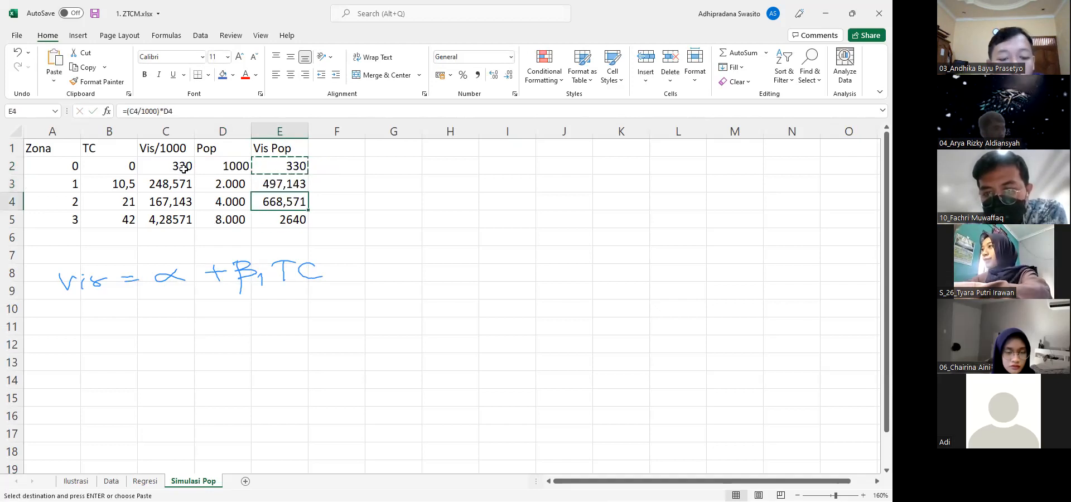
key("Down")
key("ctrl+v")
key("Escape")
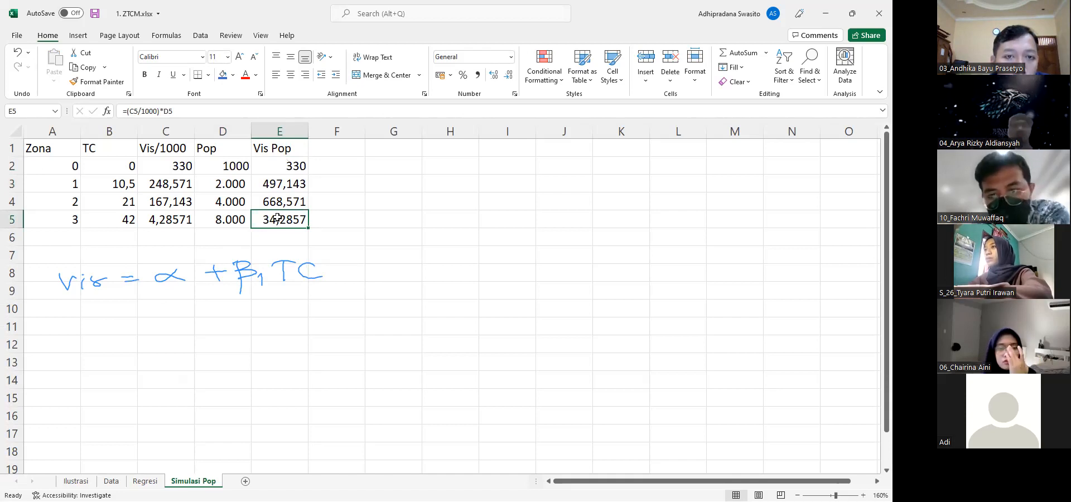
Try to round zone 1's visiting population down by changing E3 to =Roundown((C3/1000)*D3;-1)
left_click(259, 187)
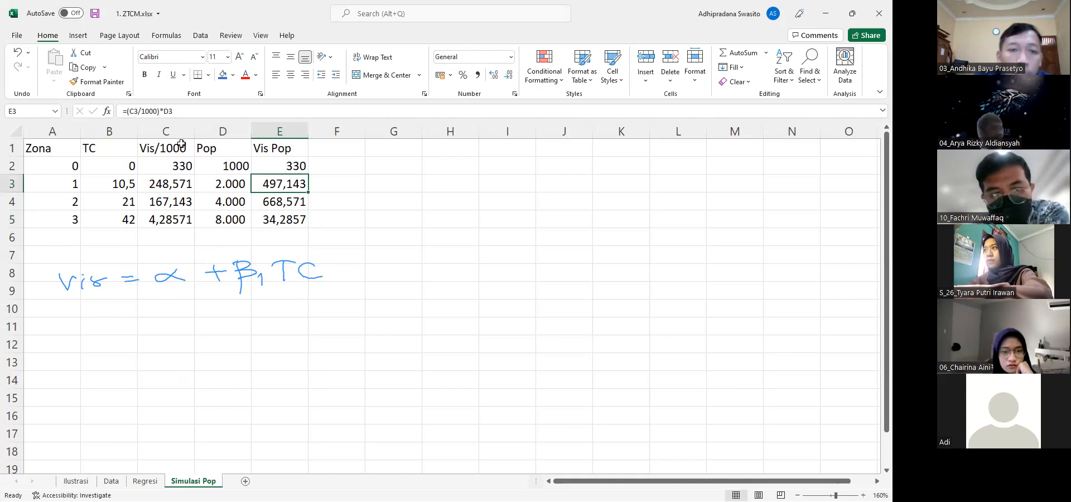
left_click(139, 114)
double_click(135, 110)
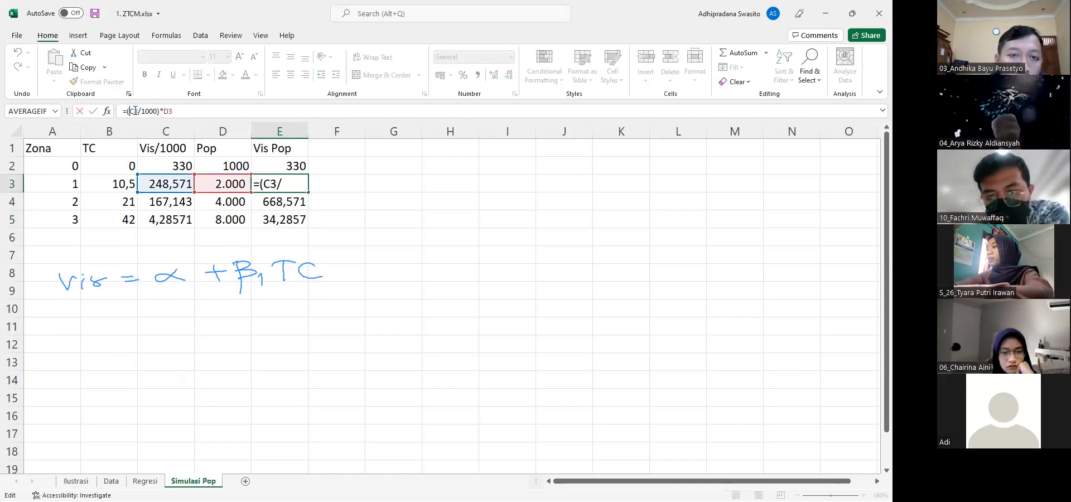
type("R")
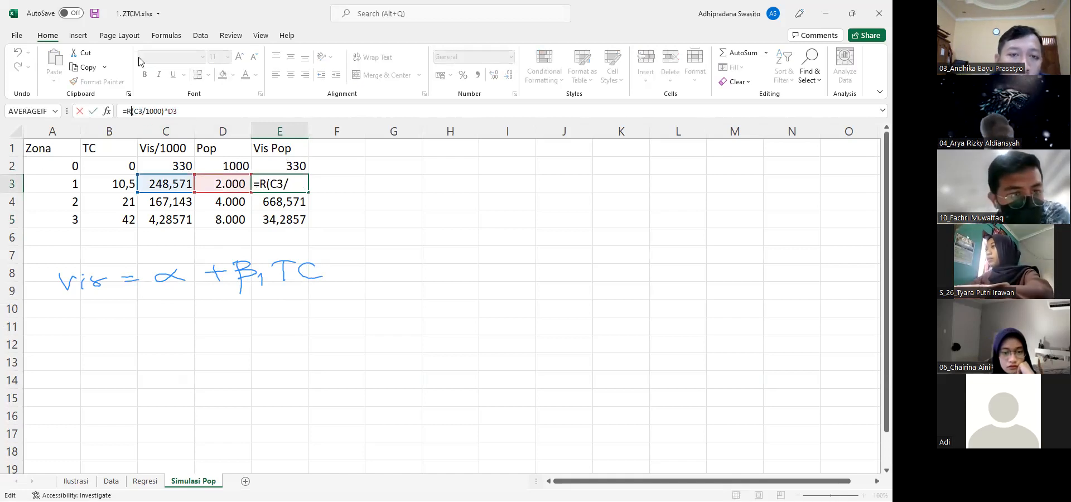
type("oundown(")
key("End")
type(";")
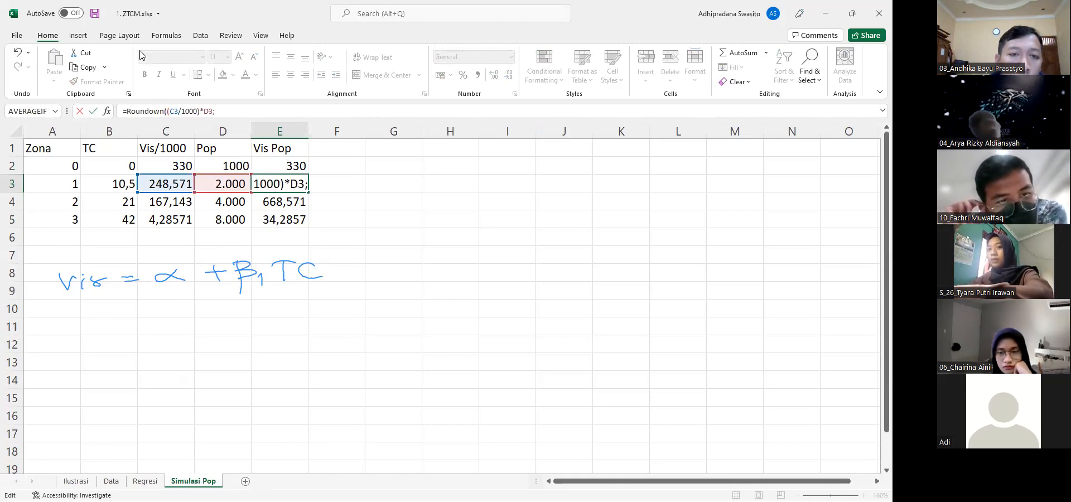
type("-1")
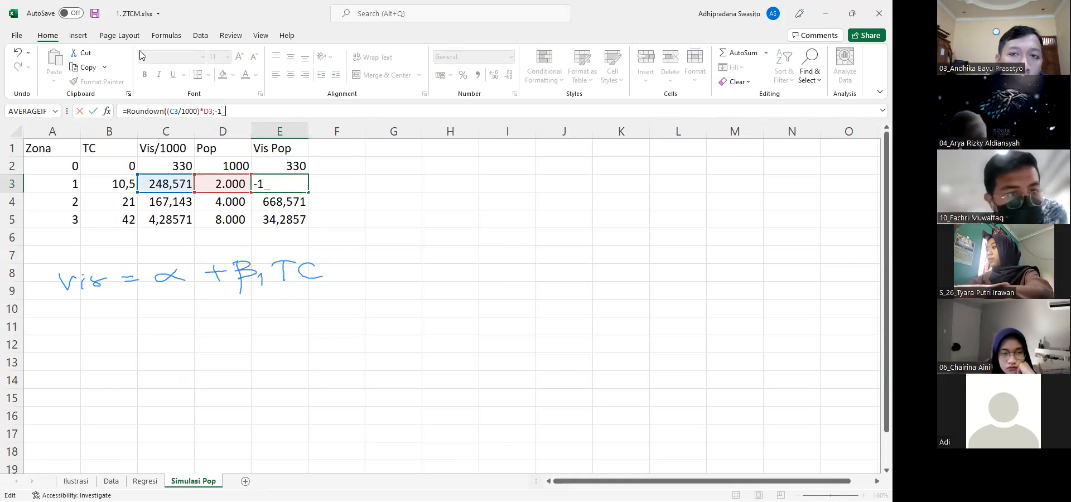
key("Return")
key("Up")
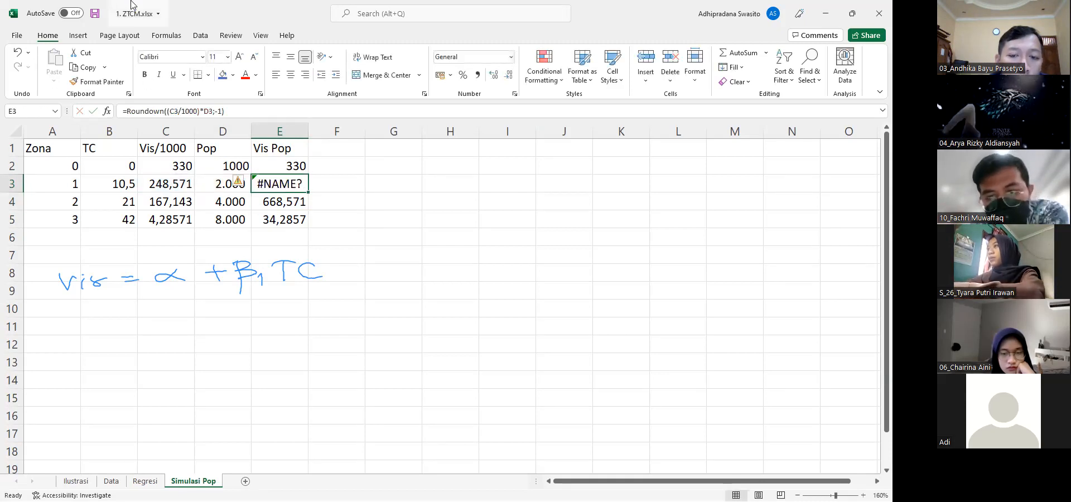
Retype the end of the Roundown formula in E3 from D3 onward, including the ;-1 argument
key("F2")
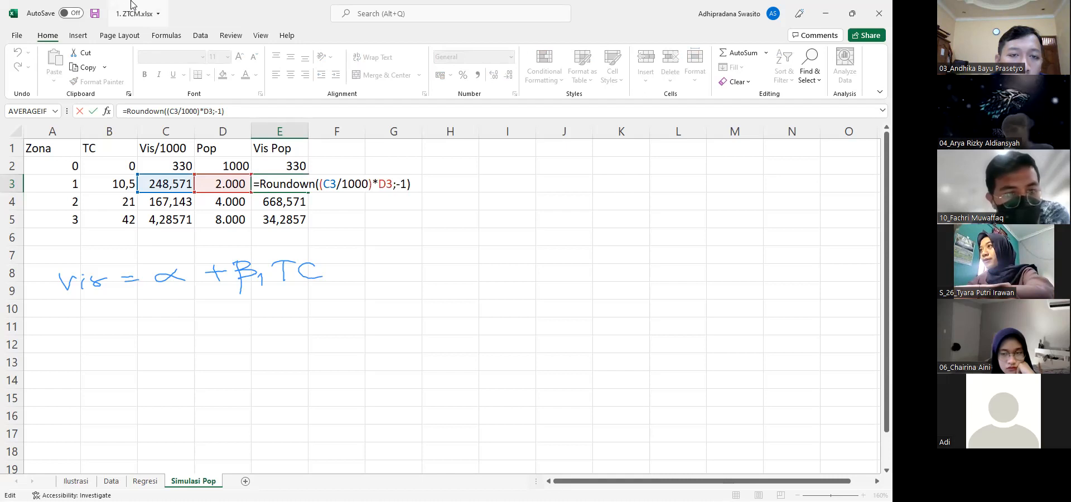
key("Return")
key("Up")
key("F2")
key("BackSpace")
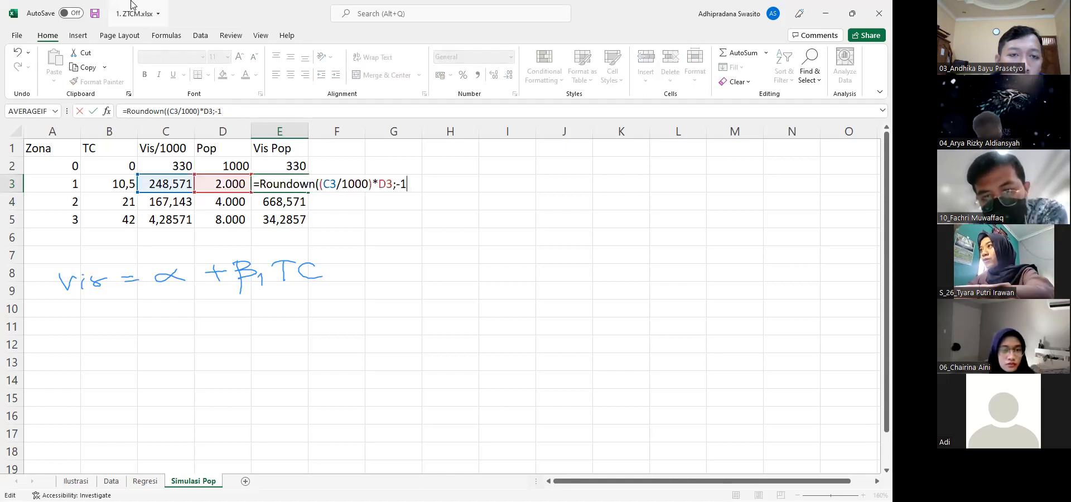
key("BackSpace")
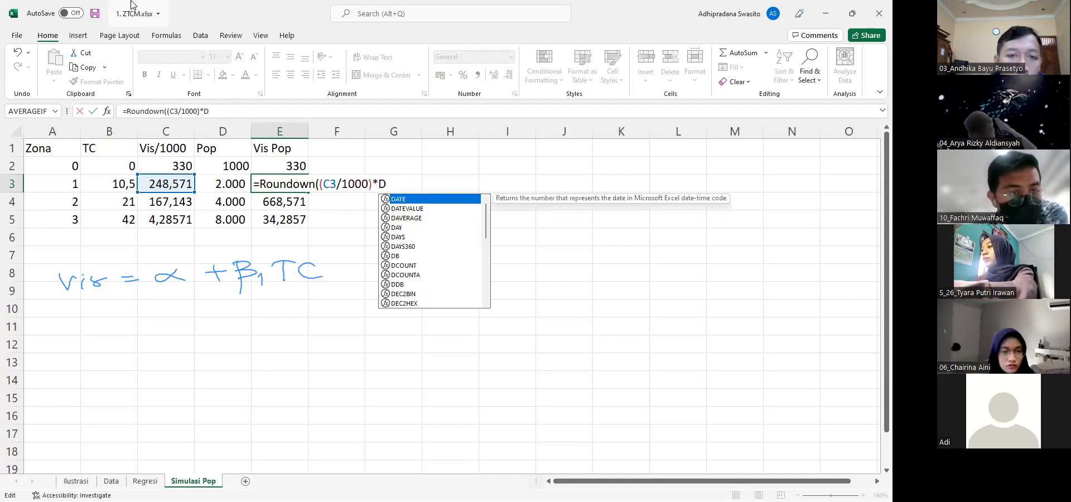
type("3")
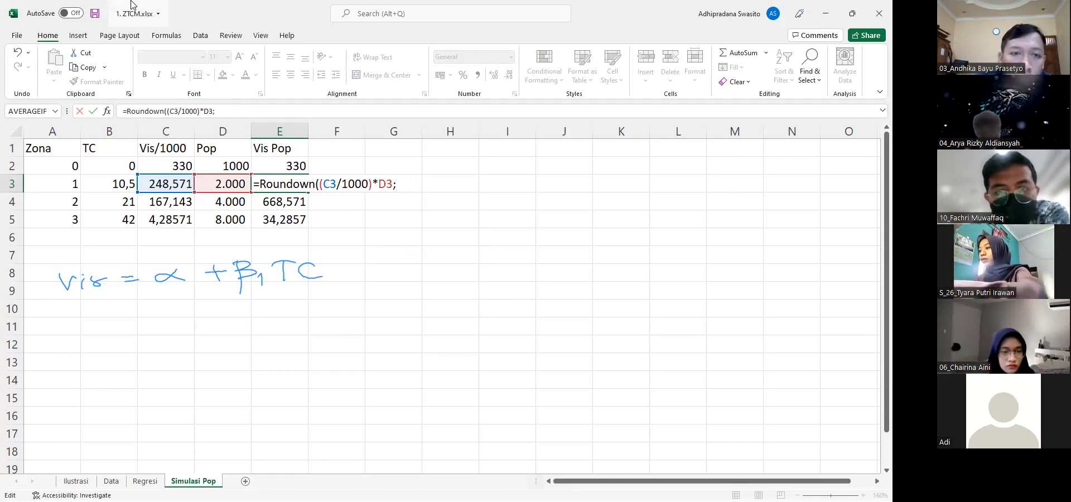
type(";-1)")
key("ctrl+Return")
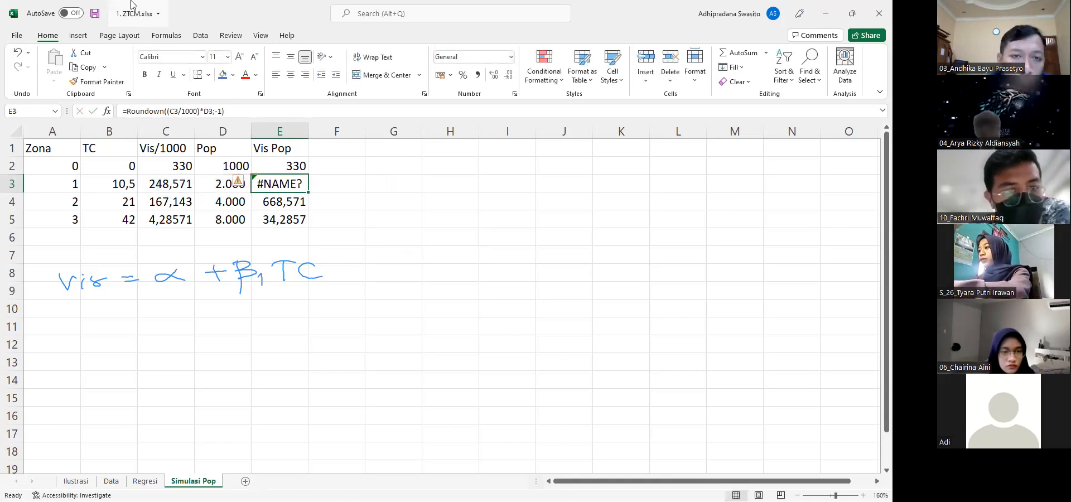
Remove the Roundown function and its -1 argument from E3, restoring =(C3/1000)*D3
key("F2")
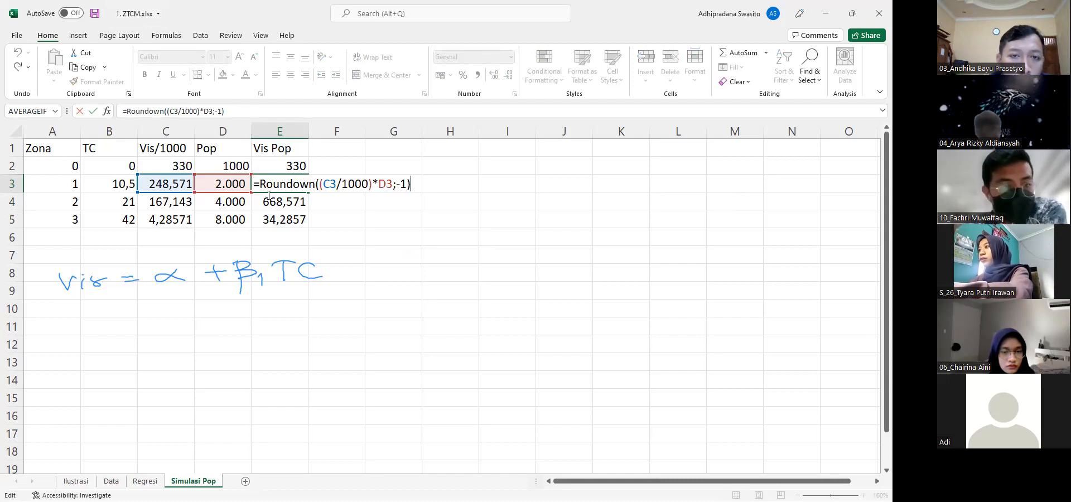
key("Delete")
key("Delete")
key("Delete")
key("Delete")
key("Delete")
key("Delete")
key("Delete")
key("Delete")
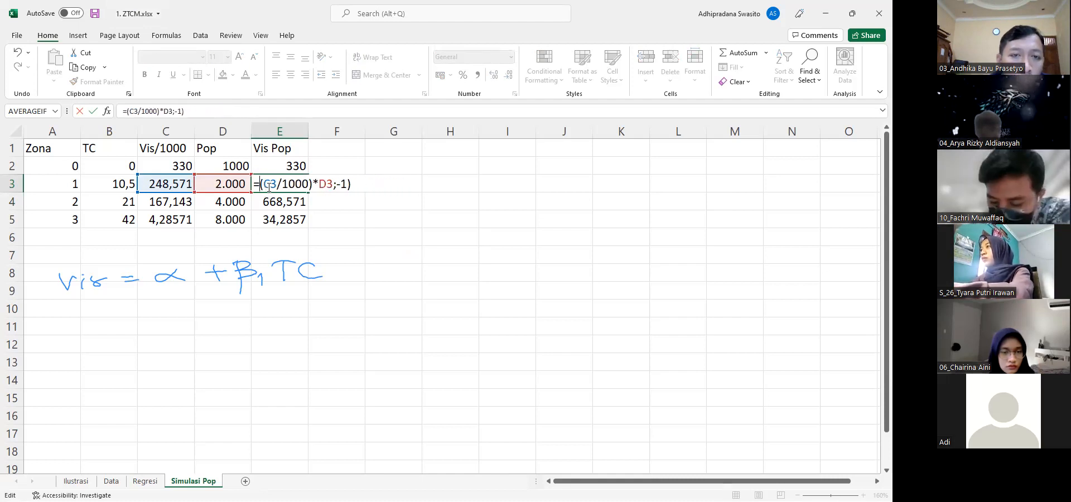
key("End")
key("BackSpace")
key("BackSpace")
key("BackSpace")
key("BackSpace")
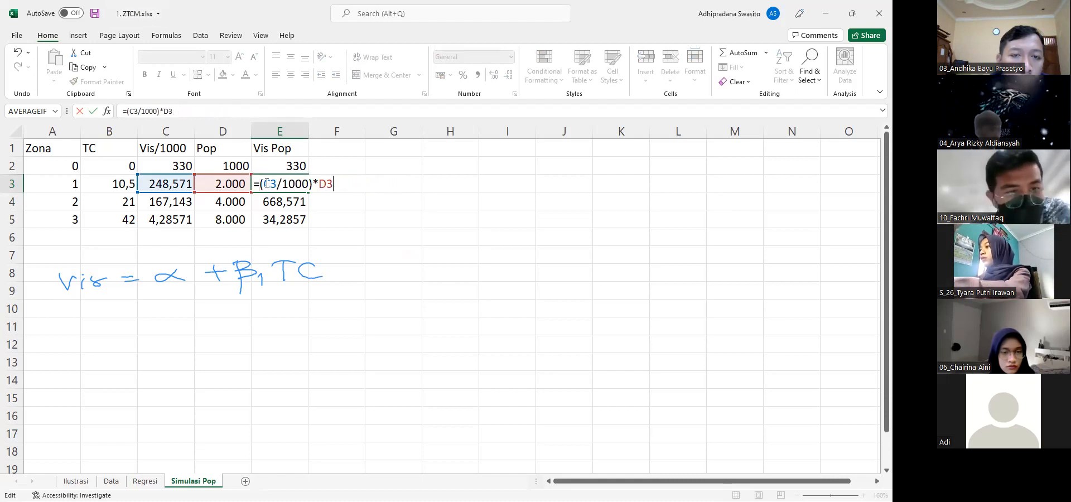
key("Return")
Wrap the E3 formula in the suggested ROUNDDOWN function, giving =ROUNDDOWN((C3/1000)*D3;-1)
left_click(267, 183)
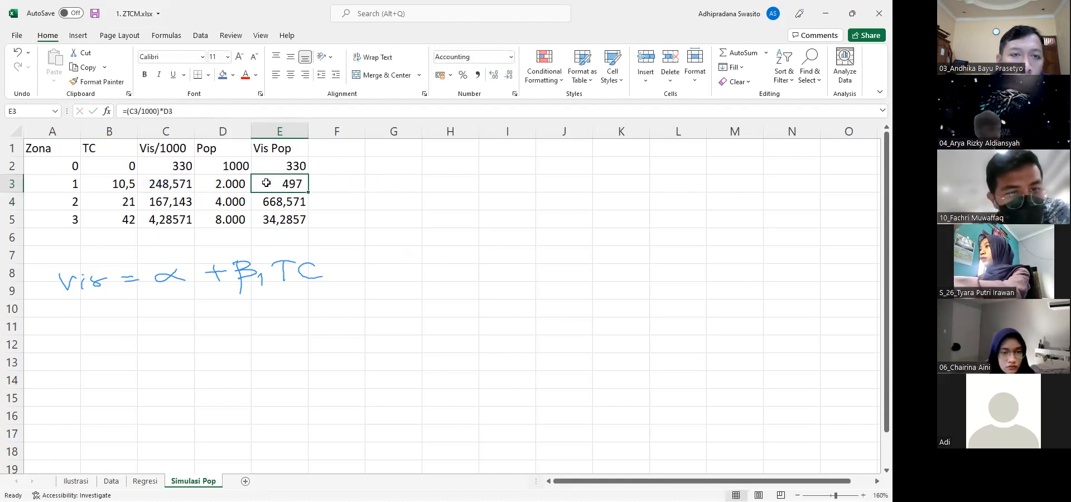
double_click(266, 183)
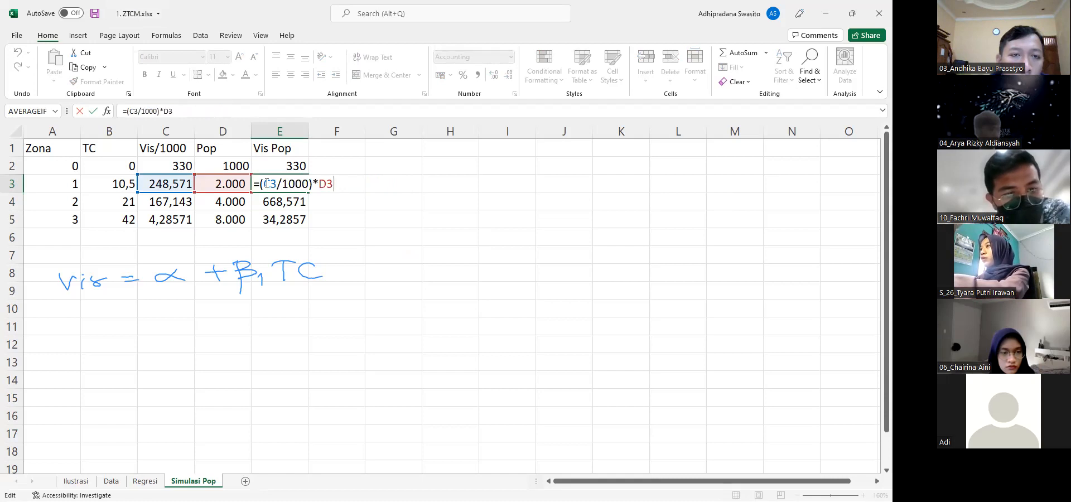
type("r")
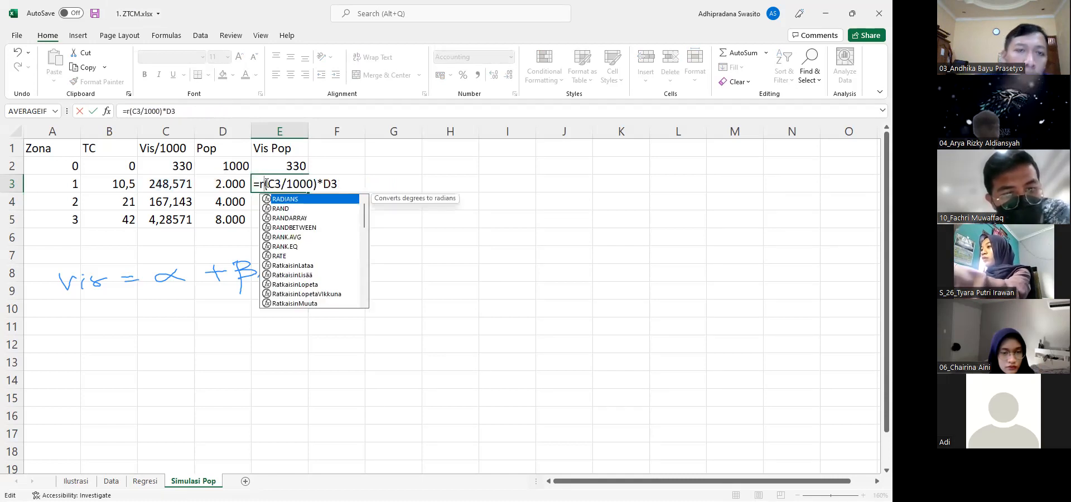
type("o")
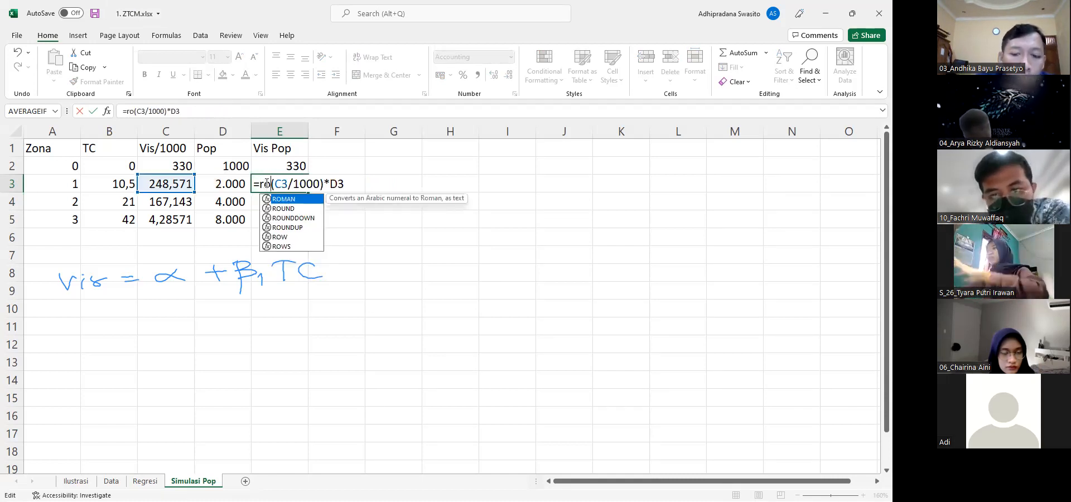
double_click(298, 219)
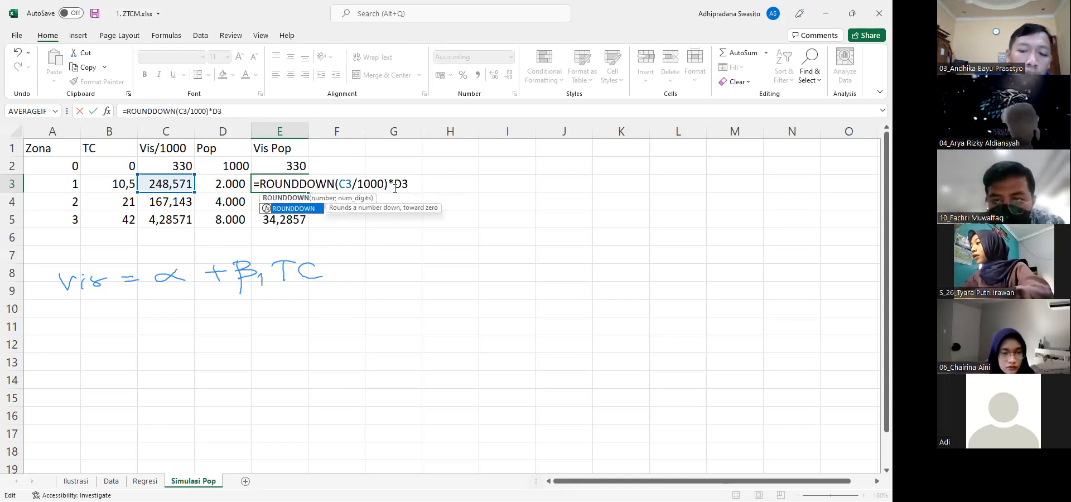
left_click(395, 188)
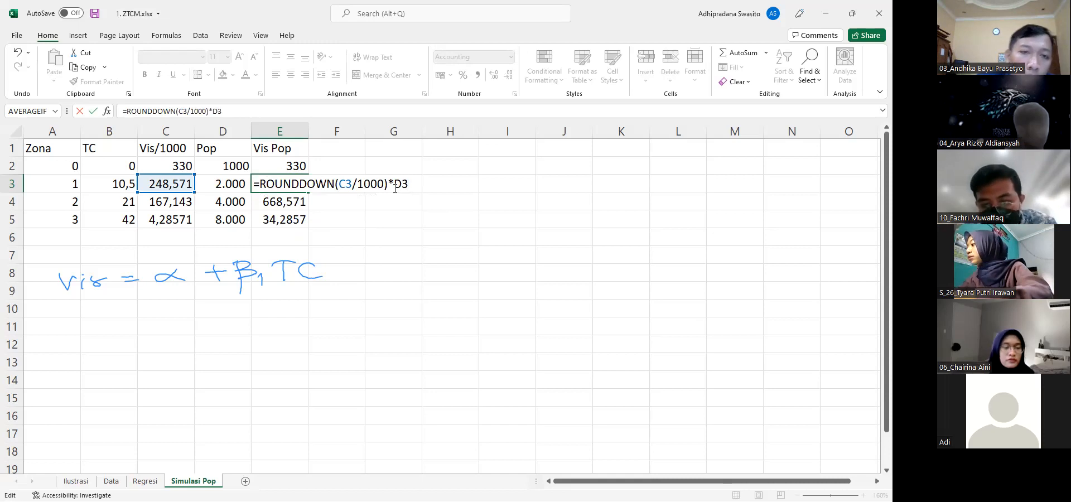
key("Left")
key("Left")
key("Left")
key("Left")
key("Left")
key("Left")
key("Left")
key("Left")
key("Left")
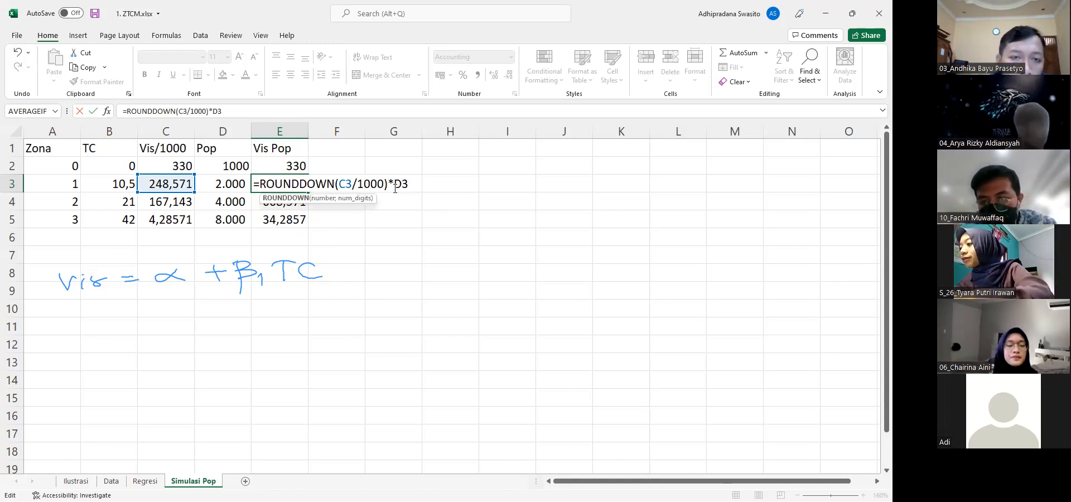
type("(")
key("End")
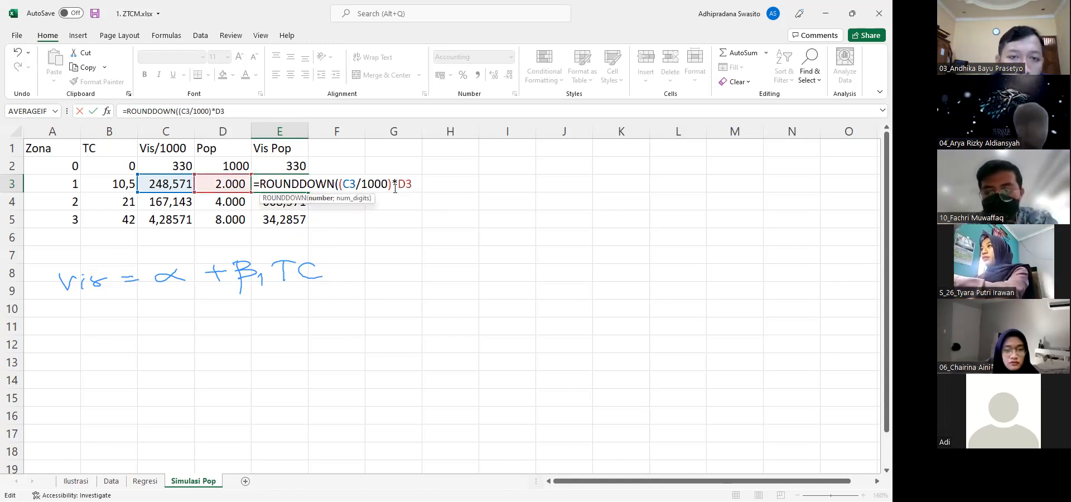
type(";-1_")
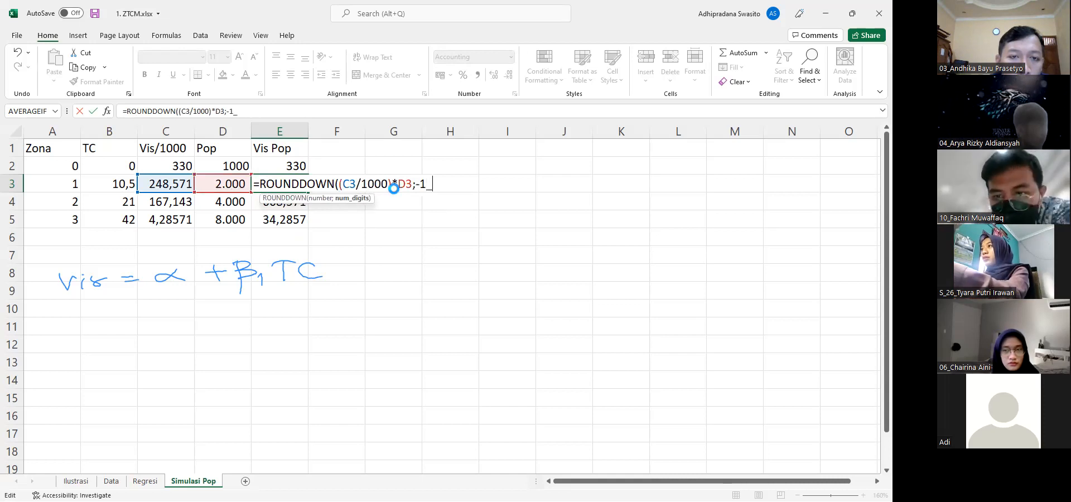
key("Return")
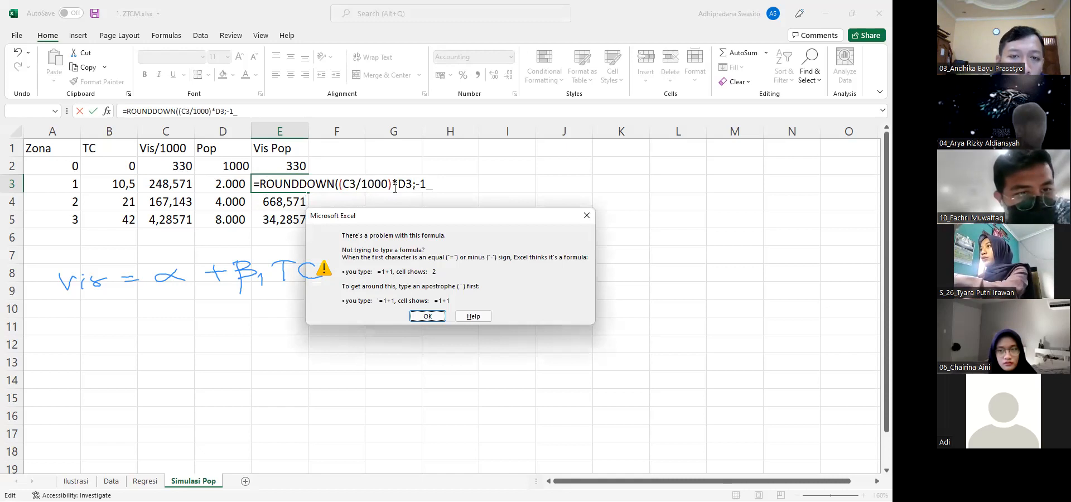
key("Return")
type(")")
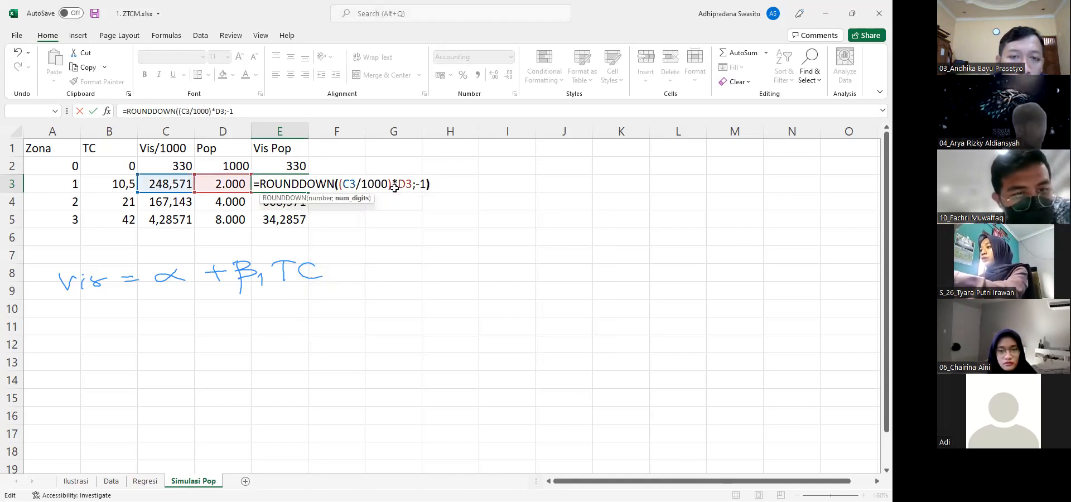
key("Return")
Copy the ROUNDDOWN formula from E3 into E4
key("Up")
key("ctrl+c")
key("Down")
key("ctrl+v")
key("Down")
key("Up")
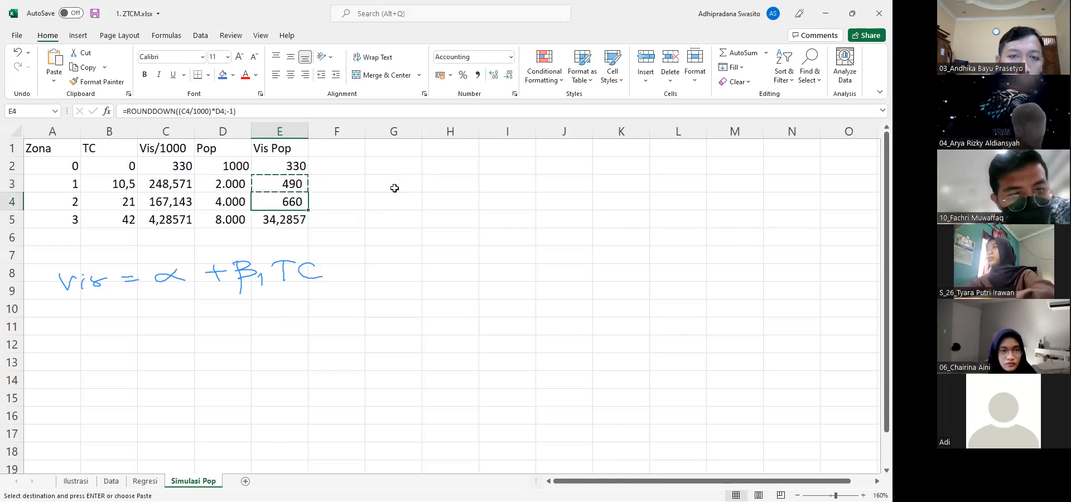
key("Escape")
Set the digits argument in E3 to 0, giving =ROUNDDOWN((C3/1000)*D3;0)
key("Up")
key("F2")
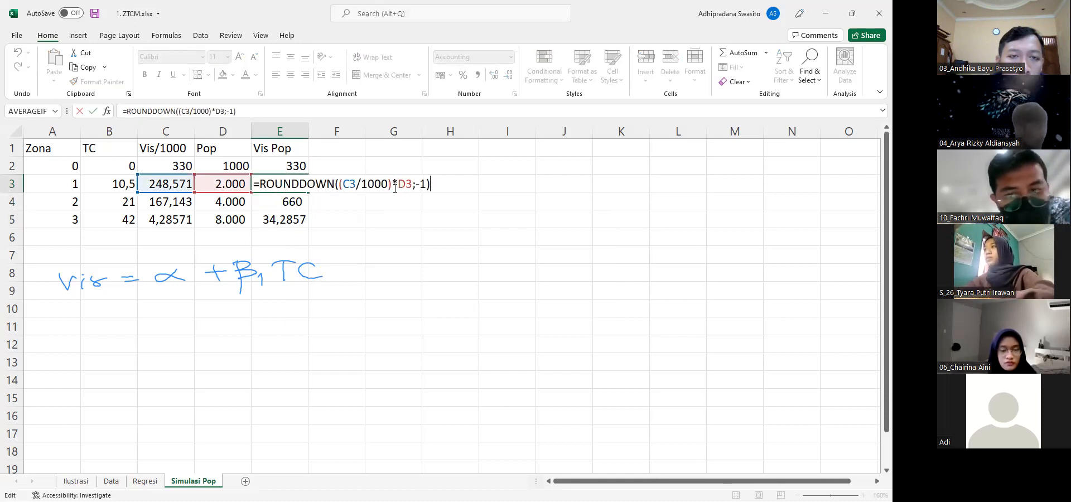
key("BackSpace")
key("BackSpace")
key("BackSpace")
type("0)")
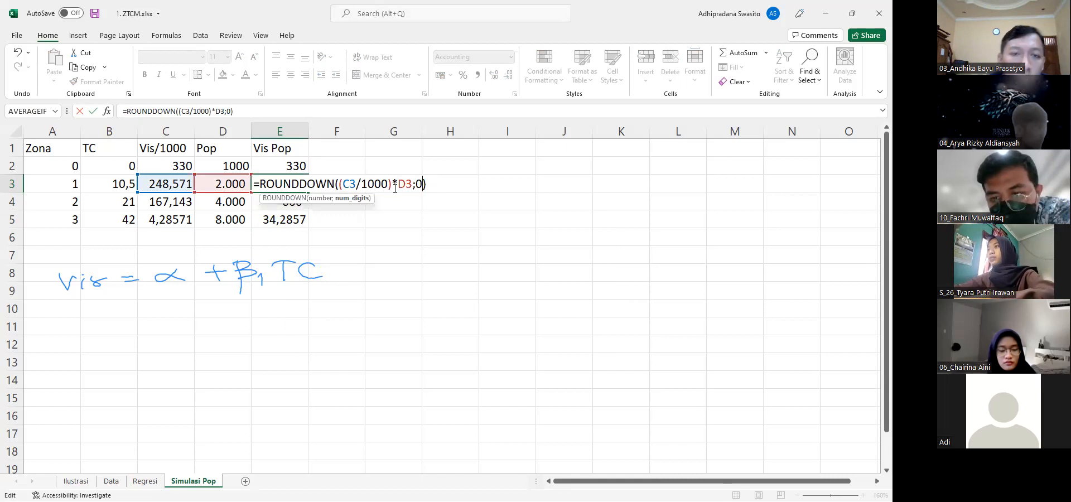
key("ctrl+Return")
Copy the whole-number ROUNDDOWN formula from E3 into E4:E5
key("ctrl+c")
key("Down")
key("ctrl+v")
key("Down")
key("ctrl+v")
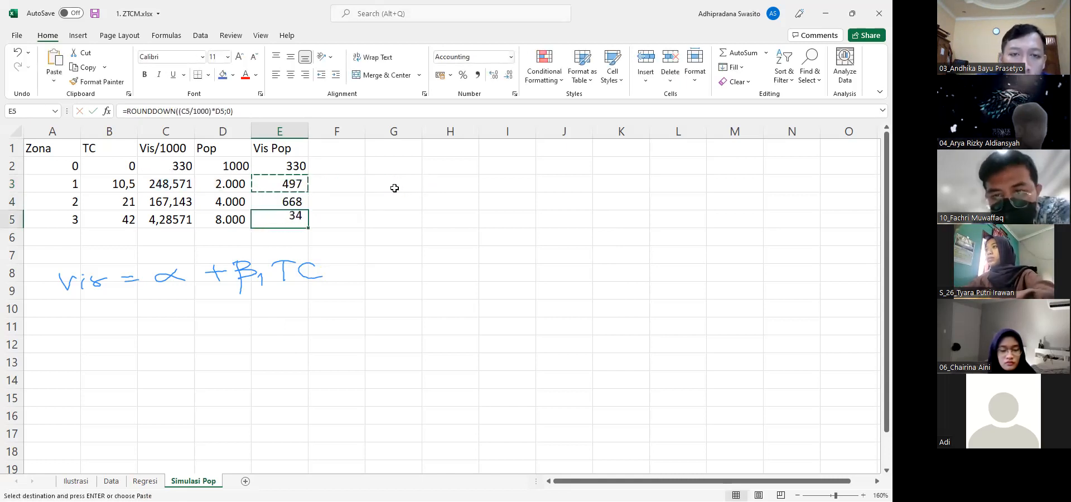
key("Escape")
Total the Vis Pop values by entering a SUM of E2:E5 in E6
key("Down")
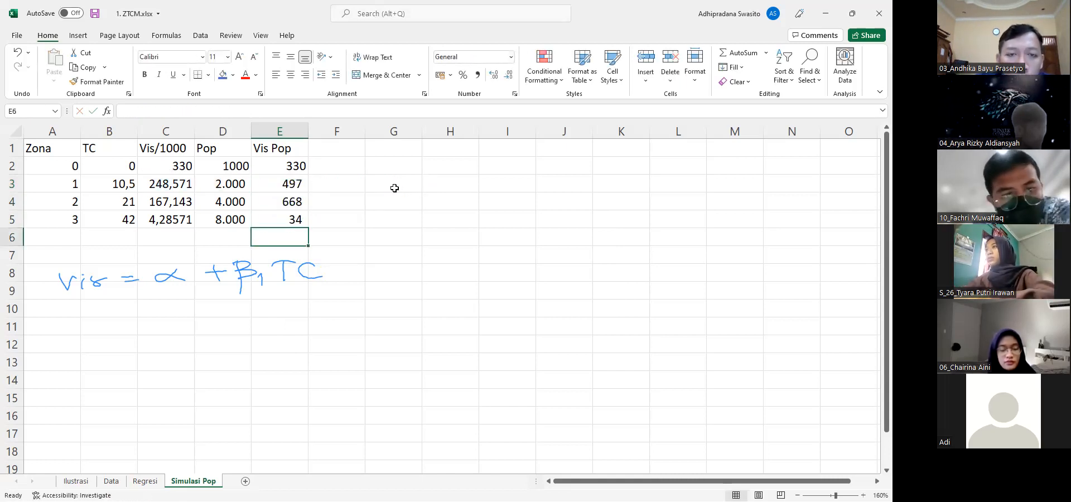
type("=sum(")
key("Up")
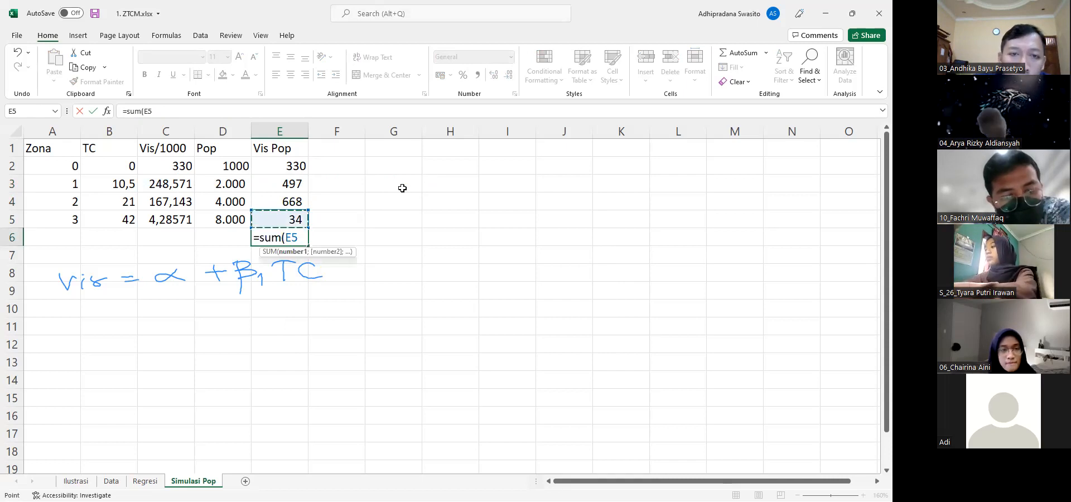
key("shift+Up")
key("shift+Up")
key("shift+Up")
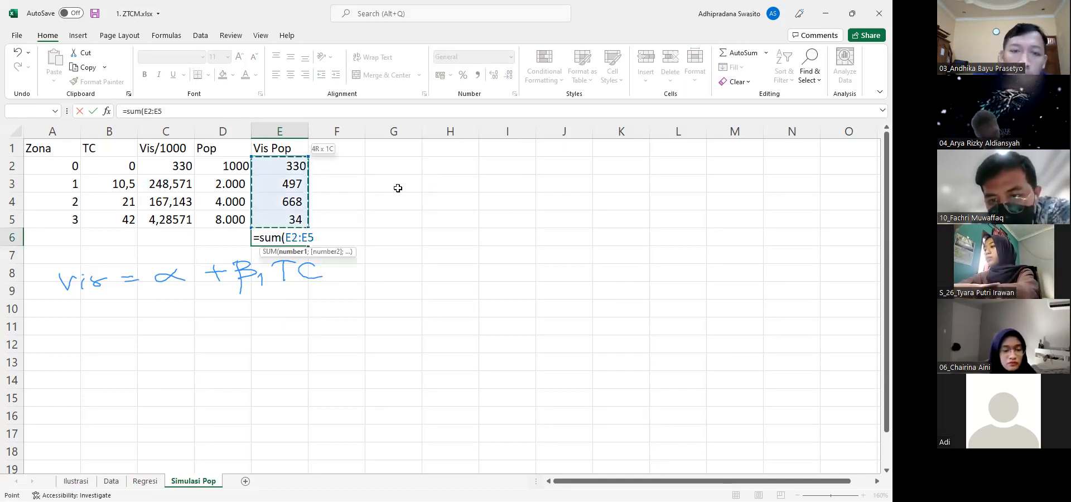
key("Return")
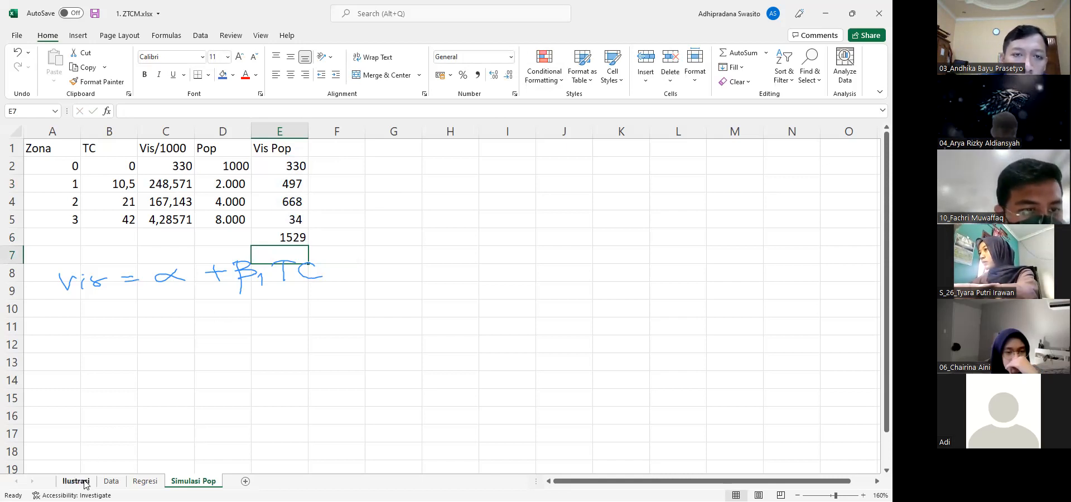
Compare the simulated total with the actual visits total in B6 of the Data sheet, glancing at the Regresi output before returning to Simulasi Pop
left_click(111, 481)
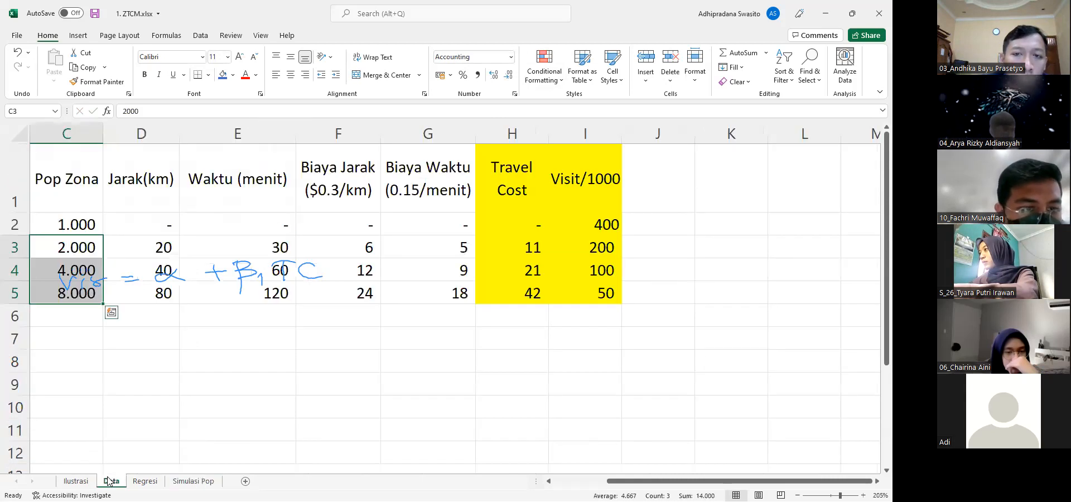
scroll(168, 334, "left", 2)
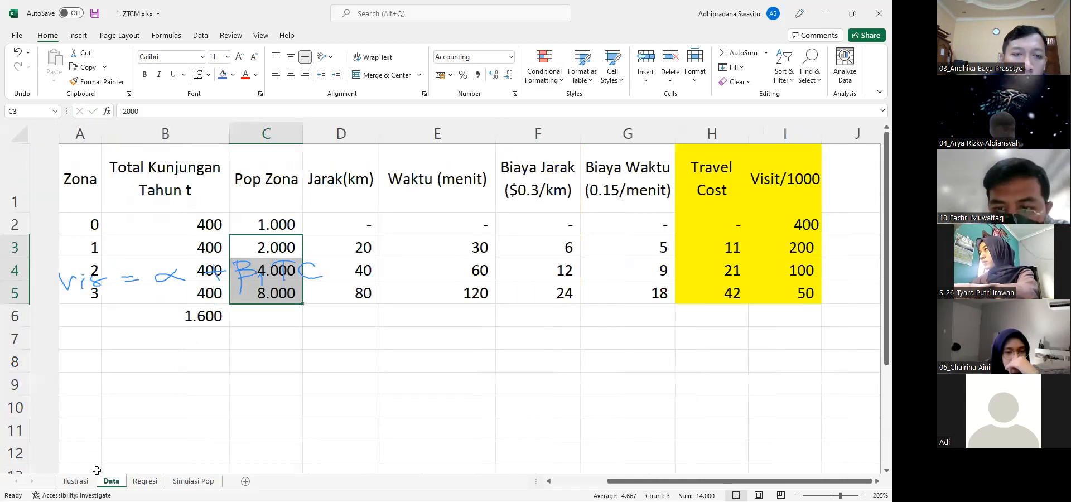
left_click(162, 320)
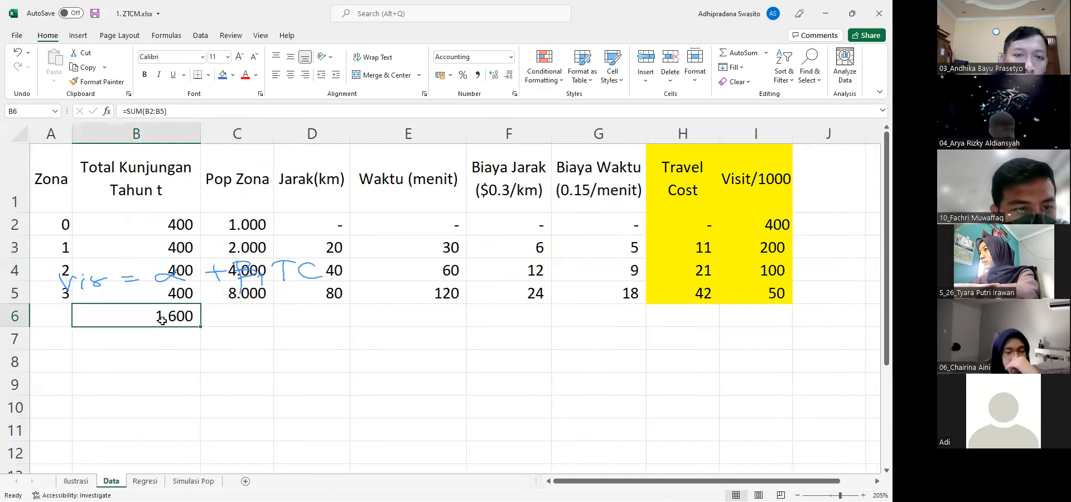
left_click(144, 483)
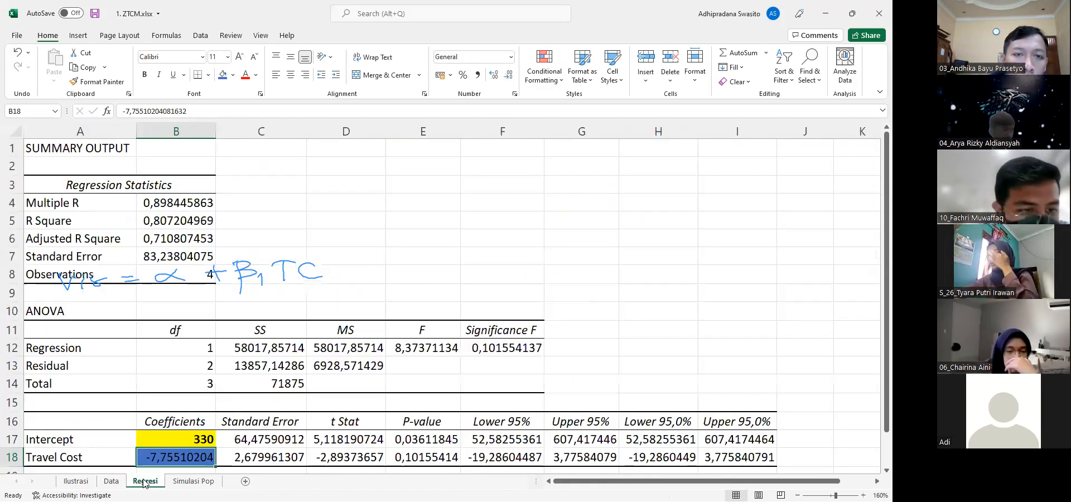
left_click(185, 481)
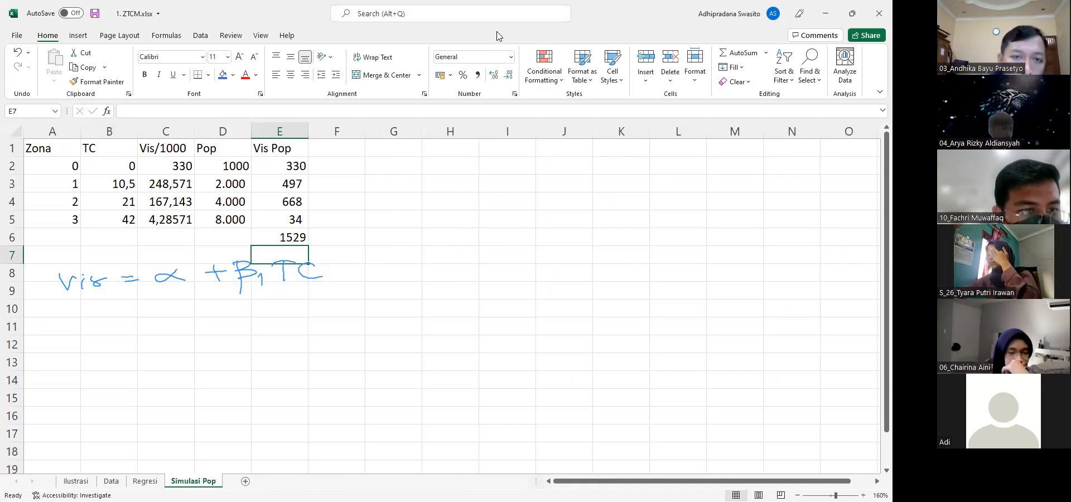
Clear the handwritten equation from the screen and examine the zone 0 row's Vis/1000 regression formula in C2
left_click(550, 61)
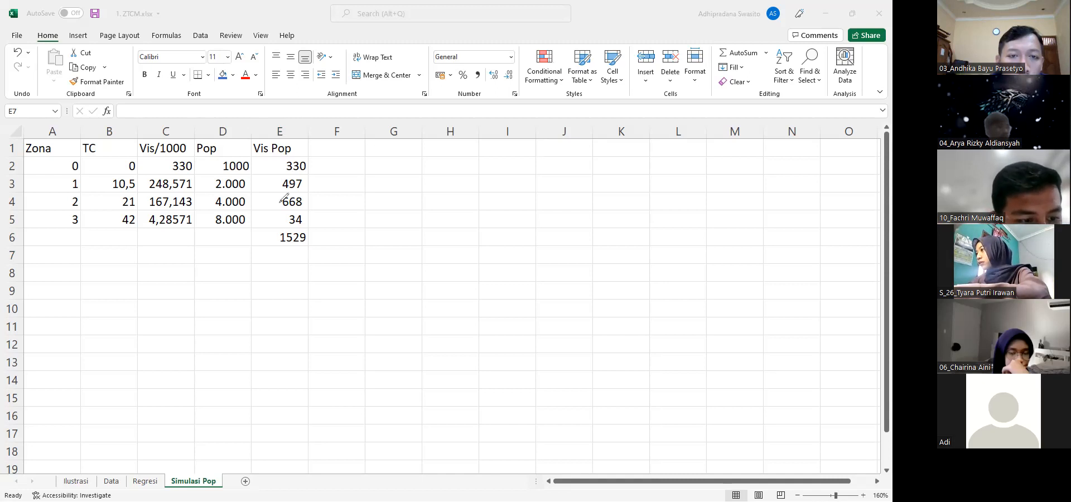
left_click(279, 149)
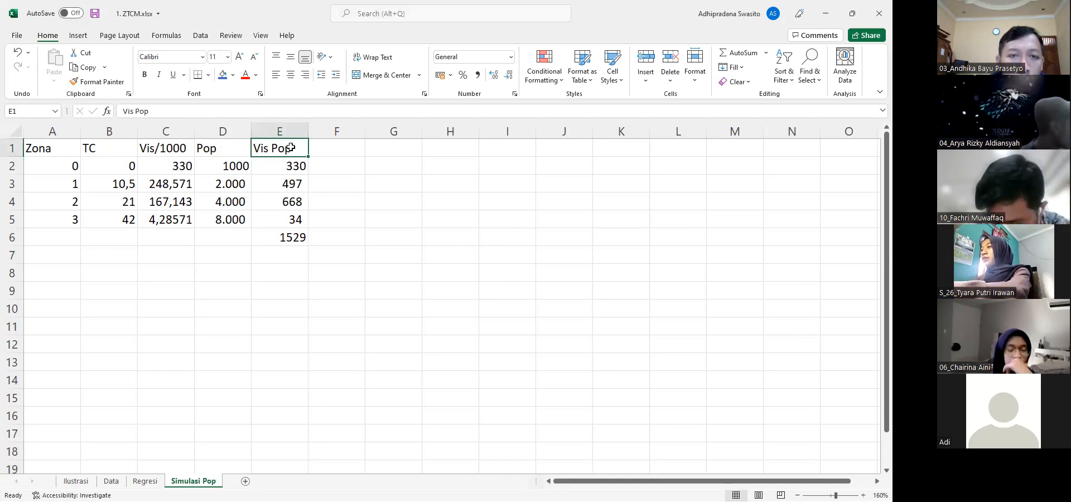
key("Left")
key("Left")
key("Down")
key("Up")
key("Down")
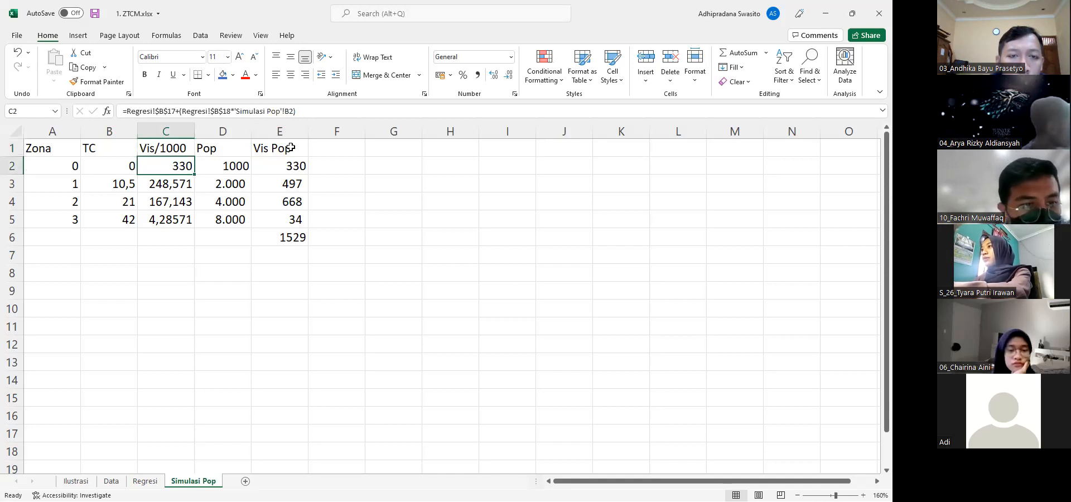
key("Left")
key("Left")
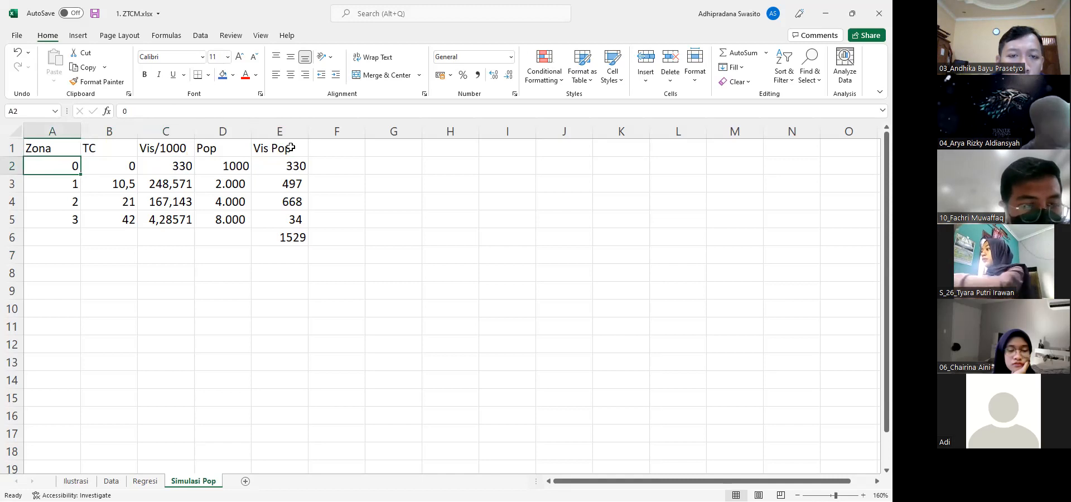
key("Right")
key("Right")
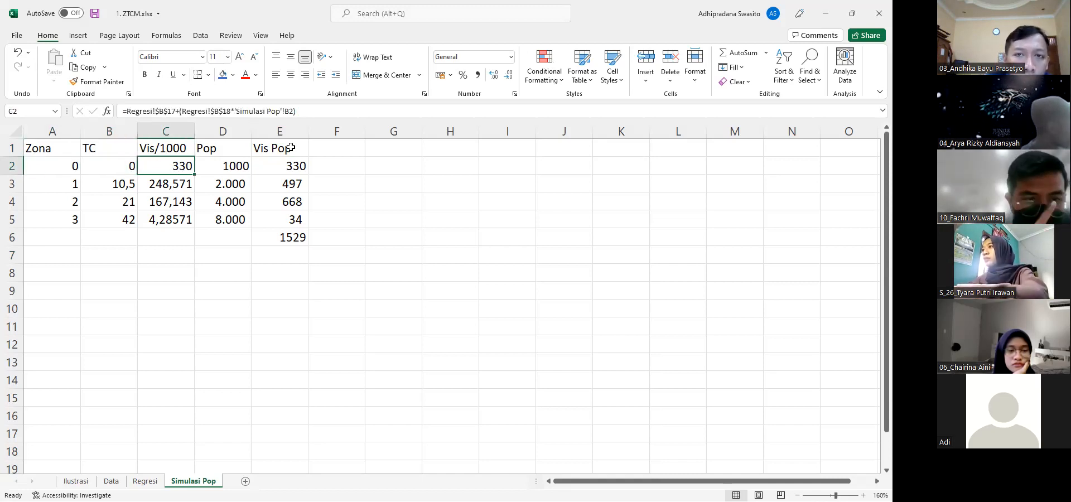
Examine the zone 1 row, comparing the Vis/1000 formula in C3, the population in D3 and the Vis Pop formula in E3
key("Down")
key("Left")
key("Left")
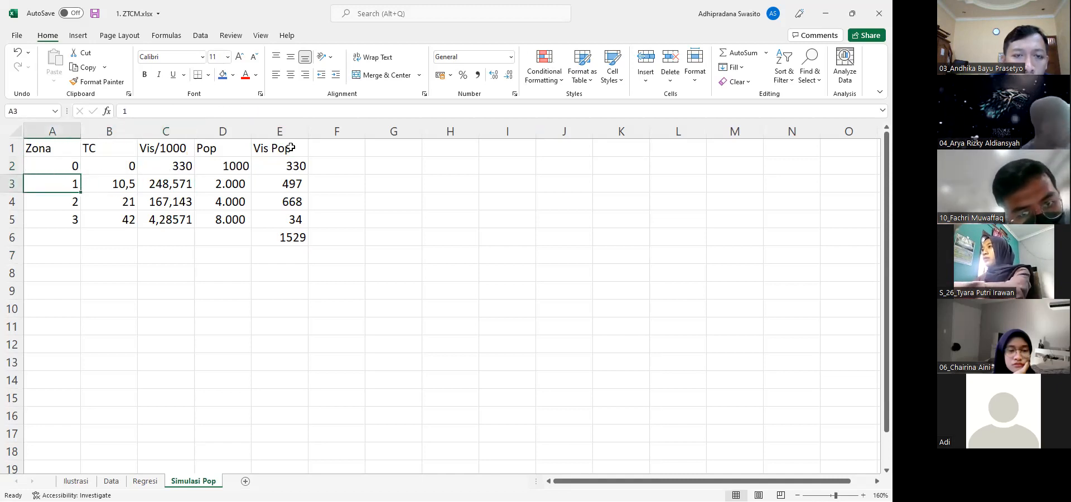
key("Right")
key("Right")
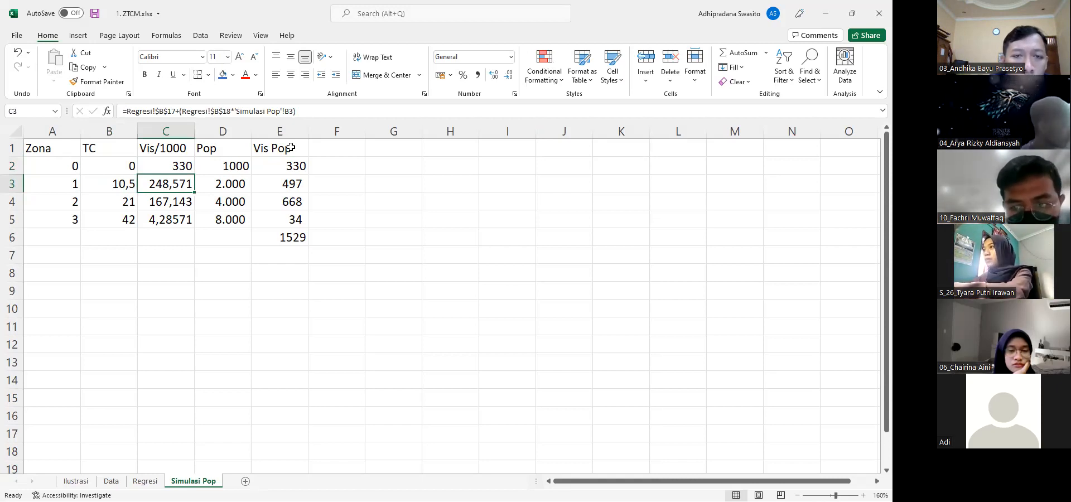
key("Right")
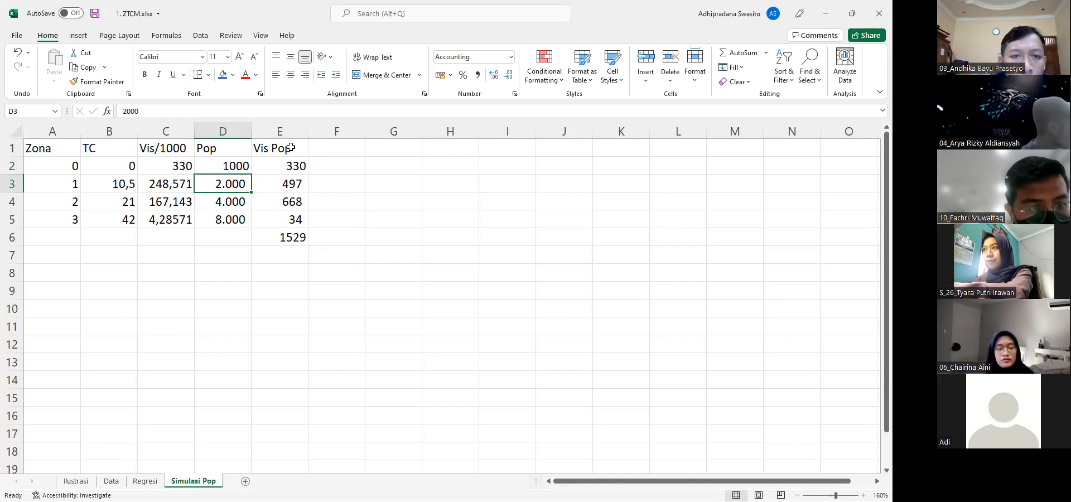
key("Right")
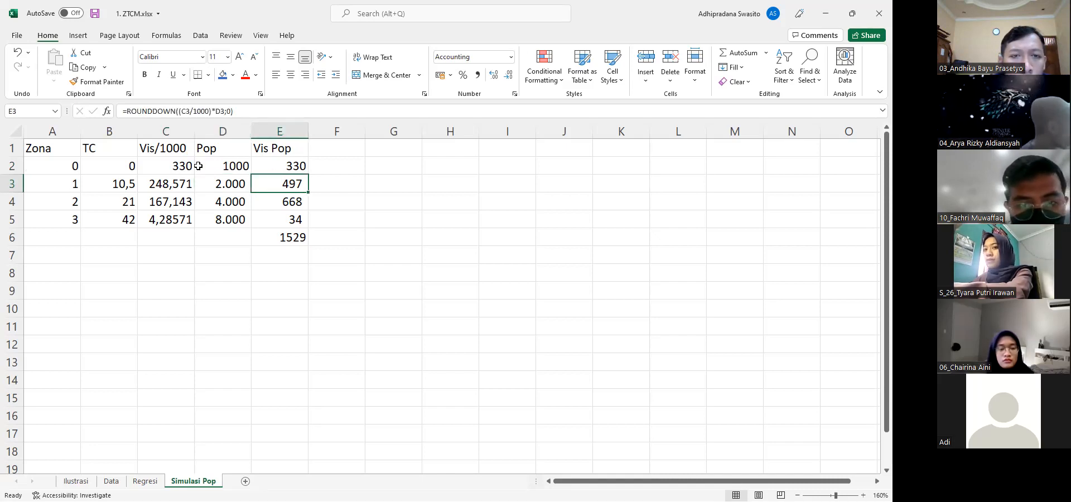
left_click(182, 179)
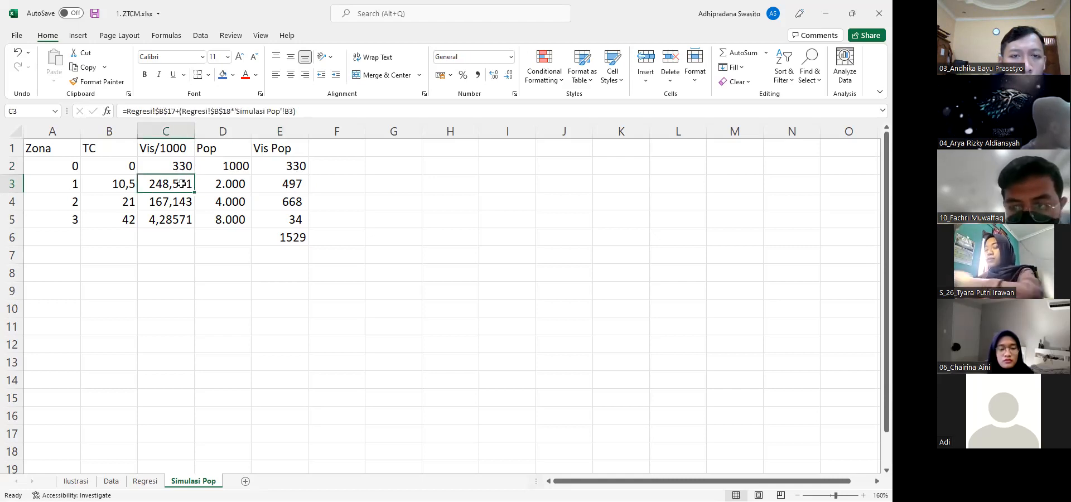
left_click(226, 185)
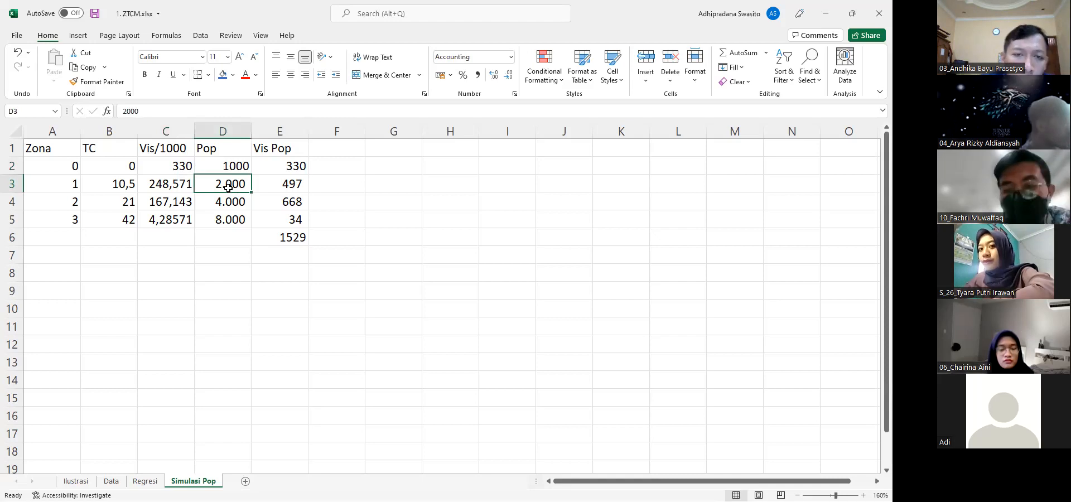
left_click(155, 187)
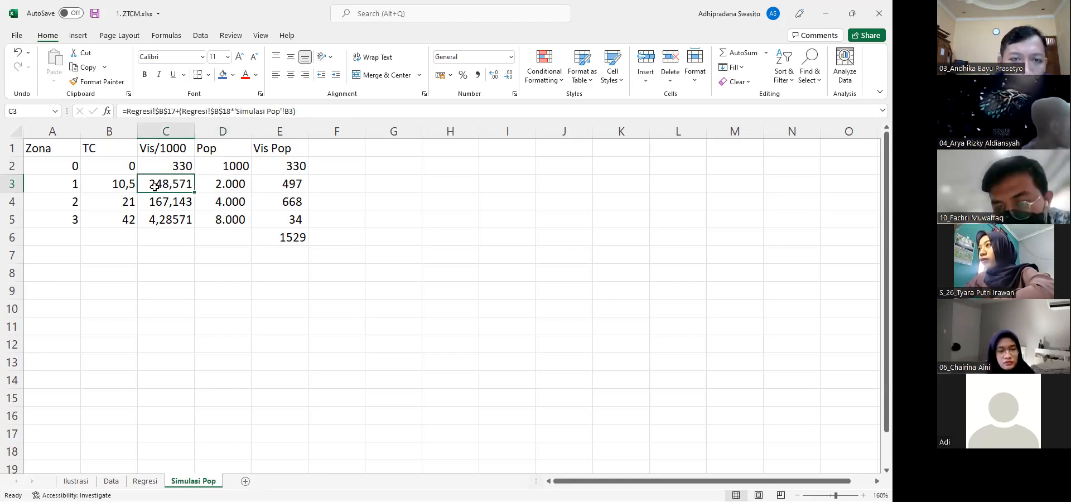
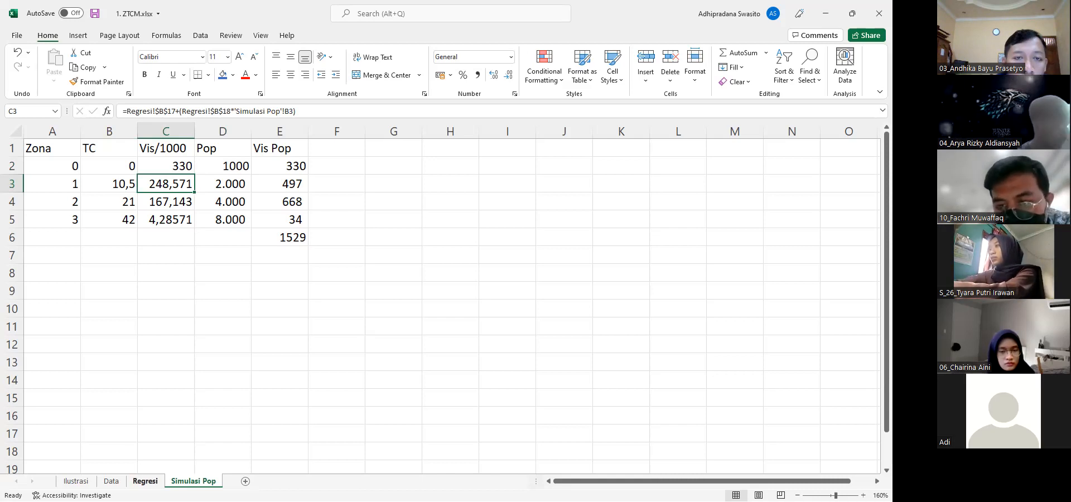
Compare the simulated total in E6 with the actual visits total on the Data sheet, glancing at the Regresi output first
left_click(144, 481)
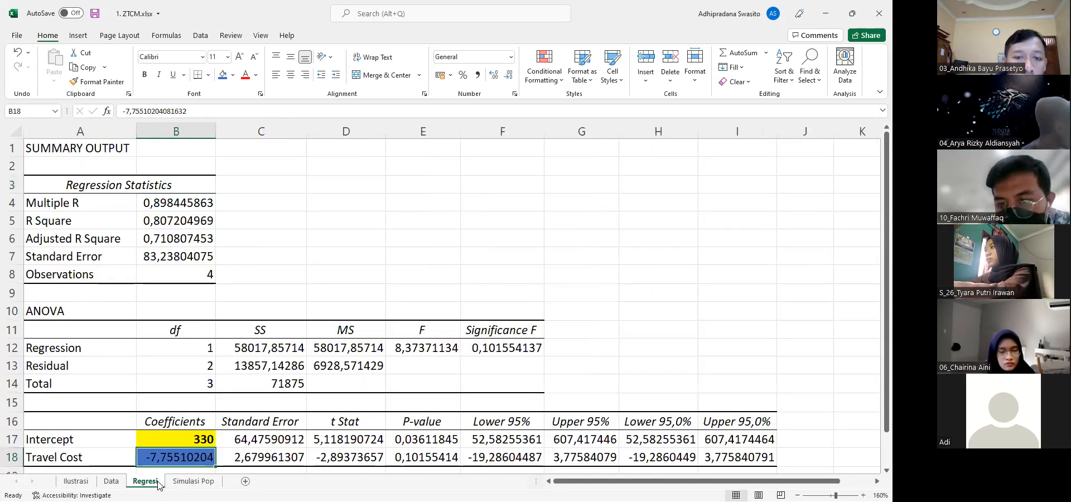
left_click(179, 482)
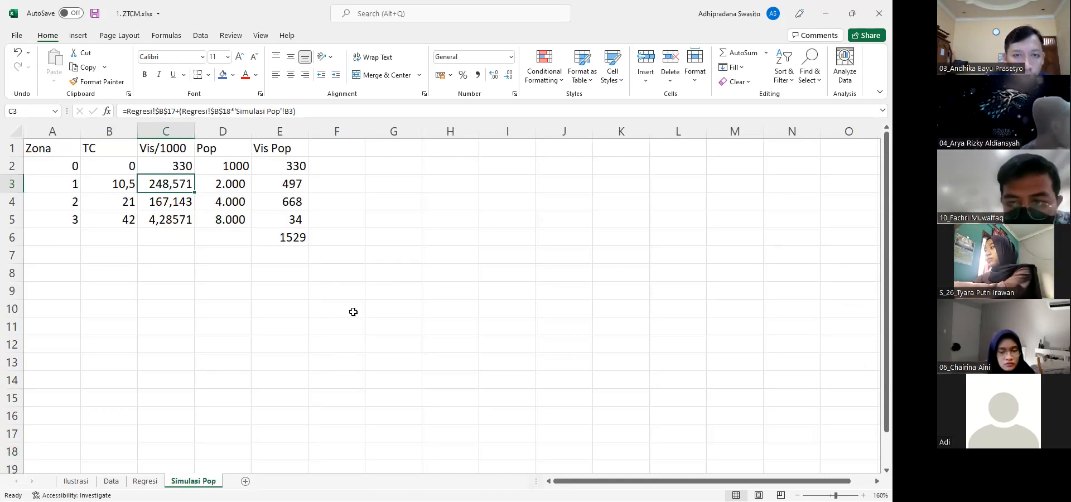
left_click(295, 241)
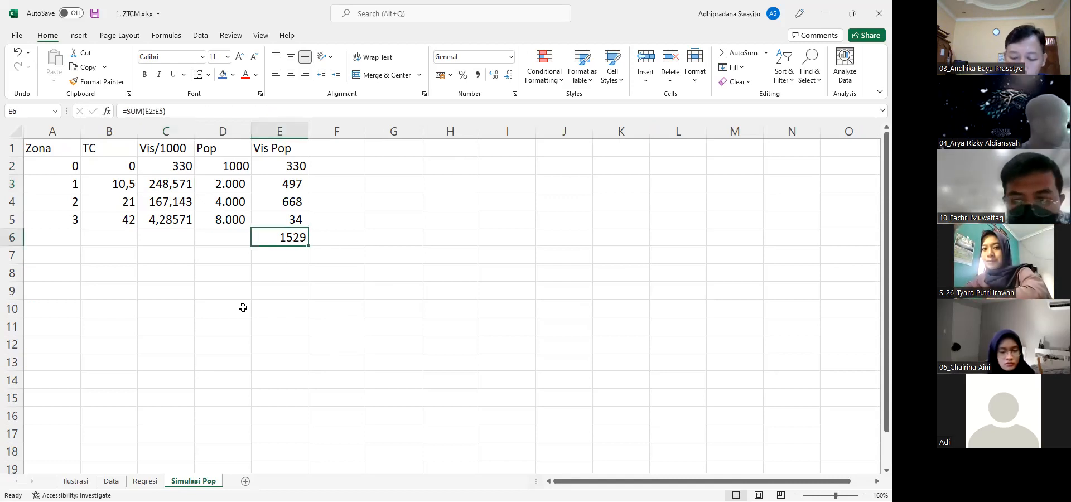
left_click(111, 481)
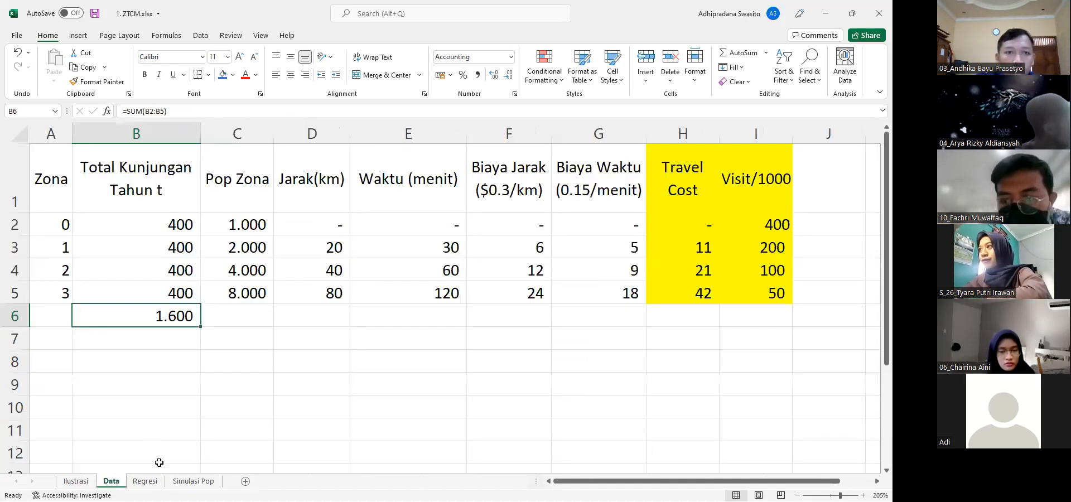
left_click(175, 484)
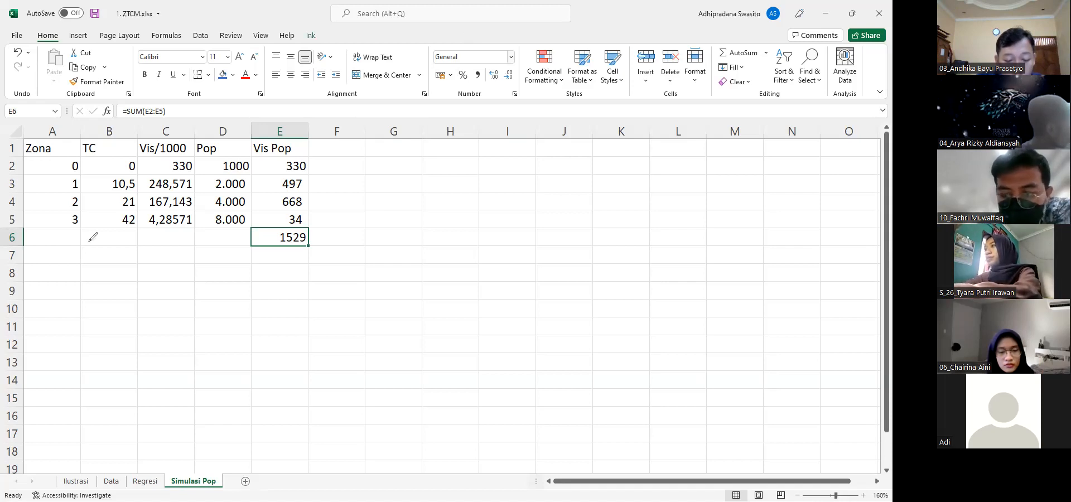
Sketch a freehand graph below the table with axes labelled P and Q, a mark on the P axis and 0 at the origin
left_click_drag(120, 282, 117, 350)
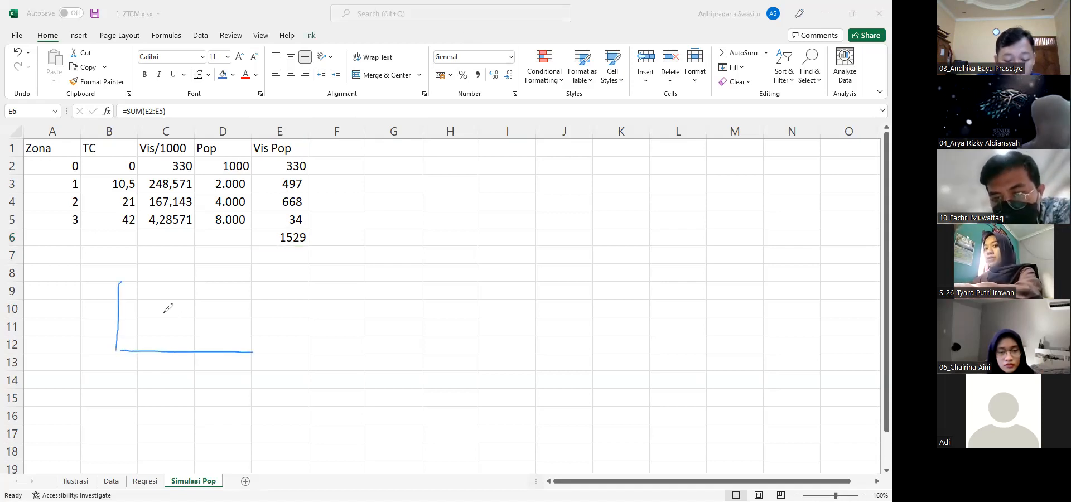
left_click_drag(121, 290, 110, 292)
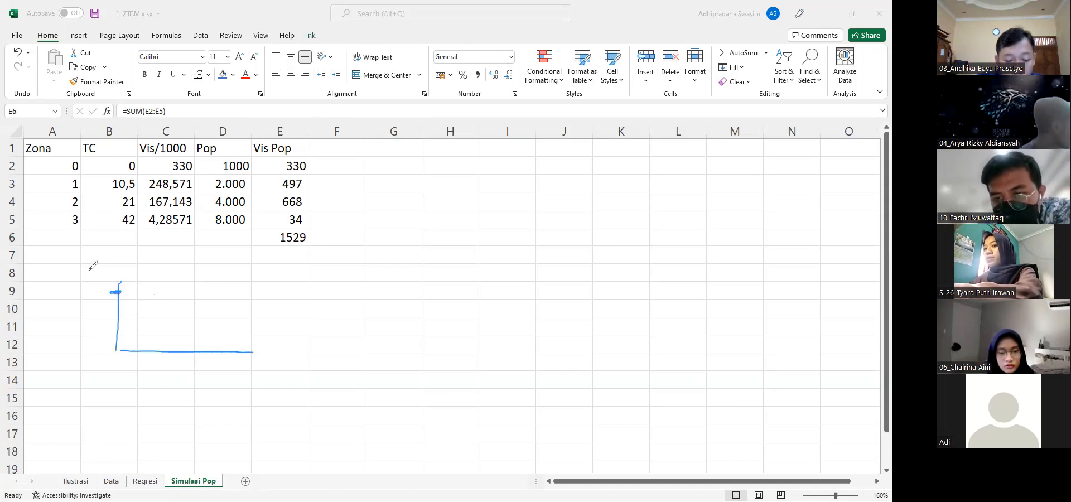
left_click_drag(91, 281, 93, 273)
left_click_drag(268, 352, 285, 372)
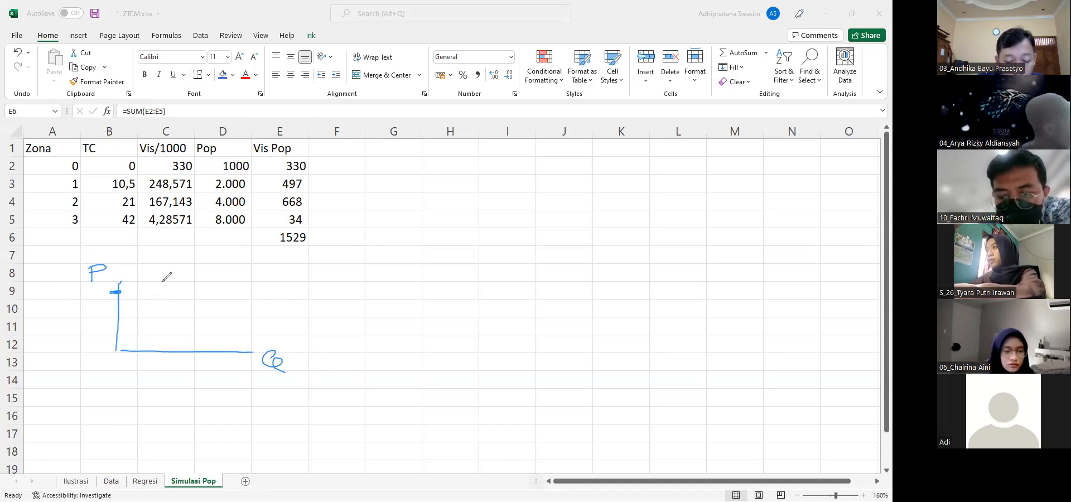
left_click_drag(113, 293, 121, 293)
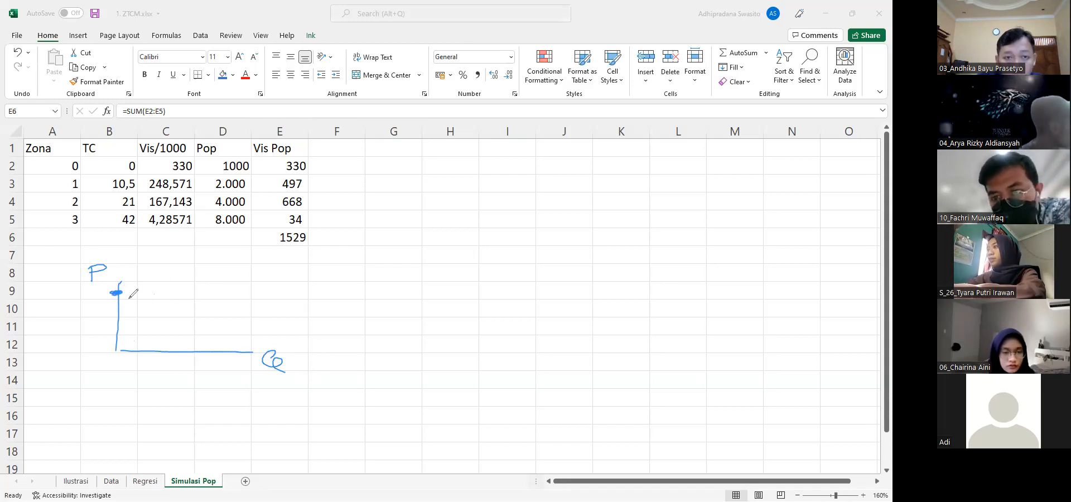
left_click_drag(112, 351, 121, 363)
Circle the 1529 total with "= 0" written beside it, and circle the P label and a point on the Q axis
mouse_move(301, 227)
left_mouse_down()
mouse_move(291, 246)
mouse_move(306, 228)
mouse_move(357, 233)
left_mouse_up()
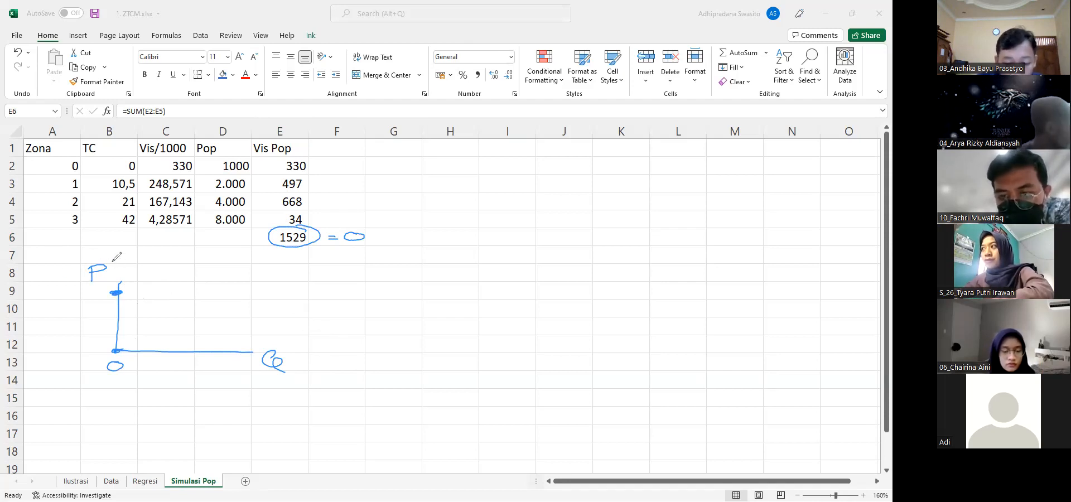
left_click_drag(115, 260, 81, 258)
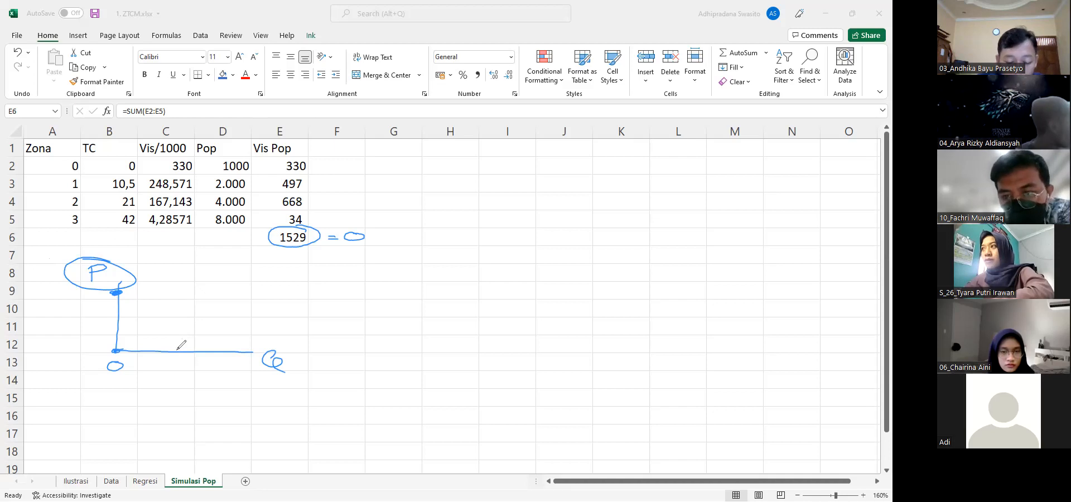
left_click_drag(227, 346, 230, 346)
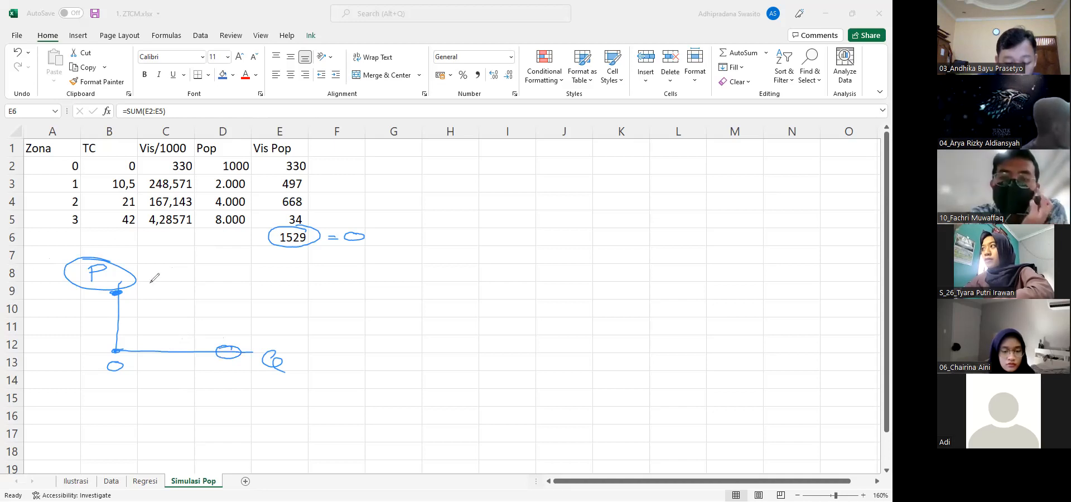
Sketch a dashed downward-sloping demand curve between the P and Q axes and hatch the area beneath it
left_click_drag(124, 296, 132, 301)
left_click_drag(141, 303, 163, 312)
left_click_drag(175, 316, 176, 322)
left_click_drag(193, 329, 200, 332)
left_click_drag(123, 305, 140, 310)
mouse_move(125, 314)
left_mouse_down()
mouse_move(157, 315)
mouse_move(196, 341)
left_mouse_up()
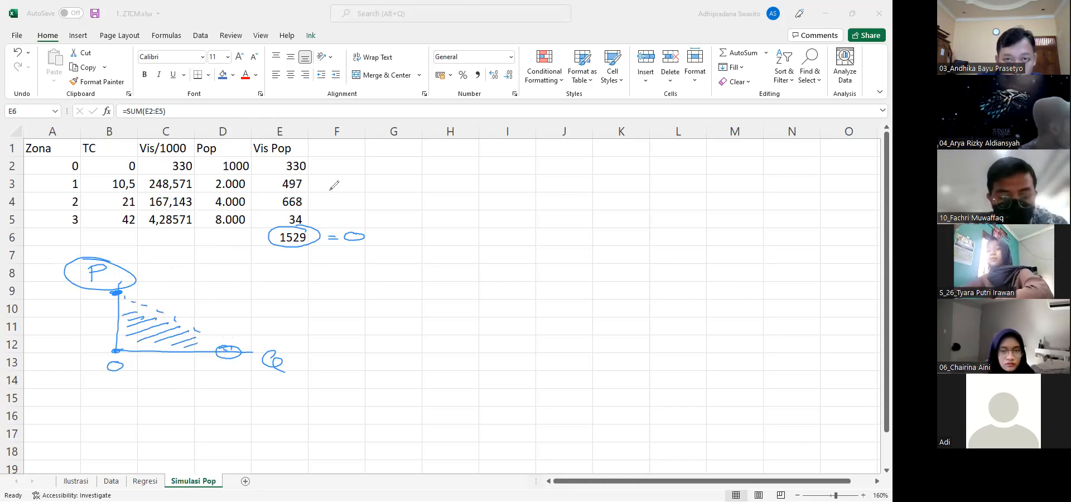
Mark up the table by bracketing the Vis Pop values, circling the TC values and double-underlining the 1529 total
mouse_move(329, 149)
left_mouse_down()
mouse_move(343, 146)
mouse_move(358, 192)
mouse_move(347, 225)
left_mouse_up()
left_click_drag(267, 197, 277, 198)
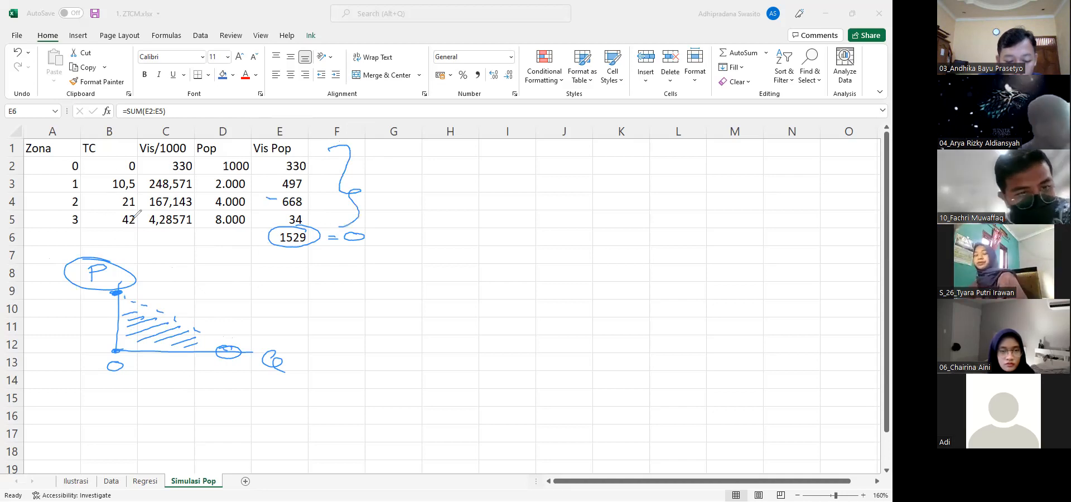
left_click_drag(127, 165, 134, 165)
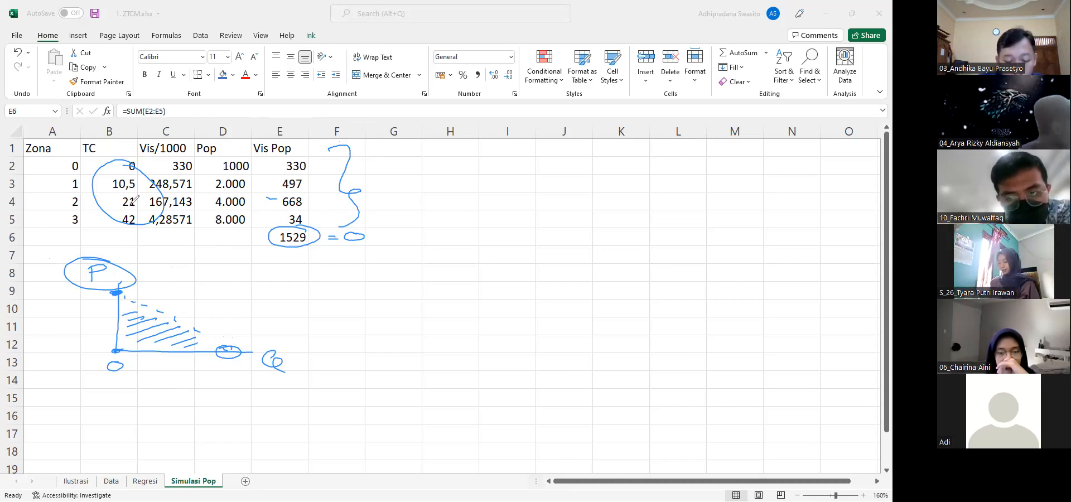
left_click_drag(275, 251, 307, 249)
left_click_drag(275, 255, 304, 253)
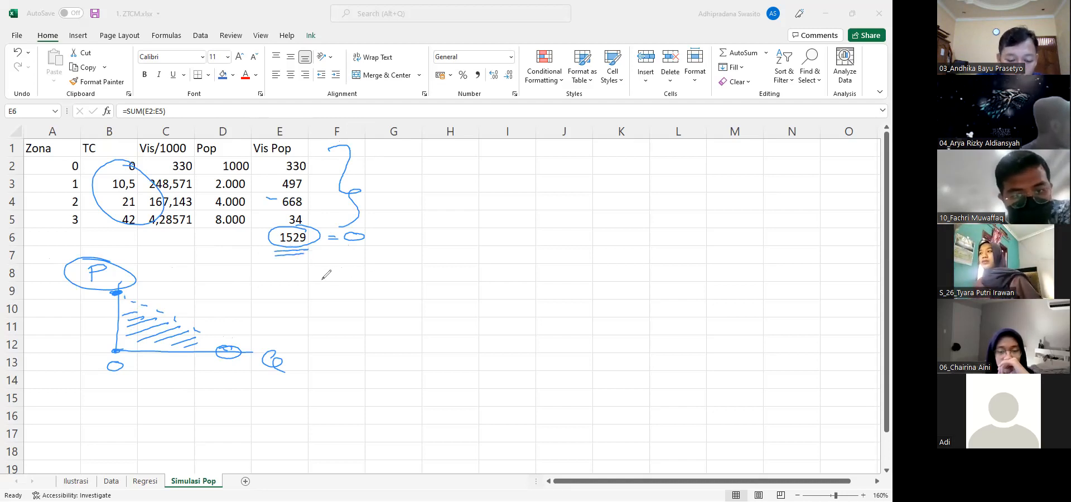
Handwrite the equation V = α + β1 TC beside the graph and note -7,75 under β1
left_click_drag(266, 271, 285, 270)
left_click_drag(299, 279, 315, 282)
mouse_move(343, 269)
left_mouse_down()
mouse_move(353, 285)
mouse_move(395, 277)
mouse_move(400, 291)
mouse_move(451, 259)
left_mouse_up()
mouse_move(438, 261)
left_mouse_down()
mouse_move(442, 277)
mouse_move(483, 276)
left_mouse_up()
left_click_drag(408, 300, 412, 317)
mouse_move(403, 312)
left_mouse_down()
mouse_move(420, 310)
mouse_move(388, 330)
mouse_move(415, 341)
left_mouse_up()
left_click_drag(423, 324, 429, 337)
left_click_drag(448, 321, 439, 334)
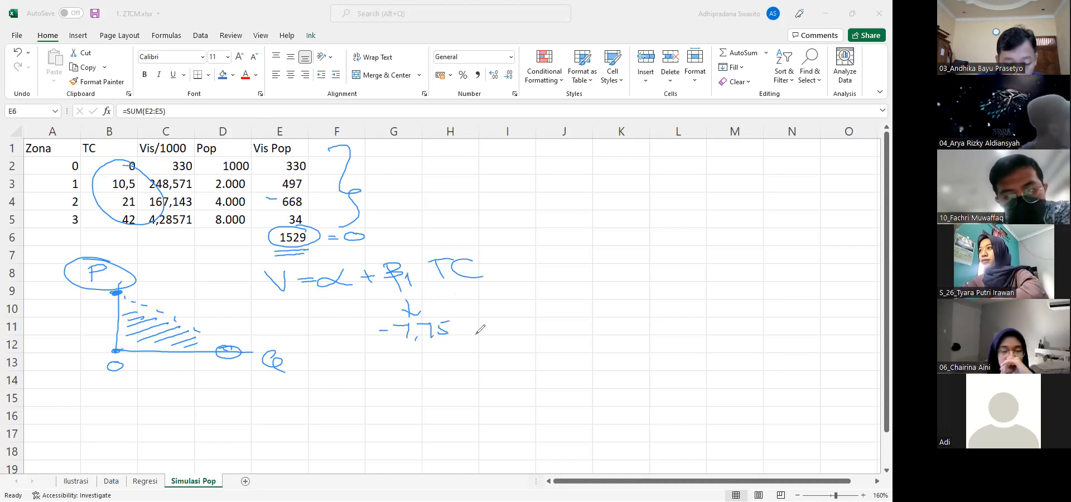
Draw an upward arrow above TC and a downward arrow beside V, and circle the 1529 total again
mouse_move(479, 232)
left_mouse_down()
mouse_move(485, 252)
mouse_move(493, 236)
left_mouse_up()
left_click_drag(253, 279, 257, 302)
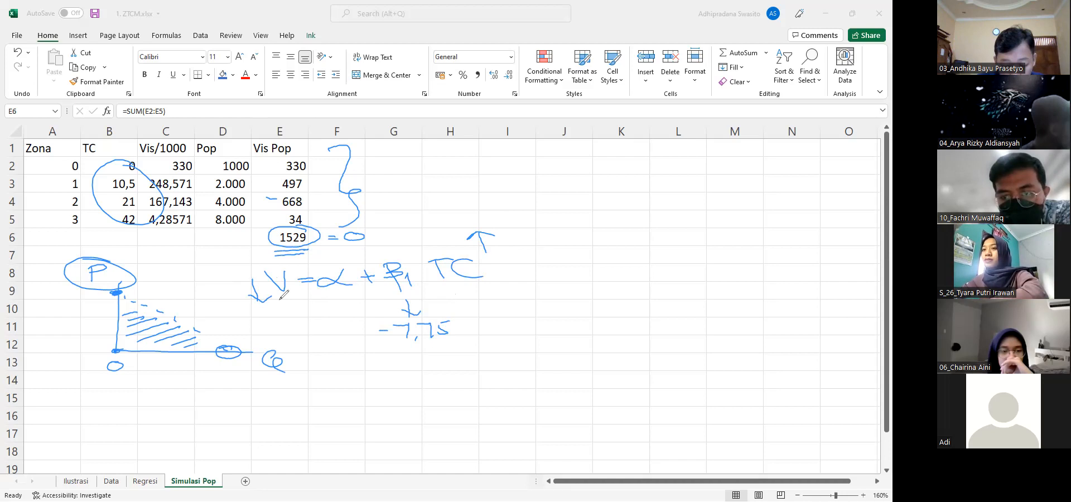
left_click_drag(307, 230, 306, 227)
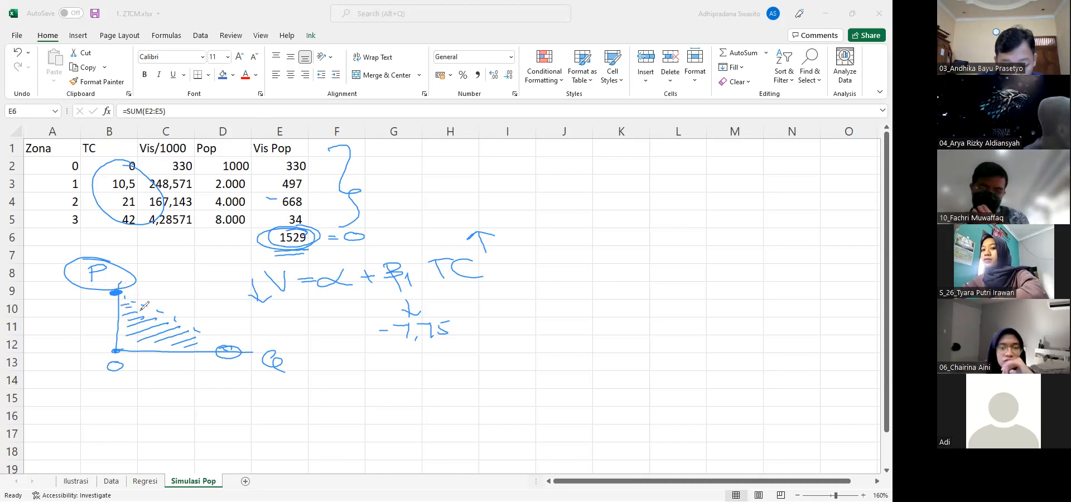
Clear the handwritten annotations and enter the label "tiket" in G1 with the value 0 in H1
left_click(470, 148)
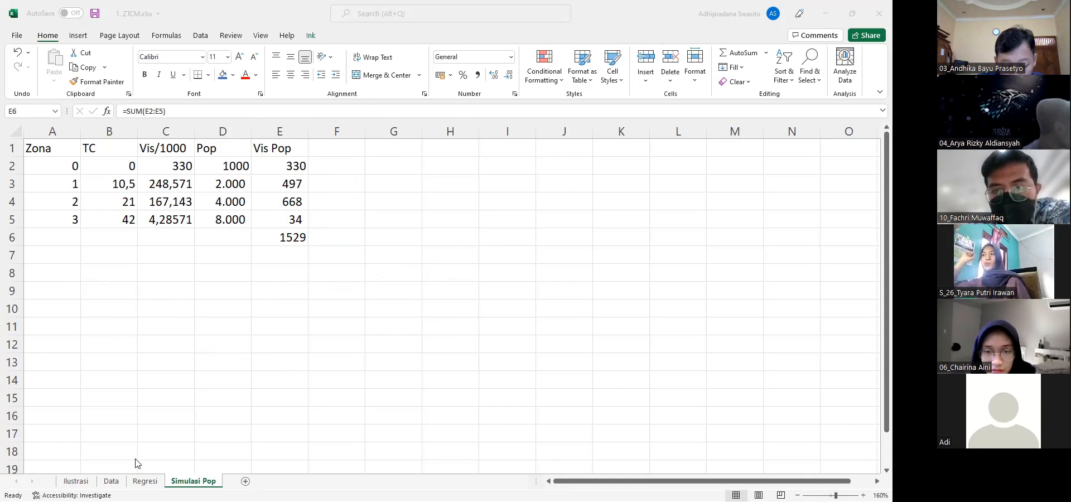
left_click(378, 149)
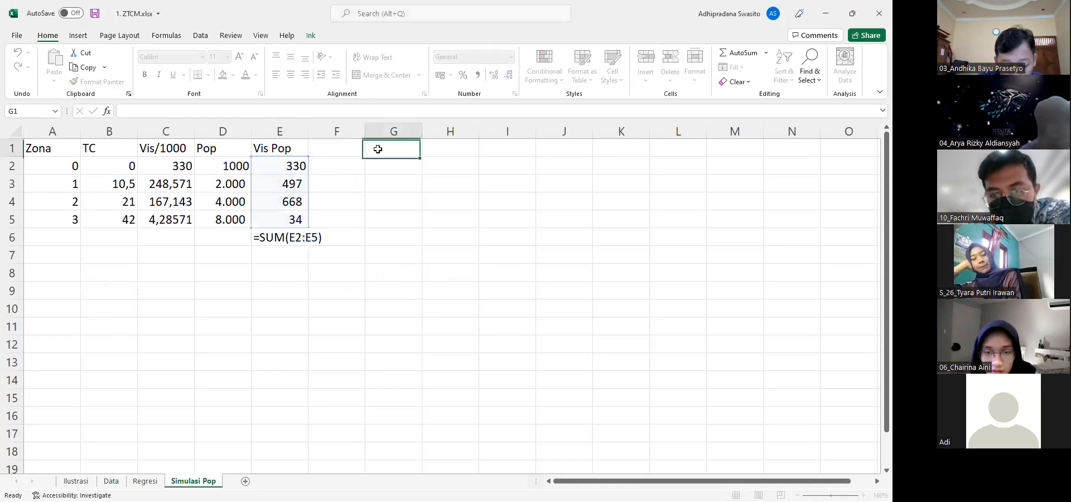
type("tiket")
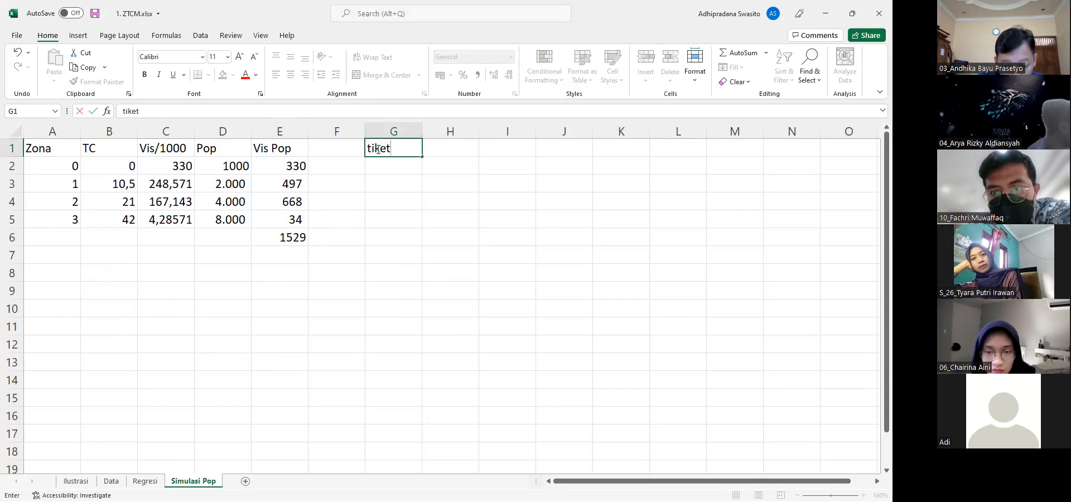
key("Tab")
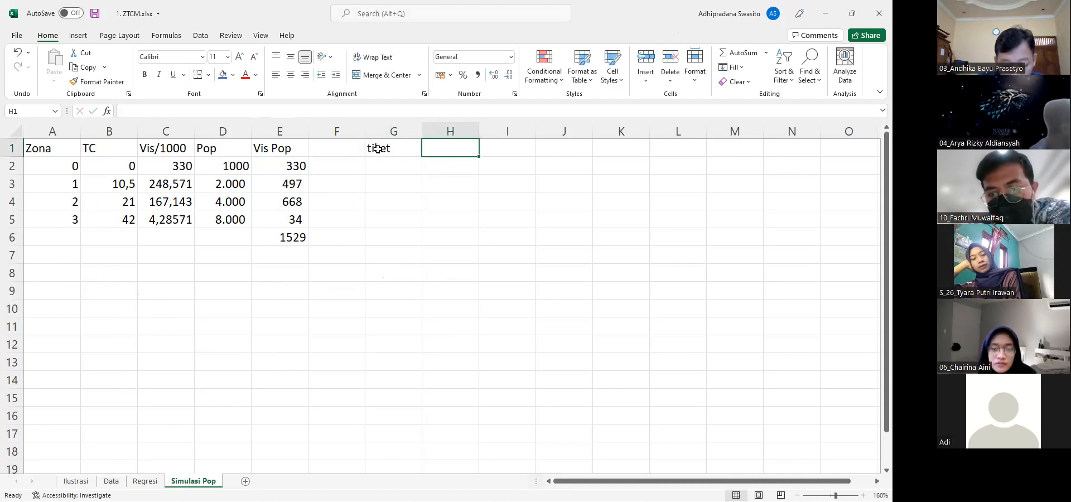
type("0")
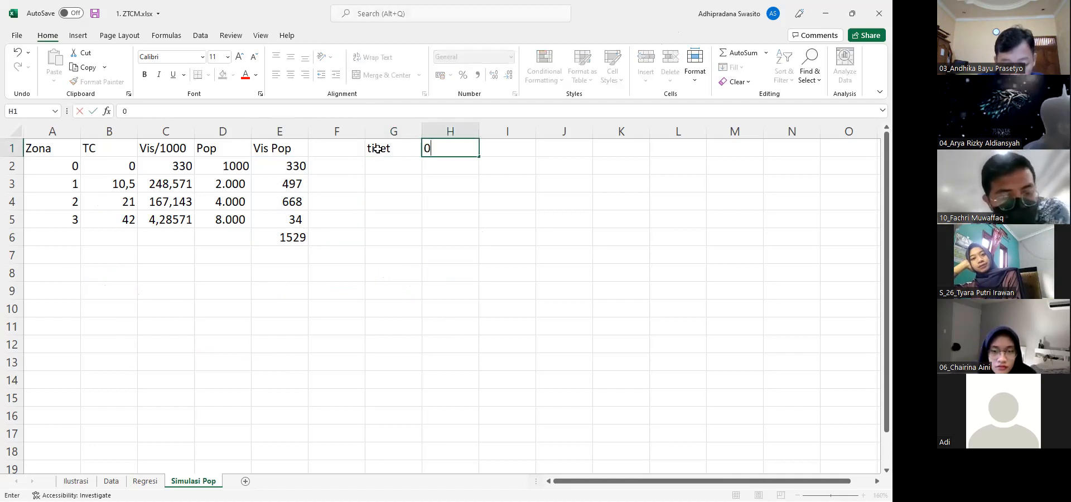
key("Left")
key("Left")
key("Left")
key("Left")
key("Left")
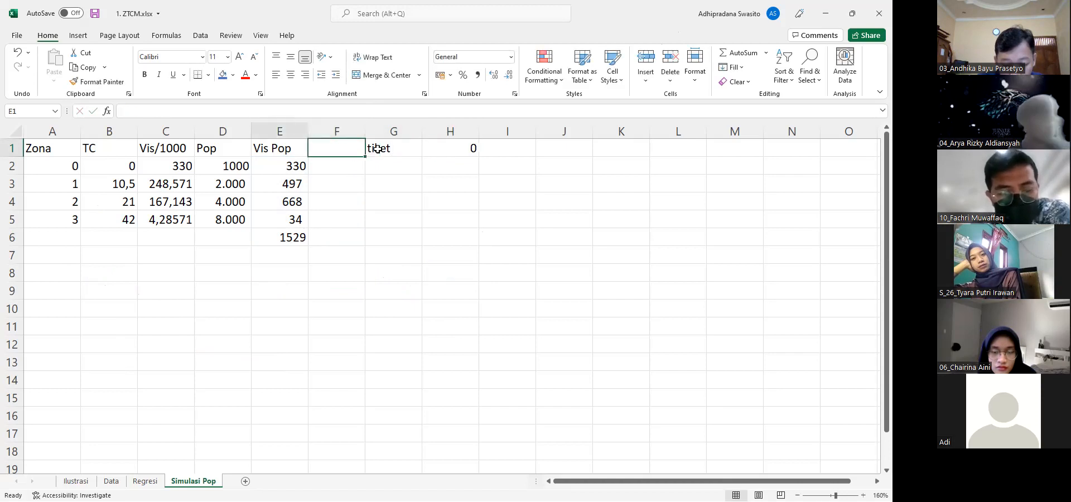
Start a ticket price table below the simulation with the header "Tiket" in A9 and 0 in A10
key("Right")
key("Left")
key("Down")
key("Left")
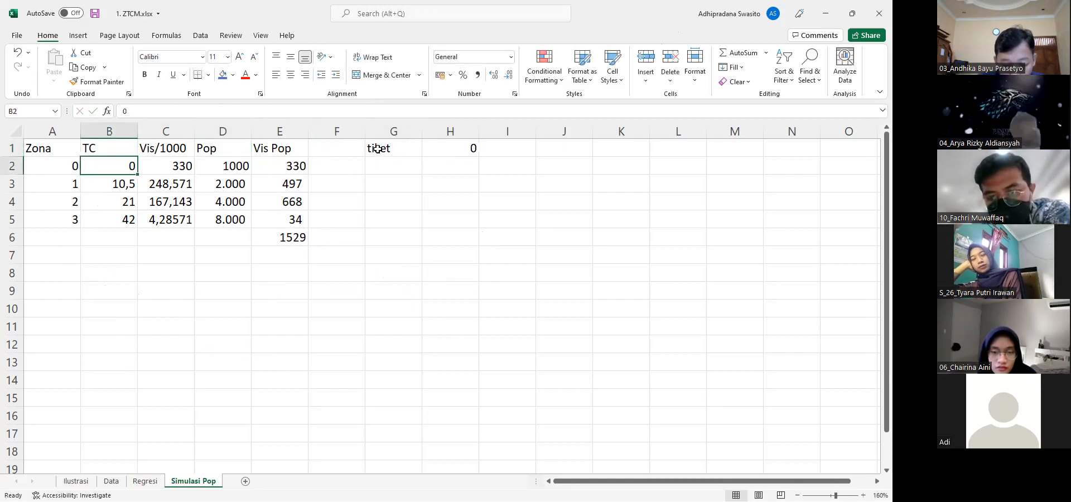
key("Down")
key("Down")
key("Down")
key("Down")
key("Down")
key("Down")
key("Down")
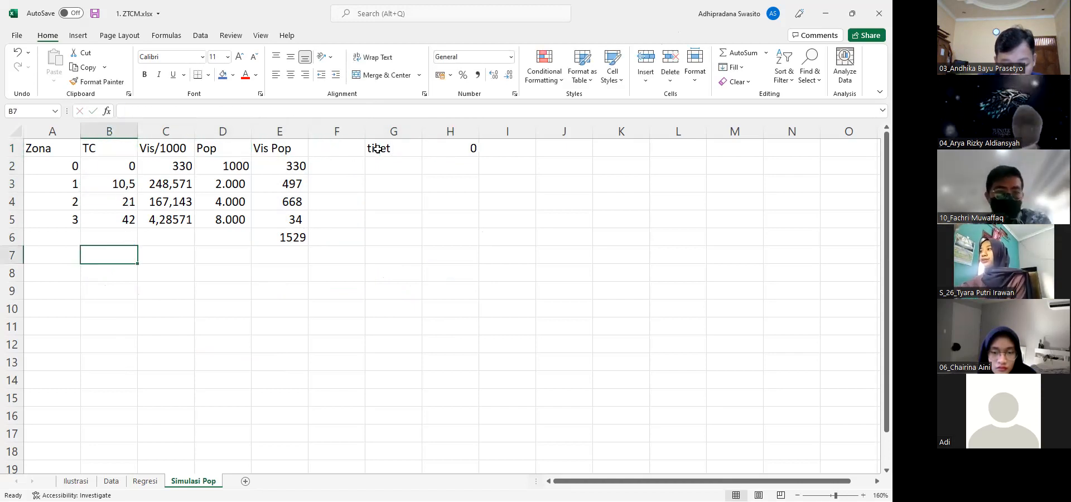
key("Left")
type("Tiket")
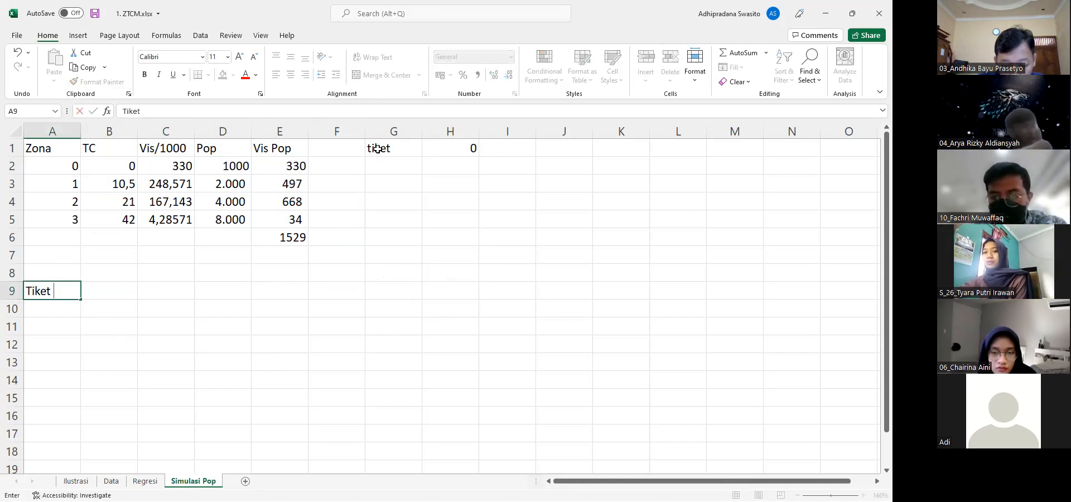
key("Return")
type("0")
key("Up")
Add the header "Visitor" in B9 and enter 1529 as the visitors for ticket price 0 in B10
key("Right")
type("V")
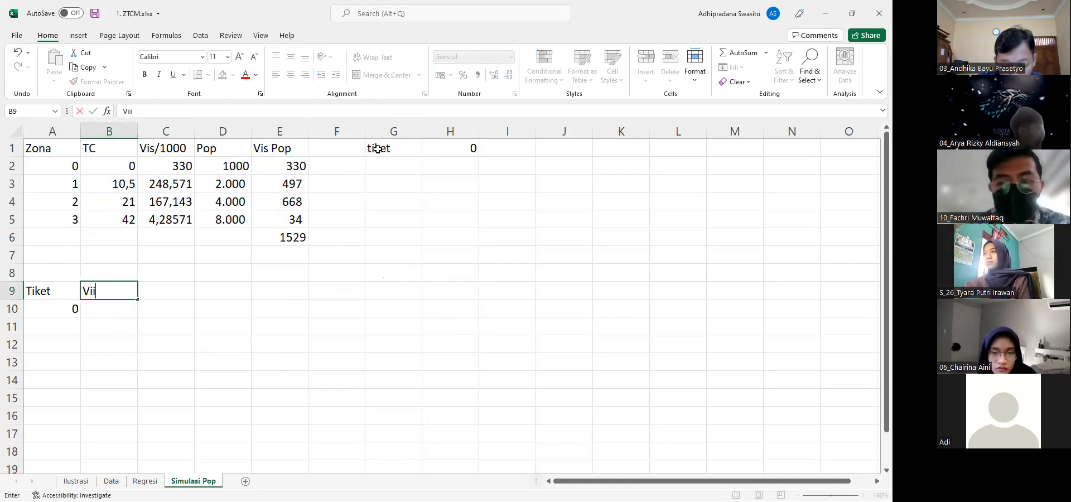
type("isitor")
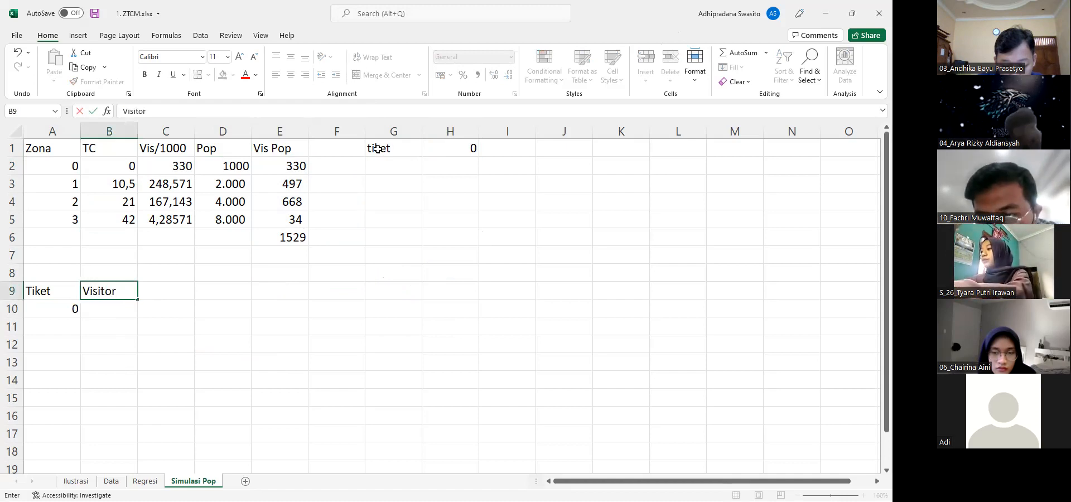
key("Return")
type("1529")
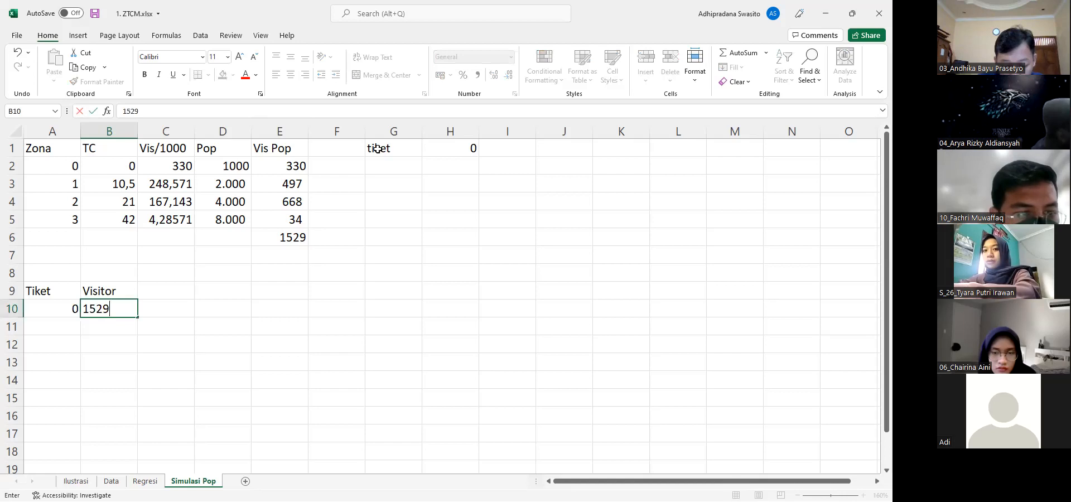
key("Return")
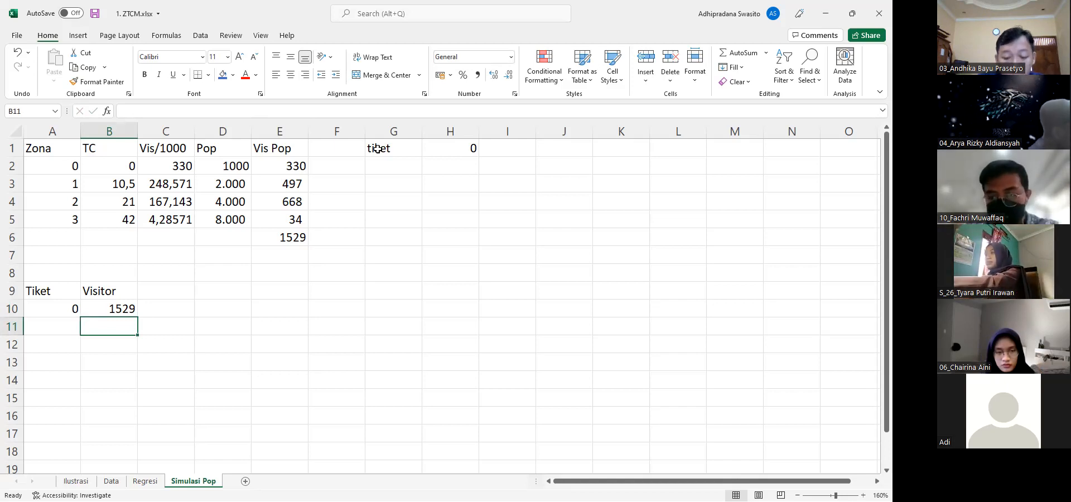
Enter the ticket prices 5, 10 and 15 in A11 to A13 below the existing 0
key("Left")
type("5")
key("Return")
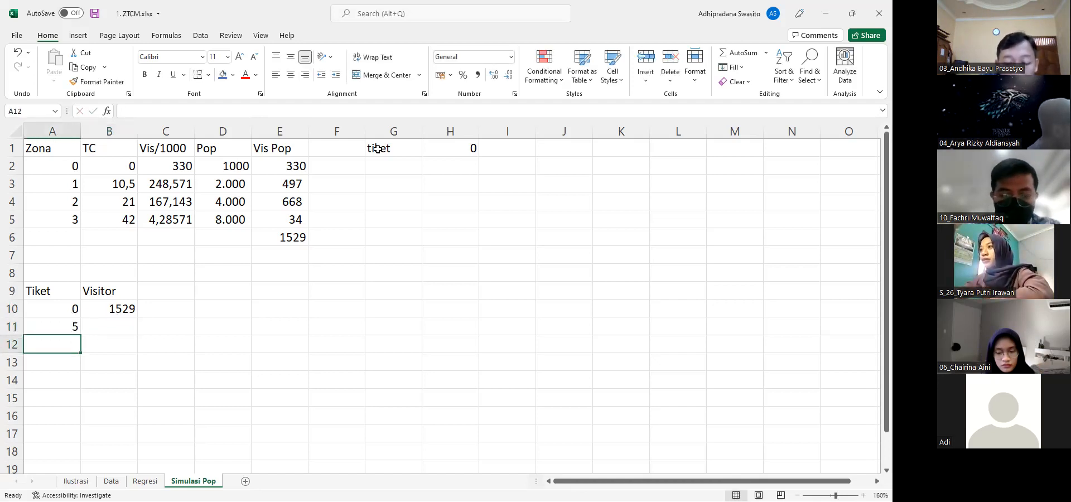
type("10")
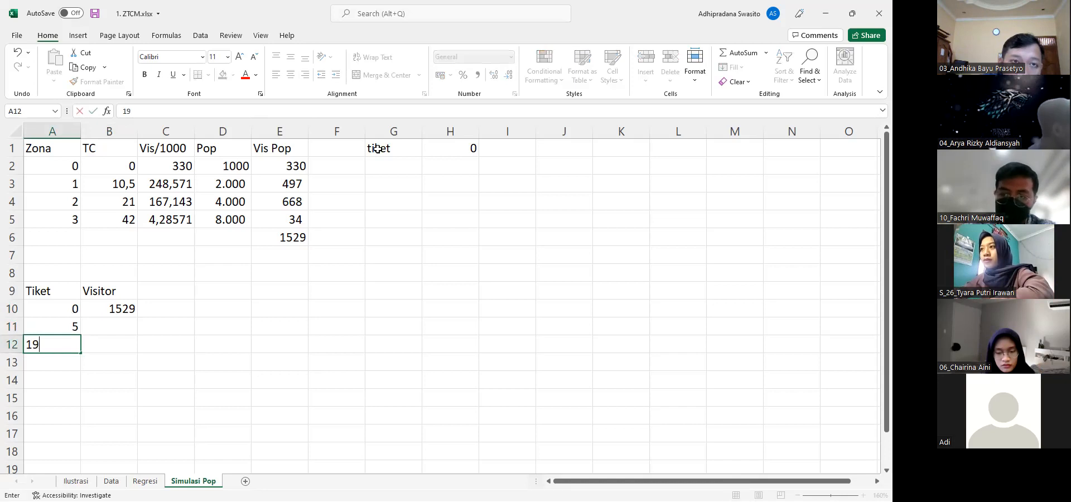
key("Return")
type("15")
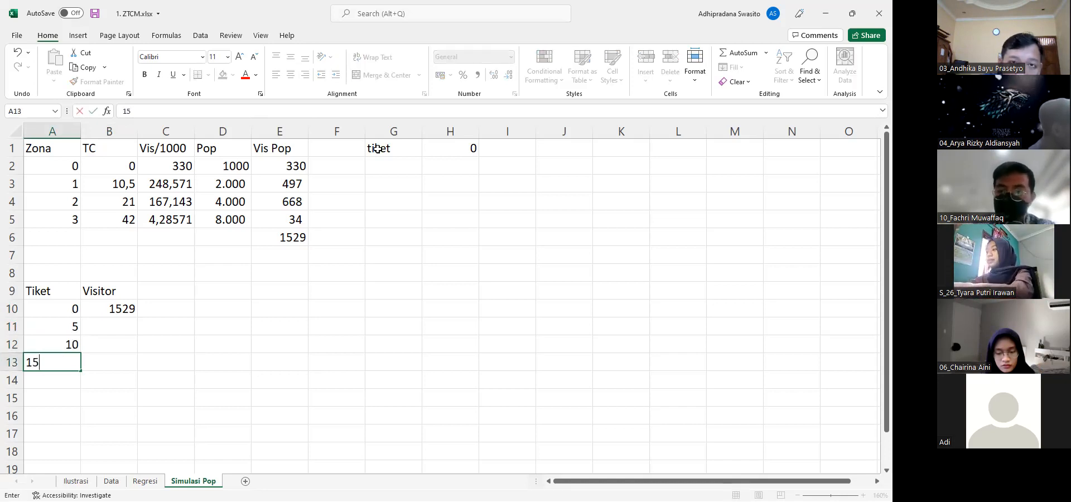
key("Return")
Extend the ticket price series down column A in increments of 5 and clear row 21, so the list ends at 50 in A20
left_click_drag(70, 309, 78, 363)
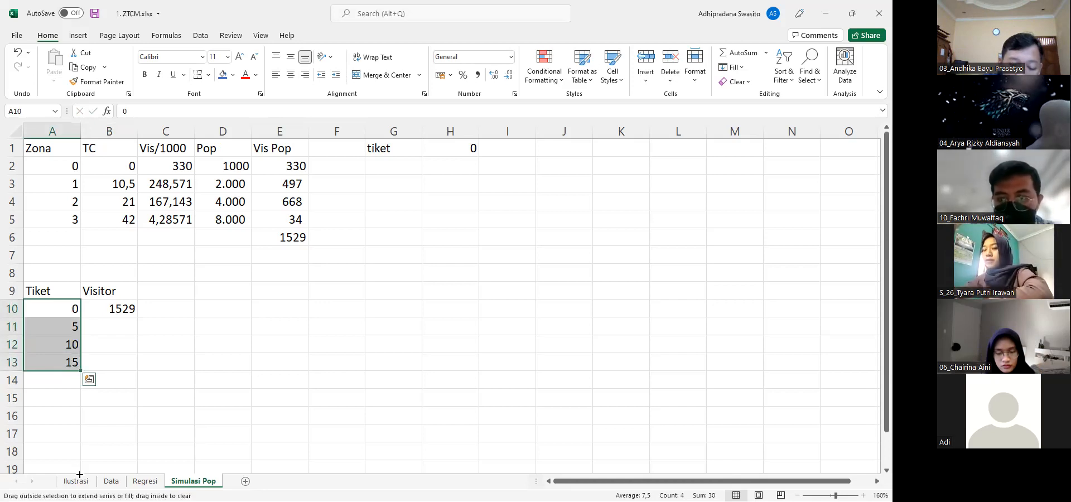
left_click_drag(78, 458, 78, 457)
left_click(9, 433)
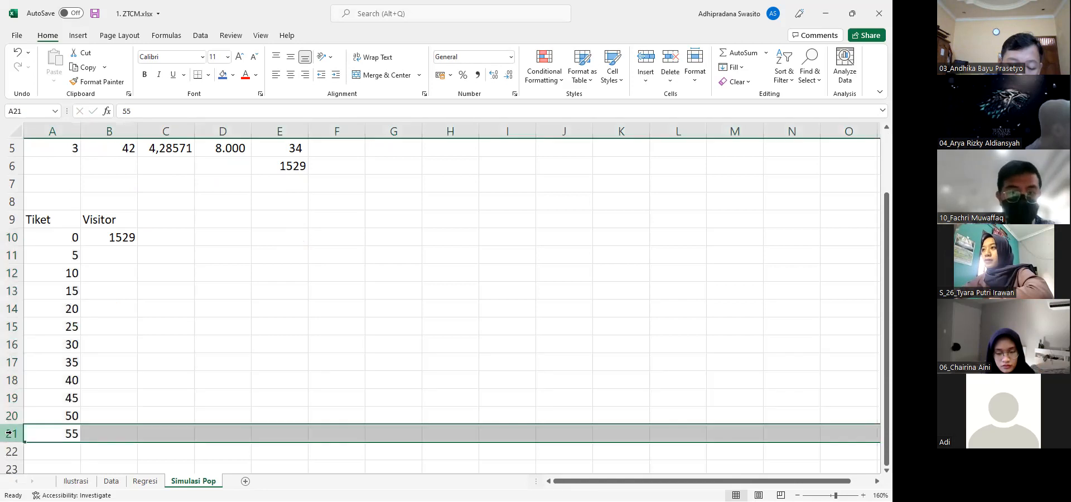
key("Delete")
Link zone 0's travel cost in B2 to the ticket price with the formula =0+H1
mouse_move(104, 236)
left_mouse_down()
mouse_move(145, 239)
mouse_move(104, 236)
left_mouse_up()
key("ctrl+Up")
key("ctrl+Up")
key("ctrl+Up")
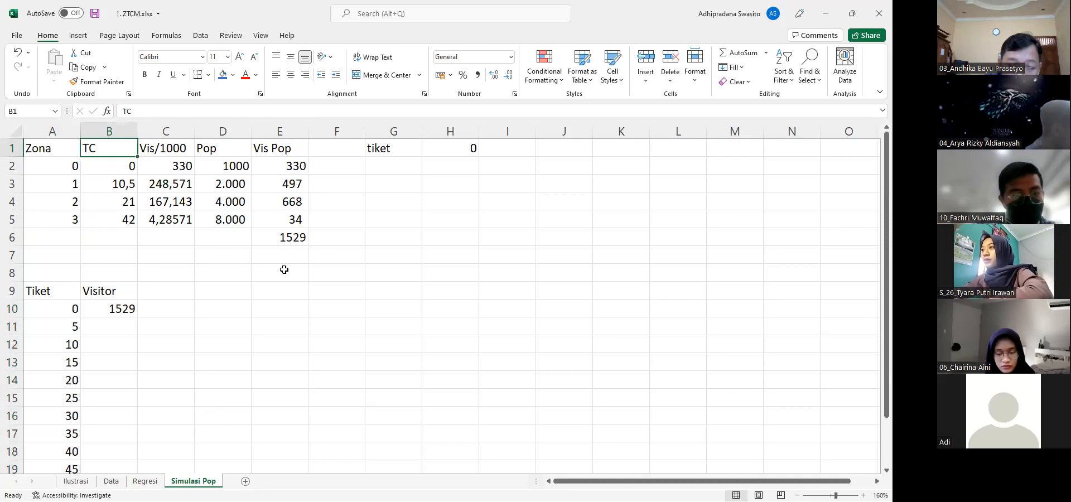
scroll(284, 269, "down", 1, "ctrl")
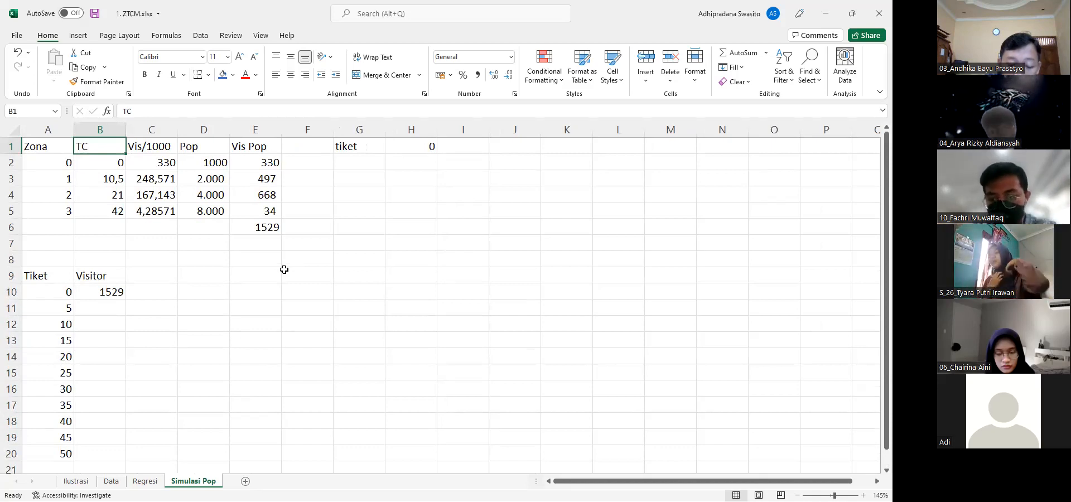
left_click(102, 168)
left_click(121, 113)
type("=0")
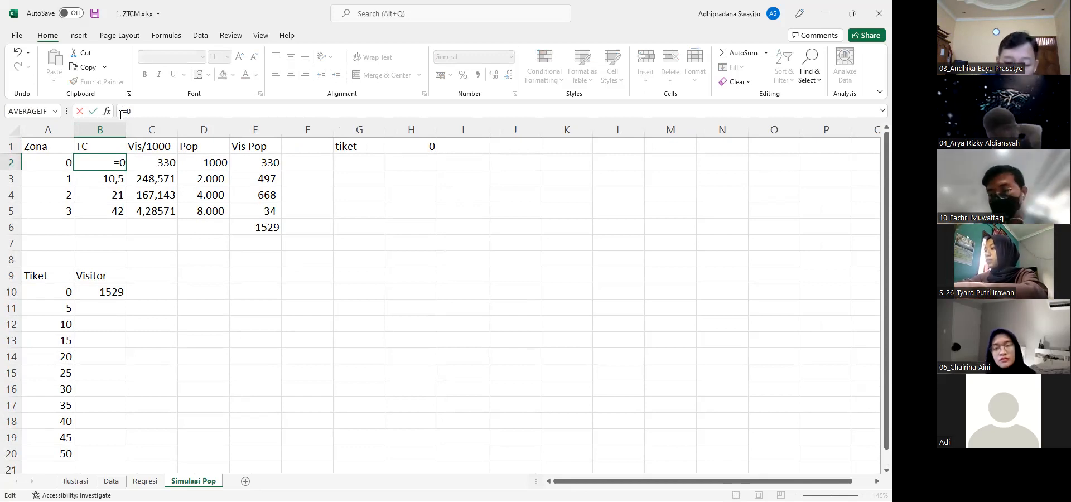
type("+")
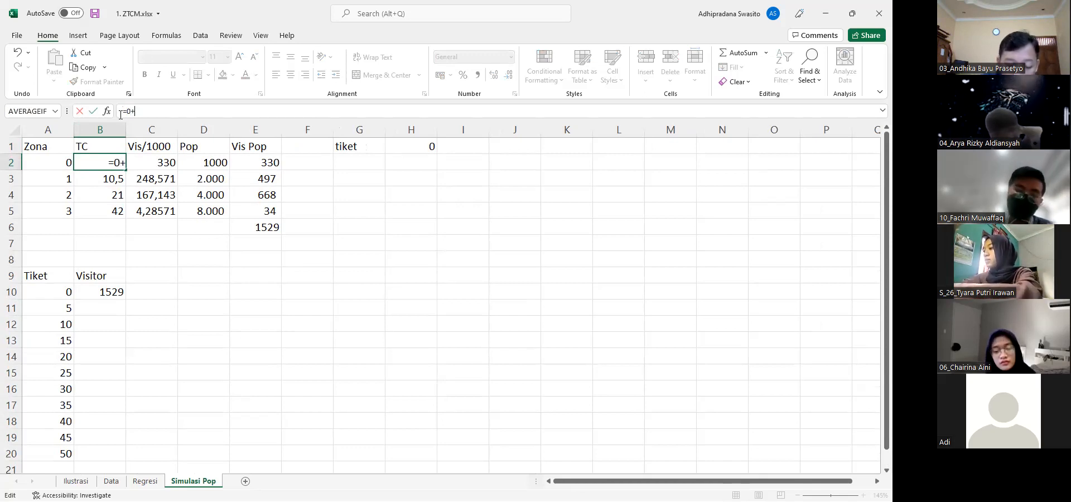
left_click(407, 146)
key("Return")
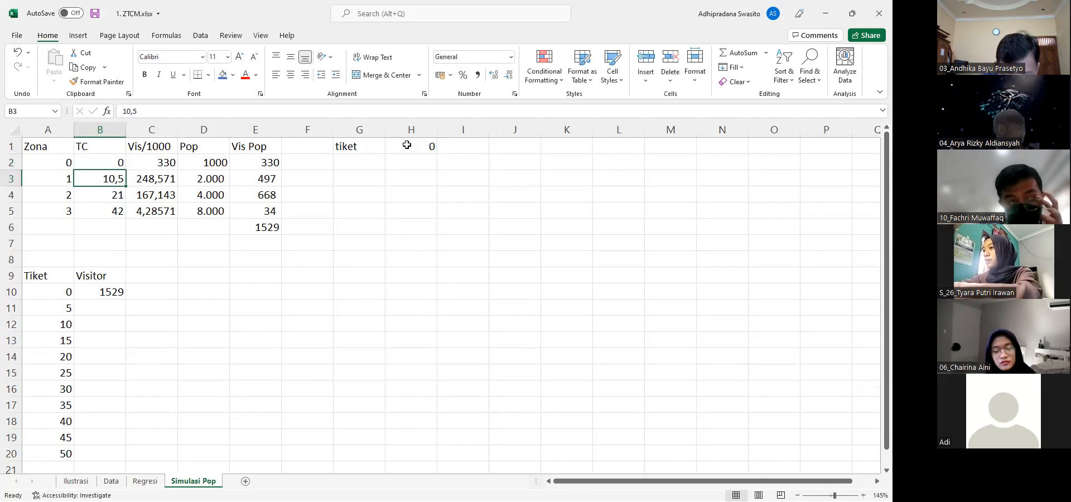
Add the ticket price to zone 1's travel cost in B3 with the formula =10,5+H1
key("F2")
type("=10,")
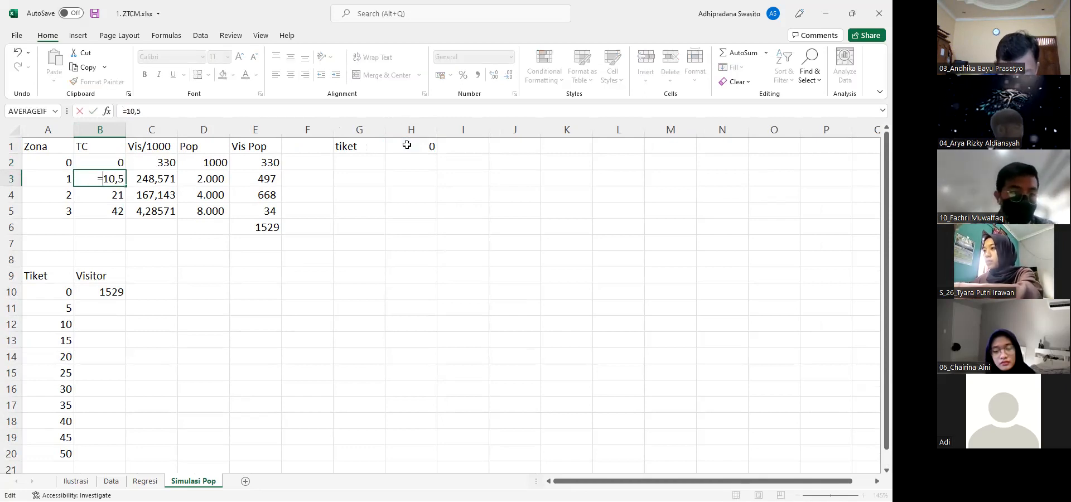
type("+")
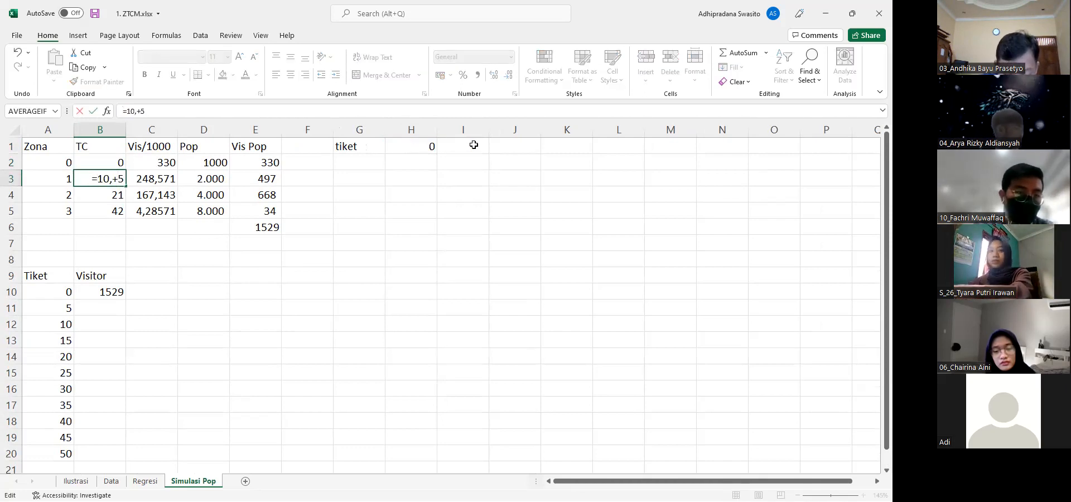
key("BackSpace")
type("+")
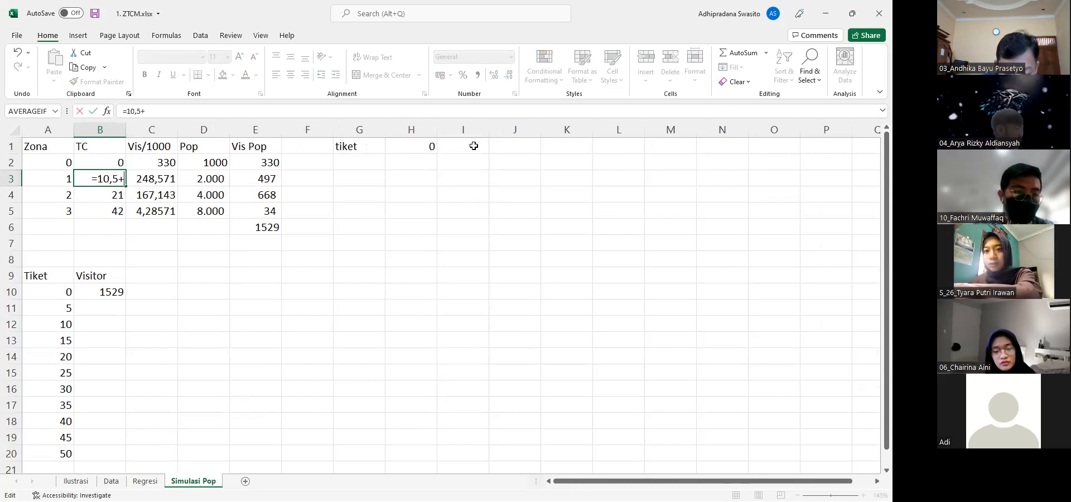
key("Return")
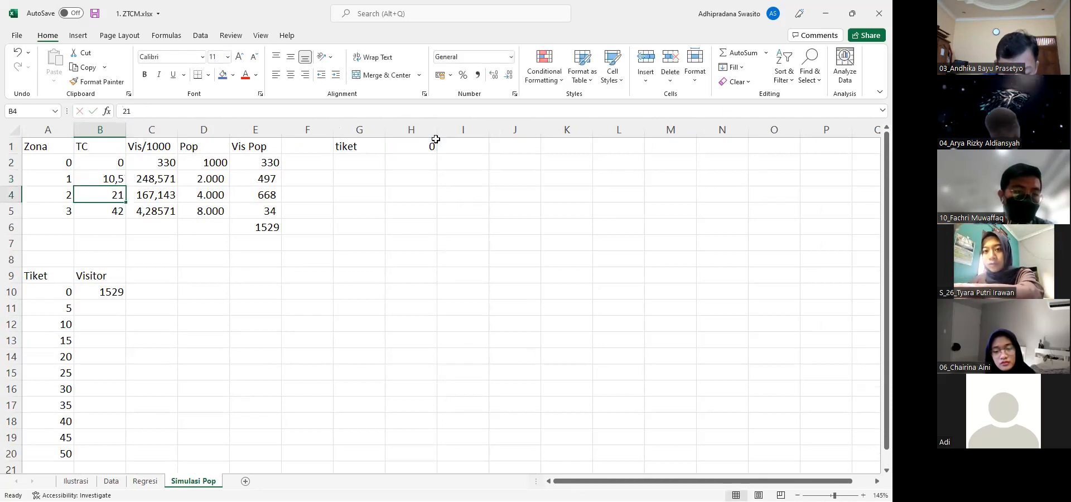
Add the ticket price to the travel costs of zones 2 and 3 with =21+H1 in B4 and =42+H1 in B5
key("F2")
key("Home")
type("=21")
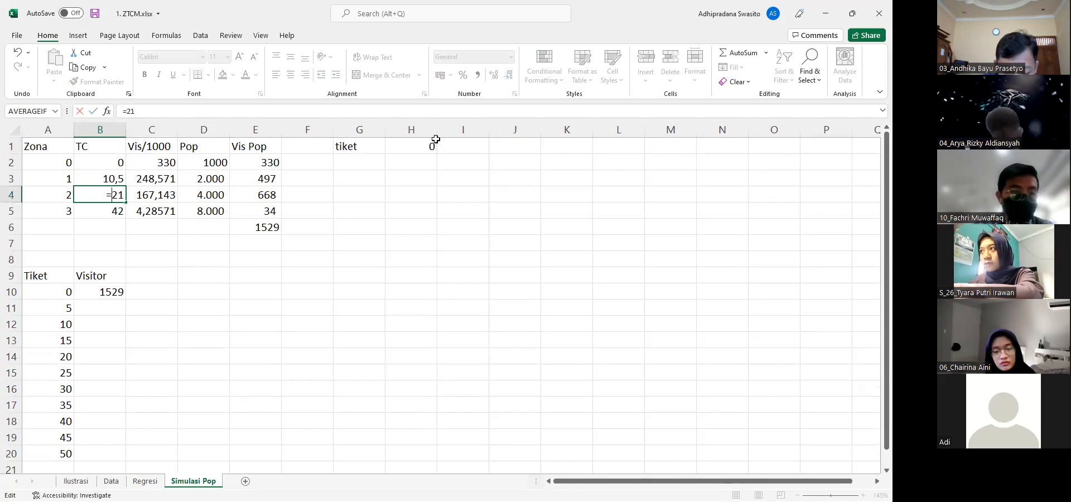
type("+")
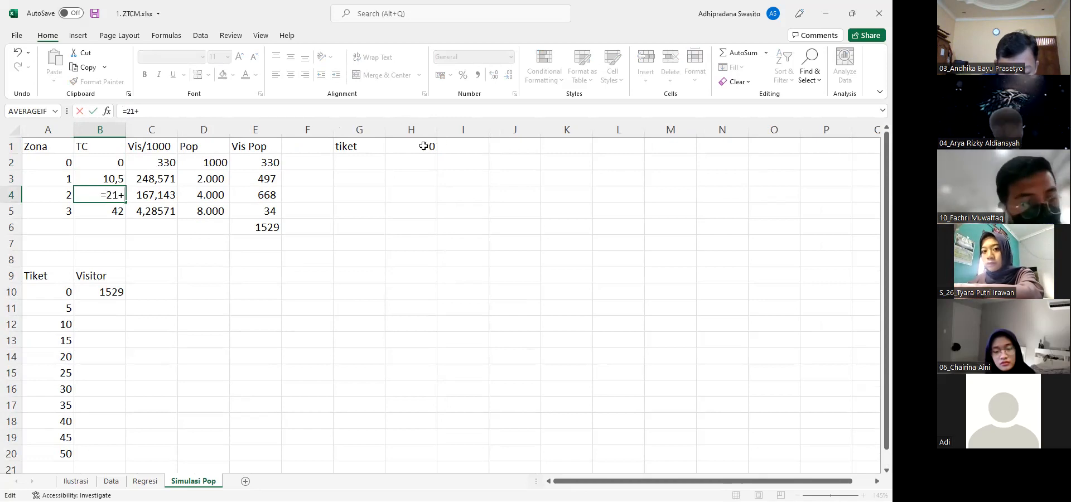
left_click(424, 146)
key("Return")
key("Home")
type("=")
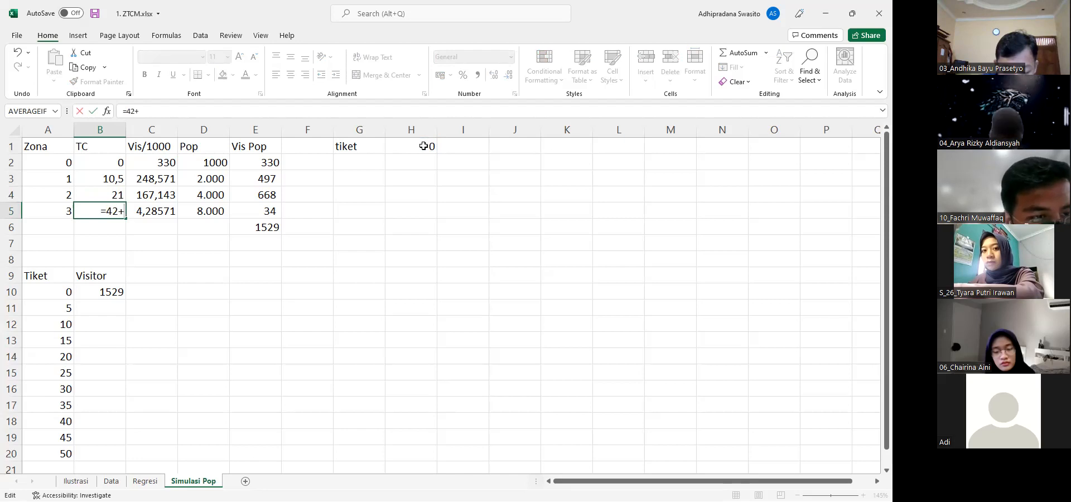
left_click(424, 147)
key("Return")
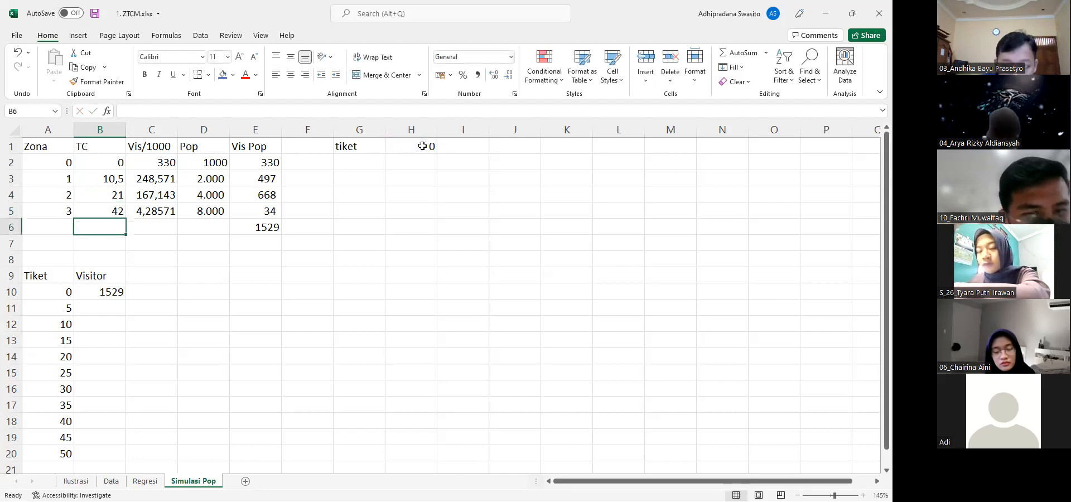
Review the travel cost formulas and set the ticket price in H1 to 5
key("Up")
key("Up")
key("Up")
key("Up")
key("Up")
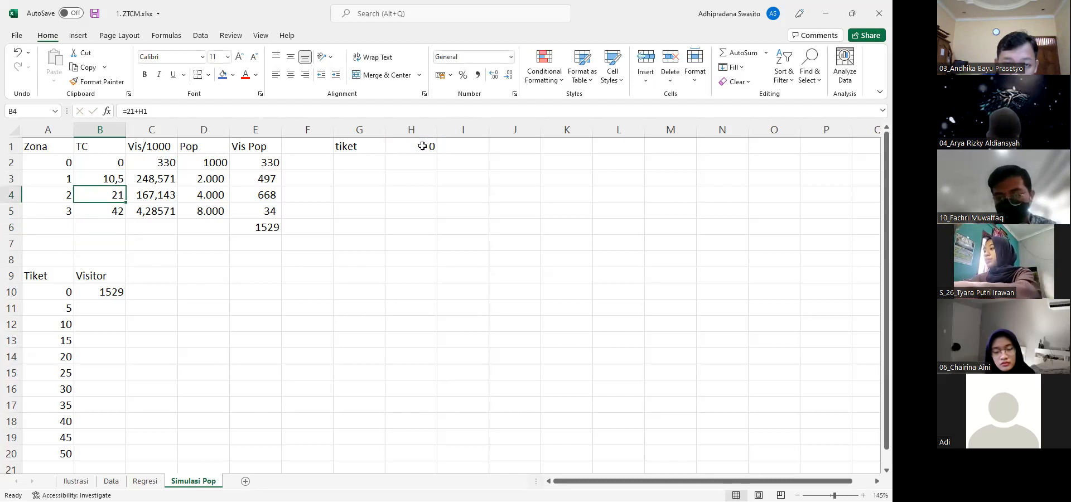
key("Right")
key("Right")
key("Right")
key("Right")
key("Right")
key("Right")
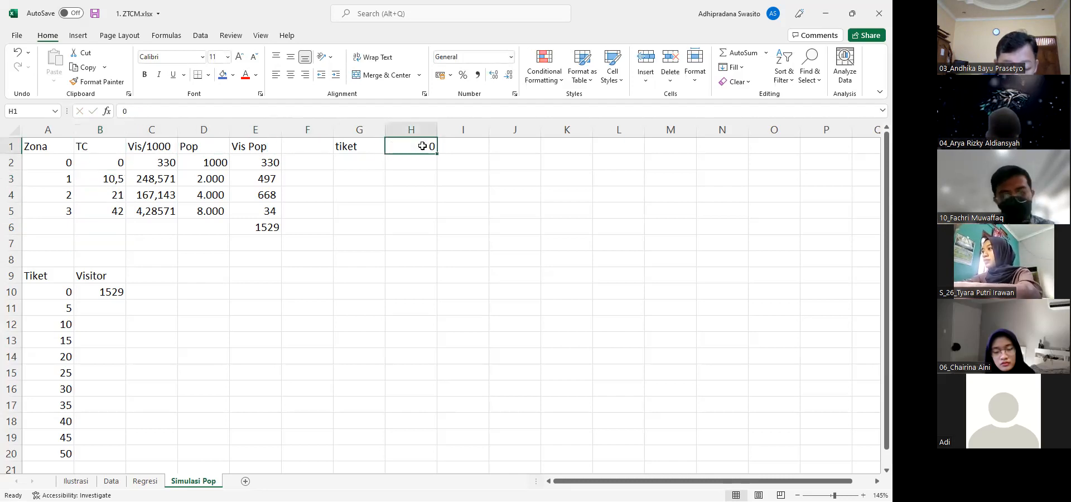
type("5")
key("Return")
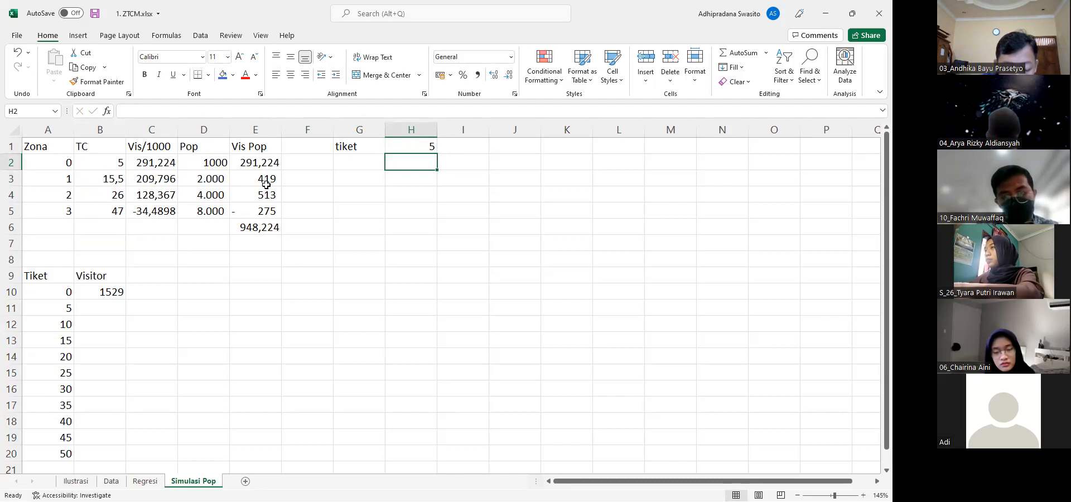
Copy the ROUNDDOWN visitor formula from E3 into E2 so zone 0's visitors are rounded down too
left_click(258, 207)
left_click(251, 164)
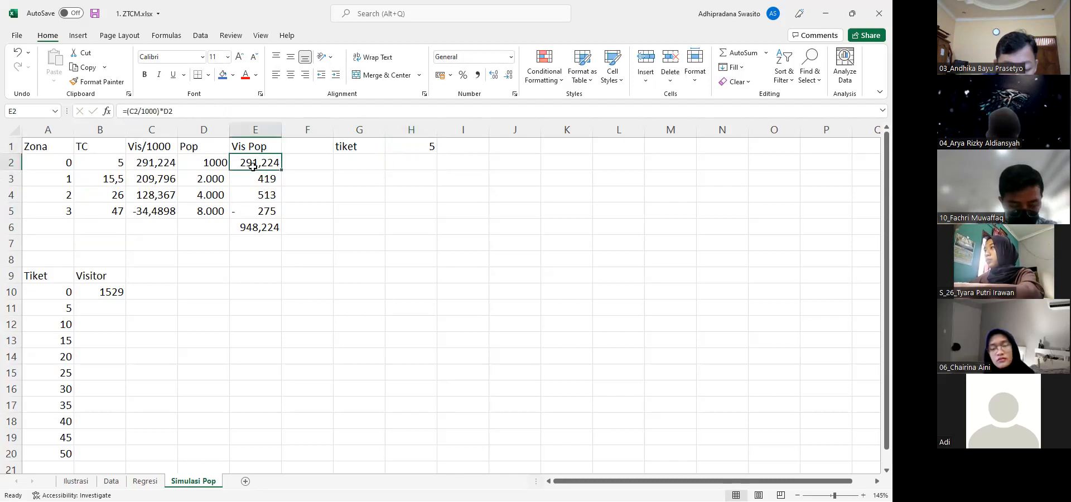
left_click(246, 177)
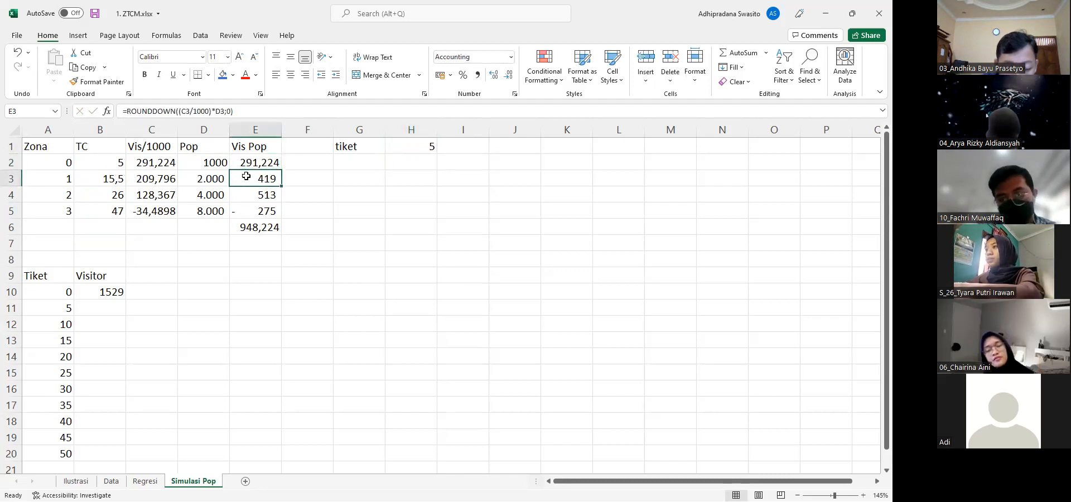
key("ctrl+c")
key("Up")
key("ctrl+v")
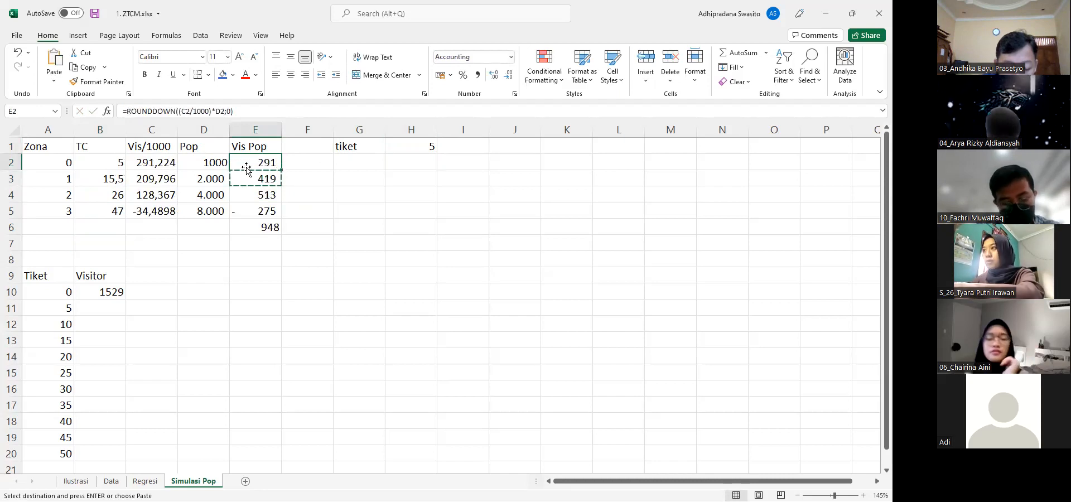
Prevent negative visitors in E2 by changing its formula to =MAX(0;ROUNDDOWN((C2/1000)*D2;0))
left_click(125, 113)
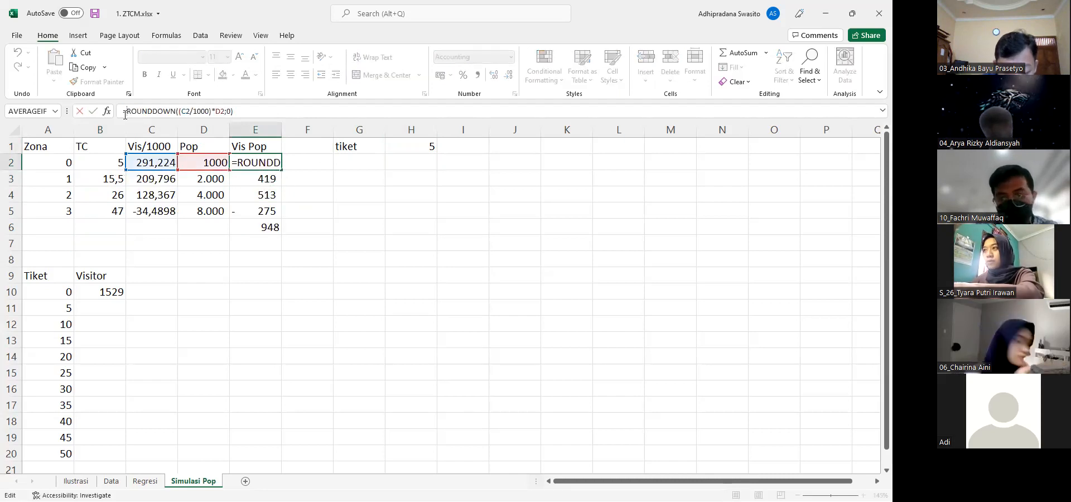
type("MAX(0")
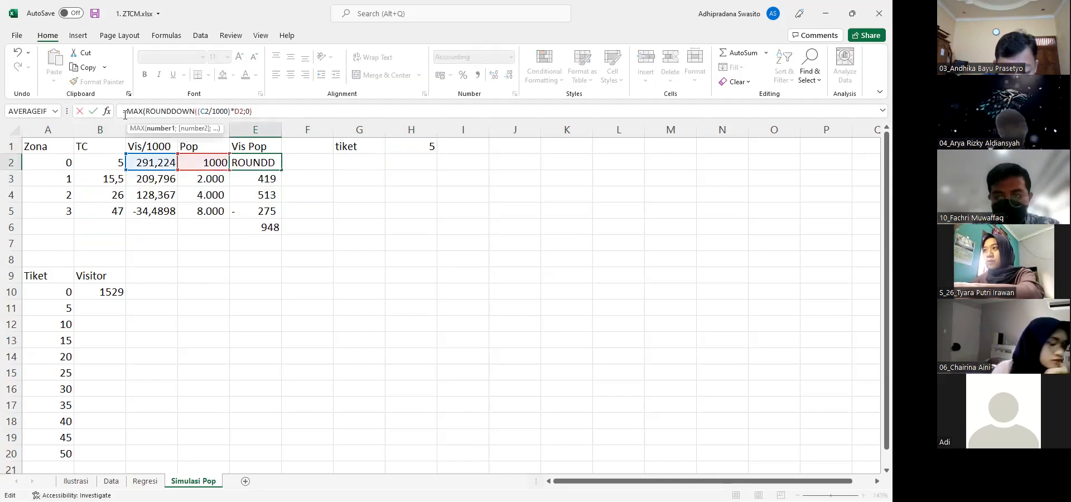
type(";")
key("End")
type(")")
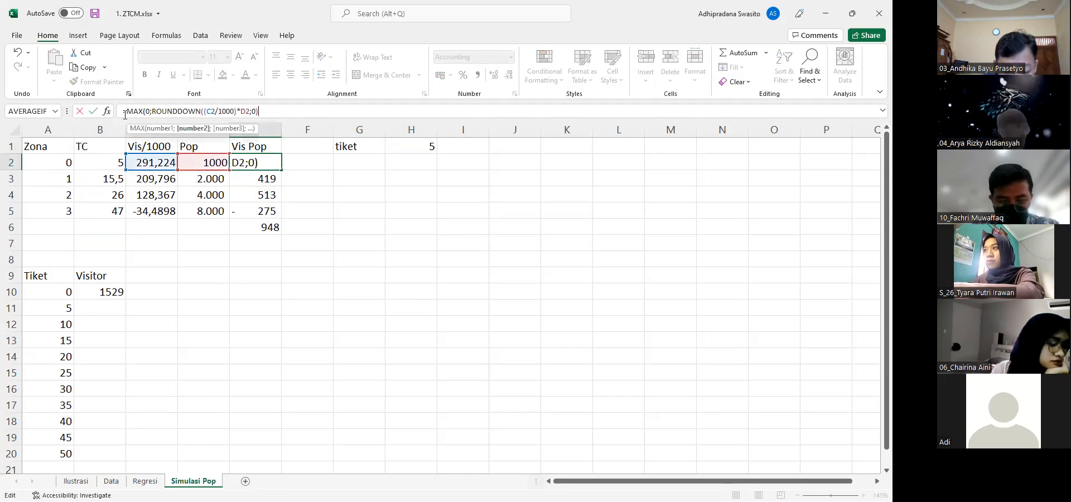
key("Return")
Copy the MAX formula from E2 to the other zones' visitor cells, E3 to E5
key("Up")
key("ctrl+c")
key("Down")
key("ctrl+v")
key("Down")
key("ctrl+v")
key("Down")
key("ctrl+v")
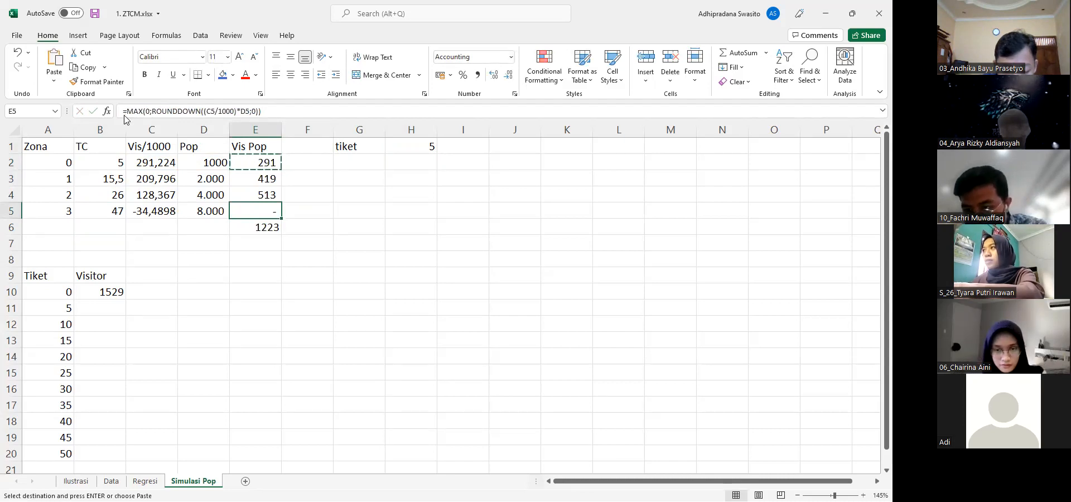
key("Escape")
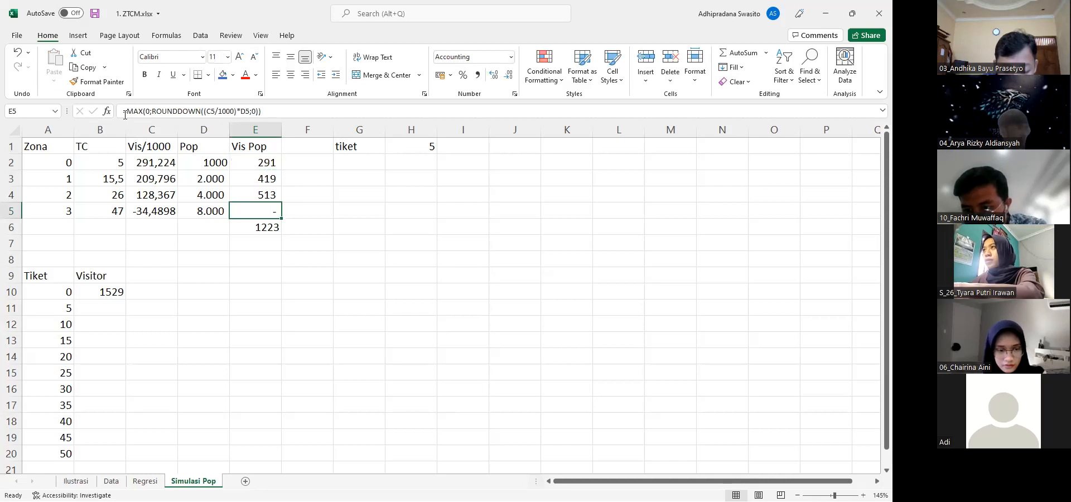
Enter 1223 in B11 as the visitors for ticket price 5
left_click(400, 147)
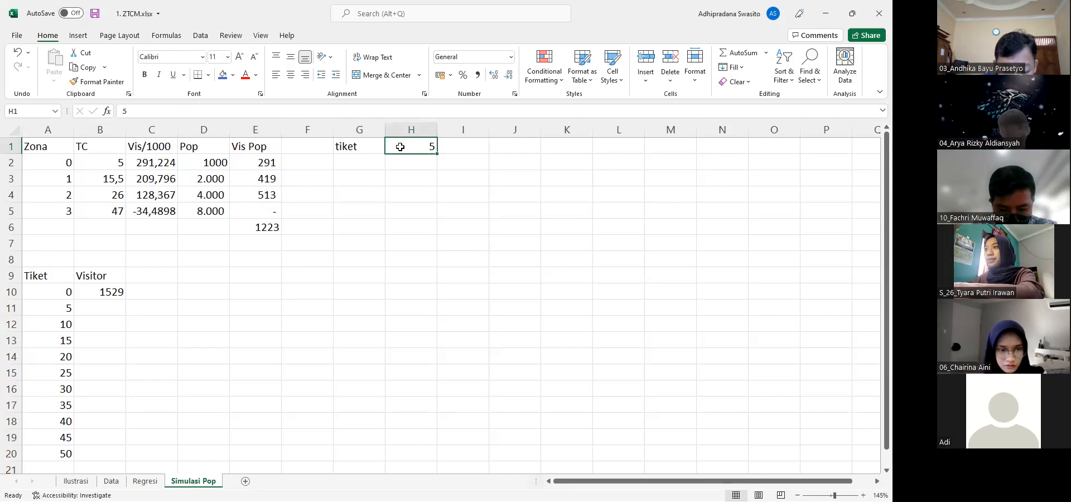
left_click(56, 206)
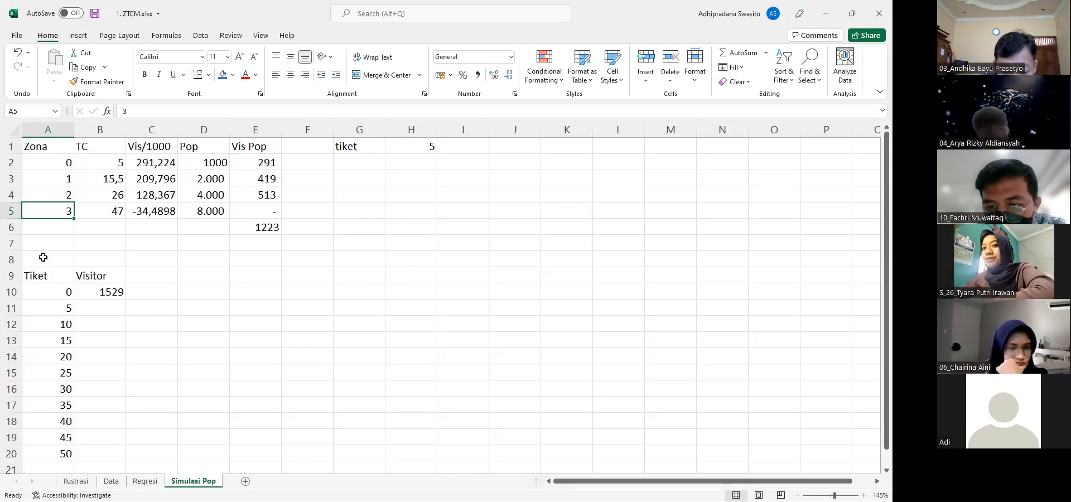
left_click(45, 307)
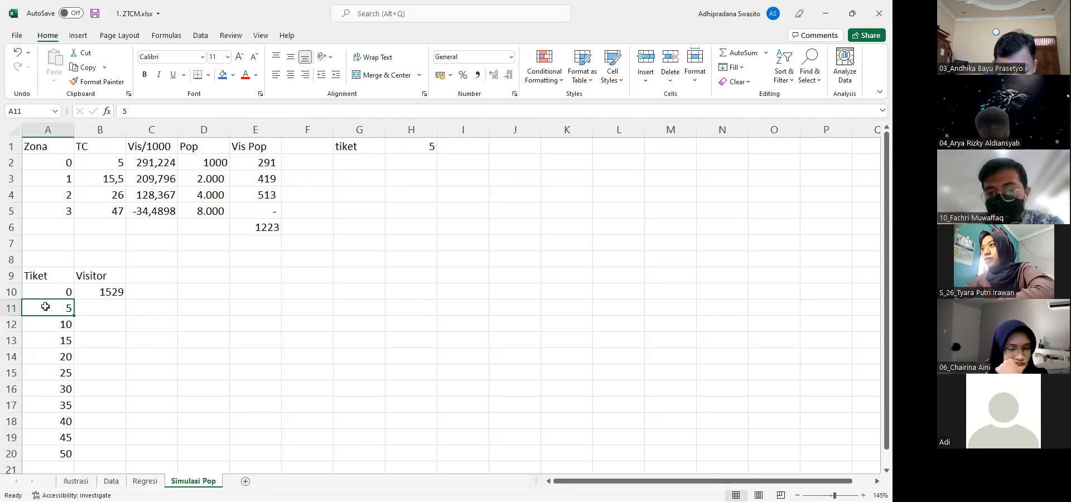
key("Right")
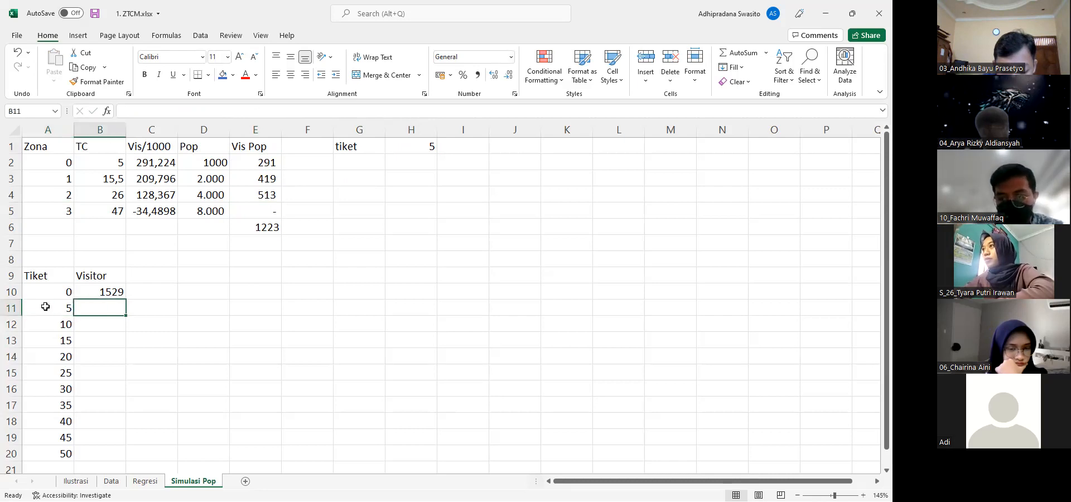
type("1223")
key("Return")
Format the Visitor cells B10 to B20 in comma style with a thousands separator
key("Up")
key("Up")
key("shift+Down")
key("shift+Down")
key("shift+Down")
key("shift+Down")
key("shift+Down")
key("shift+Down")
key("shift+Down")
key("shift+Down")
key("shift+Down")
key("shift+Down")
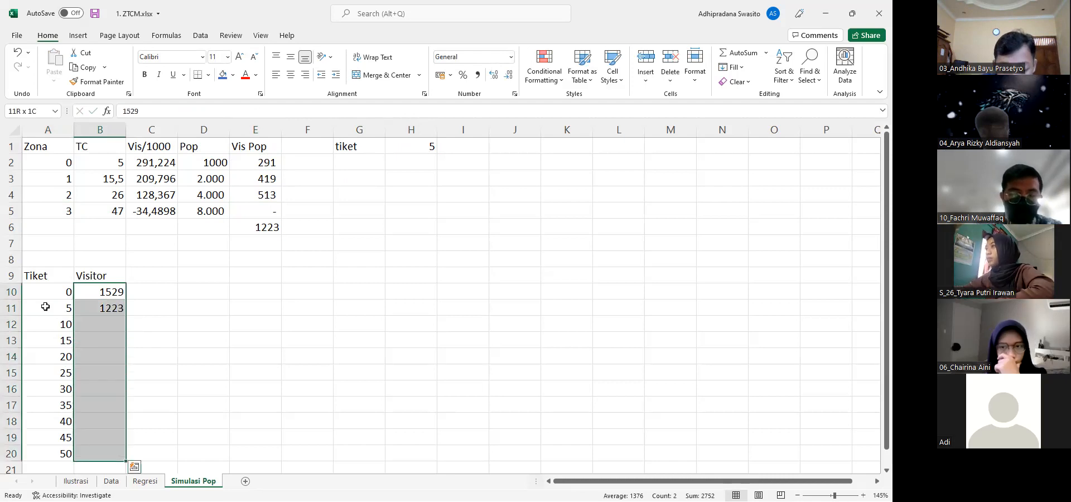
left_click(478, 75)
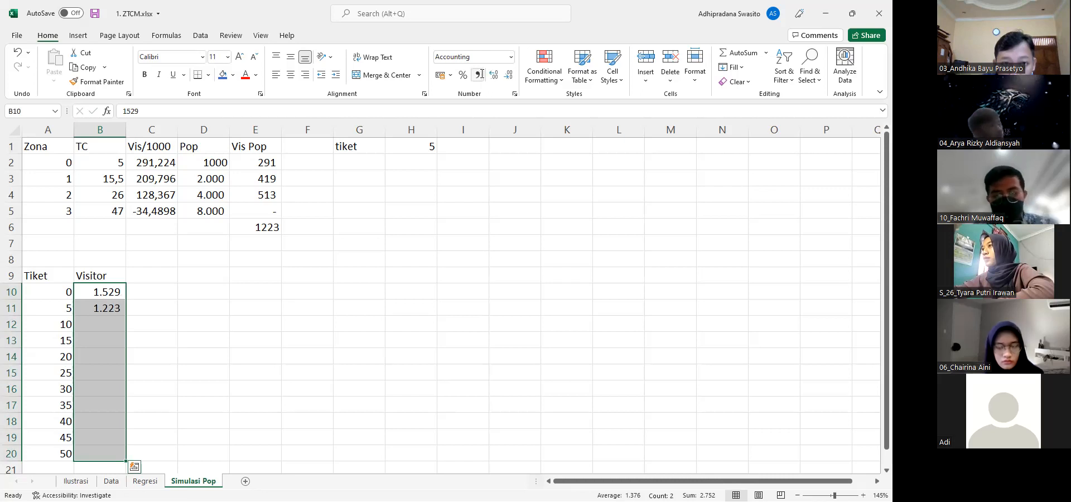
Set the ticket price in H1 to 10 and enter 952 as its visitors in B12
left_click(407, 142)
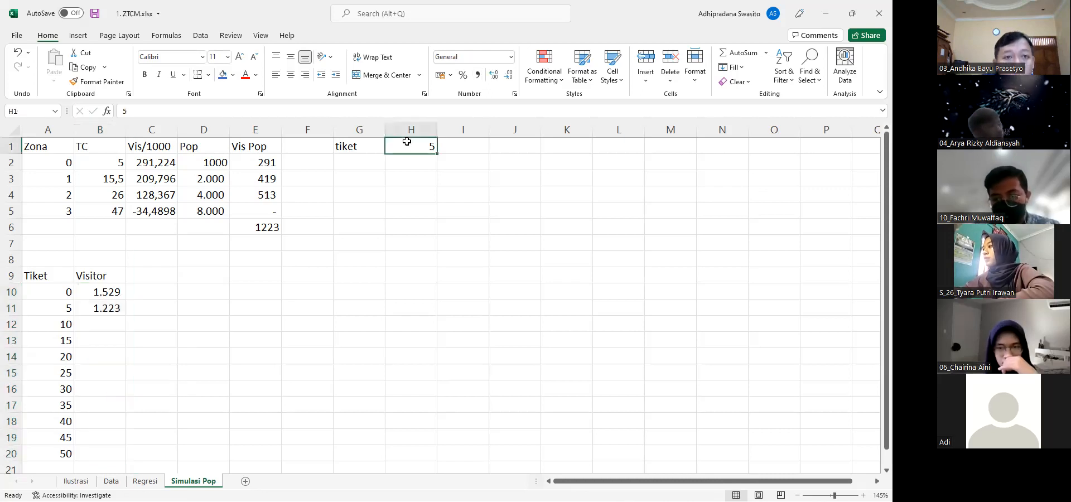
type("10")
key("Return")
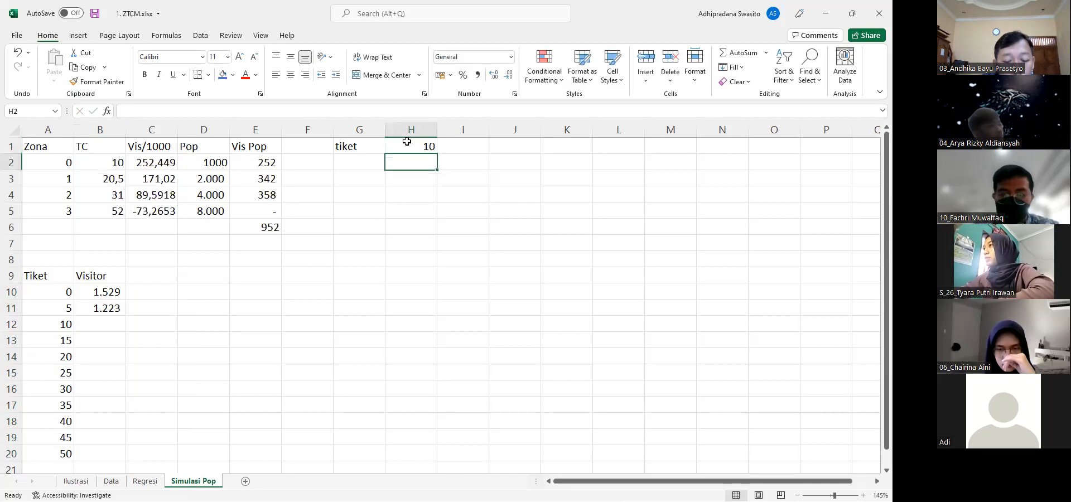
left_click(95, 329)
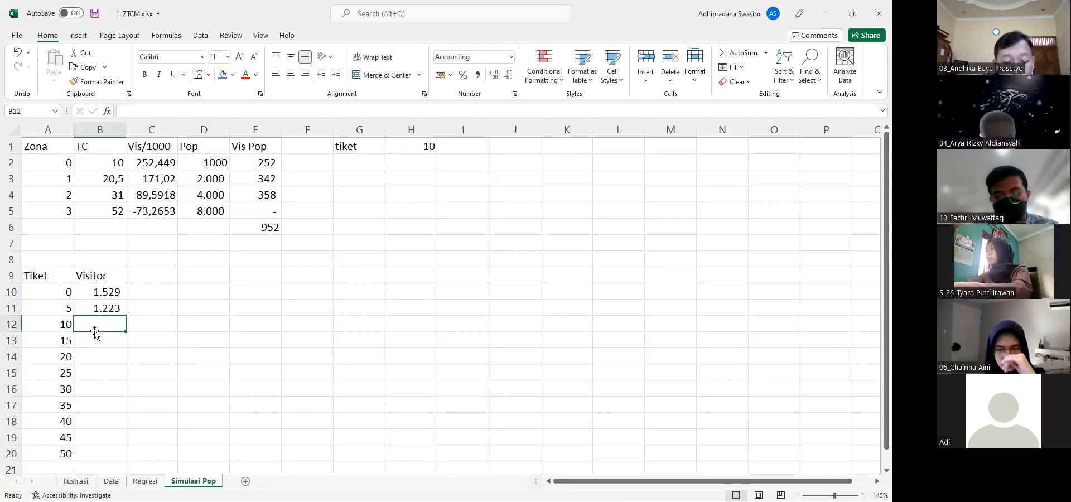
type("952")
key("Return")
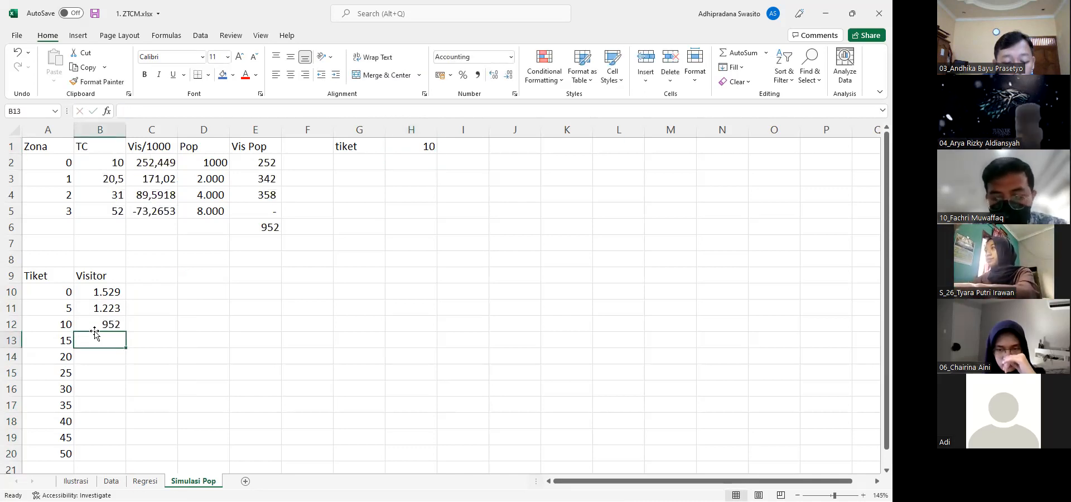
Set the ticket price in H1 to 15 and record 680 visitors in B13
left_click(421, 146)
type("15")
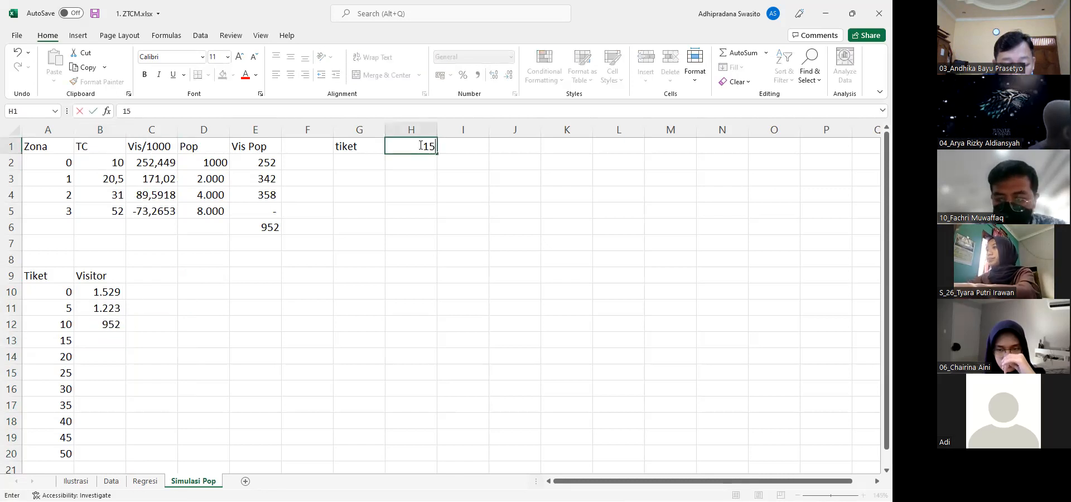
key("Return")
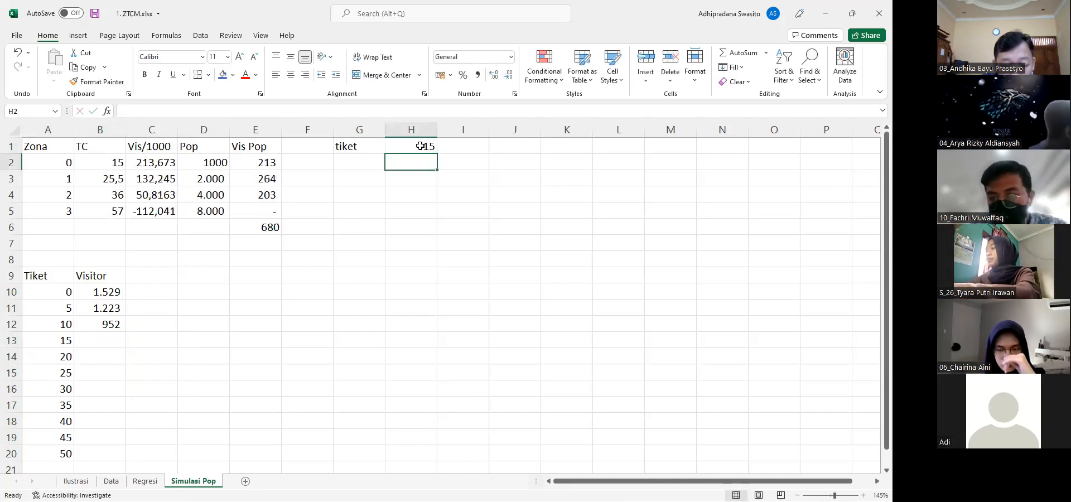
left_click(107, 336)
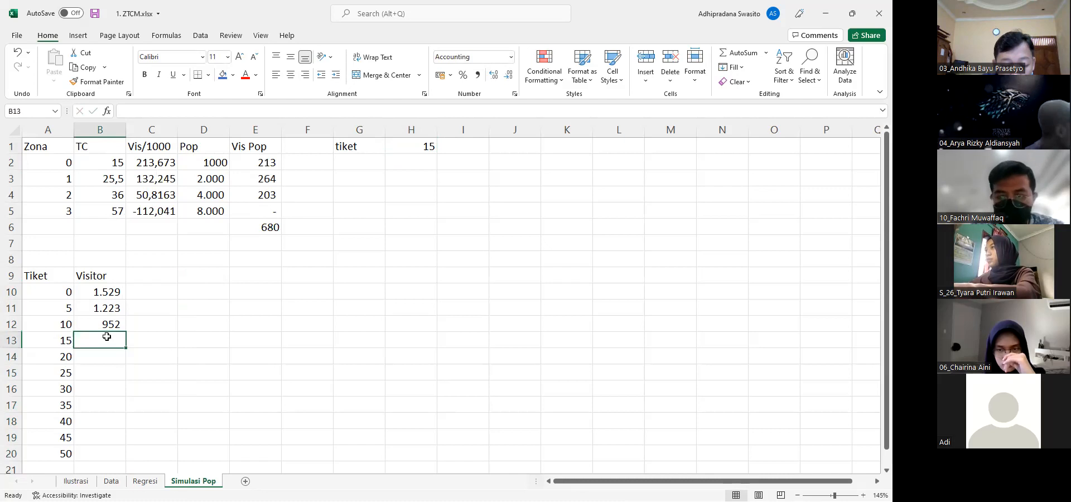
type("680")
key("Return")
Set the ticket price in H1 to 20 and record 408 visitors in B14
left_click(417, 147)
type("20")
key("Return")
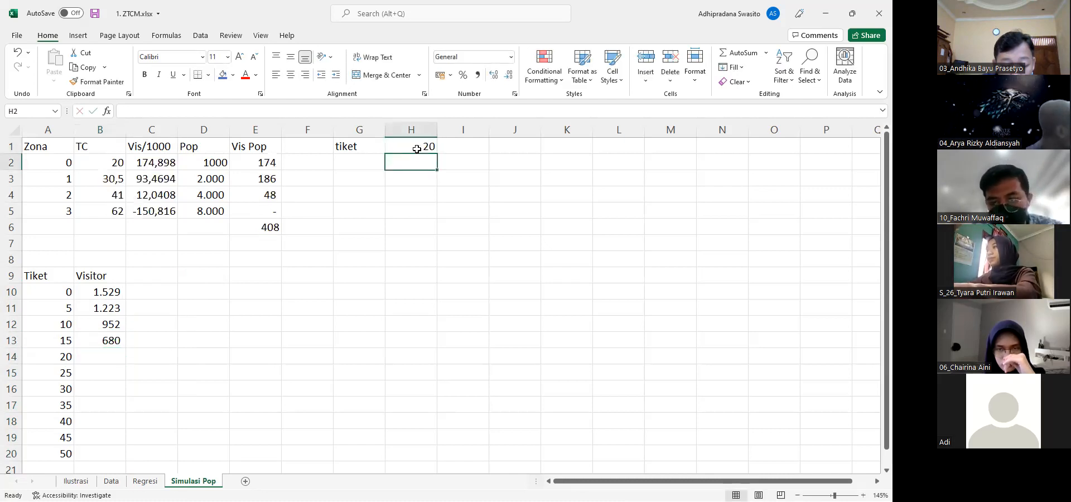
left_click(114, 355)
type("4")
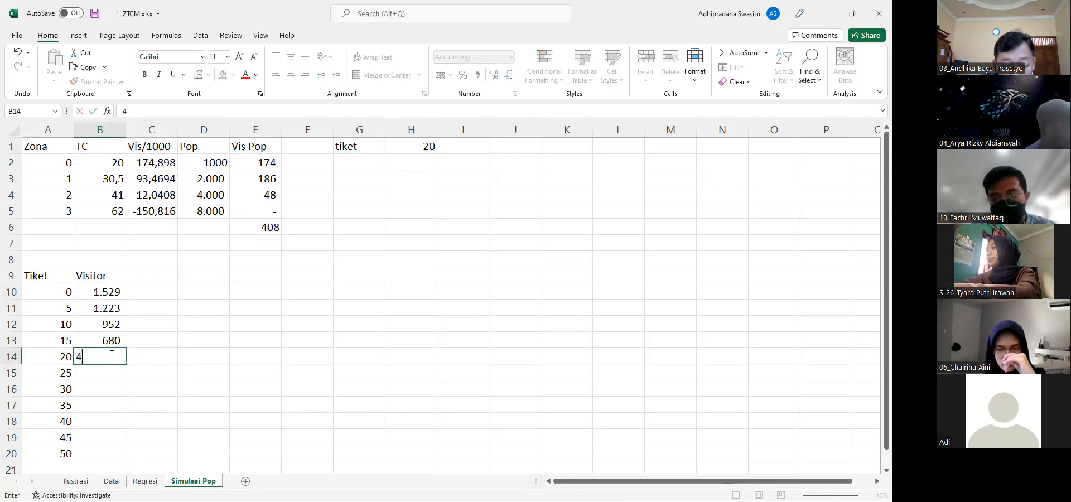
type("08")
key("Return")
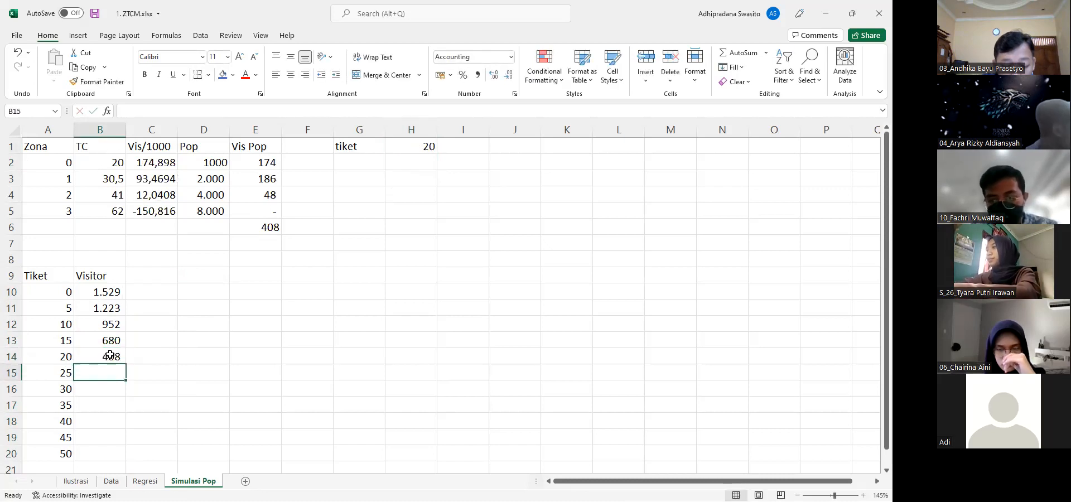
Set the ticket price in H1 to 25 and record 245 visitors in B15
left_click(409, 144)
type("25")
key("Return")
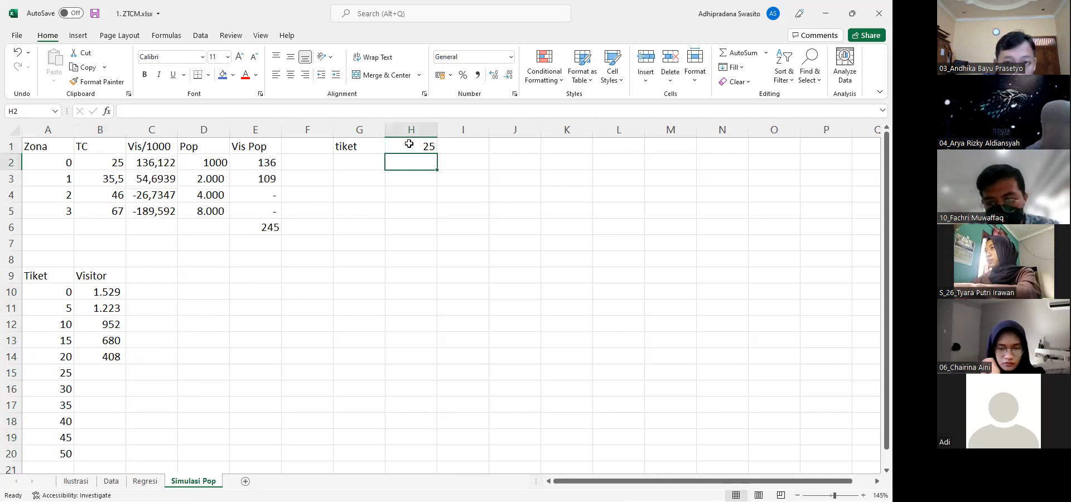
left_click(111, 374)
type("245")
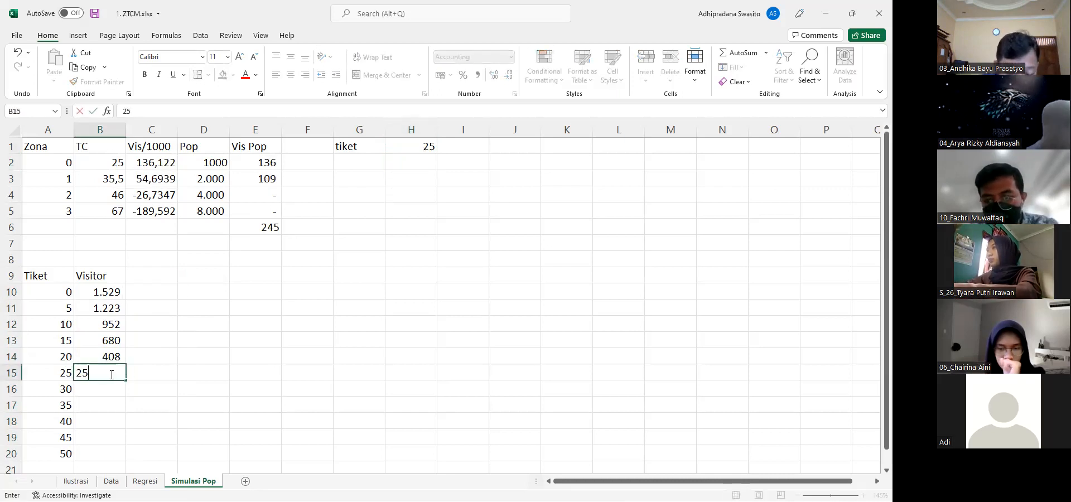
key("Return")
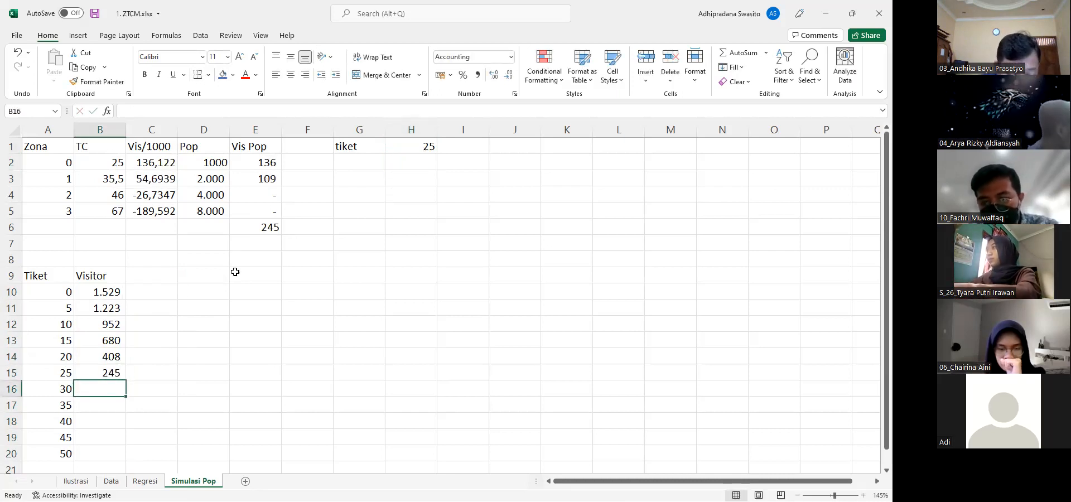
Set the ticket price in H1 to 30 and enter 120 as its visitors in B16
left_click(416, 149)
type("30")
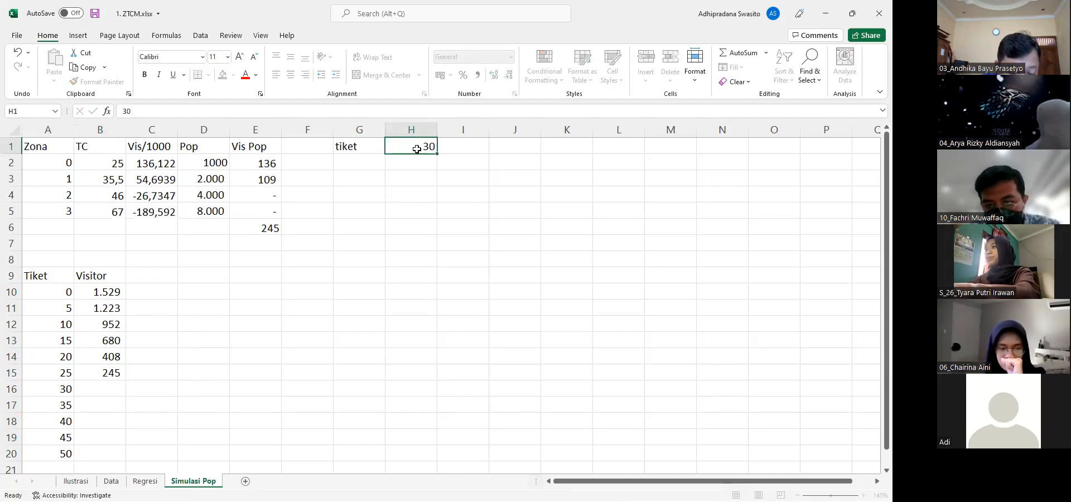
key("Return")
left_click(111, 394)
type("120")
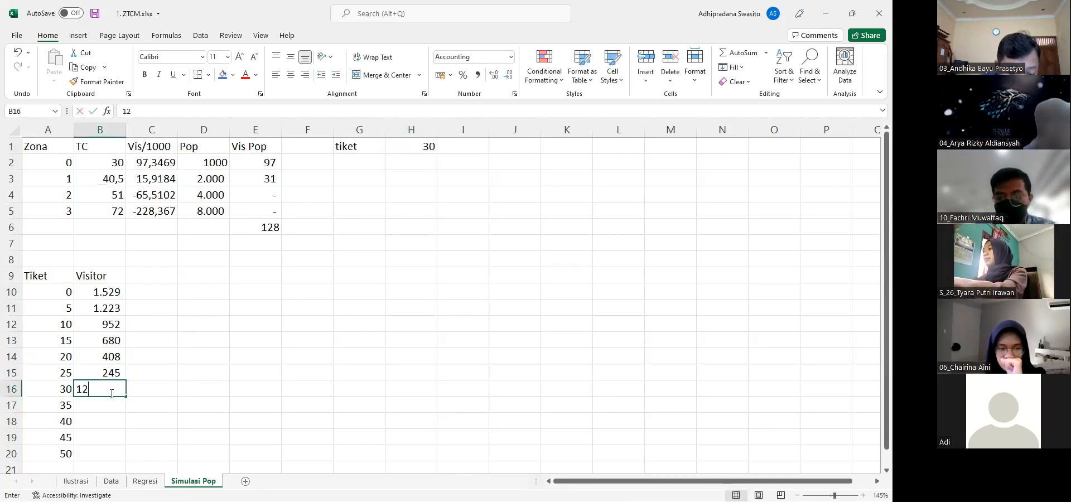
key("Return")
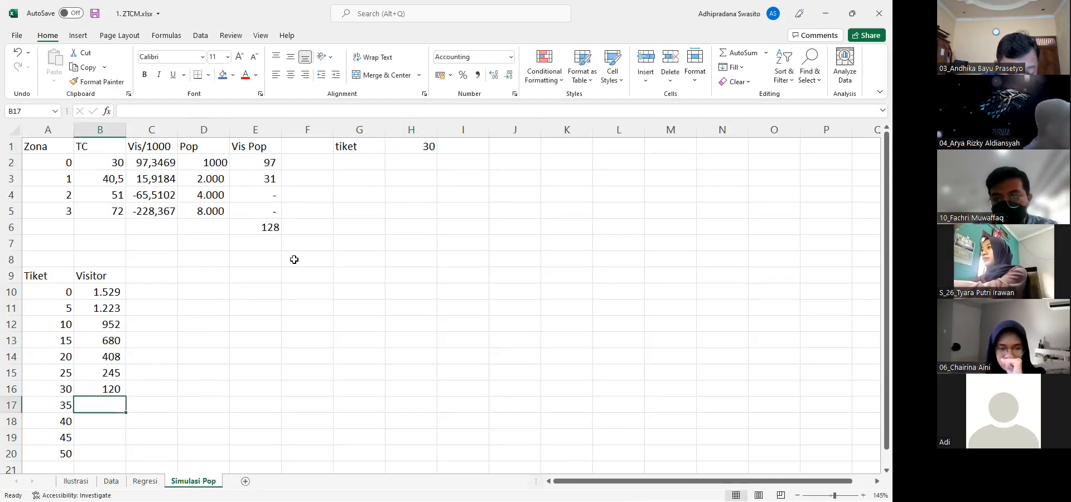
Set the ticket price in H1 to 35 and record 58 visitors in B17
left_click(410, 148)
type("35")
key("Return")
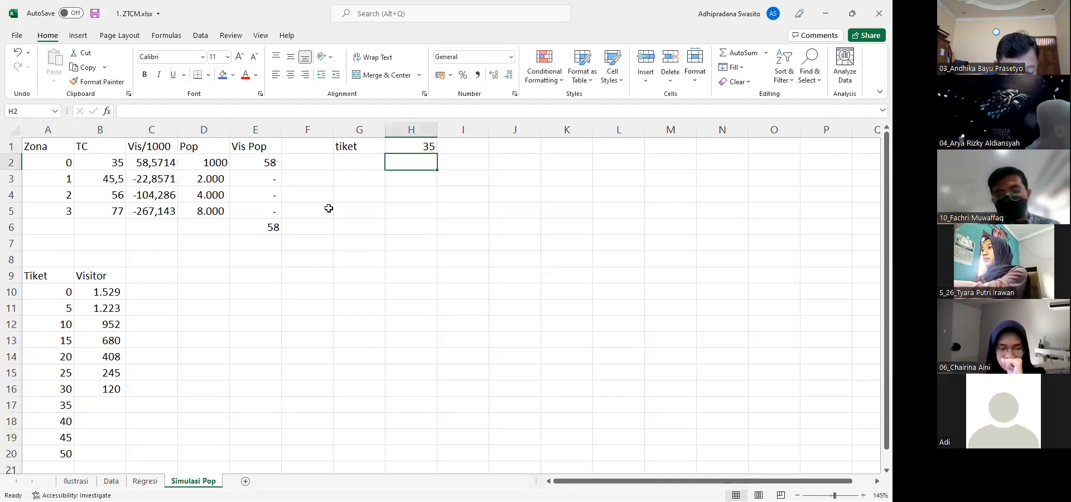
left_click(88, 409)
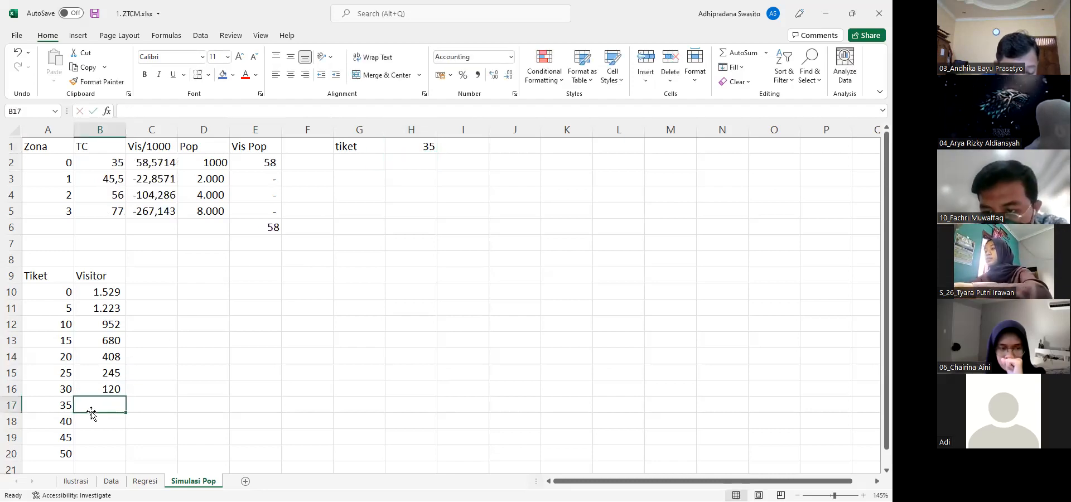
type("58")
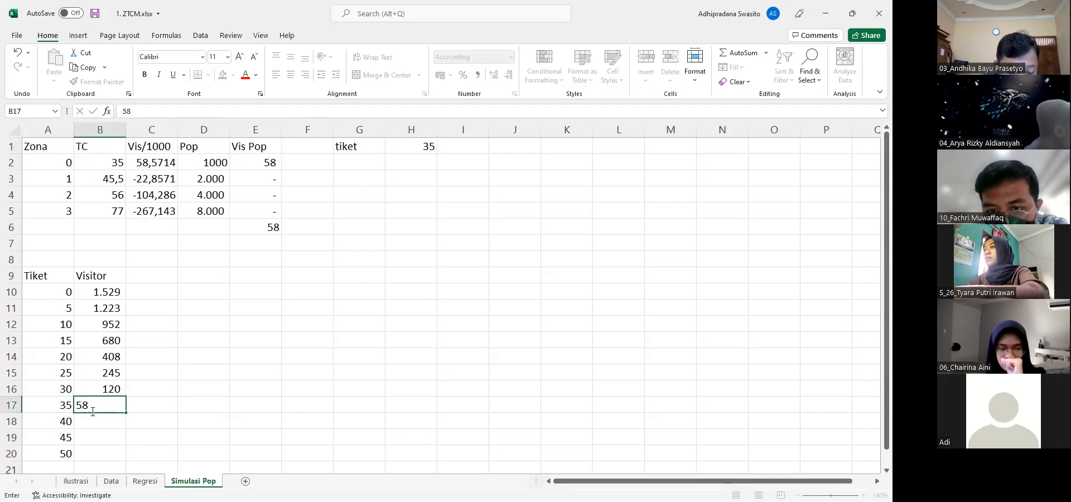
key("Return")
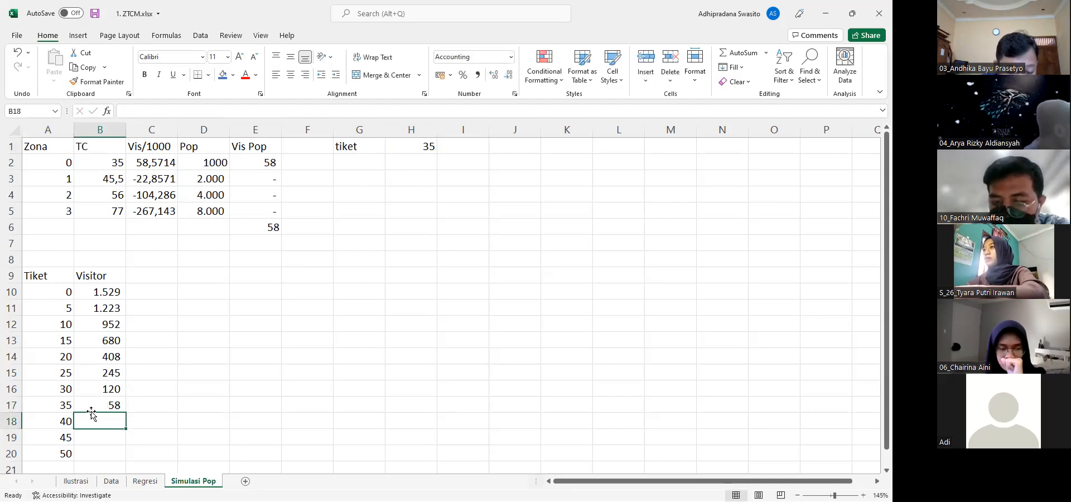
Set the ticket price in H1 to 40 and record 19 visitors in B18
left_click(415, 151)
type("40")
key("Return")
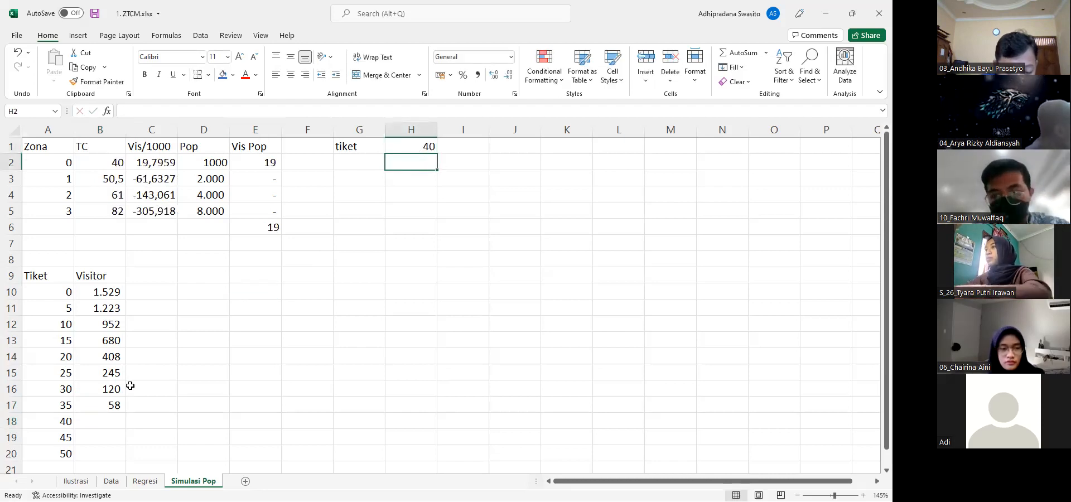
left_click(112, 418)
type("19")
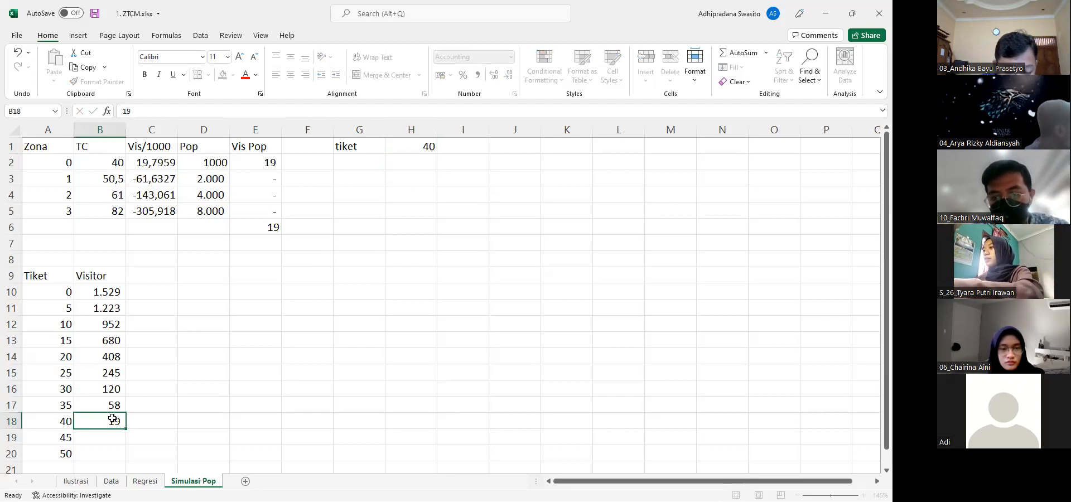
key("Return")
Find the lowest whole ticket price without visitors by testing 45, 44, 43 and 42 in H1, leaving it at 43
left_click(416, 144)
type("45")
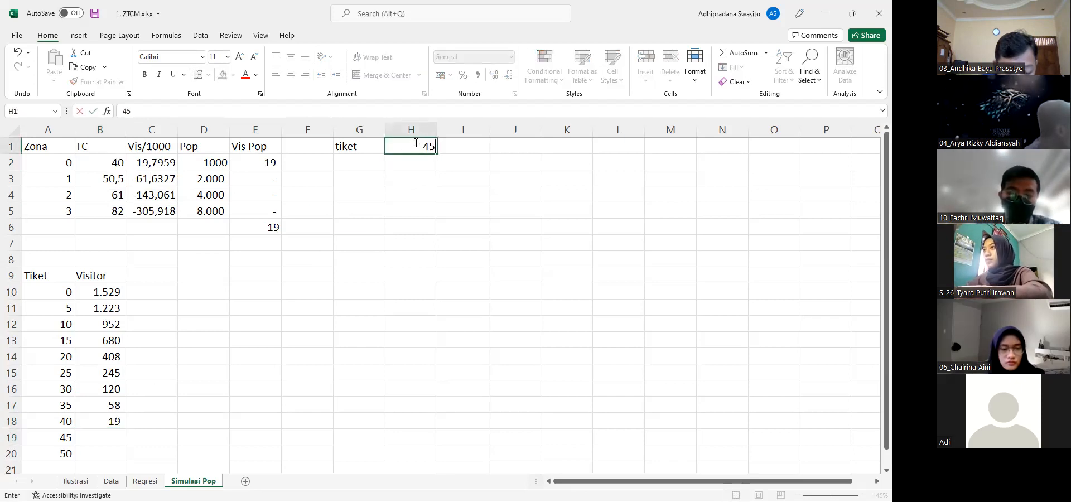
key("Return")
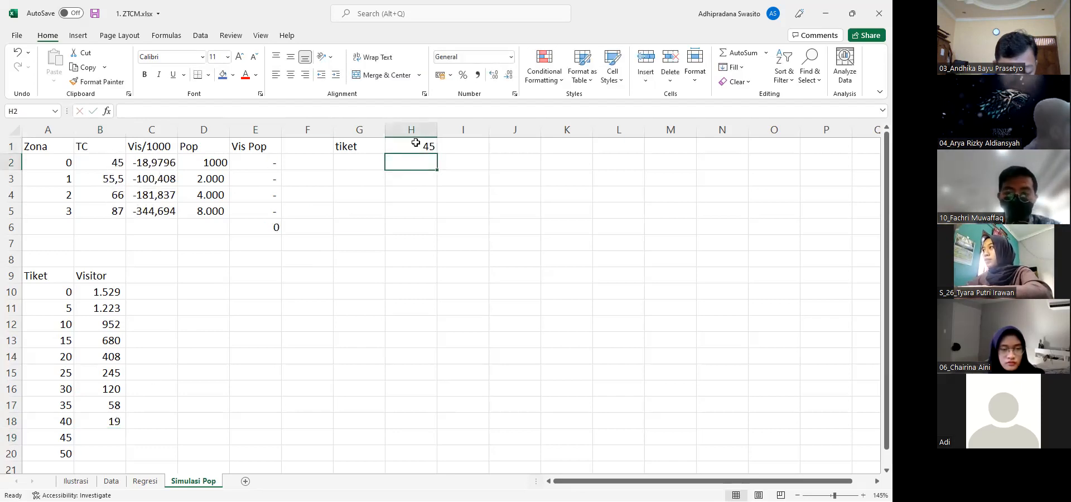
left_click(422, 143)
type("44")
key("Return")
left_click(423, 143)
type("43")
key("Return")
left_click(422, 143)
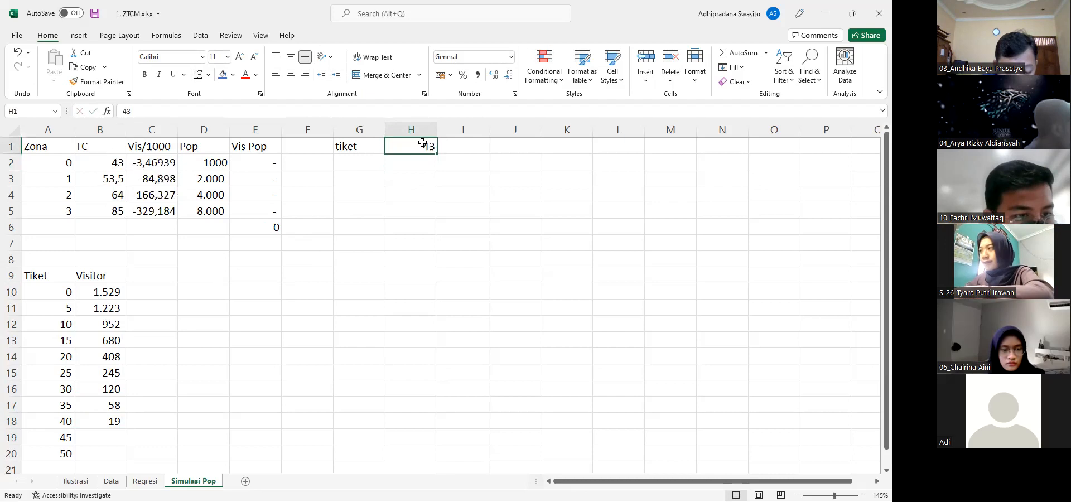
type("43")
key("Return")
left_click(423, 142)
type("42")
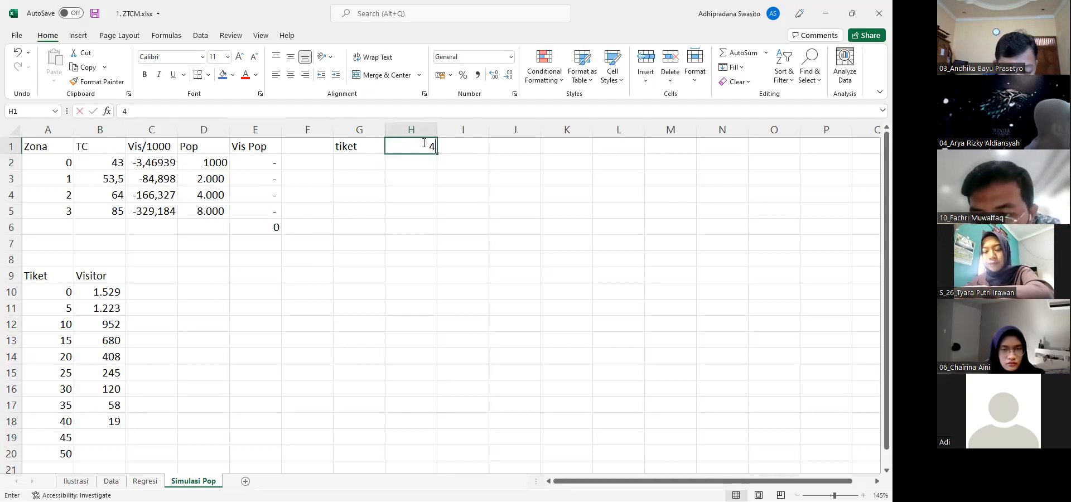
key("Return")
left_click(422, 143)
type("43")
key("Return")
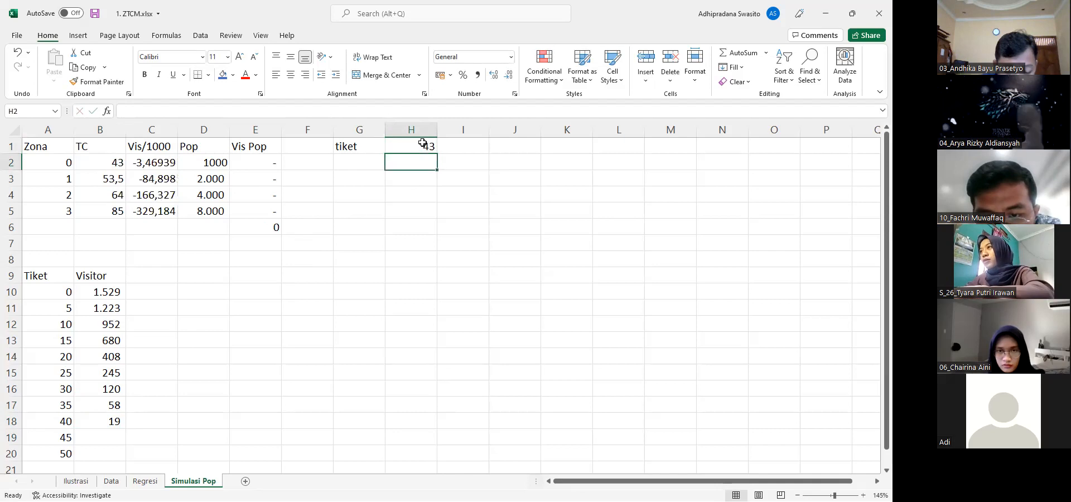
End the demand table at ticket price 43 in A19 with 0 visitors in B19, and clear the ticket price in A20
left_click(64, 436)
key("BackSpace")
type("3")
key("Tab")
type("0")
key("Down")
key("Left")
key("Delete")
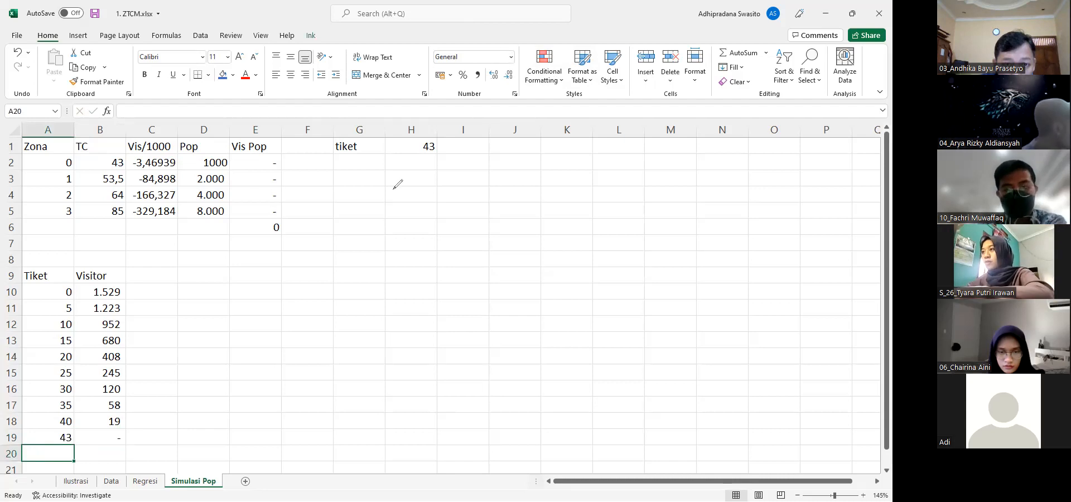
Sketch two ink axes labelled T and V beside the table, with origin 0 and points marked at 43 and 1529
left_click_drag(392, 197, 538, 313)
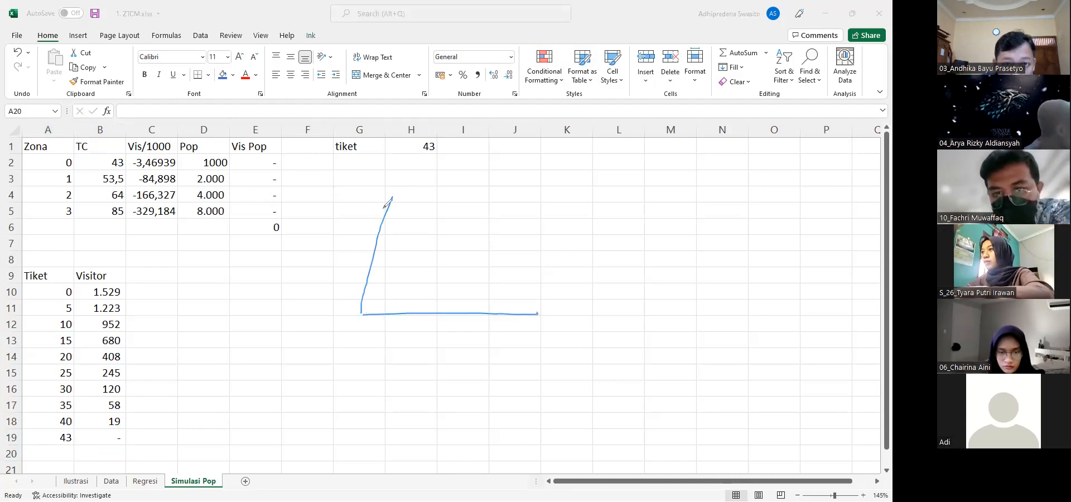
left_click_drag(519, 316, 513, 317)
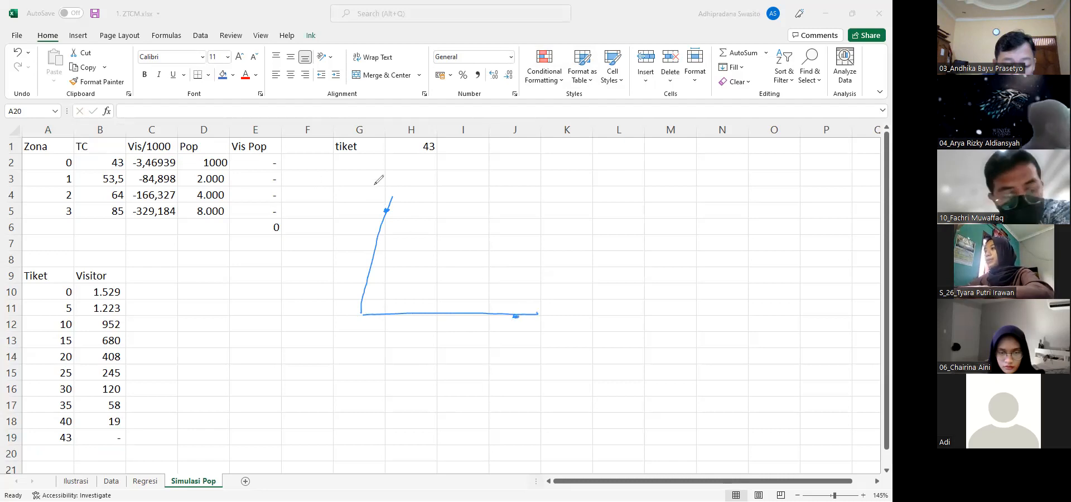
left_click_drag(363, 180, 384, 177)
left_click_drag(372, 179, 358, 209)
left_click_drag(356, 202, 366, 212)
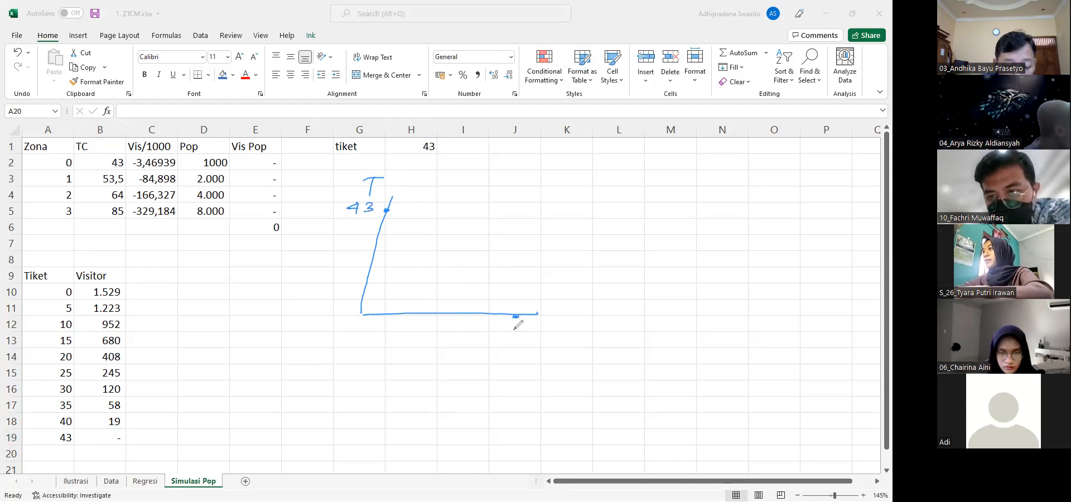
left_click_drag(526, 326, 548, 323)
left_click_drag(357, 327, 354, 327)
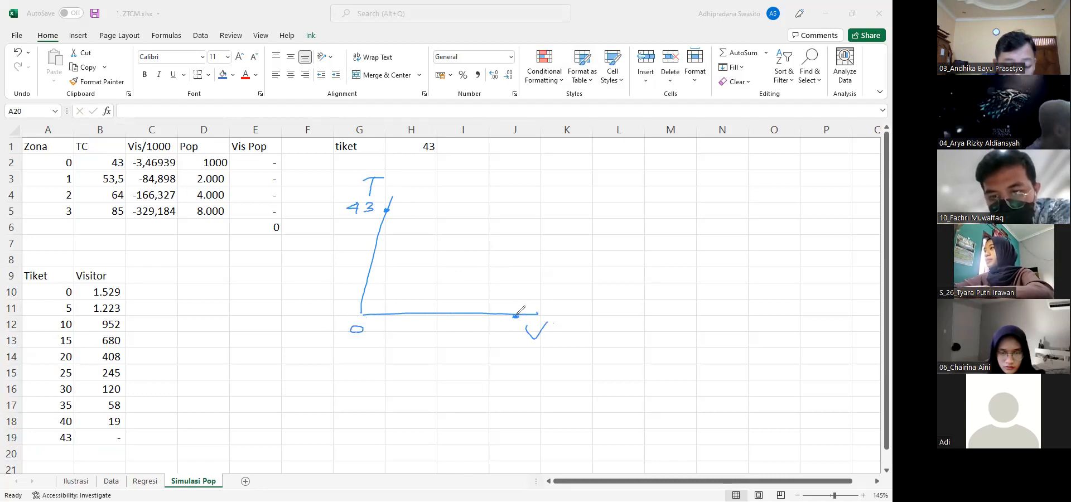
mouse_move(493, 337)
left_mouse_down()
mouse_move(492, 346)
mouse_move(526, 342)
left_mouse_up()
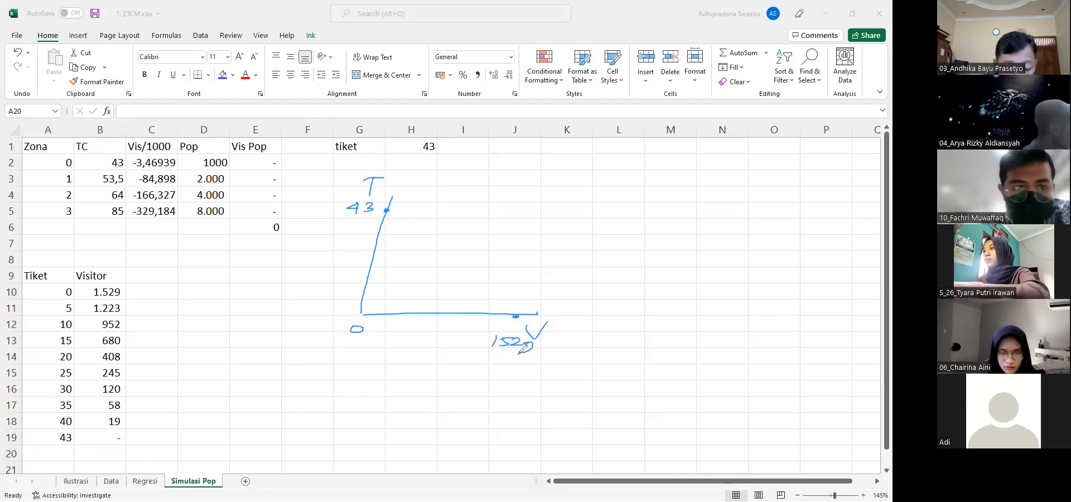
Draw a dotted ink demand line from the 43 point on the T axis to the 1529 point on the V axis
left_click(394, 212)
left_click(400, 220)
left_click(406, 227)
left_click(414, 231)
left_click(420, 235)
left_click(429, 241)
left_click(437, 247)
left_click(445, 253)
left_click(450, 260)
left_click(457, 266)
left_click(464, 271)
left_click(475, 279)
left_click(481, 287)
left_click(490, 291)
left_click(497, 297)
left_click(508, 302)
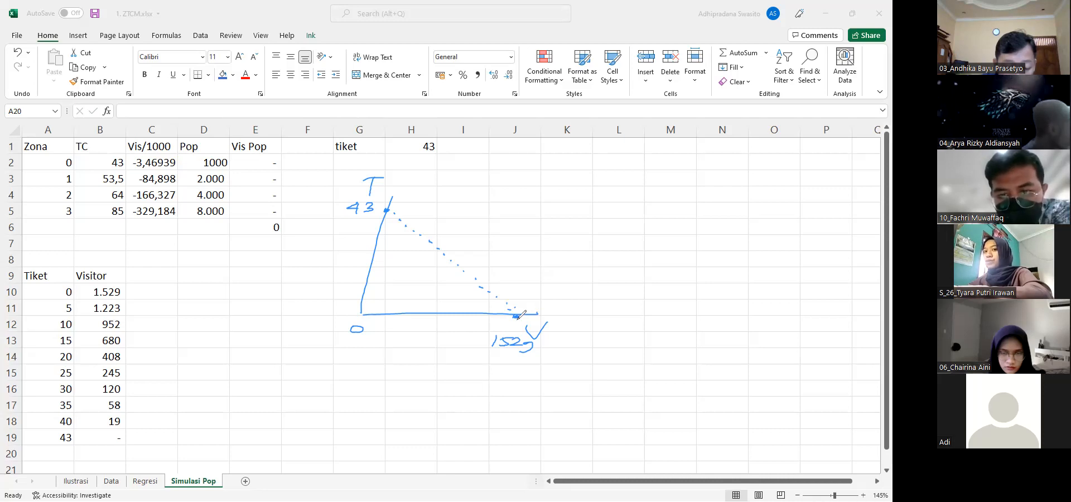
Draw an ink arrow from the dotted demand line and label it SK
mouse_move(403, 239)
left_mouse_down()
mouse_move(499, 216)
mouse_move(492, 223)
left_mouse_up()
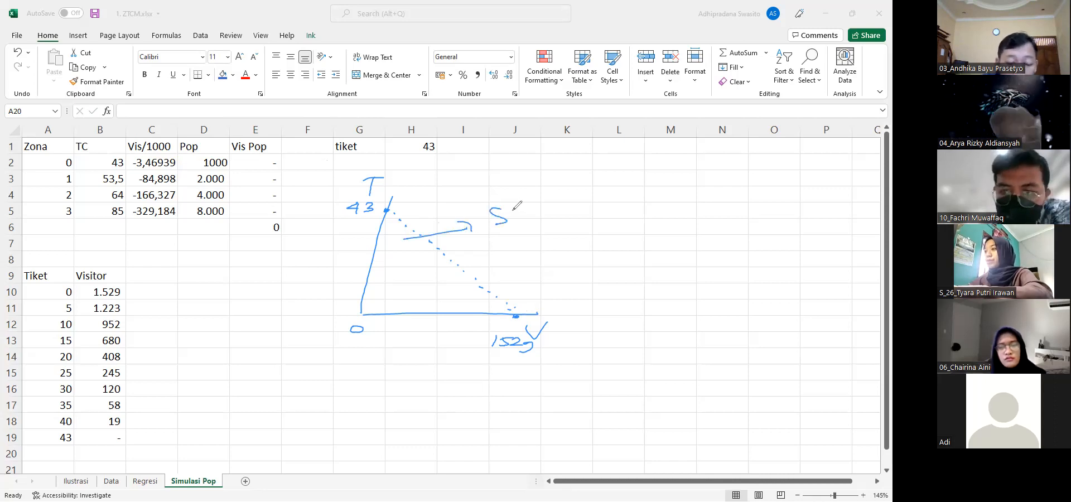
left_click_drag(513, 208, 513, 225)
mouse_move(533, 207)
left_mouse_down()
mouse_move(516, 218)
mouse_move(537, 226)
left_mouse_up()
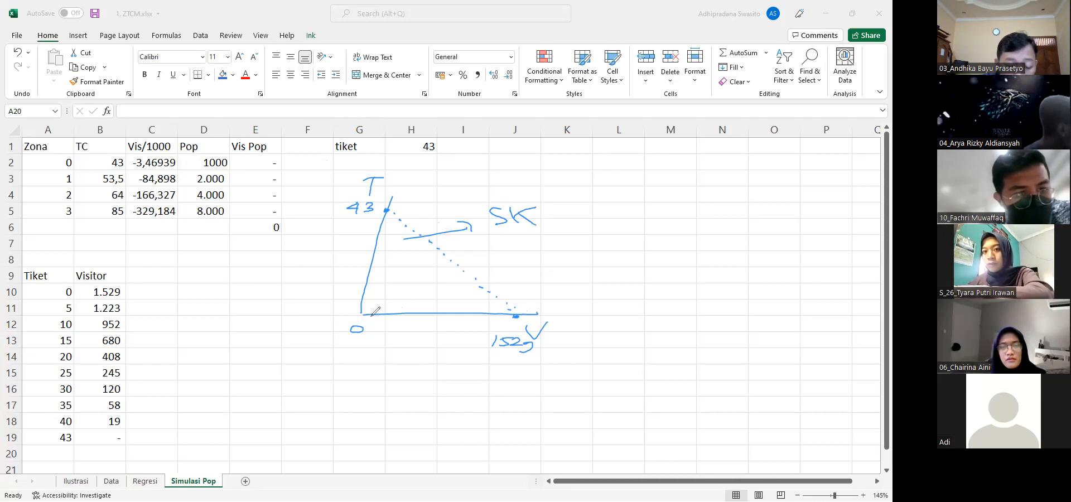
Trace the V axis from the origin to the 1529 point, add a parallel ink line above it, and erase all ink
left_click_drag(369, 315, 512, 314)
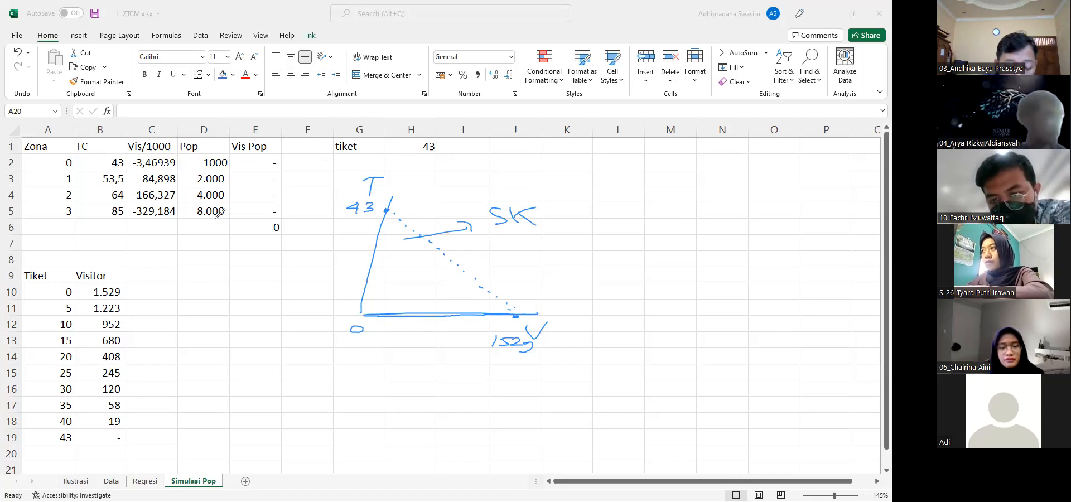
left_click_drag(362, 304, 500, 300)
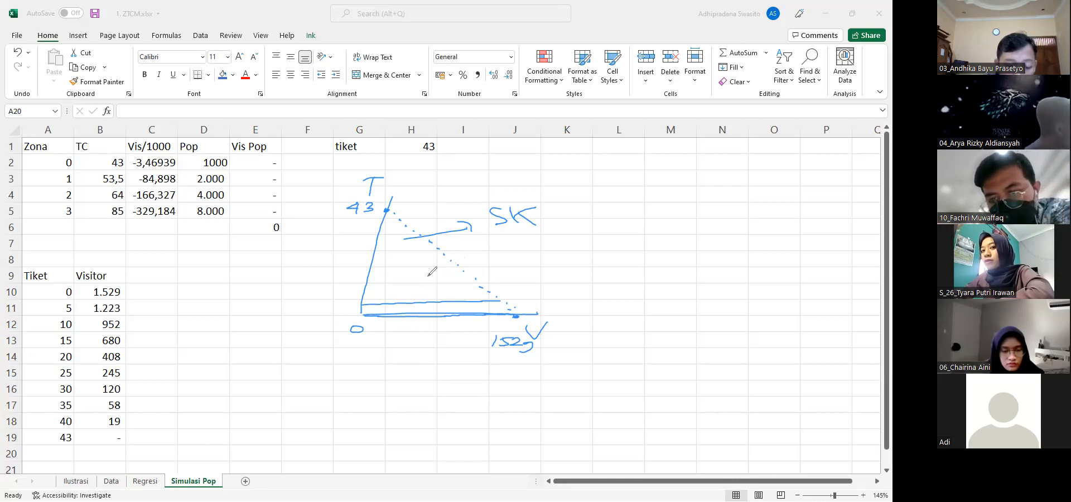
left_click(587, 107)
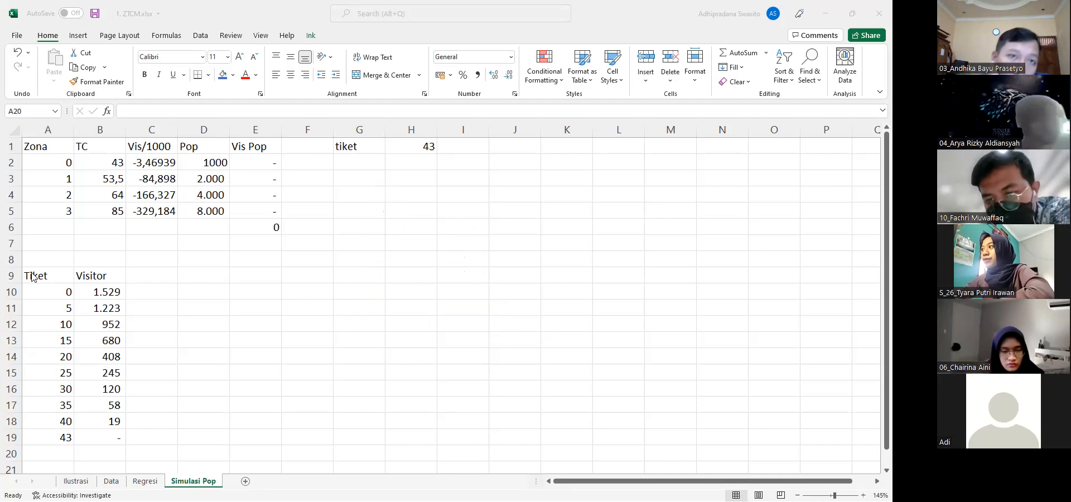
Insert the recommended Scatter chart from the Tiket and Visitor table A9:B19 and move it slightly up beside the table
key("Up")
key("Up")
key("Up")
key("Up")
key("Up")
key("Up")
key("Up")
key("Up")
key("Up")
key("Up")
key("Up")
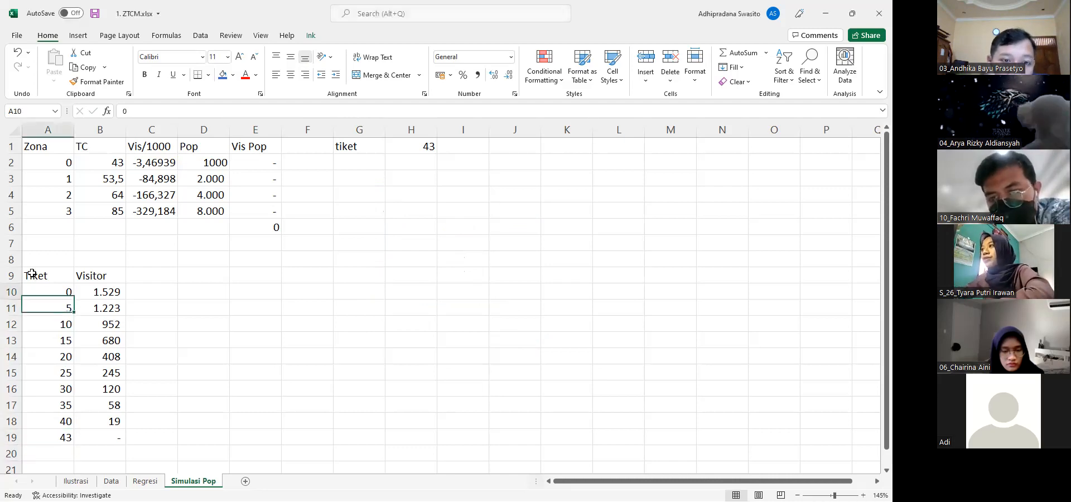
key("shift+Right")
key("shift+Down")
key("shift+Down")
key("shift+Down")
key("shift+Down")
key("shift+Down")
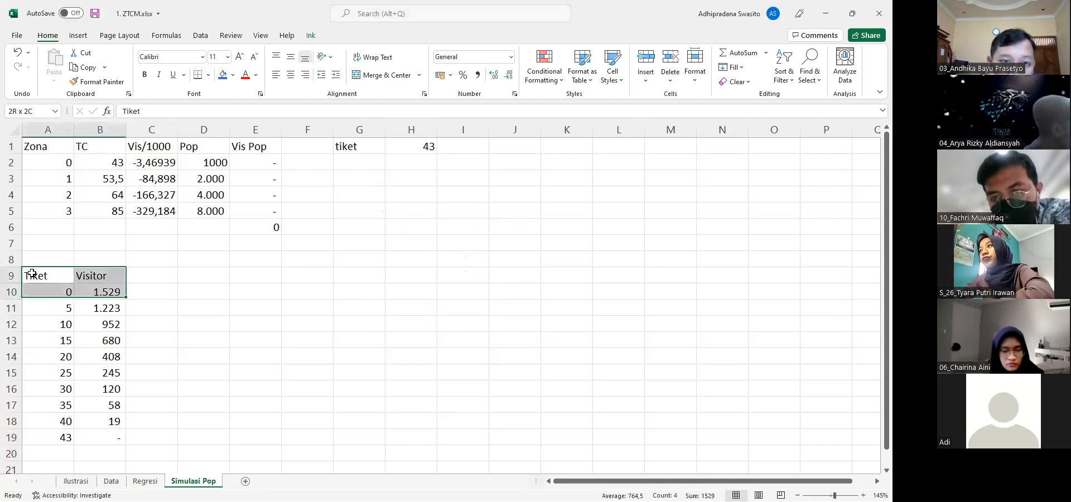
key("shift+Down")
key("shift+Down")
key("shift+Down")
key("shift+Down")
key("shift+Down")
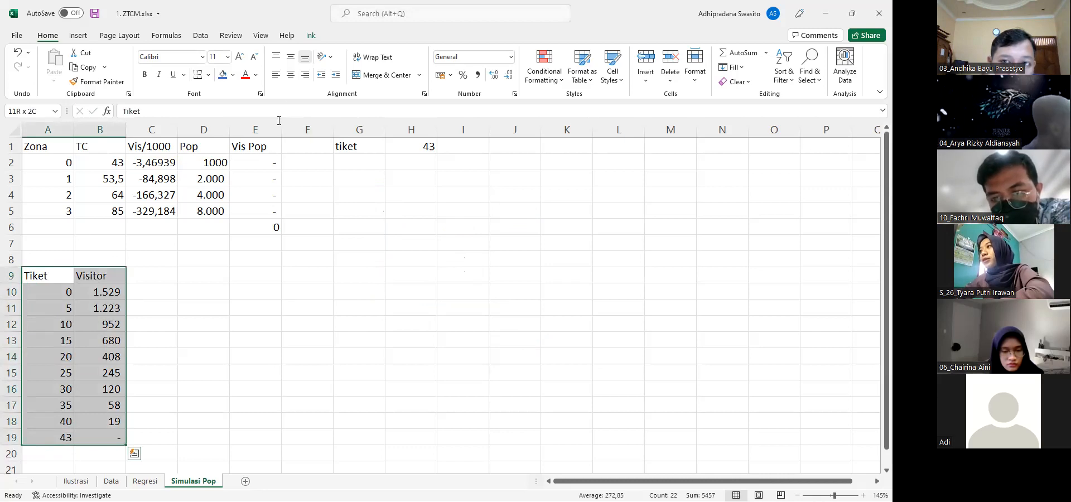
left_click(77, 35)
left_click(384, 67)
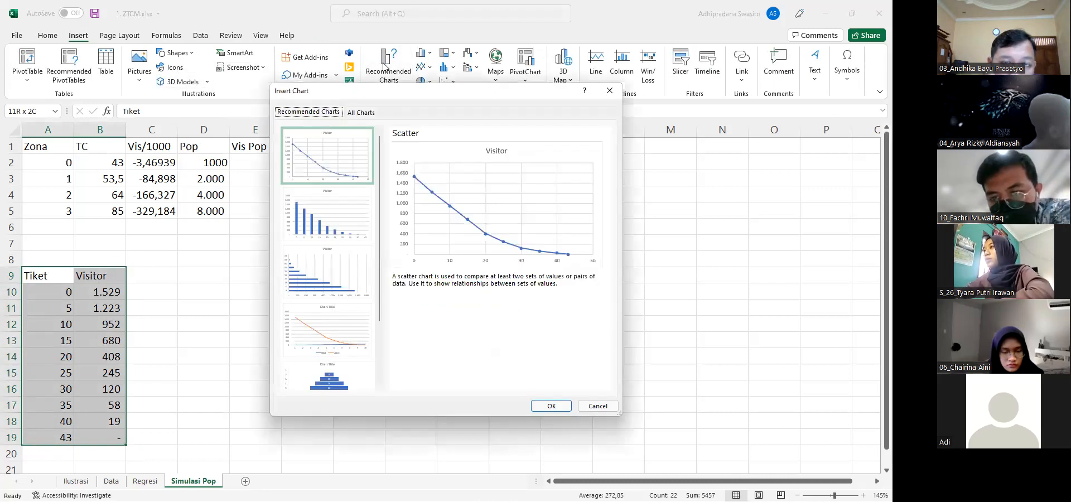
left_click(542, 407)
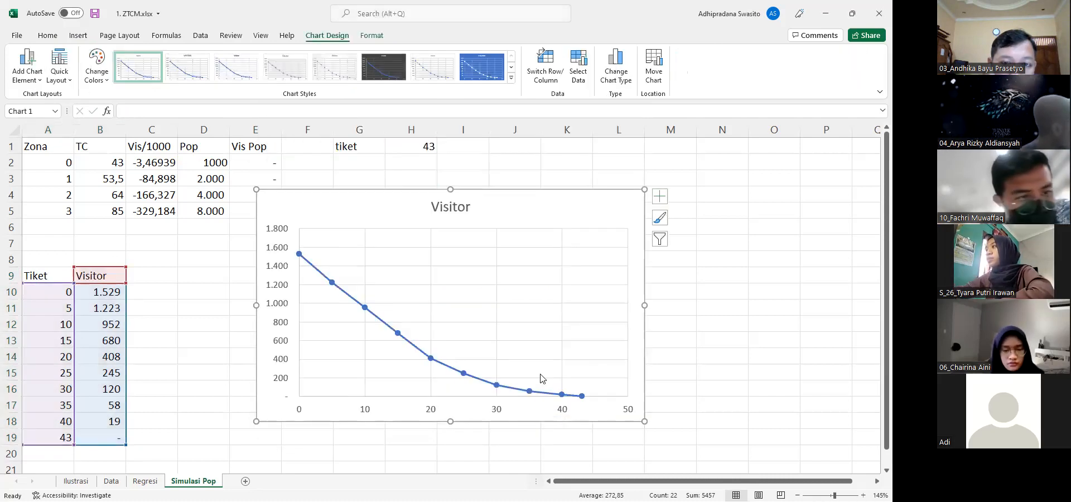
left_click_drag(500, 206, 493, 188)
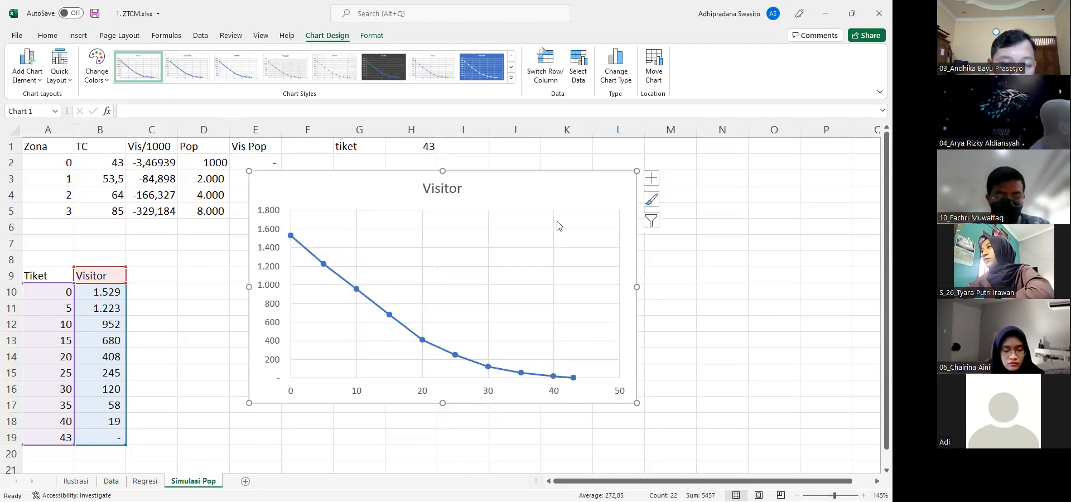
Add axis titles to the Visitor chart, naming the vertical axis Visitor and the horizontal axis Tiket
left_click(651, 179)
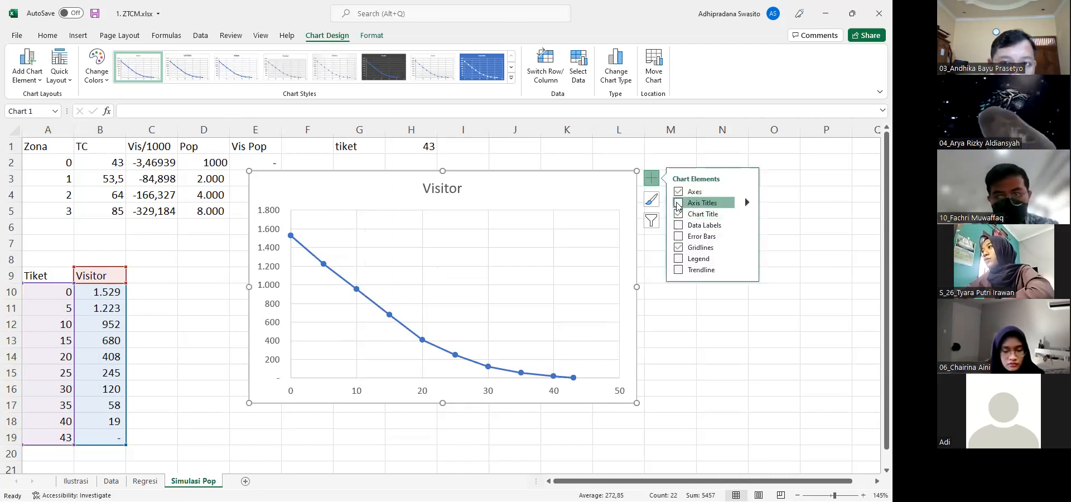
left_click(697, 202)
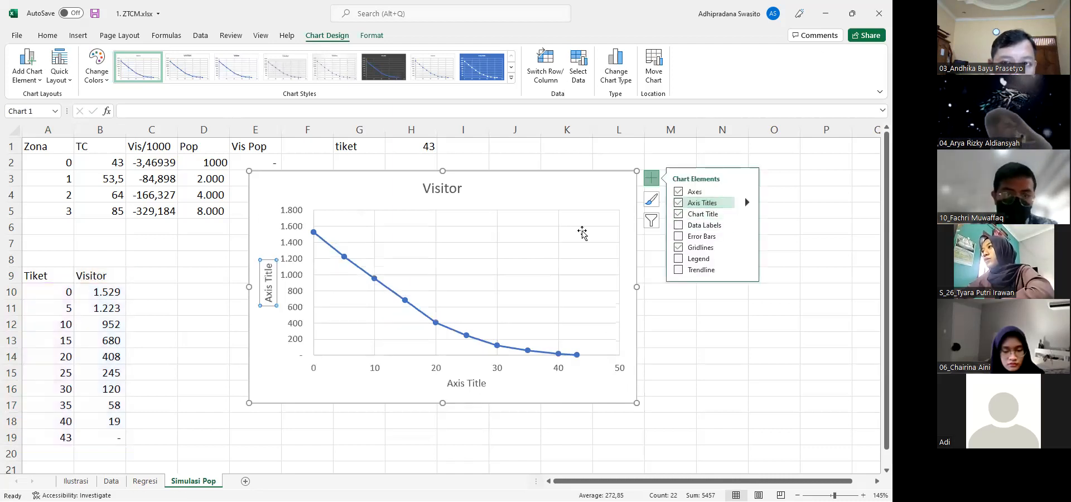
double_click(268, 285)
triple_click(268, 286)
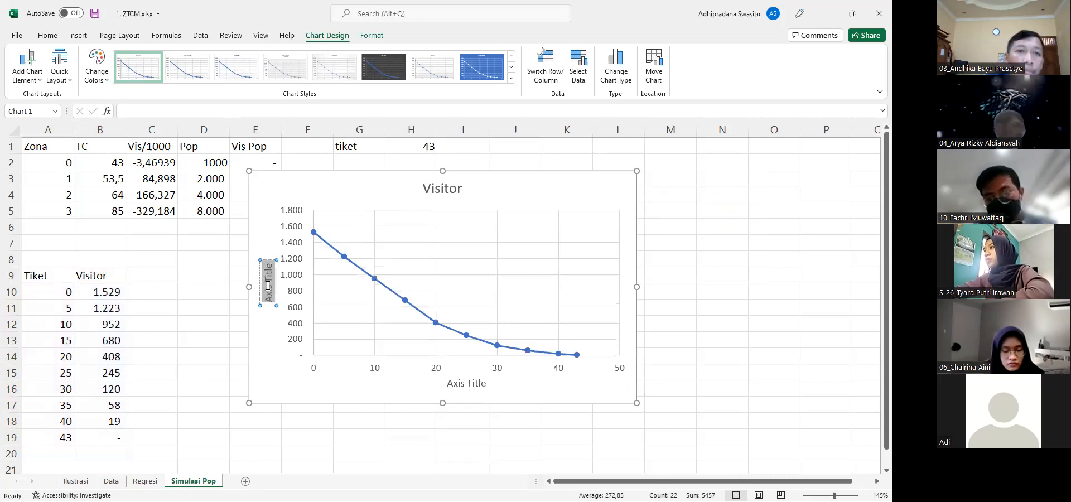
type("Visitor")
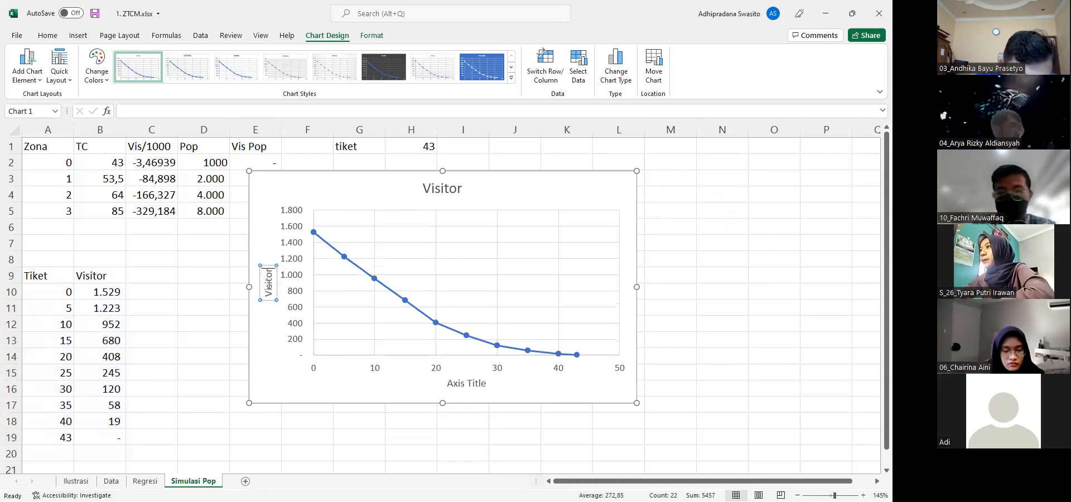
double_click(459, 384)
type("a")
key("ctrl+a")
type("Tiket")
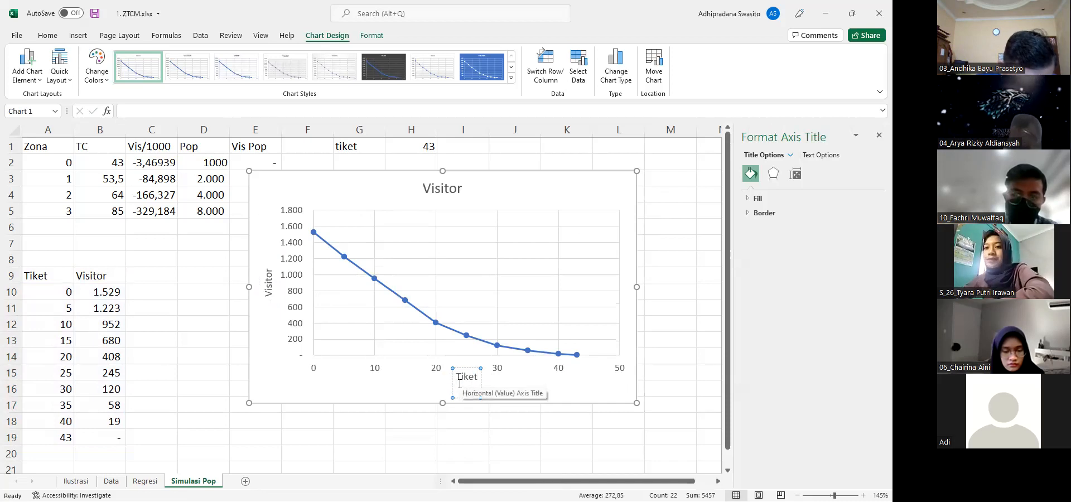
left_click(429, 416)
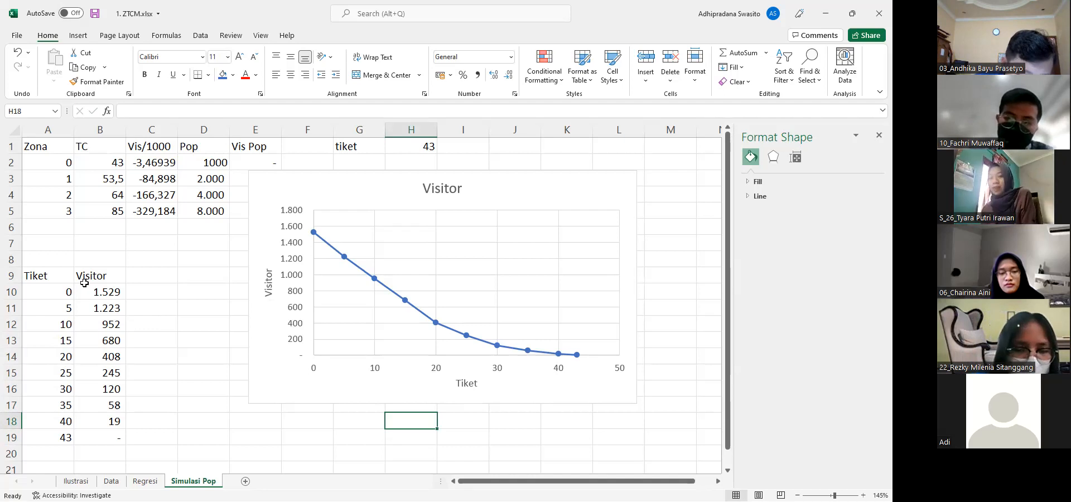
Copy the Tiket column A9:A19 to C9, beside the Visitor column
left_click_drag(55, 275, 50, 438)
key("ctrl+c")
left_click(151, 275)
key("ctrl+v")
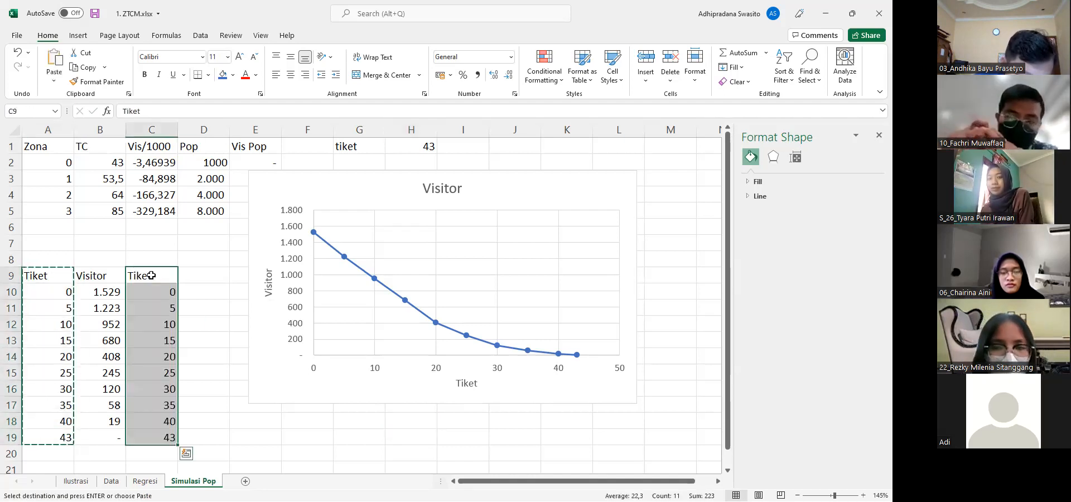
Insert the recommended Scatter chart from B9:C19 and shift both charts away from the demand table
left_click(101, 275)
key("shift+Right")
key("shift+Down")
key("shift+Down")
key("shift+Down")
key("shift+Down")
key("shift+Down")
key("shift+Down")
key("shift+Down")
key("shift+Down")
key("shift+Down")
key("shift+Down")
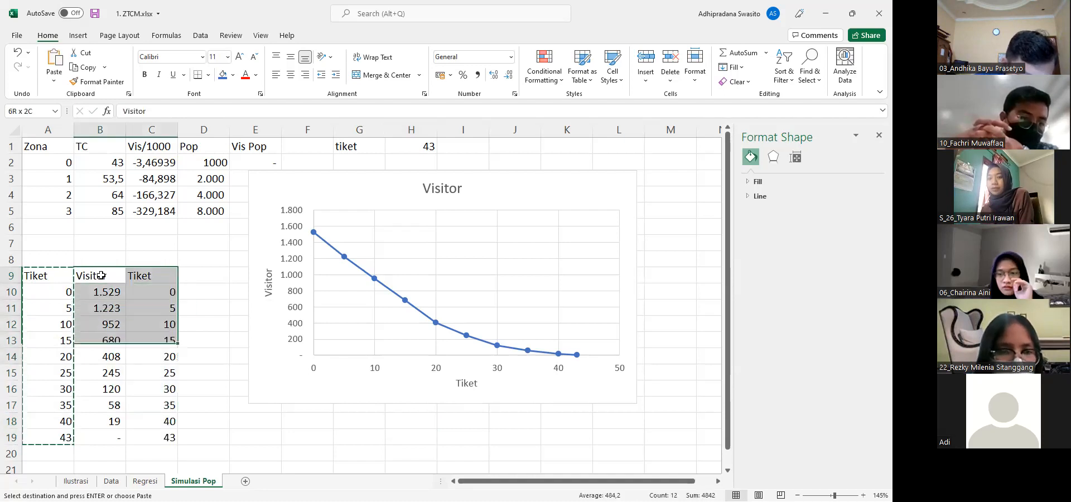
left_click(78, 35)
left_click(389, 66)
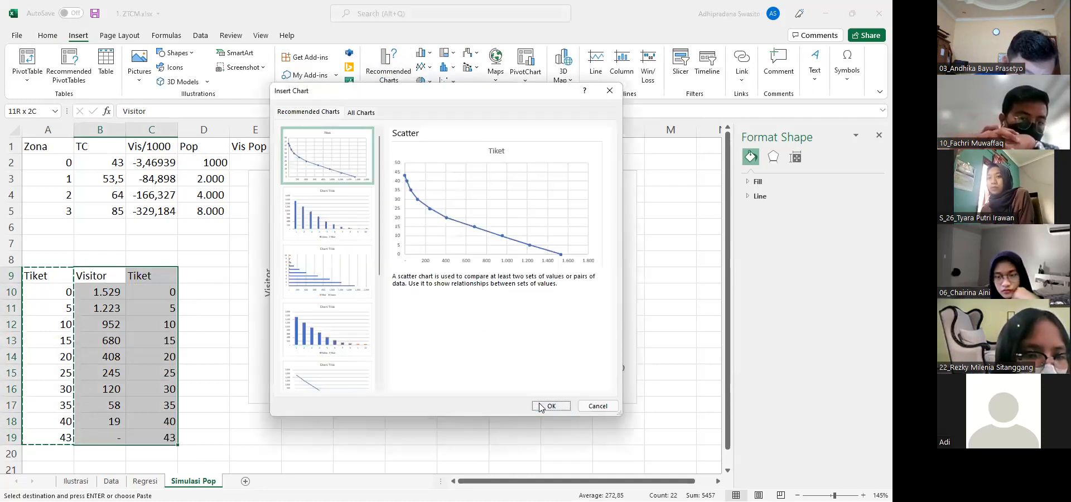
key("Return")
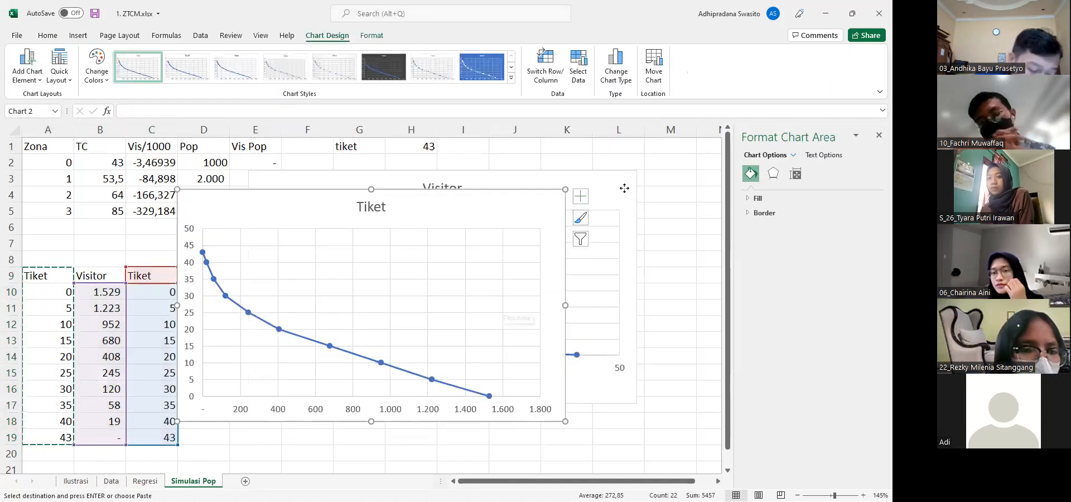
left_click_drag(621, 184, 662, 154)
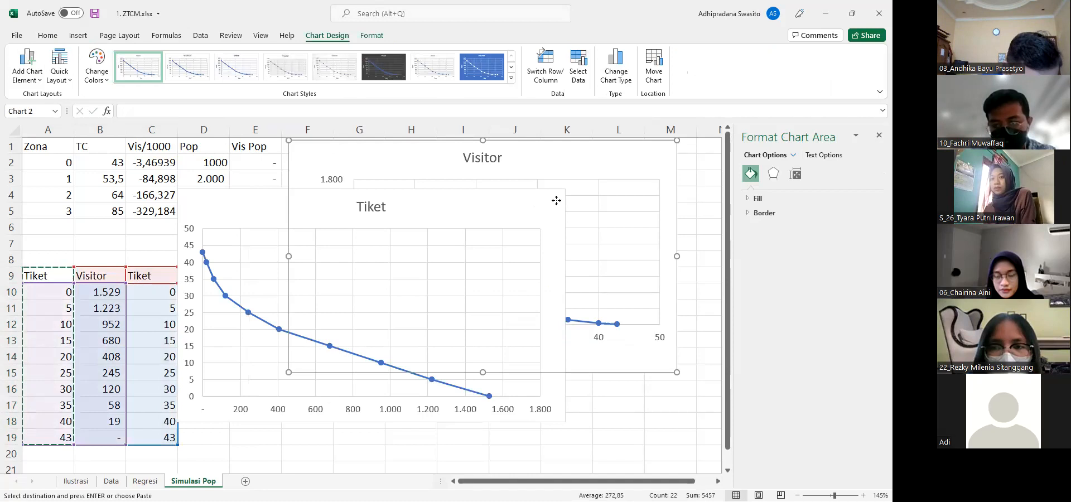
left_click_drag(557, 200, 618, 207)
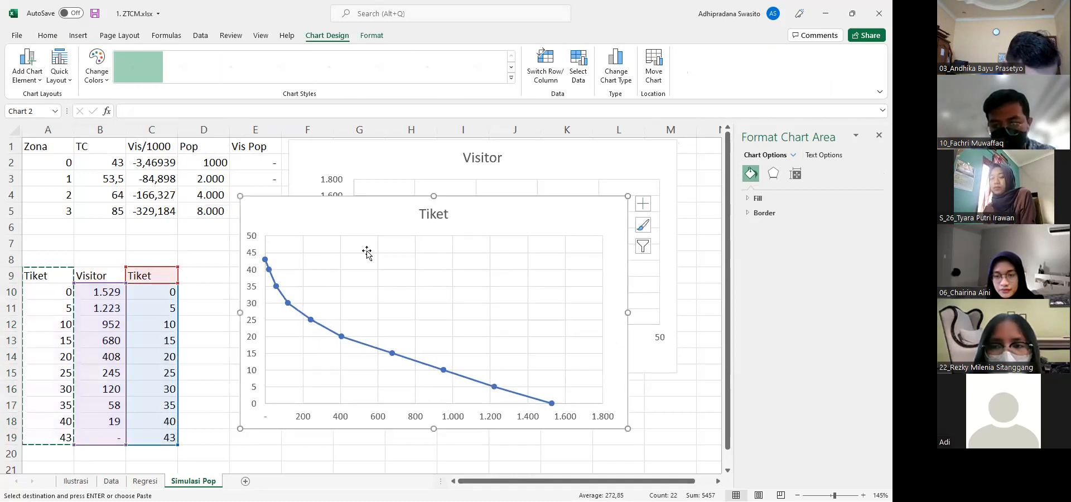
Add axis titles to the Tiket chart, naming the vertical axis $ and the horizontal axis Visitor
left_click(644, 204)
left_click(670, 228)
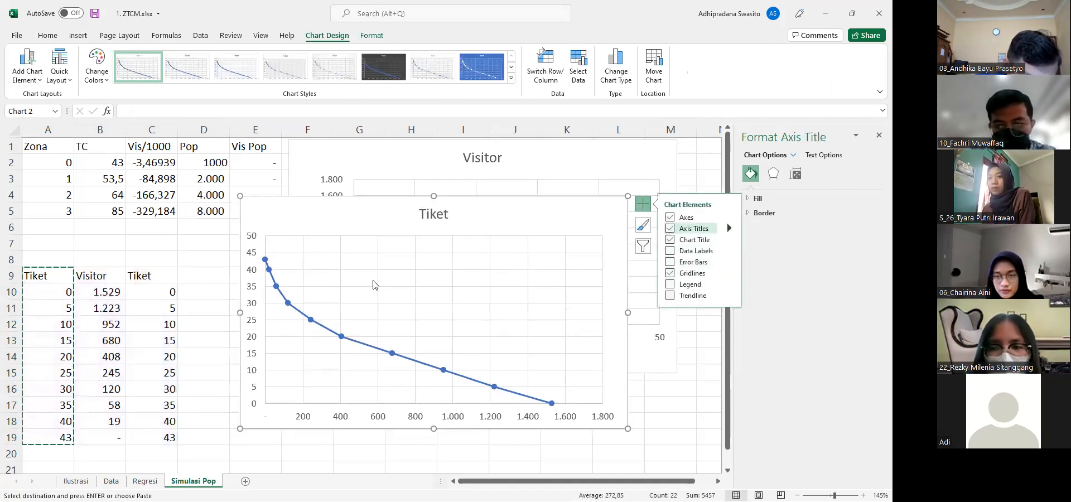
left_click(261, 308)
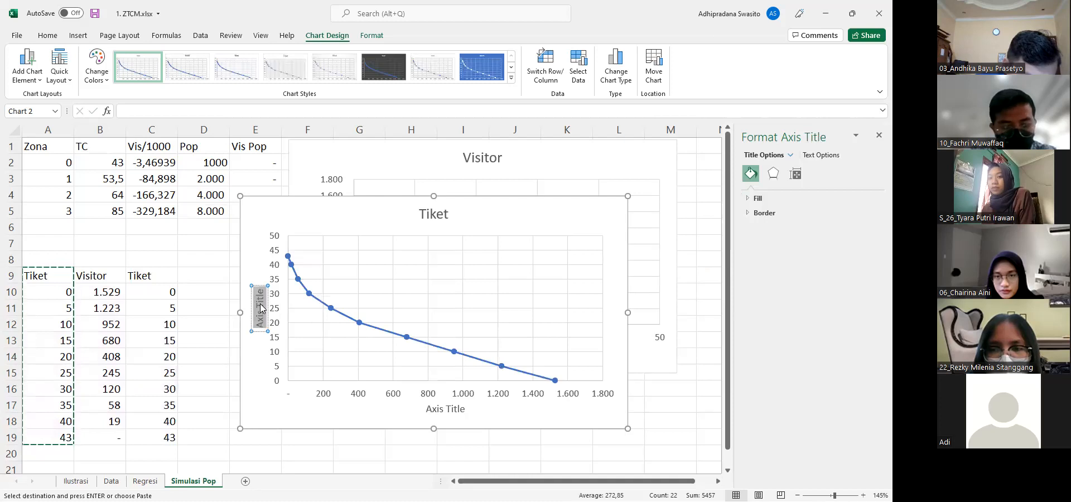
key("BackSpace")
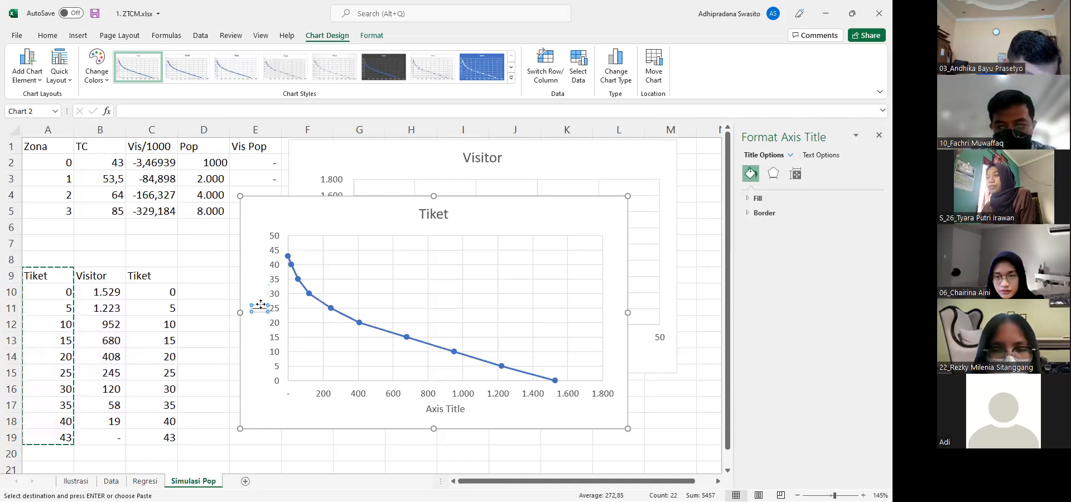
left_click(436, 405)
triple_click(435, 405)
key("BackSpace")
type("Visi")
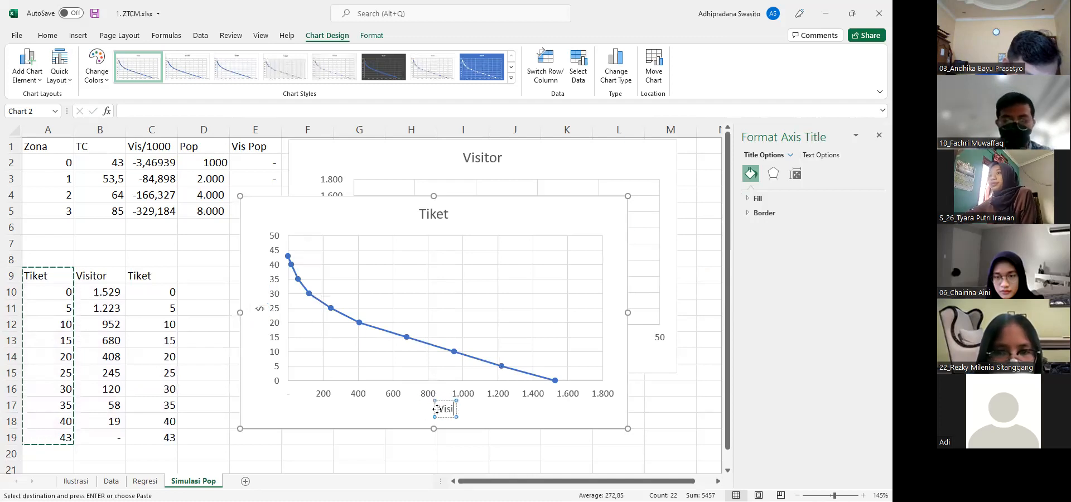
type("tor")
left_click(678, 298)
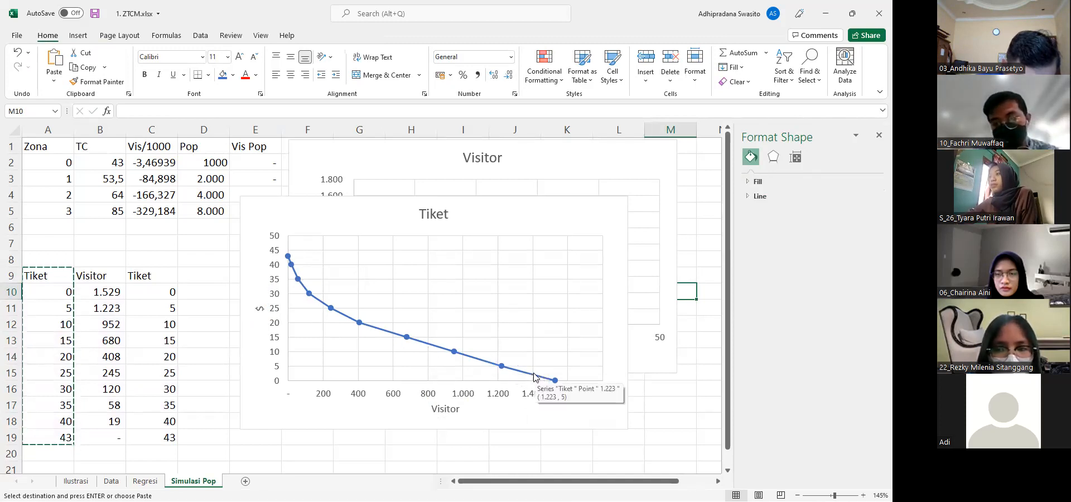
Add a trendline to the Tiket chart
left_click(620, 208)
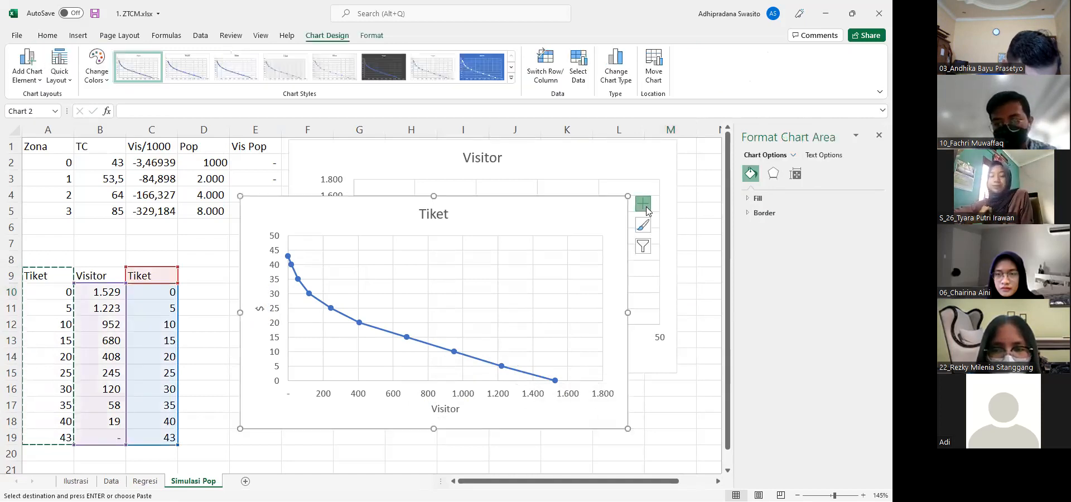
left_click(643, 204)
left_click(670, 296)
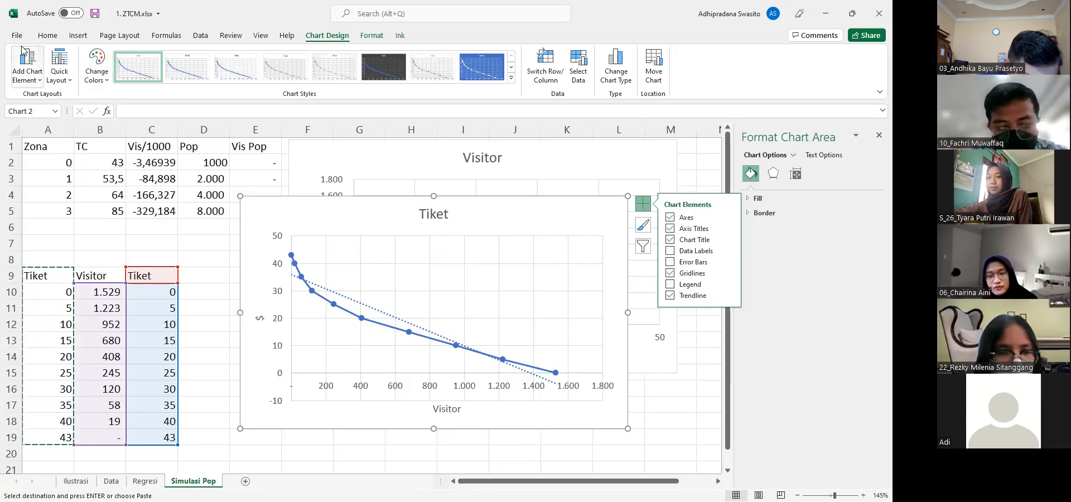
Shade the area under the Tiket chart's curve in red ink, draw an arrow out of it, and erase the ink
left_click(49, 37)
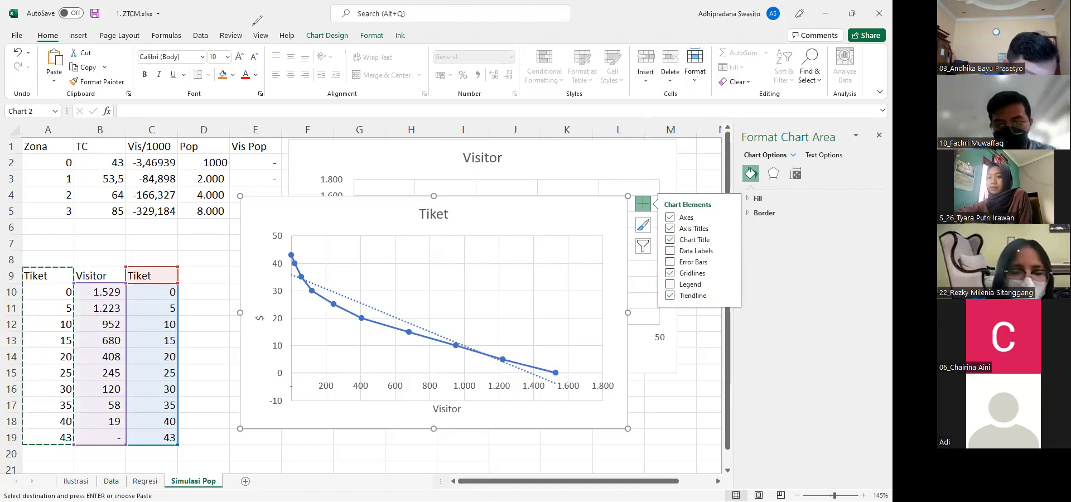
left_click_drag(290, 283, 300, 280)
mouse_move(293, 290)
left_mouse_down()
mouse_move(311, 286)
mouse_move(342, 313)
mouse_move(308, 337)
mouse_move(377, 315)
mouse_move(335, 351)
mouse_move(391, 340)
mouse_move(497, 360)
left_mouse_up()
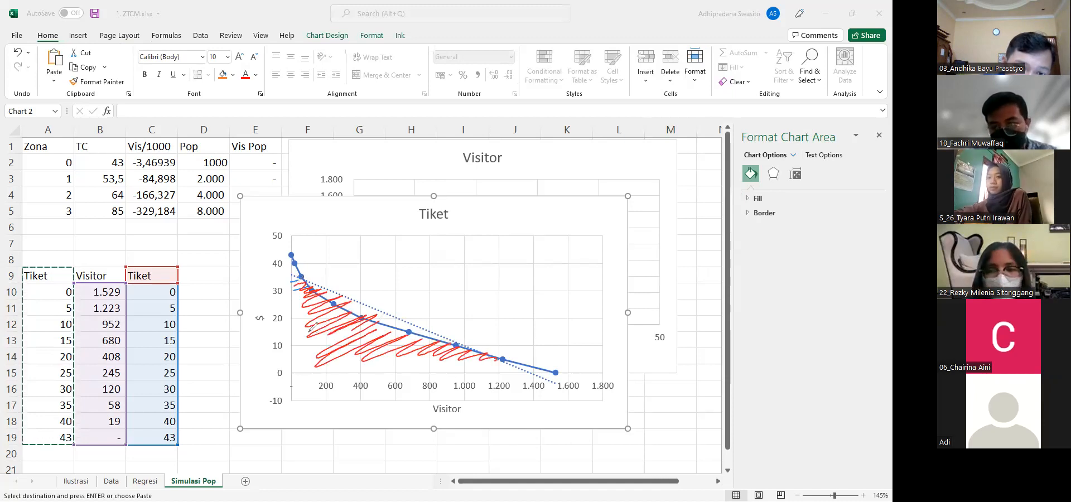
mouse_move(305, 311)
left_mouse_down()
mouse_move(351, 357)
mouse_move(394, 338)
mouse_move(472, 347)
left_mouse_up()
left_click_drag(391, 312, 448, 298)
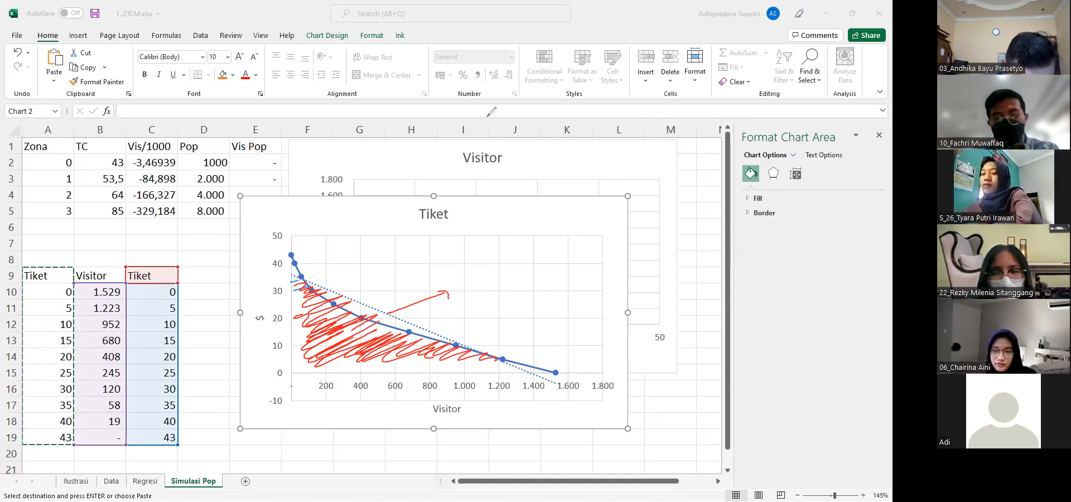
left_click(565, 147)
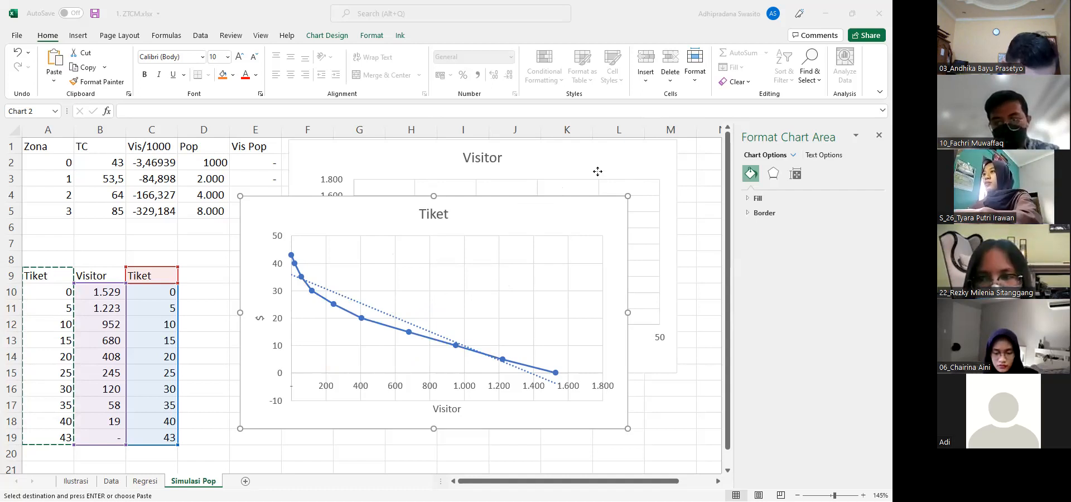
Bring the Visitor chart in front of the Tiket chart and add a trendline to it
left_click_drag(597, 171, 575, 195)
right_click(574, 189)
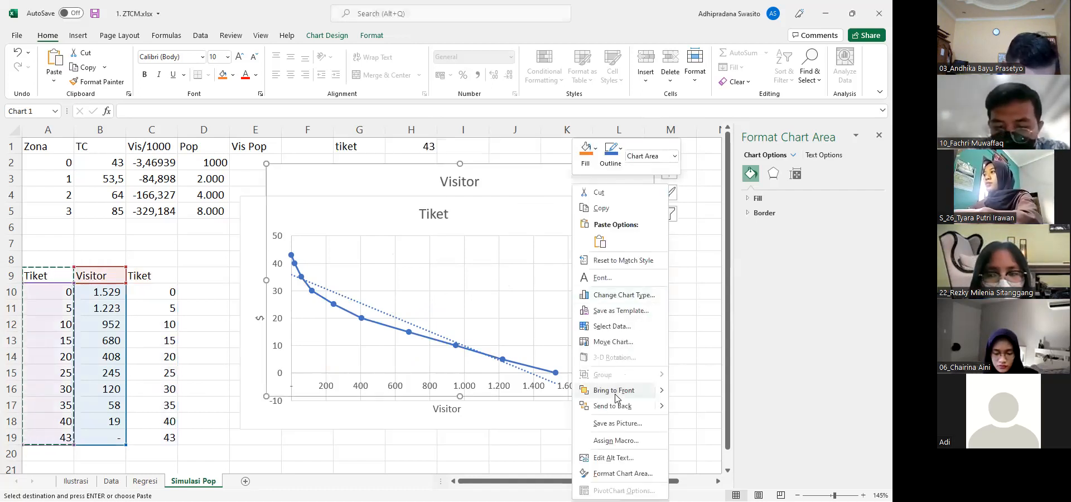
left_click(614, 390)
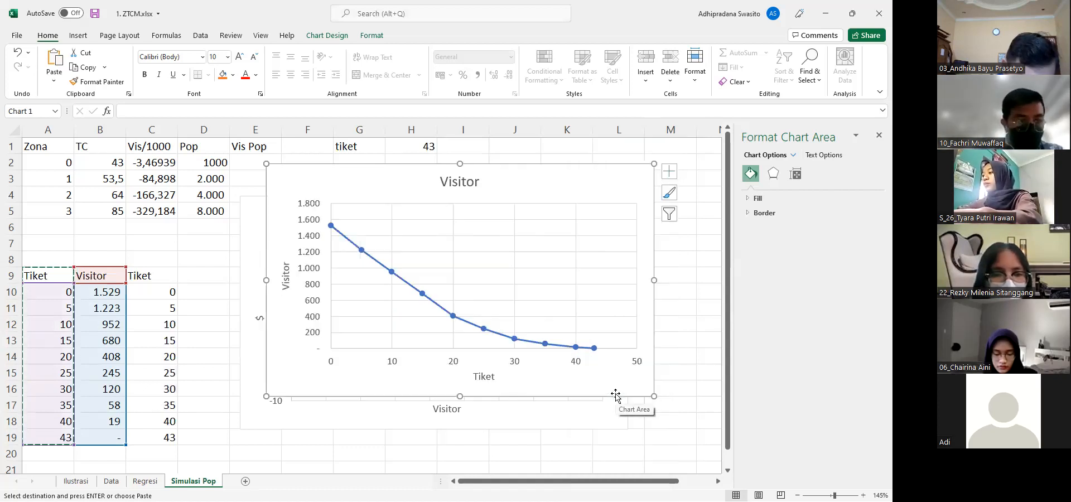
left_click(672, 173)
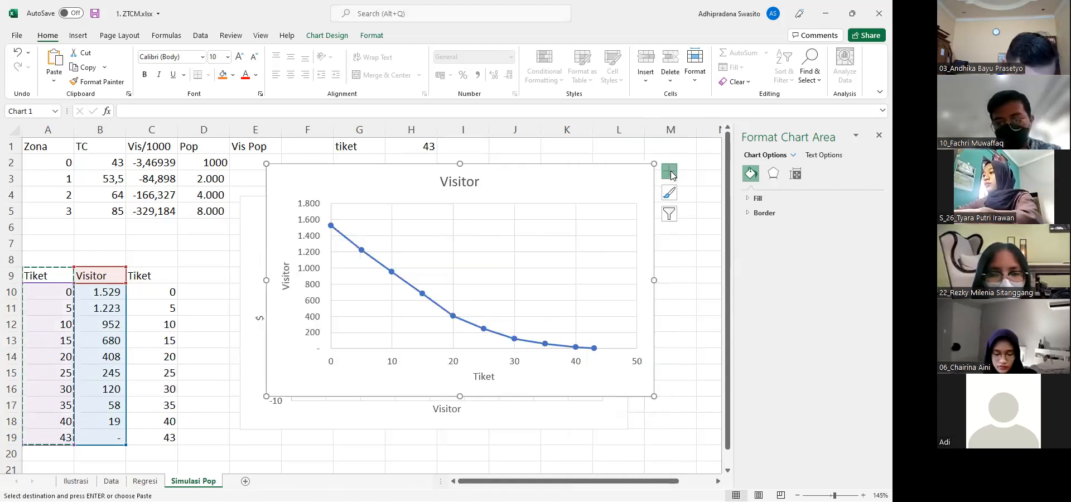
left_click(697, 263)
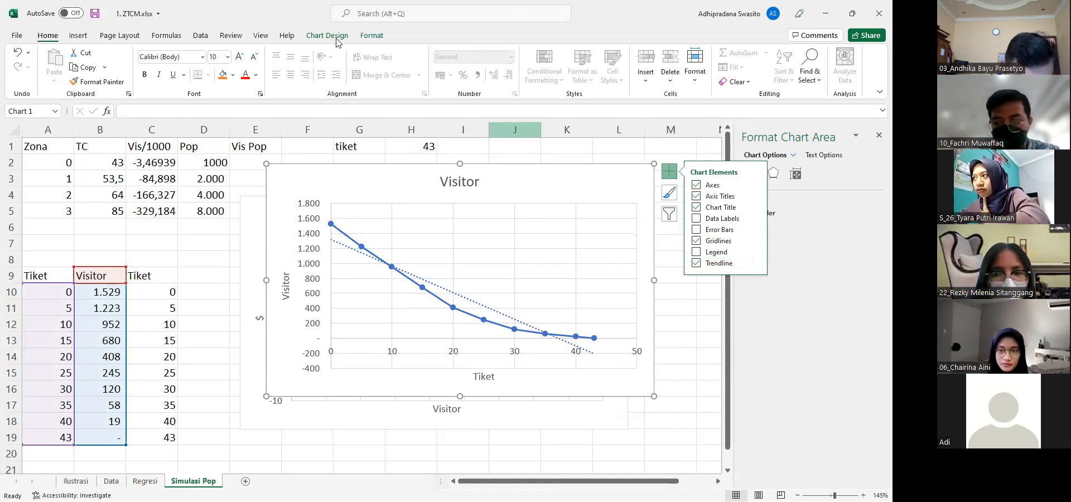
Start a Regression from the data analysis tools with the Visitor column B9:B19 as the Y range
left_click(197, 37)
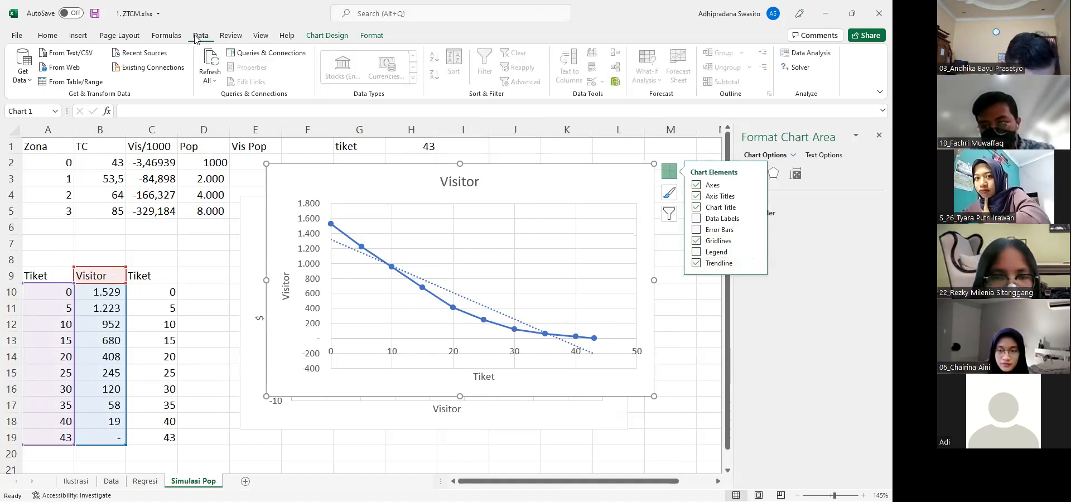
left_click(221, 303)
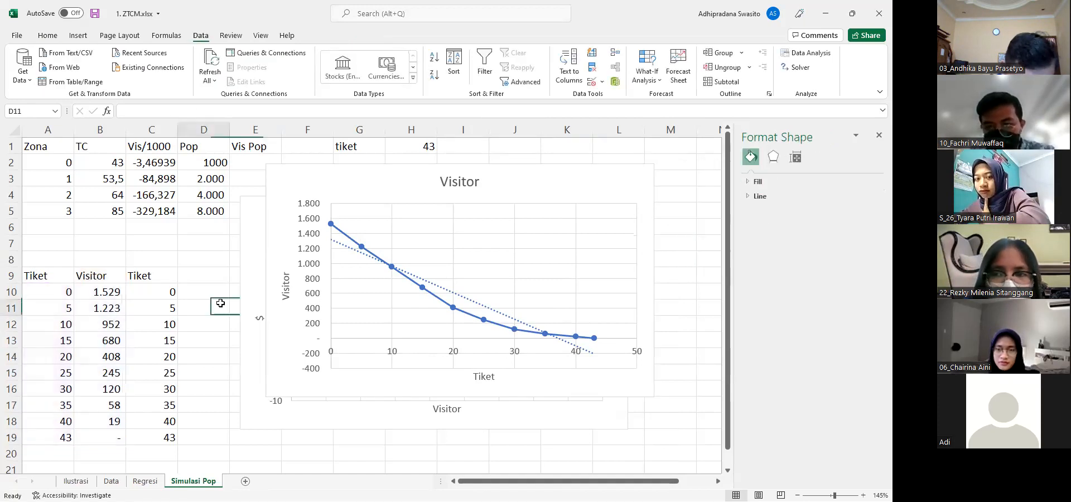
left_click(806, 53)
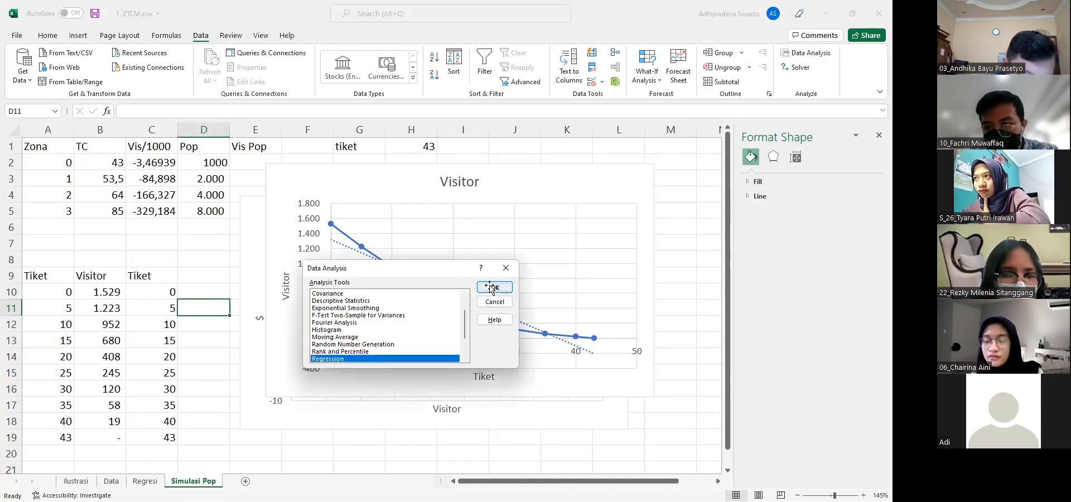
left_click(493, 287)
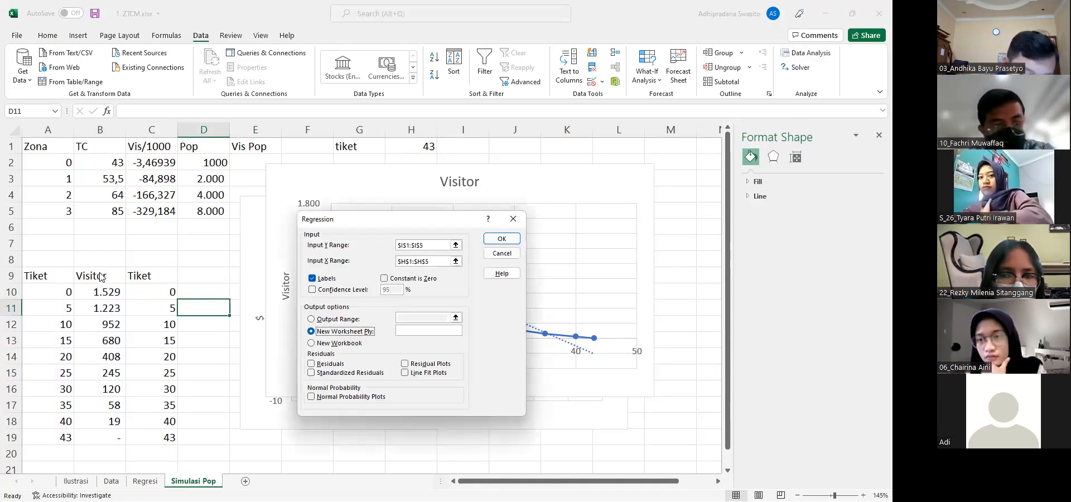
left_click(456, 245)
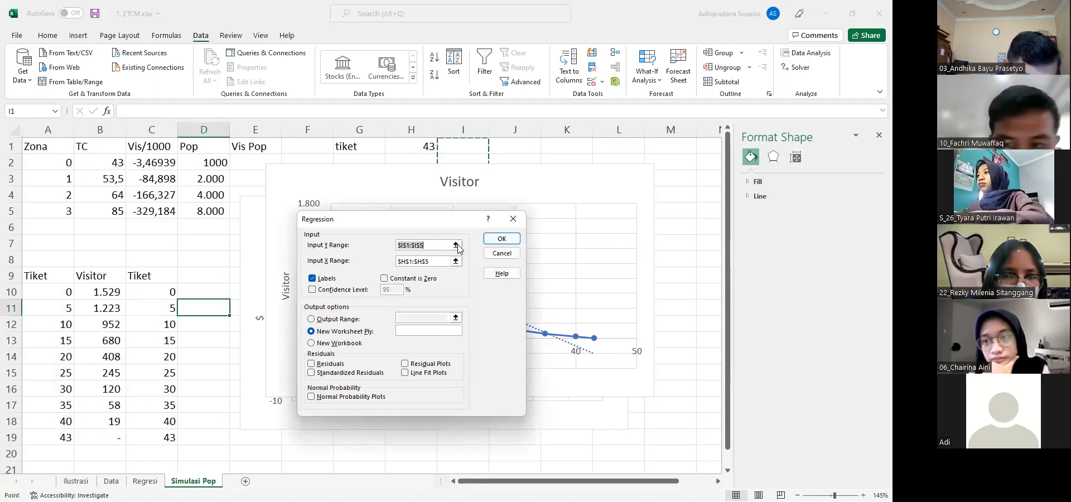
left_click(106, 276)
left_click(110, 431, "shift")
left_click(519, 234)
Set the regression's X range to the Tiket column C9:C19 and run it with labels, output to a new worksheet
left_click(456, 261)
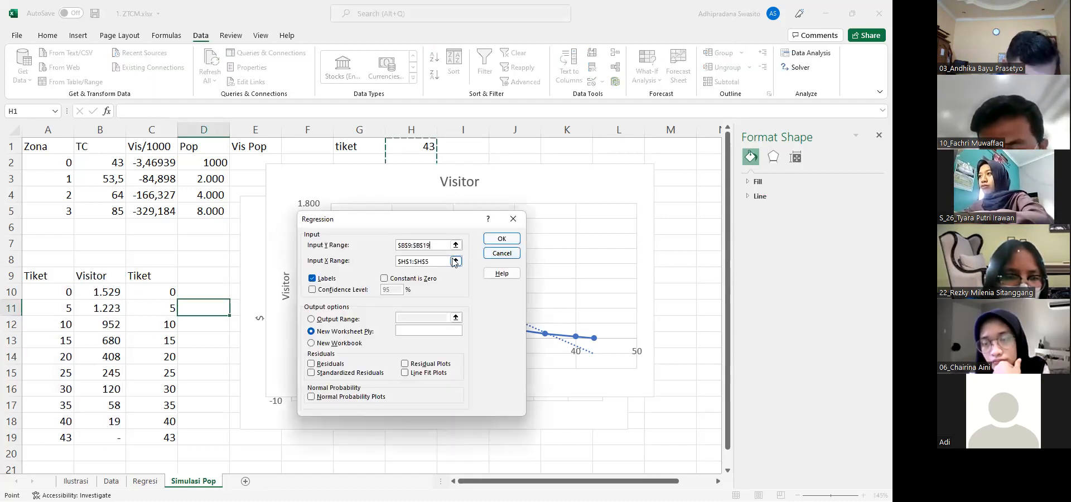
left_click(154, 279)
left_click(147, 431, "shift")
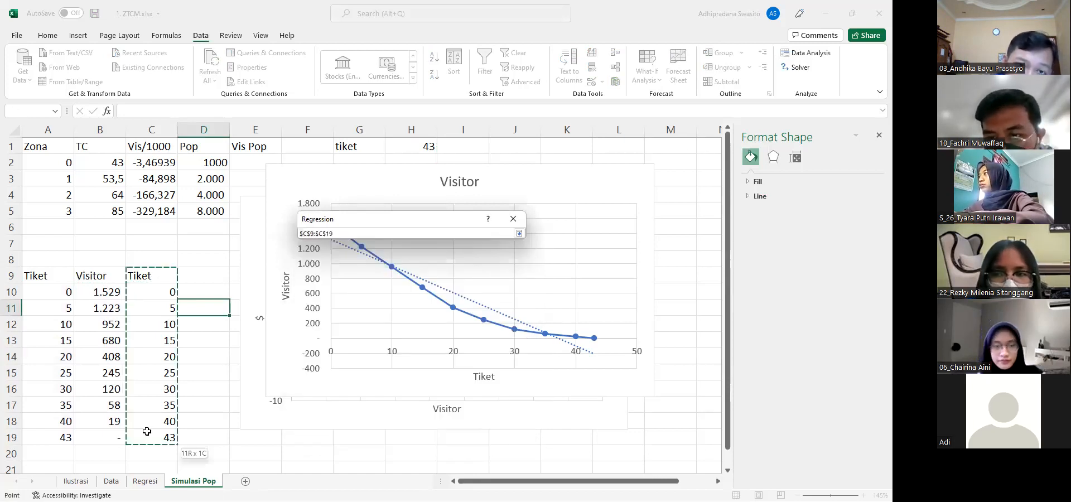
key("Return")
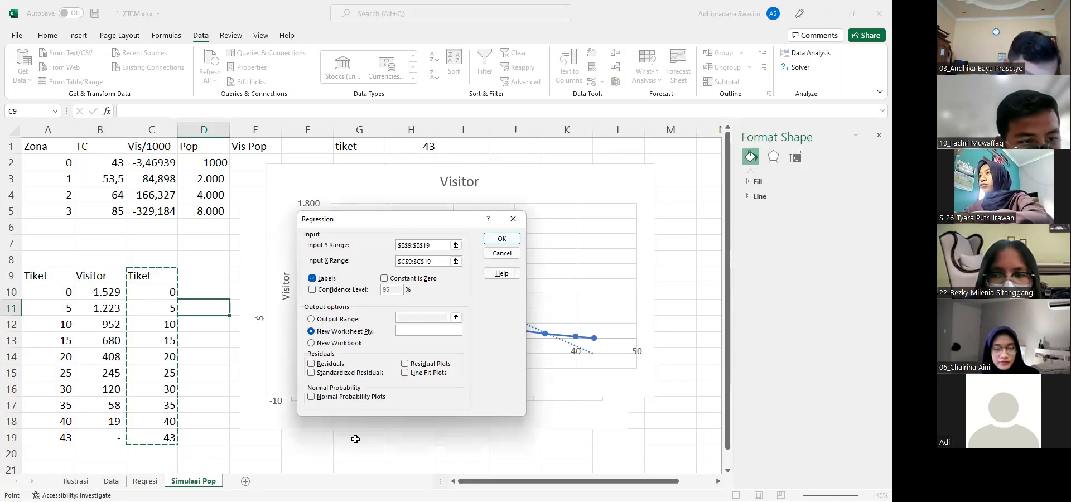
left_click(491, 240)
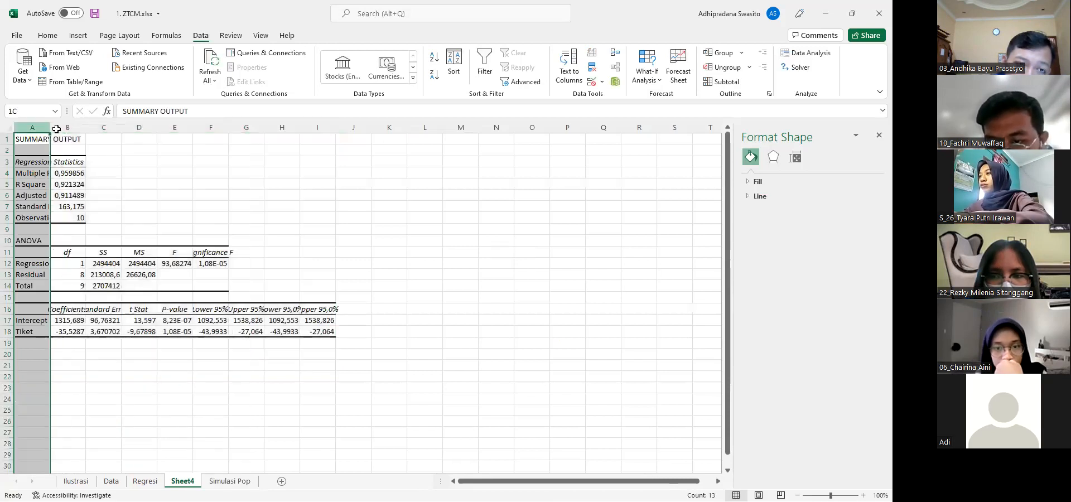
Autofit columns A to I of the regression output and enlarge the sheet view to 115%
left_click_drag(317, 119, 335, 119)
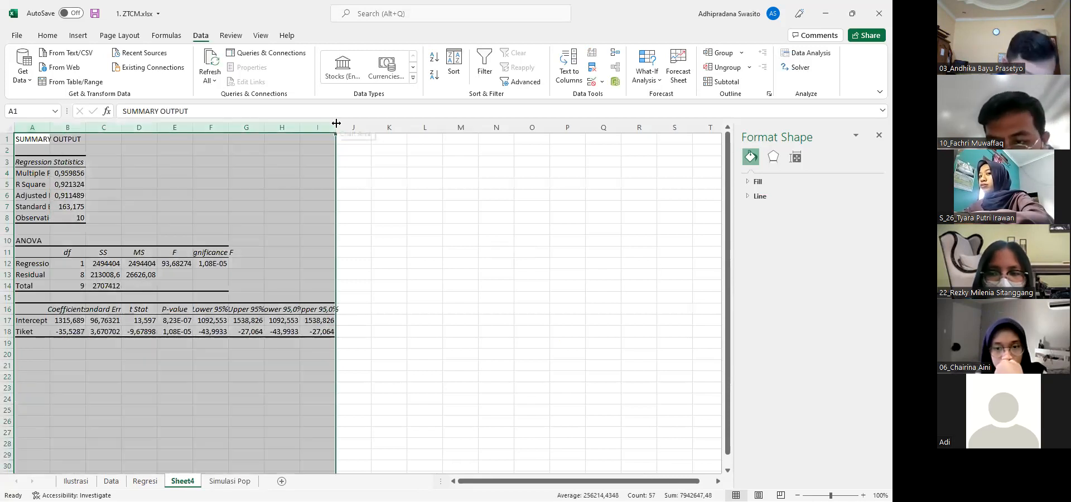
double_click(336, 123)
scroll(242, 223, "up", 1, "ctrl")
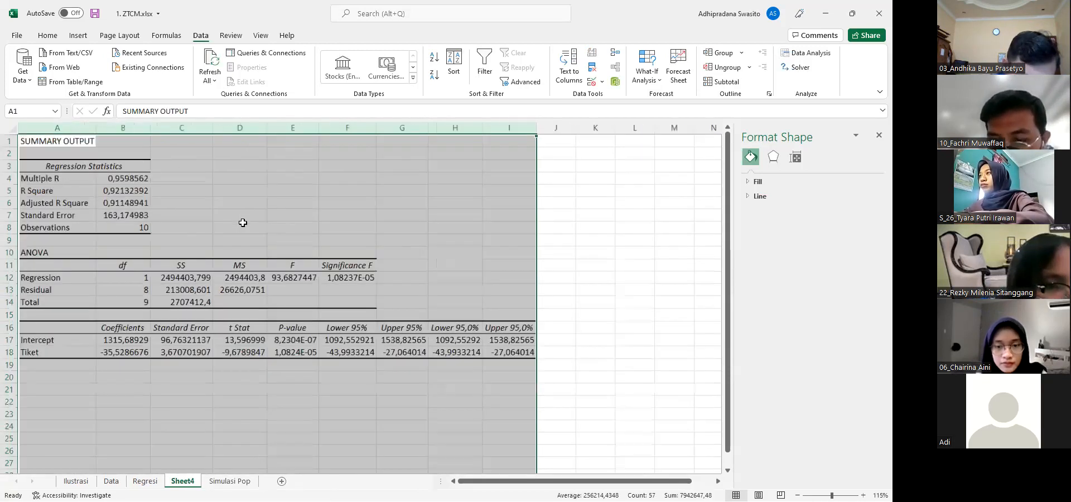
left_click(242, 222)
key("Down")
key("Down")
key("Down")
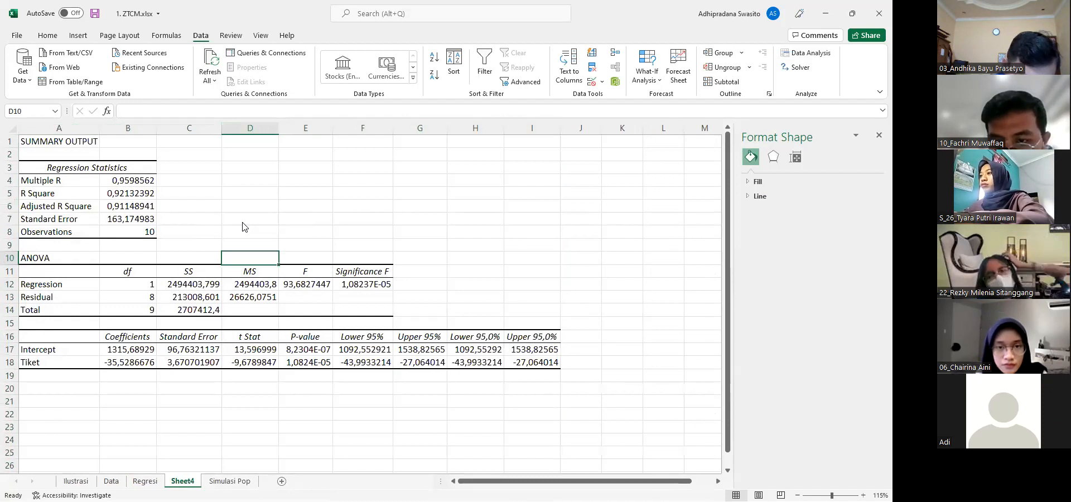
Enter the demand equation V = 1315,68929 + (-35,5286676) Tiket in cell A20 below the coefficients
key("alt+Tab")
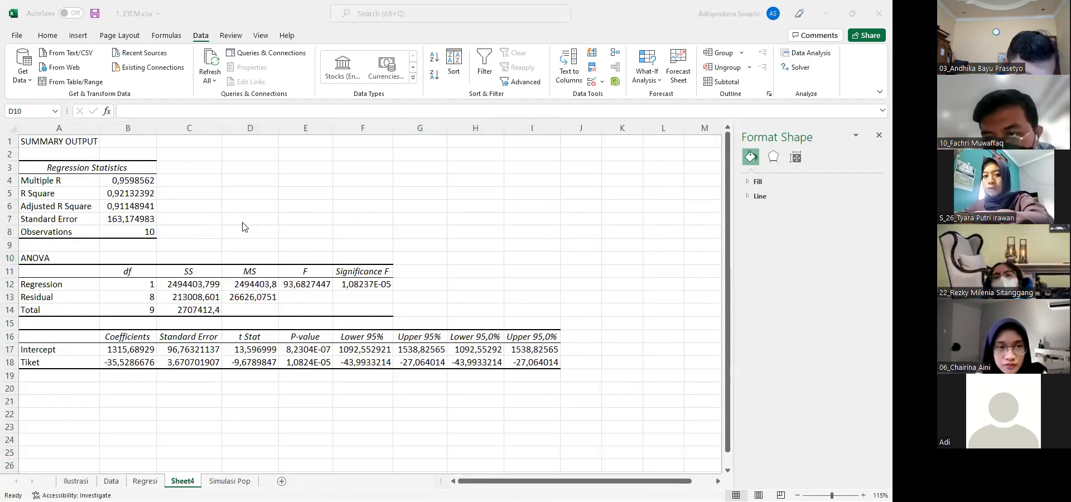
left_click(254, 481)
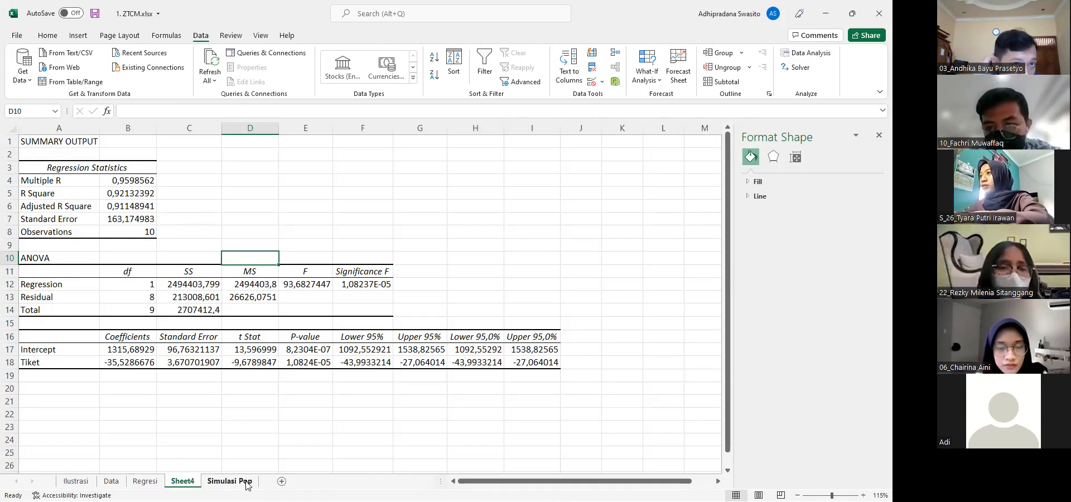
left_click(102, 394)
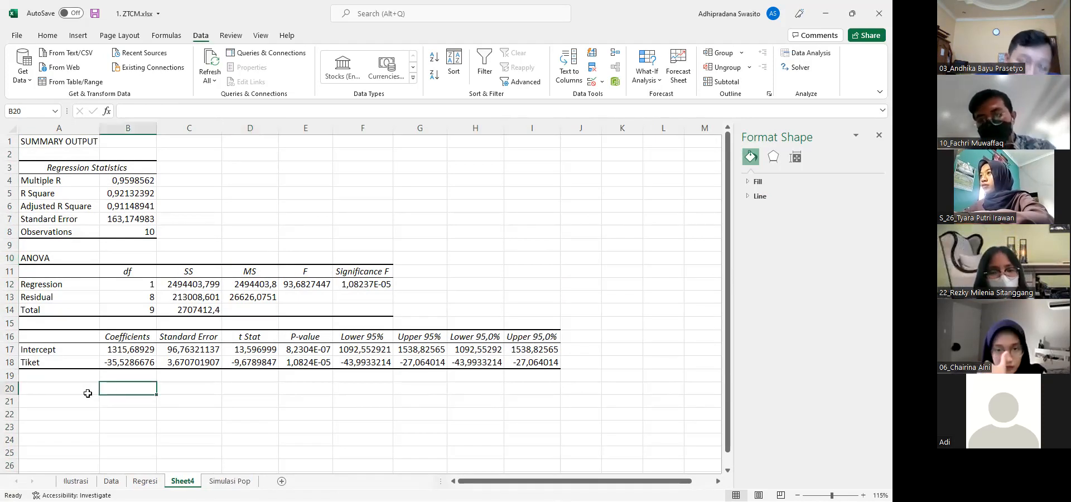
left_click(60, 395)
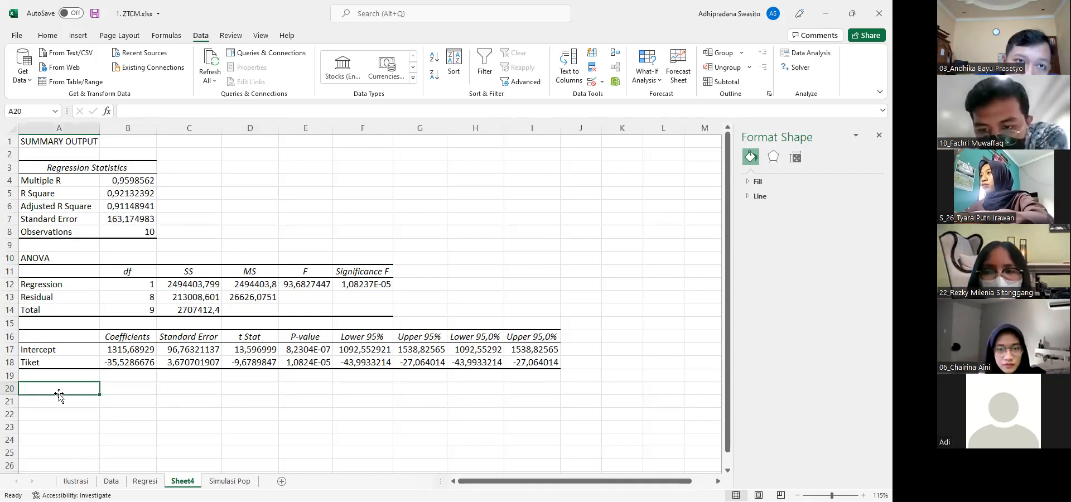
type("V")
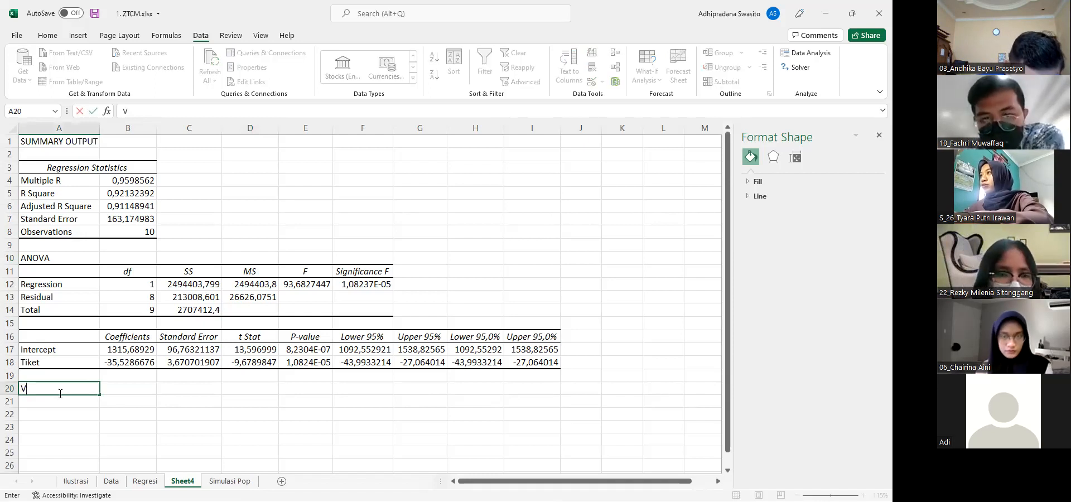
type(" =")
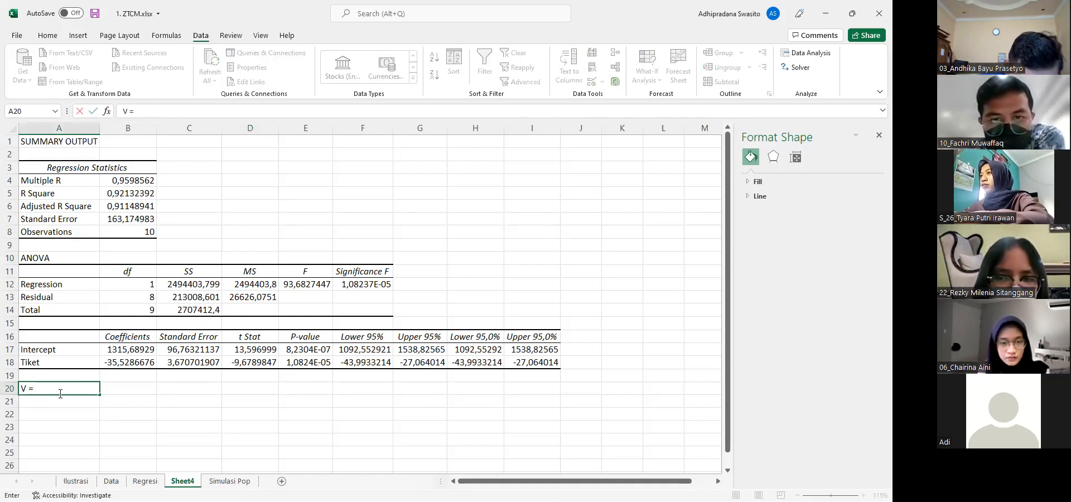
type(" 1315")
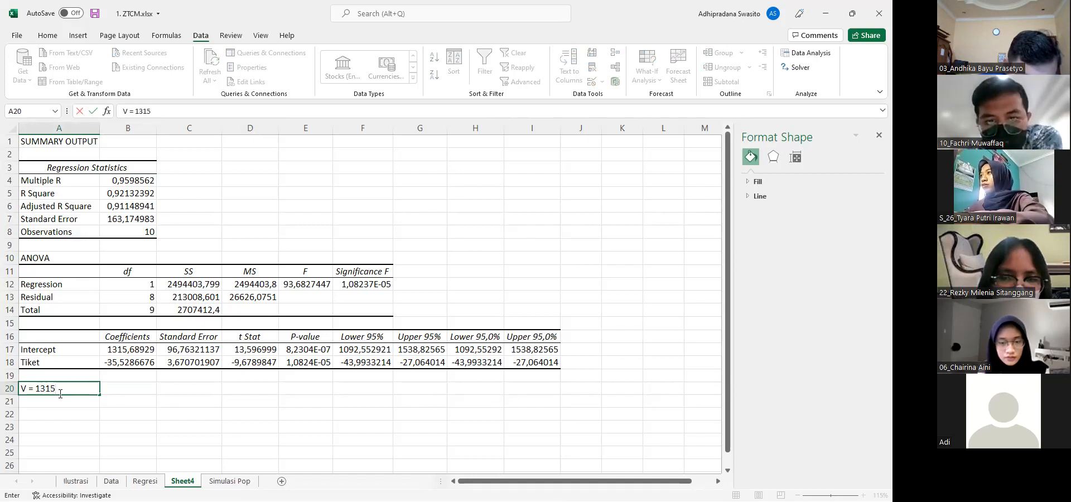
type(",68")
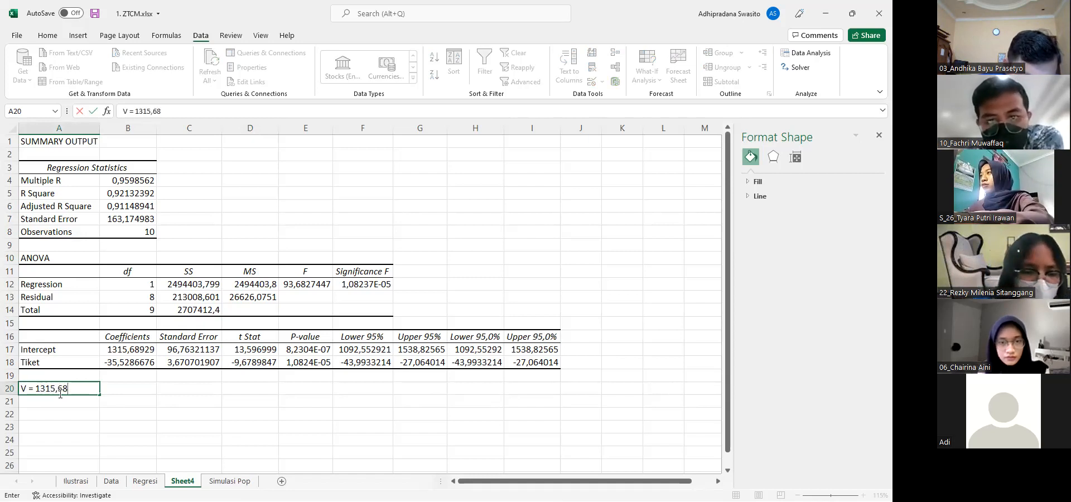
type("929")
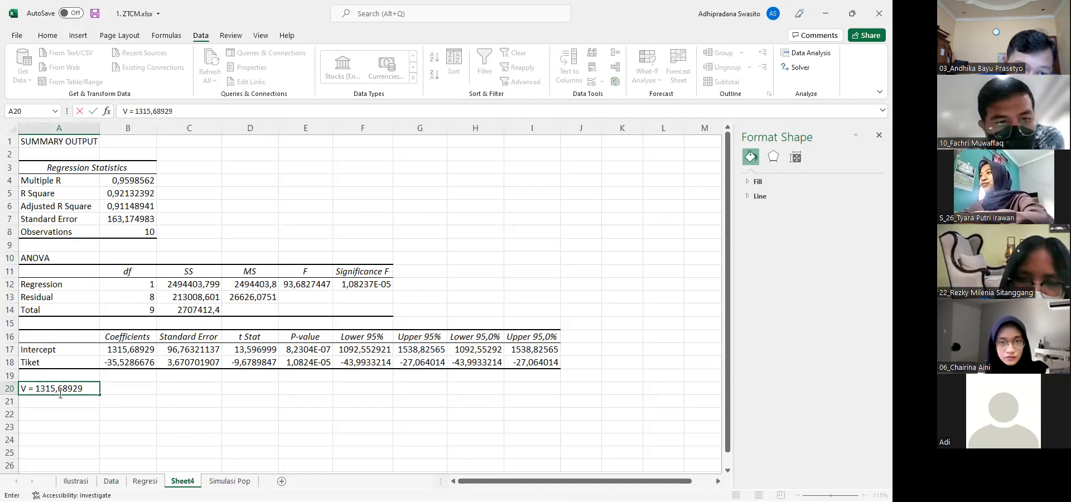
type(" + (-")
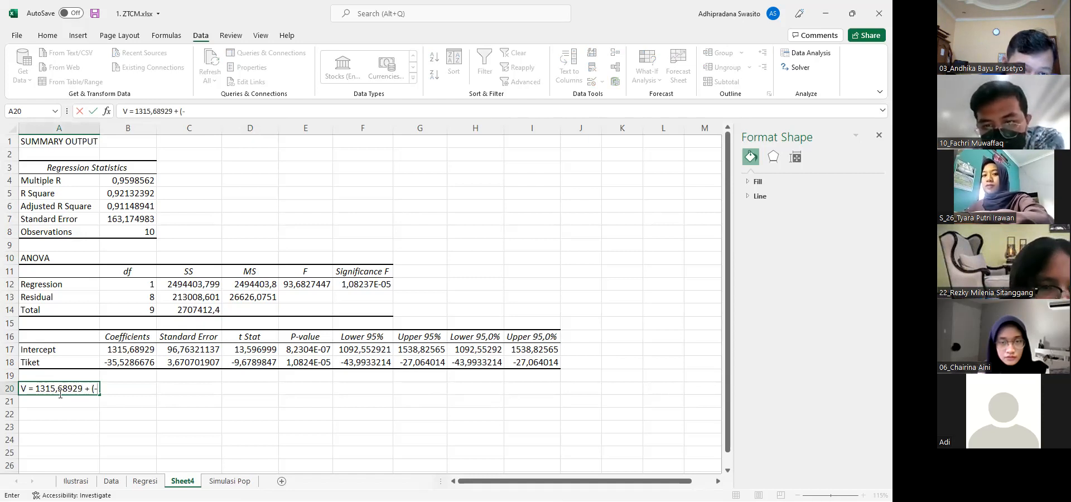
type("35,")
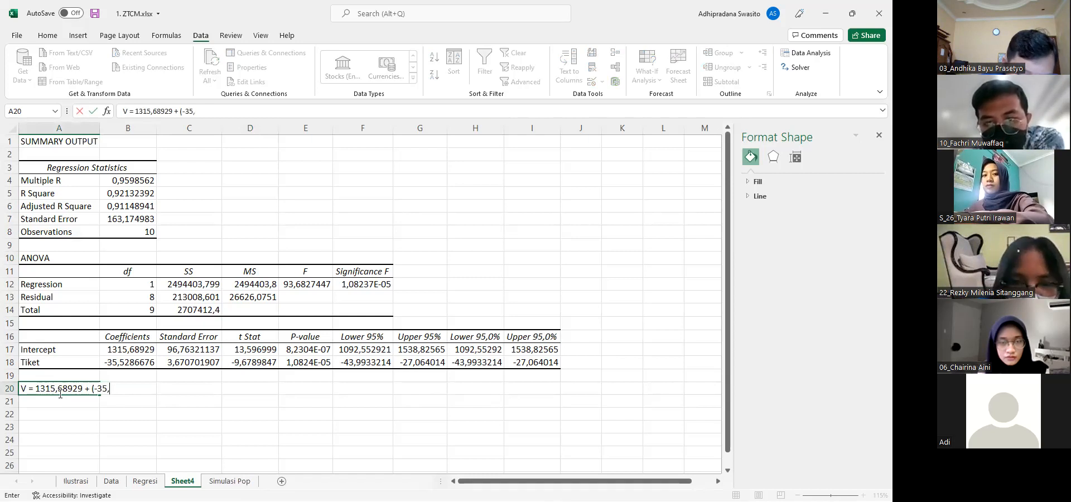
type("528")
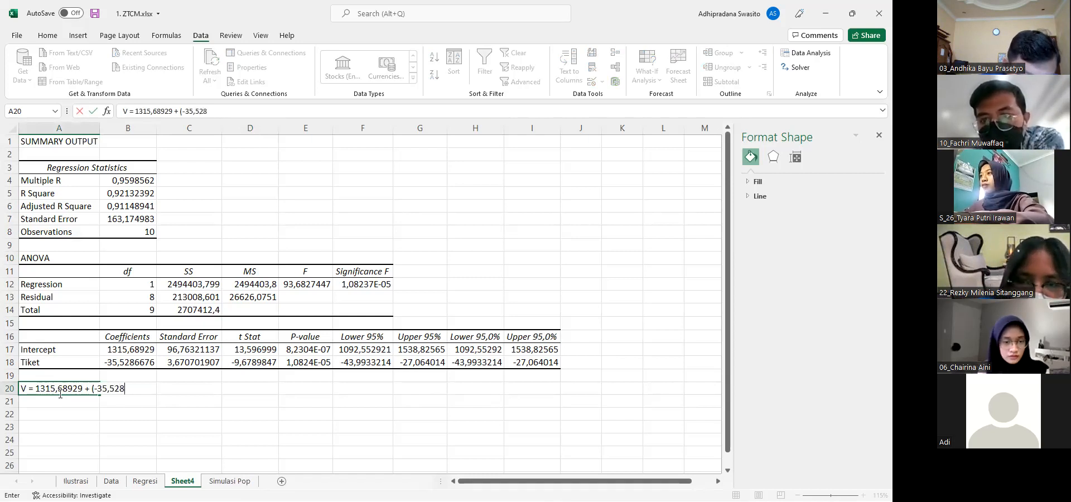
type("6676) Tiket")
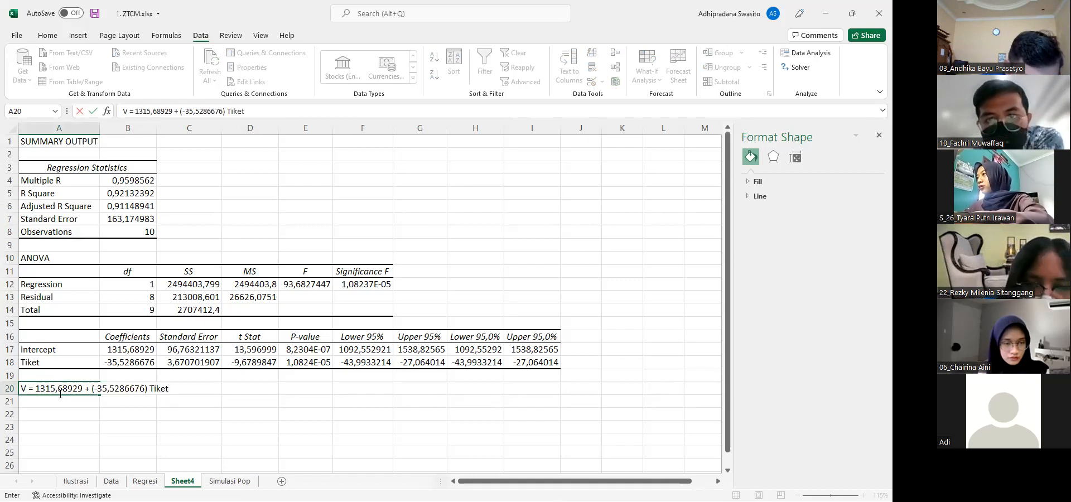
key("ctrl+Return")
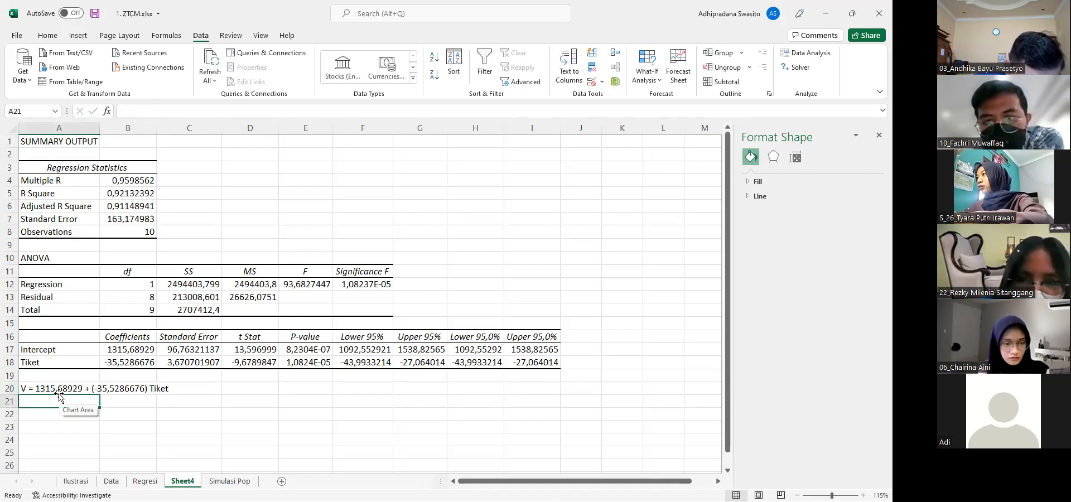
Add a thousands separator to the intercept in the A20 equation so it reads 1.315,68929
double_click(60, 395)
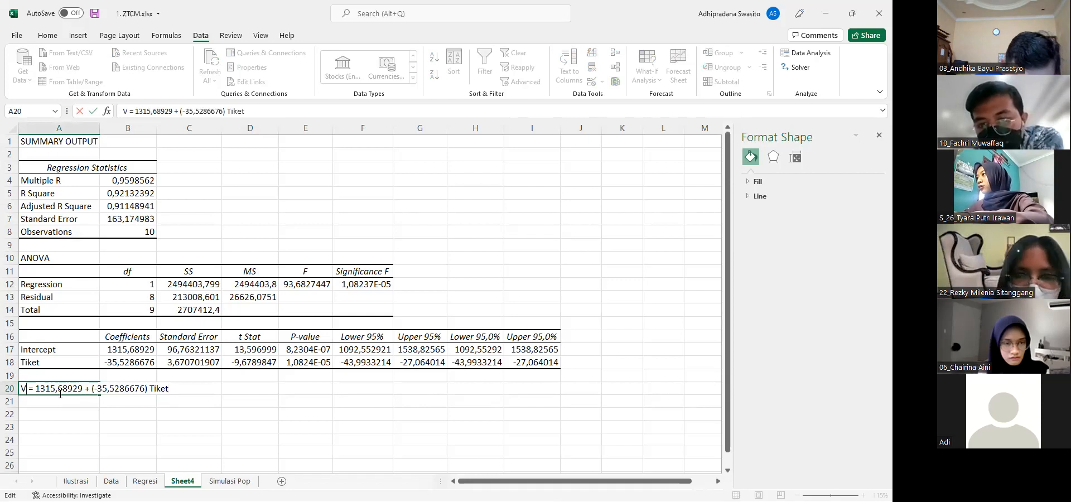
key("Right")
key("Right")
key("Right")
key("Right")
type(".")
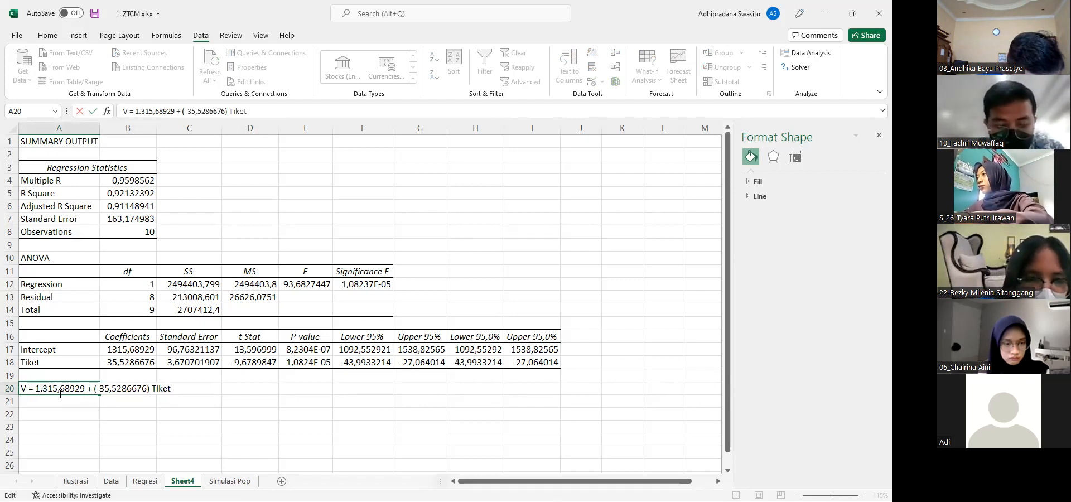
key("Return")
key("Down")
key("Down")
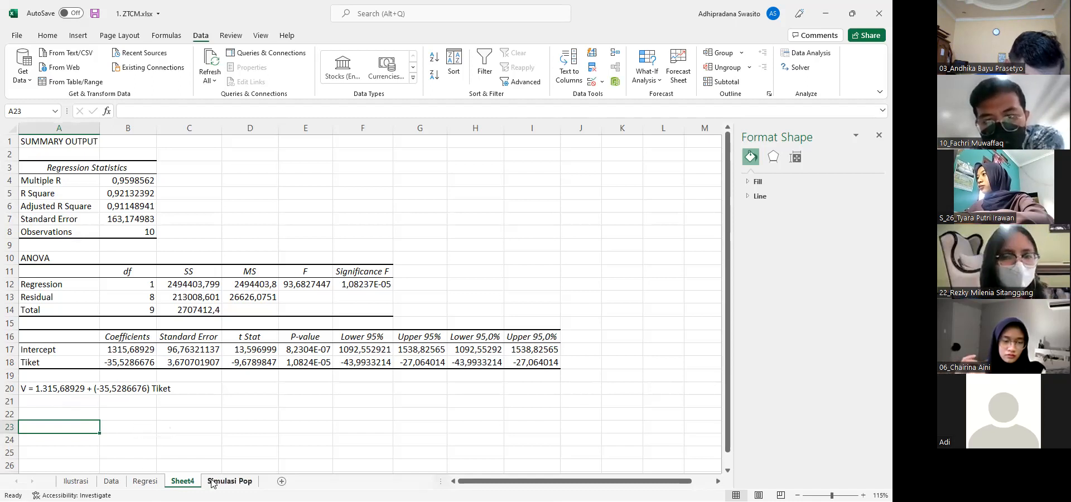
Review the earlier Travel Cost regression output on the Regresi sheet
left_click(145, 481)
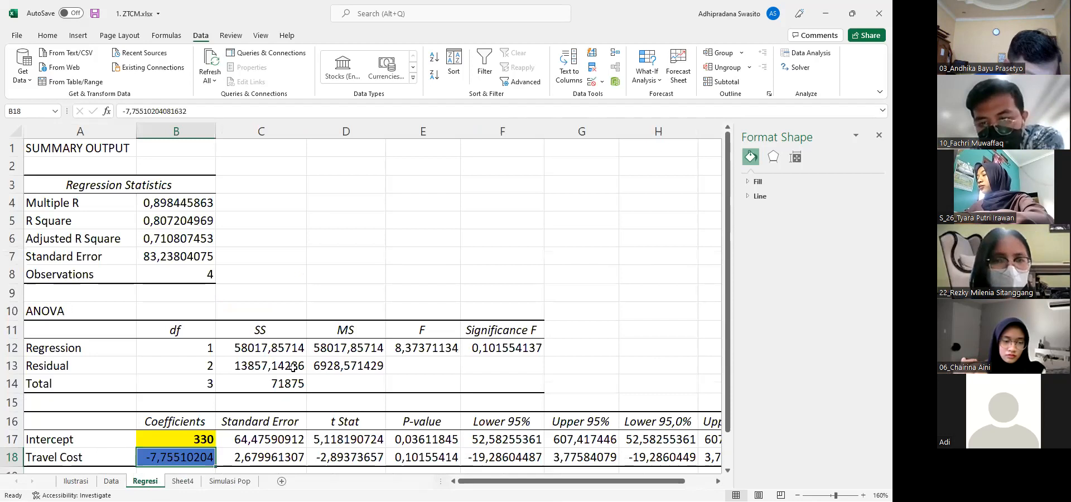
scroll(349, 282, "down", 6)
scroll(349, 283, "up", 6)
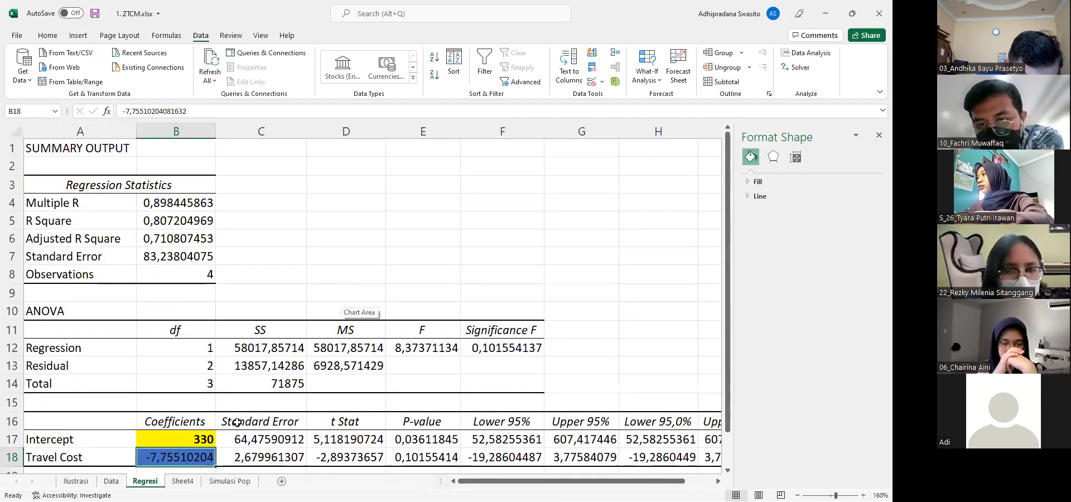
Check the Visitor chart on the Simulasi Pop sheet, and move Sheet4 after that sheet
left_click(230, 481)
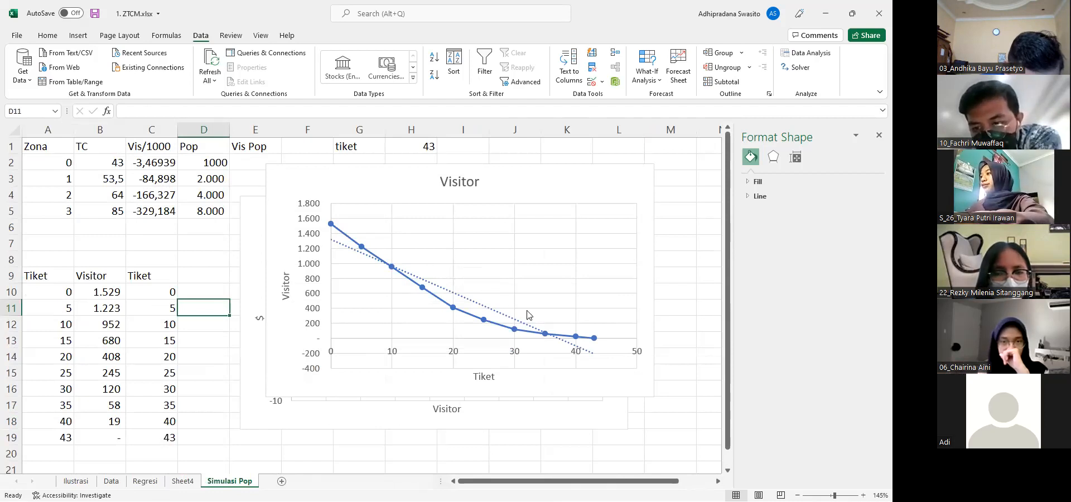
mouse_move(594, 341)
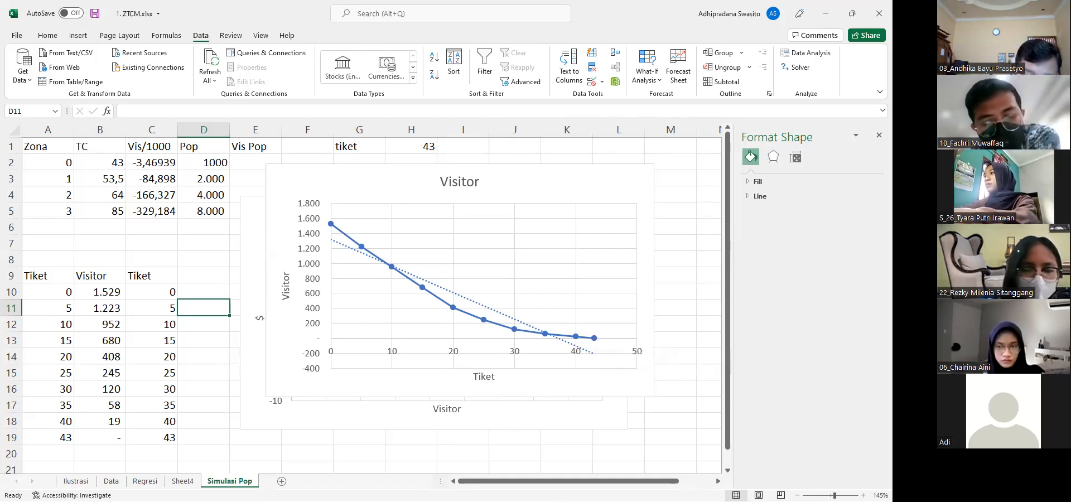
left_click(183, 481)
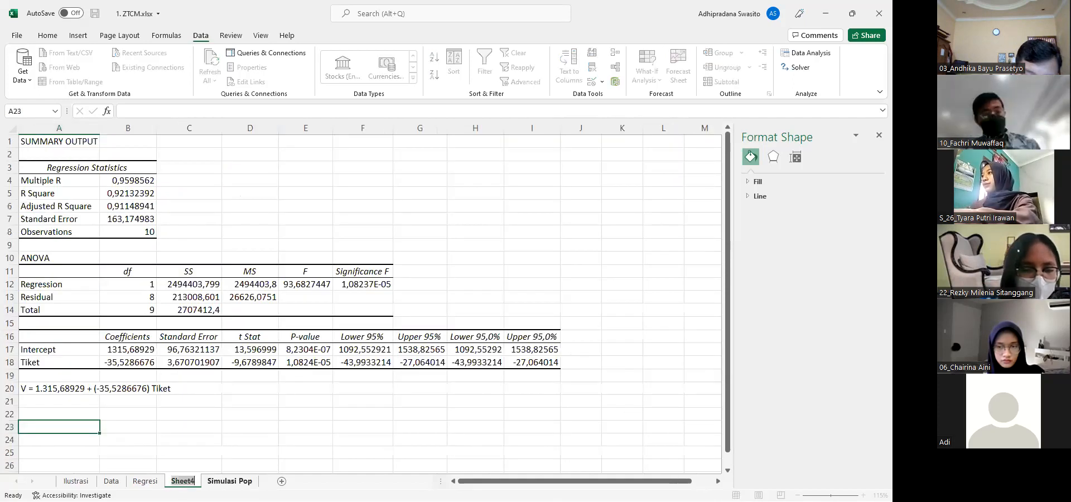
left_click(192, 426)
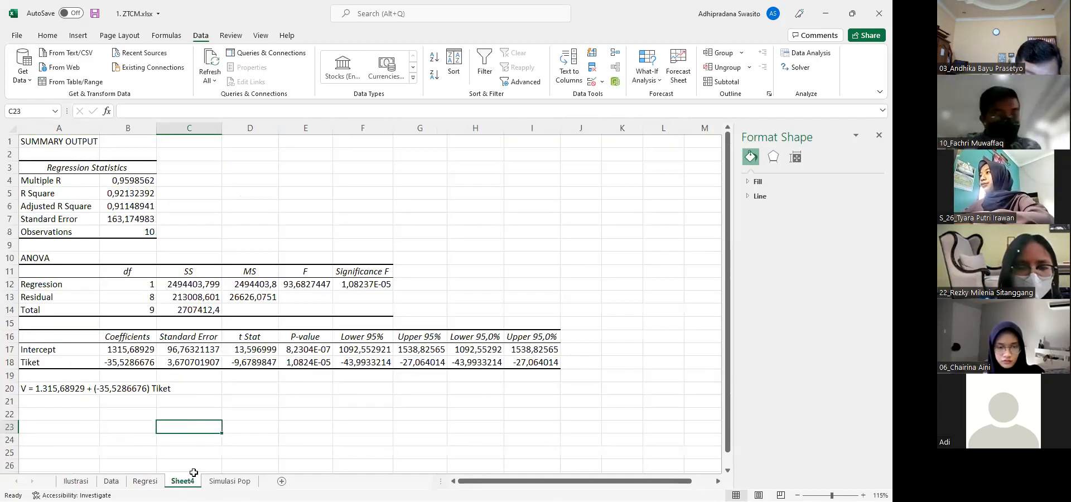
left_click_drag(193, 481, 263, 480)
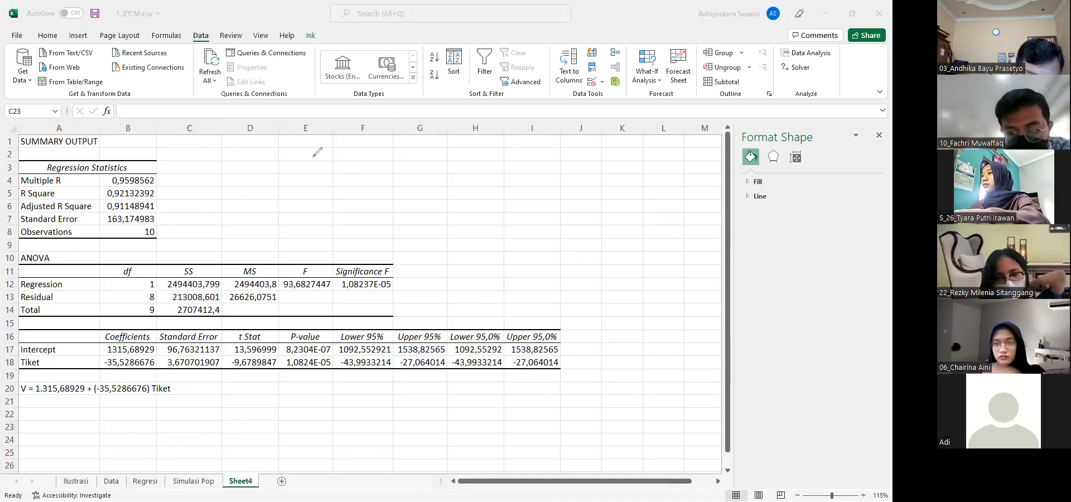
Handwrite the double-underlined formula SK = [[α.Cho] + [½ β1 Cho²]] − 0 over the regression output on Sheet4, and clear the ink
mouse_move(276, 158)
left_mouse_down()
mouse_move(287, 157)
mouse_move(287, 172)
mouse_move(317, 160)
mouse_move(337, 174)
mouse_move(431, 153)
mouse_move(446, 166)
mouse_move(461, 153)
mouse_move(471, 164)
mouse_move(491, 158)
left_mouse_up()
left_click(356, 164)
mouse_move(495, 152)
left_mouse_down()
mouse_move(498, 161)
mouse_move(536, 158)
left_mouse_up()
mouse_move(539, 152)
left_mouse_down()
mouse_move(567, 141)
mouse_move(557, 164)
left_mouse_up()
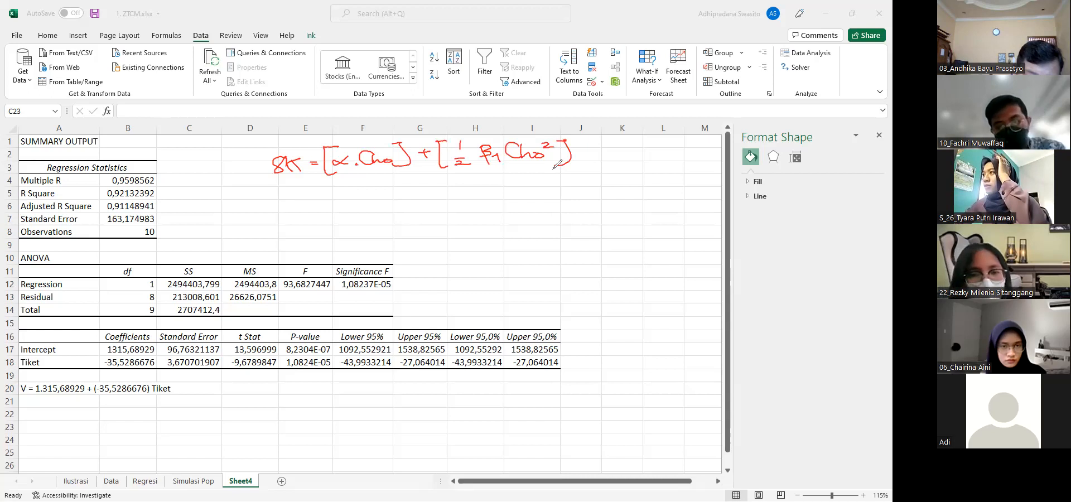
mouse_move(327, 141)
left_mouse_down()
mouse_move(316, 146)
mouse_move(327, 184)
left_mouse_up()
mouse_move(584, 135)
left_mouse_down()
mouse_move(563, 172)
mouse_move(610, 156)
left_mouse_up()
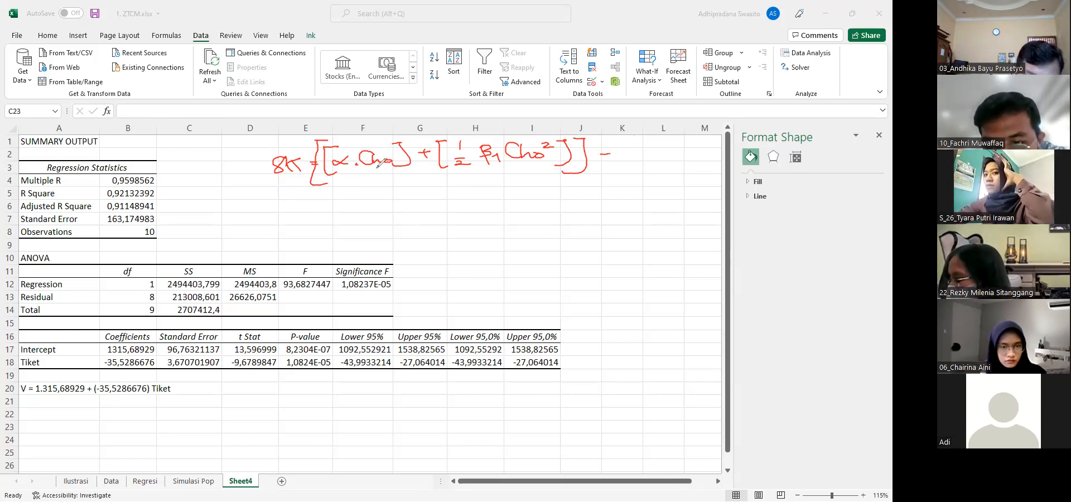
left_click_drag(643, 146, 646, 147)
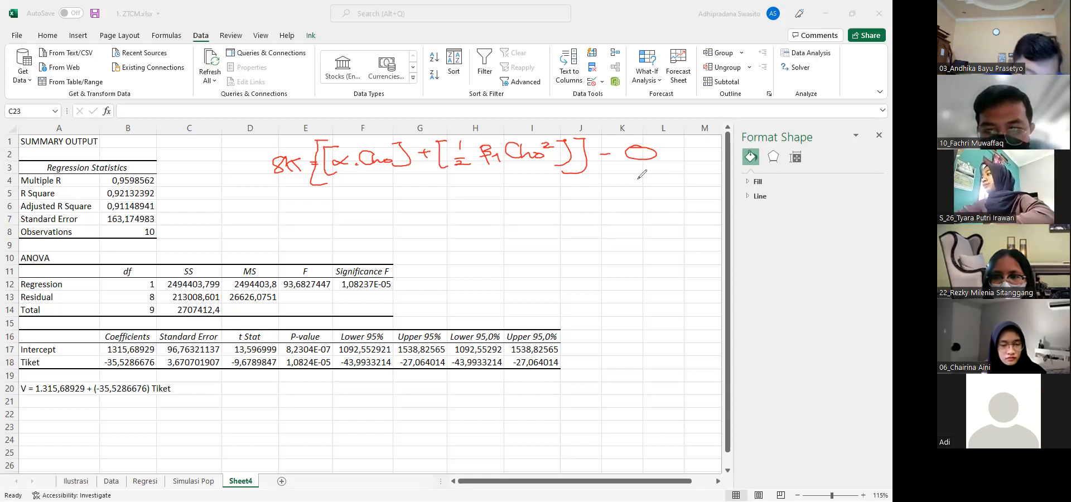
left_click_drag(317, 195, 622, 192)
left_click_drag(345, 206, 535, 199)
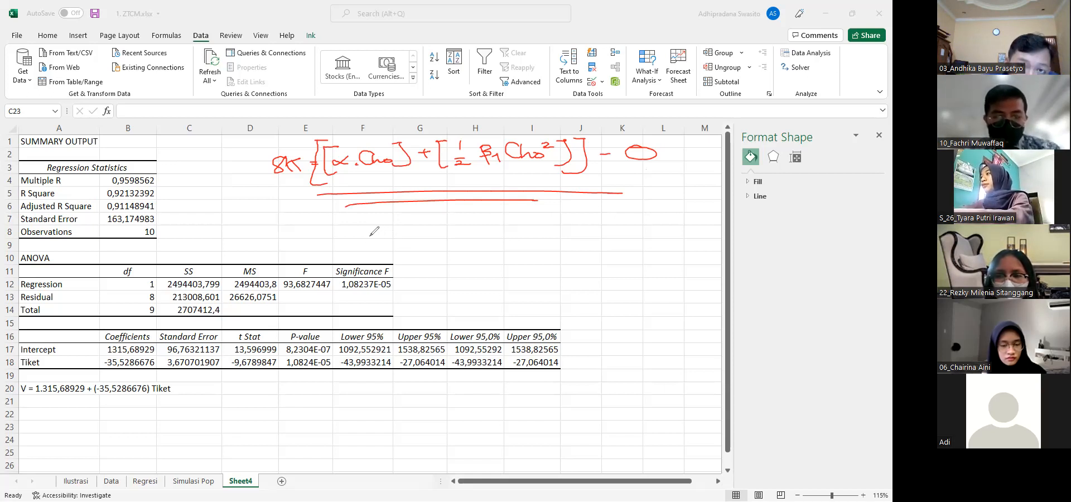
left_click(629, 41)
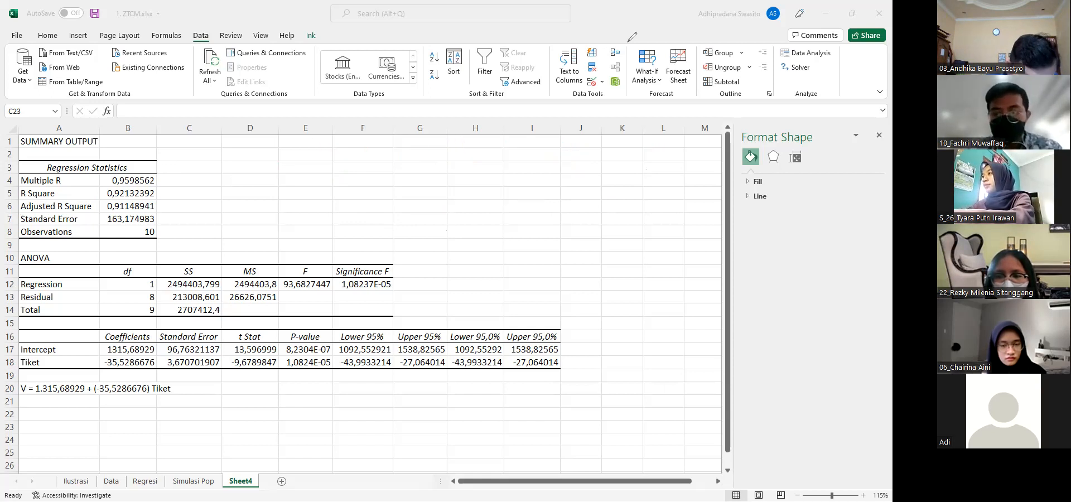
Shift the Visitor chart on the Simulasi Pop sheet to the right to uncover part of the chart behind it
left_click(202, 484)
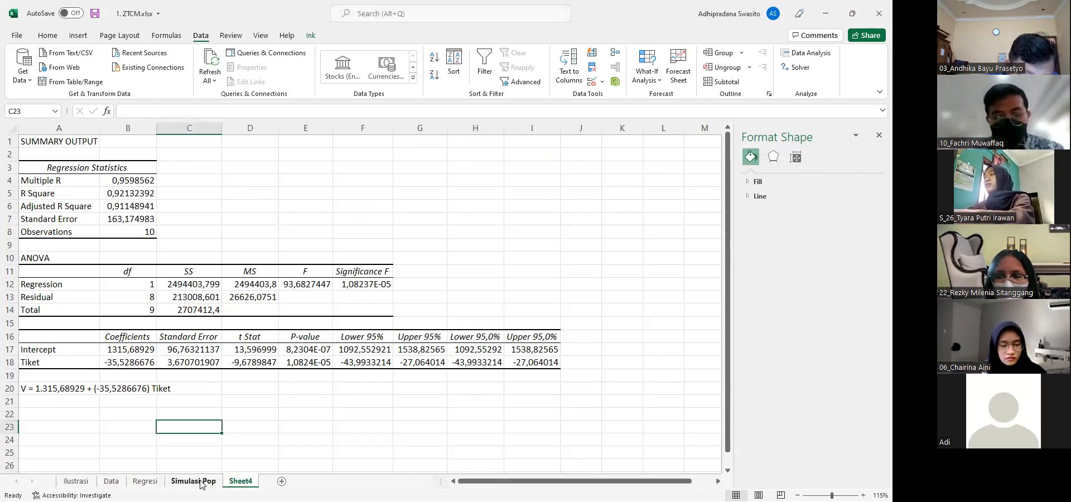
left_click(202, 483)
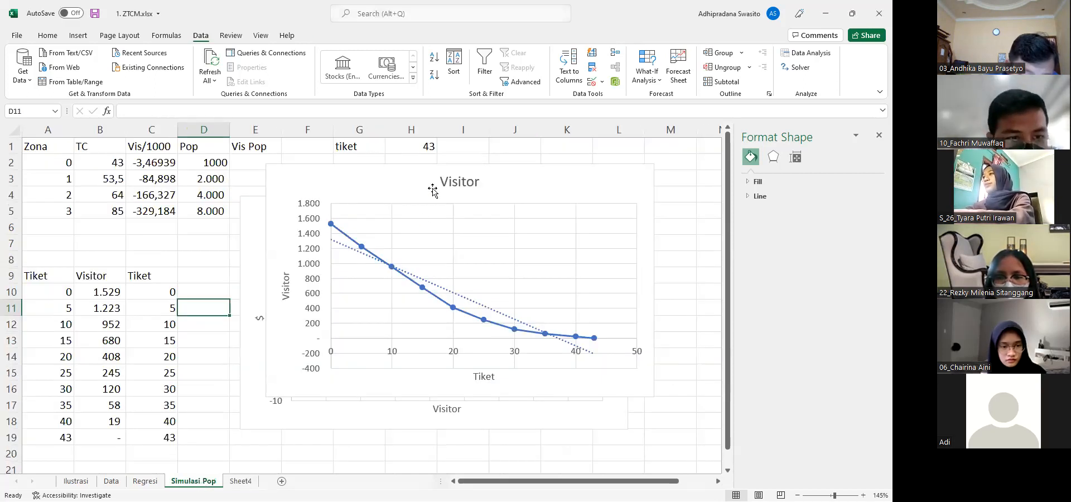
left_click(403, 191)
left_click_drag(334, 190, 403, 189)
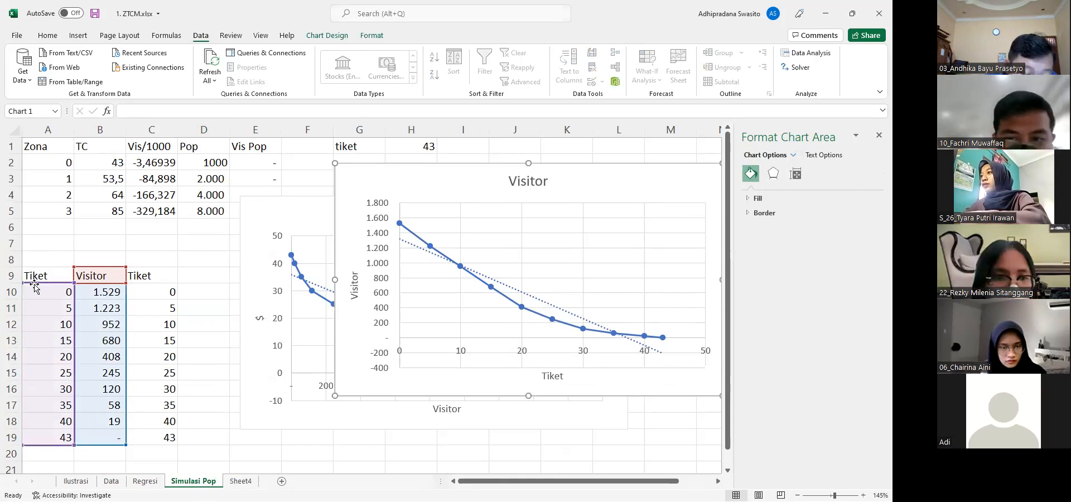
Preview a Scatter with Smooth Lines and Markers chart of Visitor against Tiket from A9:B19 without inserting it
left_click(59, 238)
left_click_drag(48, 276, 112, 438)
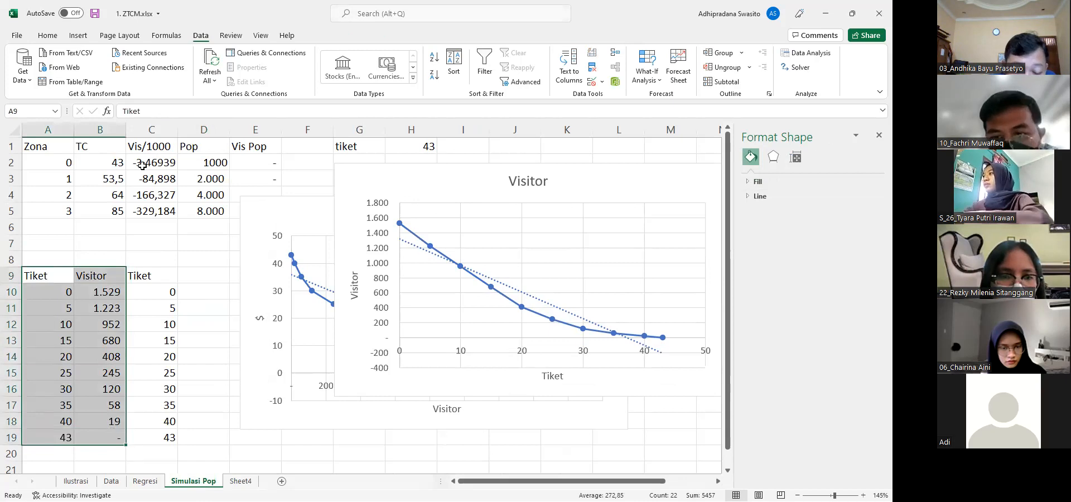
left_click(78, 37)
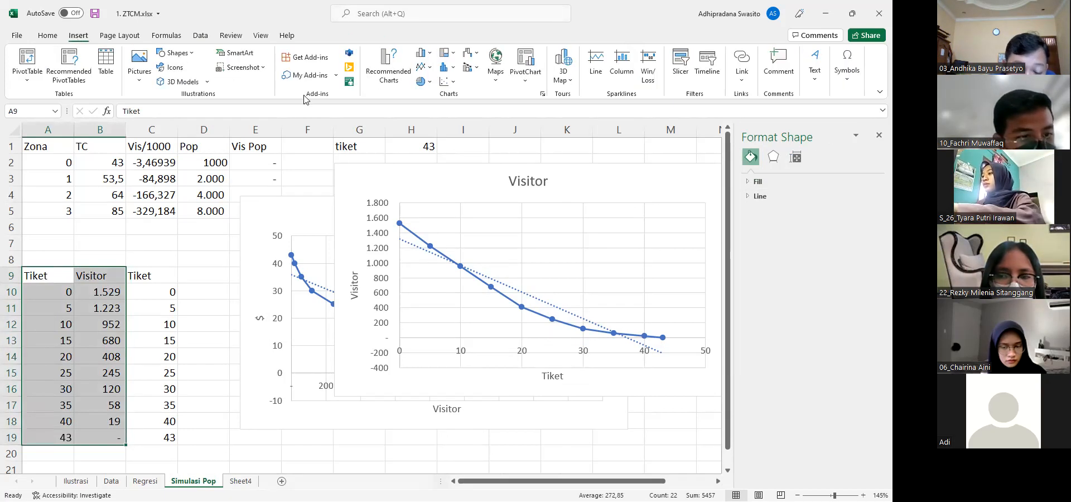
left_click(381, 63)
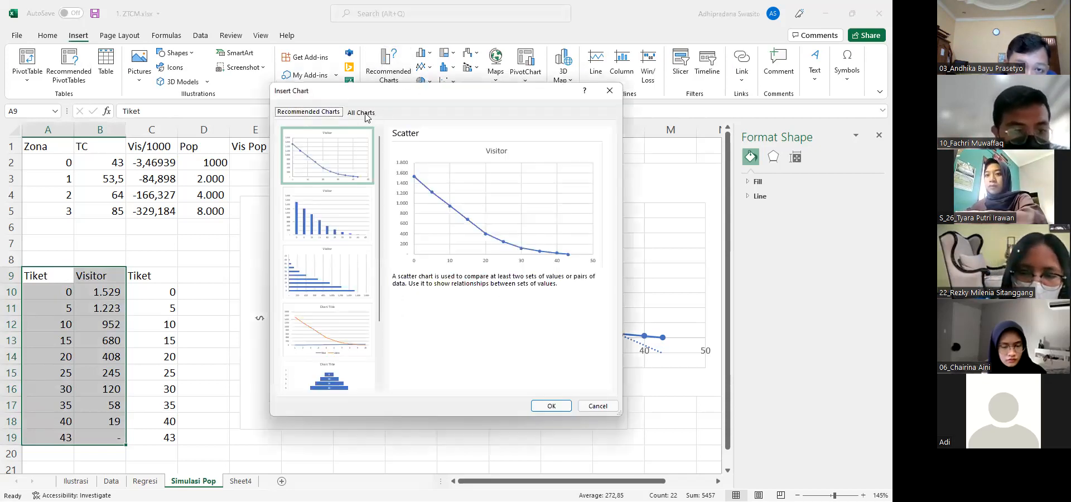
left_click(363, 113)
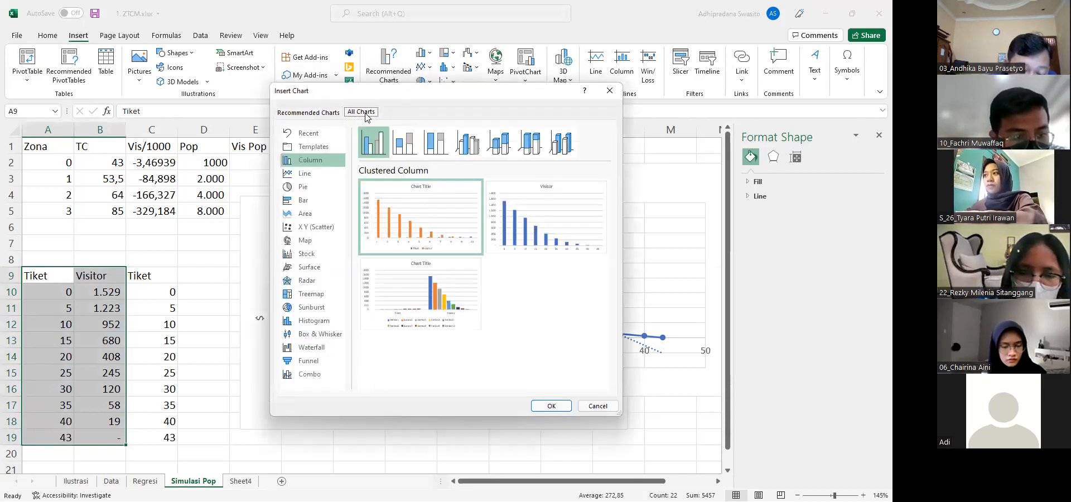
left_click(326, 229)
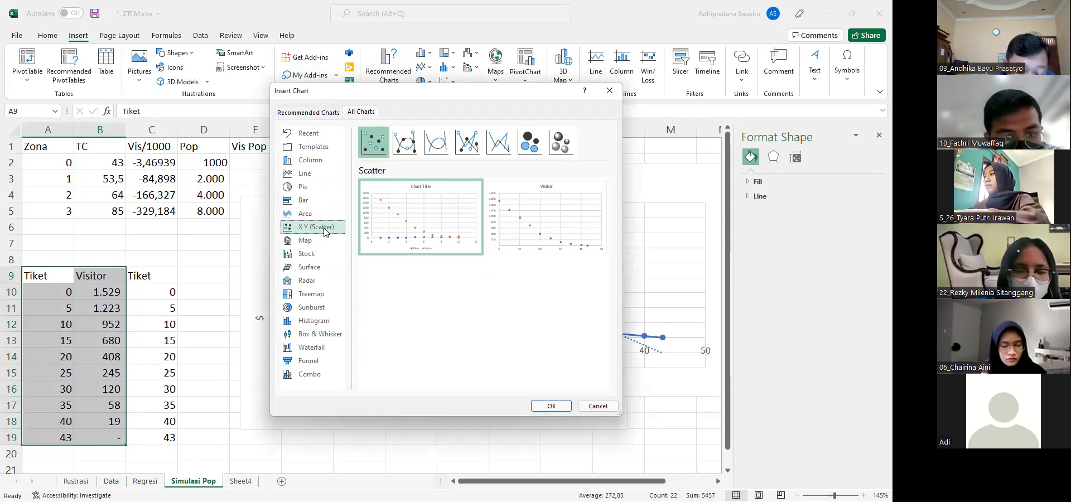
left_click(401, 148)
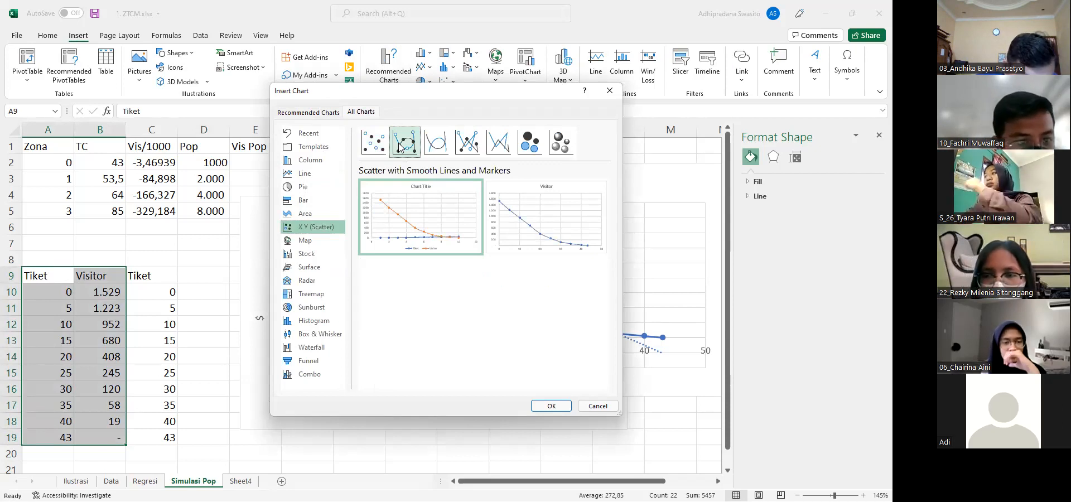
mouse_move(540, 219)
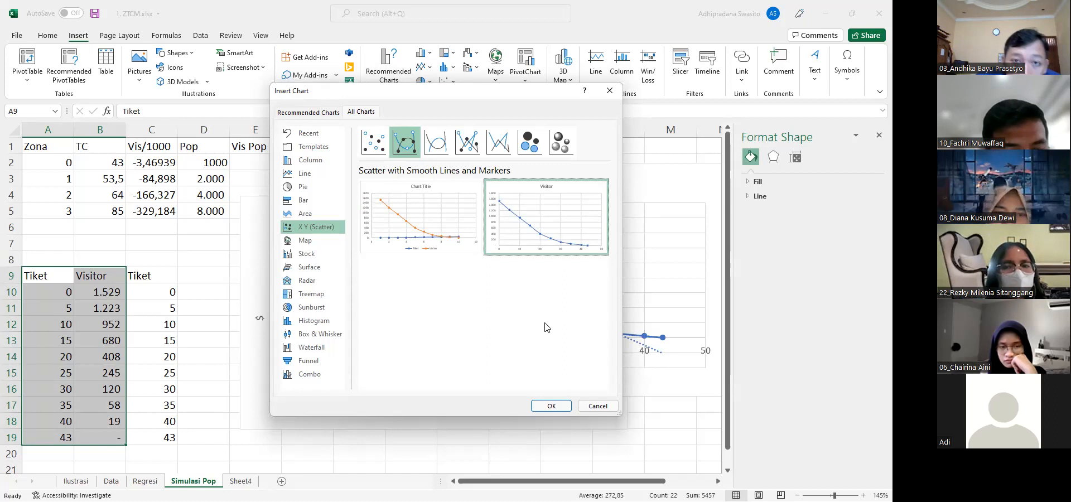
left_click(598, 408)
left_click(122, 292)
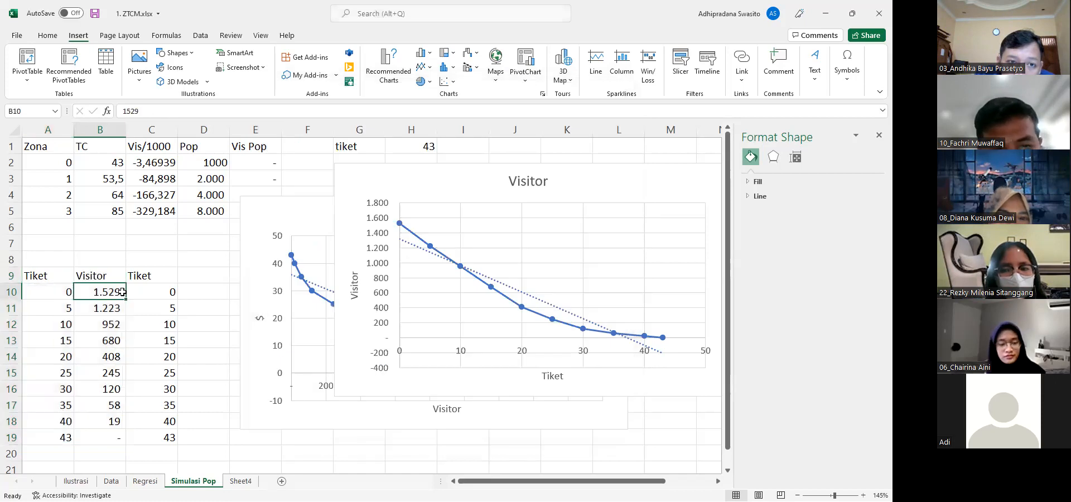
left_click(96, 276)
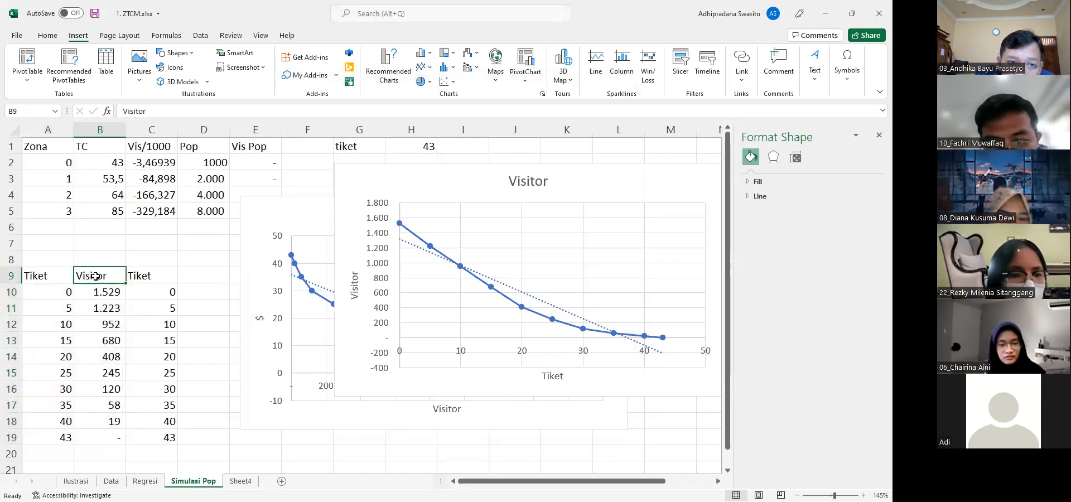
left_click(94, 285)
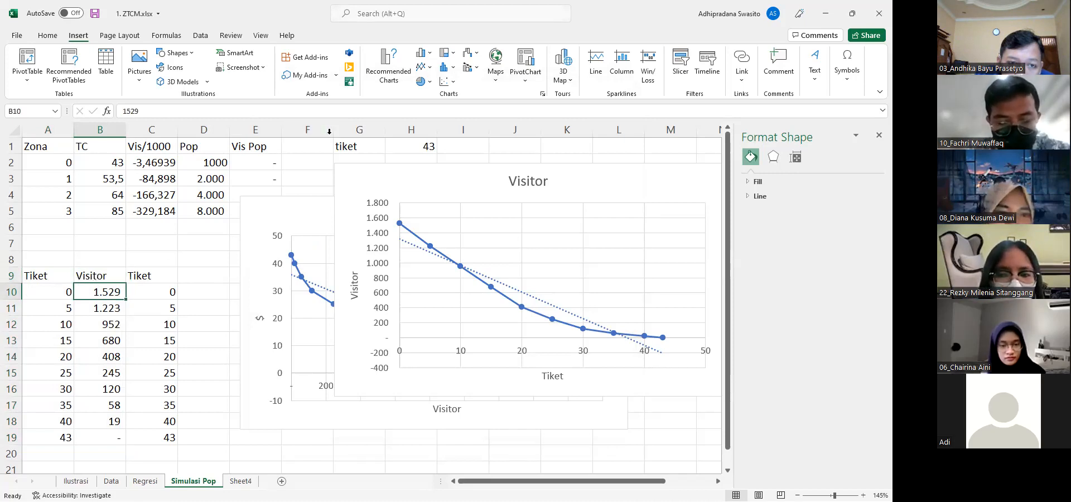
Move both demand charts from the Simulasi Pop sheet to the area below the demand equation on Sheet4
left_click(414, 143)
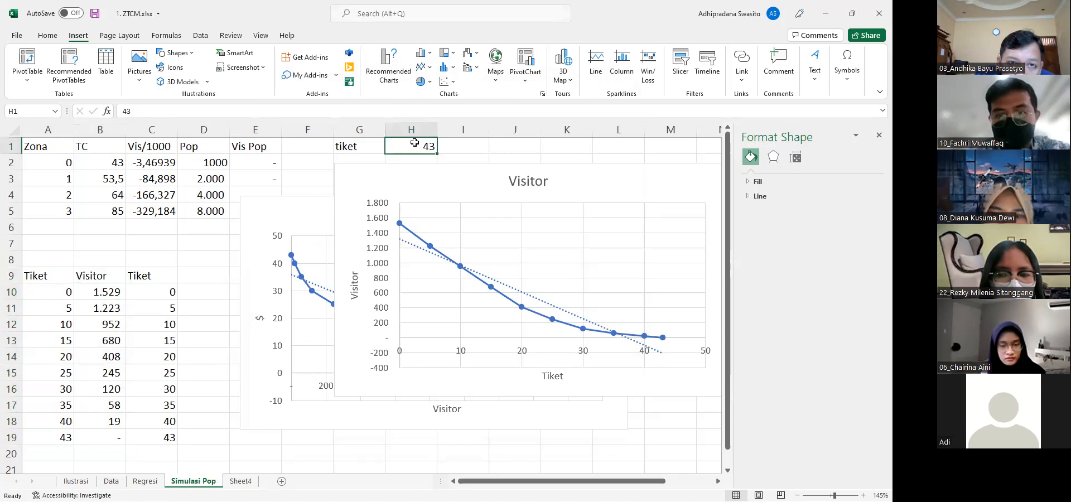
left_click(397, 166)
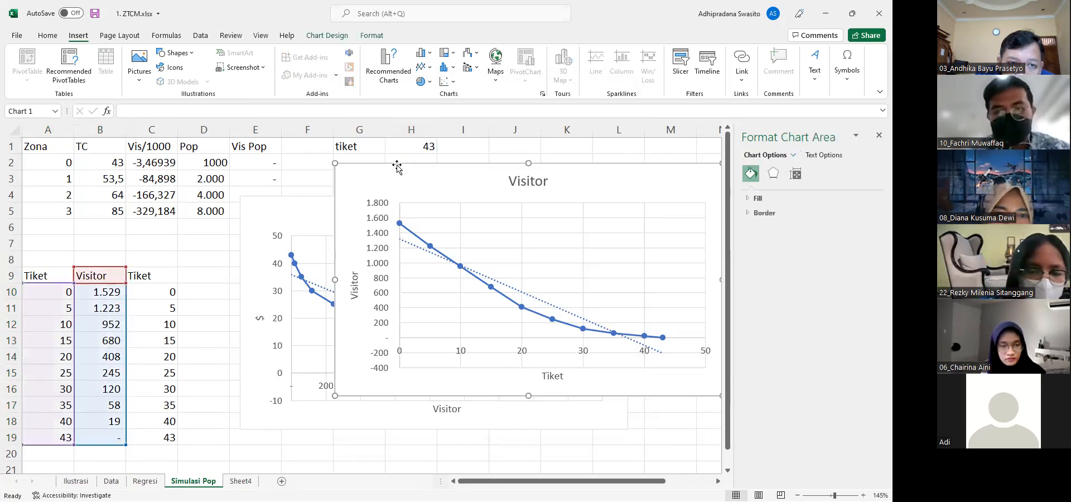
left_click(304, 211)
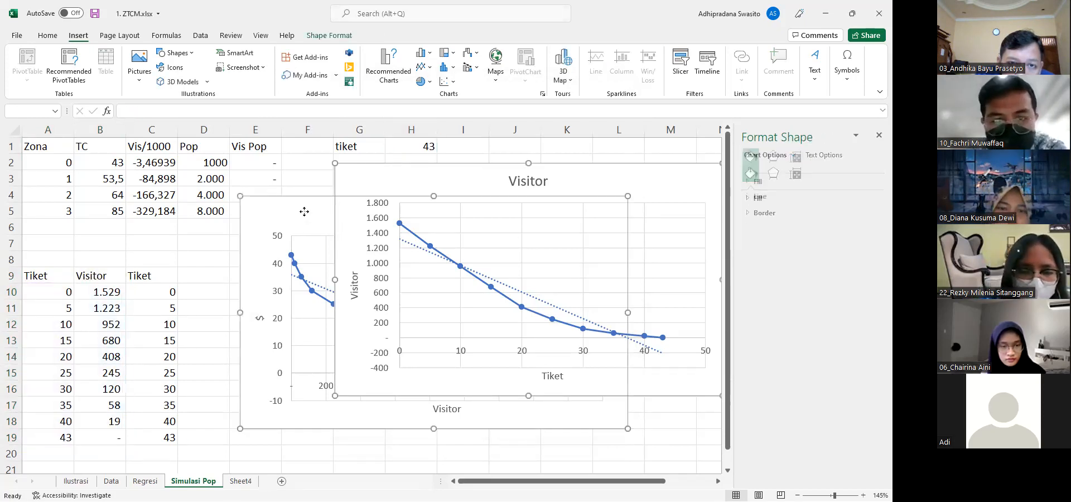
key("Delete")
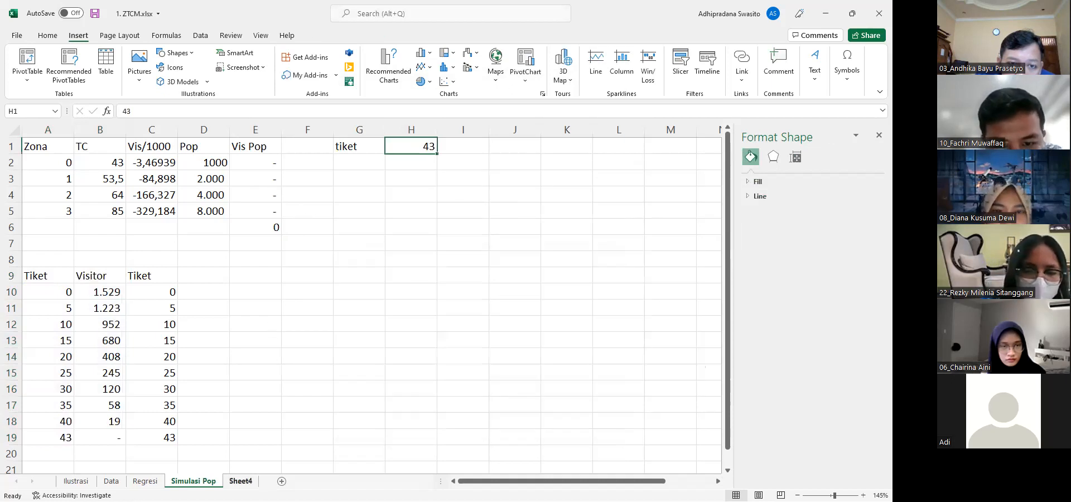
left_click(241, 481)
left_click(617, 170)
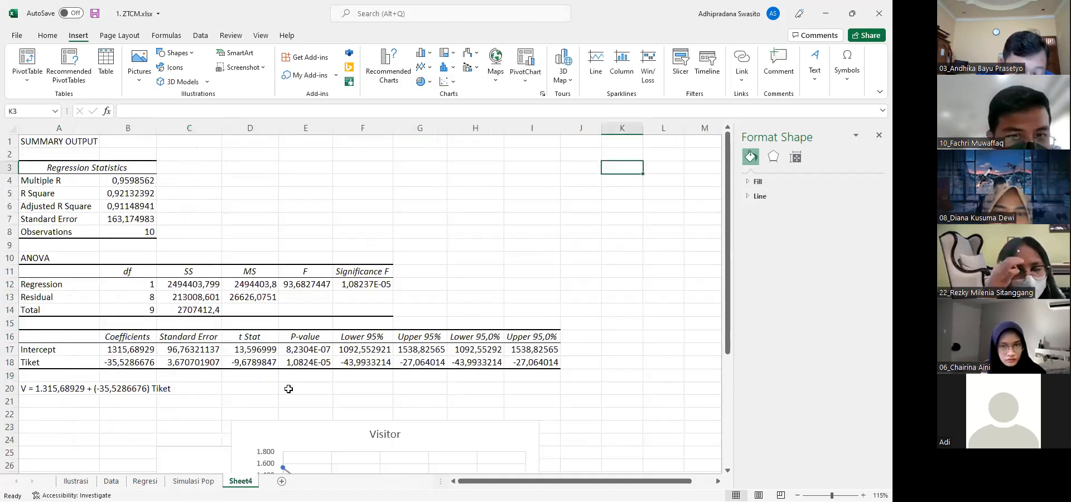
Set the tiket price in H1 of the Simulasi Pop sheet to 0 and check the total visitor formula in E6
left_click(205, 481)
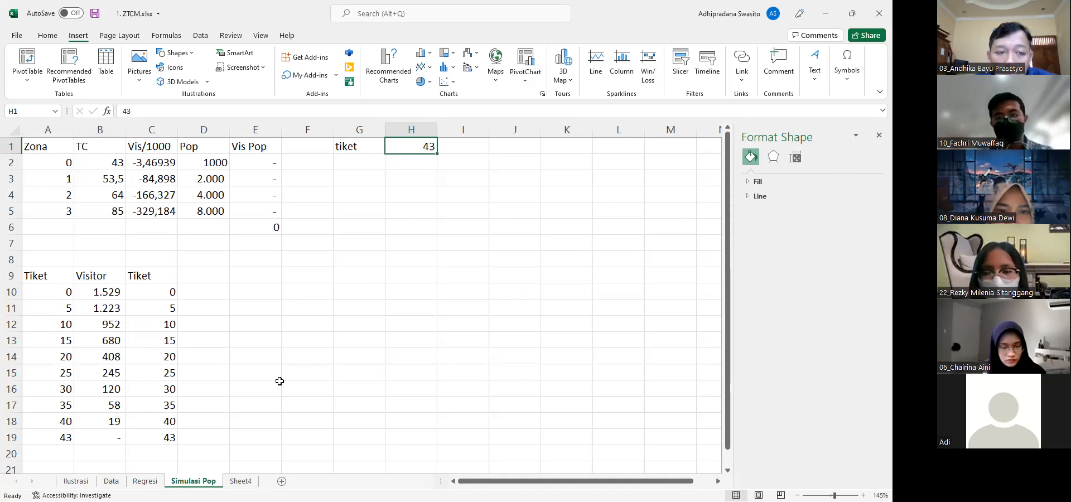
type("0")
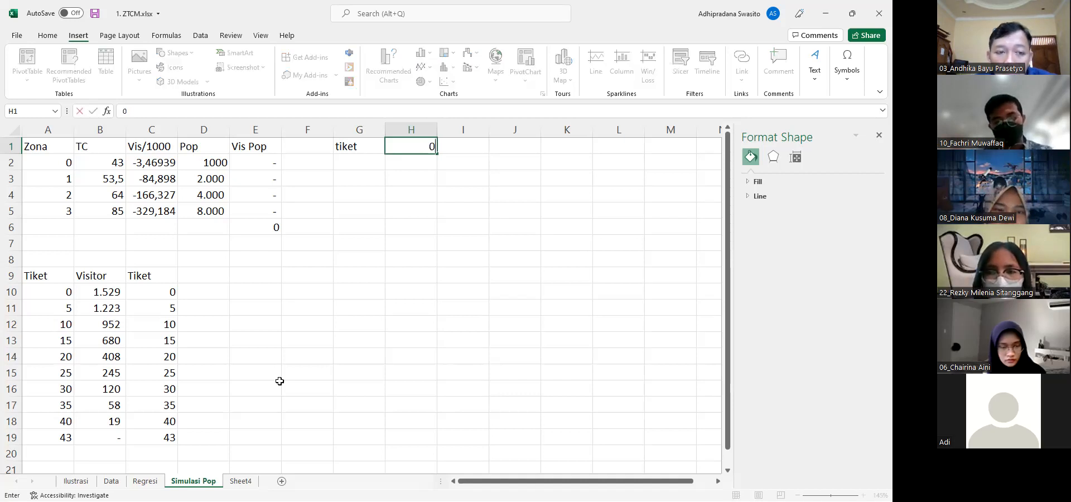
key("Return")
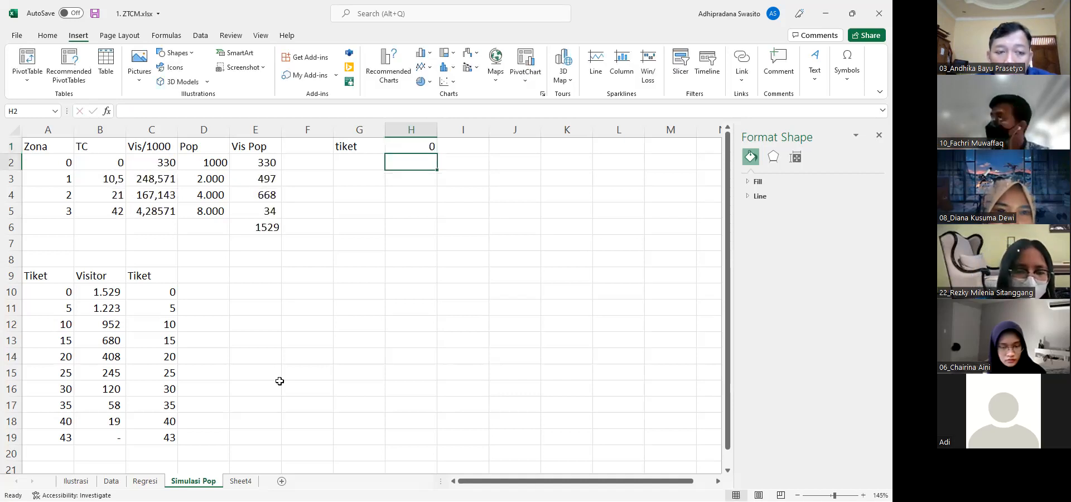
left_click(252, 227)
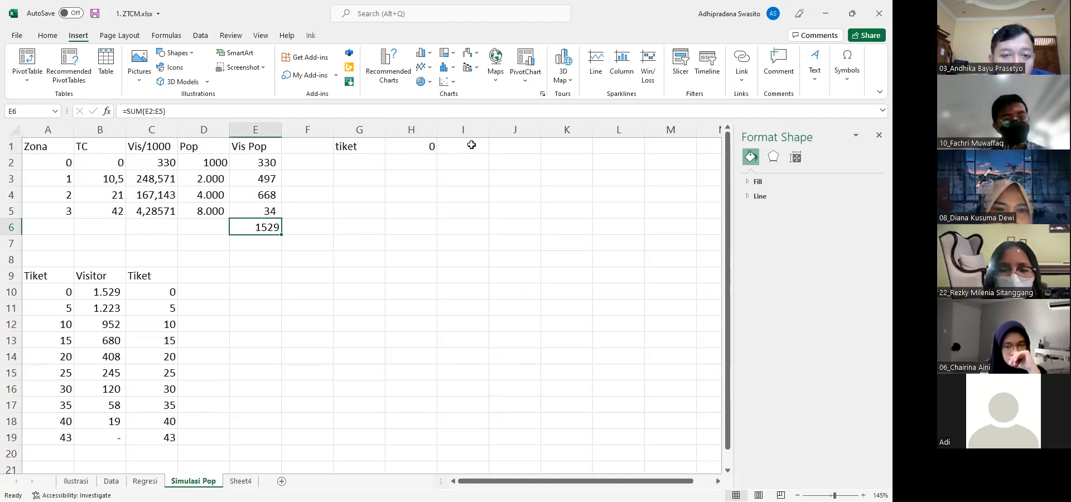
Draw chart axes on the Simulasi Pop sheet with a left border on H4:H11 and a bottom border on H11:K11
left_click(53, 36)
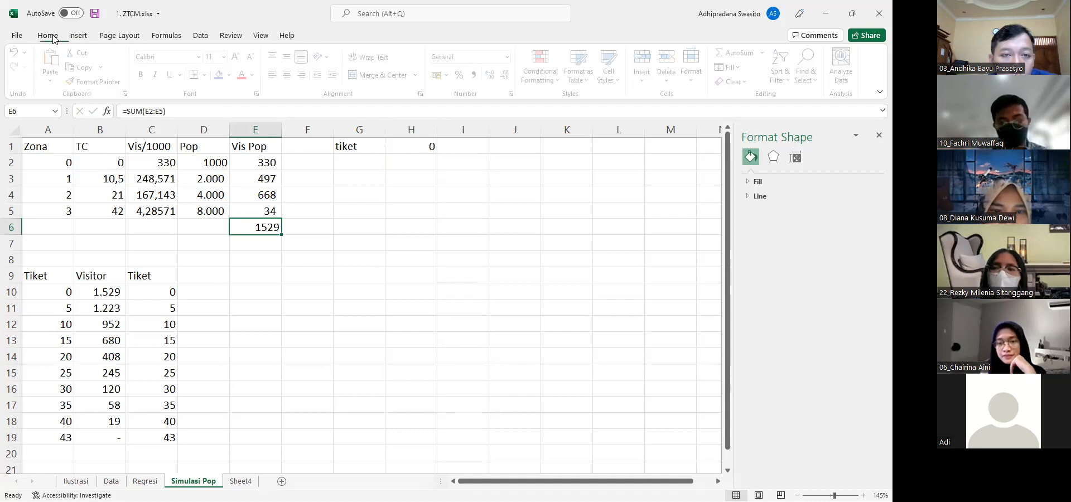
left_click(409, 201)
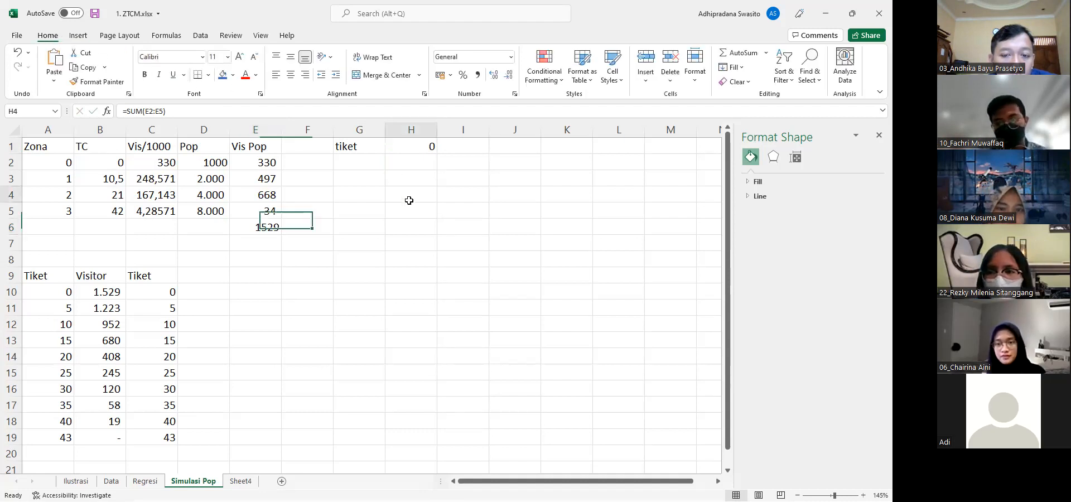
left_click_drag(409, 200, 411, 307)
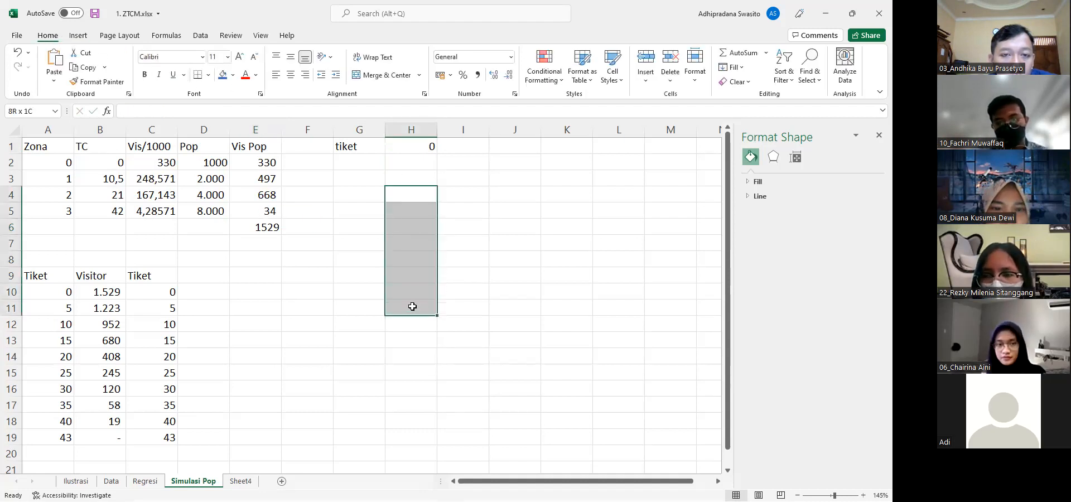
left_click(208, 75)
left_click(214, 137)
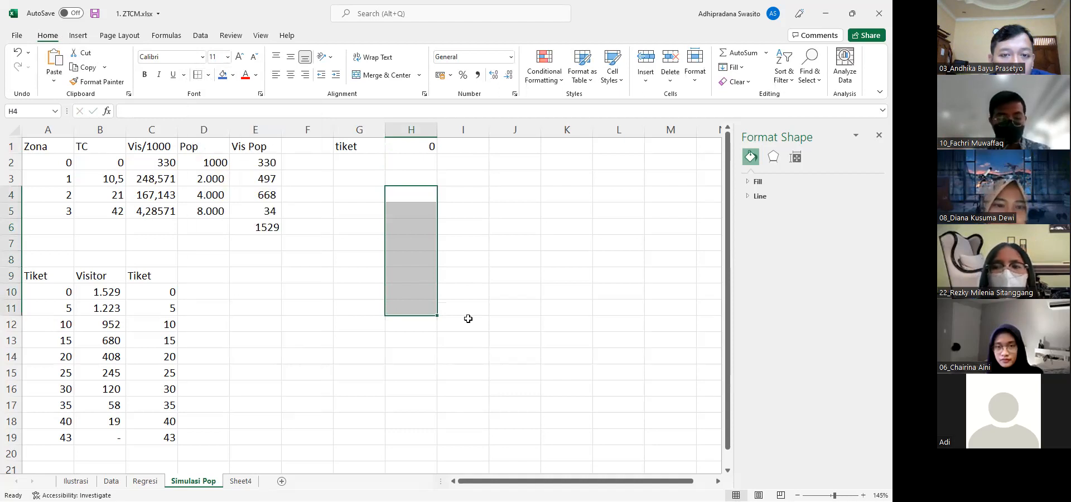
left_click(413, 307)
left_click_drag(489, 307, 557, 305)
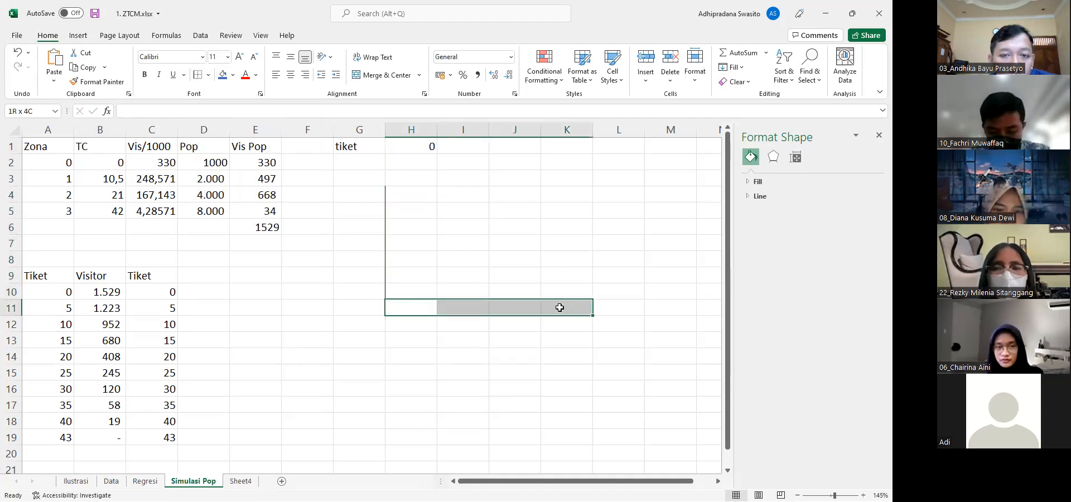
left_click(208, 75)
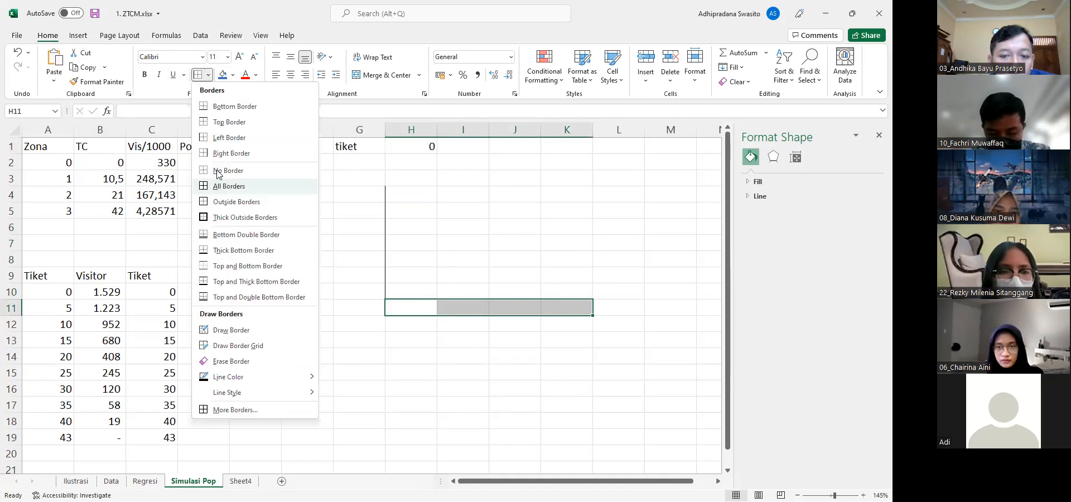
left_click(226, 106)
left_click(359, 226)
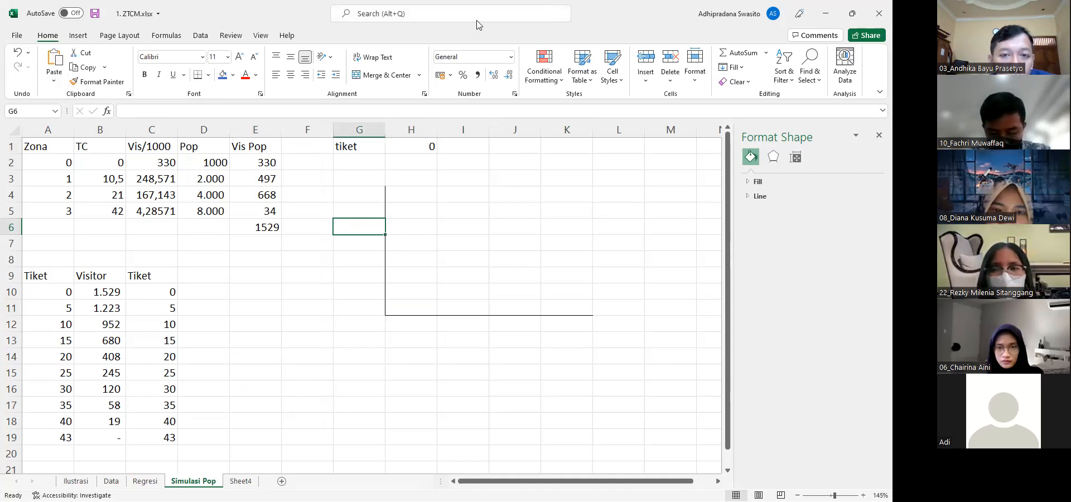
Handwrite the red axis labels "Tiket" above the vertical axis and "Visitor" below the end of the horizontal axis
left_click_drag(367, 184, 354, 181)
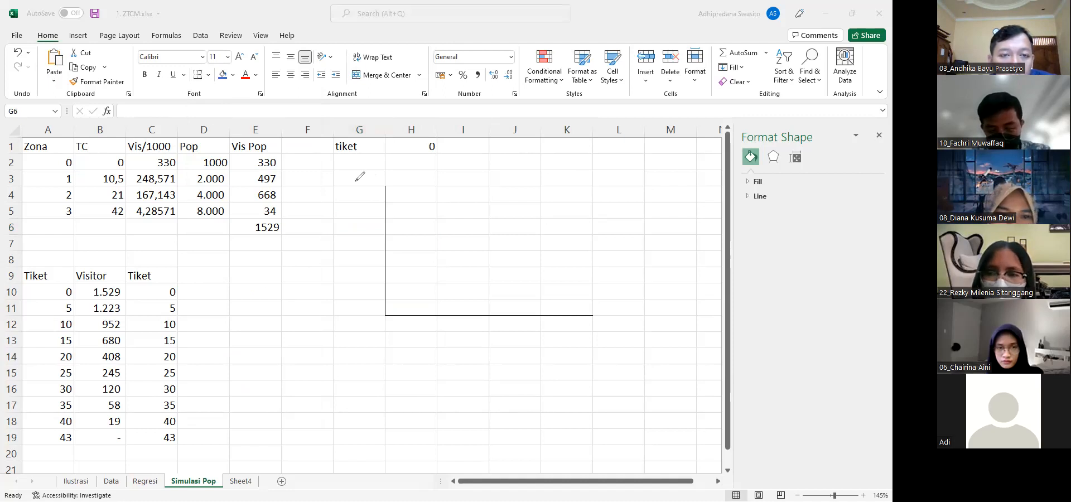
mouse_move(363, 178)
left_mouse_down()
mouse_move(367, 196)
mouse_move(372, 177)
mouse_move(378, 189)
left_mouse_up()
left_click_drag(384, 178, 403, 186)
left_click_drag(397, 182, 418, 172)
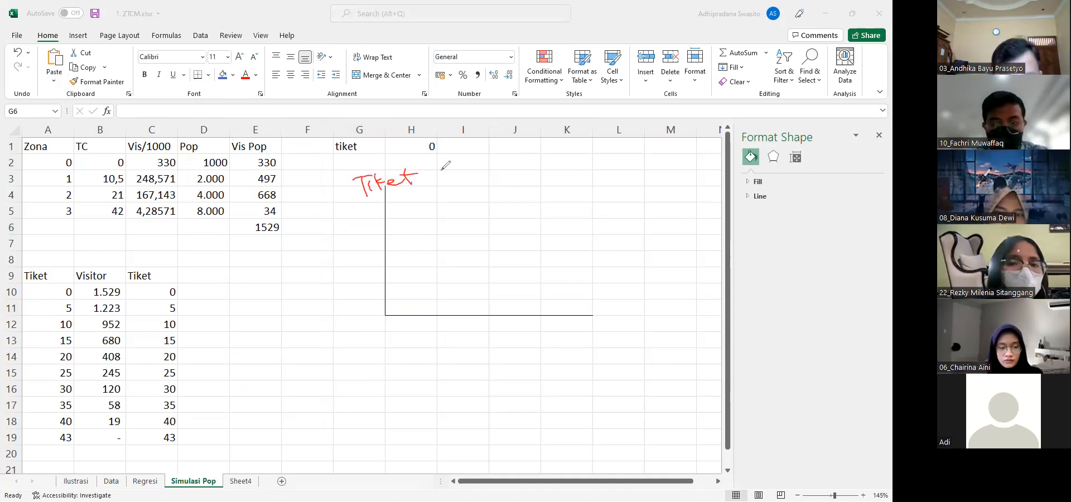
left_click_drag(585, 335, 600, 338)
mouse_move(609, 351)
left_mouse_down()
mouse_move(613, 339)
mouse_move(633, 350)
mouse_move(667, 334)
mouse_move(618, 330)
left_mouse_up()
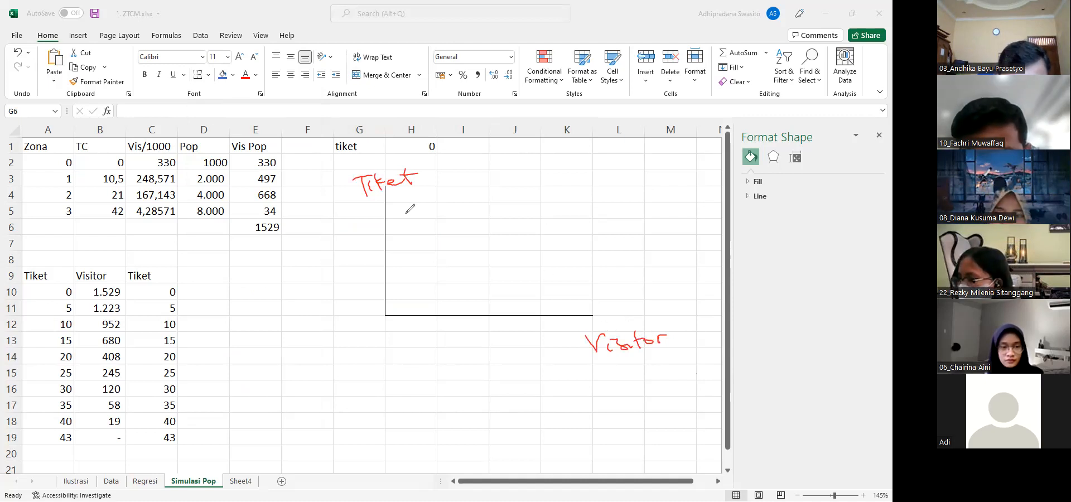
Annotate the Tiket axis in red with an upward arrow, an upper point marked "?" and a 0 at the origin
mouse_move(357, 245)
left_mouse_down()
mouse_move(360, 282)
mouse_move(367, 251)
left_mouse_up()
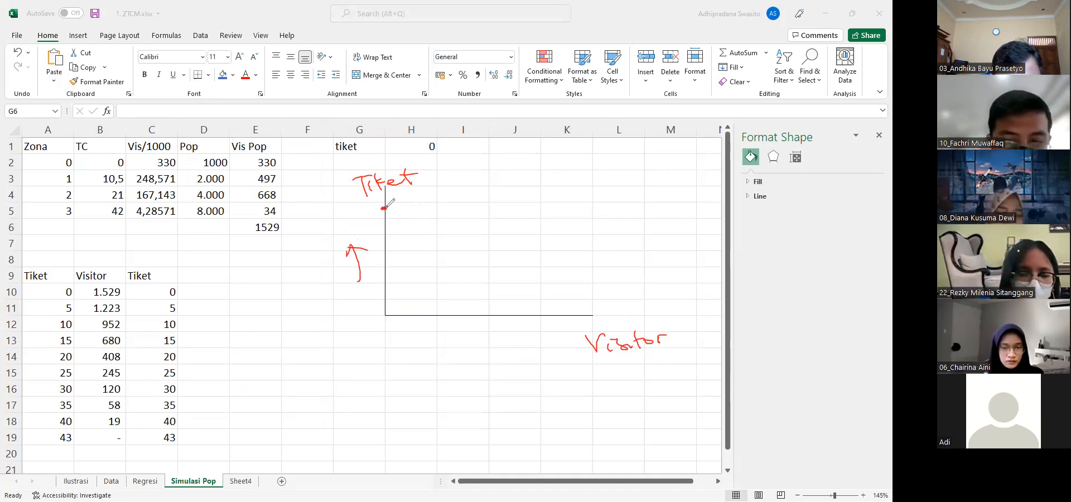
mouse_move(381, 324)
left_mouse_down()
mouse_move(372, 332)
mouse_move(383, 325)
left_mouse_up()
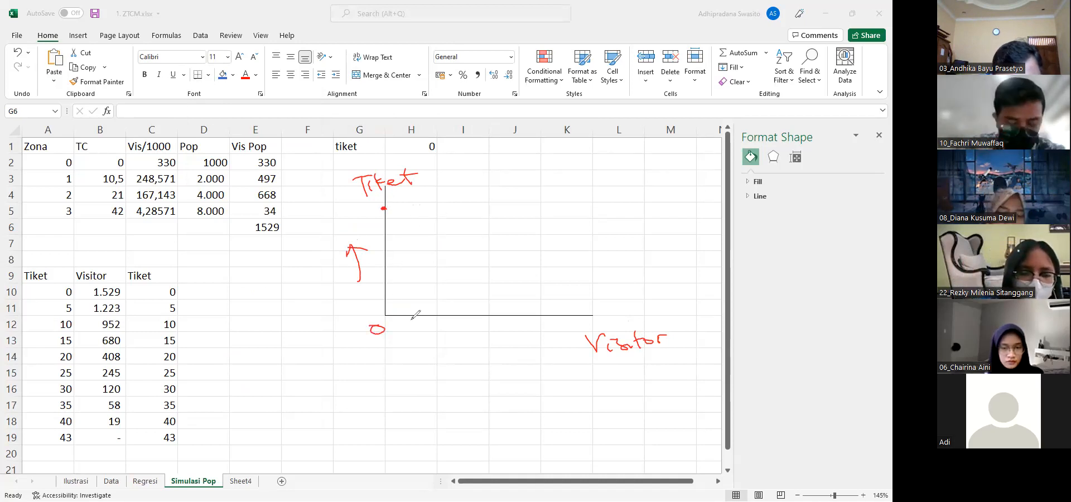
left_click_drag(356, 205, 362, 216)
left_click(368, 221)
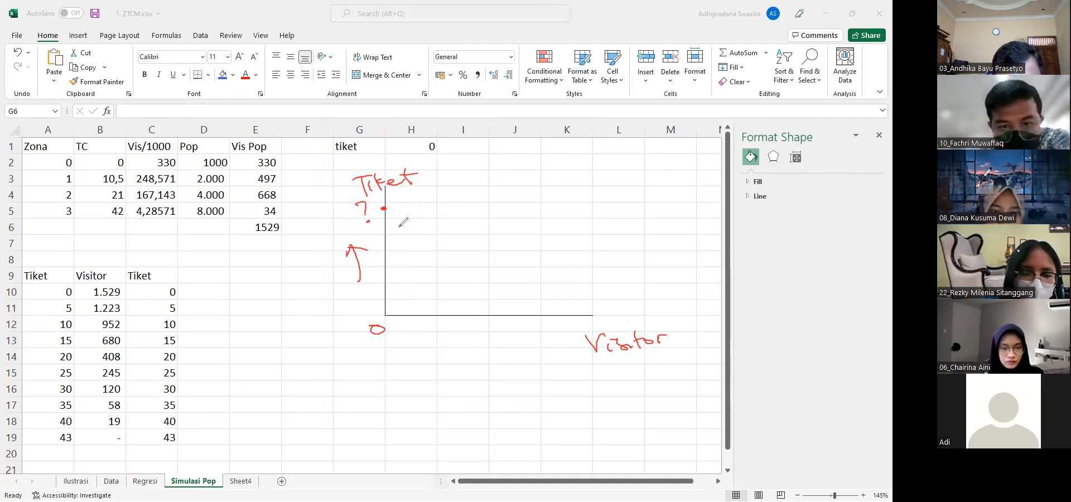
Draw a dotted red demand line sloping down from the upper point on the Tiket axis to the Visitor axis
left_click(393, 214)
left_click(400, 220)
left_click(412, 229)
left_click(427, 235)
left_click(442, 243)
left_click(426, 241)
left_click(444, 250)
left_click(458, 257)
left_click(469, 264)
left_click(483, 270)
left_click(501, 277)
left_click(509, 286)
left_click(519, 291)
left_click(528, 296)
left_click(537, 301)
left_click(545, 306)
left_click(556, 311)
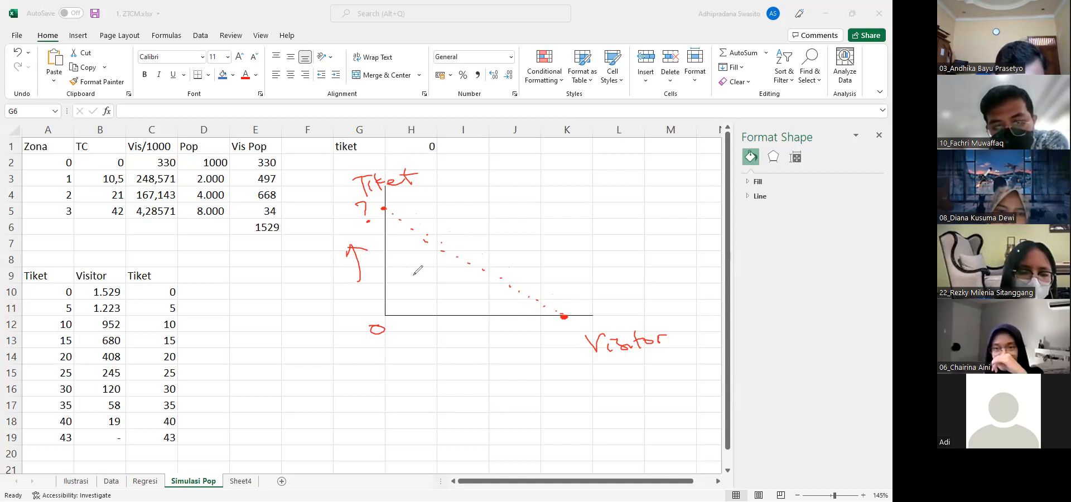
Hatch the triangle between the dotted demand line and the two axes with red strokes
left_click_drag(387, 227, 424, 237)
left_click_drag(394, 246, 436, 247)
left_click_drag(393, 256, 446, 258)
left_click_drag(393, 271, 467, 264)
mouse_move(394, 293)
left_mouse_down()
mouse_move(472, 272)
mouse_move(495, 279)
left_mouse_up()
left_click_drag(436, 301, 500, 290)
left_click_drag(470, 302, 539, 299)
mouse_move(410, 307)
left_mouse_down()
mouse_move(459, 291)
mouse_move(448, 302)
left_mouse_up()
left_click_drag(385, 277, 461, 272)
left_click_drag(397, 299, 484, 276)
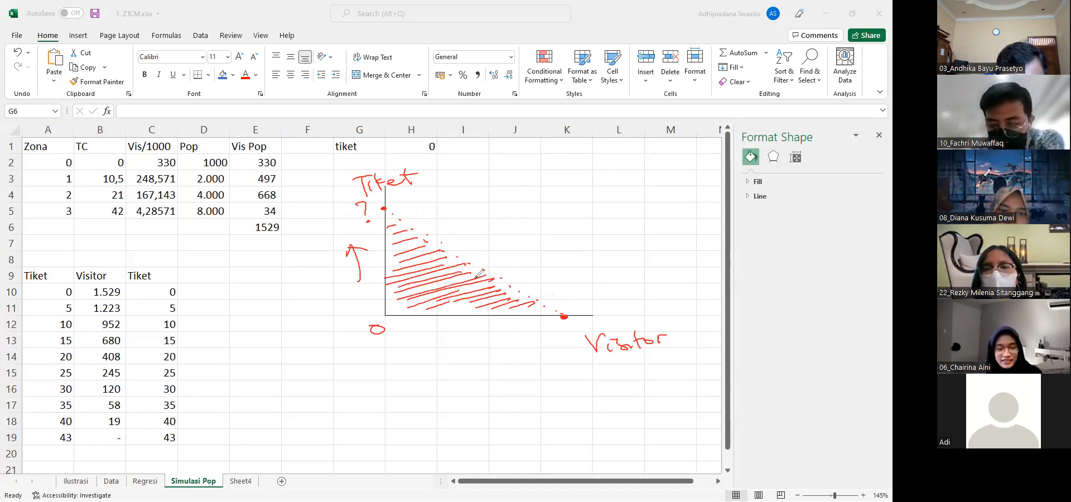
mouse_move(390, 239)
left_mouse_down()
mouse_move(423, 234)
mouse_move(416, 243)
mouse_move(430, 251)
left_mouse_up()
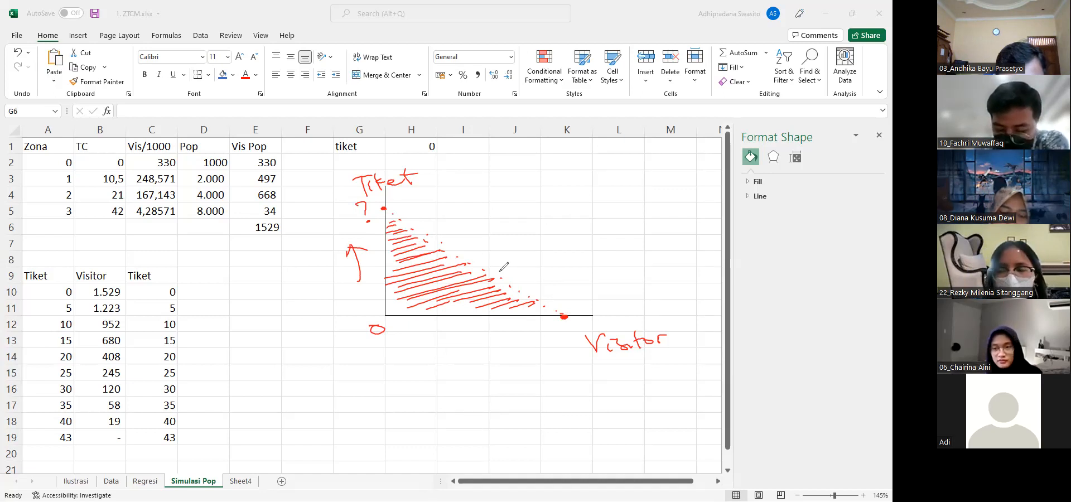
Try tiket prices of 10, 20, 35 and 43 in H1 to compare the simulated total visitors
left_click(435, 144)
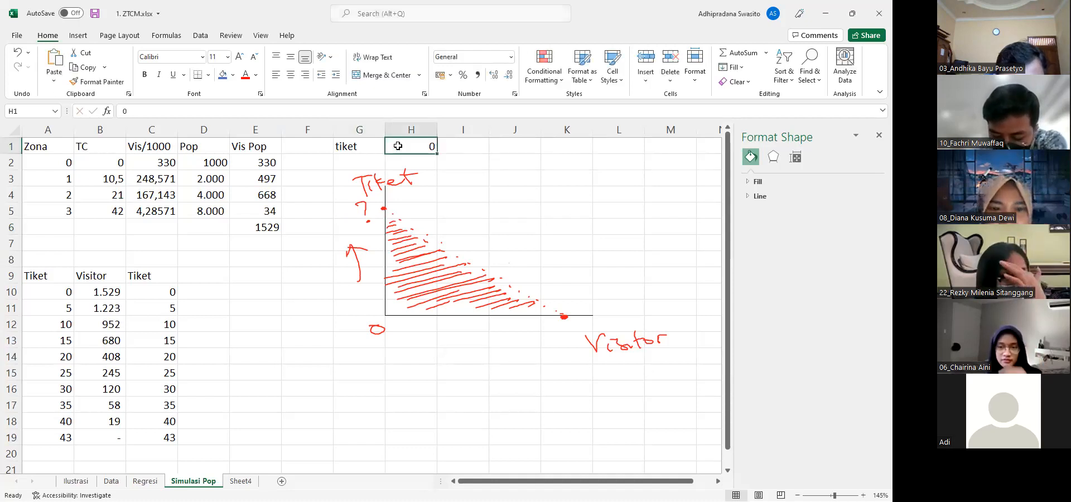
type("10")
key("Return")
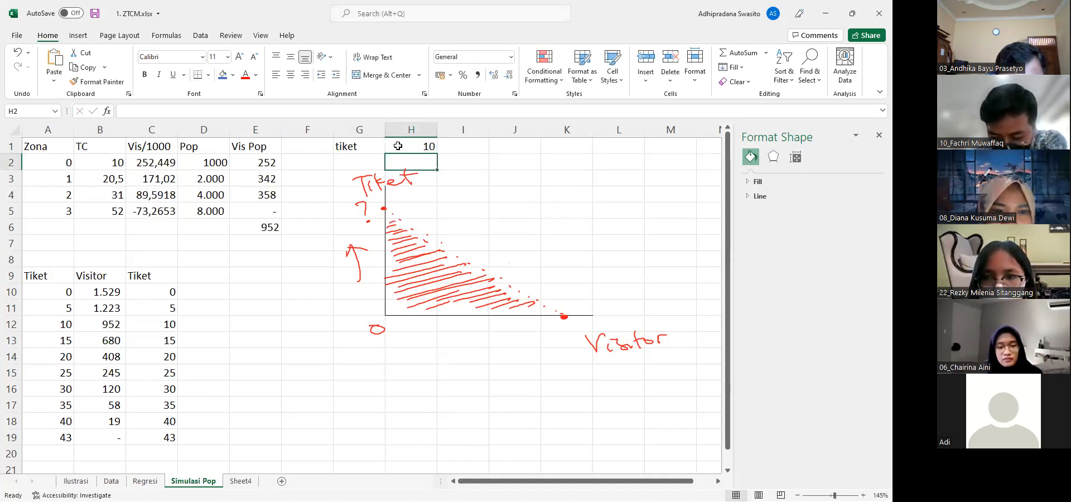
left_click(398, 145)
type("20")
key("Return")
left_click(398, 146)
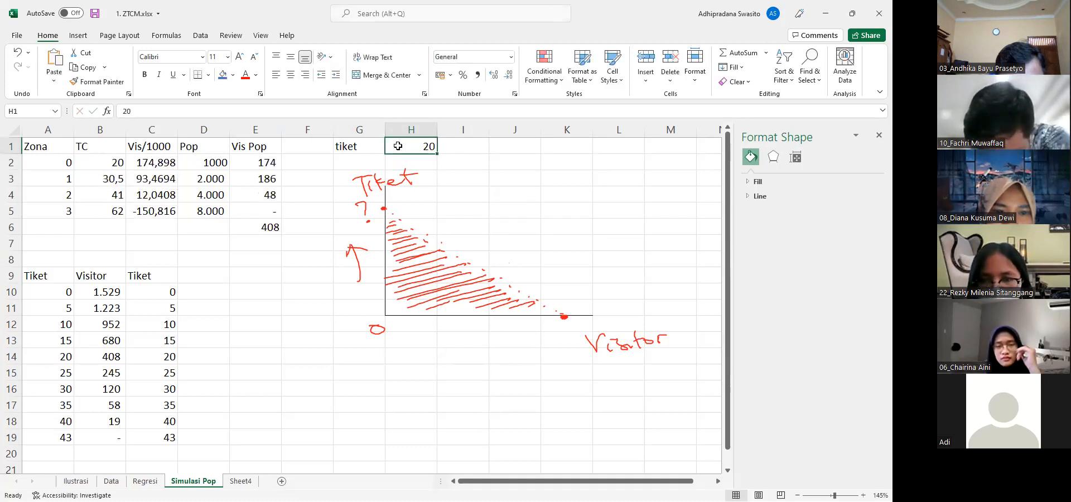
type("35")
key("Return")
left_click(397, 145)
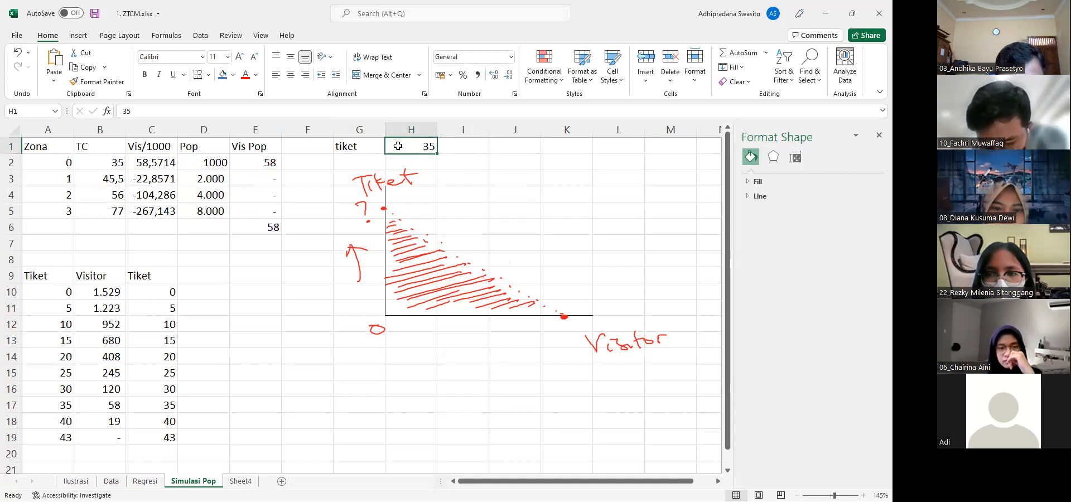
type("43")
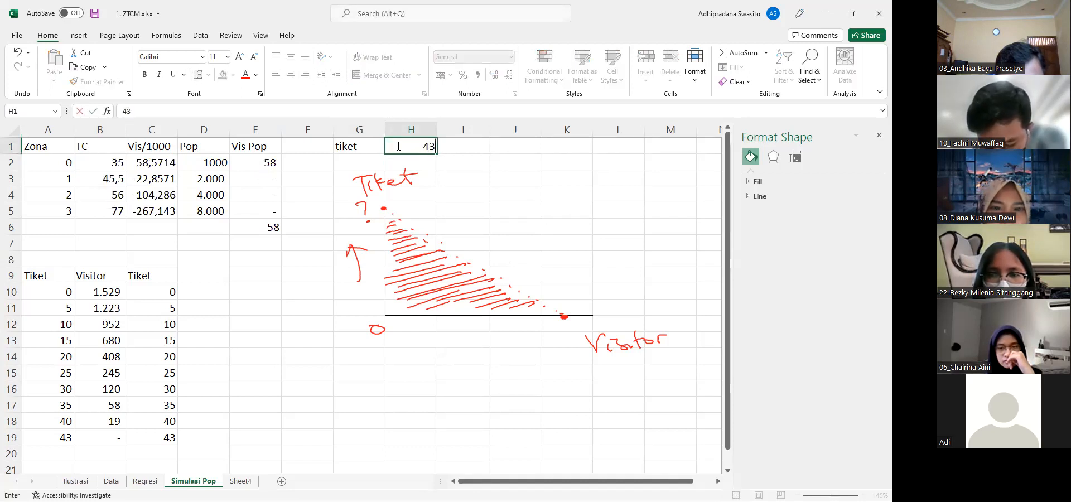
key("Return")
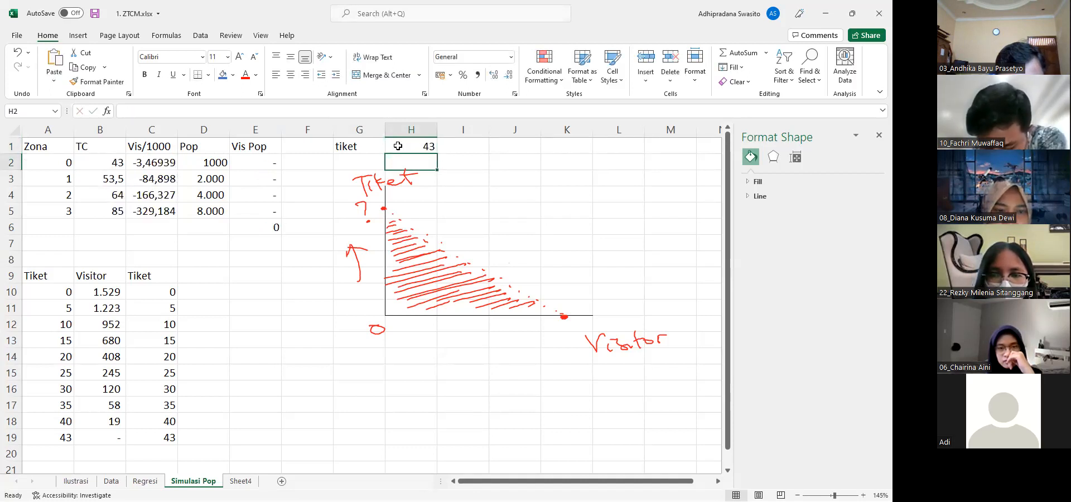
Compare tiket prices 42 and 43 in H1 around the point of zero visitors, leaving the price at 42
left_click(398, 146)
type("42")
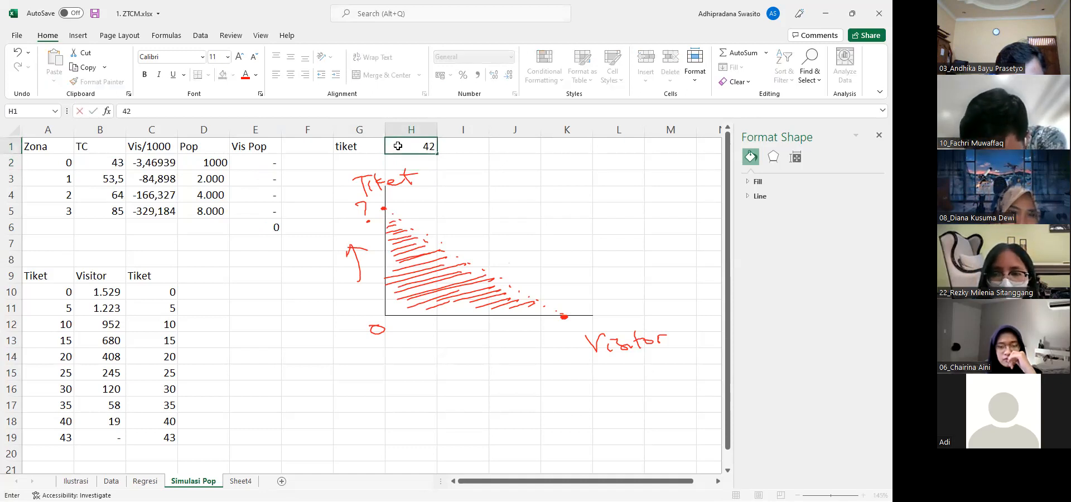
key("Return")
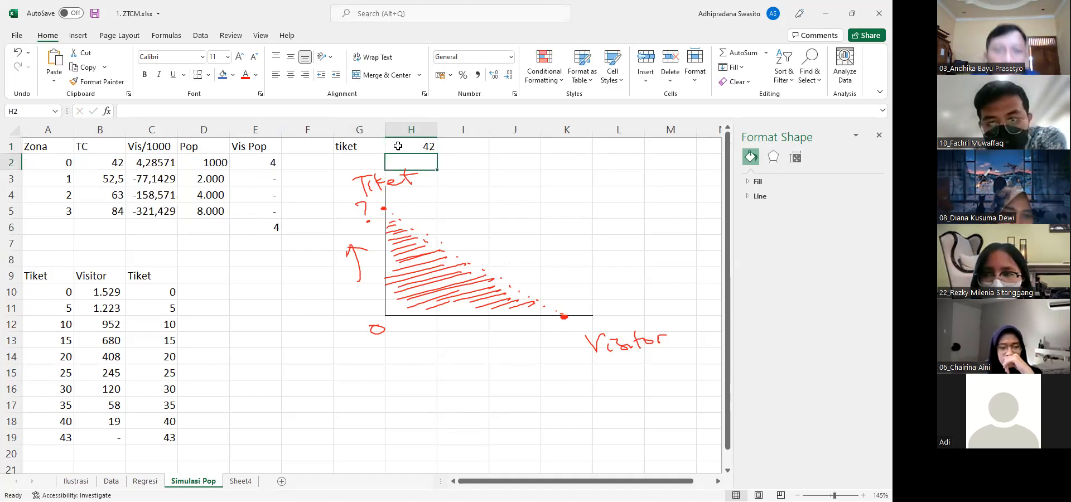
left_click(398, 146)
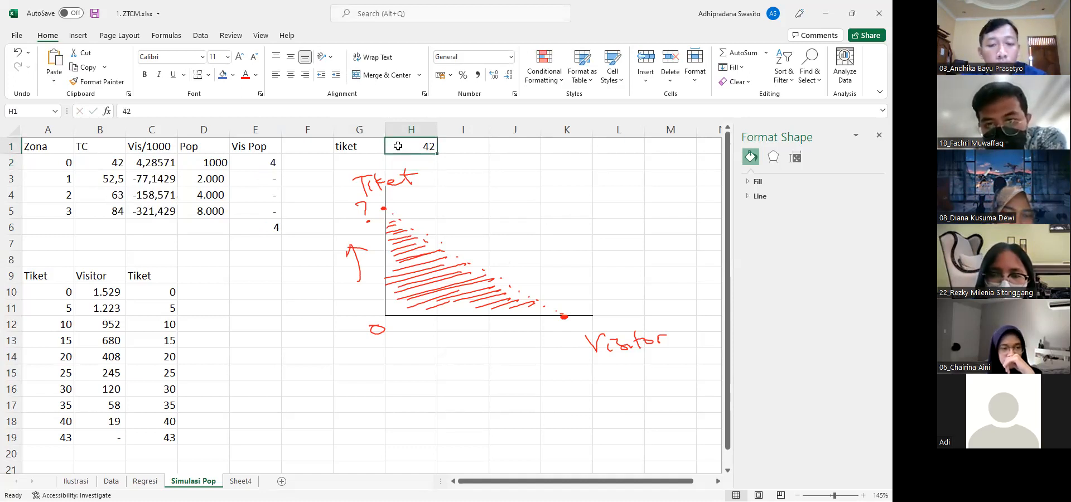
type("43")
key("Return")
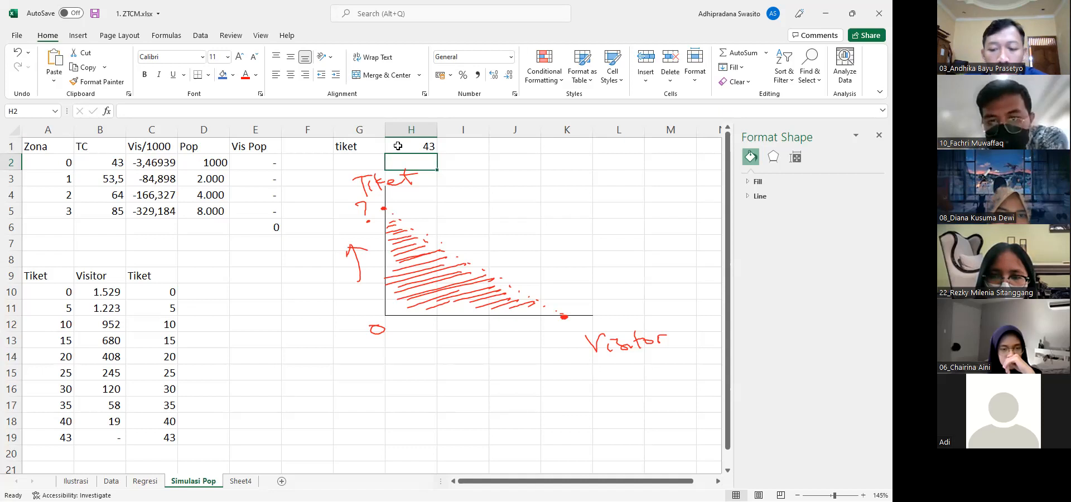
left_click(397, 146)
type("42")
key("Return")
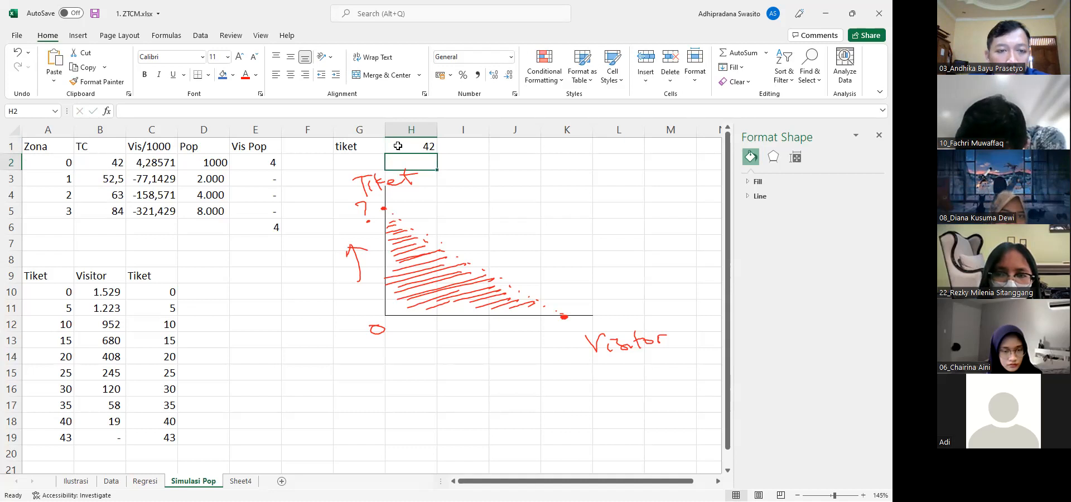
Mark tiket 42 and visitor 4 in blue with a dashed guide line, and label the hatched area in green with an arrow to "SK ?"
left_click(515, 23)
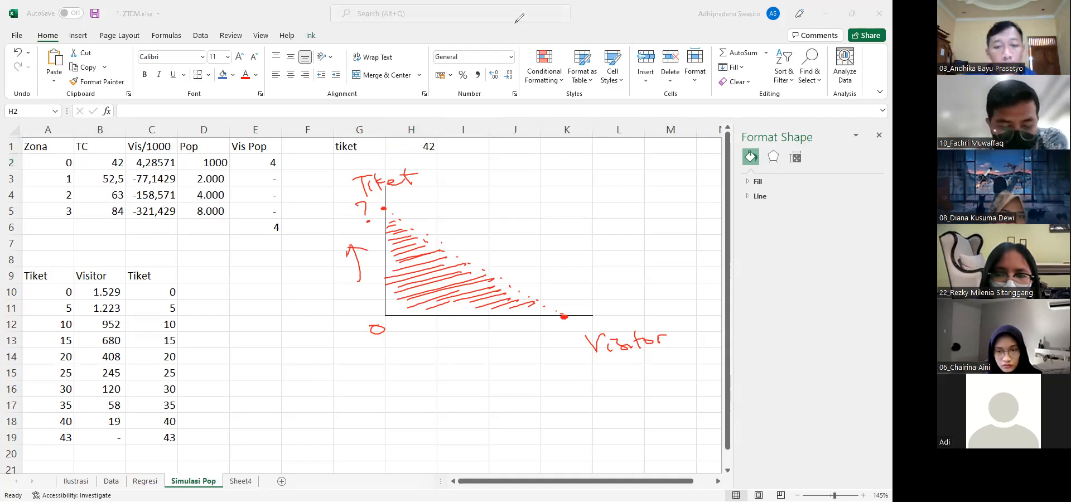
left_click_drag(384, 216, 370, 222)
left_click_drag(375, 216, 398, 245)
left_click_drag(398, 248, 398, 262)
left_click_drag(398, 268, 397, 295)
left_click_drag(397, 299, 404, 328)
left_click_drag(398, 321, 400, 334)
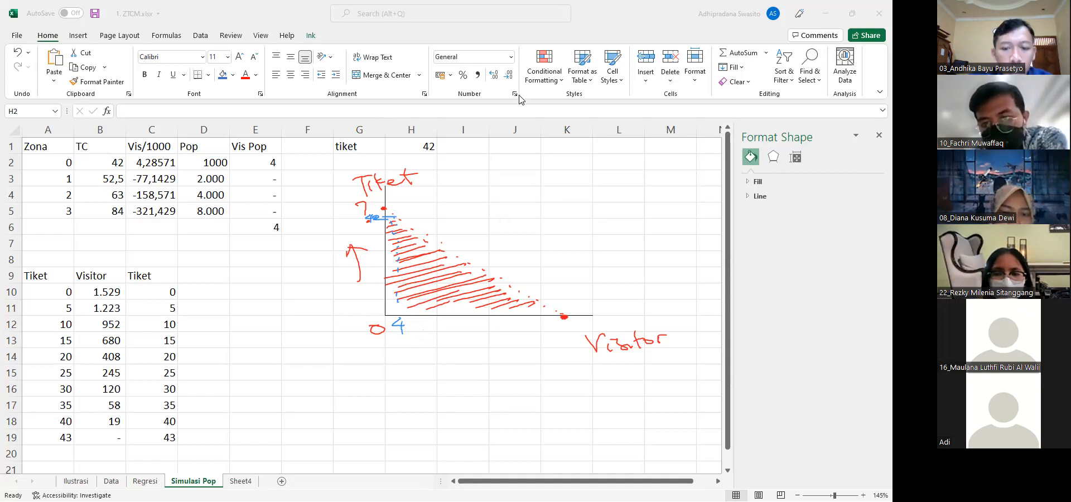
mouse_move(422, 268)
left_mouse_down()
mouse_move(504, 243)
mouse_move(578, 238)
left_mouse_up()
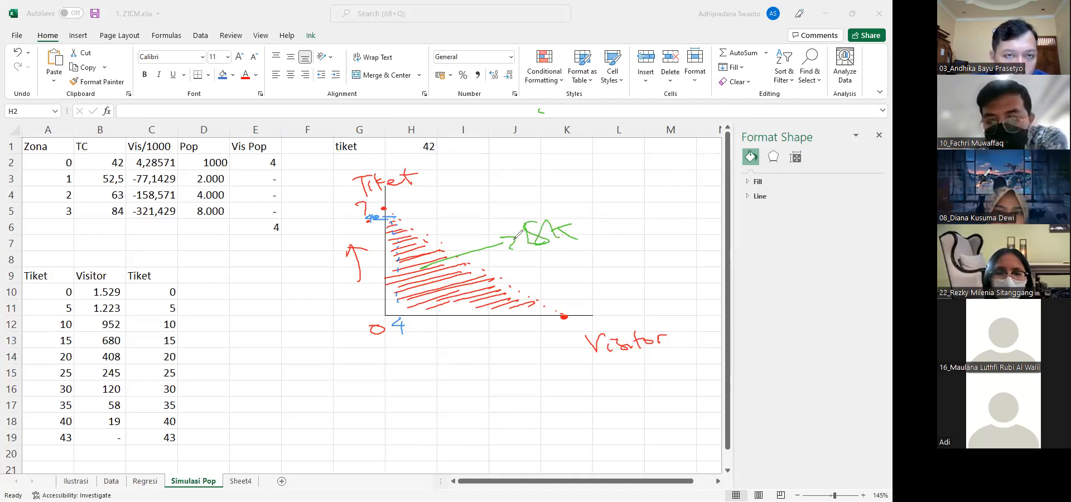
left_click_drag(586, 211, 601, 240)
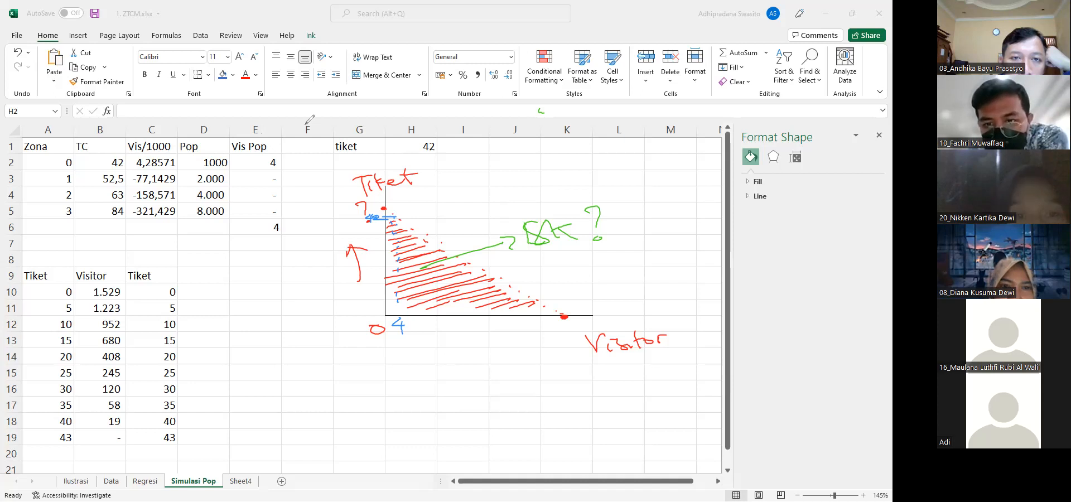
Enter a sample =ROUNDDOWN(12345,33;0) formula in E11 to demonstrate the rounding used in the Vis Pop column
left_click(241, 160)
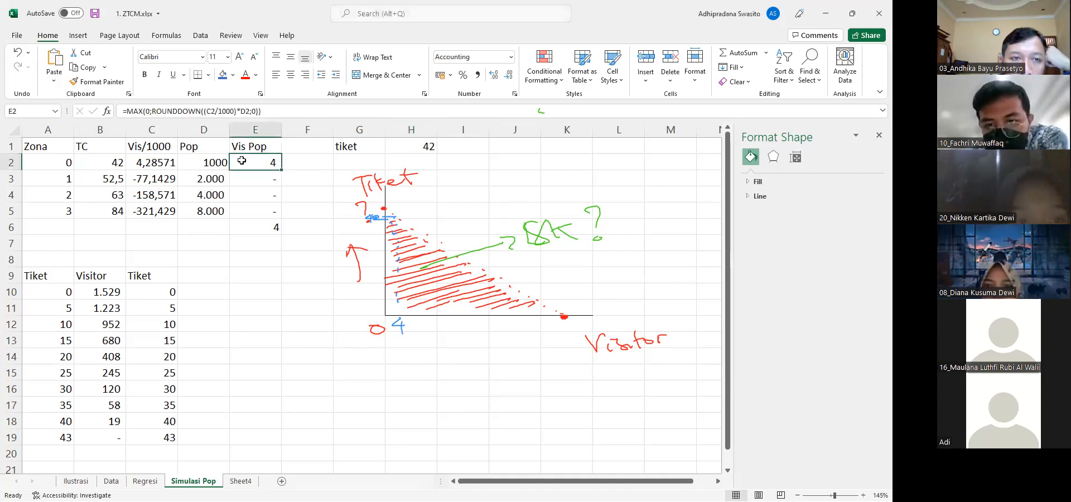
left_click(242, 302)
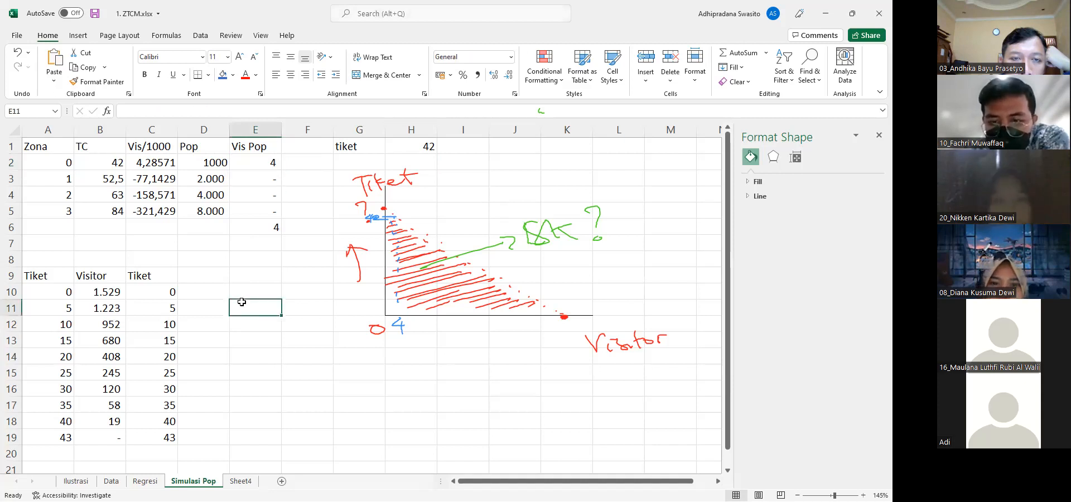
type("=rounddown")
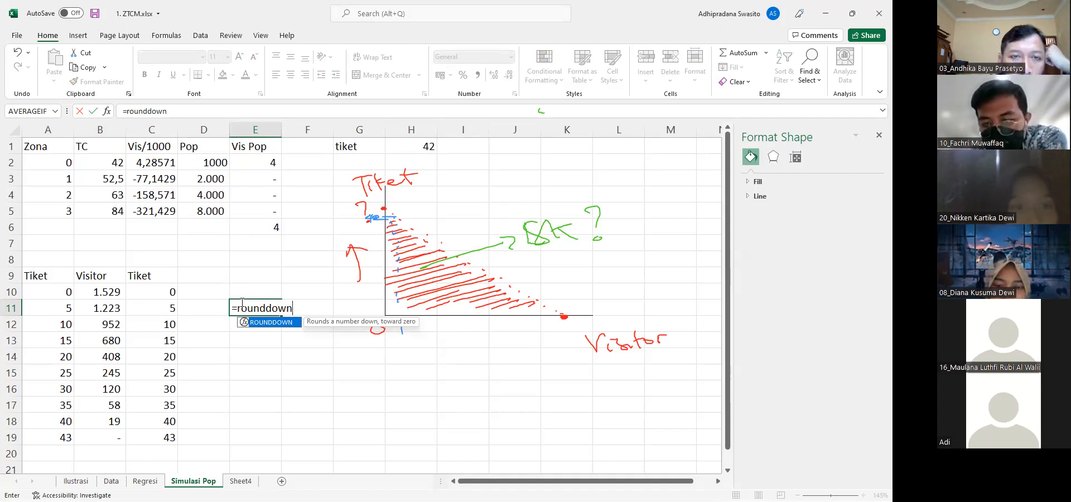
type("(")
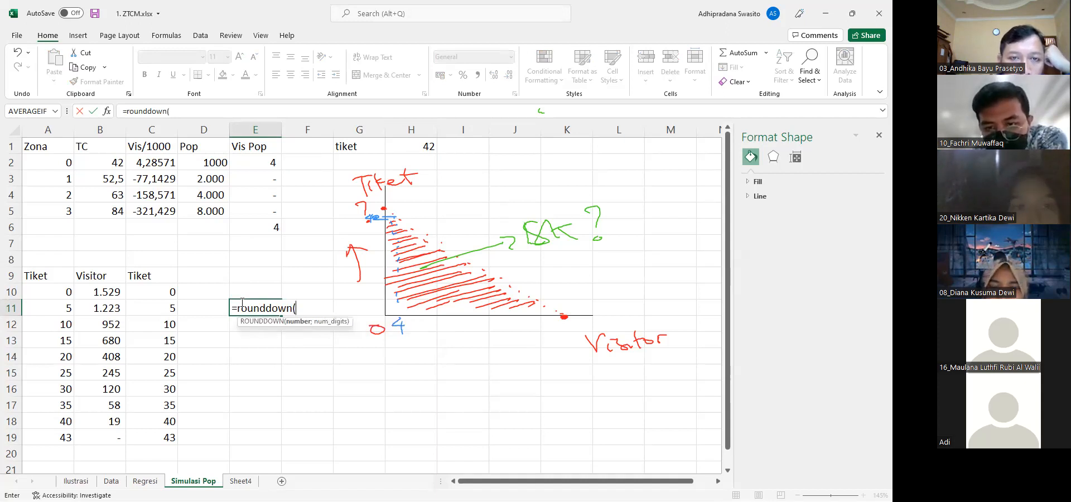
type("12345")
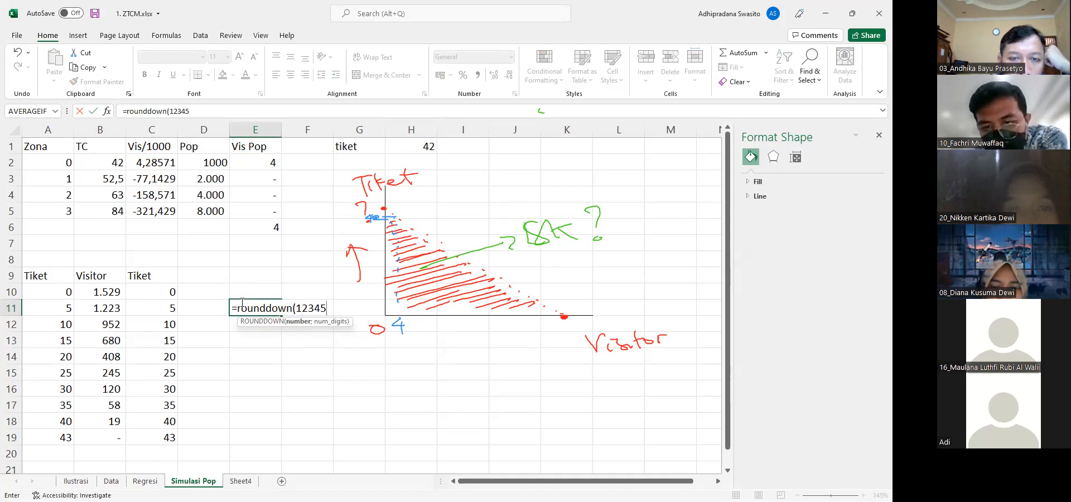
type(",")
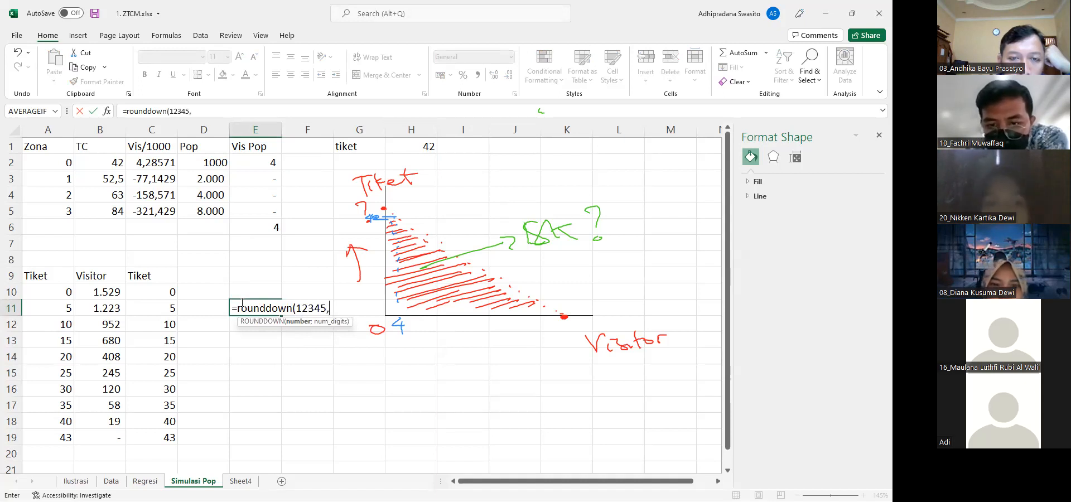
type("33,")
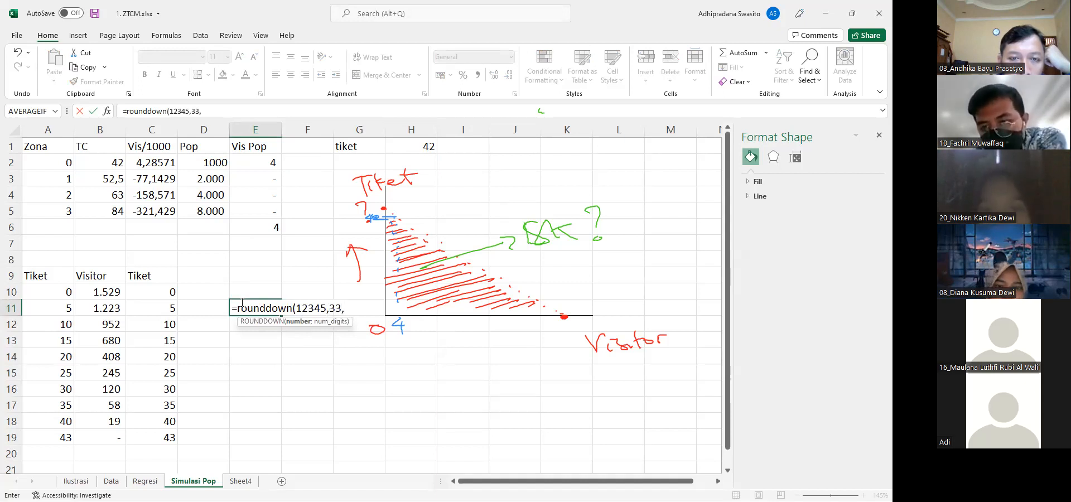
key("BackSpace")
type(";0)")
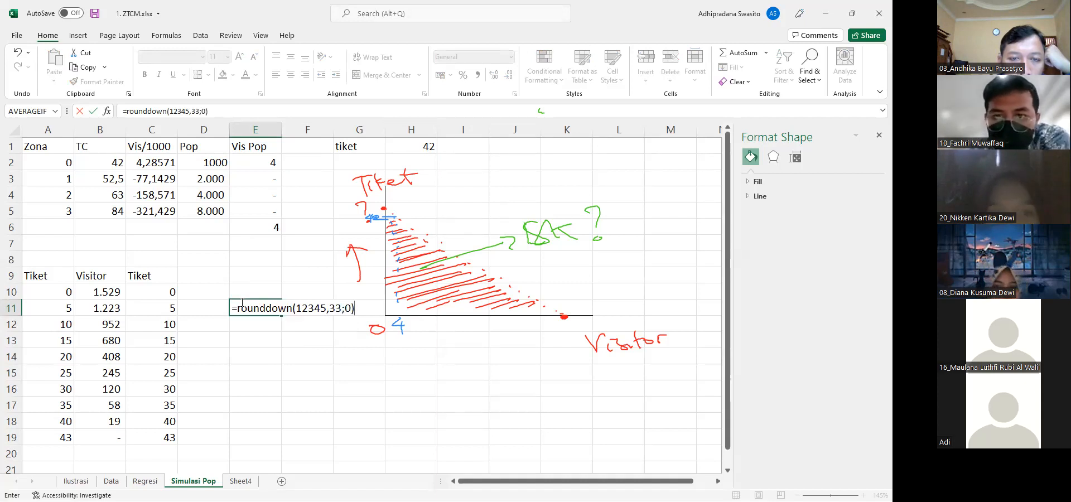
key("Return")
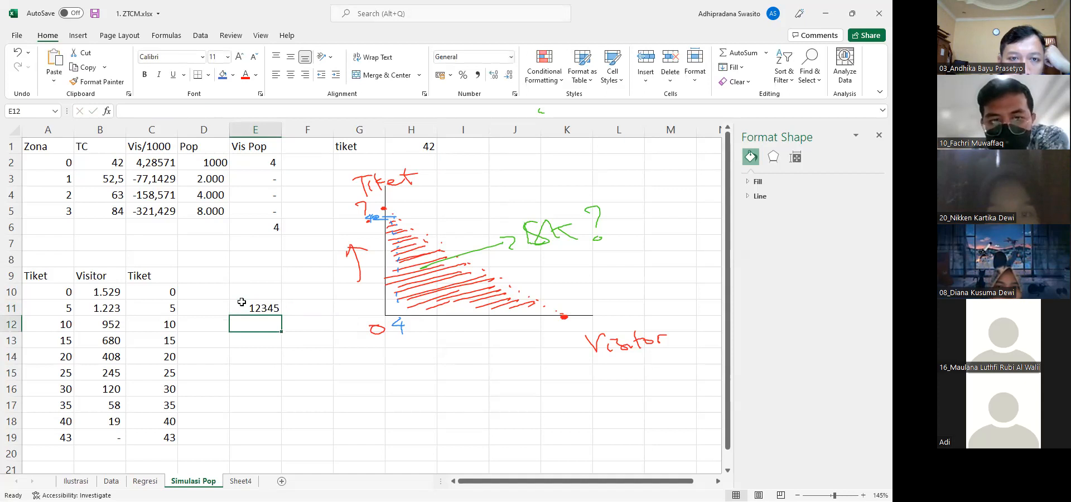
left_click(241, 302)
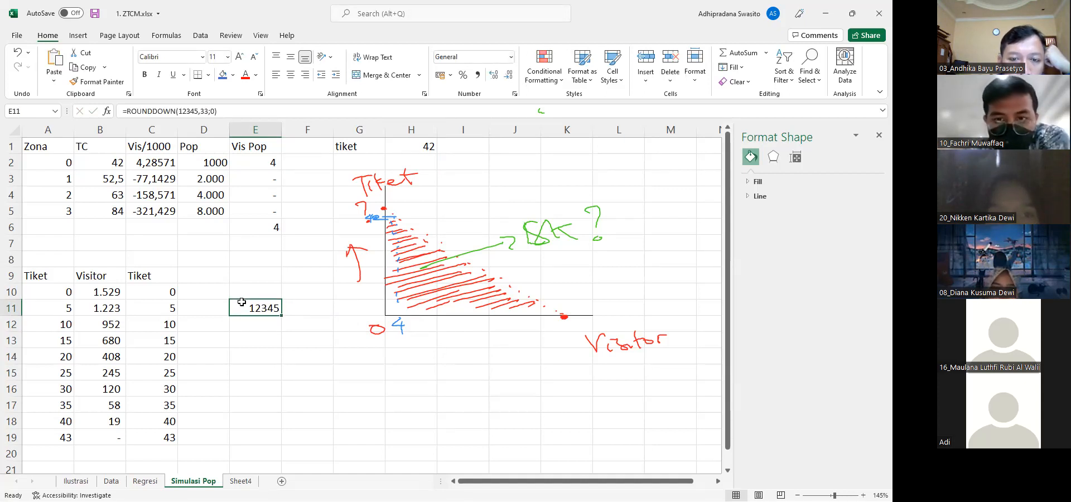
Enter =MAX(0;1) in E12 as an example of the MAX function
key("Up")
key("Up")
key("Up")
key("Up")
key("Up")
key("Up")
key("Down")
key("Down")
key("Down")
key("Down")
key("Down")
key("Down")
key("Down")
type("=")
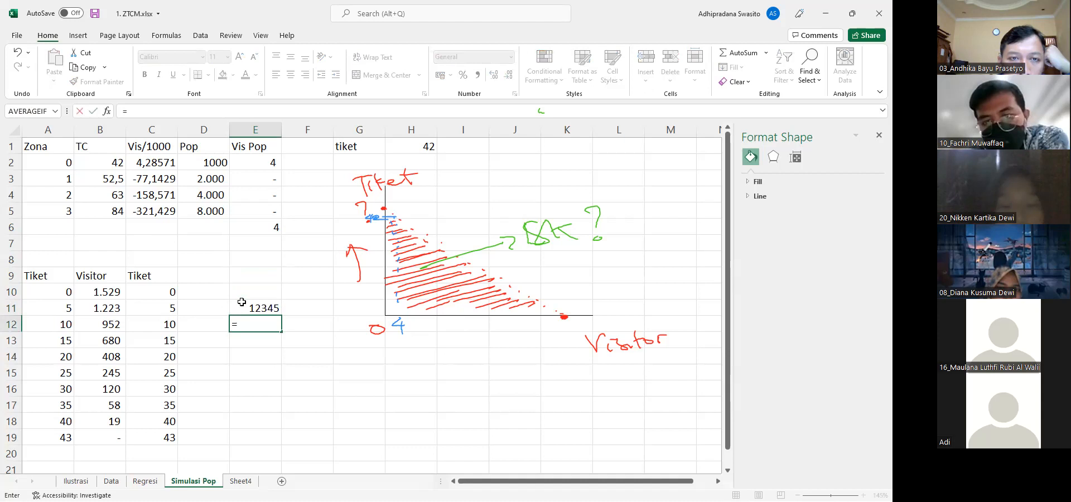
type("max(0;1)")
key("Return")
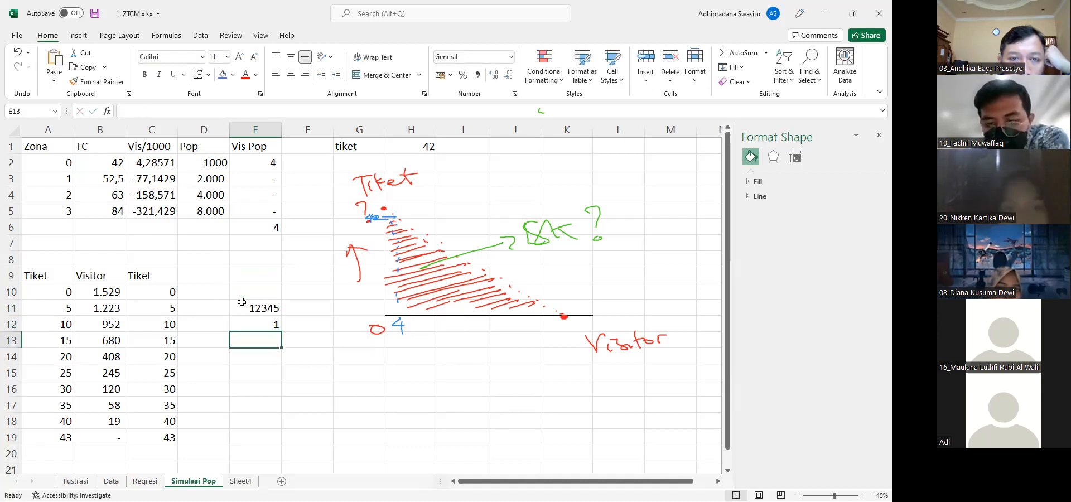
Examine how MAX and ROUNDDOWN are combined in the Vis Pop formula for zone 3 in E5
key("Up")
key("Up")
key("Up")
key("Up")
key("Up")
key("Up")
key("Up")
key("Up")
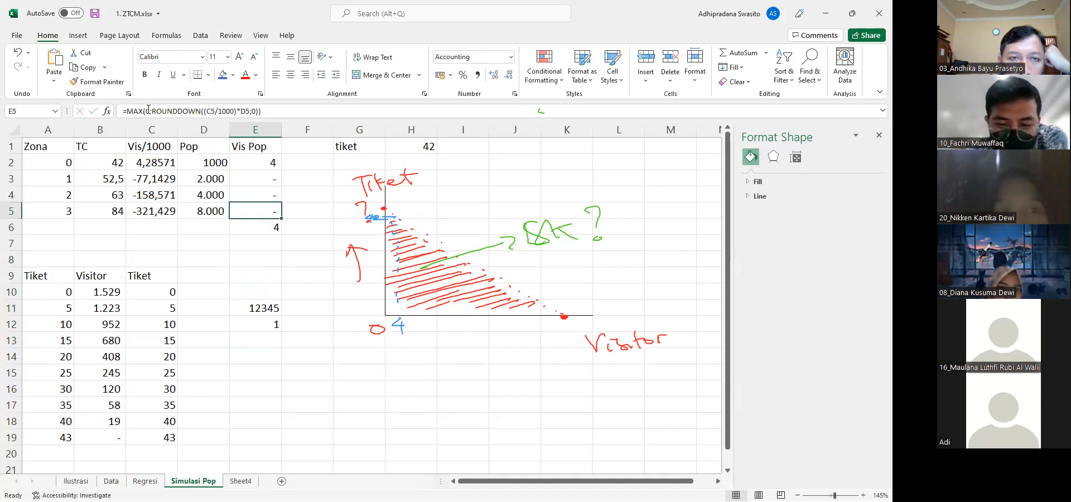
left_click(149, 110)
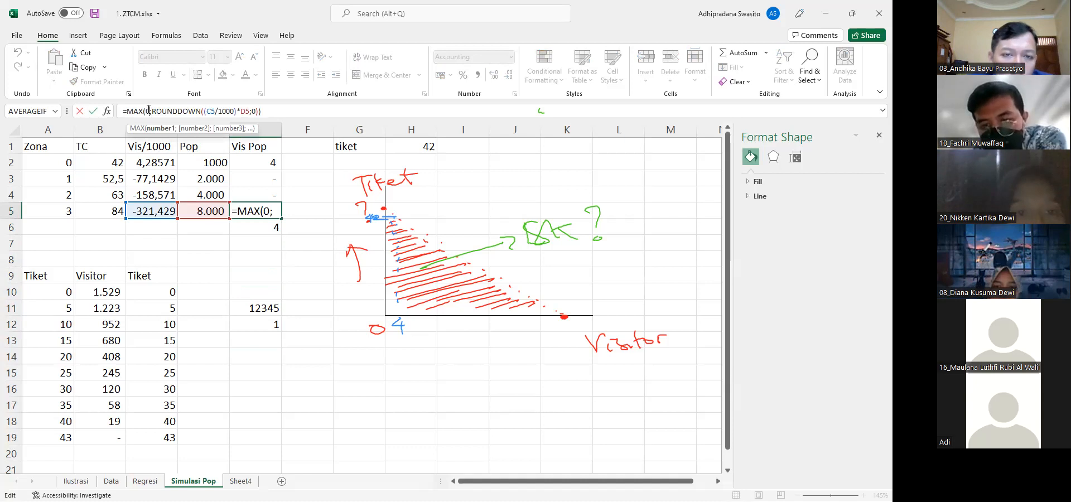
key("ctrl+Return")
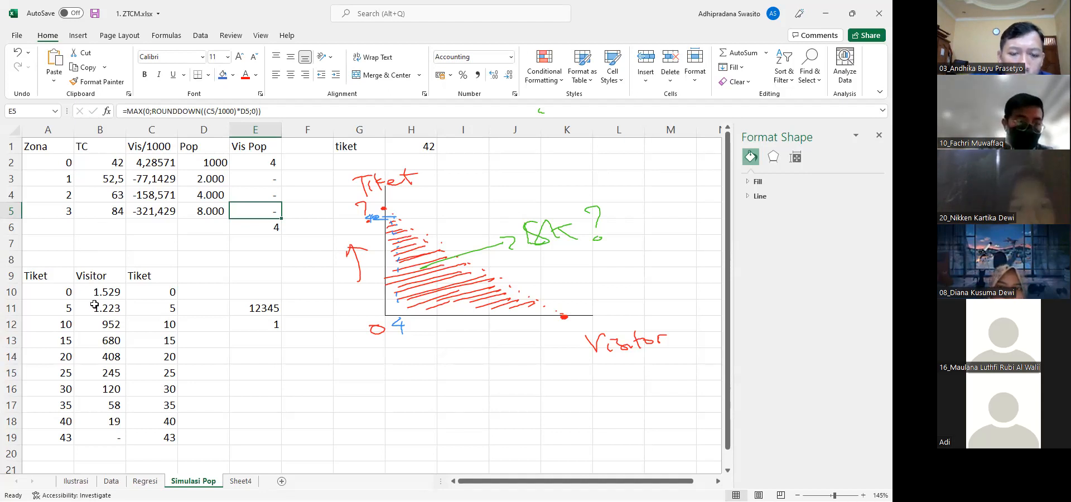
On Sheet4, clear the ink drawings and move the Visitor chart up beside the regression statistics
left_click(241, 481)
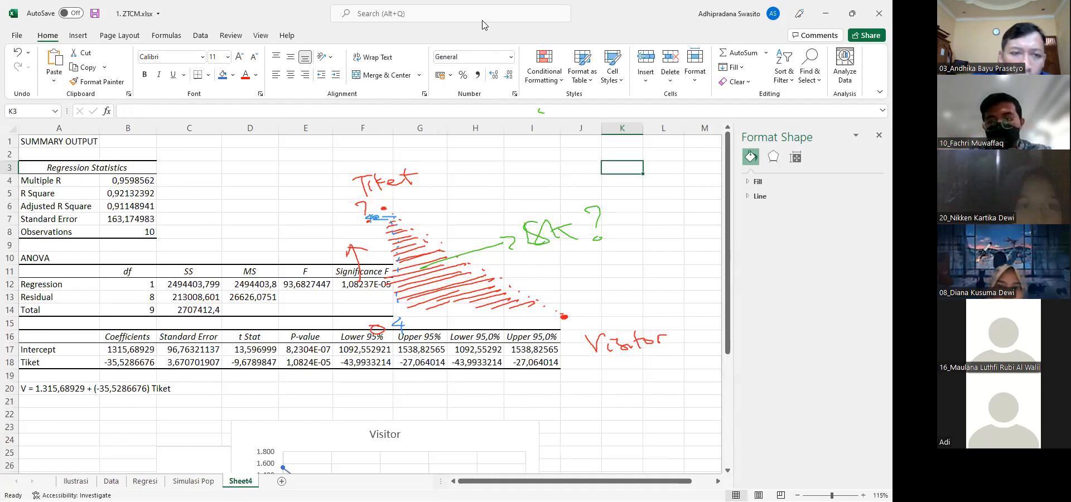
left_click(513, 38)
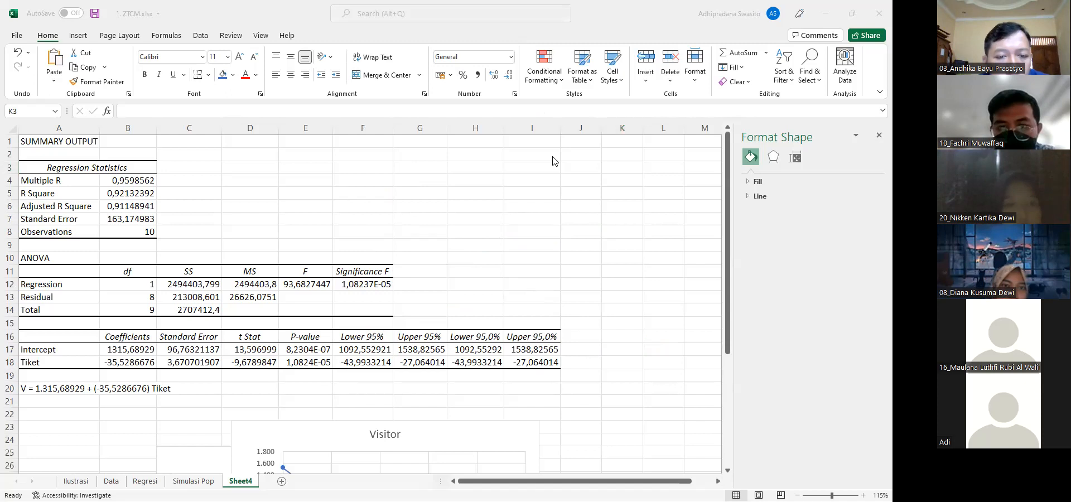
left_click_drag(311, 439, 318, 176)
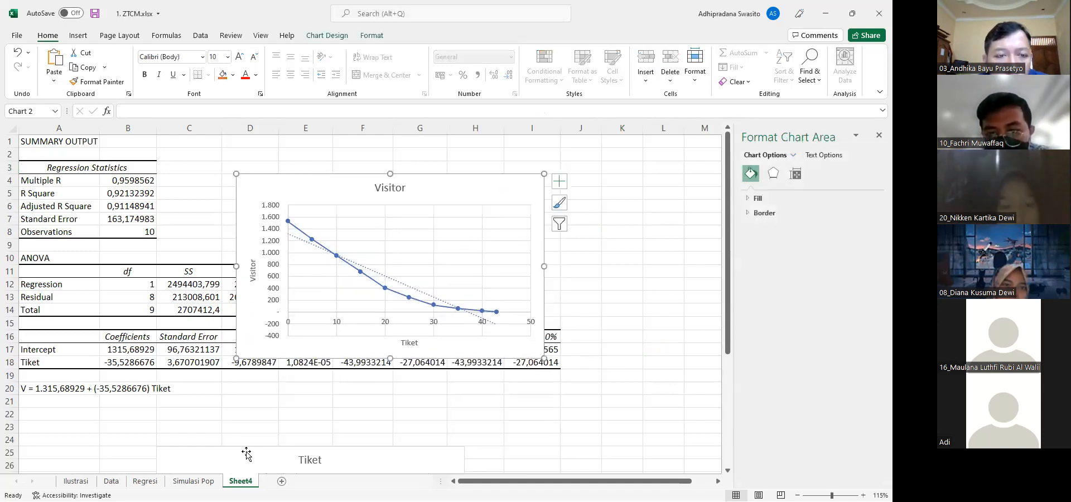
Delete the Tiket chart below the regression output
left_click(246, 453)
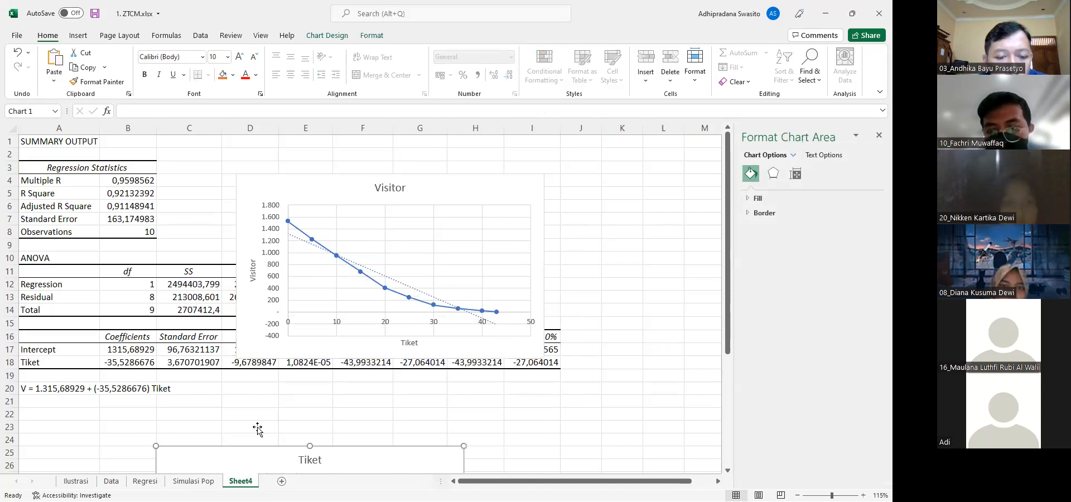
left_click_drag(257, 427, 270, 370)
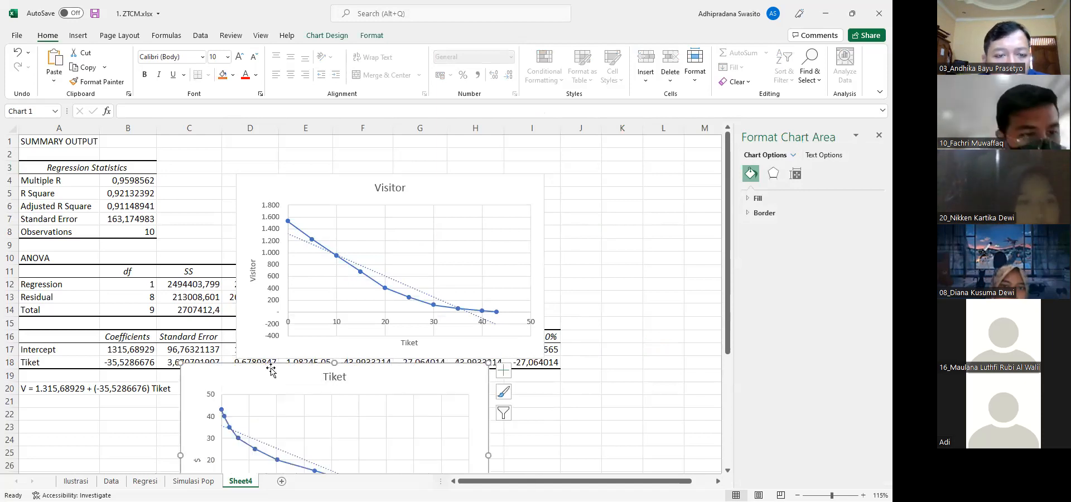
key("Delete")
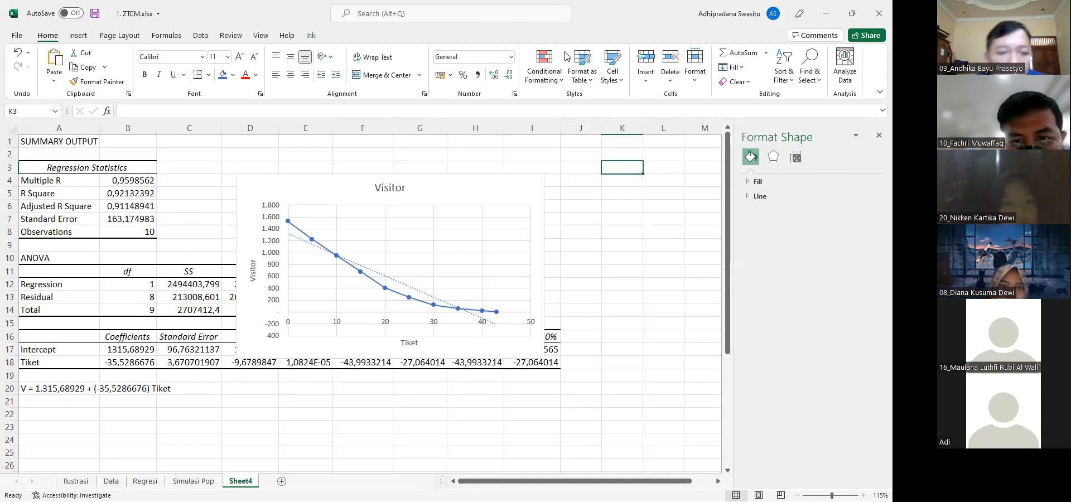
Shade the area under the Visitor chart's dotted trendline in green and mark the trendline's two axis intercepts in red
mouse_move(289, 242)
left_mouse_down()
mouse_move(325, 257)
mouse_move(304, 276)
mouse_move(350, 279)
mouse_move(335, 293)
mouse_move(332, 260)
mouse_move(443, 308)
left_mouse_up()
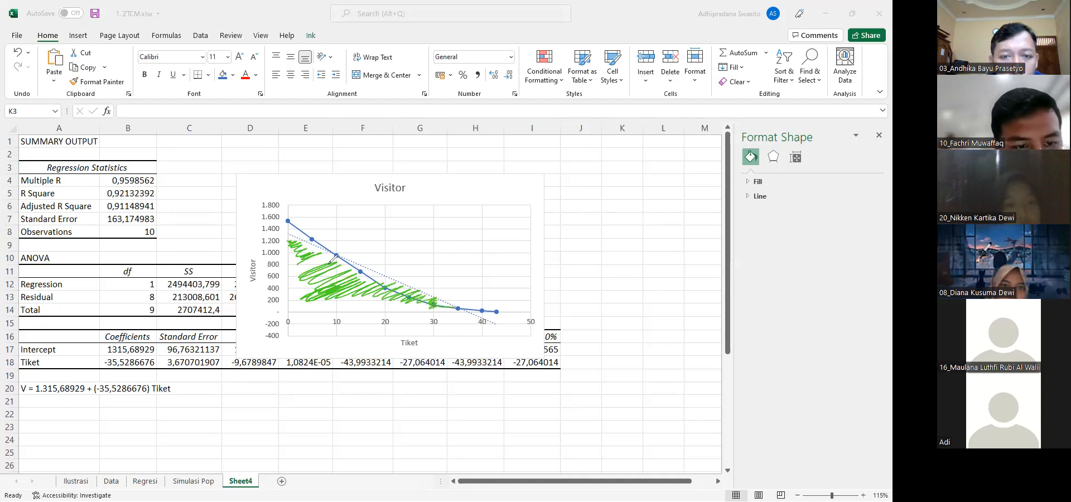
mouse_move(386, 277)
left_mouse_down()
mouse_move(304, 290)
mouse_move(315, 265)
mouse_move(293, 262)
mouse_move(293, 298)
mouse_move(335, 288)
mouse_move(410, 295)
left_mouse_up()
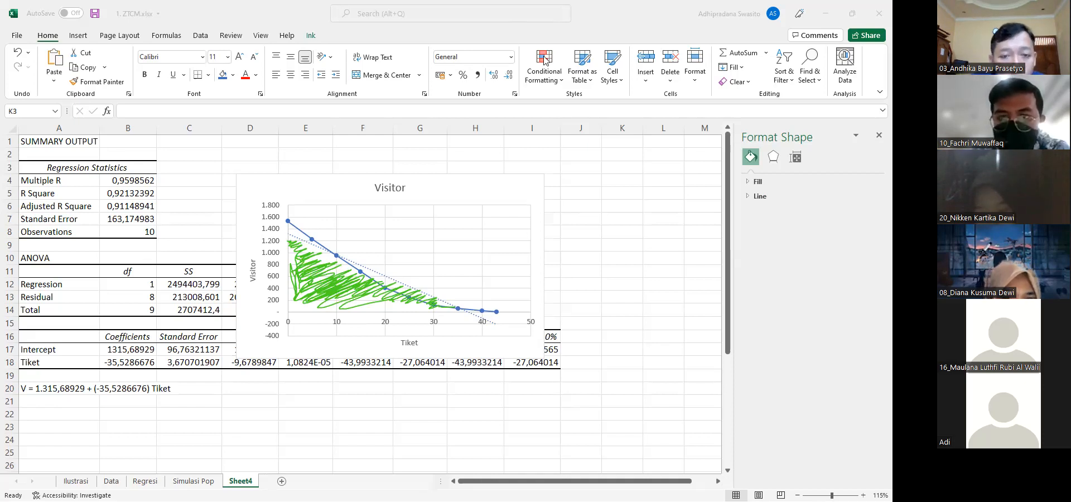
left_click_drag(287, 234, 291, 234)
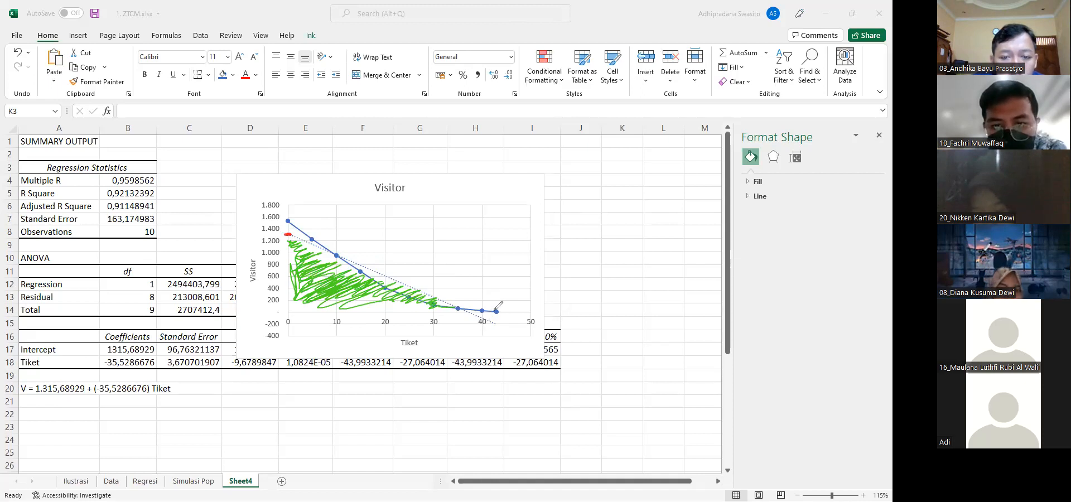
left_click_drag(466, 313, 471, 313)
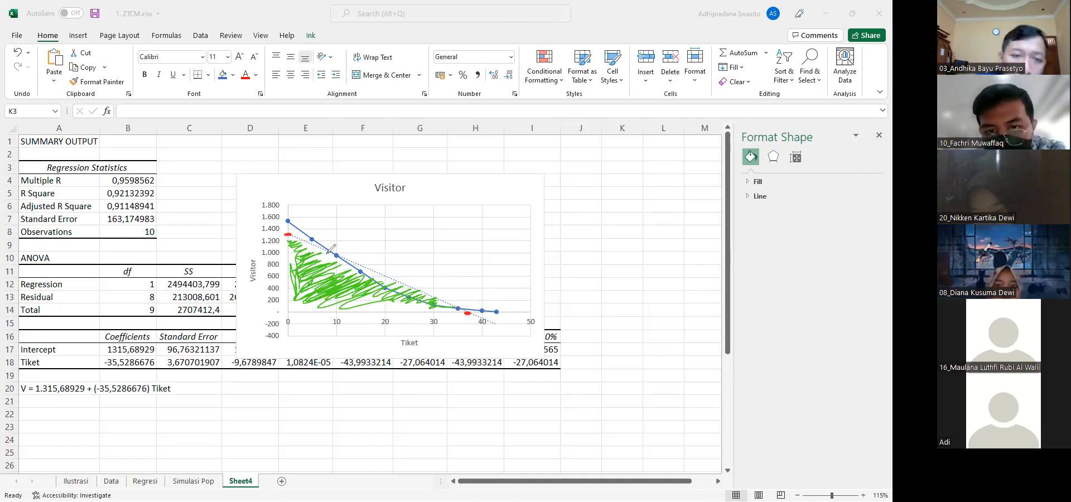
Draw red braces along the shaded triangle's height and base, and label the base "alas"
mouse_move(291, 236)
left_mouse_down()
mouse_move(271, 246)
mouse_move(268, 314)
left_mouse_up()
left_click_drag(248, 262, 237, 268)
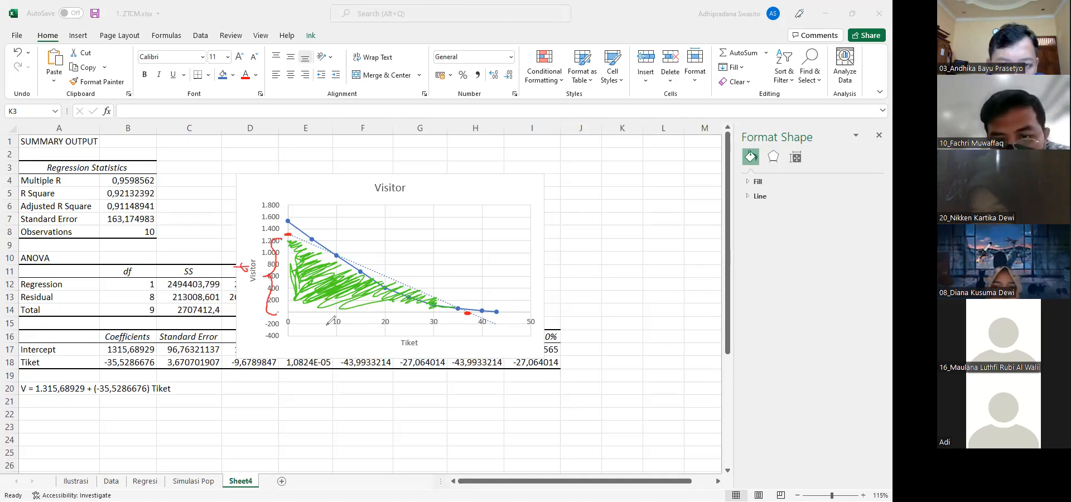
mouse_move(299, 316)
left_mouse_down()
mouse_move(354, 331)
mouse_move(460, 318)
left_mouse_up()
left_click_drag(342, 346, 369, 351)
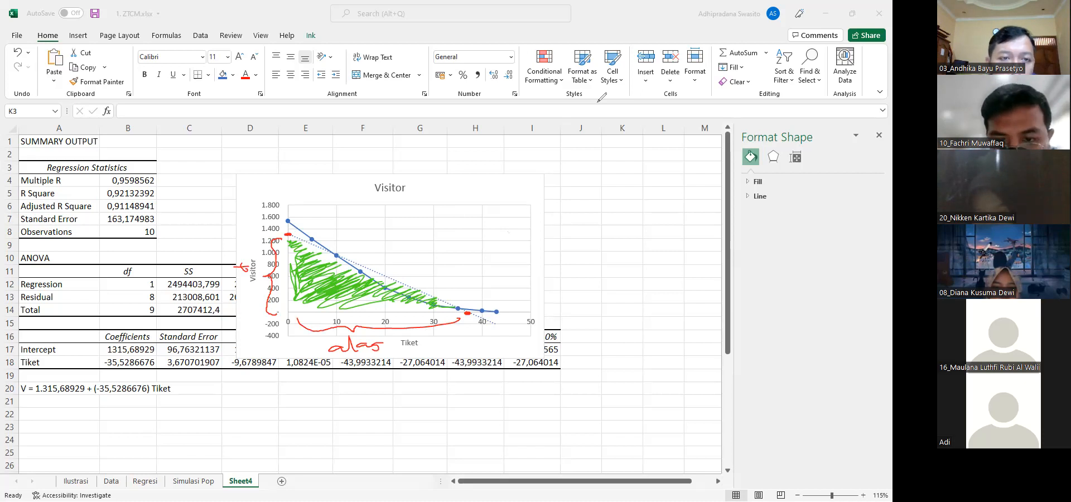
Enter the headings V in A22 and Tiket in B22 below the regression equation
left_click(41, 420)
type("V")
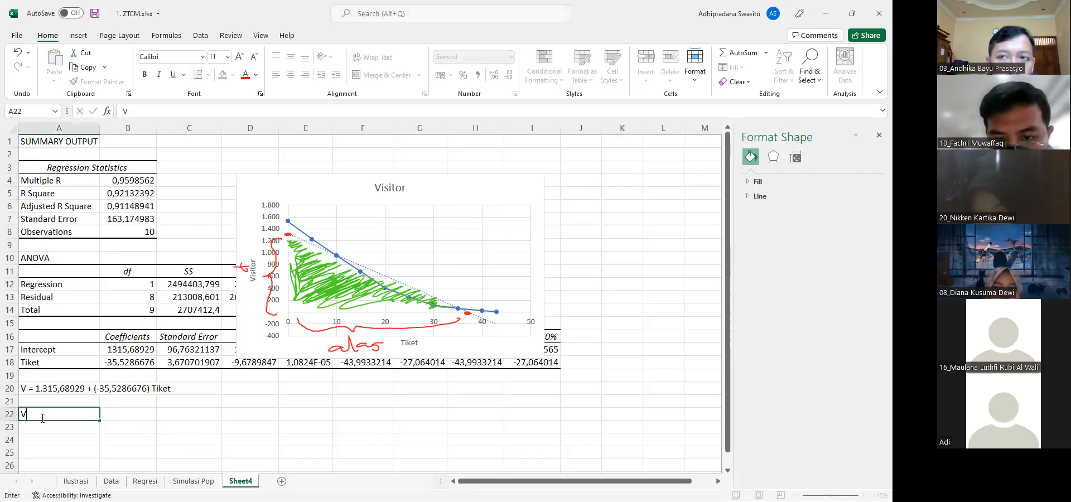
key("Tab")
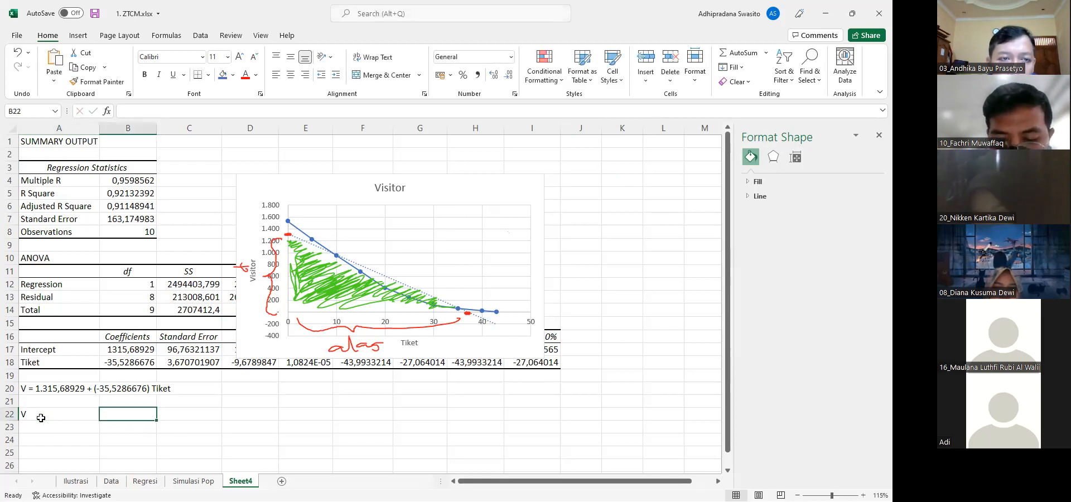
type("tiket")
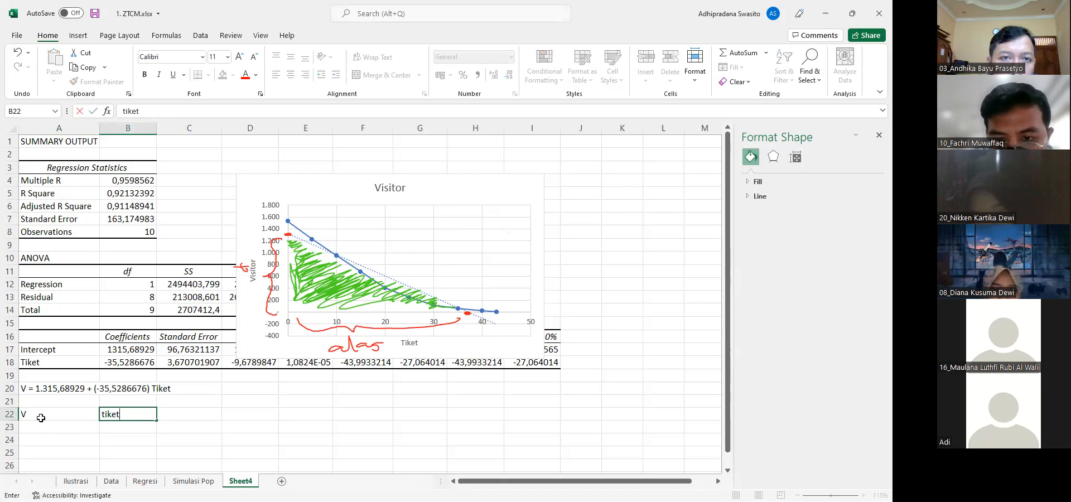
key("BackSpace")
key("BackSpace")
type("Tiket")
key("Return")
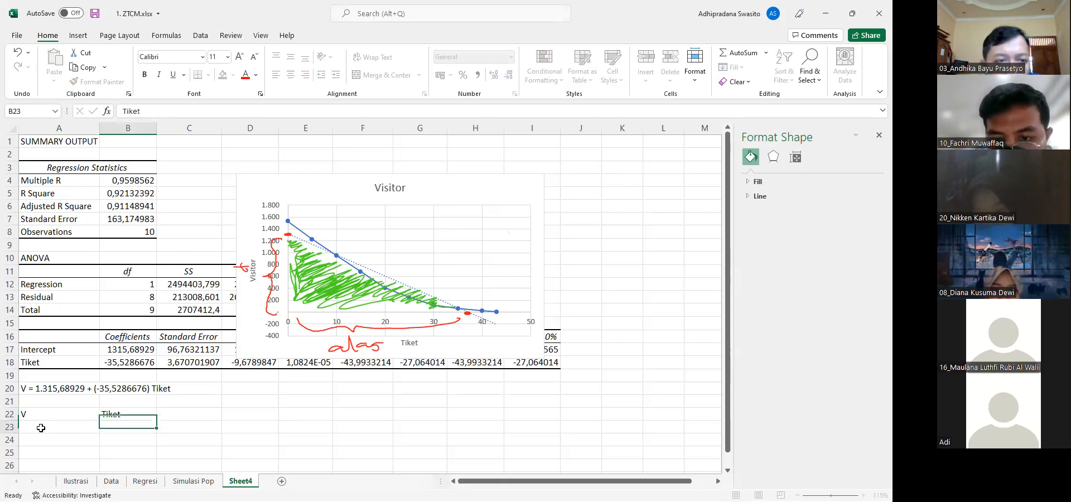
Fill the intercept table with V 0 and Tiket ? in row 23, and V ? and Tiket 0 in row 24
type("0")
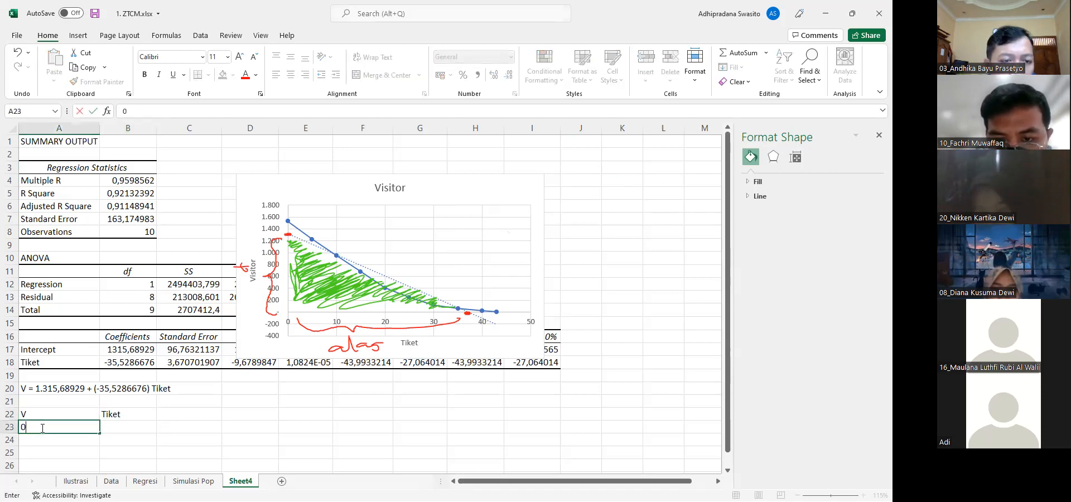
key("Tab")
type("?")
key("Return")
key("Right")
type("0")
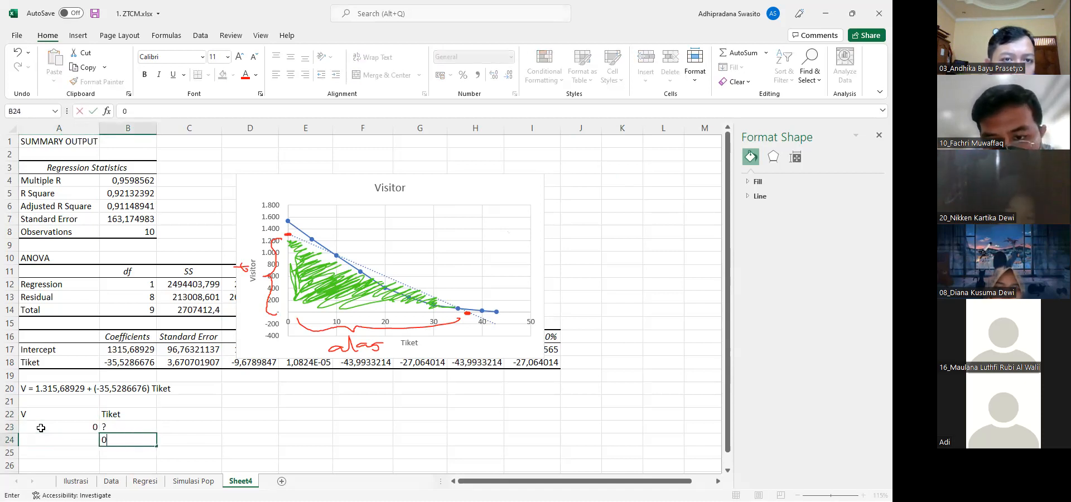
key("Left")
type("?")
key("Return")
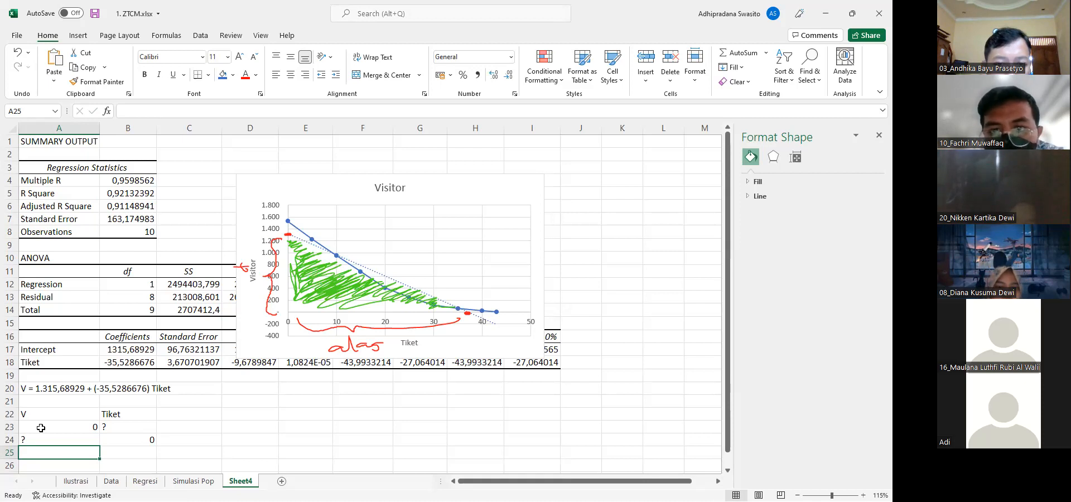
left_click(125, 438)
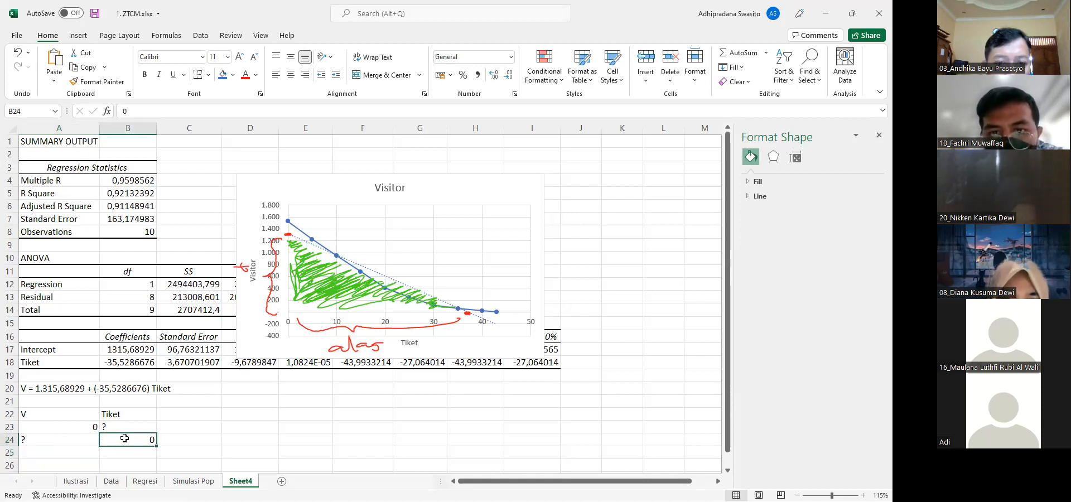
Replace the question mark in A24 with 1315 and apply the comma style to it
key("Left")
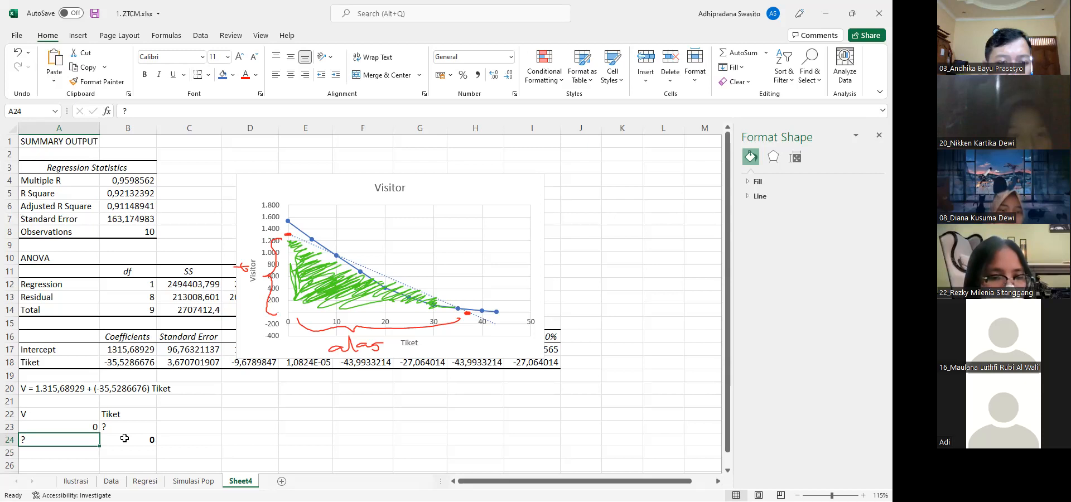
type("1315")
key("Return")
key("Up")
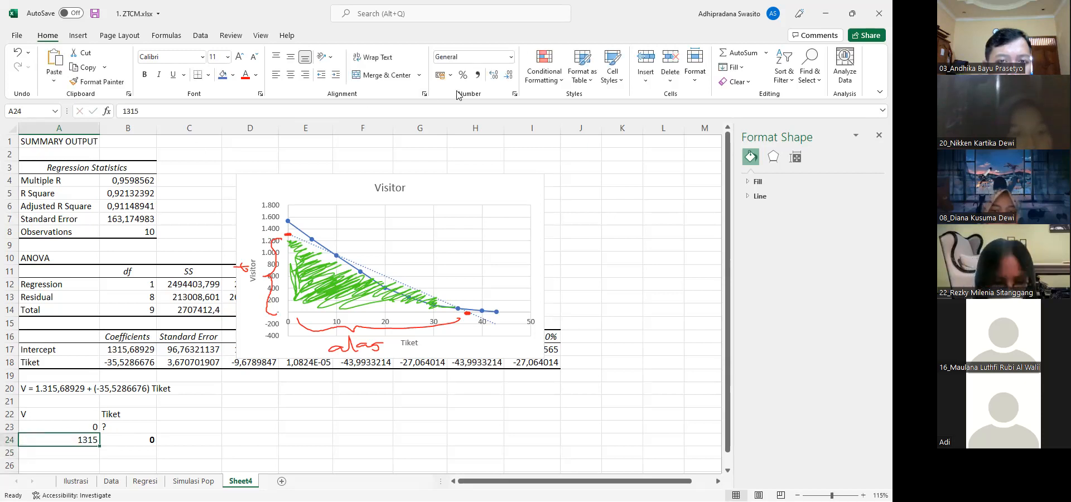
left_click(477, 74)
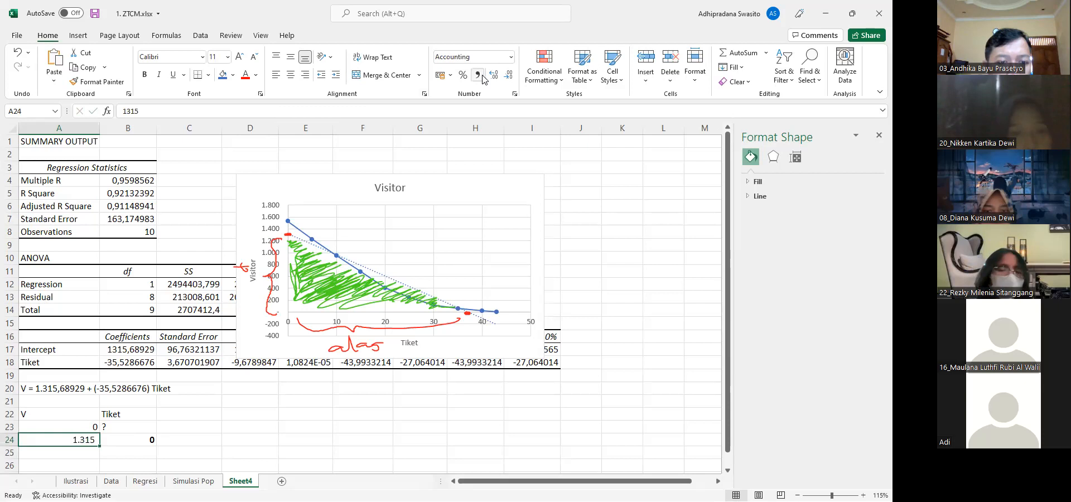
Merge and center the regression equation across A20:C20
left_click(165, 390)
left_click(33, 393)
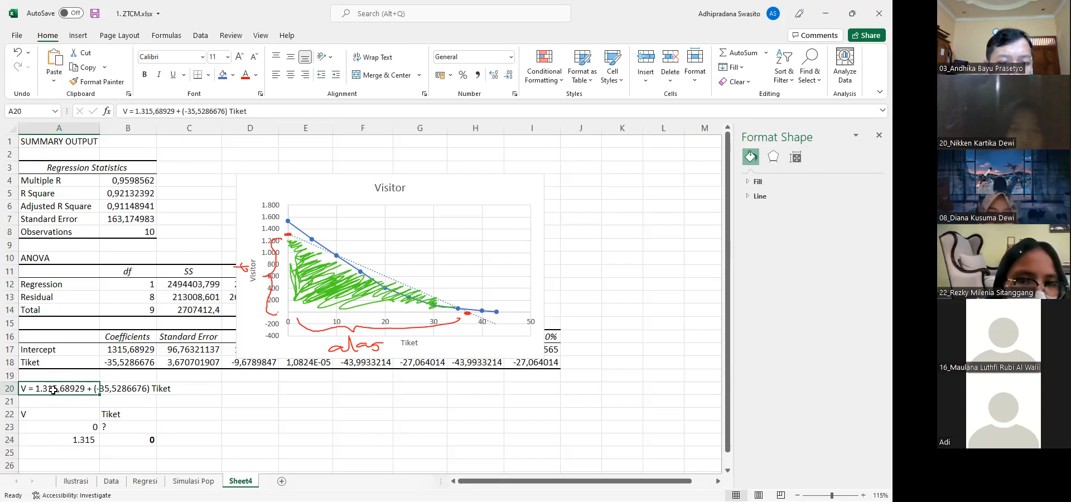
left_click_drag(53, 391, 219, 389)
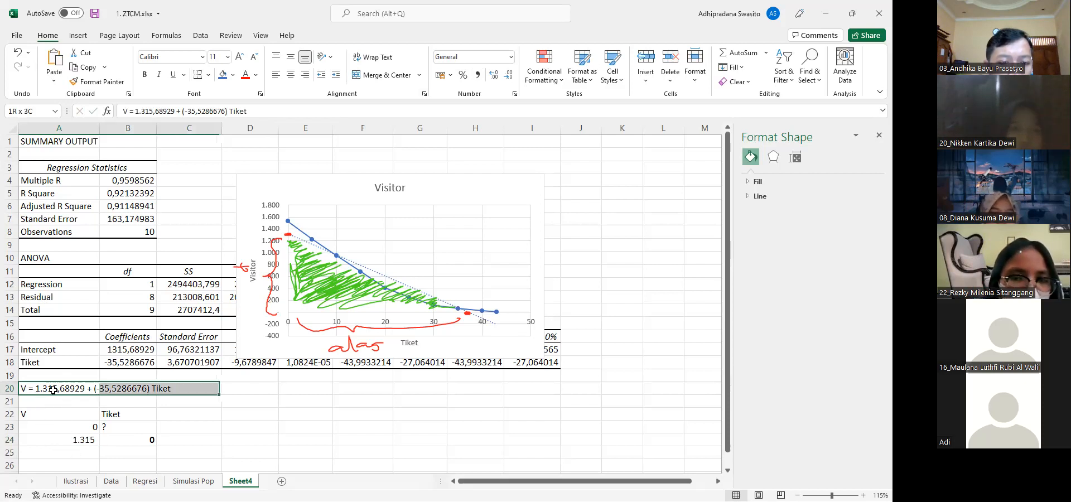
left_click(366, 74)
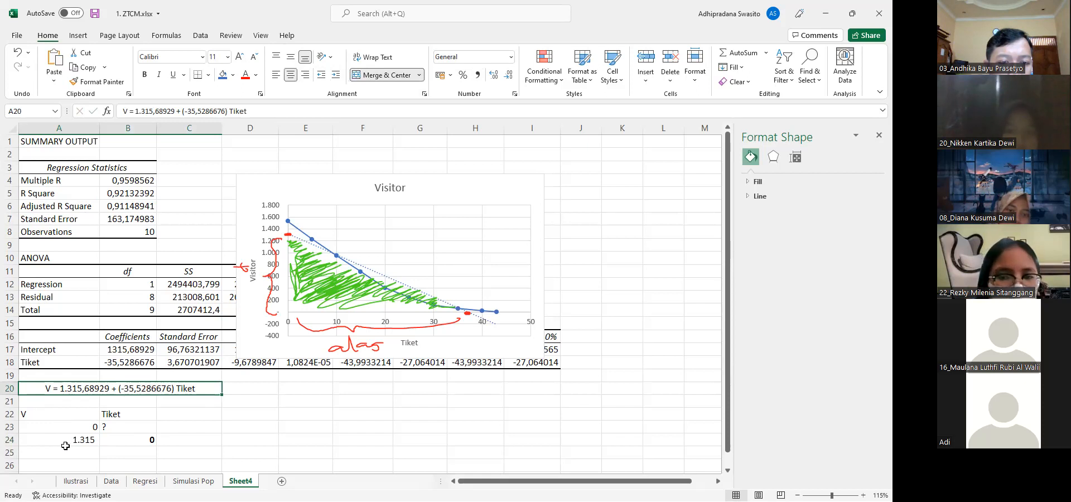
Make the 0 under the V heading in A23 bold
key("Down")
key("Down")
key("Down")
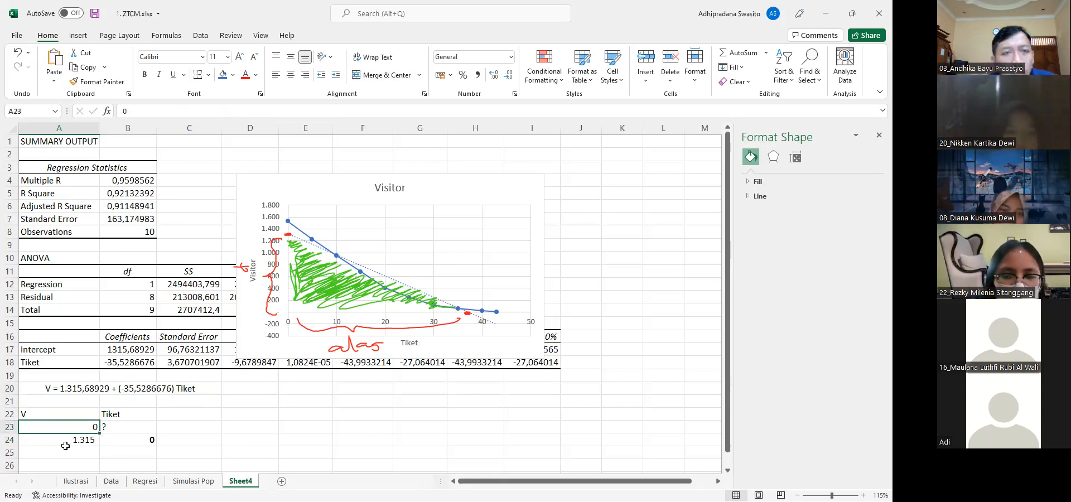
key("ctrl+b")
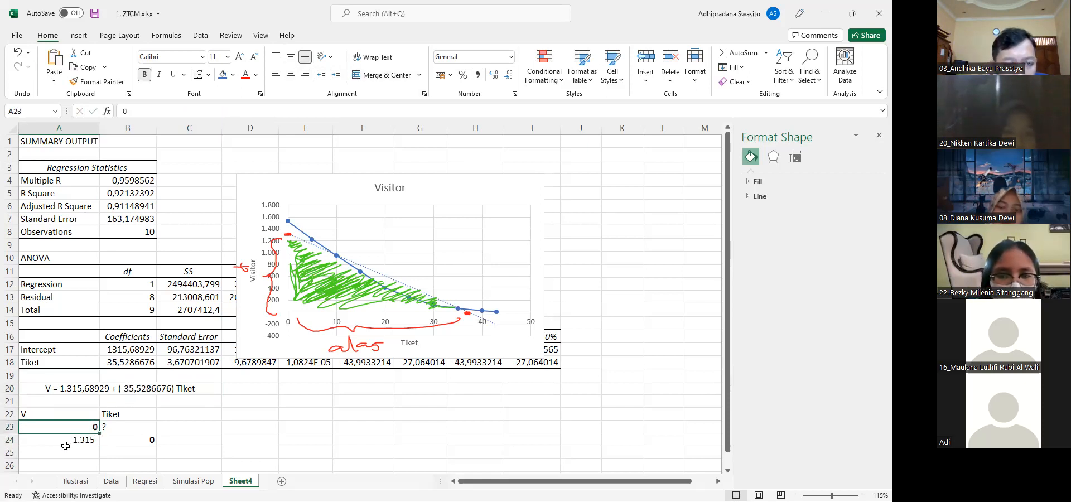
Calculate the Tiket intercept in B23 as the negative of intercept divided by Tiket coefficient, =-(B17/B18)
key("Right")
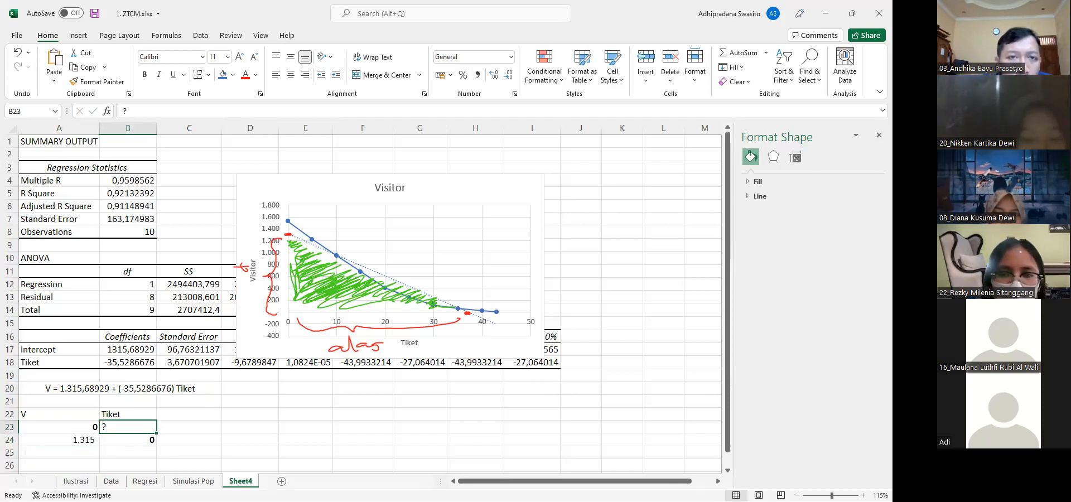
type("=")
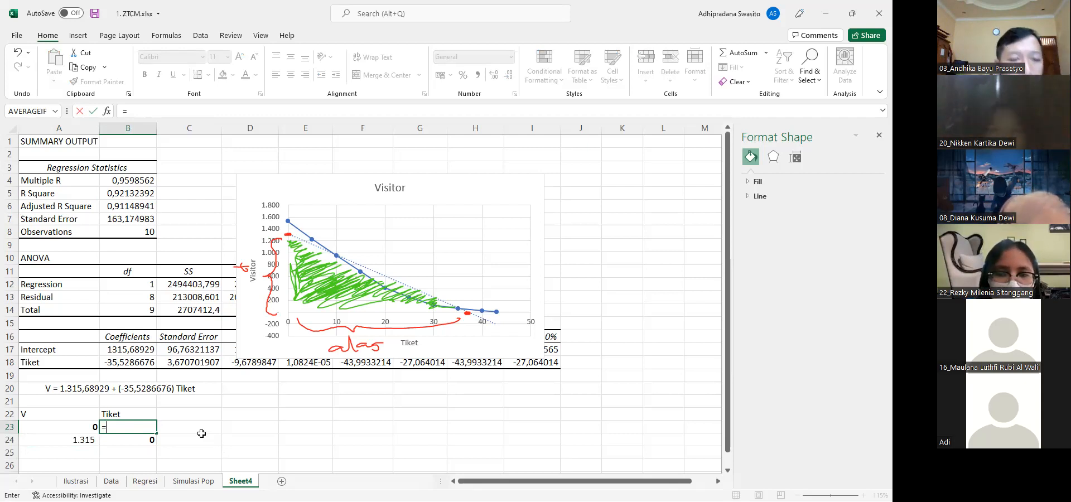
type("(")
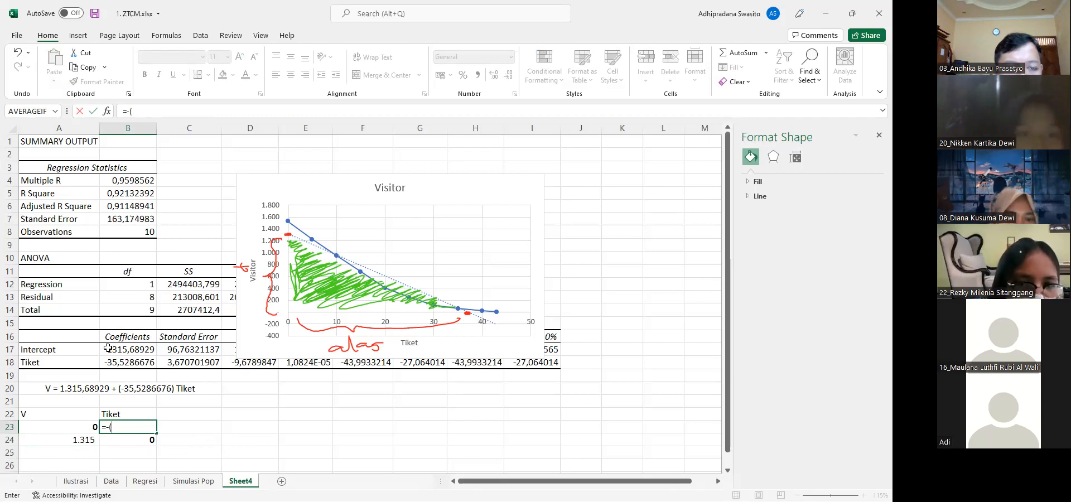
left_click(115, 349)
type("/")
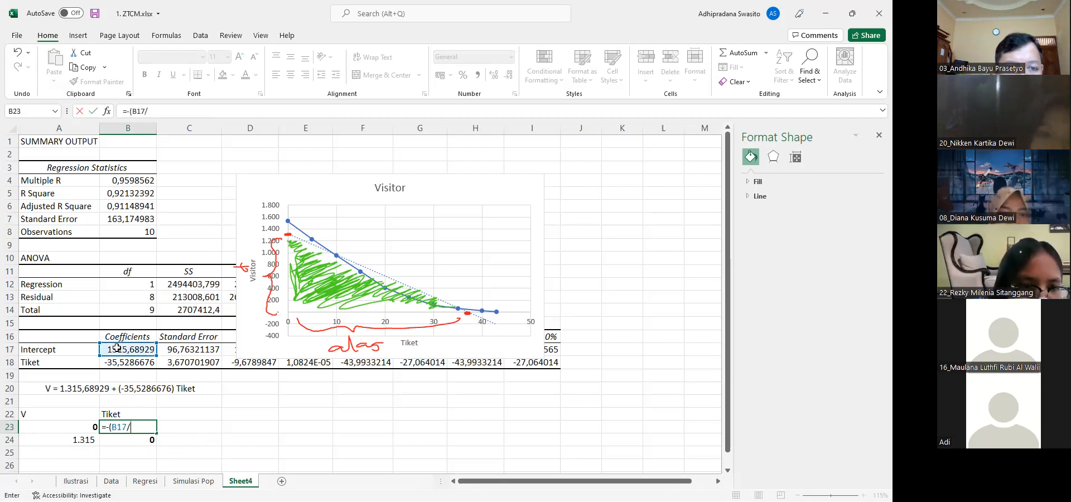
left_click(118, 361)
type(")")
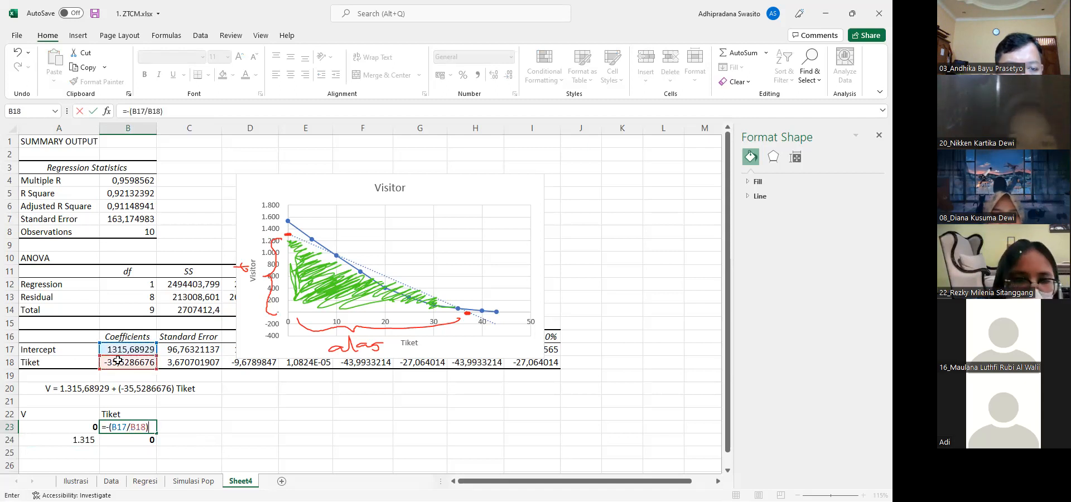
key("Return")
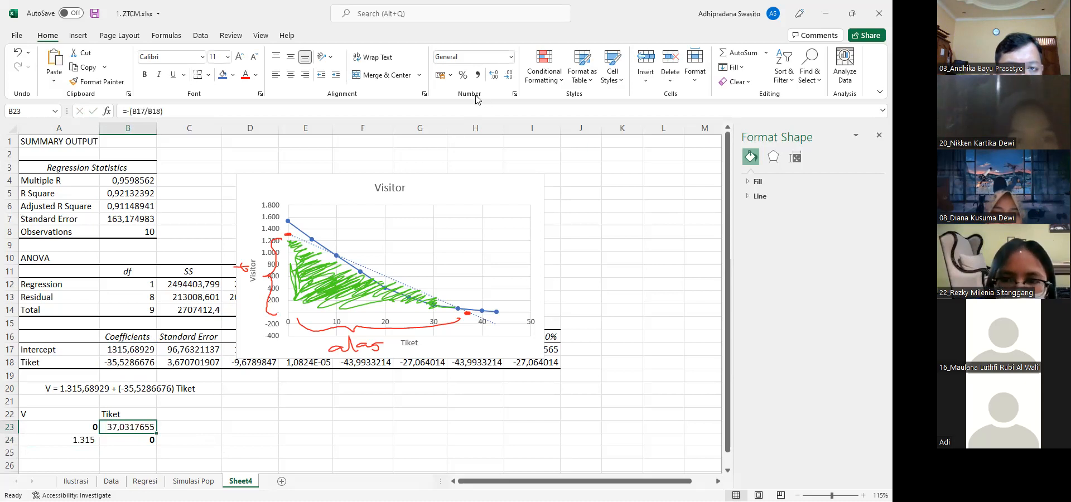
Wrap the B23 formula in ROUNDDOWN with 0 digits, giving =ROUNDDOWN(-(B17/B18);0)
key("F2")
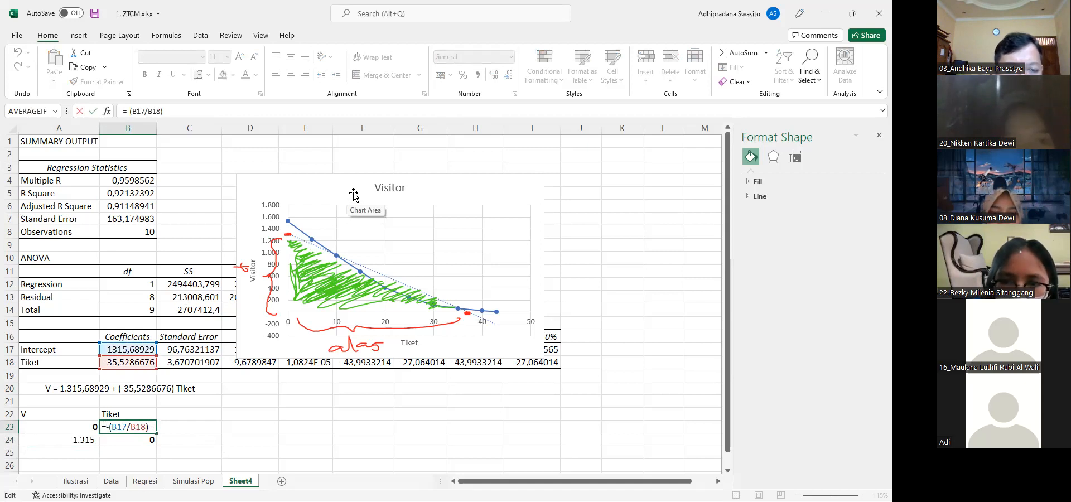
key("BackSpace")
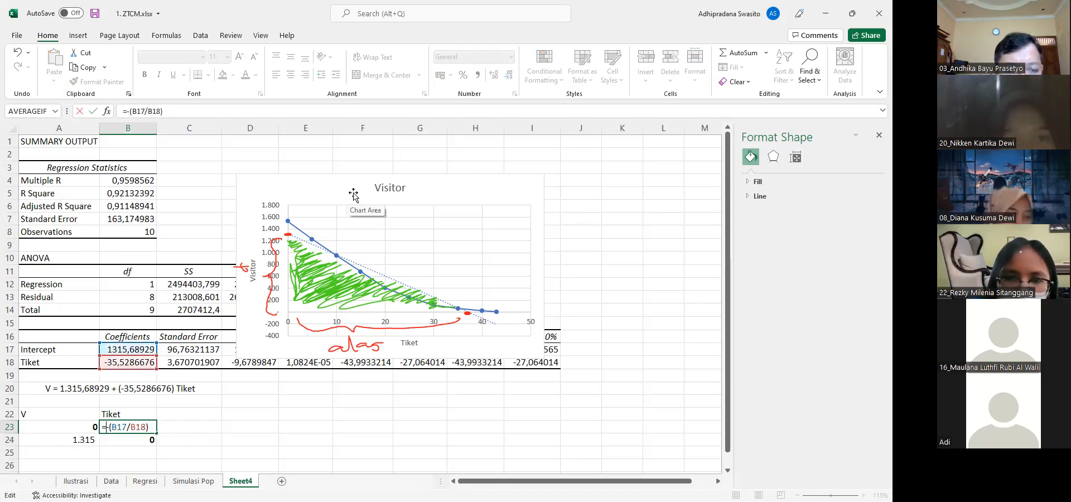
type("rounddown")
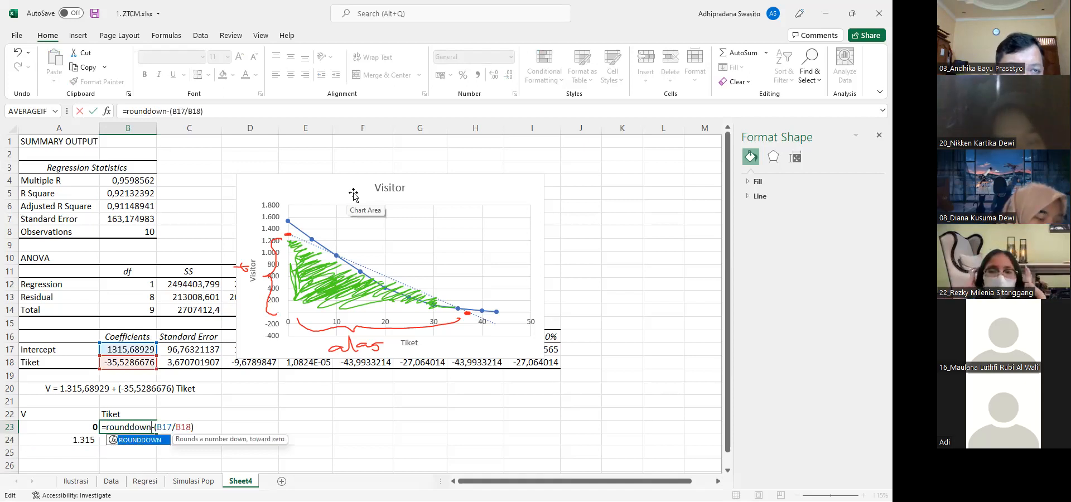
type("(-(B17/B18);0)")
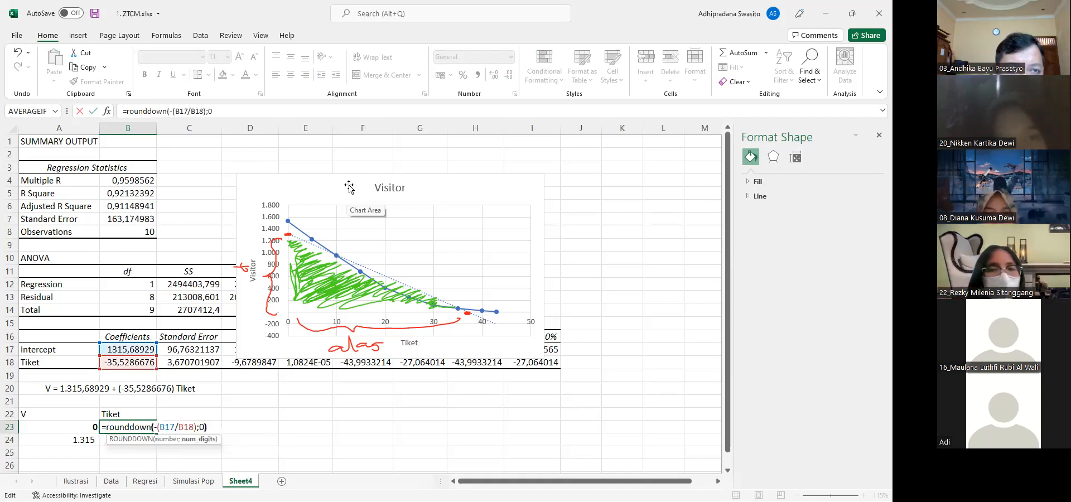
key("Return")
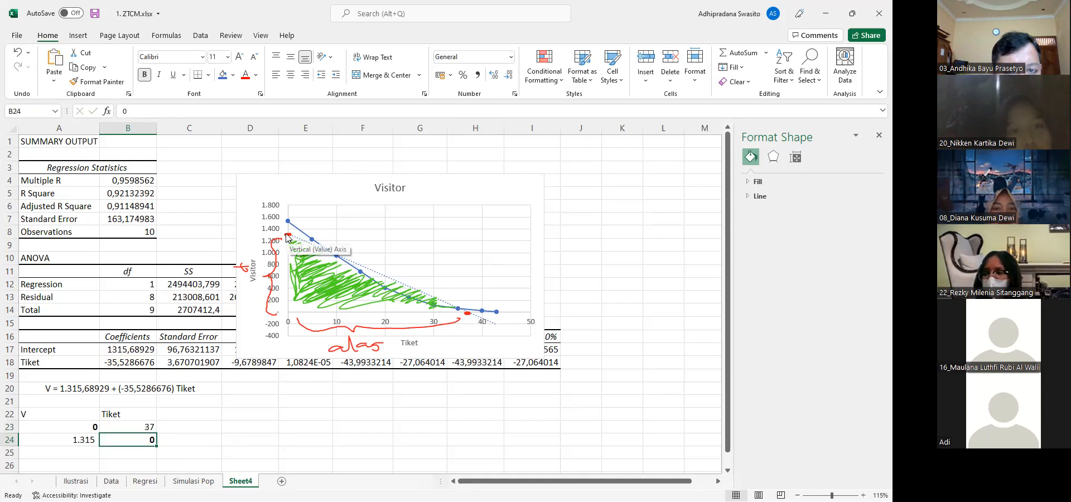
Enter the label SK in D22, beside the intercept table
left_click(249, 418)
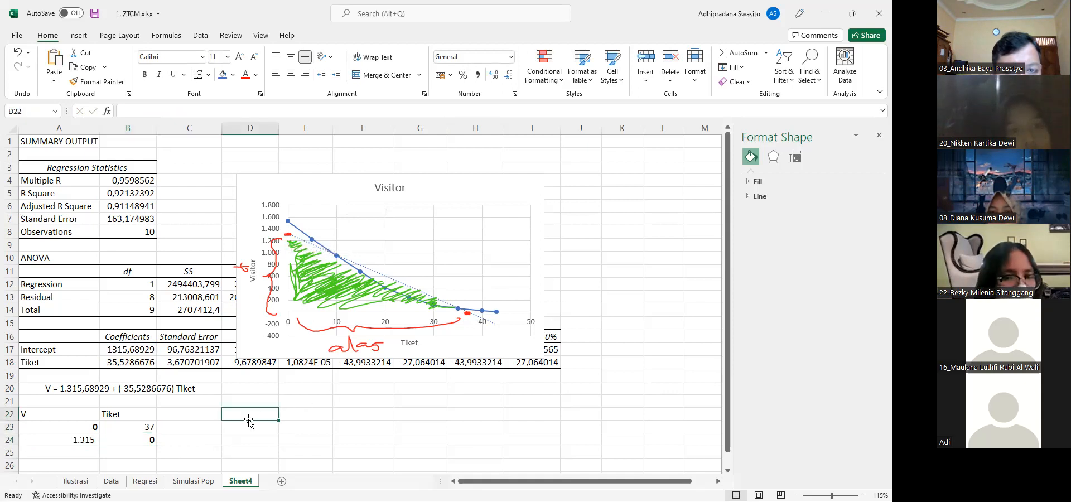
type("SK")
key("Tab")
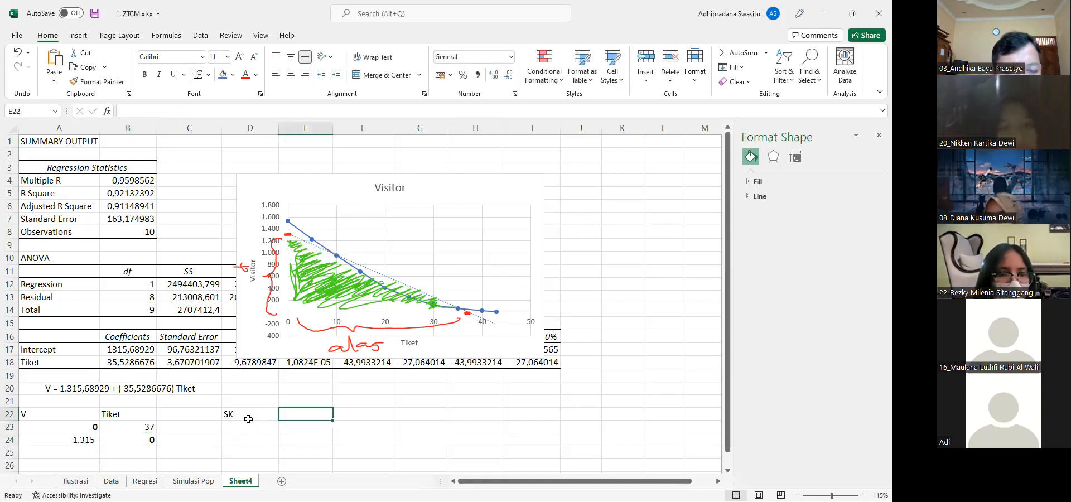
Calculate the triangle's area in E22 with the formula =B23*A24*(1/2)
type("=")
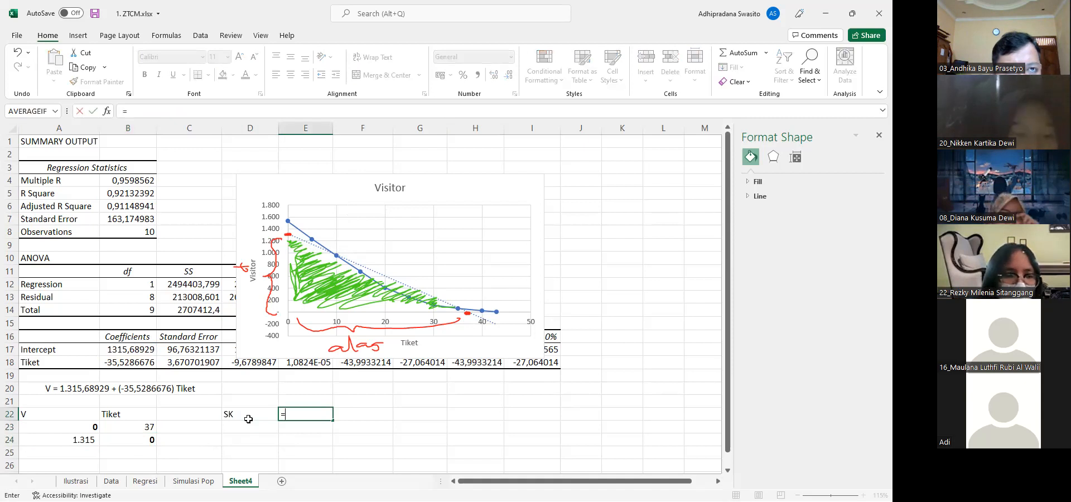
key("Down")
key("Left")
key("Left")
key("Left")
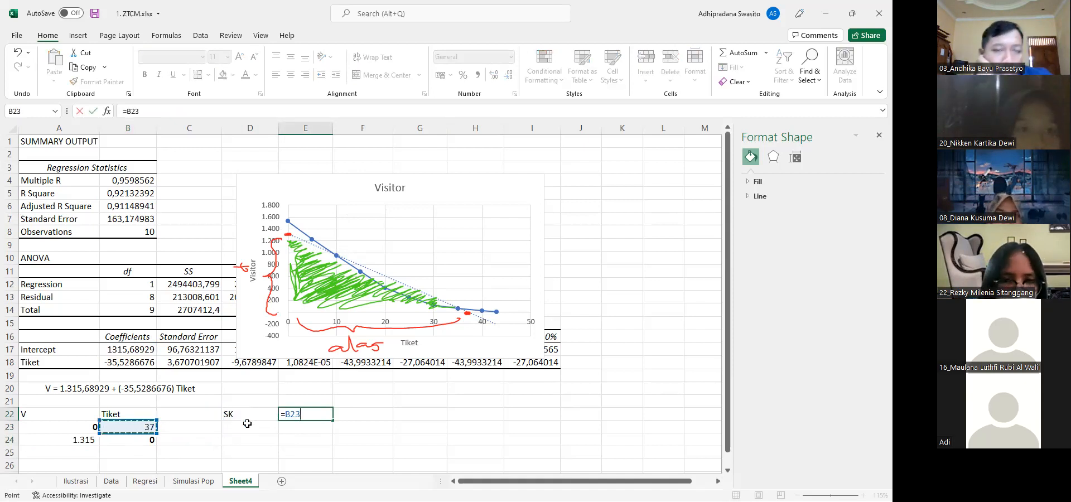
type("*")
key("Down")
key("Left")
key("Left")
key("Left")
key("Left")
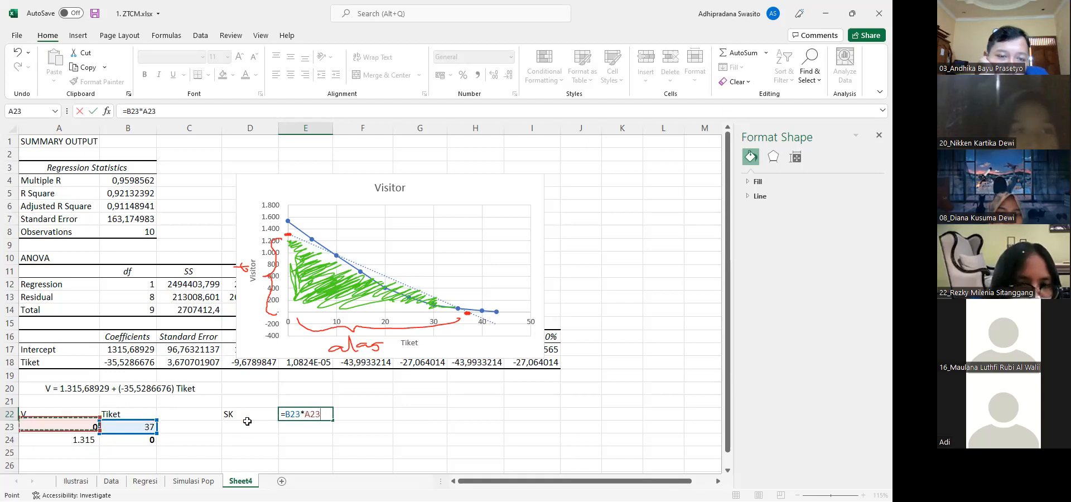
key("Down")
type("*")
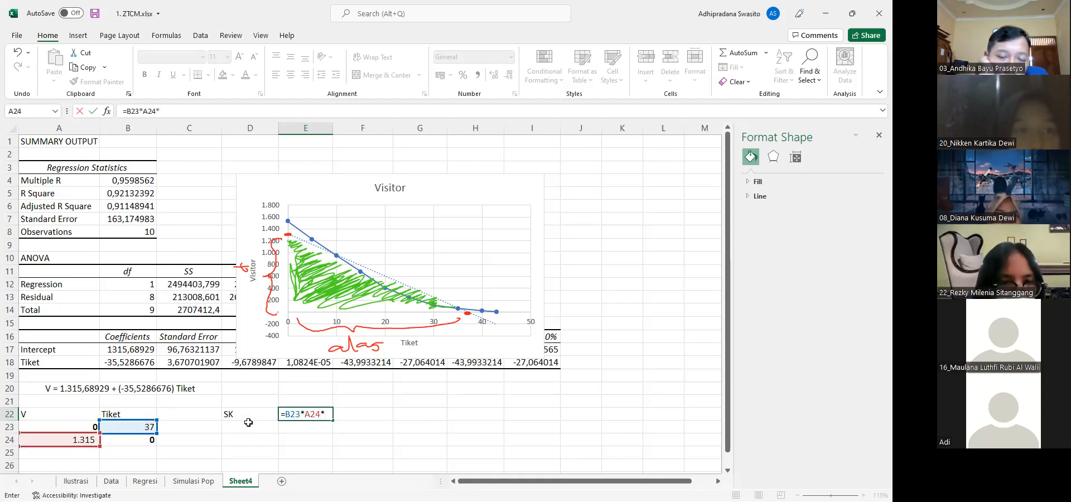
key("BackSpace")
type("*(1")
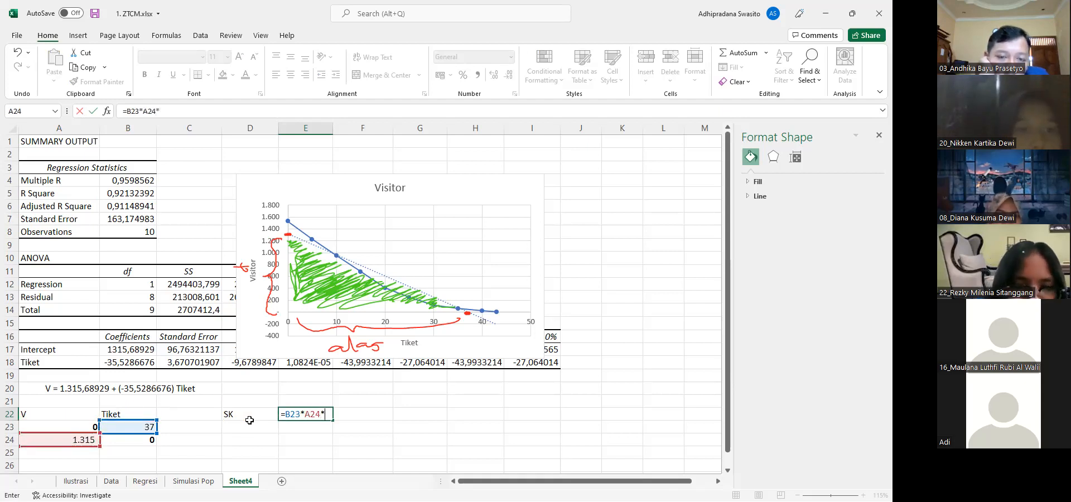
type("/2)")
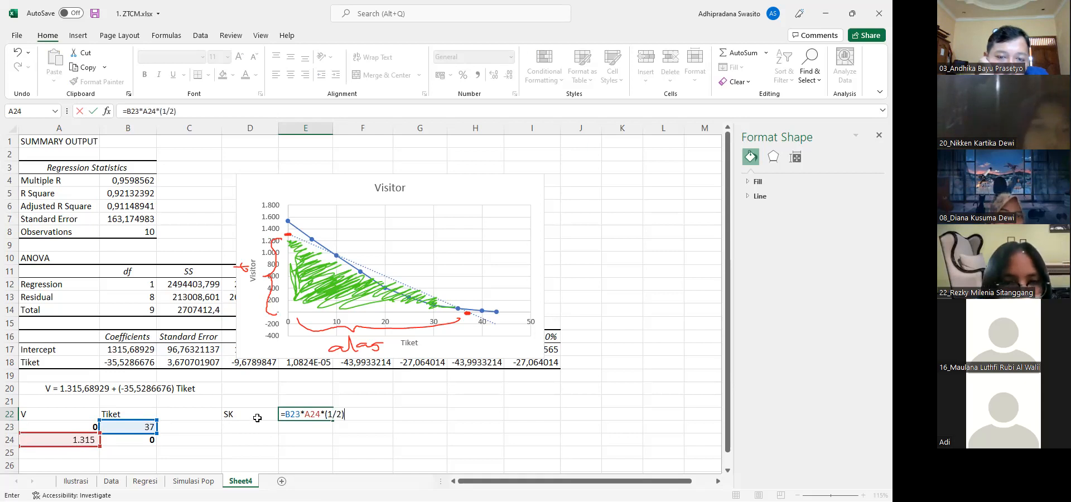
key("Return")
key("Up")
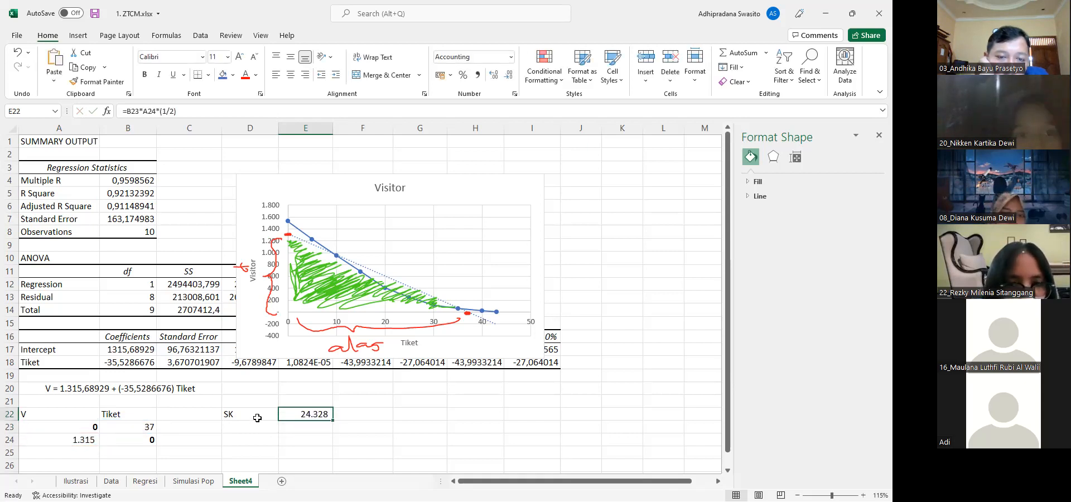
Change the label in D22 to SK ($)_1
key("Left")
key("Right")
double_click(257, 414)
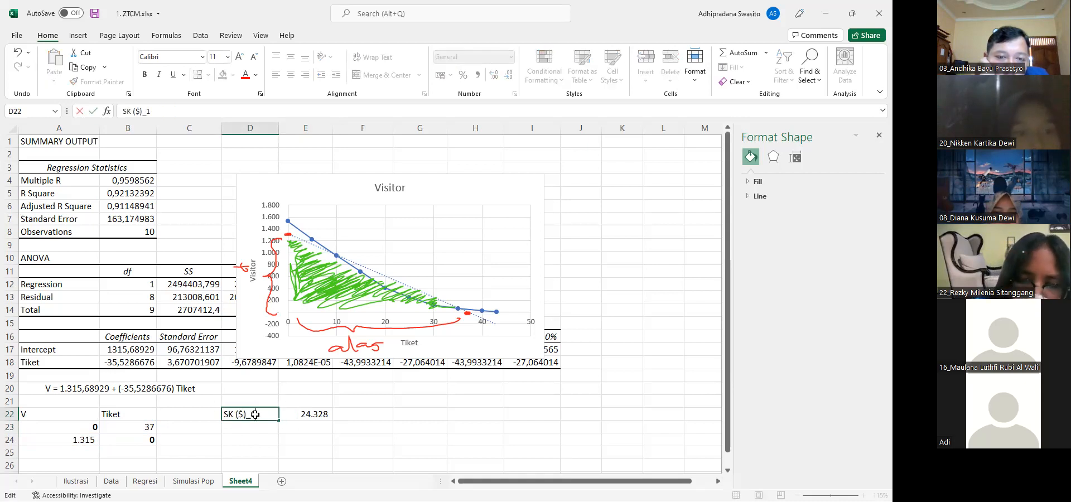
key("Return")
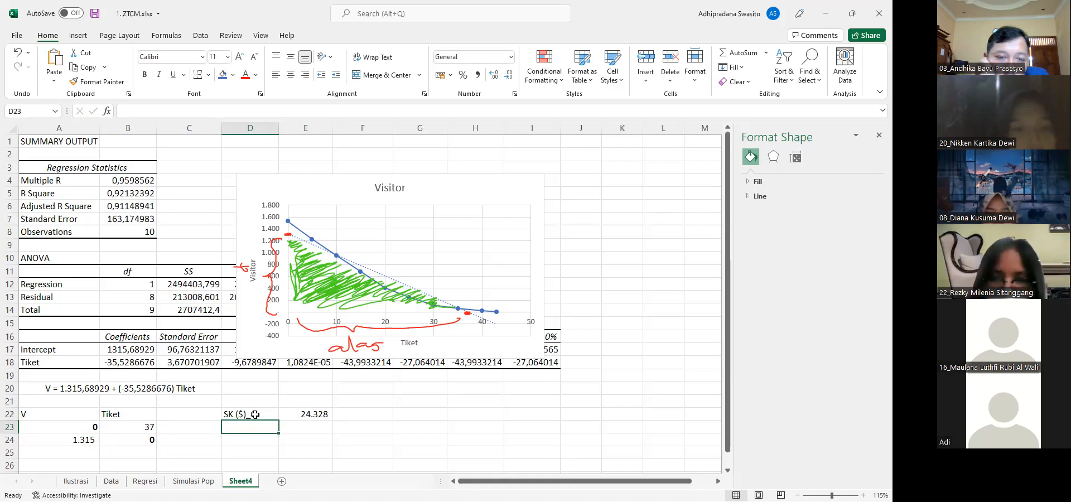
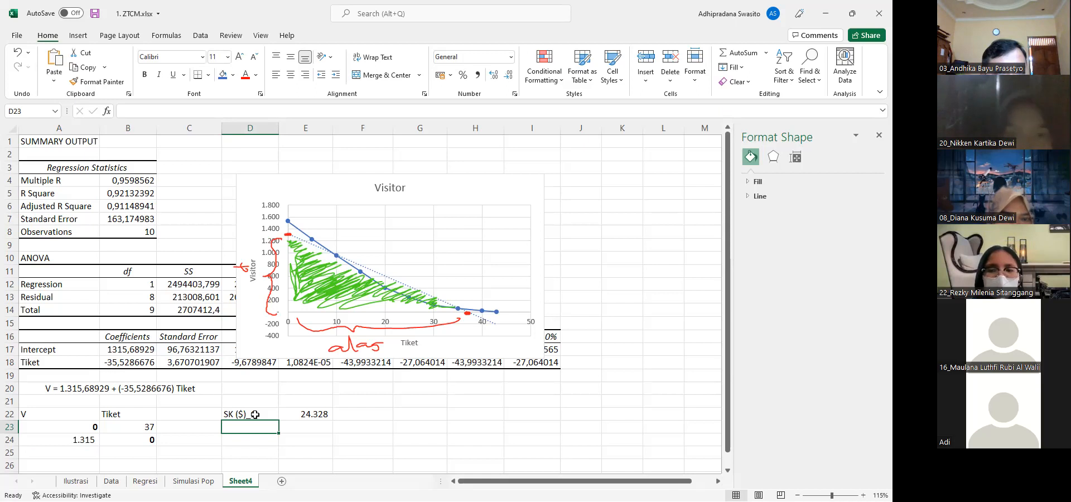
Copy the SK ($)_1 label from D22 into D23 and change the copy to SK ($)_2
left_click(255, 415)
key("ctrl+c")
key("Down")
key("ctrl+v")
key("F1")
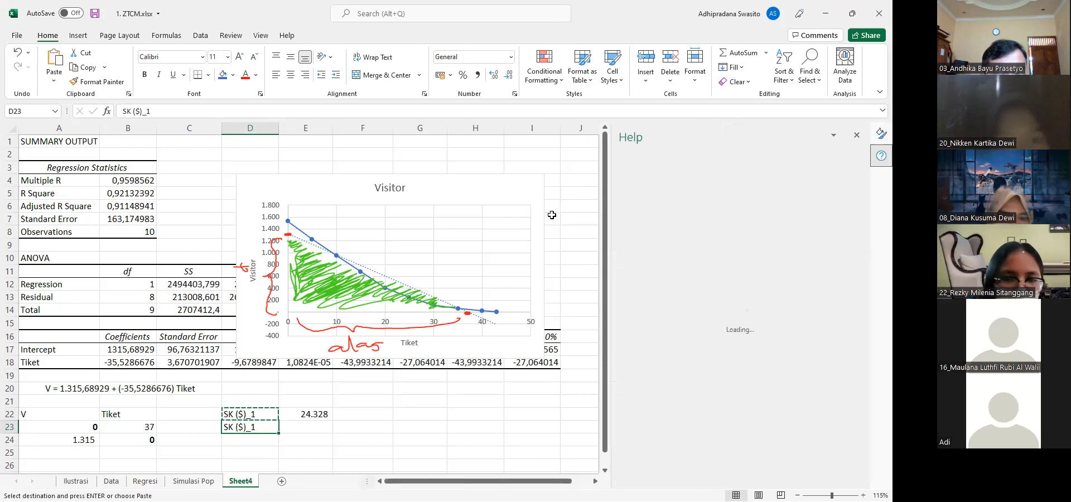
left_click(858, 135)
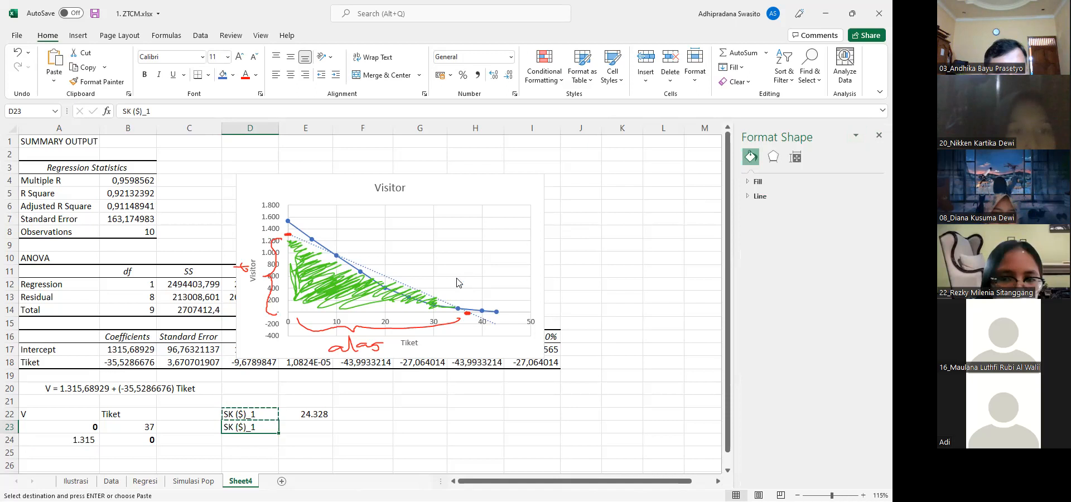
key("Escape")
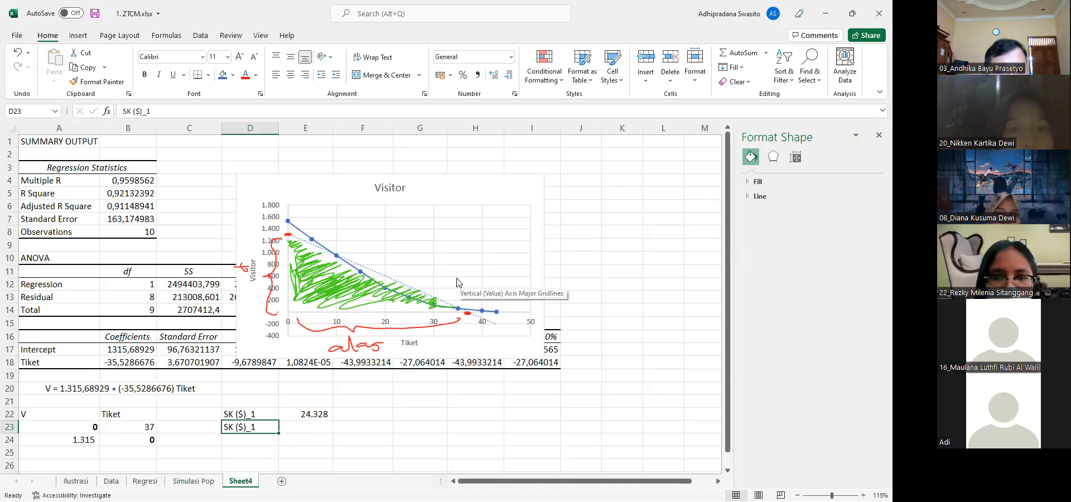
key("Return")
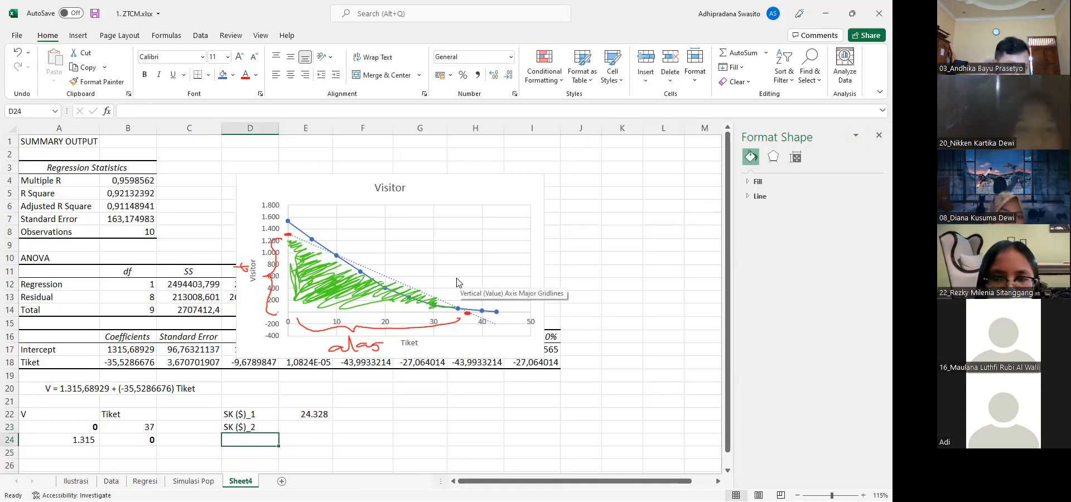
key("Up")
key("Right")
type("=")
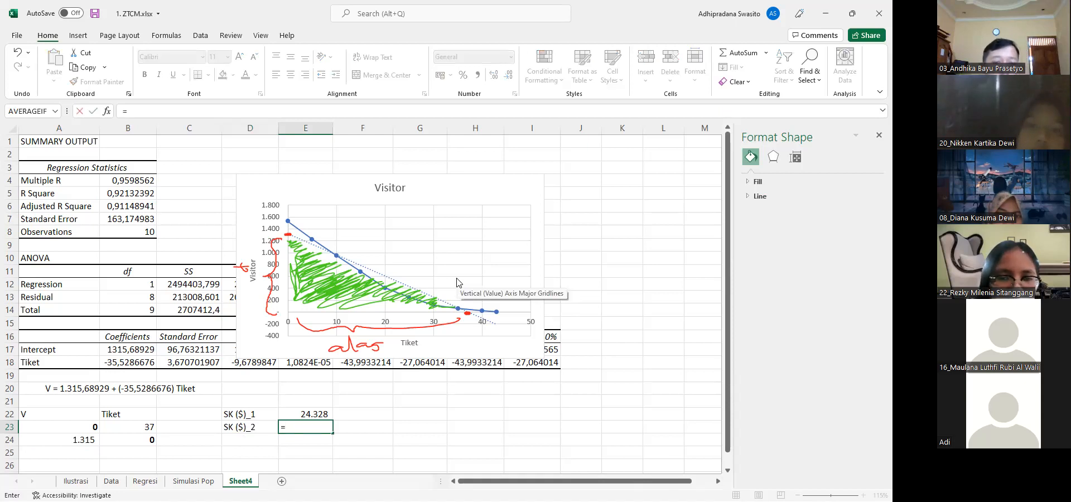
type("(")
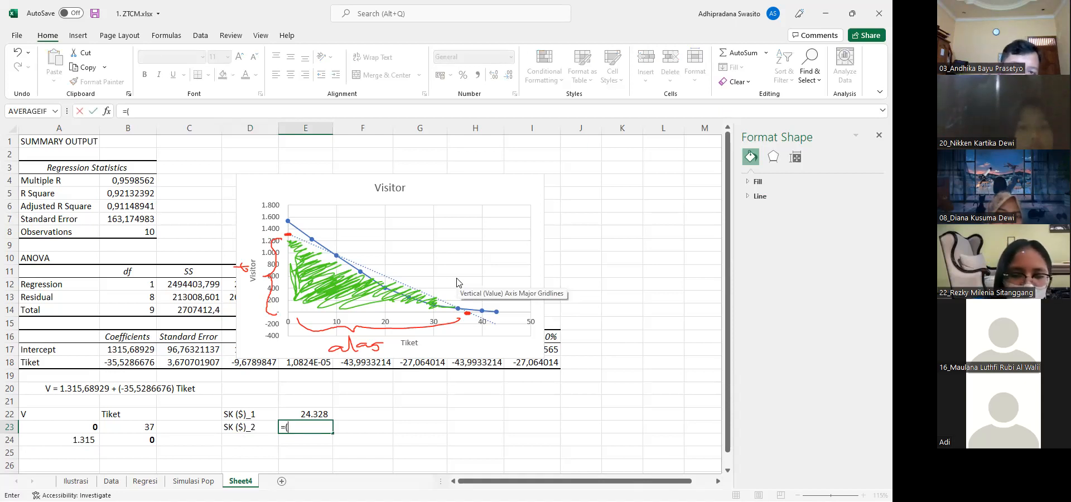
key("Left")
key("Left")
key("Left")
key("Up")
key("Up")
key("Up")
key("Up")
key("Up")
key("Up")
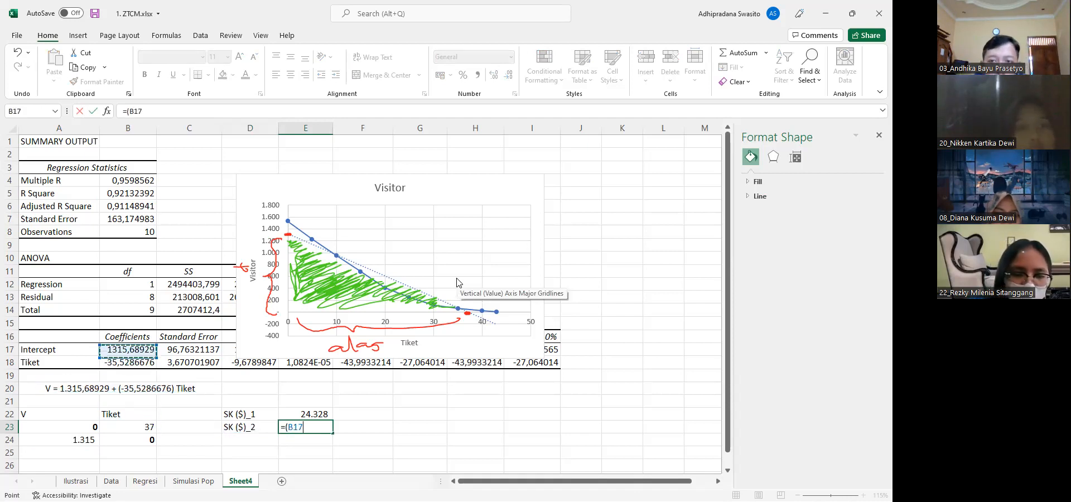
type("*")
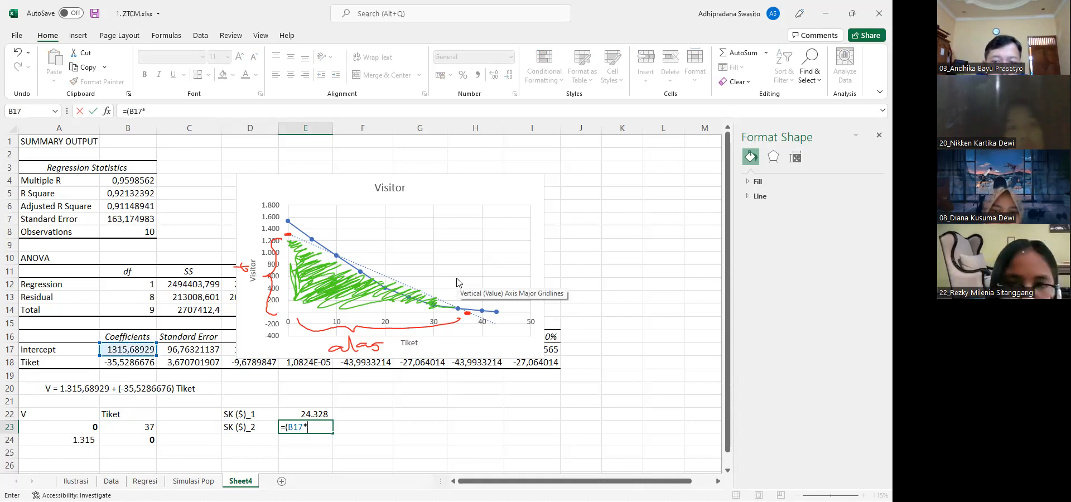
key("Escape")
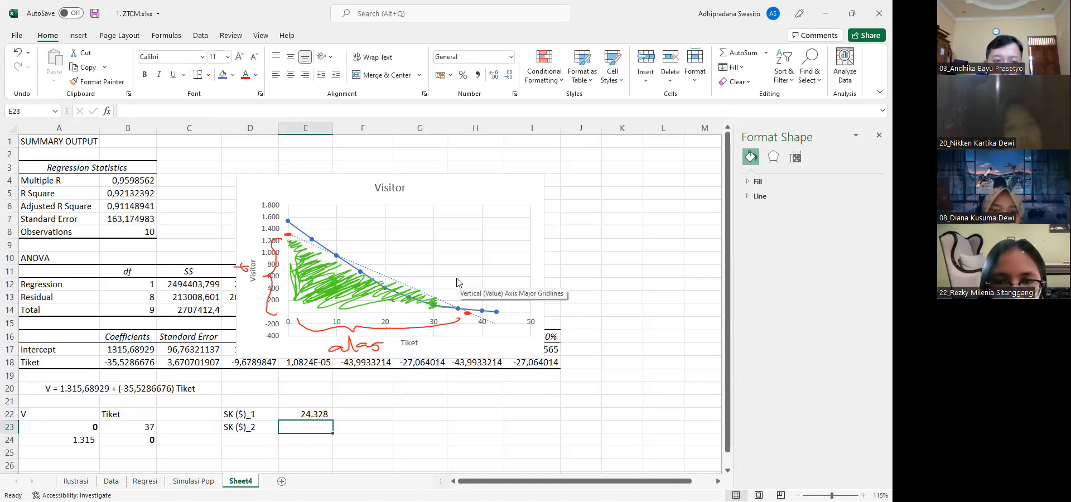
type("=(")
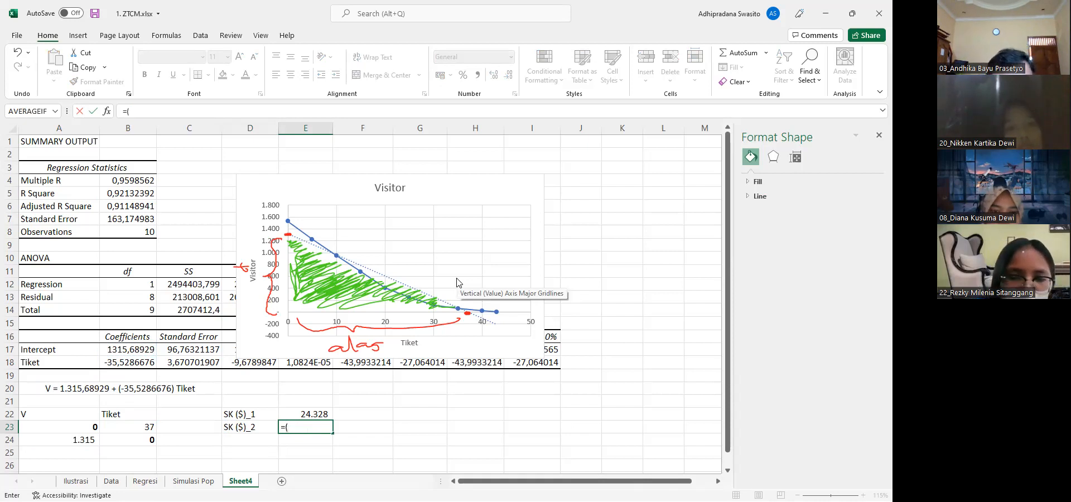
key("Escape")
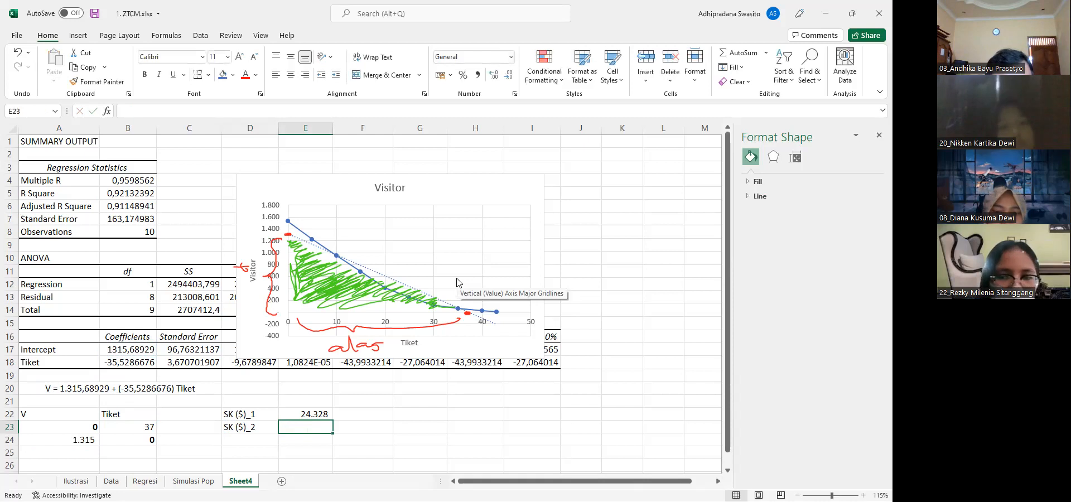
Replace the typed number in A24 with a reference to the regression intercept in B17
key("Left")
key("Left")
key("Left")
key("Left")
key("Down")
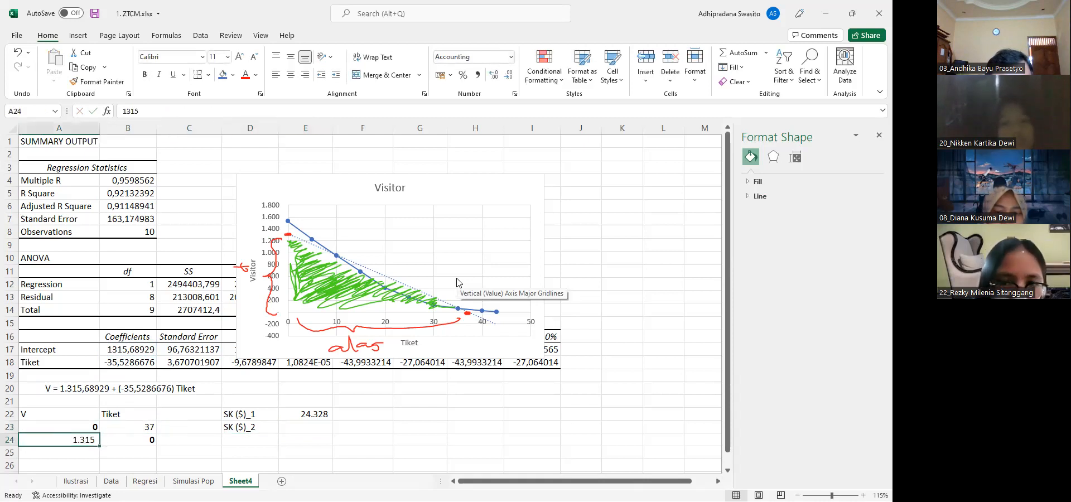
type("=")
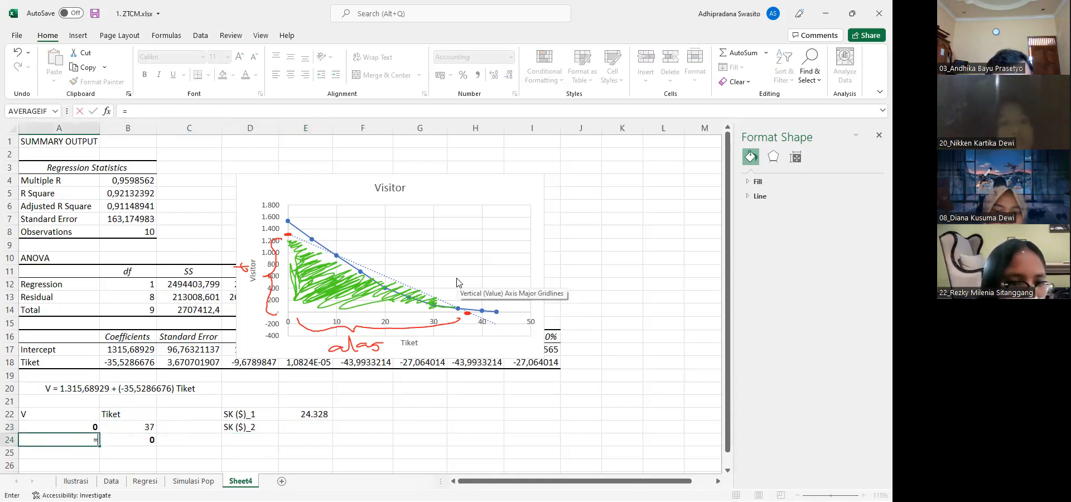
key("Up")
key("Up")
key("Up")
key("Up")
key("Up")
key("Up")
key("Up")
key("Return")
key("Right")
key("Up")
key("Up")
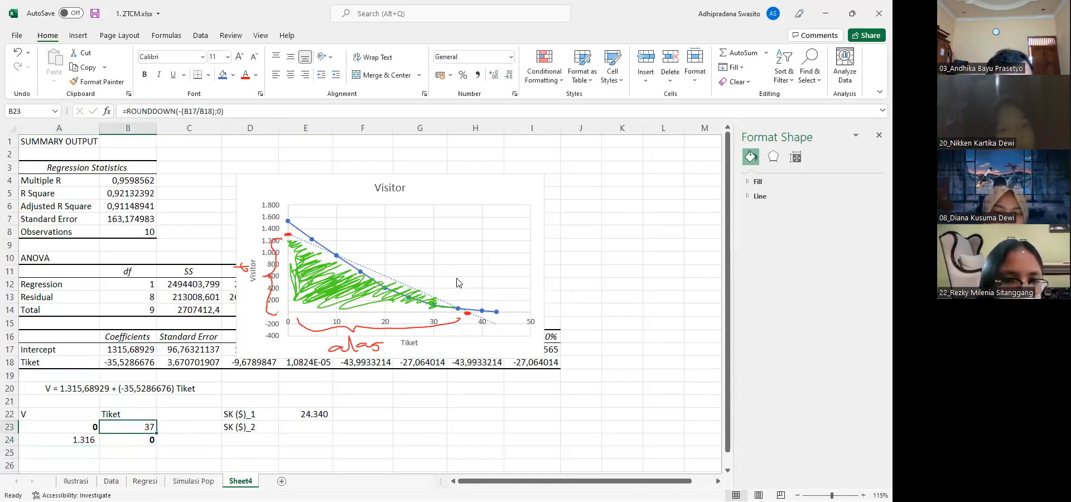
type("=")
key("Up")
key("Up")
key("Up")
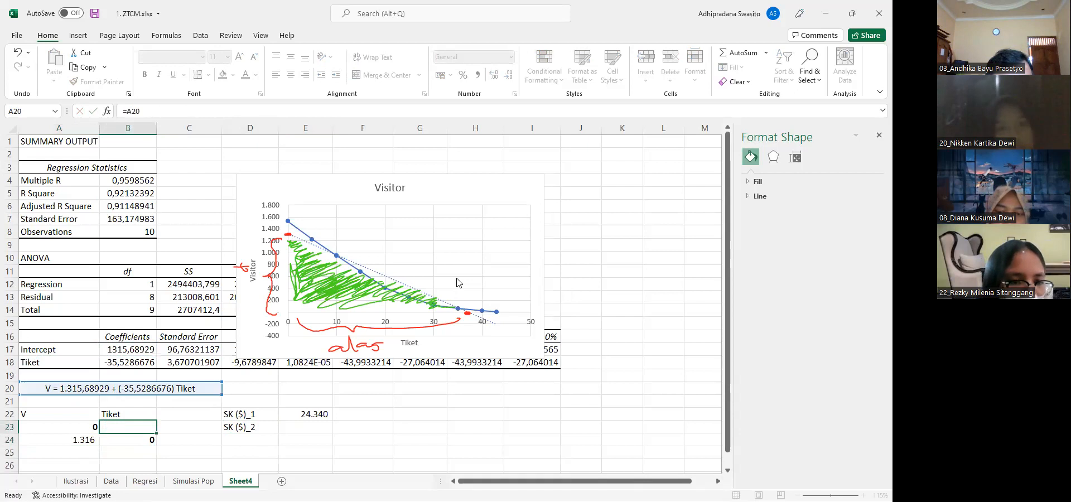
key("Escape")
Remove the ROUNDDOWN wrapper from the B23 formula, leaving =-(B17/B18)
key("F2")
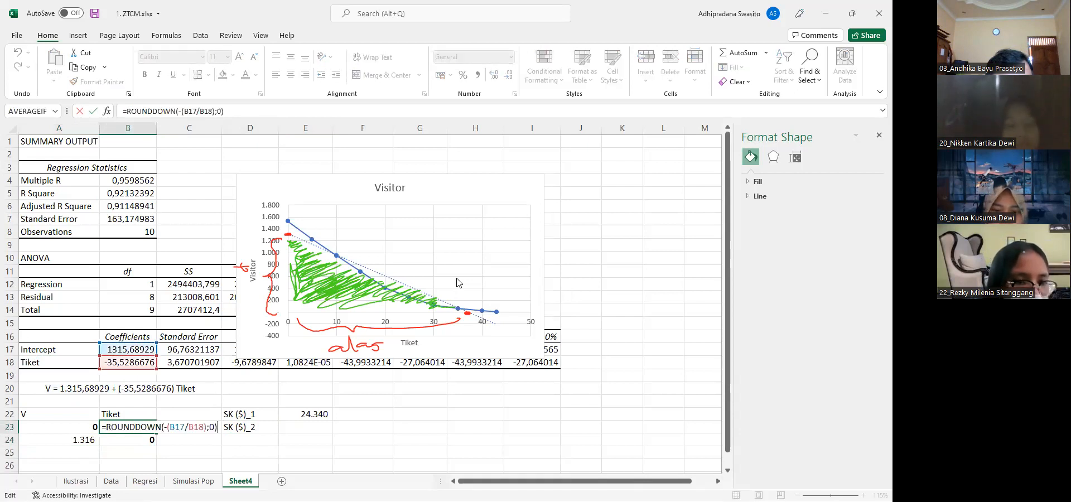
key("Left")
key("Left")
key("Left")
key("Left")
key("Left")
key("Left")
key("Left")
key("Left")
key("Left")
key("Left")
key("Left")
key("Left")
key("Left")
key("Left")
key("Left")
key("Left")
key("Left")
key("Left")
key("Left")
key("Left")
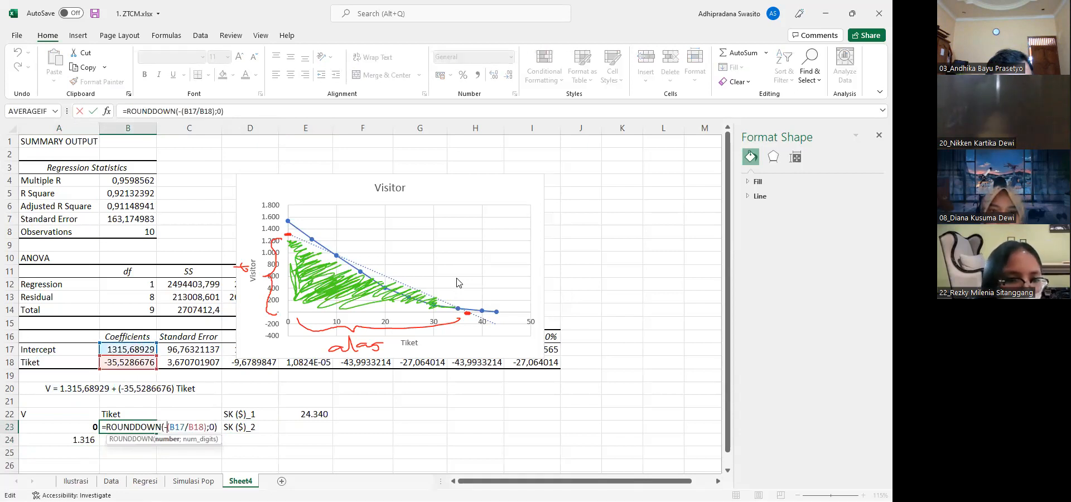
key("shift+Left")
key("shift+Left")
key("shift+Left")
key("BackSpace")
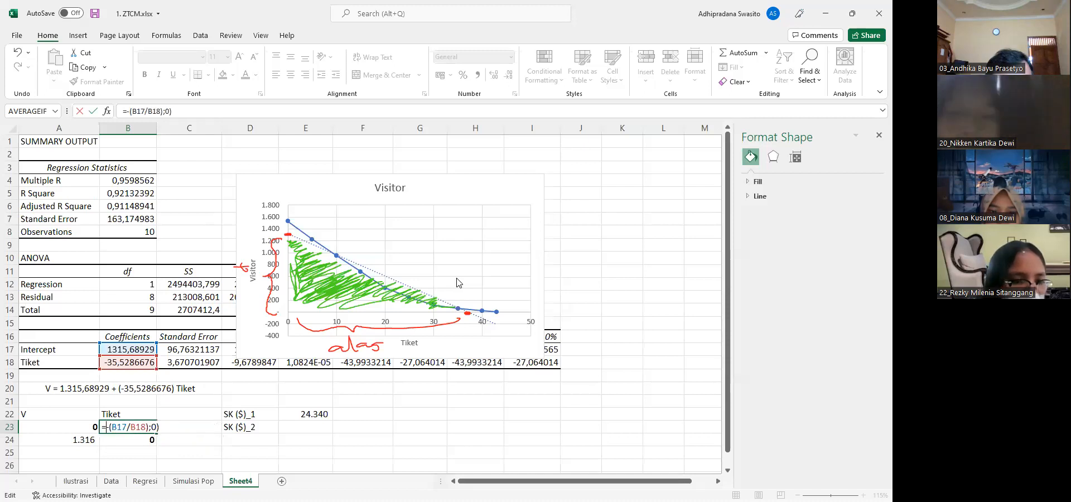
key("End")
key("BackSpace")
key("BackSpace")
key("BackSpace")
key("Return")
key("Up")
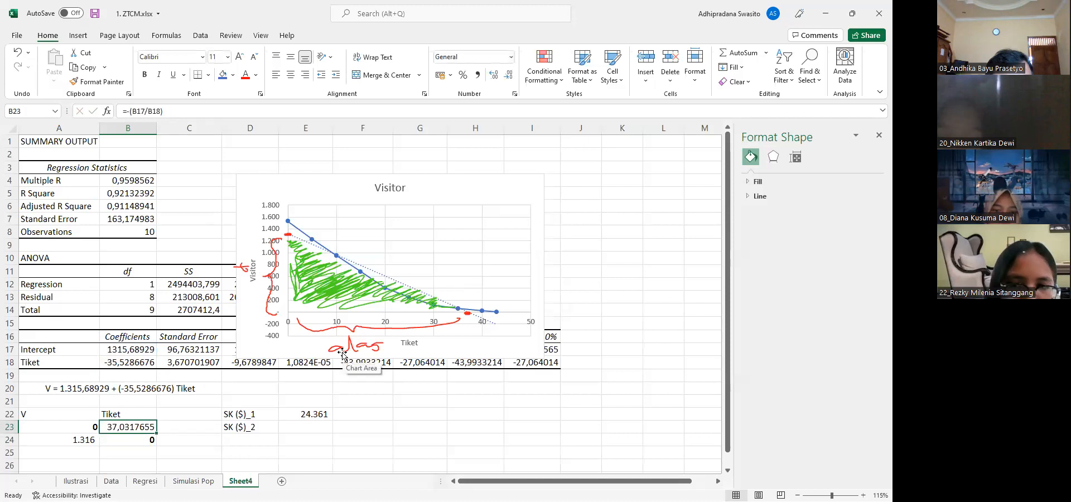
Format the ticket intercept in B23 to display without decimal places
left_click(494, 76)
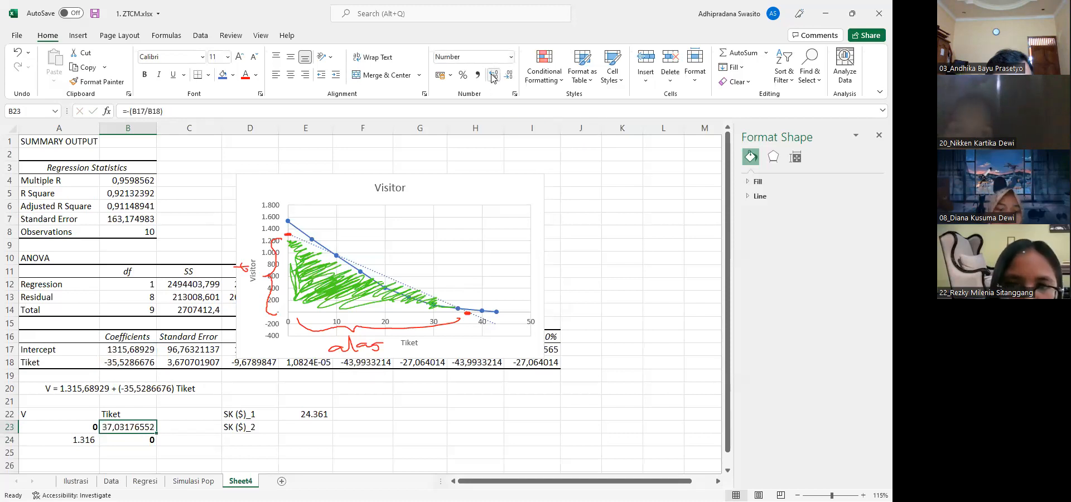
left_click(507, 76)
left_click(507, 75)
left_click(507, 76)
left_click(507, 75)
left_click(507, 76)
left_click(507, 75)
left_click(507, 76)
left_click(507, 76)
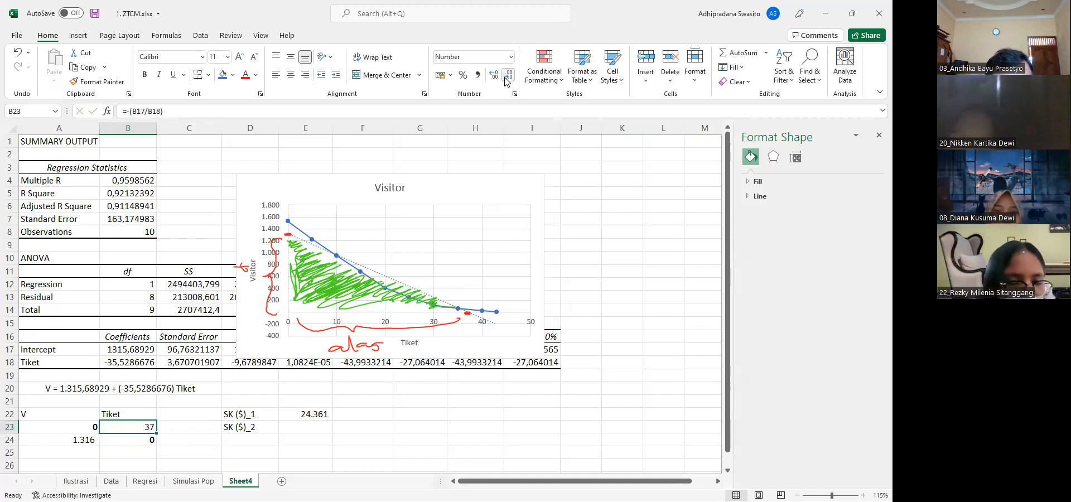
left_click(317, 426)
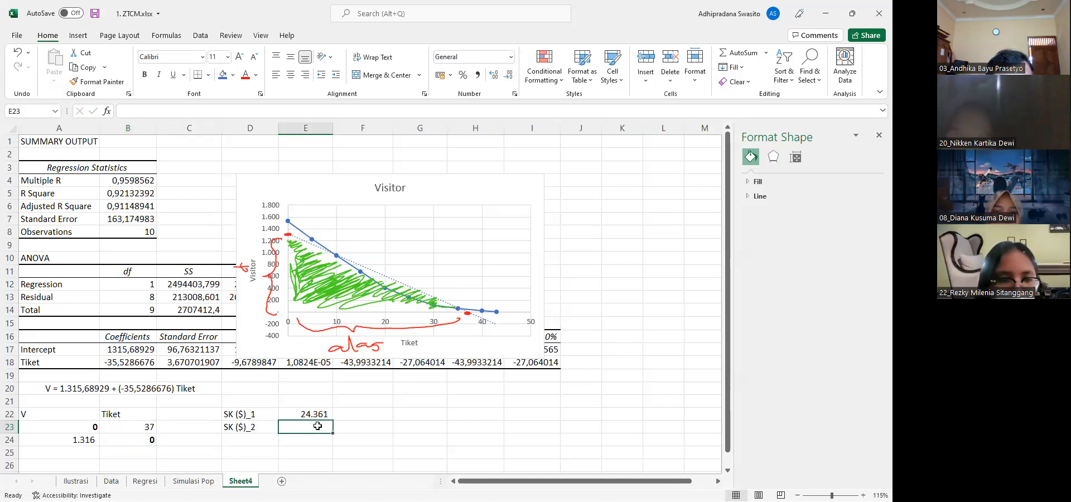
type("=")
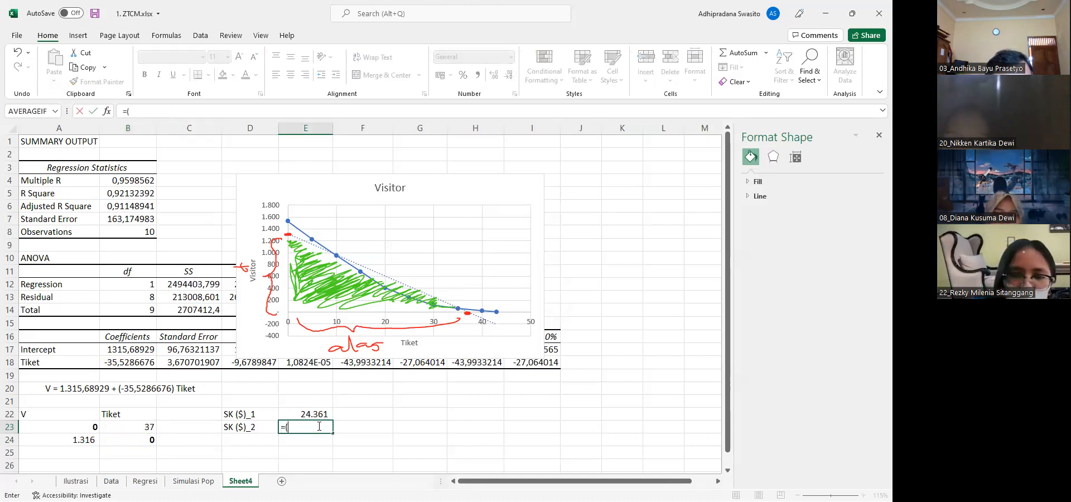
type("(")
left_click(137, 353)
type("*")
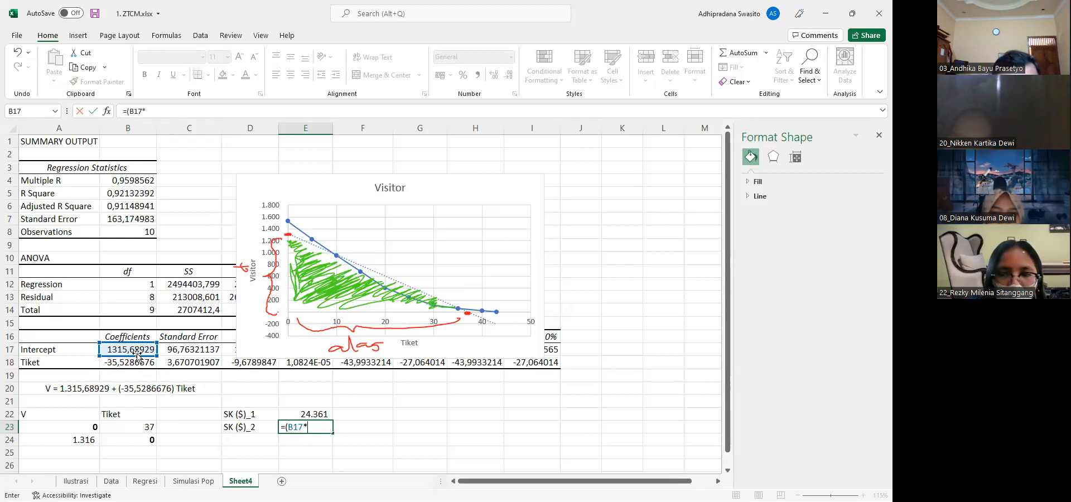
type("(")
key("Left")
key("Left")
key("Left")
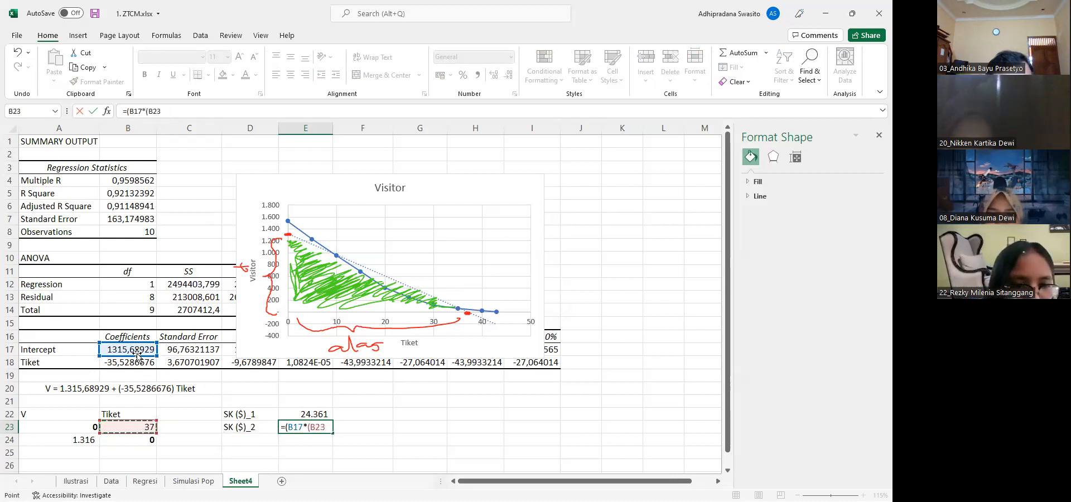
key("BackSpace")
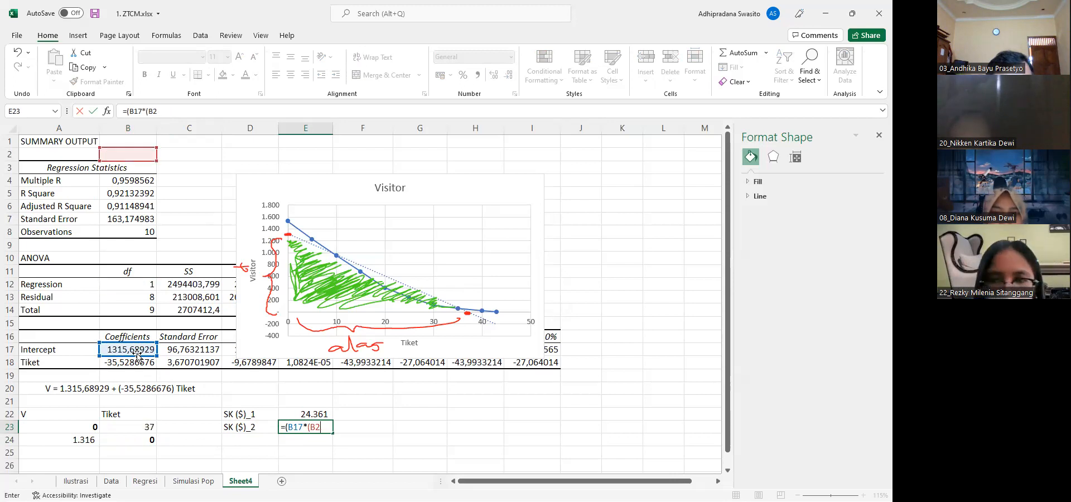
key("BackSpace")
key("BackSpace")
key("BackSpace")
key("BackSpace")
key("BackSpace")
key("BackSpace")
key("BackSpace")
key("BackSpace")
key("BackSpace")
key("Escape")
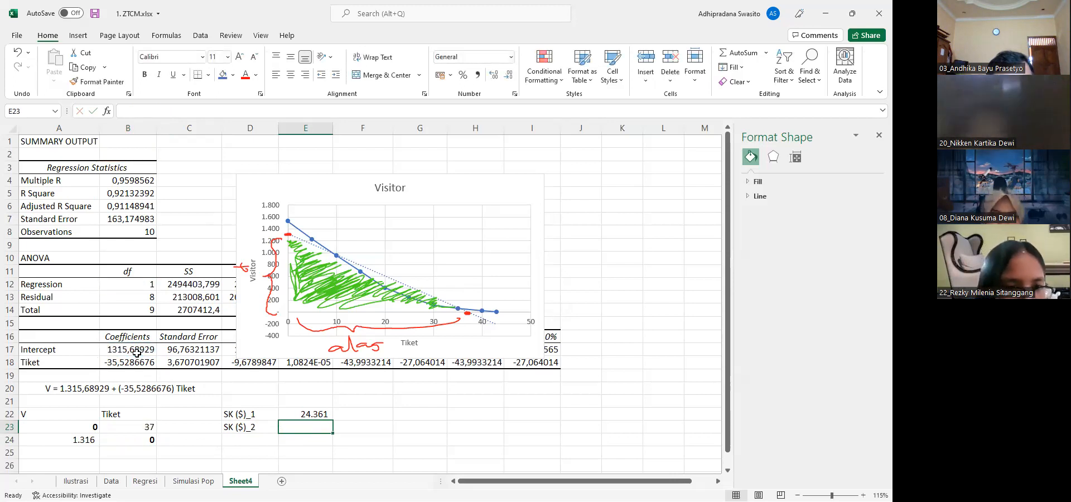
Handwrite the surplus formula α.Cho + ½ β₁ Cho² in red above the Visitor chart with the annotation pen
left_click(258, 46)
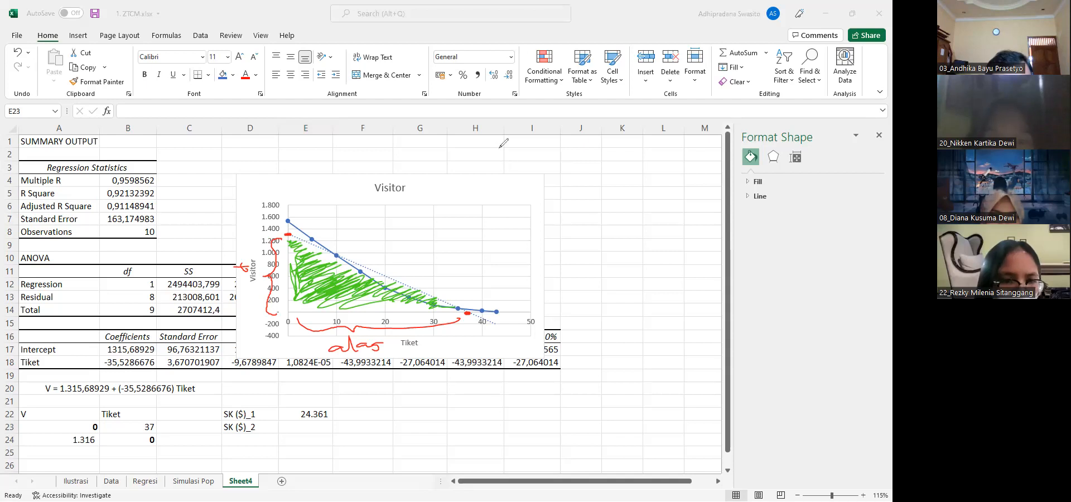
left_click_drag(498, 155, 602, 162)
left_click_drag(593, 165, 641, 167)
mouse_move(663, 147)
left_mouse_down()
mouse_move(672, 160)
mouse_move(698, 146)
left_mouse_up()
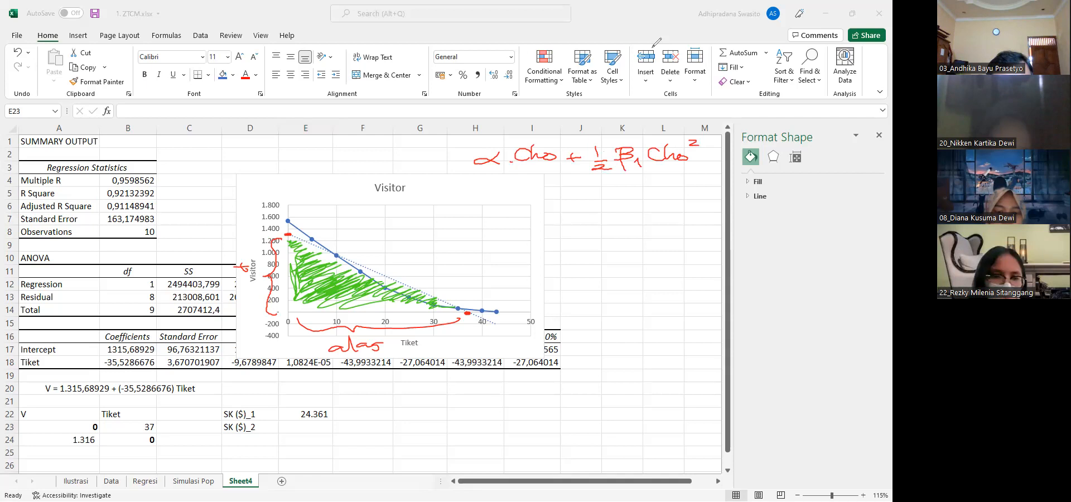
Compute SK ($)_2 in E23 with =(B17*B23)+((1/2)*(B18)*(B23^2)) and format it with a thousands separator and no decimals
left_click(302, 425)
type("=(")
left_click(127, 349)
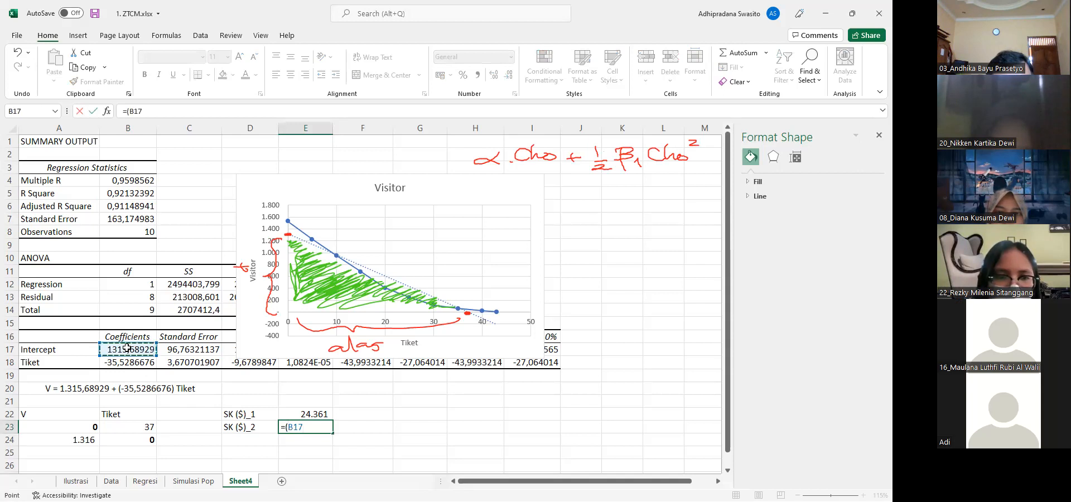
type("*")
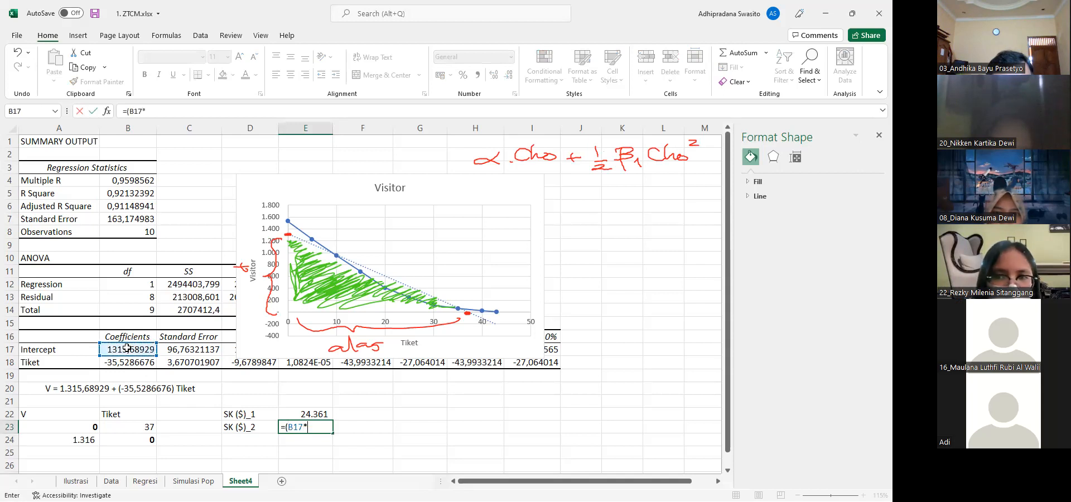
left_click(134, 427)
type(")")
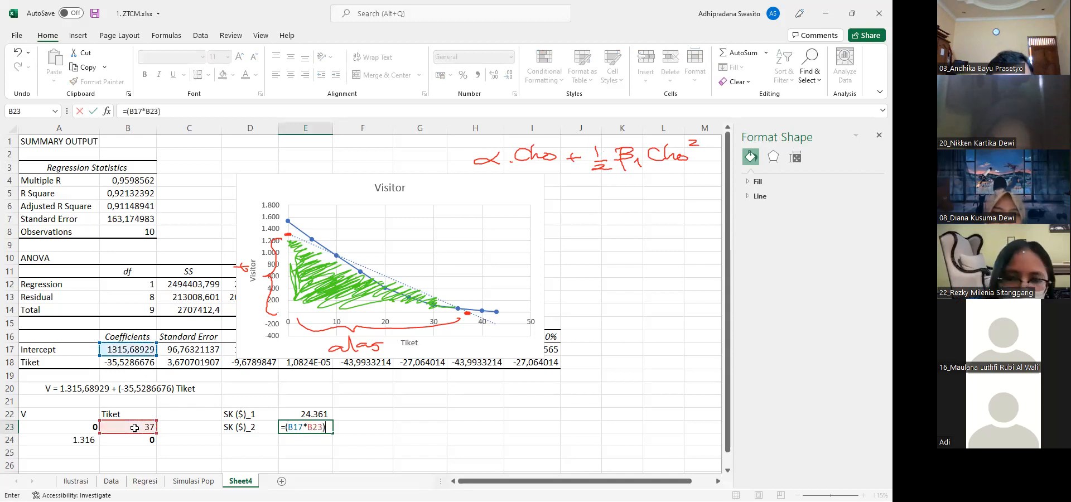
type("+(")
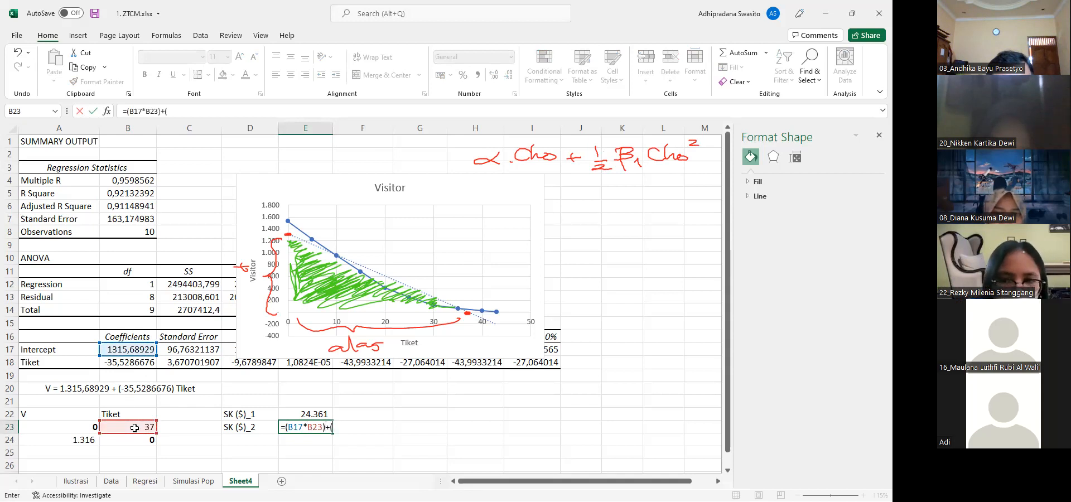
type("(")
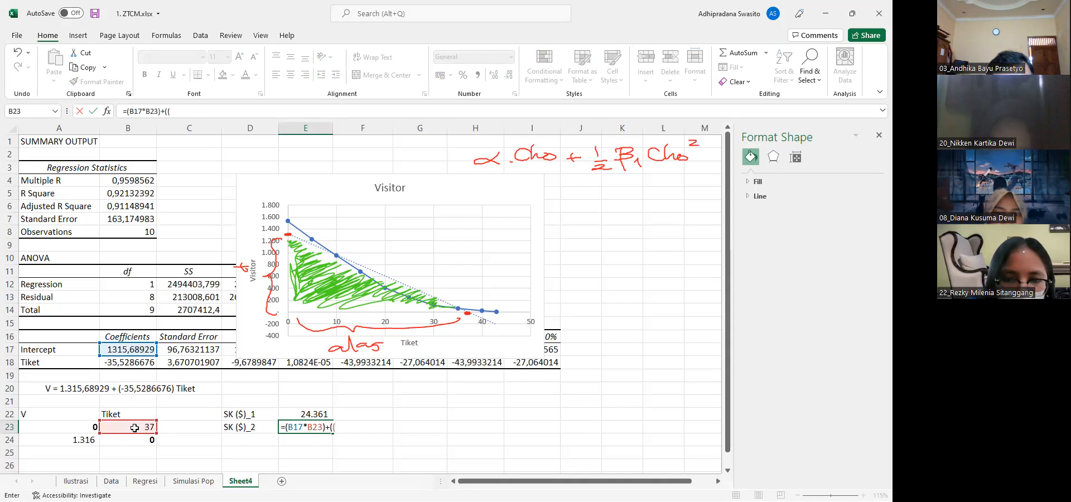
type("1/2)*")
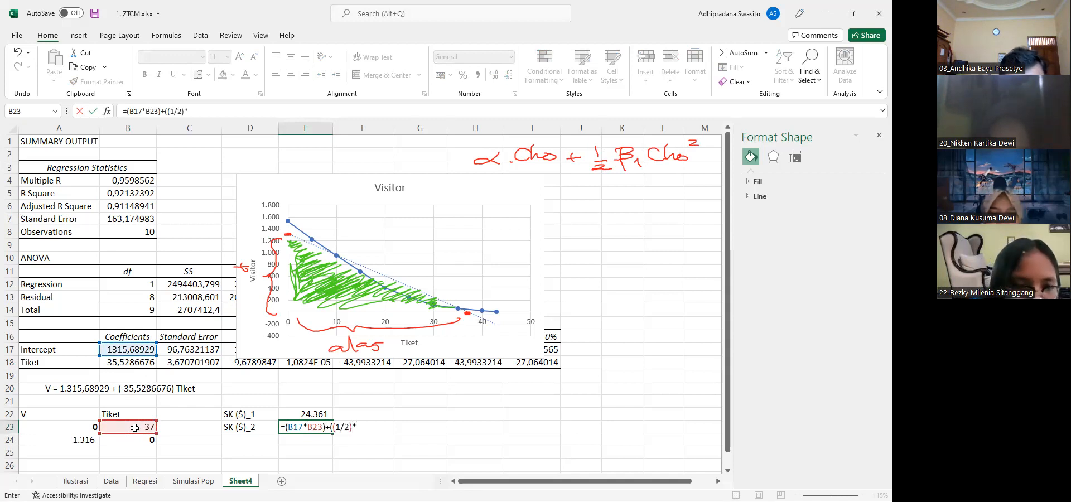
type("(")
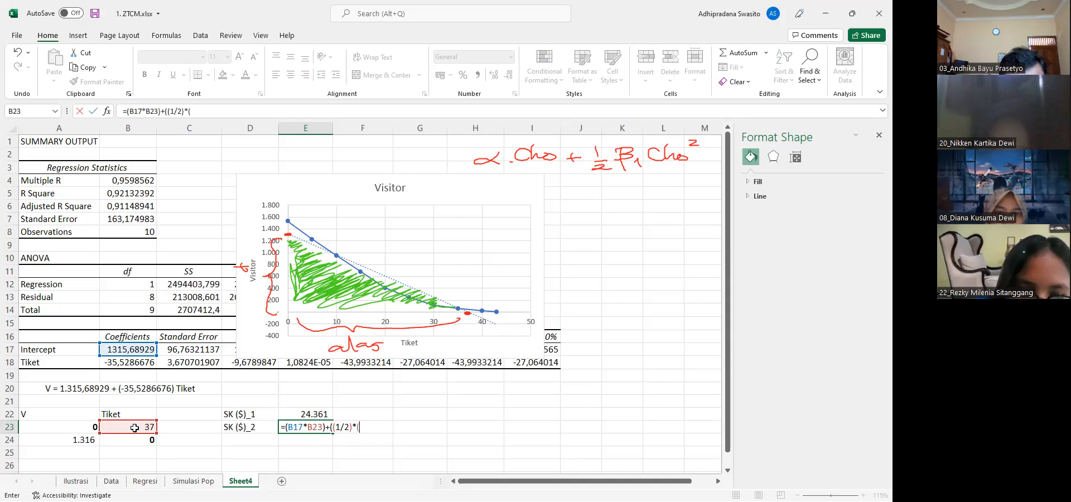
left_click(122, 364)
type(")")
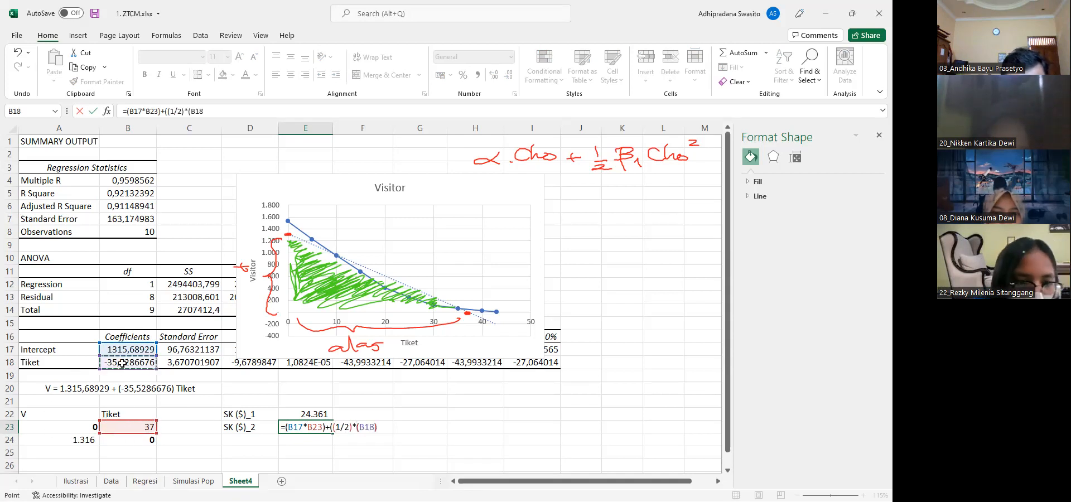
type("*(")
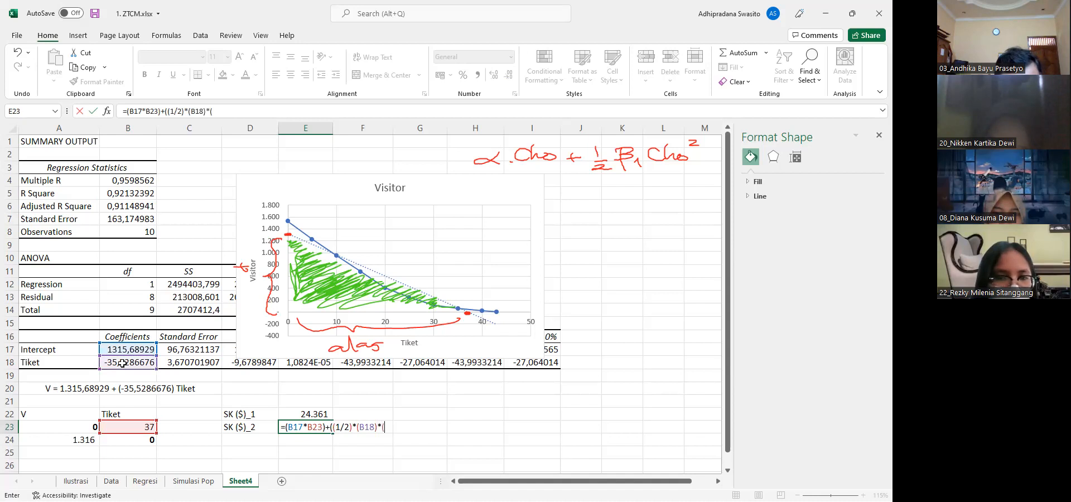
left_click(128, 425)
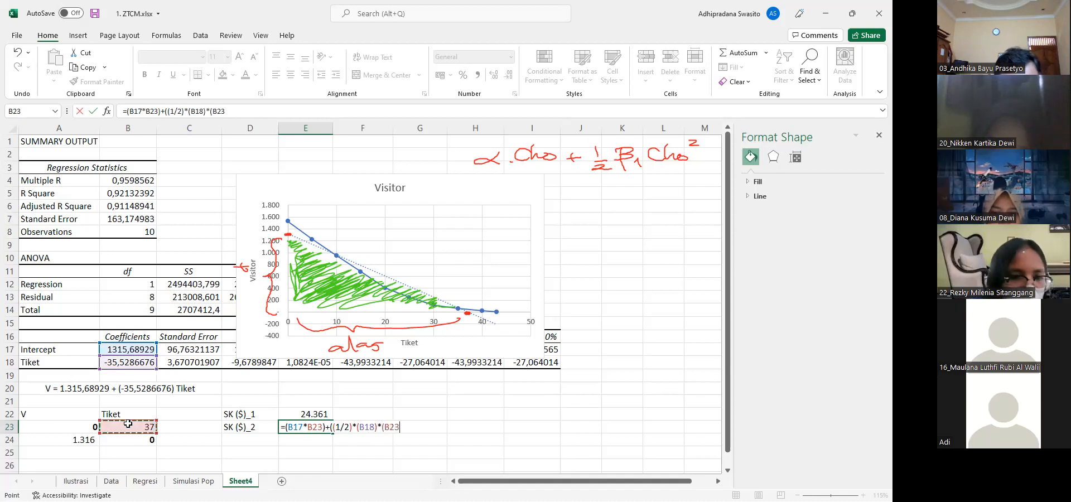
type("^2))")
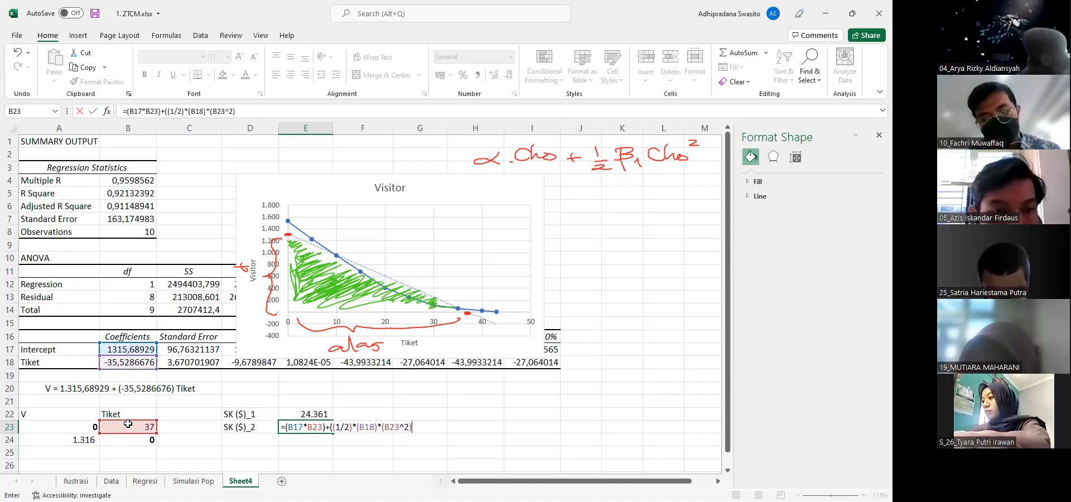
key("Return")
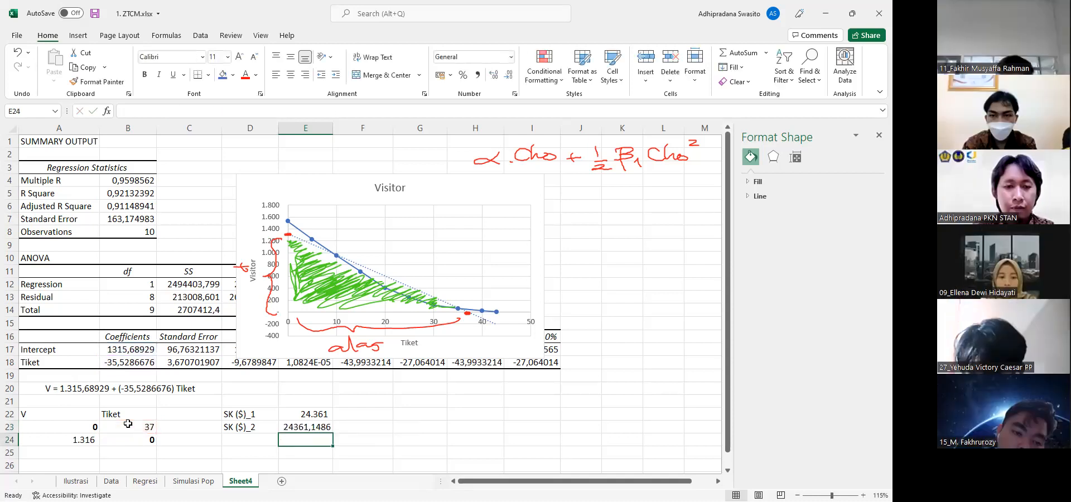
key("Up")
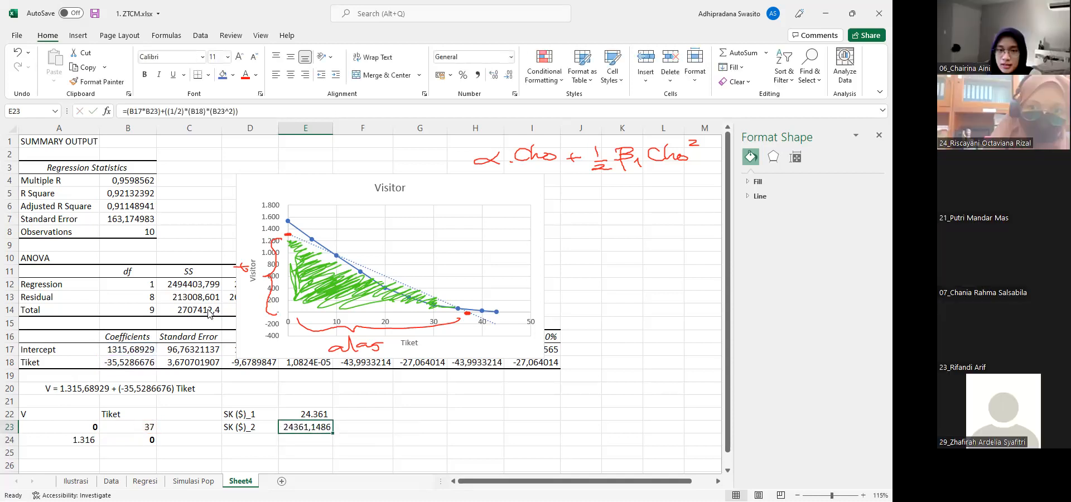
left_click(479, 76)
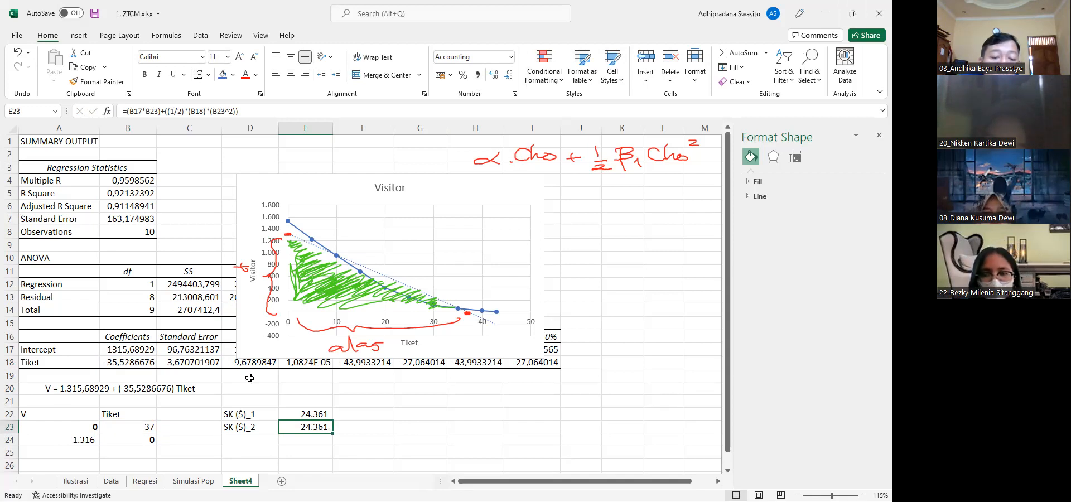
Check the Data sheet, rename Sheet4 as SK, and close the Format Shape pane
left_click(111, 481)
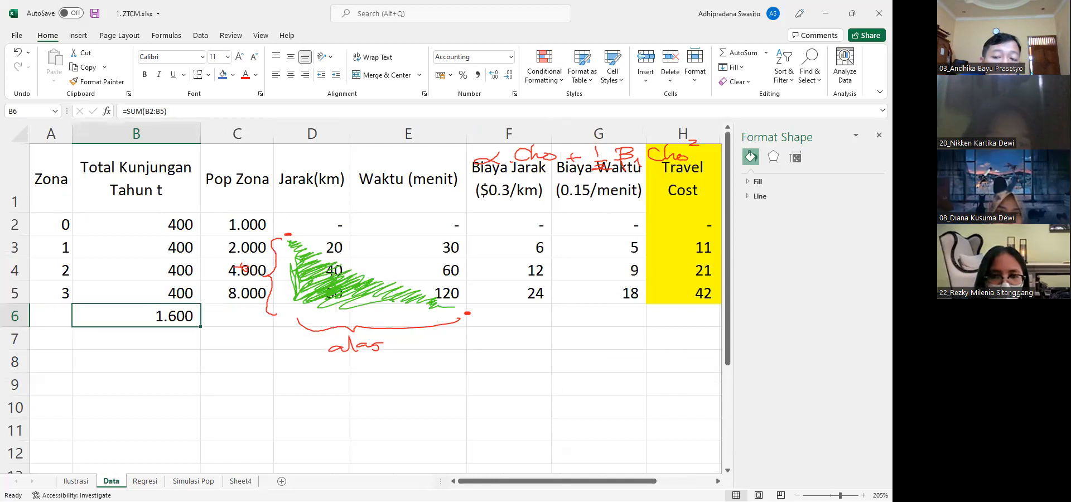
left_click(240, 481)
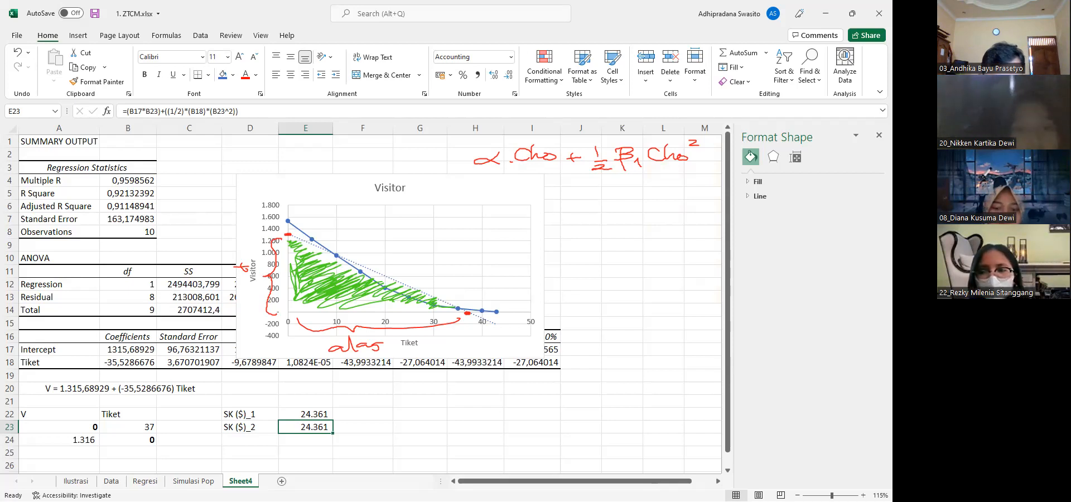
right_click(237, 481)
left_click(278, 360)
type("SK")
key("Return")
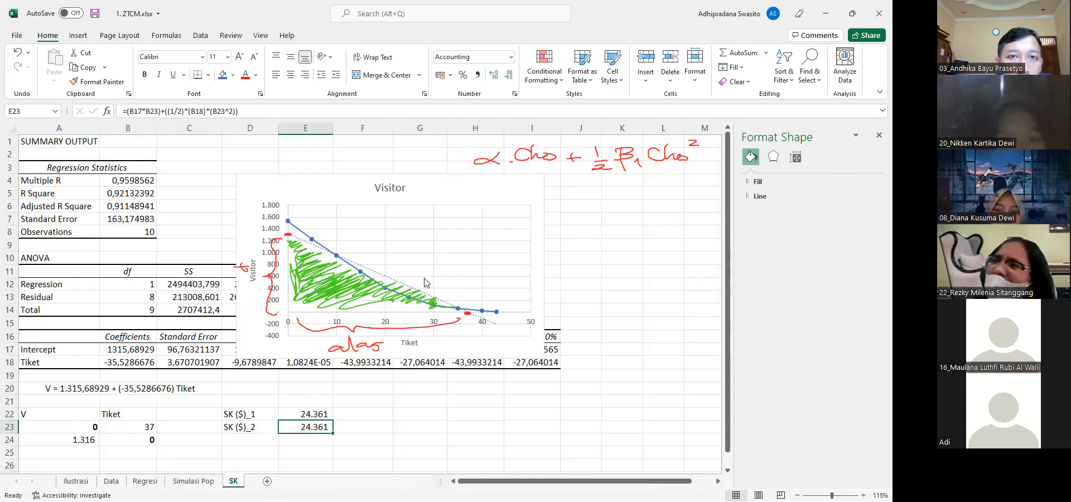
left_click(879, 135)
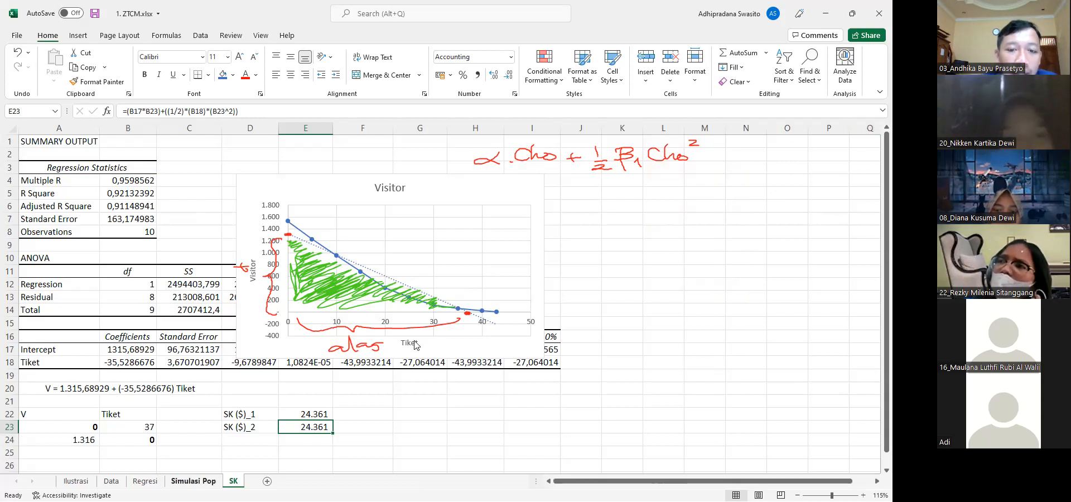
Clear all handwritten pen annotations over the Simulasi Pop sheet and revisit the SK and Simulasi Pop sheets
left_click(198, 482)
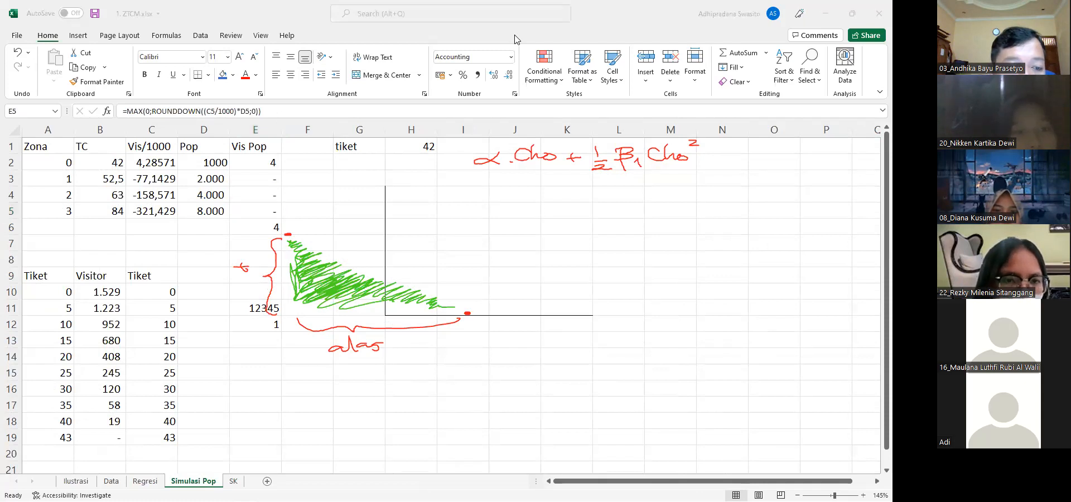
left_click(515, 40)
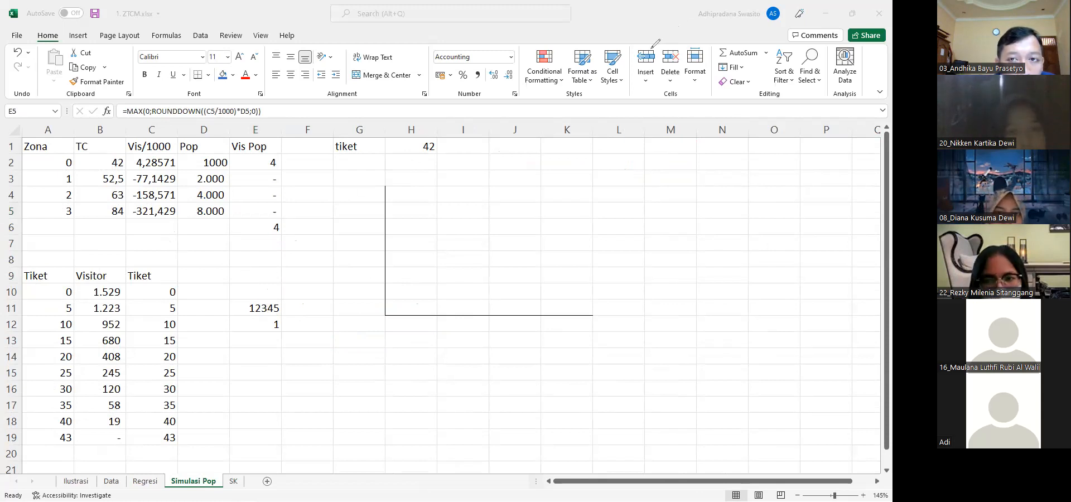
left_click(232, 159)
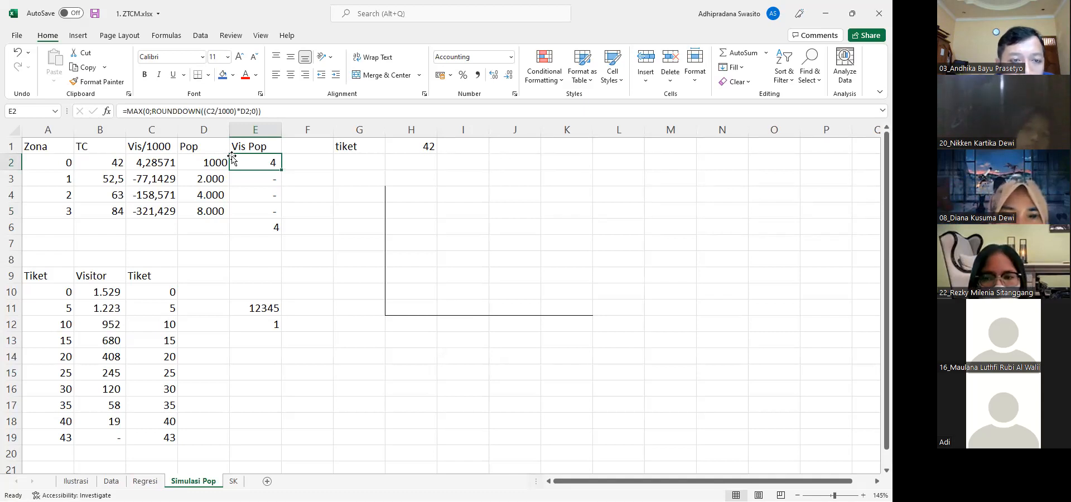
left_click(235, 481)
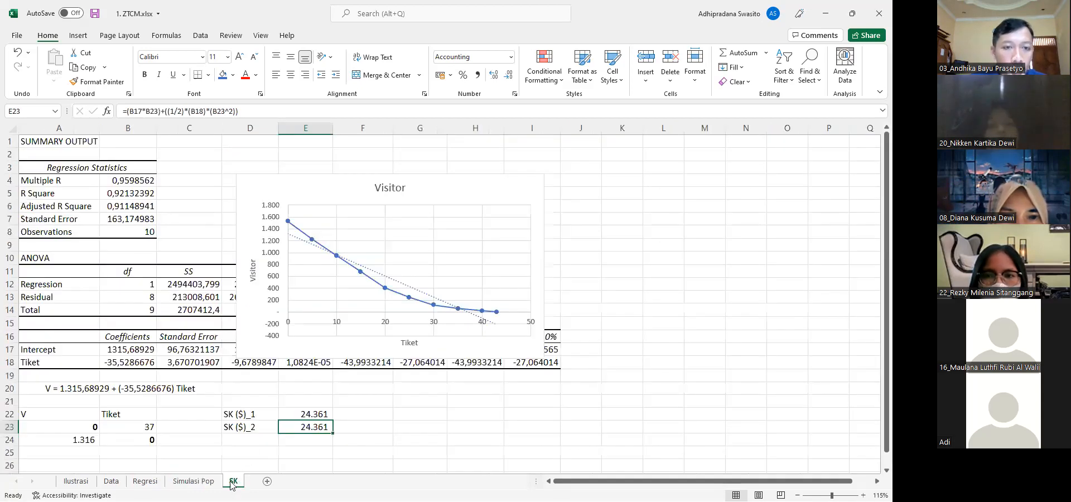
left_click(196, 481)
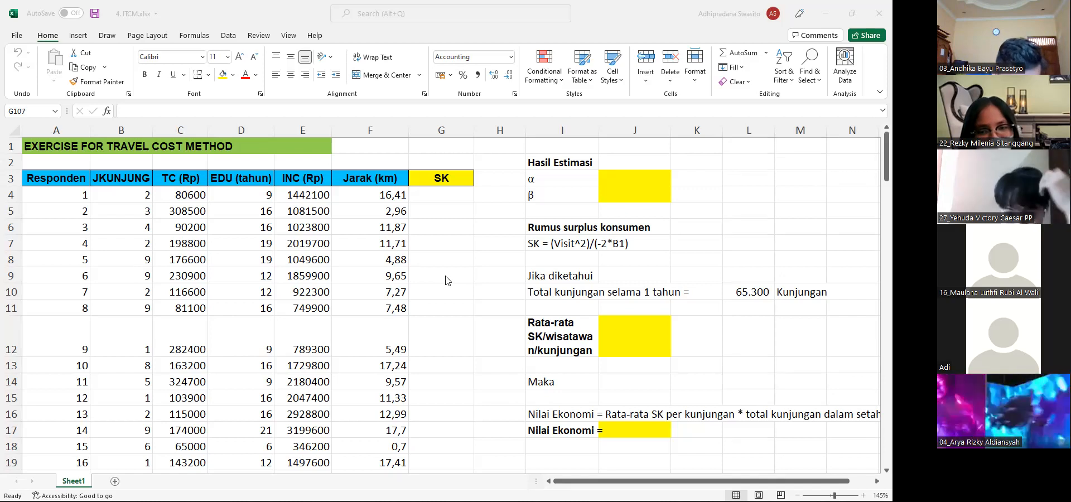
Format the TC (Rp) and INC (Rp) columns with thousands separators and no decimals
left_click(121, 130)
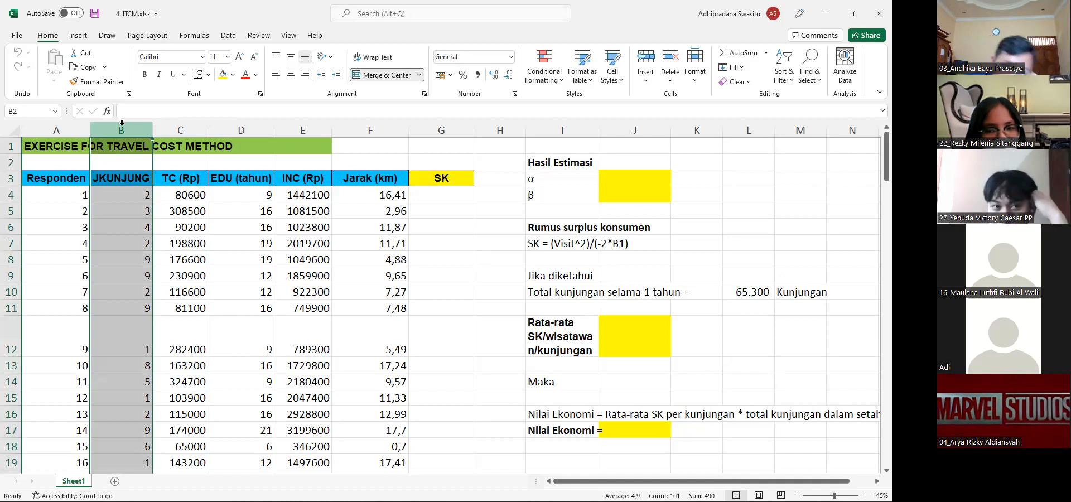
left_click(167, 125)
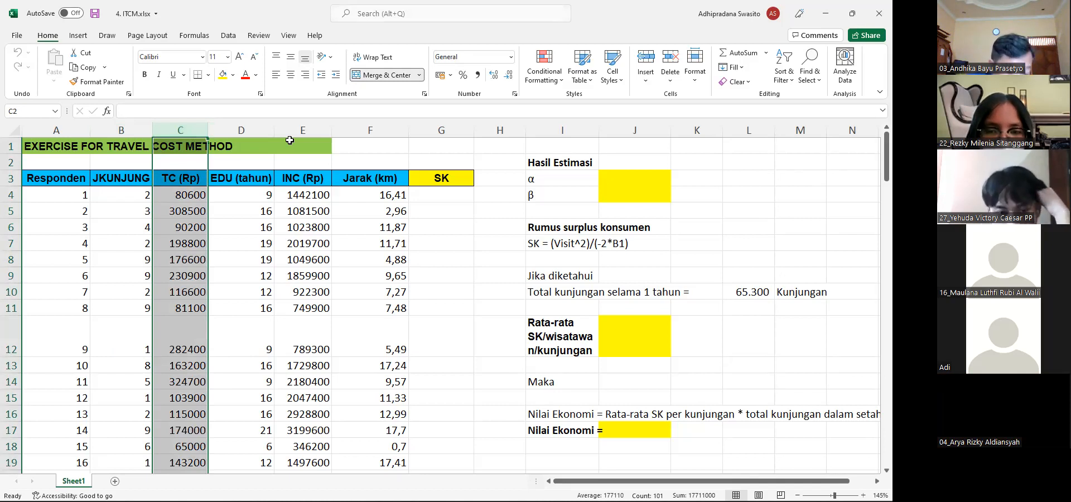
left_click(478, 78)
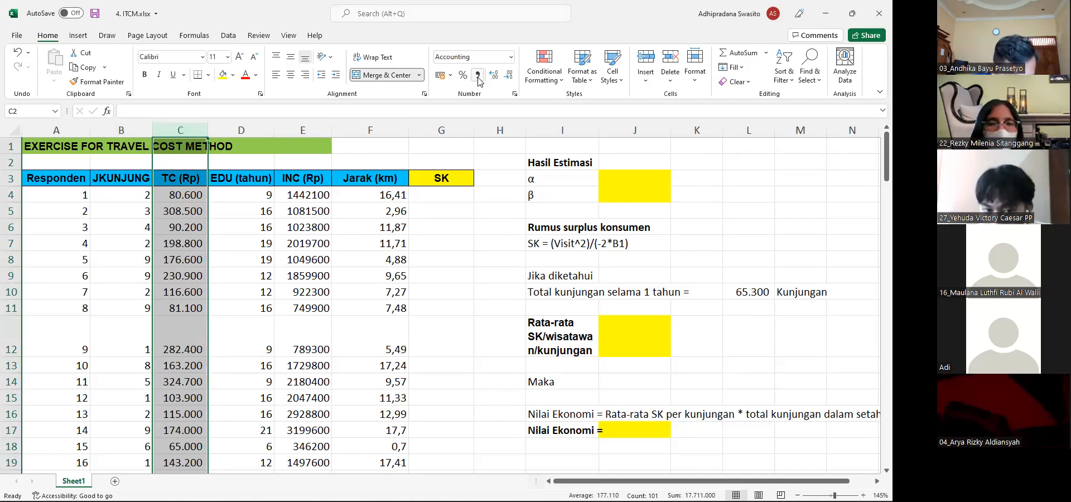
left_click(297, 122)
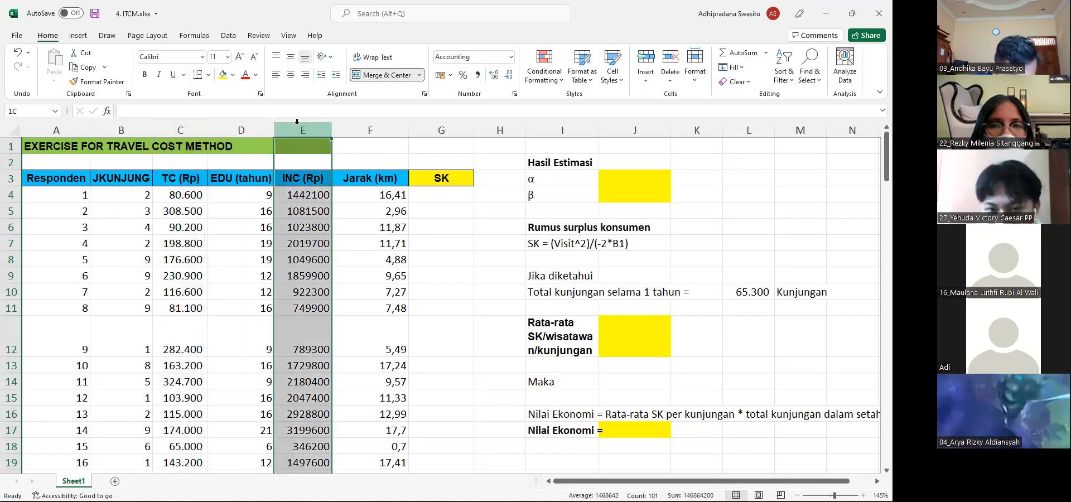
left_click(477, 75)
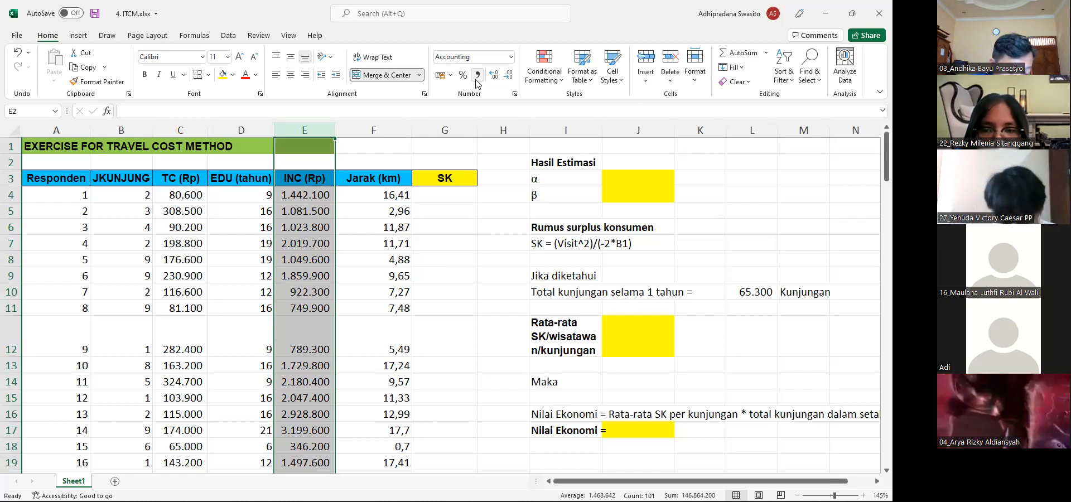
Examine the respondents' visit counts down the JKUNJUNG column and return to its header
key("Left")
key("Left")
key("Left")
key("Down")
key("Down")
key("Down")
key("Down")
key("Down")
key("Down")
key("Down")
key("Down")
key("Down")
key("Down")
key("Down")
key("Down")
key("Down")
key("Down")
key("Down")
key("Down")
key("Down")
key("Down")
key("Down")
key("Down")
key("Down")
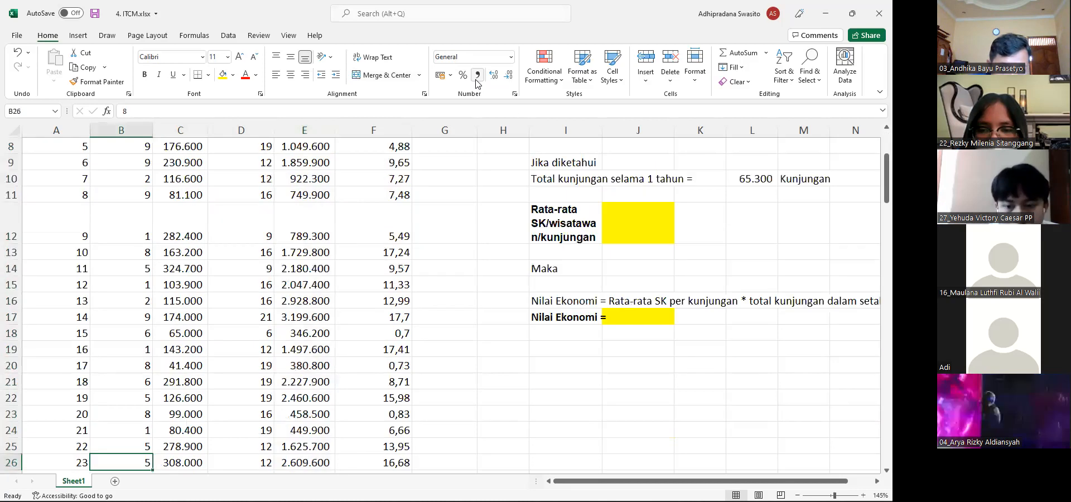
key("Down")
key("Down")
key("Down")
key("Down")
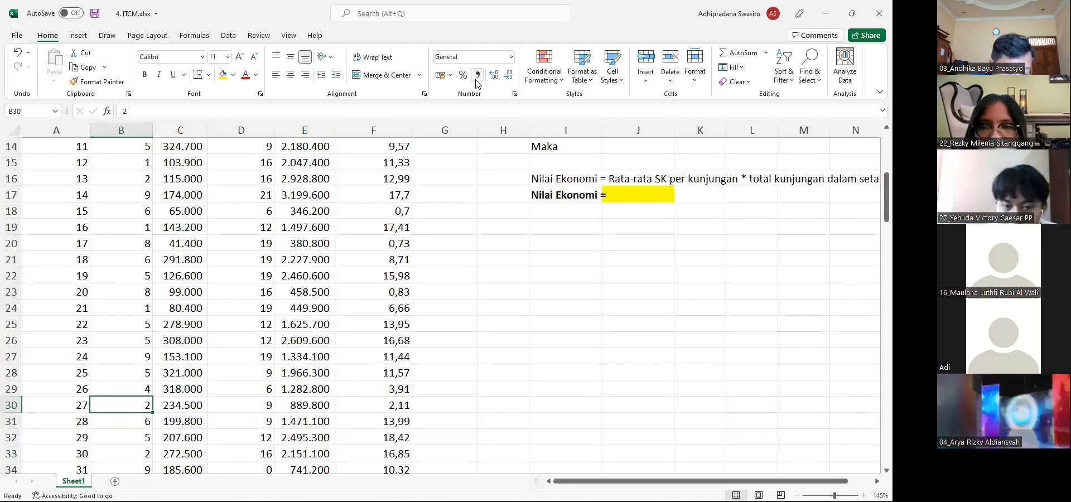
key("Down")
key("Down")
key("Down")
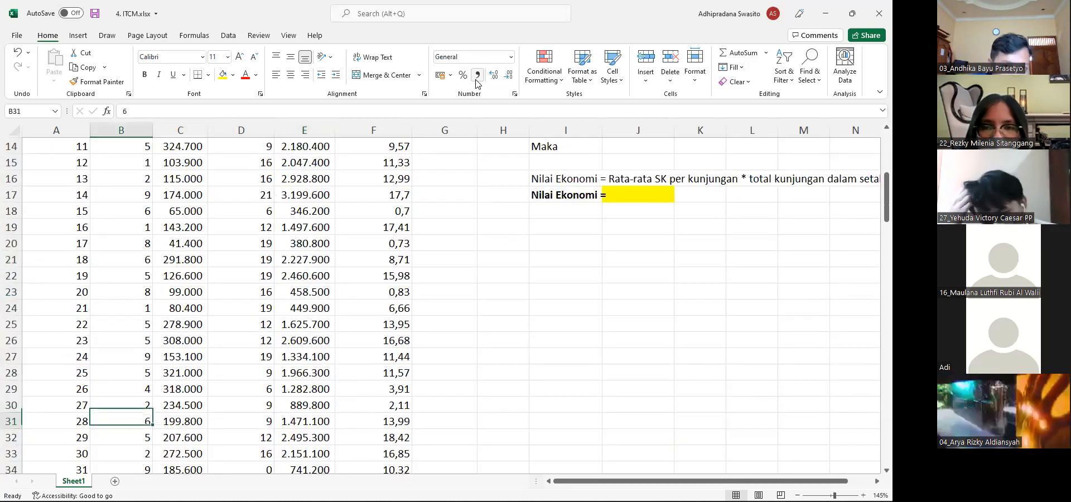
key("Up")
key("Up")
key("Up")
key("Up")
key("Up")
key("Up")
key("Up")
key("Up")
key("Up")
key("Up")
key("Up")
key("Up")
key("Up")
key("Up")
key("Up")
key("Up")
key("Up")
key("Up")
key("Up")
key("Up")
key("Down")
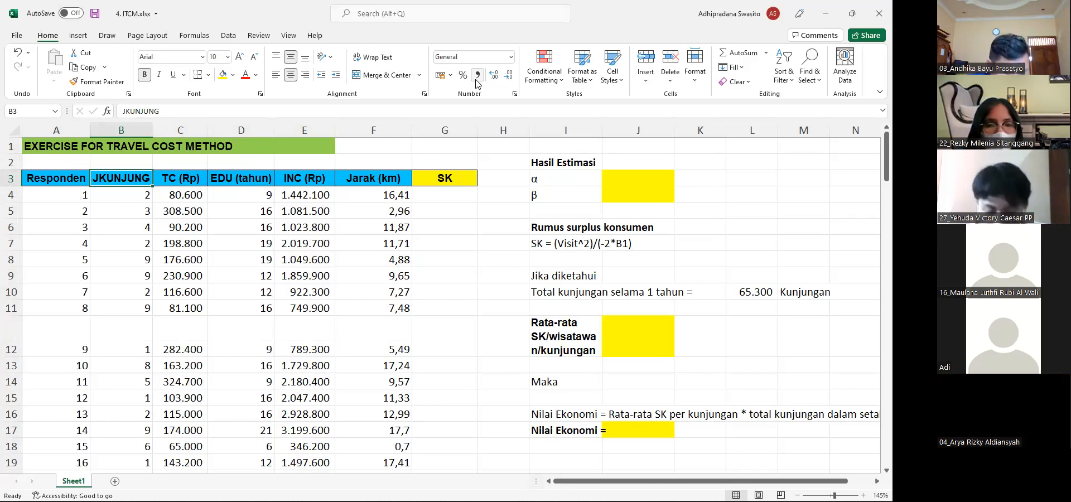
Insert a histogram chart of all the respondents' visit counts in the JKUNJUNG column, B4 to B103
key("Down")
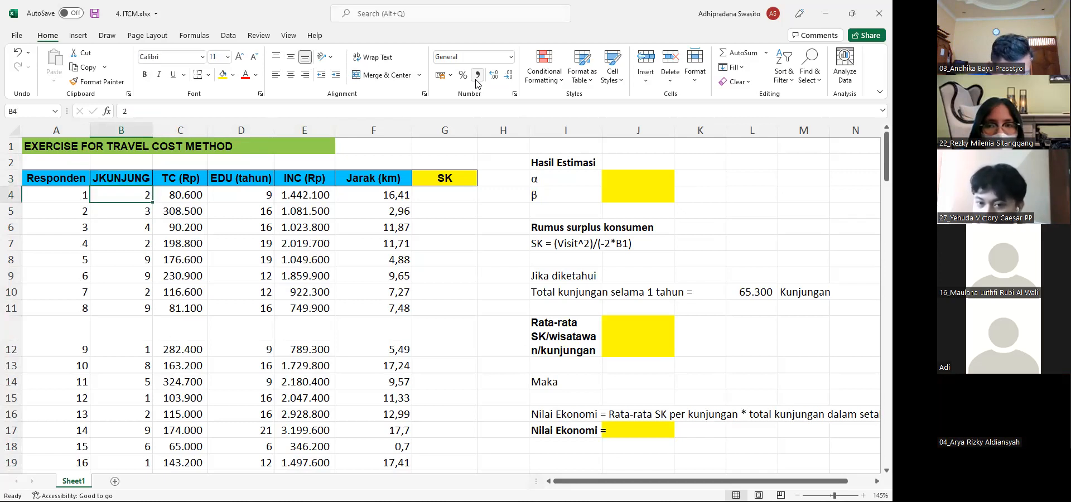
key("shift+Down")
key("shift+Down")
key("shift+Down")
key("shift+Down")
key("shift+Down")
key("shift+Down")
key("shift+Down")
key("shift+Down")
key("shift+Down")
key("shift+Down")
key("shift+Down")
key("shift+Down")
key("shift+Down")
key("shift+Down")
key("shift+Down")
key("shift+Down")
key("shift+Down")
key("shift+Down")
key("shift+Down")
key("shift+Down")
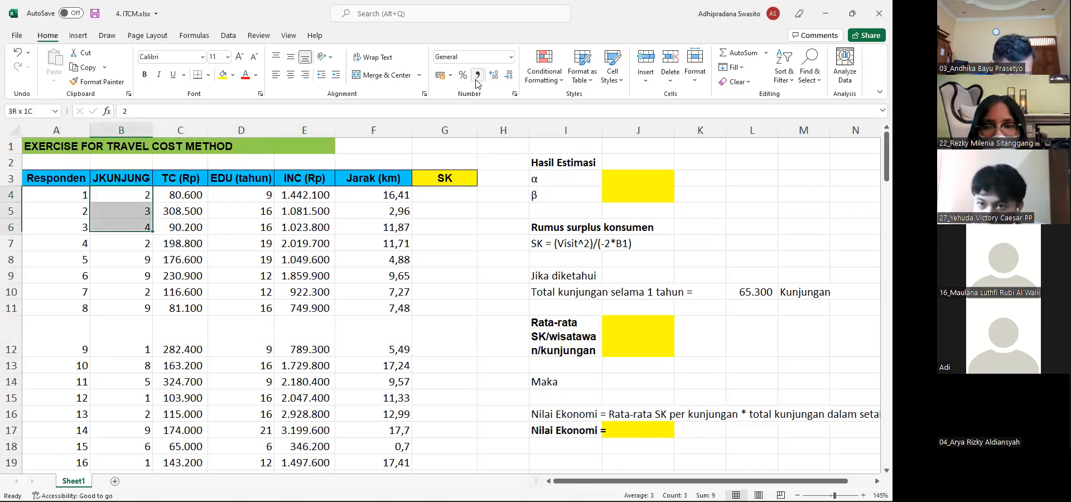
key("shift+Down")
key("shift+Down")
key("shift+Down")
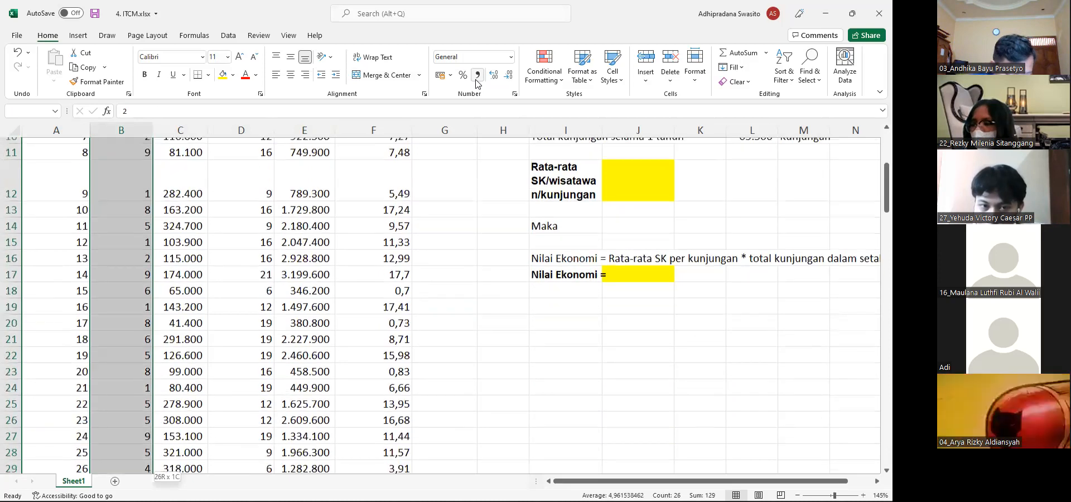
key("shift+Down")
key("shift+Down")
key("shift+Down")
key("shift+Down")
key("shift+Down")
key("shift+Down")
key("shift+Down")
key("shift+Down")
key("shift+Down")
key("shift+Down")
key("shift+Down")
key("shift+Down")
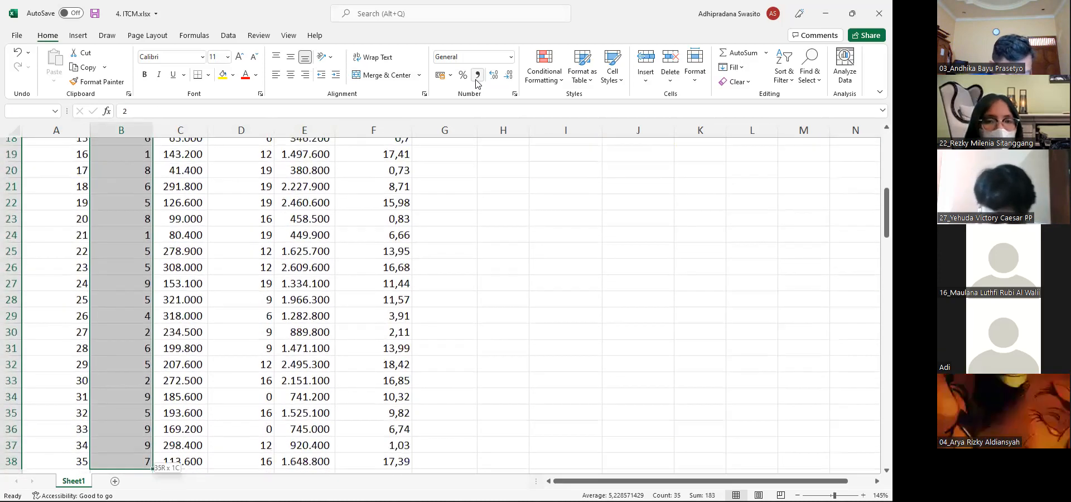
key("shift+Down")
key("shift+Down")
key("shift+Down")
key("shift+Down")
key("shift+Down")
key("shift+Down")
key("shift+Down")
key("shift+Down")
key("shift+Down")
key("shift+Down")
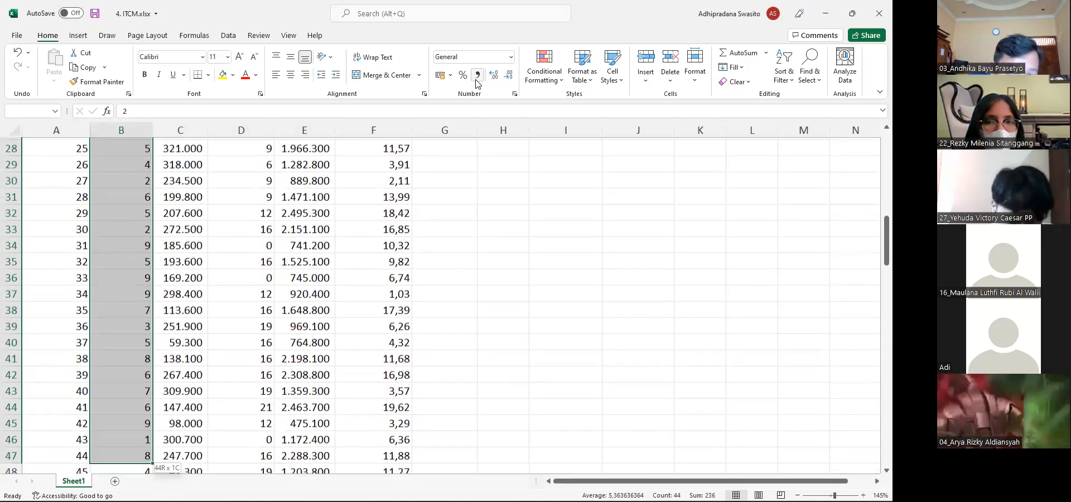
key("shift+Down")
key("shift+Down")
key("shift+Down")
key("shift+Down")
key("shift+Down")
key("shift+Down")
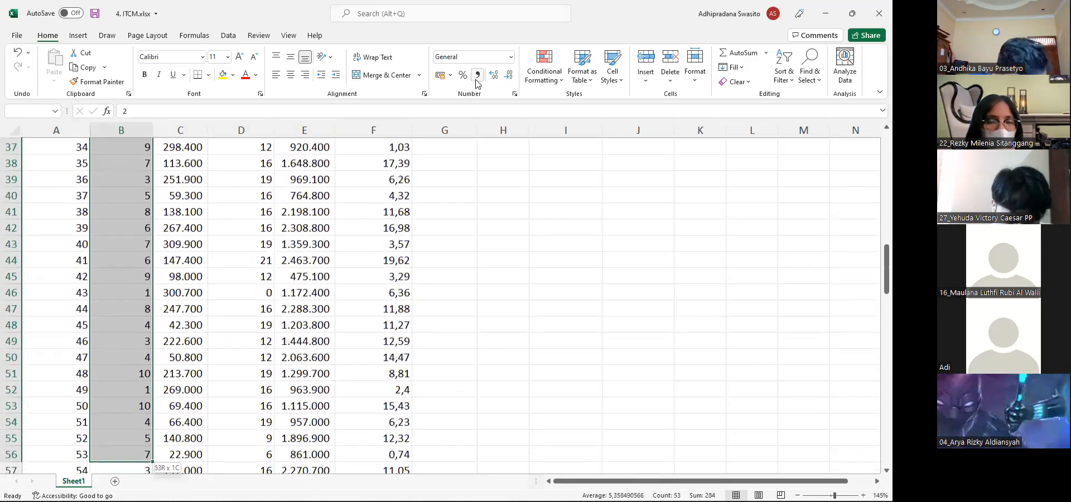
key("shift+Down")
key("shift+Down")
key("shift+Down")
key("shift+Down")
key("shift+Down")
key("shift+Down")
key("shift+Down")
key("shift+Down")
key("shift+Down")
key("shift+Down")
key("shift+Down")
key("shift+Down")
key("shift+Down")
key("shift+Down")
key("shift+Down")
key("shift+Down")
key("shift+Down")
key("shift+Down")
key("shift+Down")
key("shift+Down")
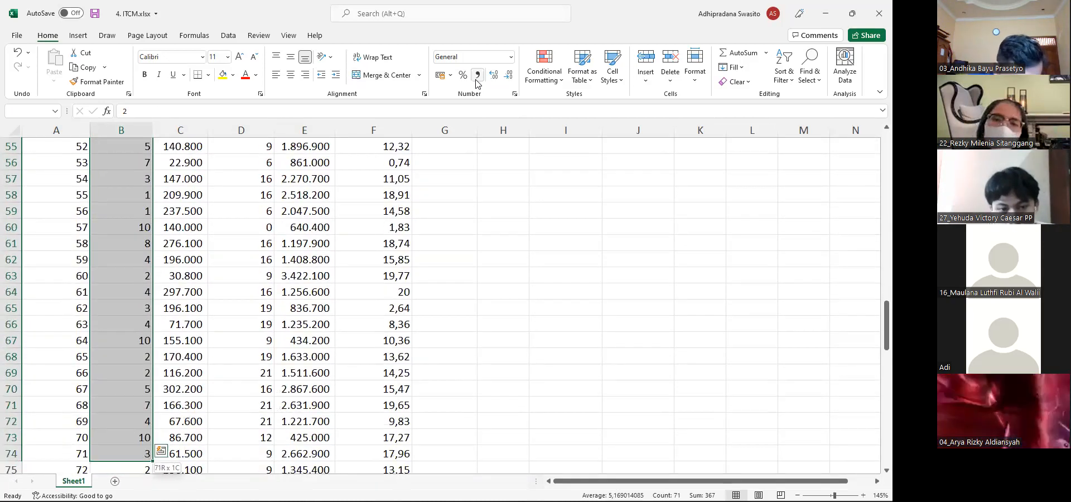
key("shift+Down")
key("shift+Down")
key("shift+Down")
key("shift+Down")
key("shift+Down")
key("shift+Down")
key("shift+Down")
key("shift+Down")
key("shift+Down")
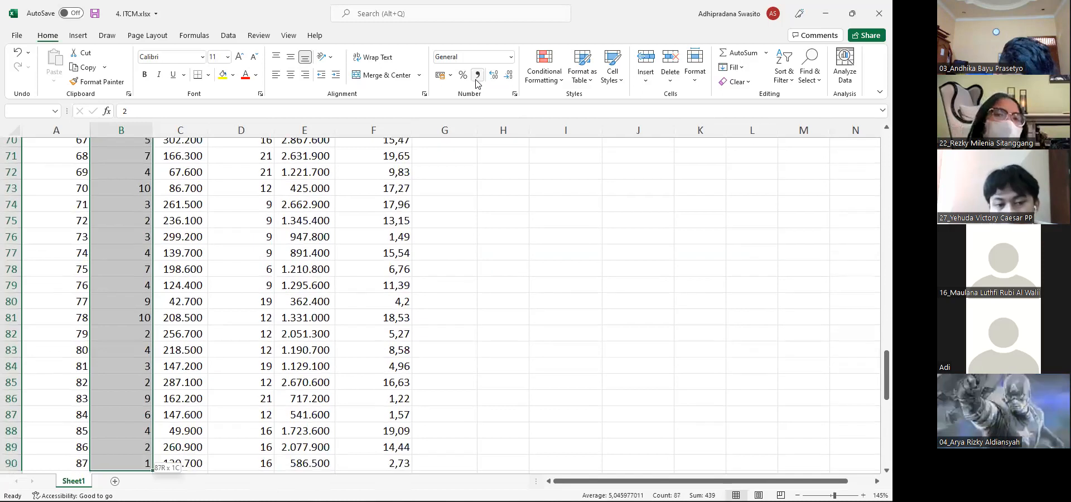
key("shift+Down")
key("shift+Down")
key("shift+Down")
key("shift+Down")
key("shift+Down")
key("shift+Down")
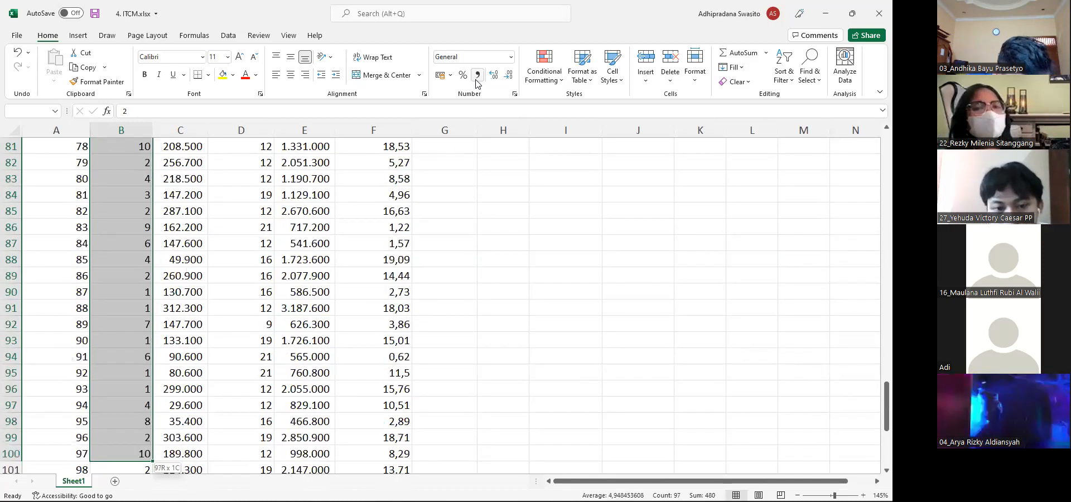
key("shift+Down")
key("shift+Down")
key("shift+Down")
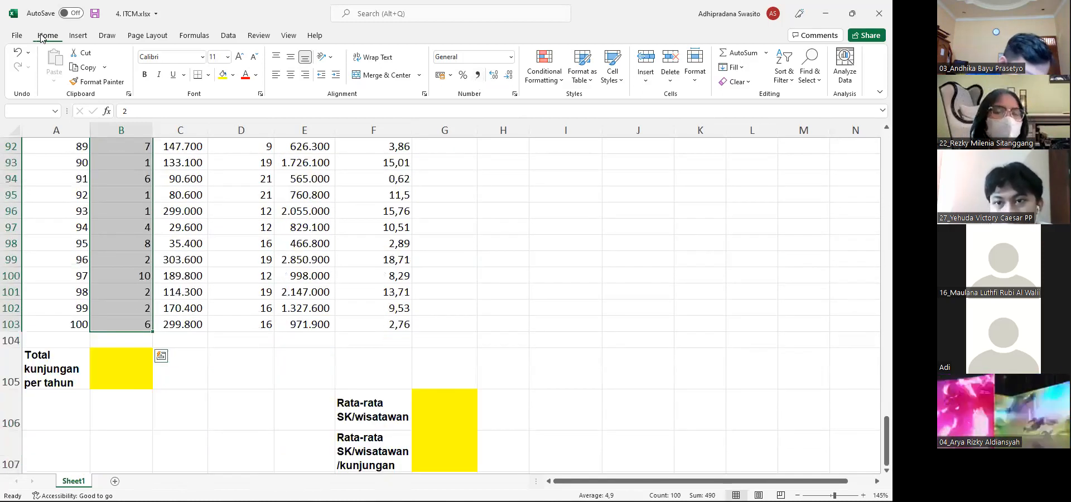
left_click(83, 34)
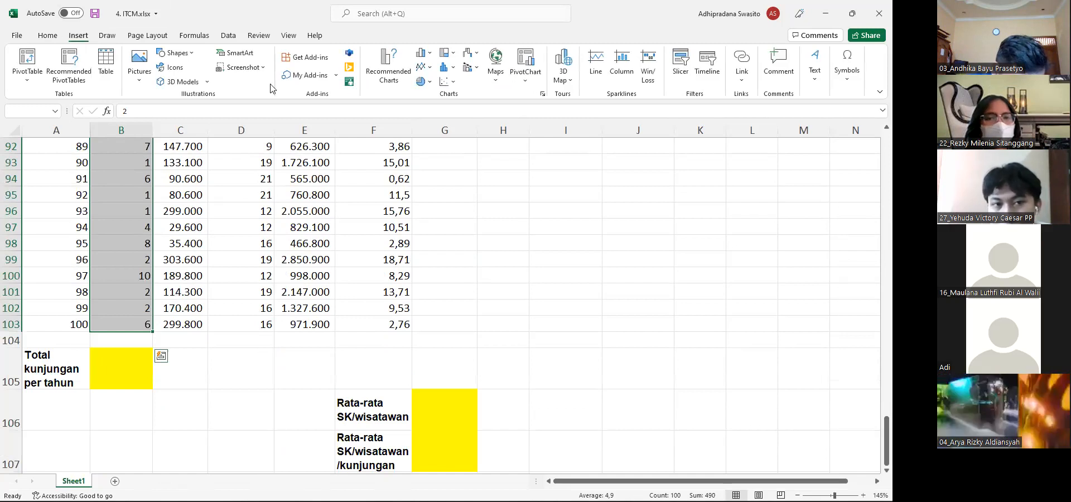
left_click(384, 67)
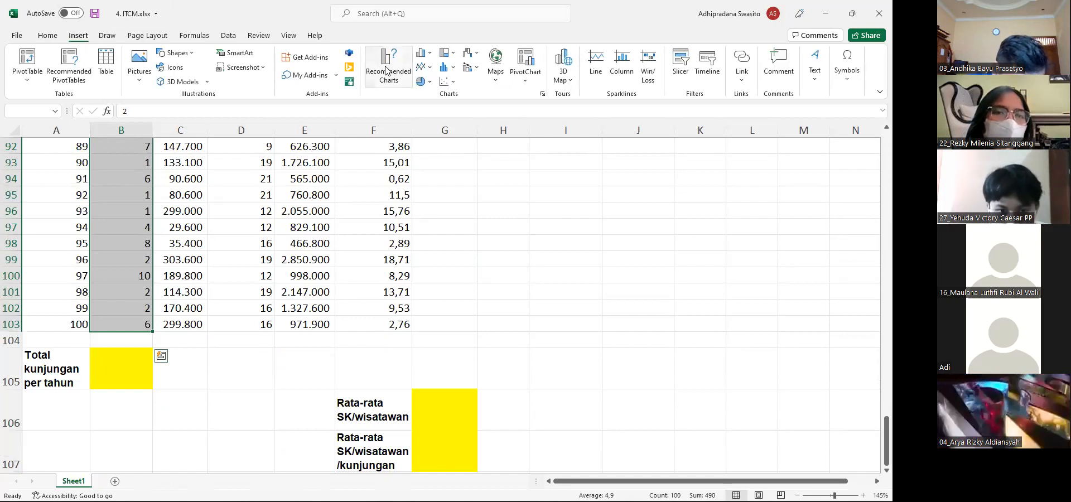
left_click(360, 112)
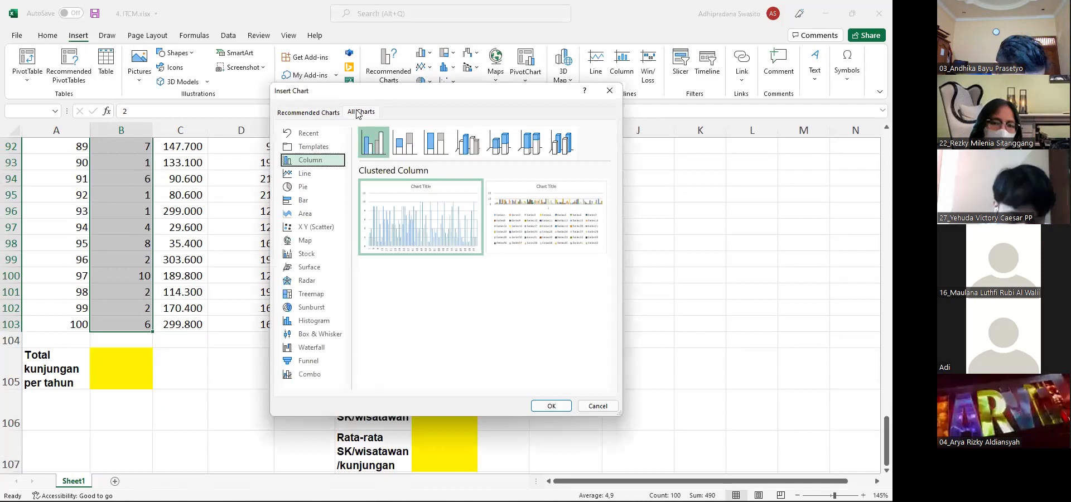
left_click(311, 321)
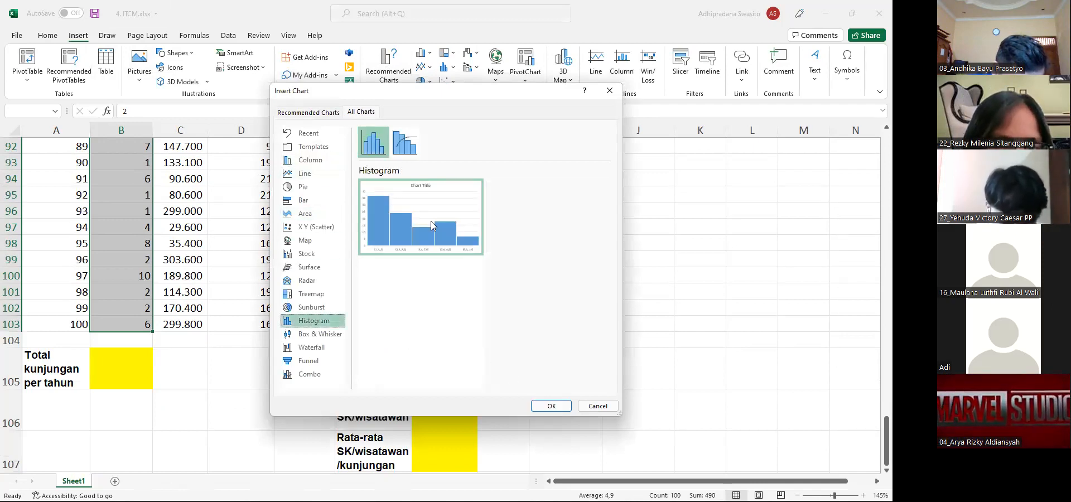
left_click(408, 147)
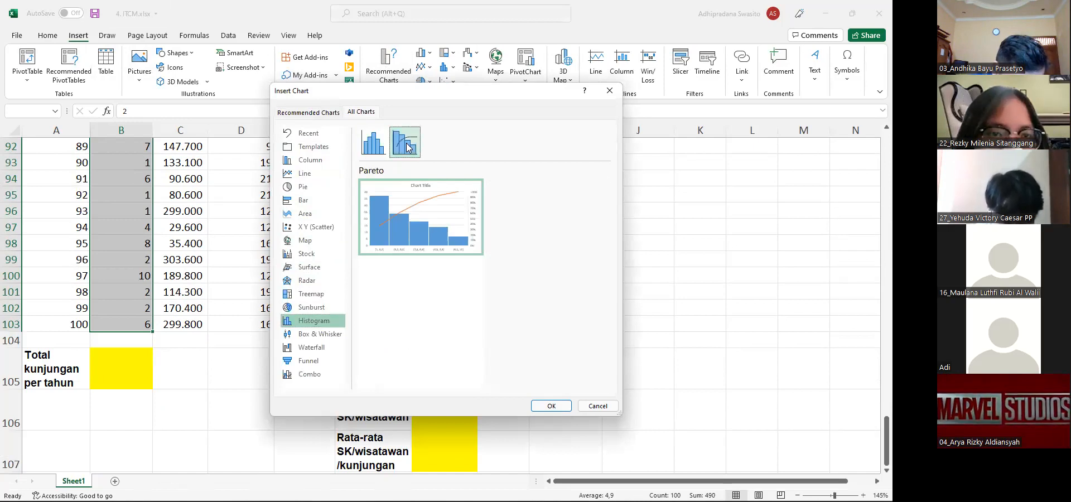
left_click(375, 146)
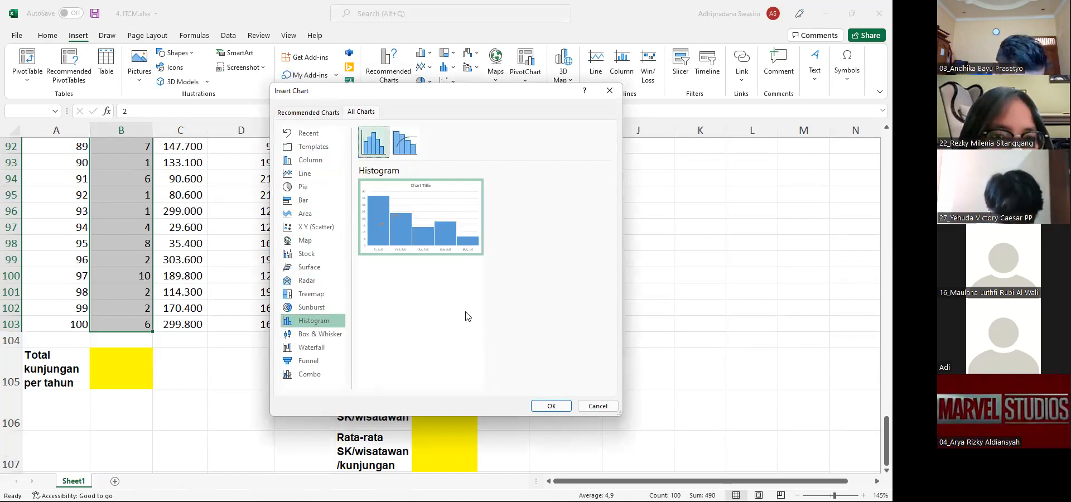
left_click(548, 406)
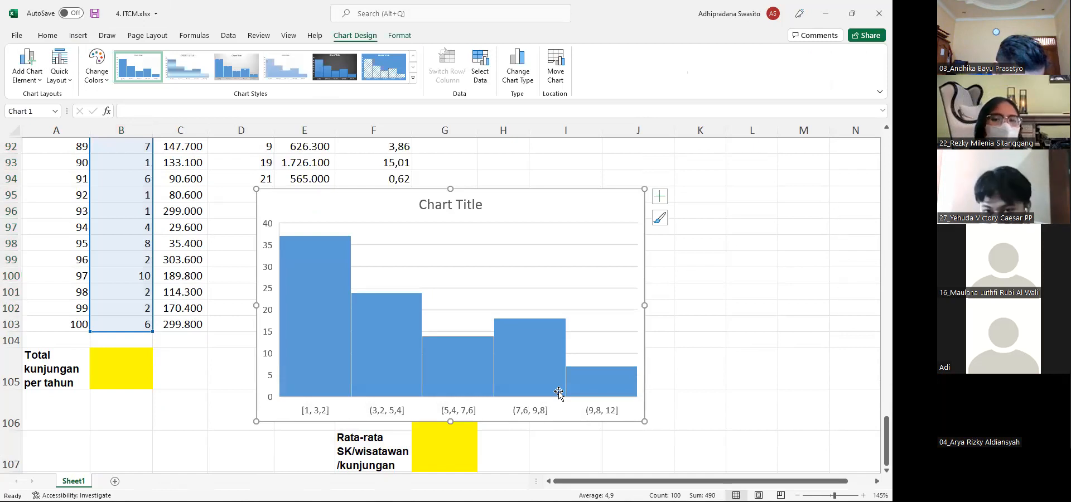
left_click(596, 231)
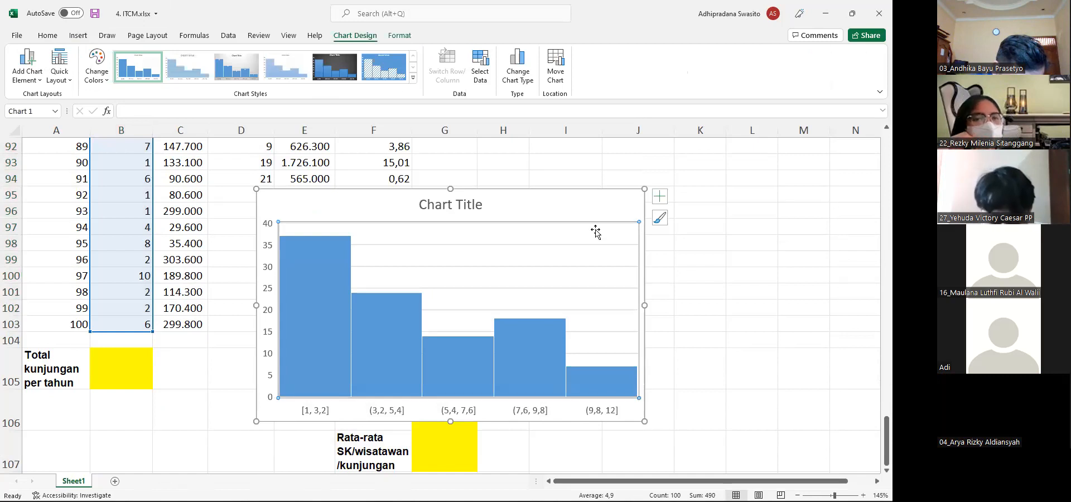
right_click(566, 292)
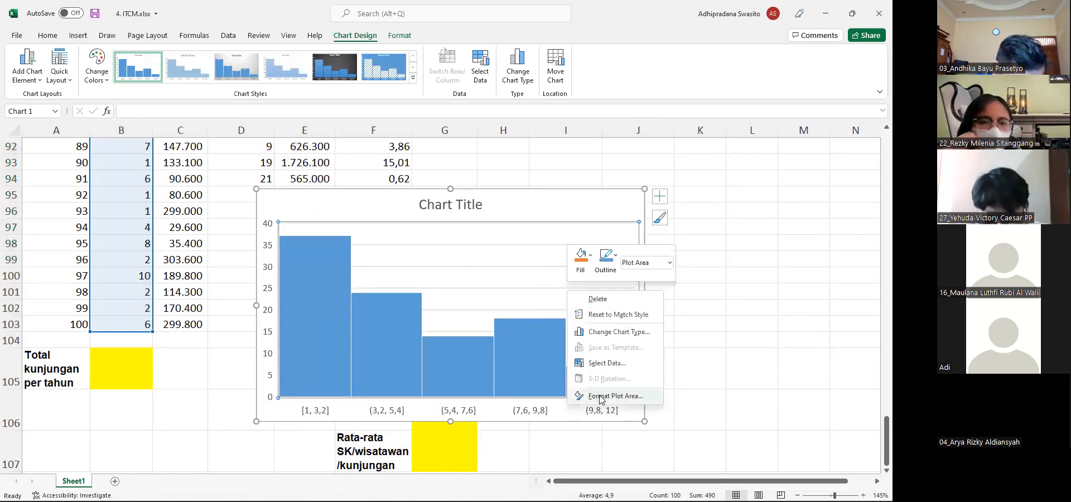
left_click(600, 396)
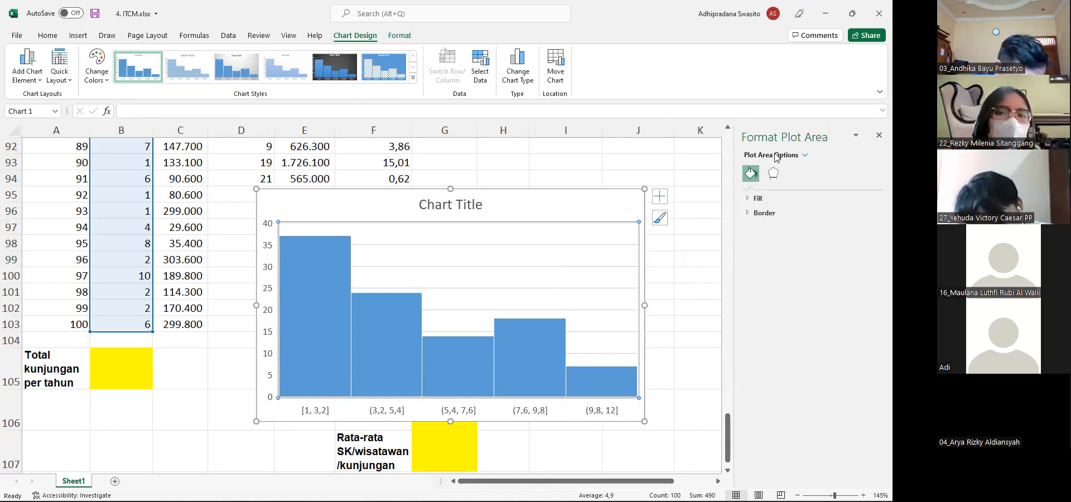
left_click(878, 136)
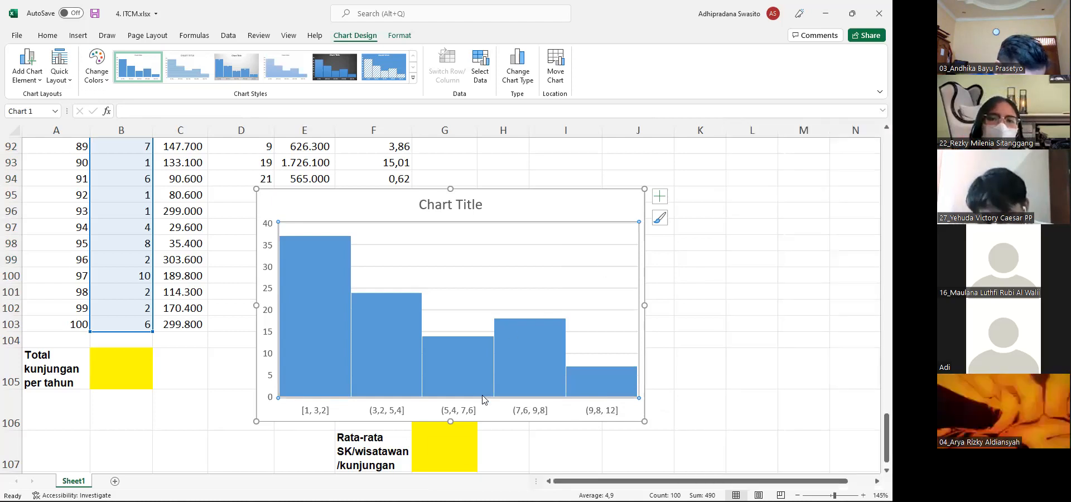
Set the bin width of the histogram's horizontal axis to 2,0 and deselect the chart
left_click(522, 414)
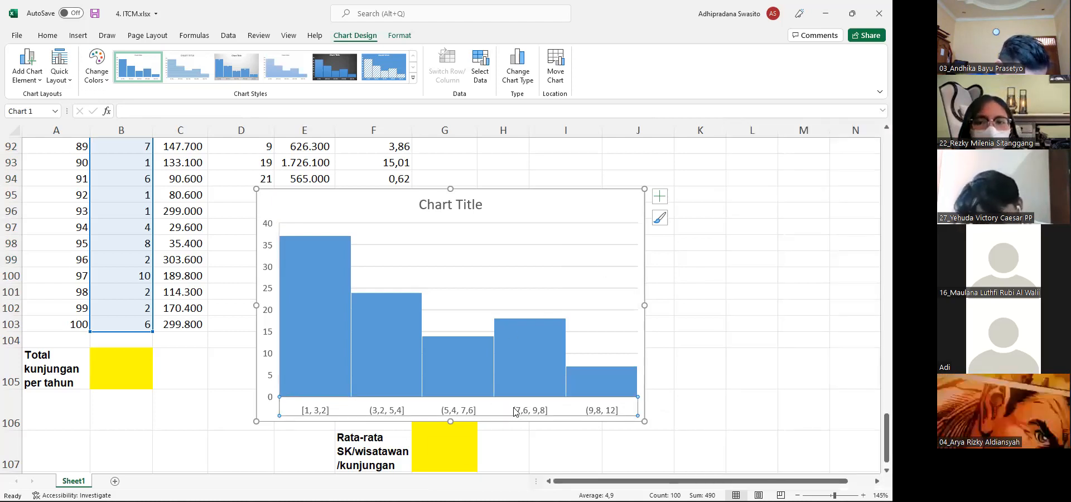
right_click(515, 412)
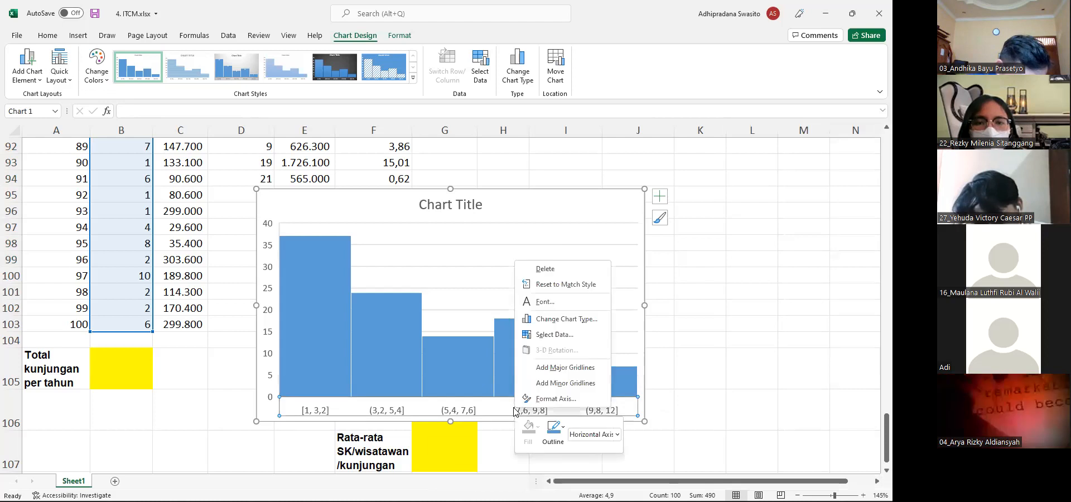
left_click(545, 399)
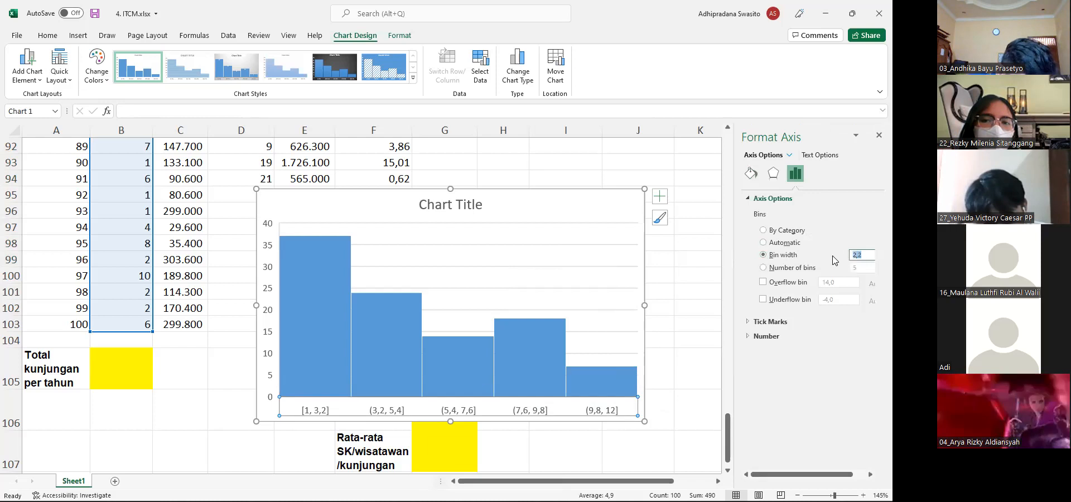
type("2")
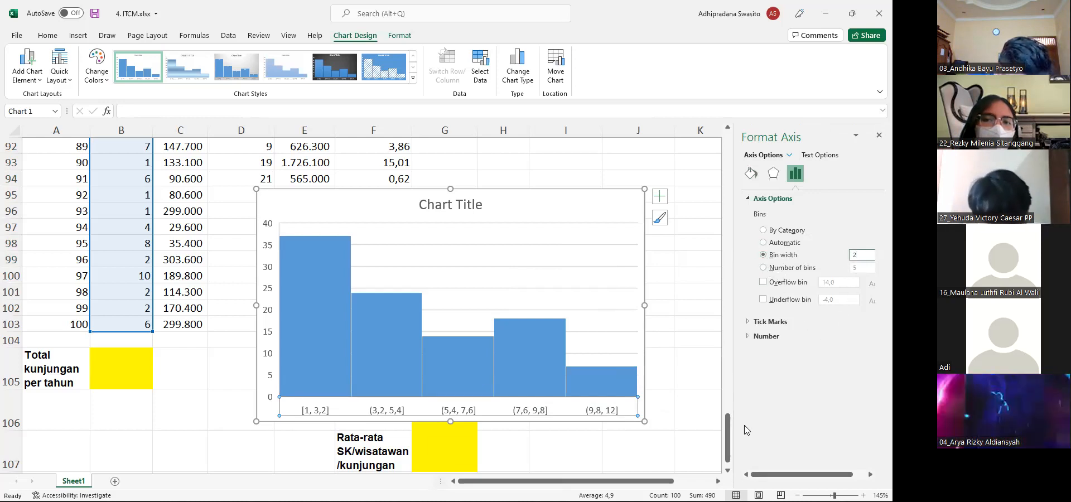
left_click(655, 305)
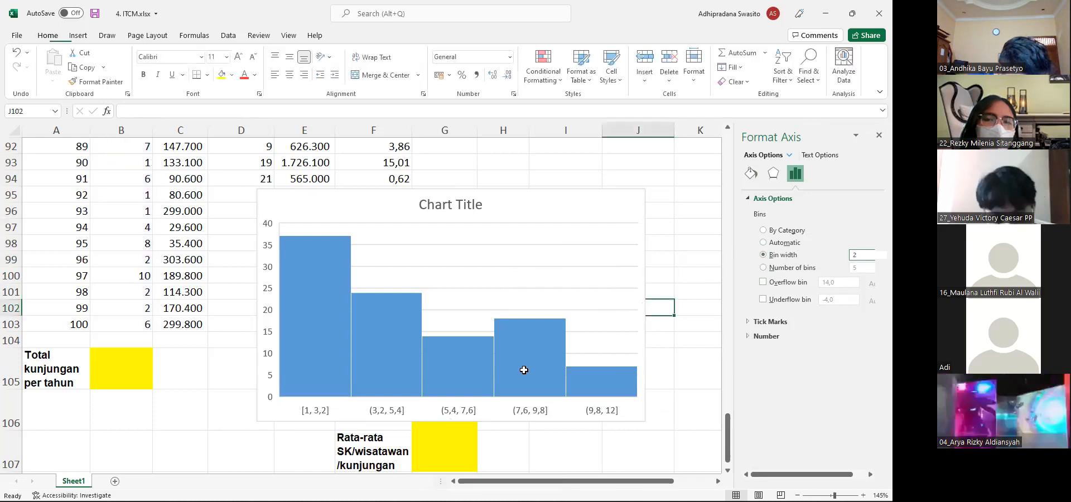
left_click(471, 413)
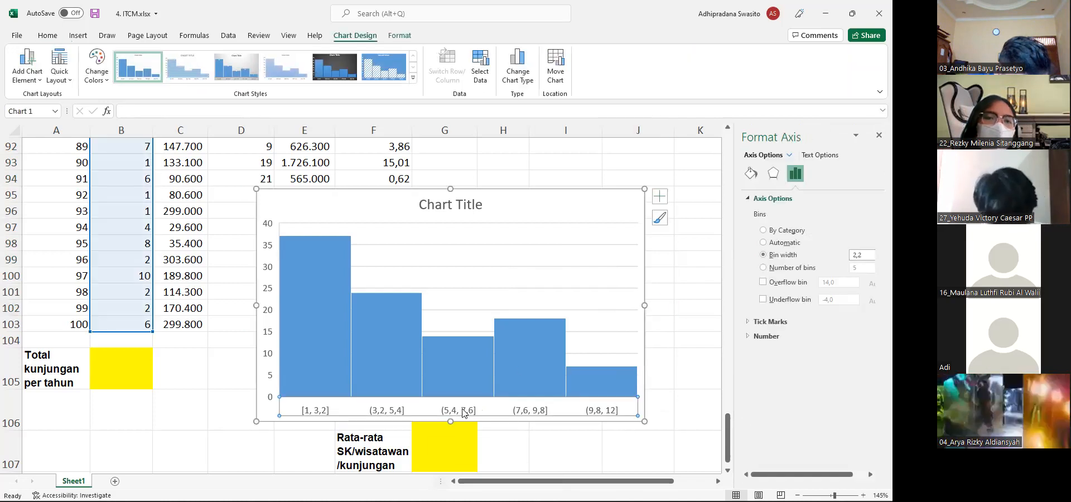
left_click(872, 255)
key("BackSpace")
type("0")
key("Return")
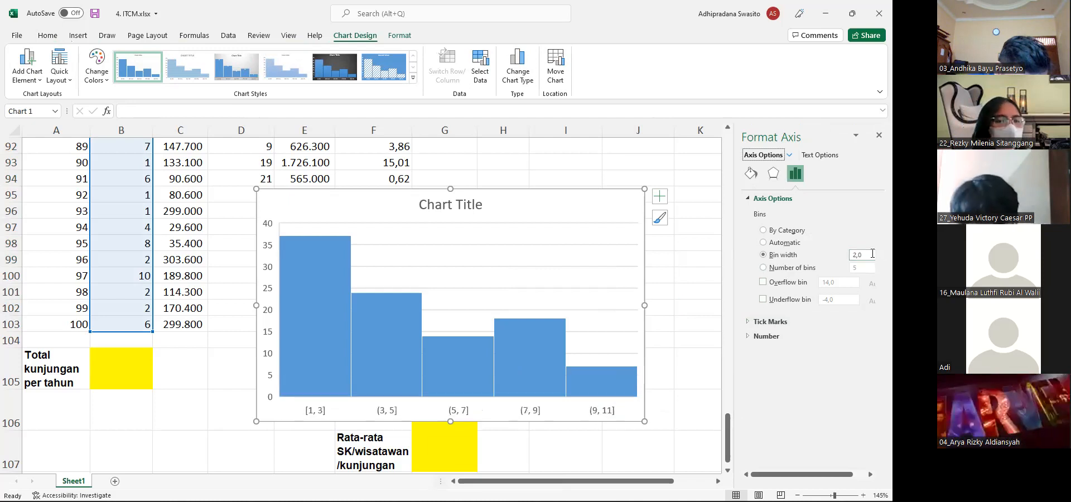
left_click(685, 245)
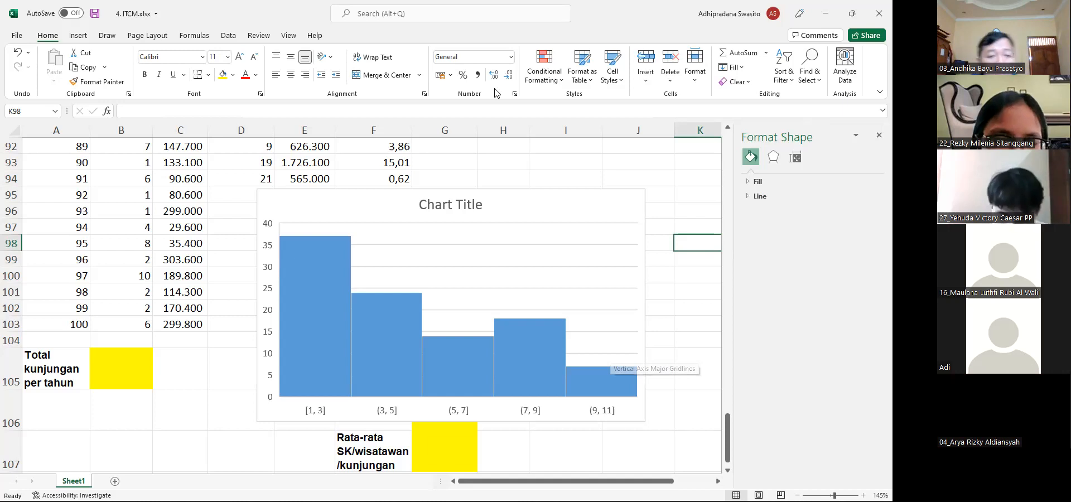
Draw a red freehand curve over the histogram bars tracing the visit distribution and clear the annotation
left_click(296, 369)
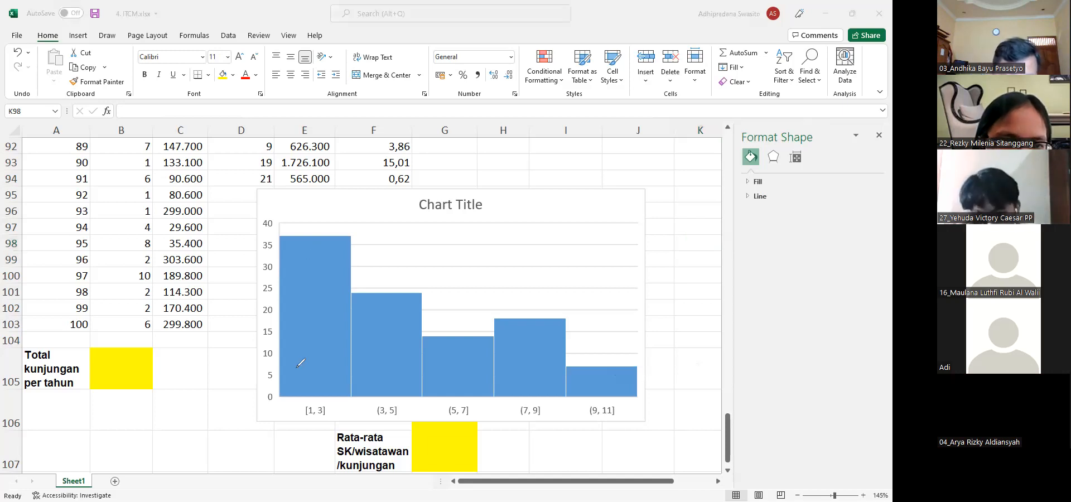
mouse_move(281, 367)
left_mouse_down()
mouse_move(301, 308)
mouse_move(357, 258)
mouse_move(395, 296)
mouse_move(632, 375)
left_mouse_up()
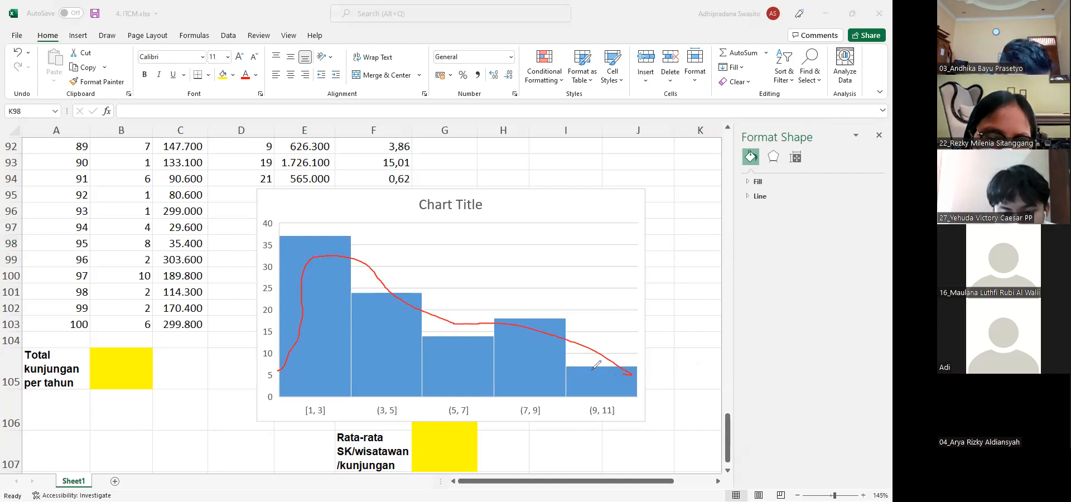
left_click(620, 121)
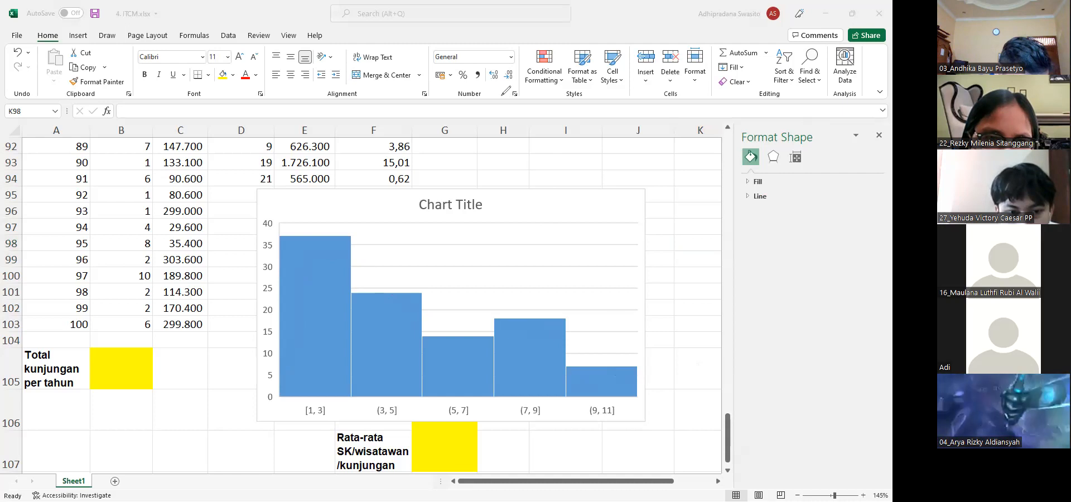
Delete the visit-count histogram from the sheet
left_click(507, 204)
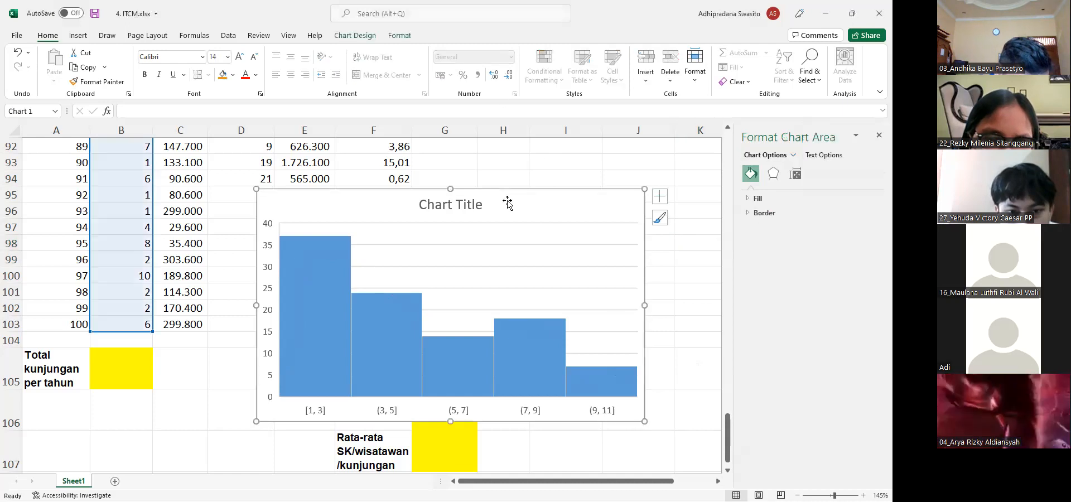
right_click(544, 215)
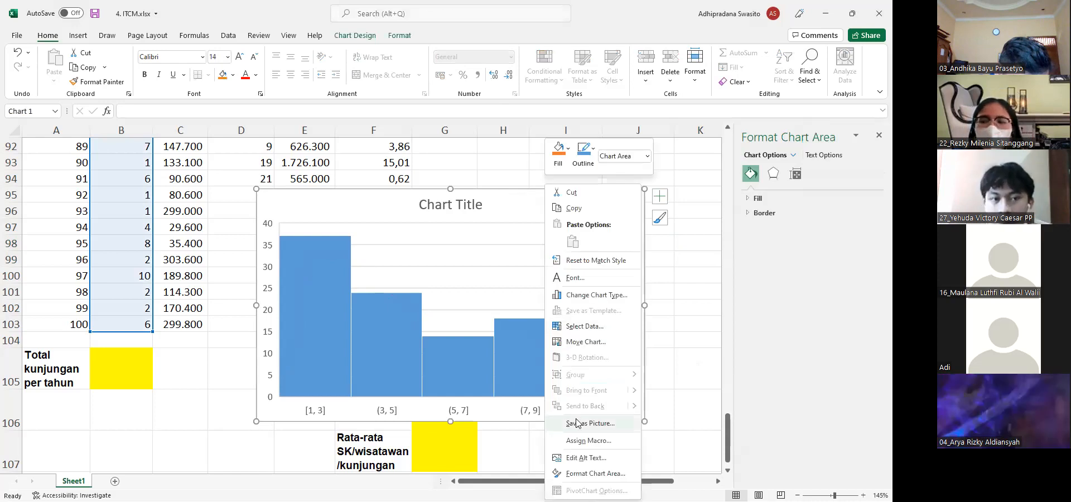
left_click(495, 208)
key("Delete")
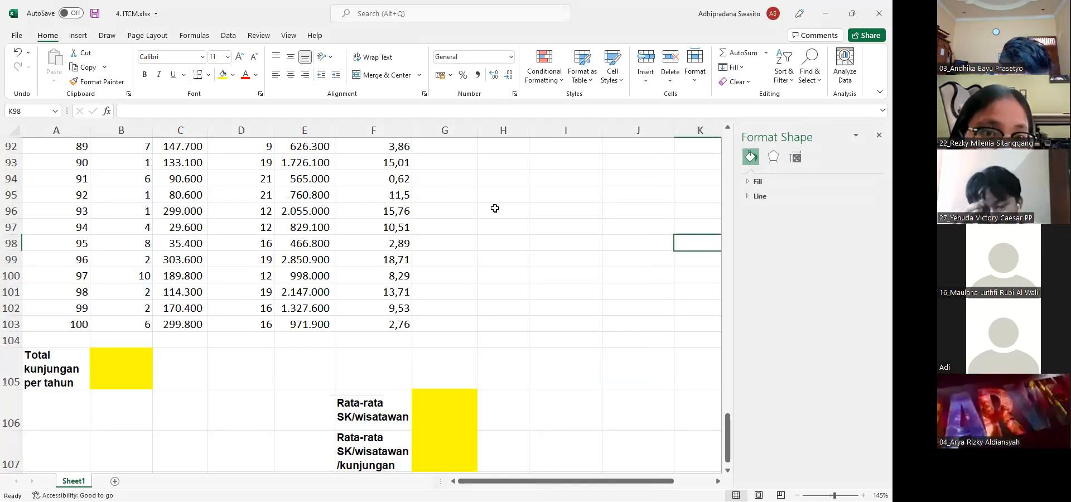
Total the visit counts in cell B105 with the formula =SUM(B4:B103) and close the Format Shape pane
left_click(105, 373)
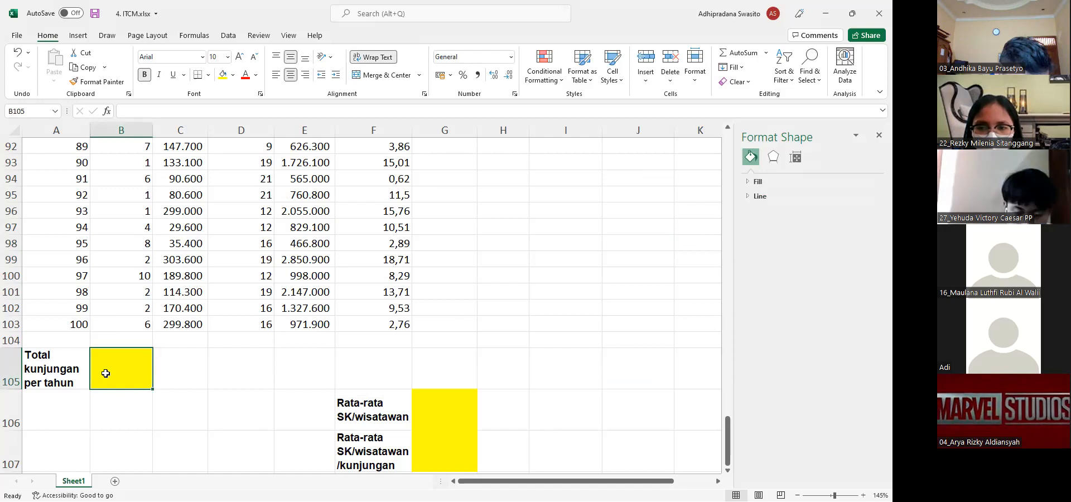
type("=")
key("Up")
key("Up")
key("BackSpace")
key("BackSpace")
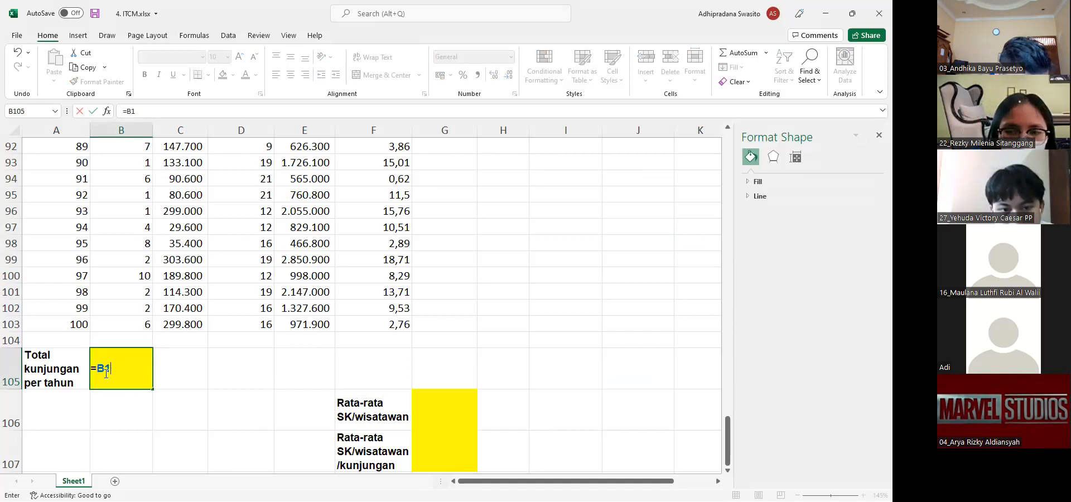
key("BackSpace")
key("BackSpace")
type("sum(")
key("Up")
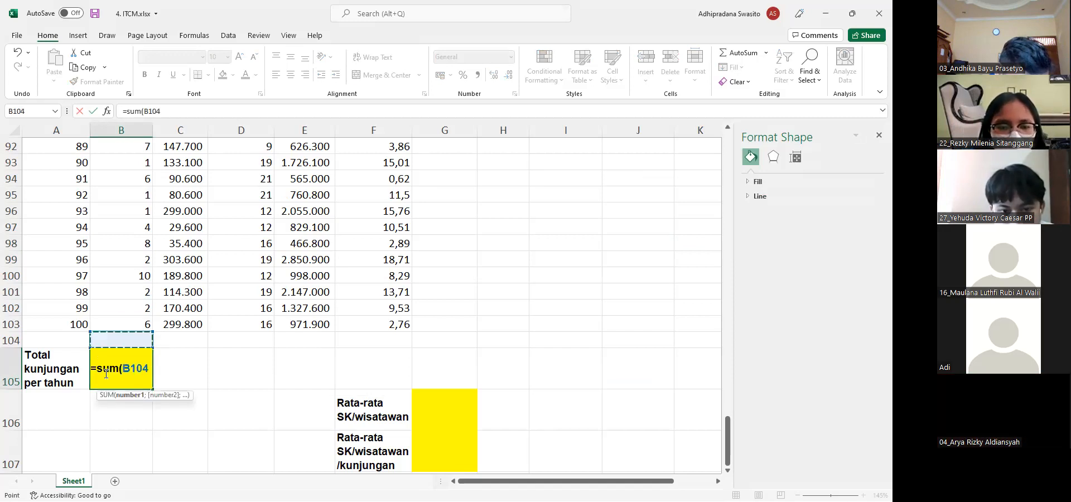
key("Up")
key("shift+Up")
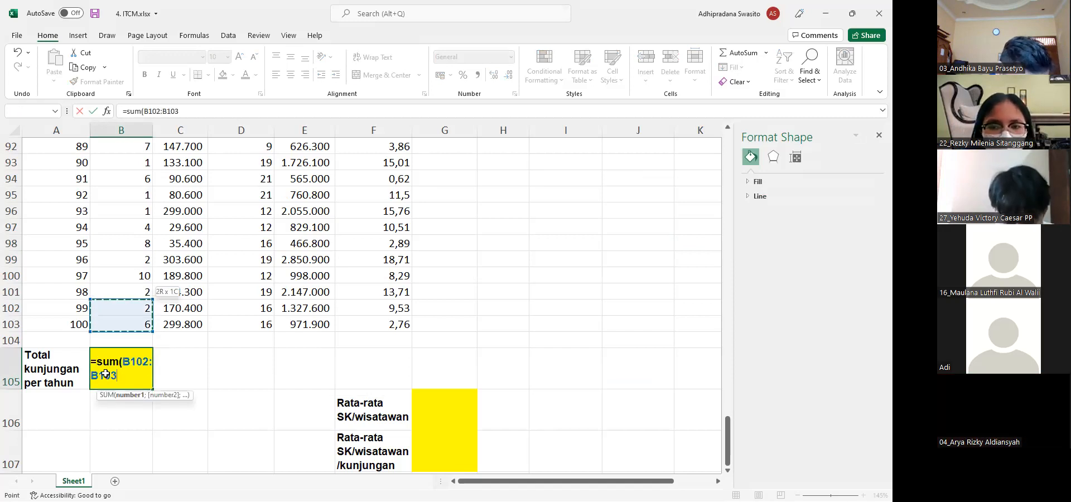
key("shift+Page_Up")
key("shift+Page_Up")
key("shift+Page_Up")
key("shift+Page_Up")
key("shift+Page_Up")
key("shift+Page_Up")
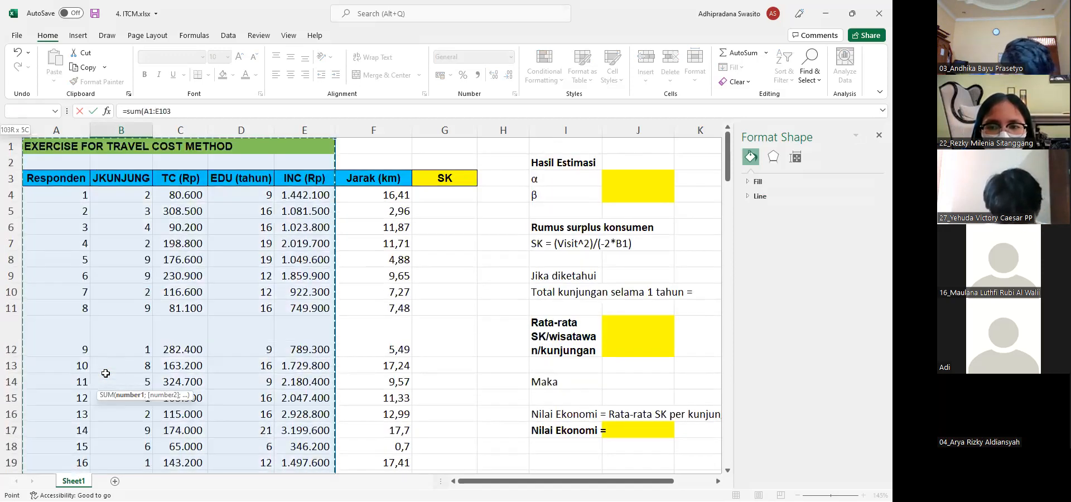
key("Return")
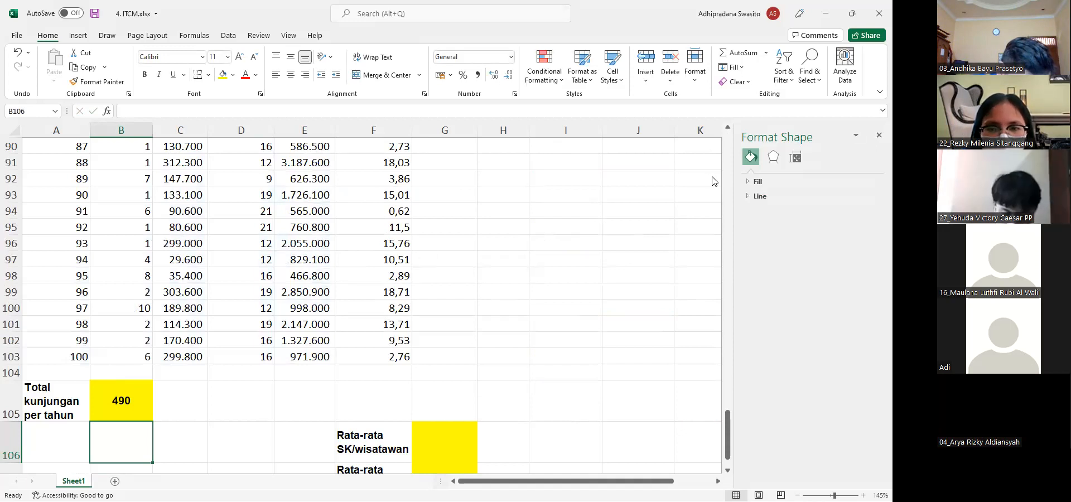
left_click(878, 137)
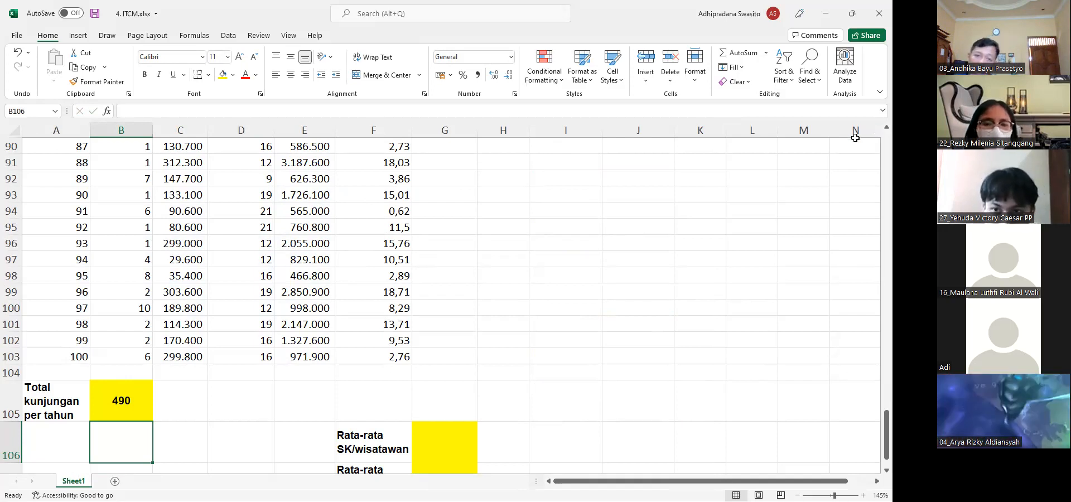
Examine the total visits formula in B105, the empty SK column and the consumer surplus formula in I7
left_click(110, 407)
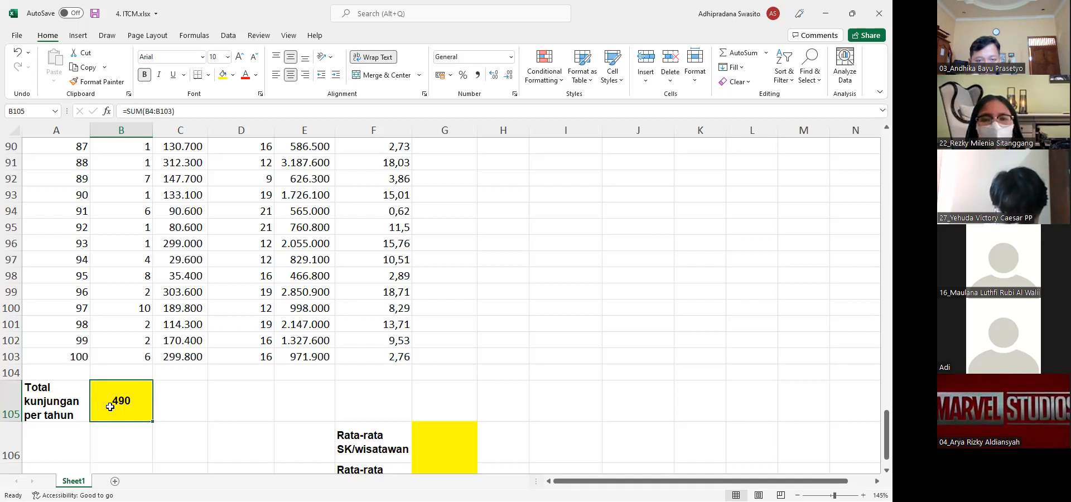
key("Up")
key("Up")
key("Up")
key("Up")
key("Up")
key("Up")
key("Up")
key("Up")
key("Up")
key("Up")
key("Up")
key("Up")
key("Up")
key("Up")
key("Up")
key("Up")
key("Up")
key("Up")
key("Up")
key("Up")
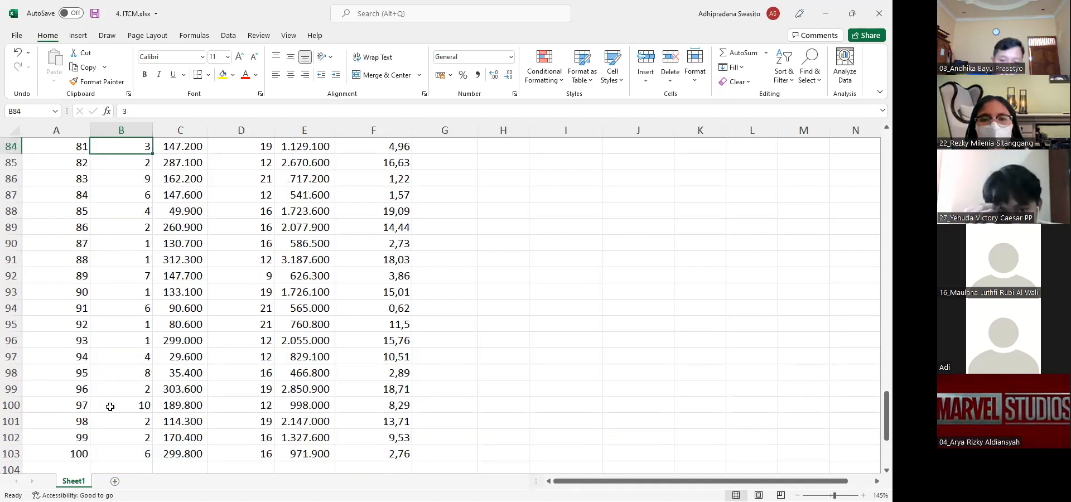
key("Up")
key("Up")
key("Up")
key("Up")
key("Up")
key("Up")
key("Up")
key("Up")
key("Up")
key("Up")
key("Up")
key("Up")
key("Up")
key("Up")
key("Up")
key("Up")
key("Up")
key("Up")
key("Up")
key("Up")
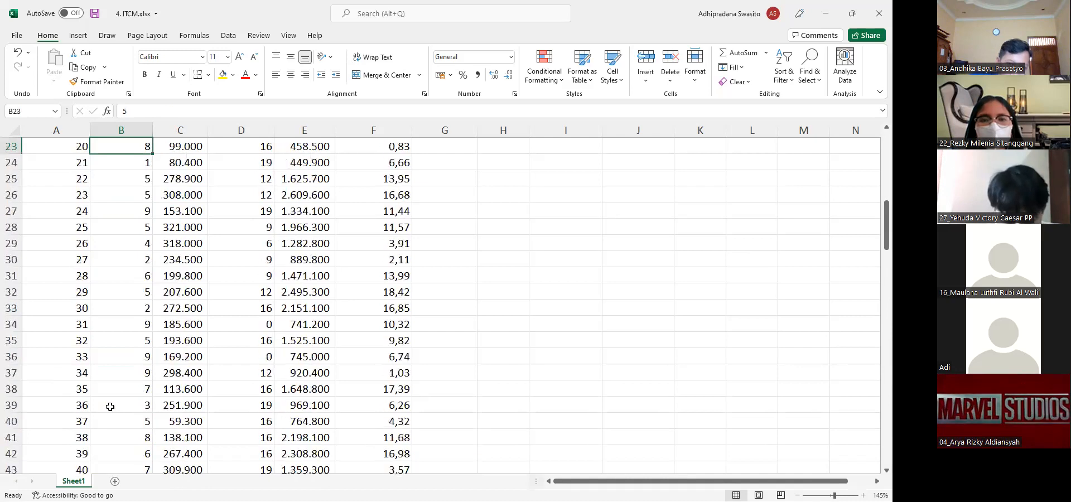
key("Up")
key("Up")
key("Up")
key("Up")
key("Up")
key("Up")
key("Right")
key("Right")
key("Right")
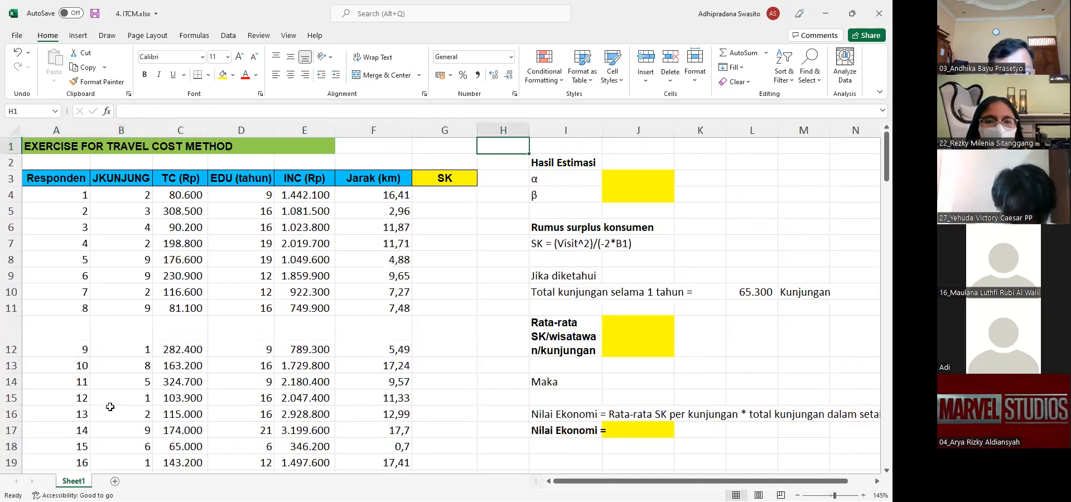
key("Down")
key("Down")
key("Down")
key("Left")
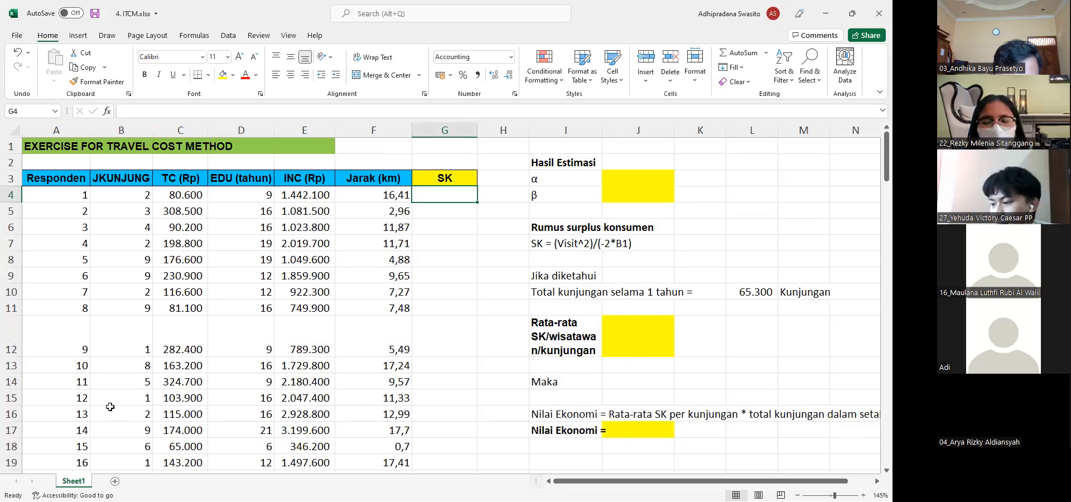
left_click(537, 244)
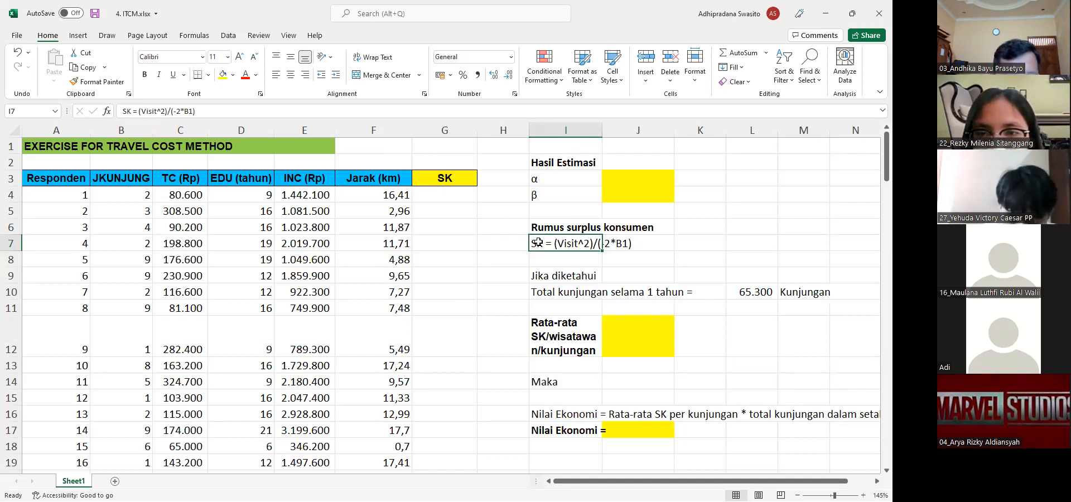
left_click(623, 239)
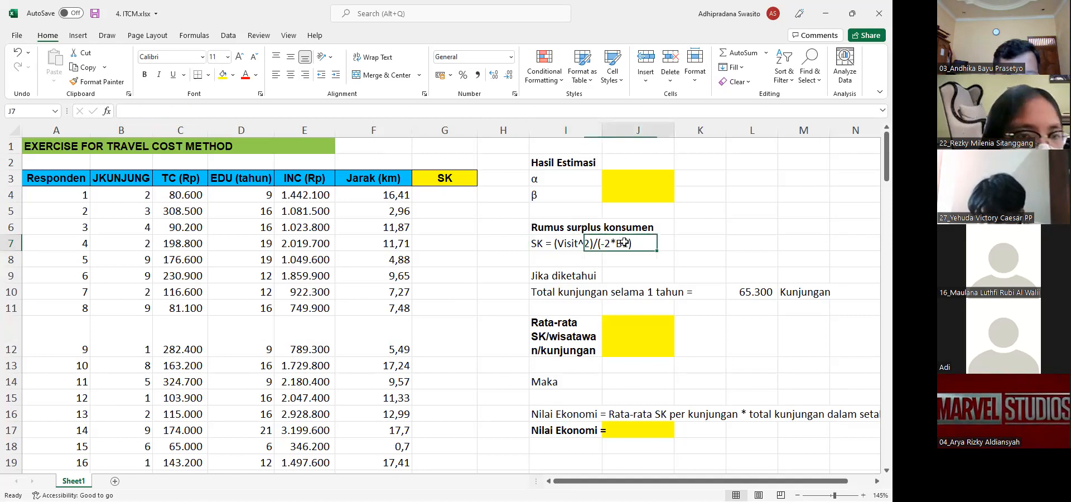
left_click(536, 241)
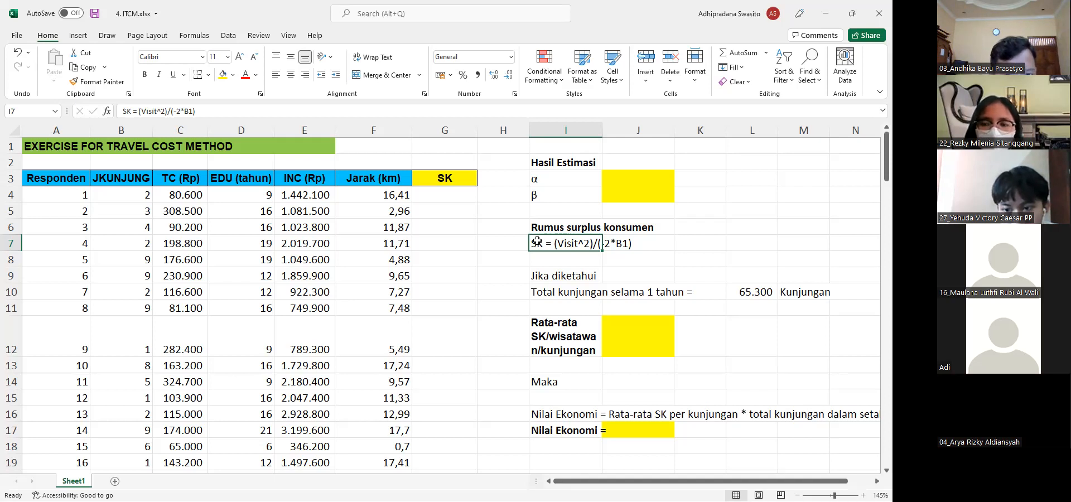
Start a Regression from the Data Analysis tools with the JKUNJUNG column, B3 to B103, as the Y range
left_click(227, 36)
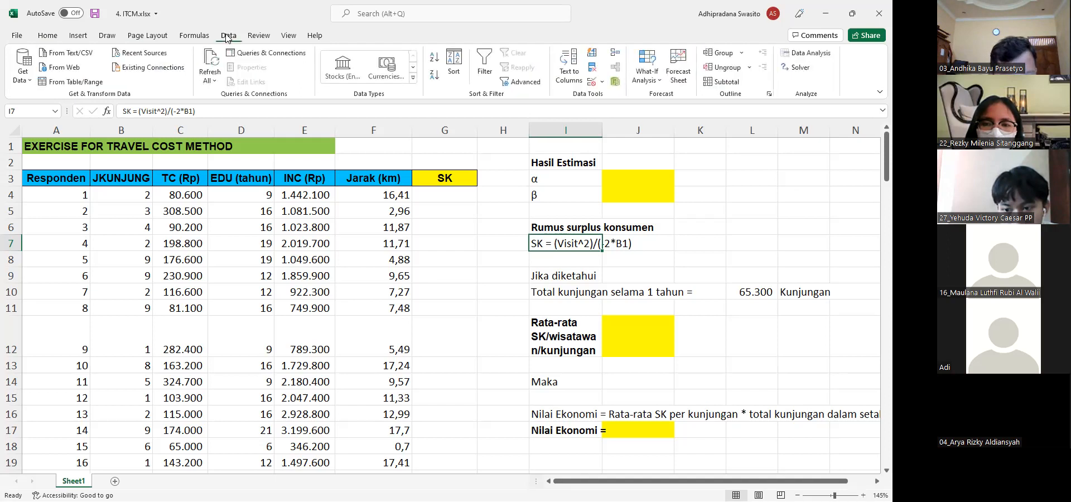
left_click(806, 52)
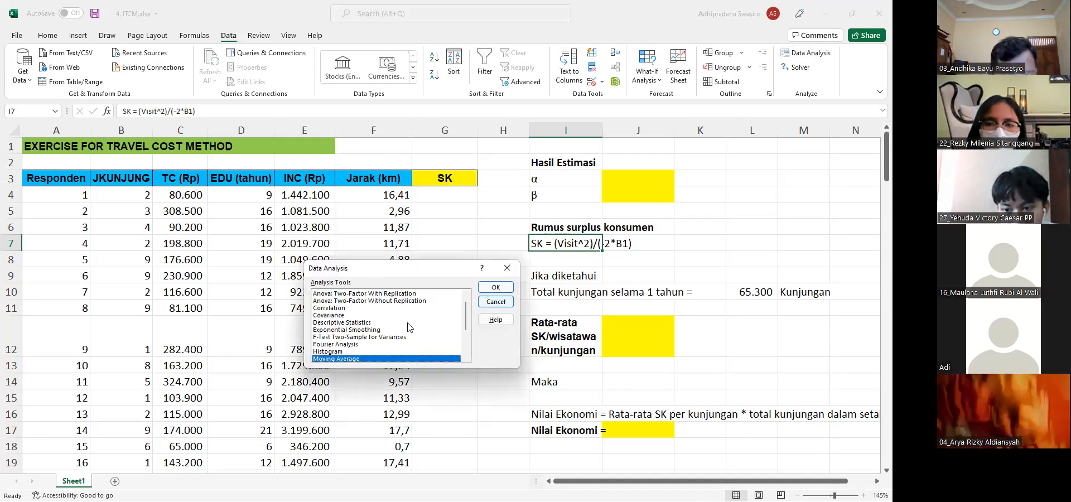
scroll(371, 345, "down", 2)
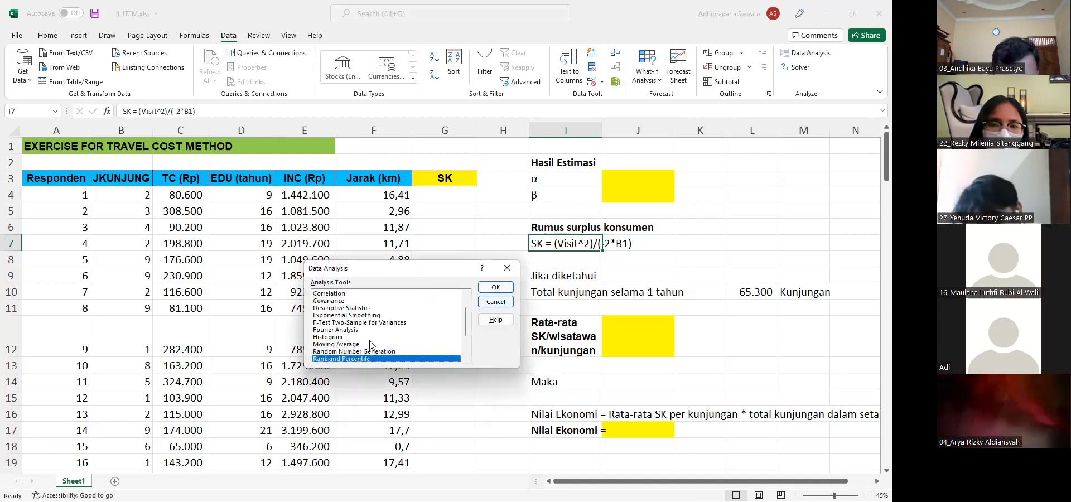
left_click(371, 344)
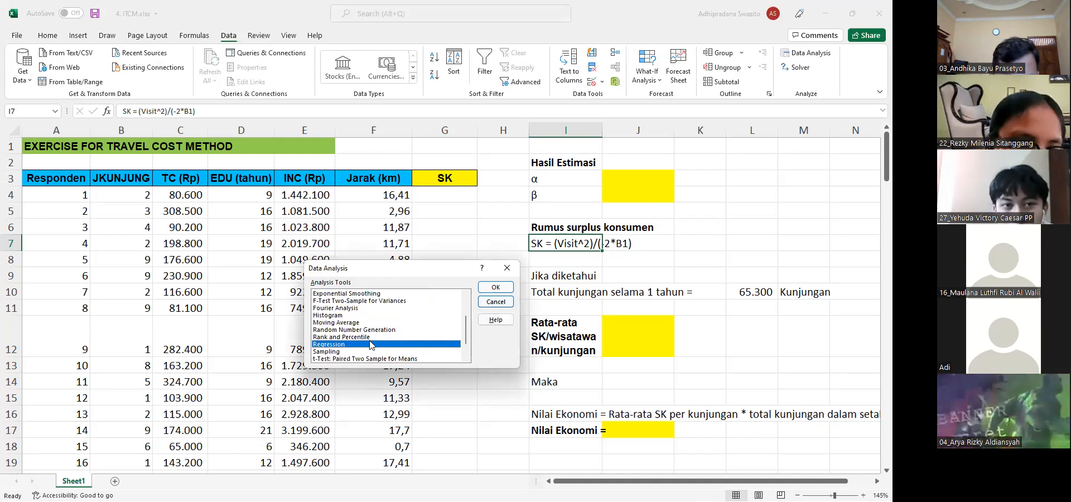
left_click(493, 288)
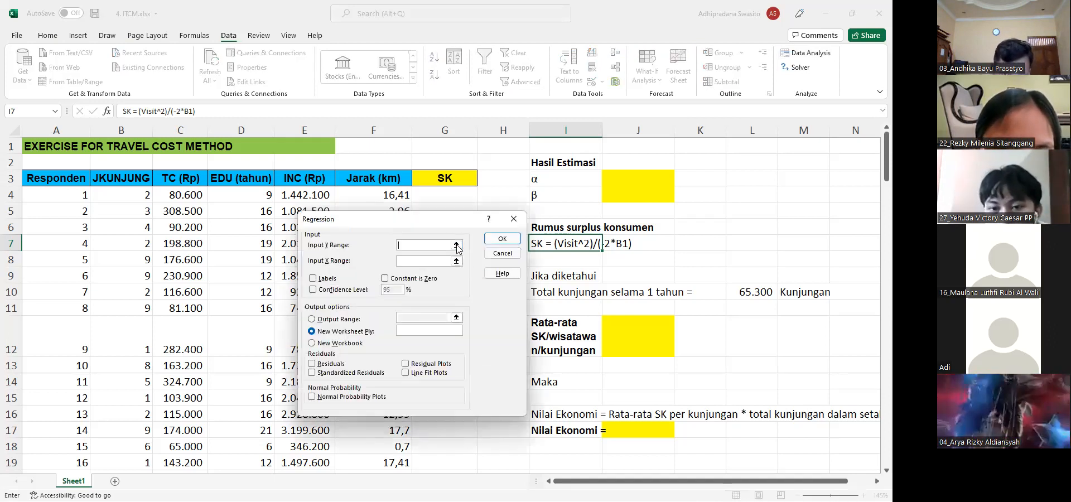
left_click(456, 246)
left_click(141, 177)
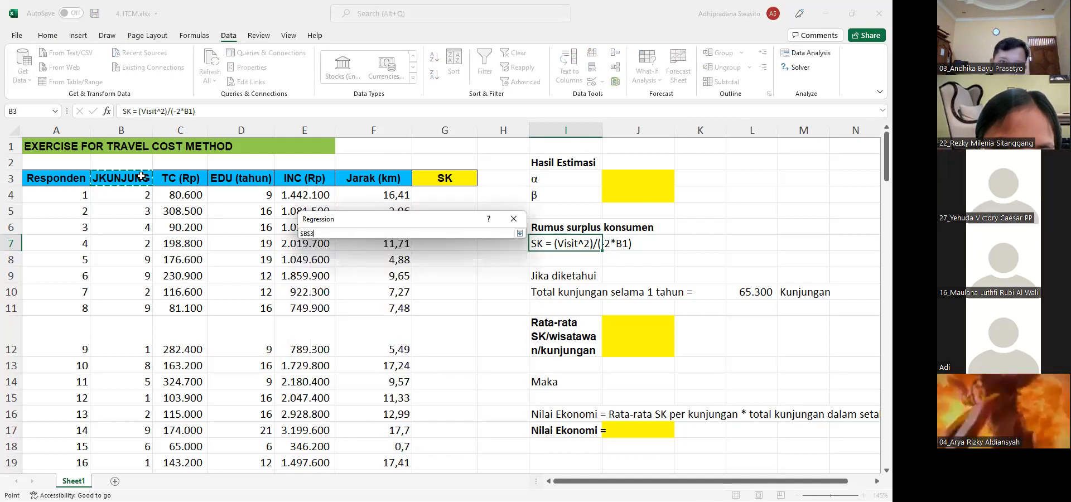
mouse_move(141, 176)
left_mouse_down()
mouse_move(136, 212)
mouse_move(132, 176)
left_mouse_up()
scroll(132, 176, "down", 20)
scroll(133, 176, "up", 5)
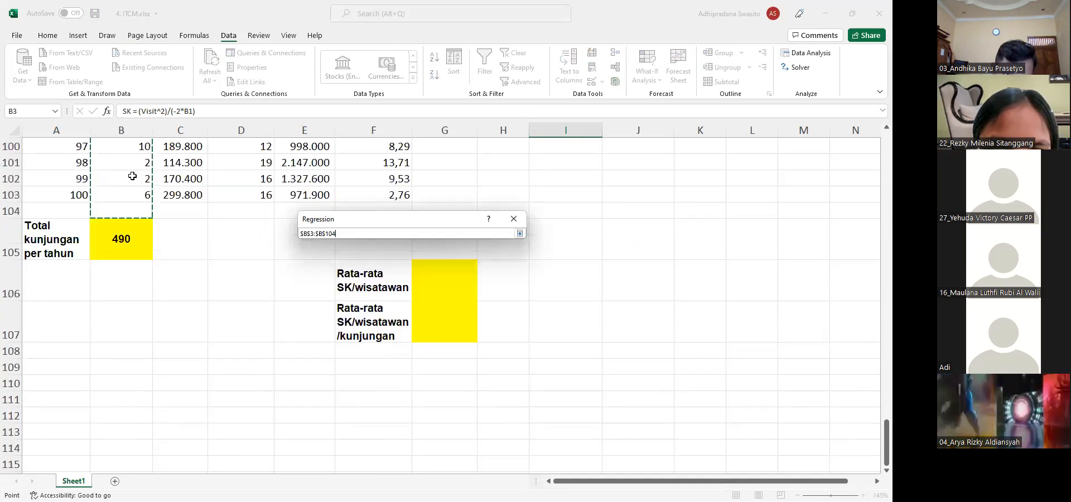
key("Return")
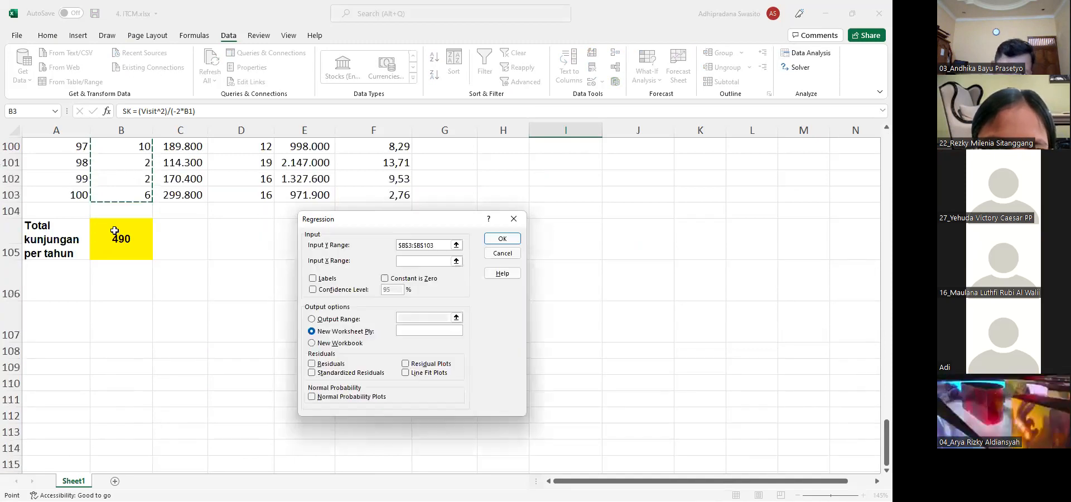
Set the regression's X range to the TC, EDU, INC and Jarak columns, C3 to F103
left_click(455, 261)
left_click(456, 262)
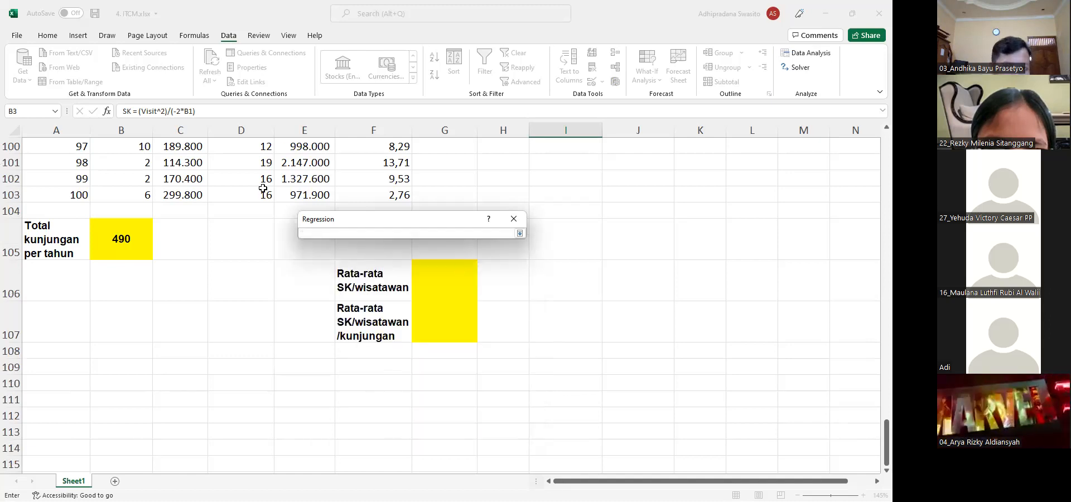
scroll(262, 188, "up", 15)
scroll(263, 188, "up", 18)
left_click(187, 183)
key("shift+Right")
key("shift+Right")
key("shift+Right")
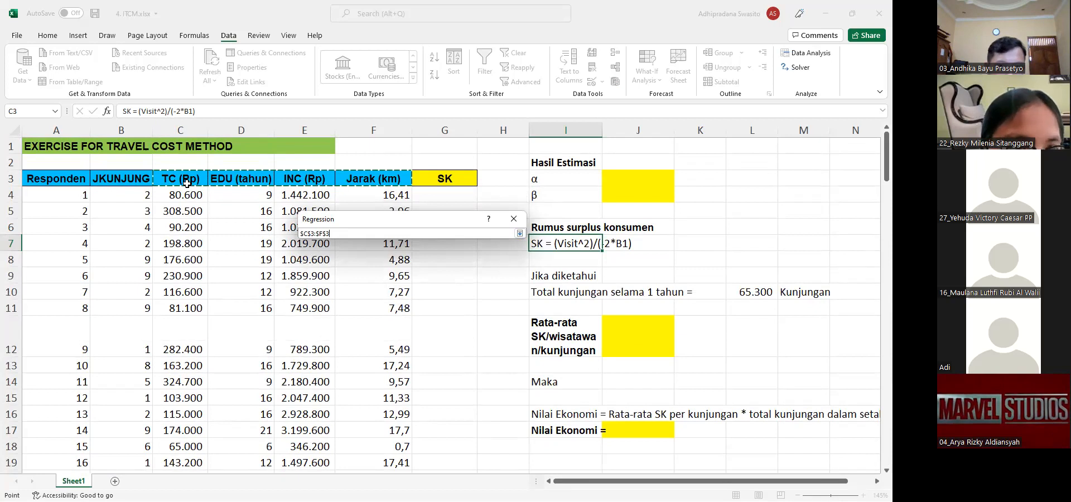
key("shift+Down")
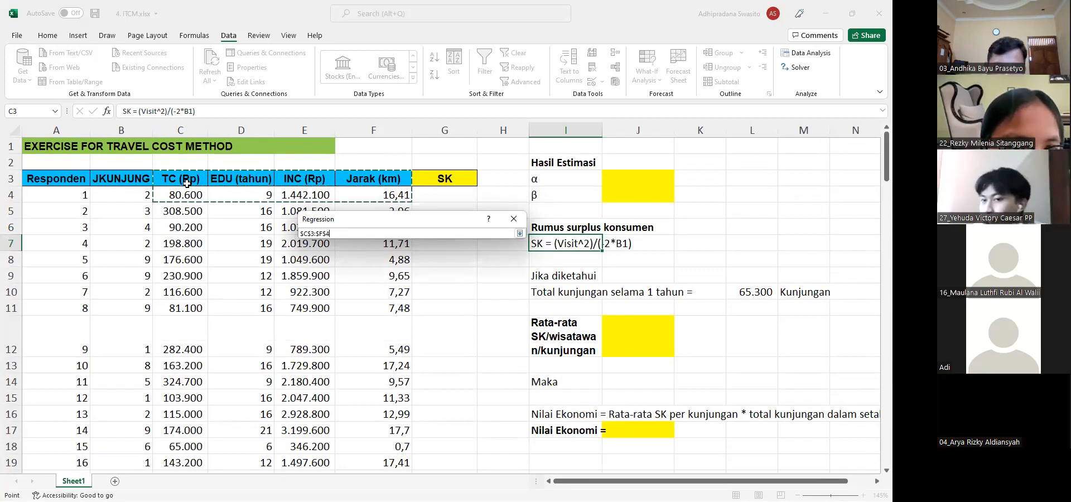
key("shift+Down")
key("shift+Down")
key("shift+Down")
key("shift+Down")
key("shift+Down")
key("shift+Down")
key("shift+Down")
key("shift+Down")
key("shift+Down")
key("shift+Down")
key("shift+Down")
key("shift+Down")
key("shift+Down")
key("shift+Down")
key("shift+Down")
key("shift+Down")
key("shift+Down")
key("shift+Down")
key("shift+Down")
key("shift+Down")
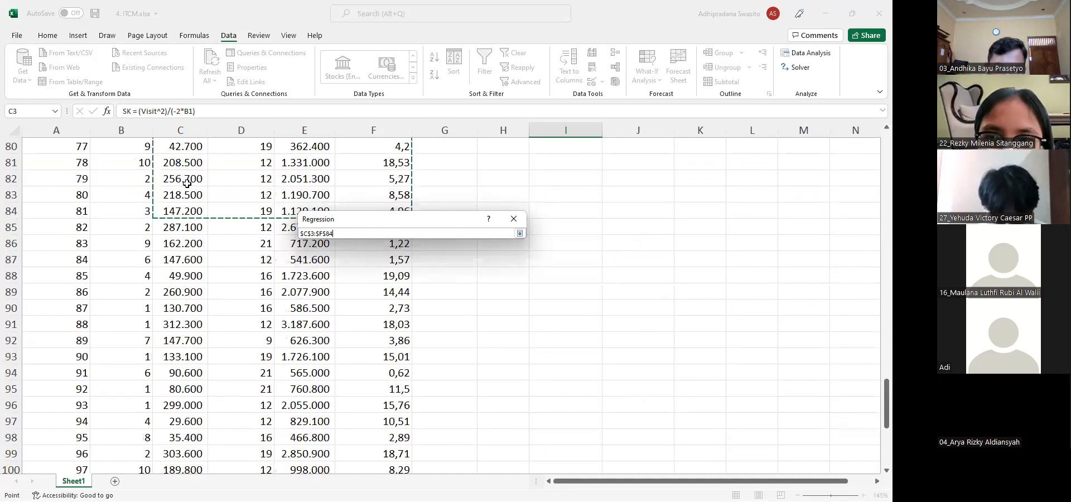
key("shift+Down")
key("shift+Down")
key("shift+Down")
key("shift+Down")
key("shift+Down")
key("shift+Down")
key("shift+Down")
key("shift+Down")
key("shift+Down")
key("shift+Down")
key("shift+Down")
key("shift+Down")
key("shift+Down")
key("shift+Down")
key("shift+Down")
key("shift+Down")
key("shift+Down")
key("shift+Down")
key("shift+Down")
key("shift+Down")
key("shift+Up")
key("shift+Up")
key("shift+Up")
key("shift+Up")
key("shift+Up")
key("shift+Up")
key("shift+Up")
key("shift+Up")
key("shift+Up")
key("shift+Up")
key("shift+Up")
key("shift+Up")
key("shift+Up")
key("shift+Up")
key("shift+Up")
key("shift+Up")
key("shift+Up")
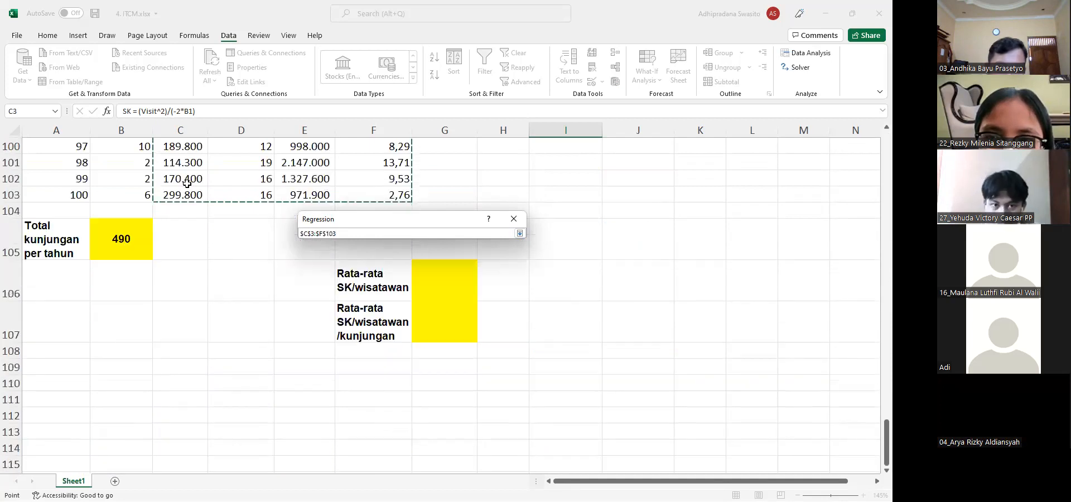
key("Return")
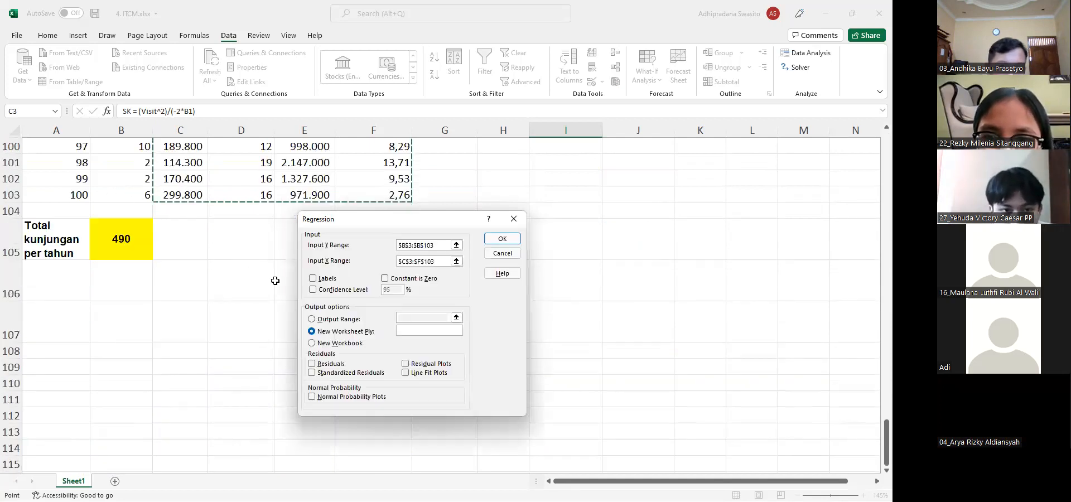
Run the regression with Labels enabled and output to a new worksheet, and autofit columns A to I of the summary output
left_click(313, 278)
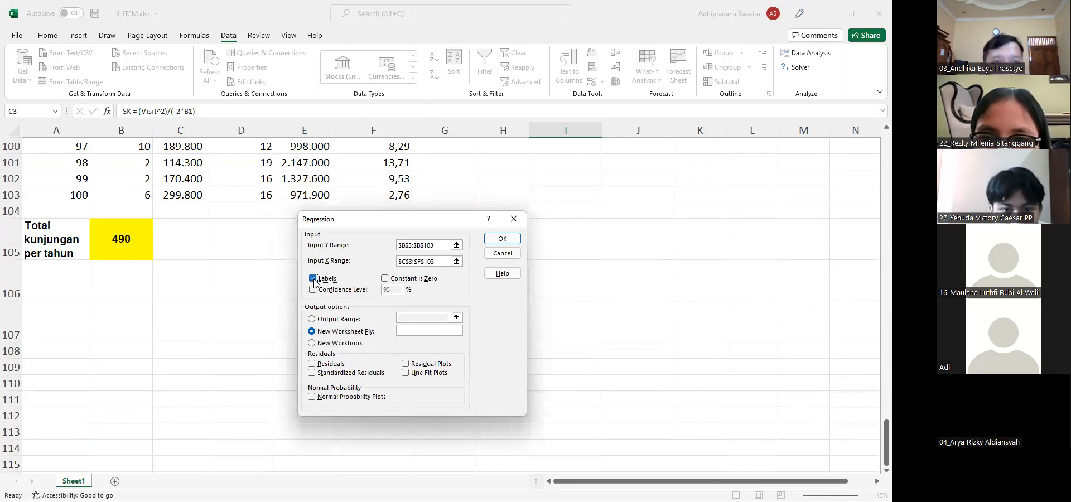
left_click(491, 241)
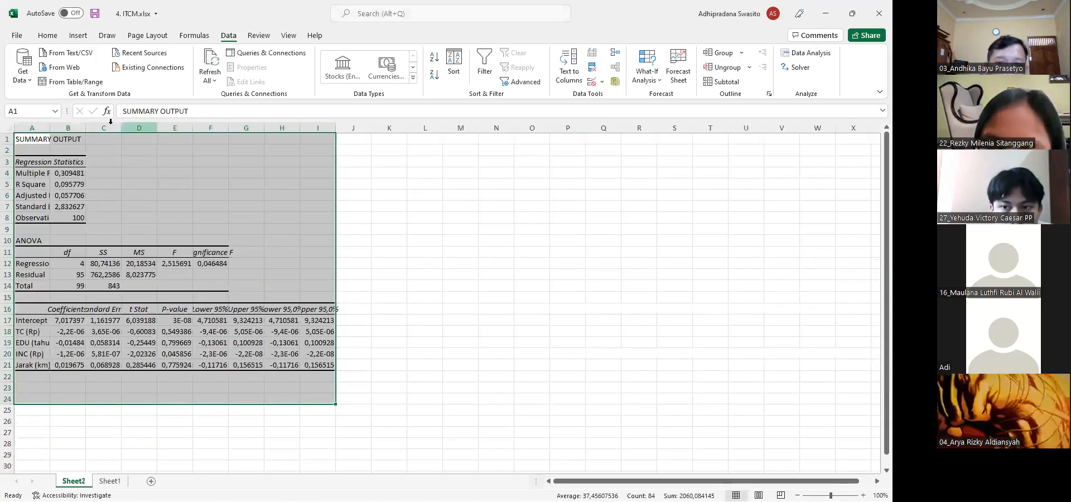
left_click(32, 128)
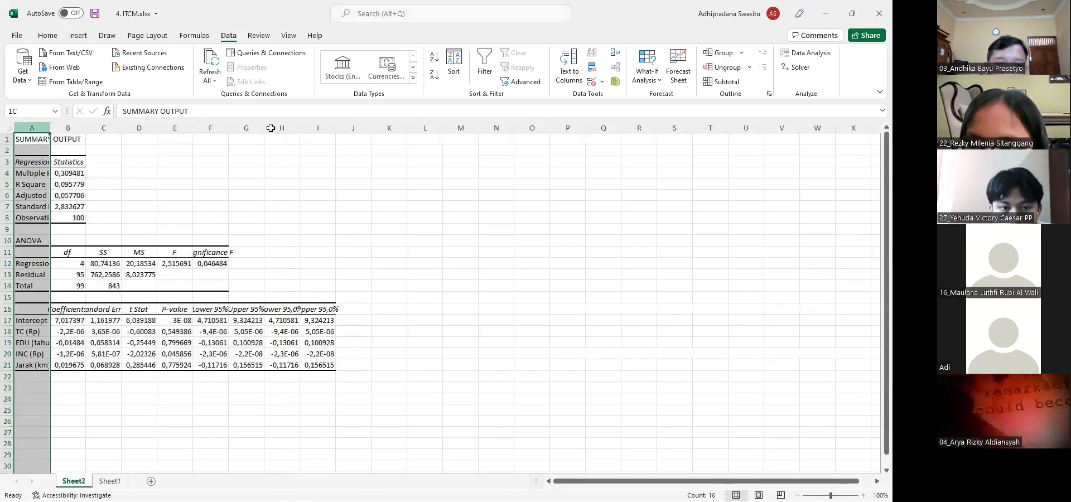
left_click(318, 128, "shift")
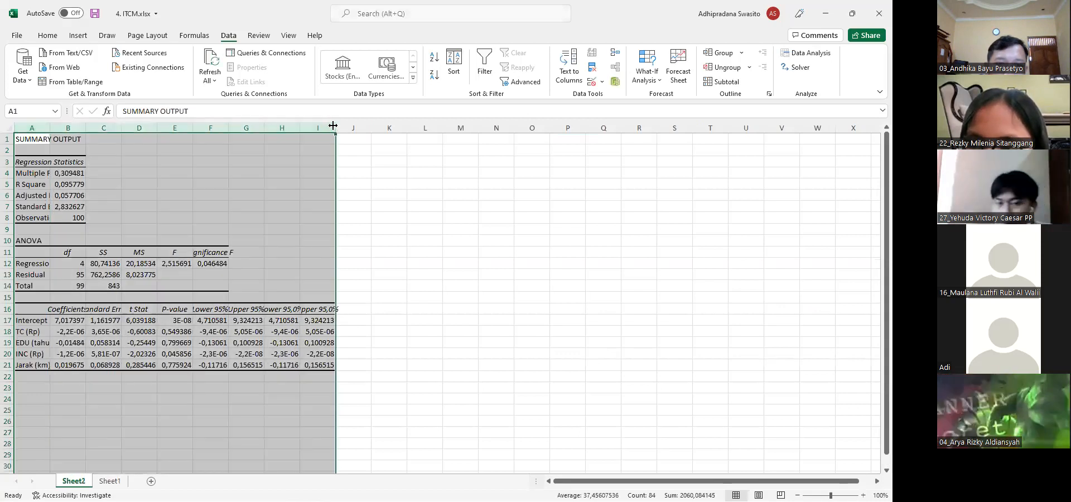
double_click(334, 127)
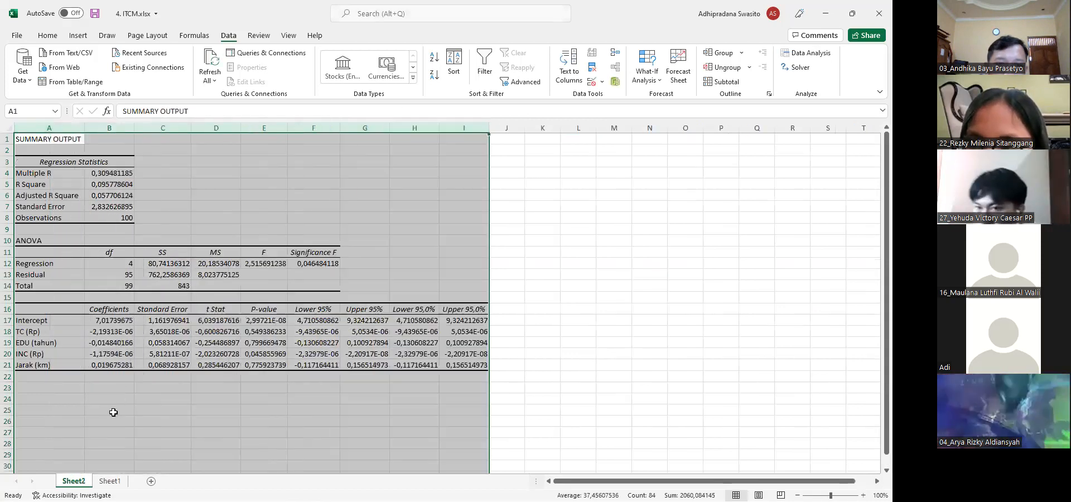
Rename the Sheet1 worksheet as Data
left_click(109, 481)
right_click(110, 482)
left_click(144, 362)
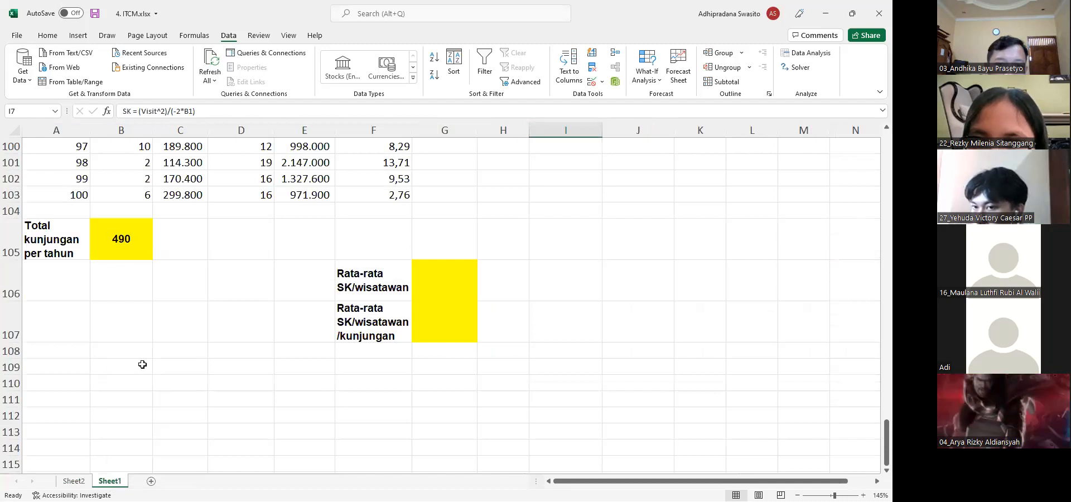
type("Data")
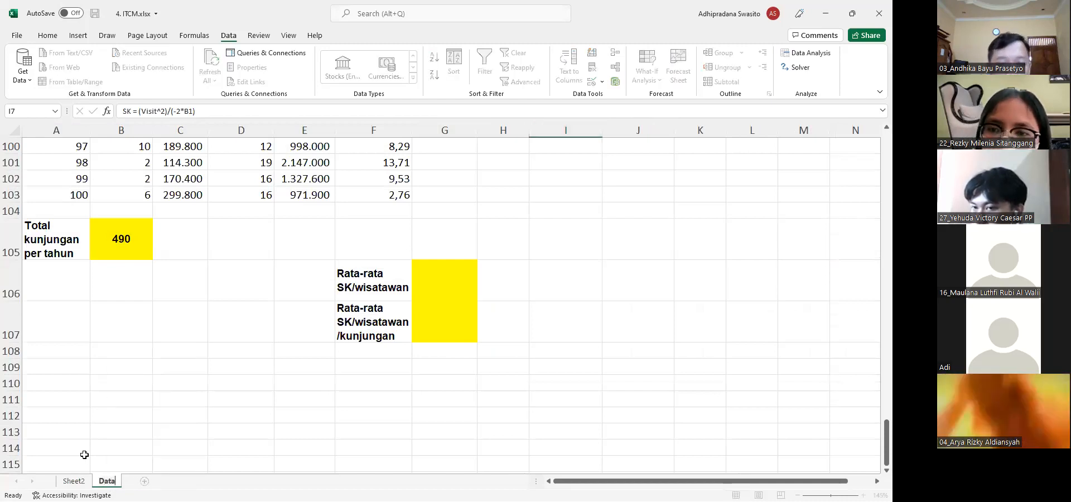
Rename the regression output sheet as Regresi and move it after the Data sheet
left_click(74, 481)
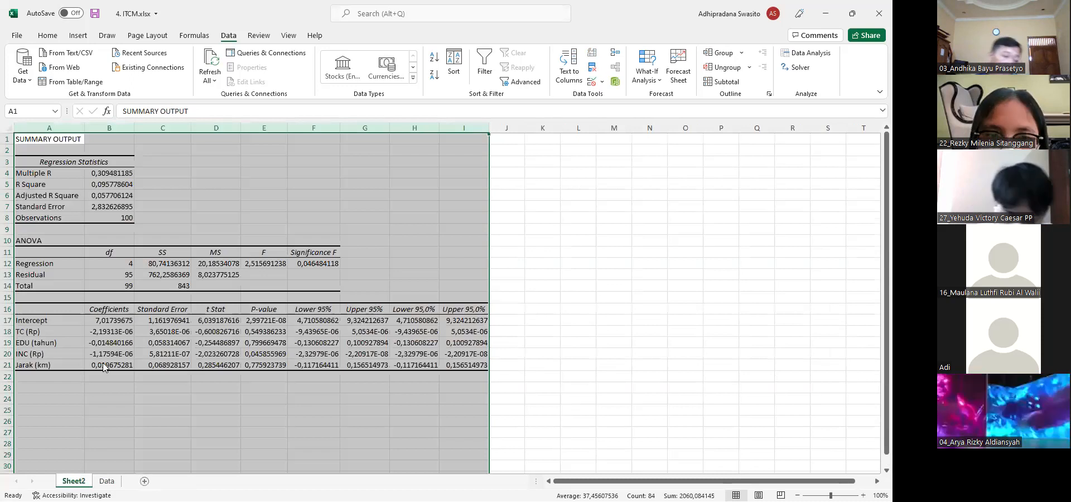
right_click(77, 481)
type("i")
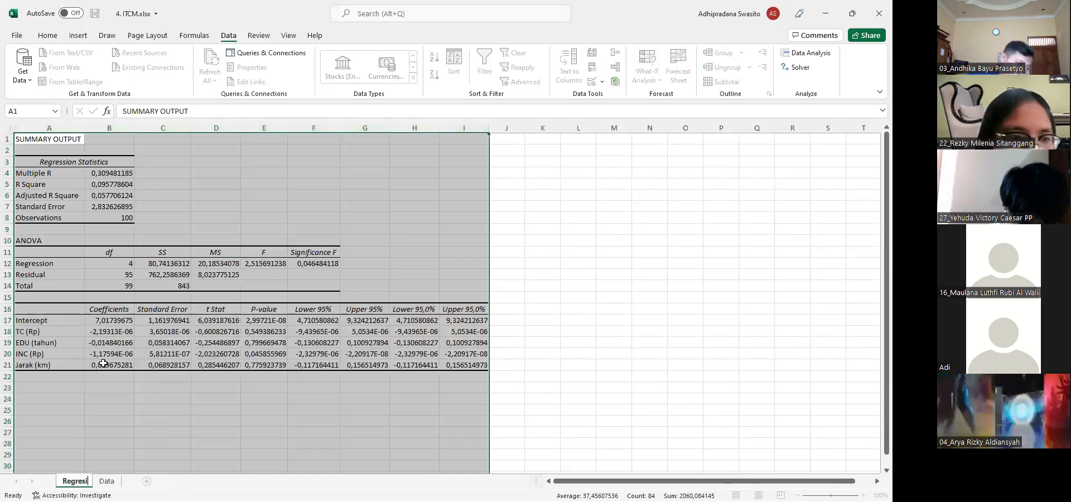
key("Return")
left_click_drag(66, 483, 132, 481)
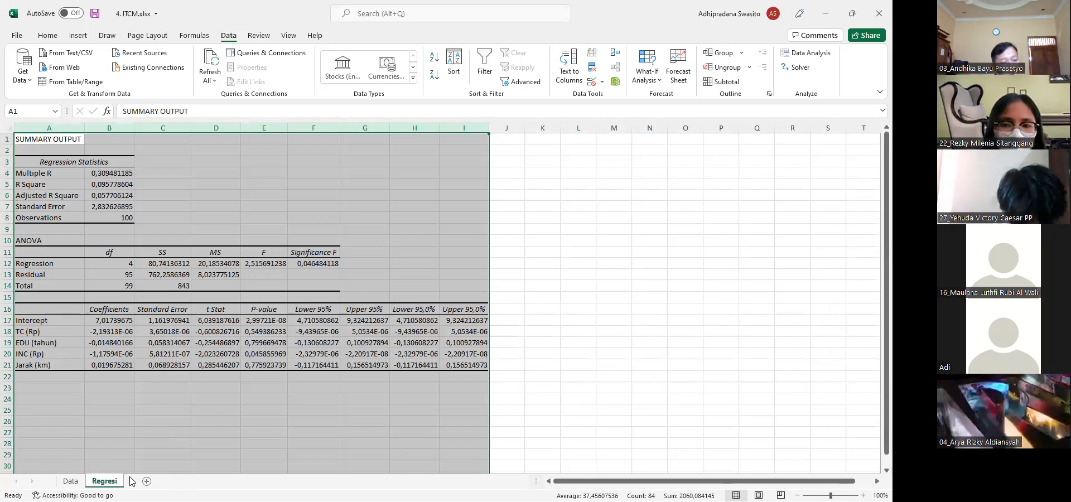
Make the TC coefficient in B18 bold and select the P-value column, E16 to E21
left_click(128, 433)
left_click(112, 320)
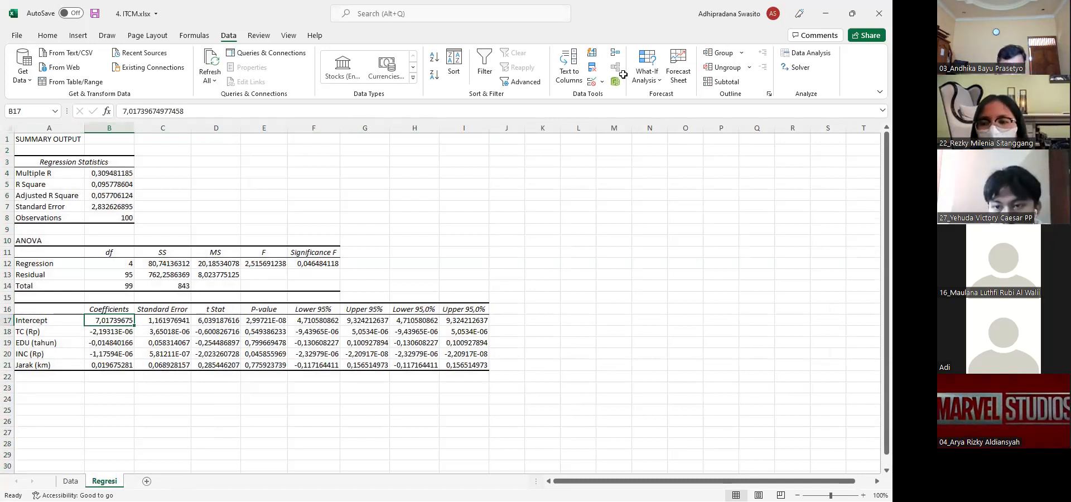
left_click(114, 334)
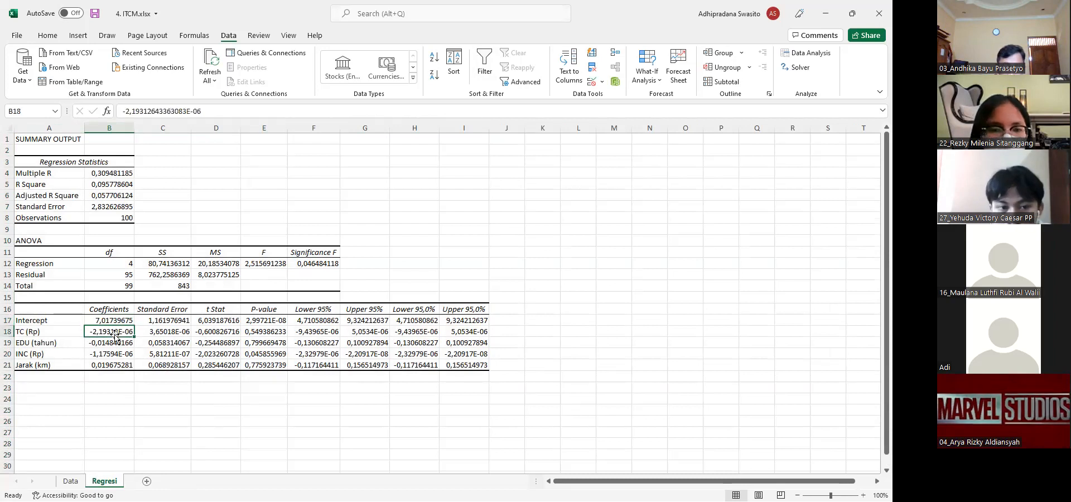
key("ctrl+b")
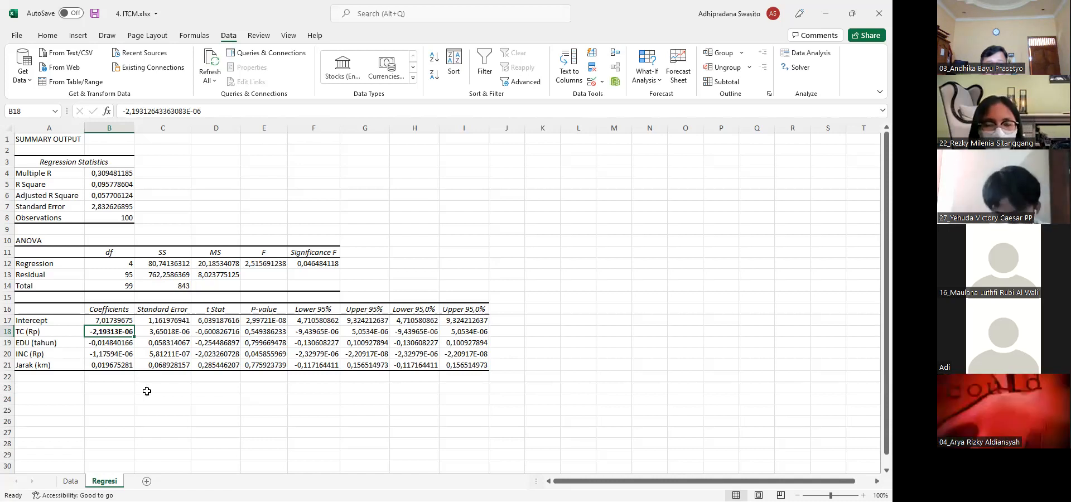
left_click(265, 311)
left_click_drag(265, 313, 264, 361)
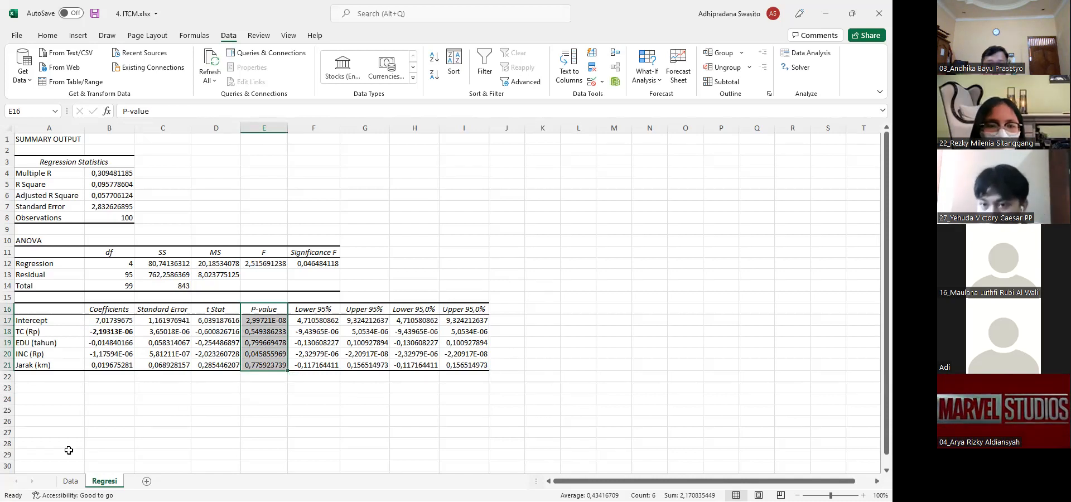
On the Data sheet, link the β cell J4 to the TC coefficient with =Regresi!B18
left_click(71, 480)
scroll(508, 270, "up", 4)
scroll(509, 270, "up", 20)
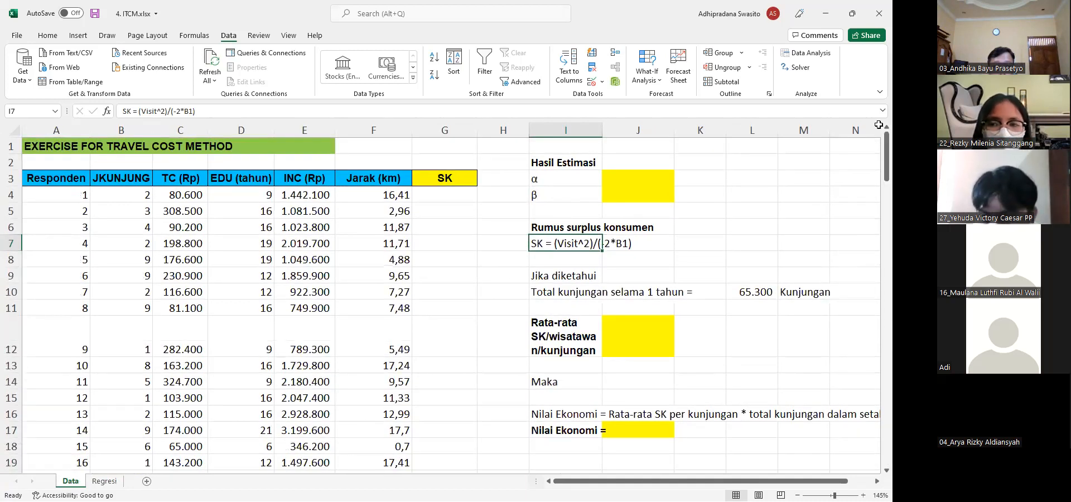
key("Up")
key("Up")
key("Up")
key("Right")
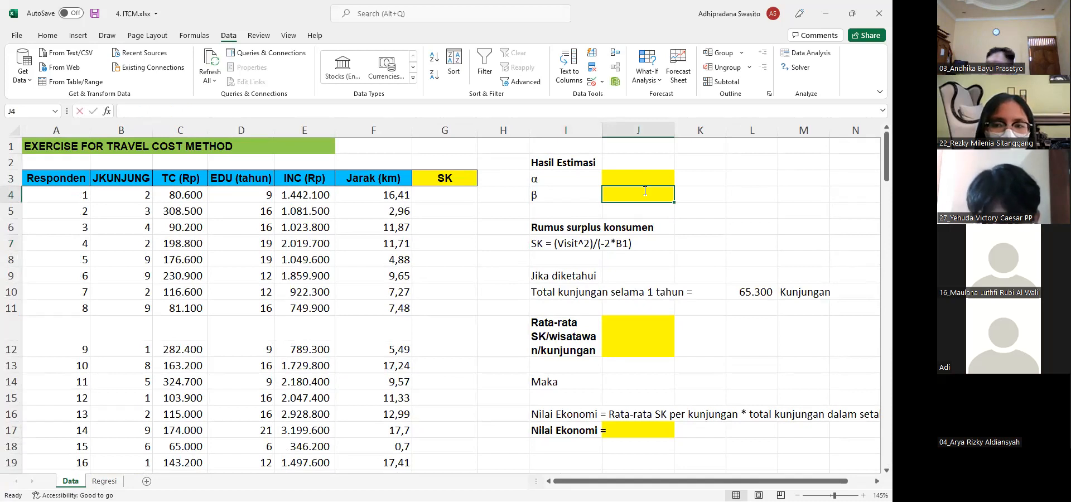
type("=")
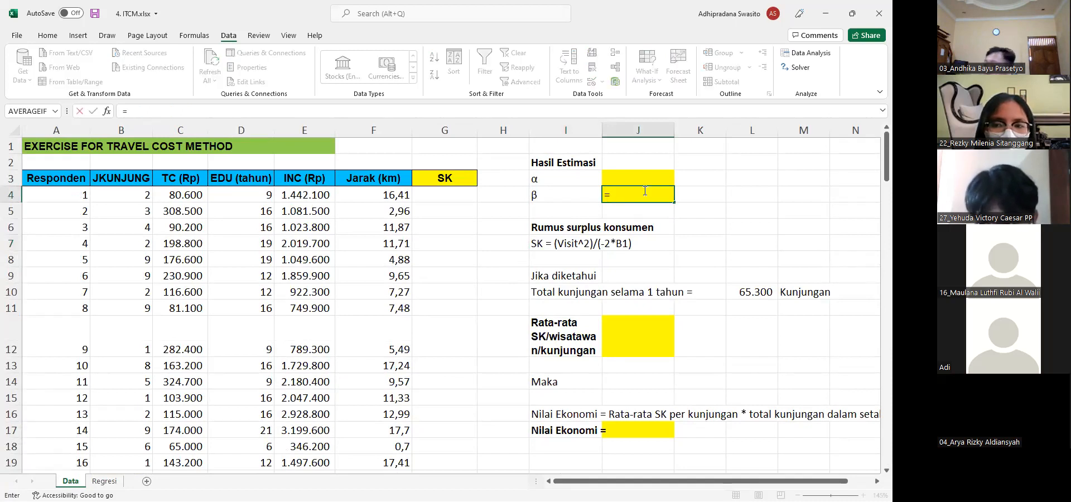
left_click(104, 483)
left_click(112, 334)
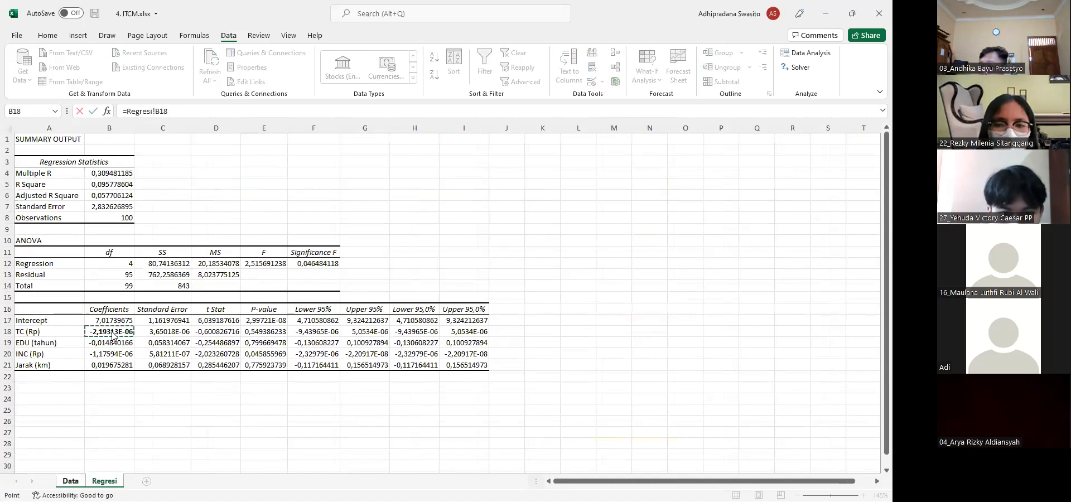
key("Return")
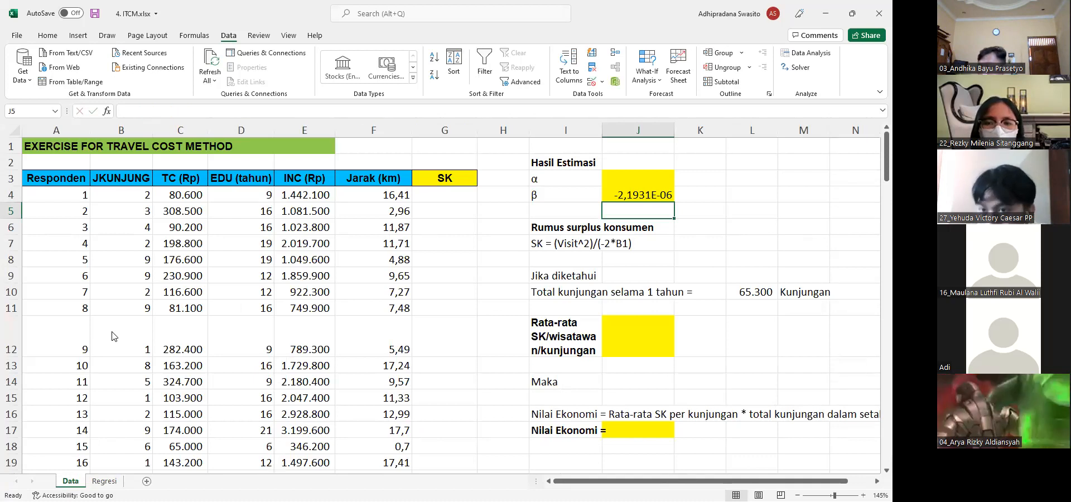
Calculate the first respondent's consumer surplus in G4 with the formula =(B4^2)/(-2*J4)
key("Left")
key("Left")
key("Left")
key("Up")
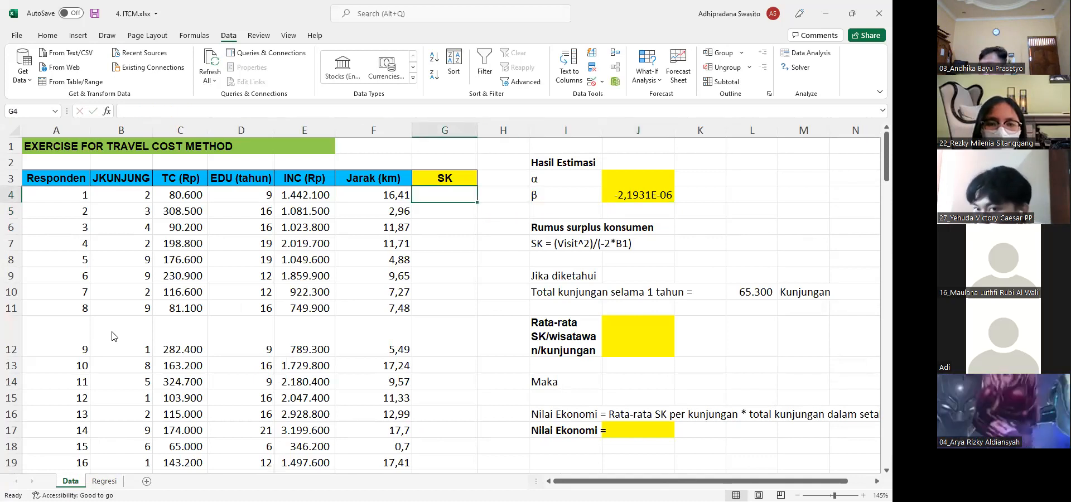
type("=(")
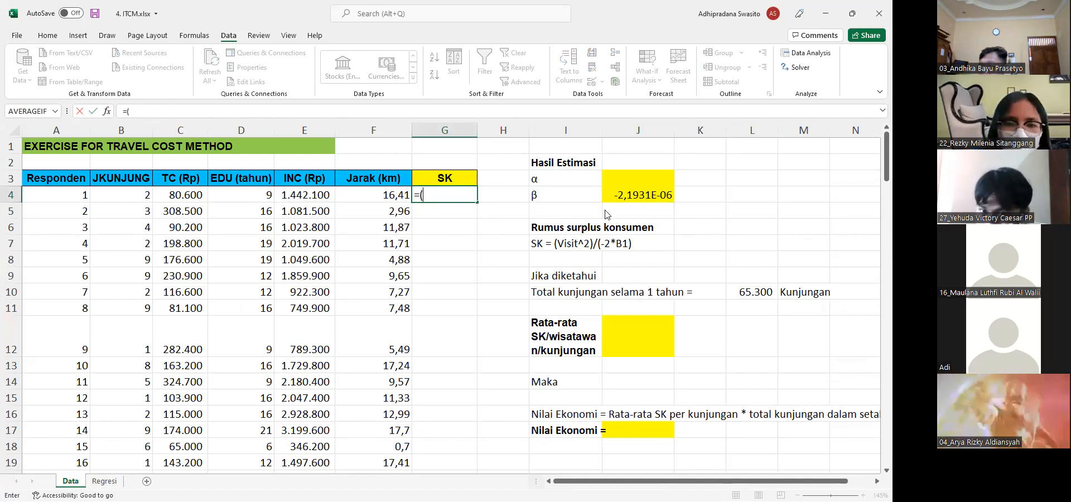
left_click(137, 199)
type("^2)")
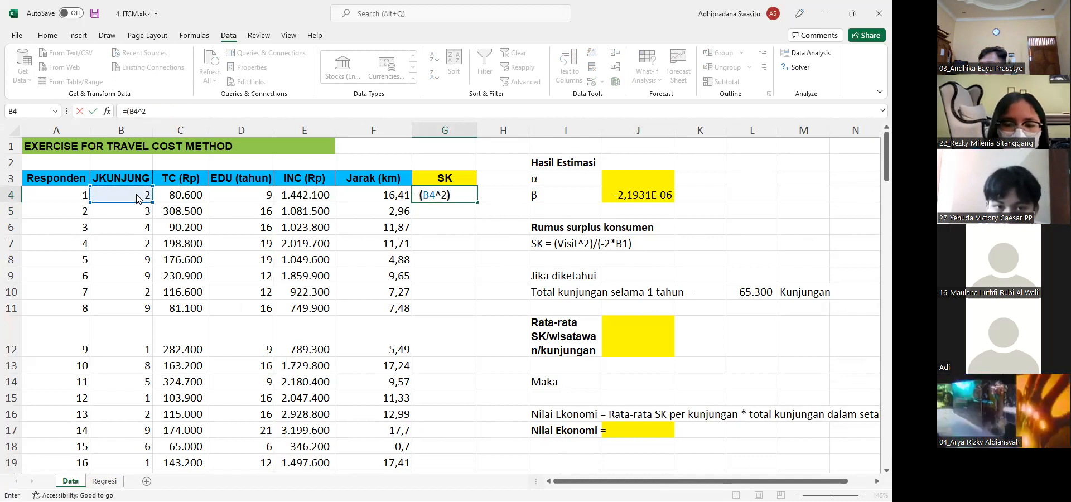
type("/")
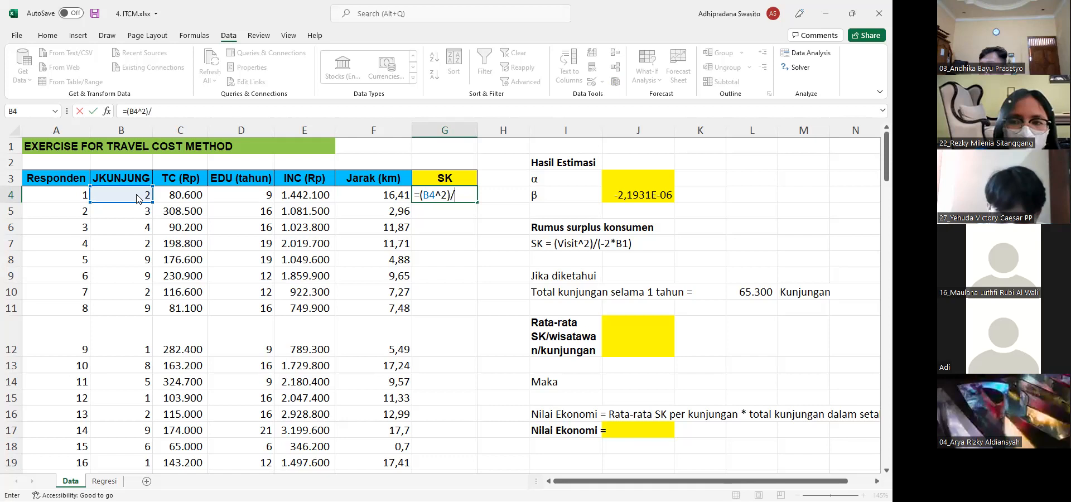
type("(")
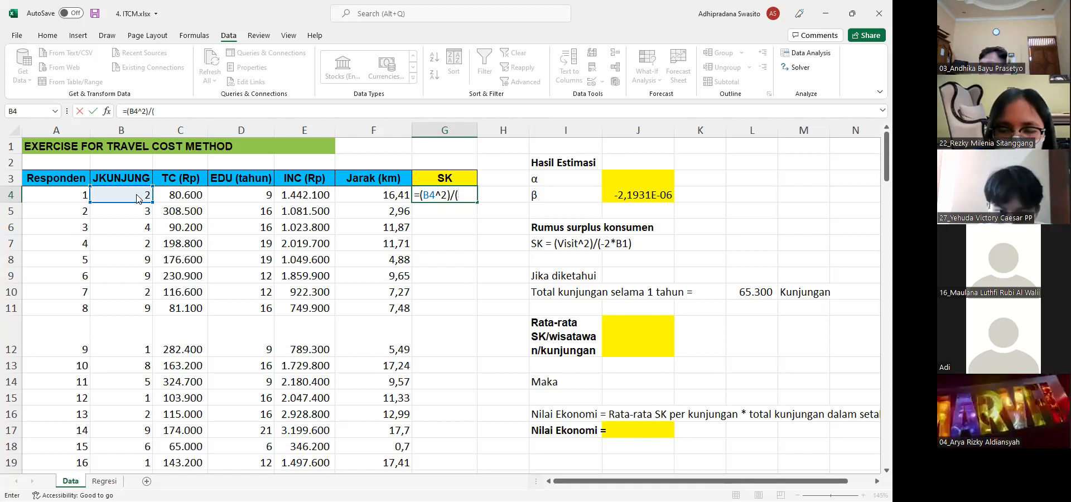
type("-2")
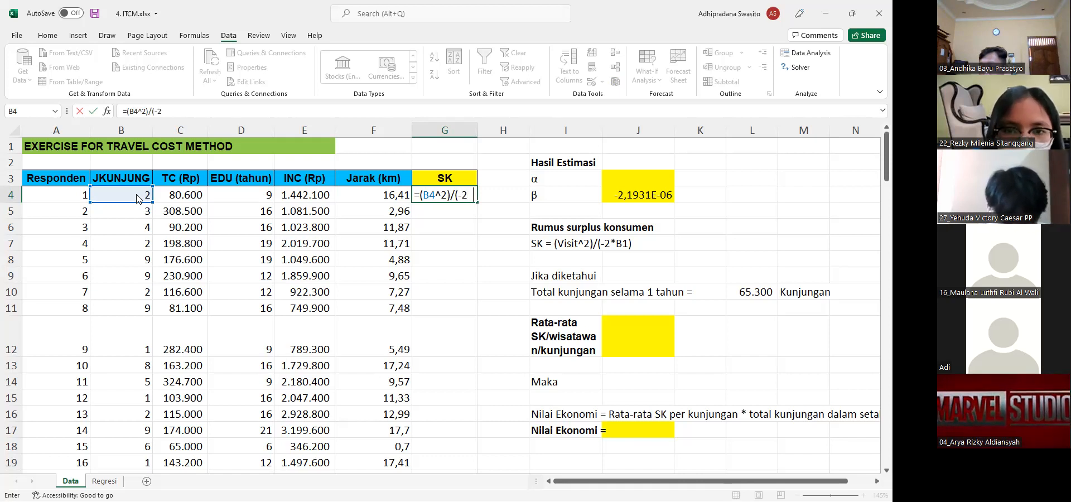
type("*")
left_click(640, 194)
type(")")
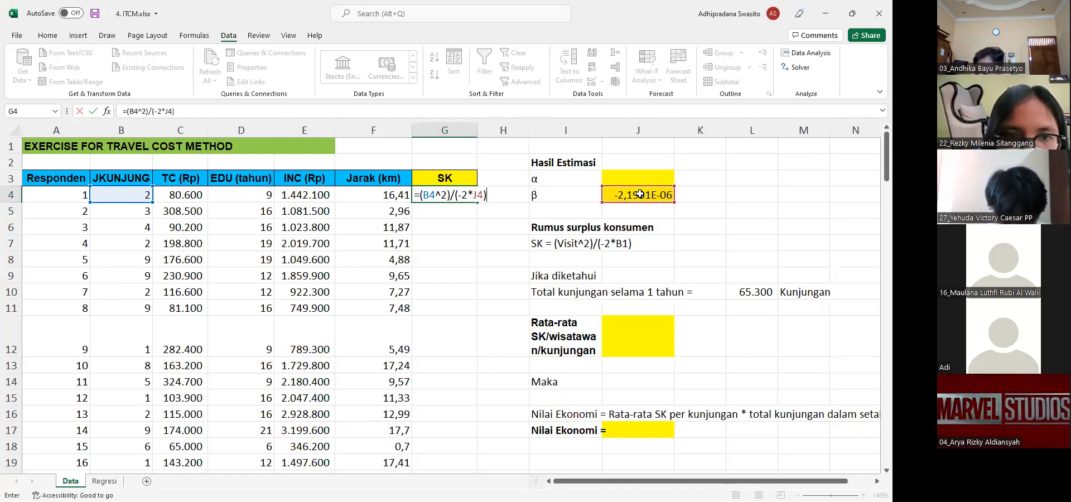
key("Return")
Make the β reference in G4 absolute as $J$4 and fill the formula down the SK column to G103
key("Up")
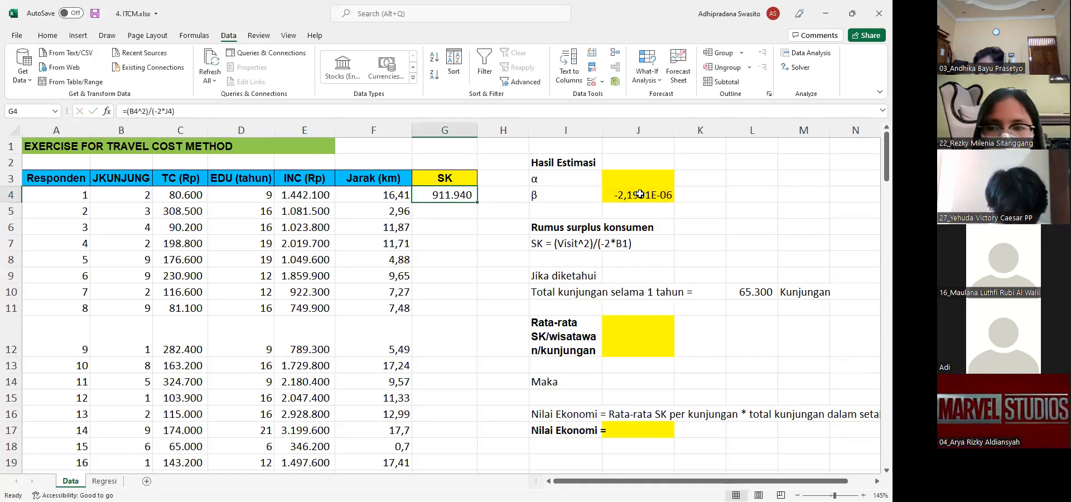
key("F2")
key("Left")
key("Left")
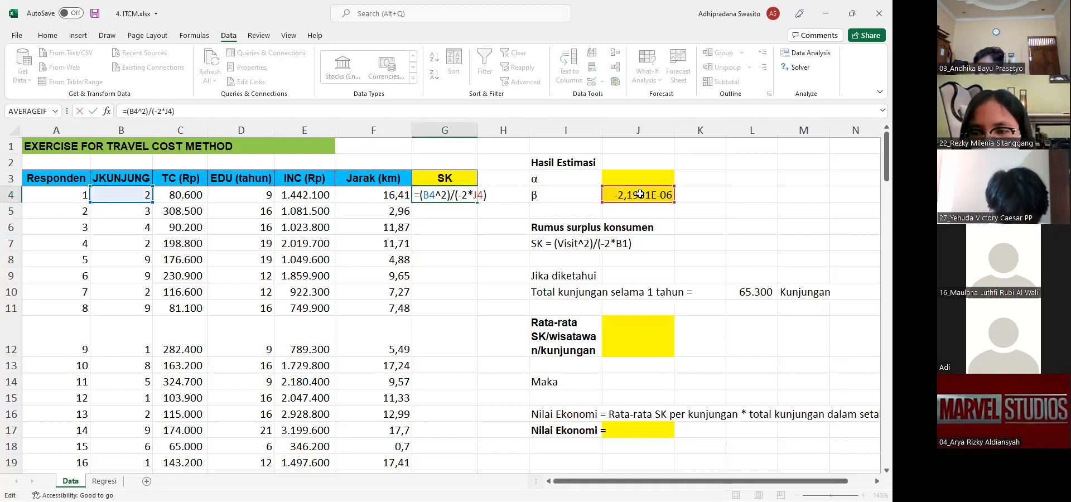
key("F4")
key("Return")
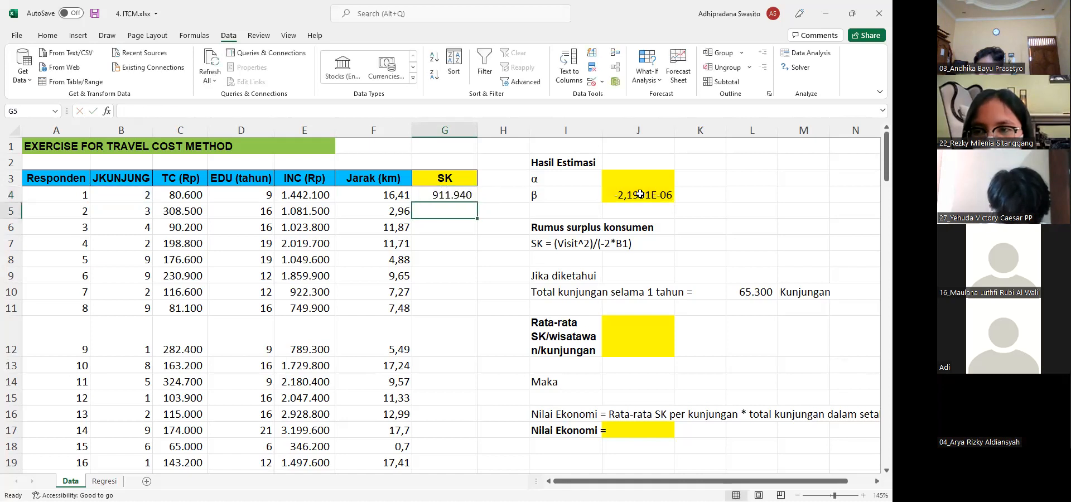
left_click(469, 195)
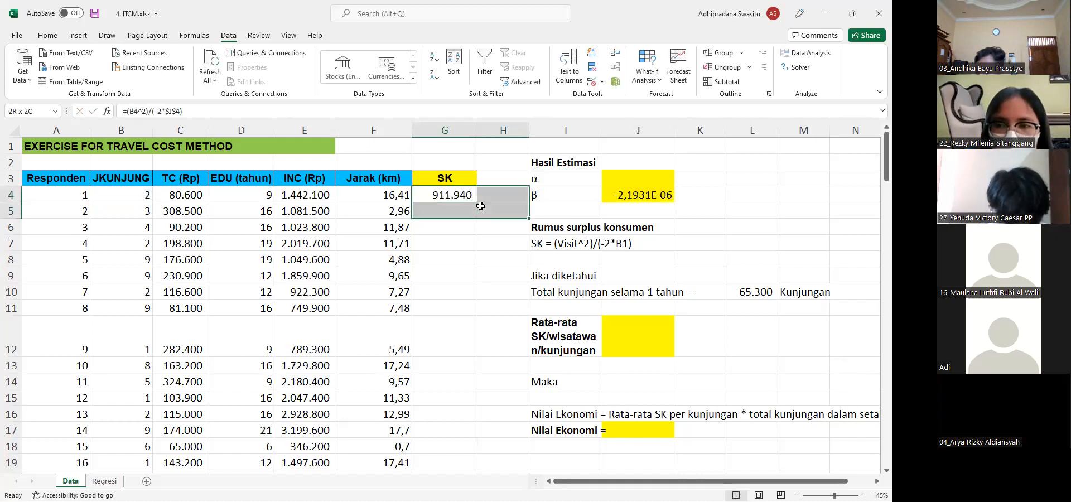
double_click(478, 203)
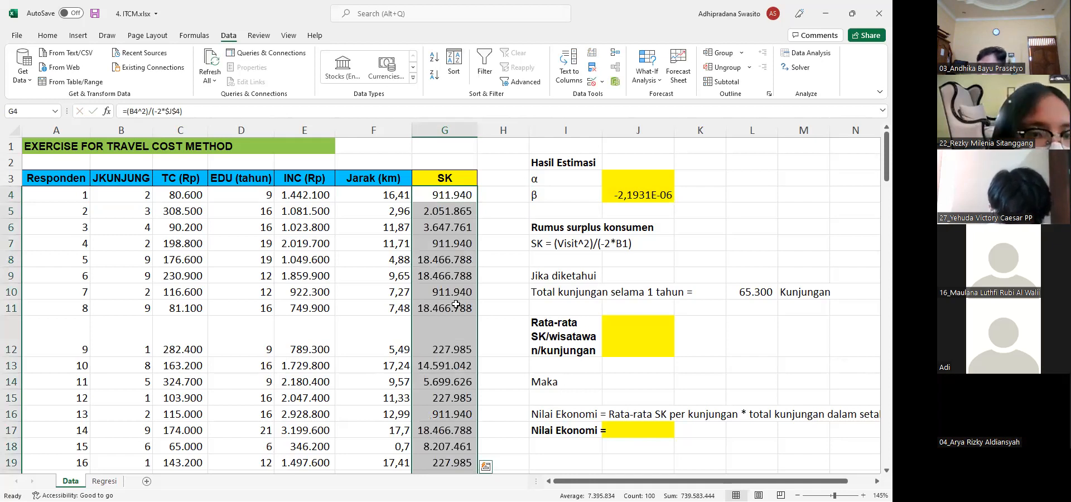
Calculate the average SK per tourist in G106 with =AVERAGE(G4:G103)
scroll(456, 304, "down", 12)
scroll(455, 304, "down", 16)
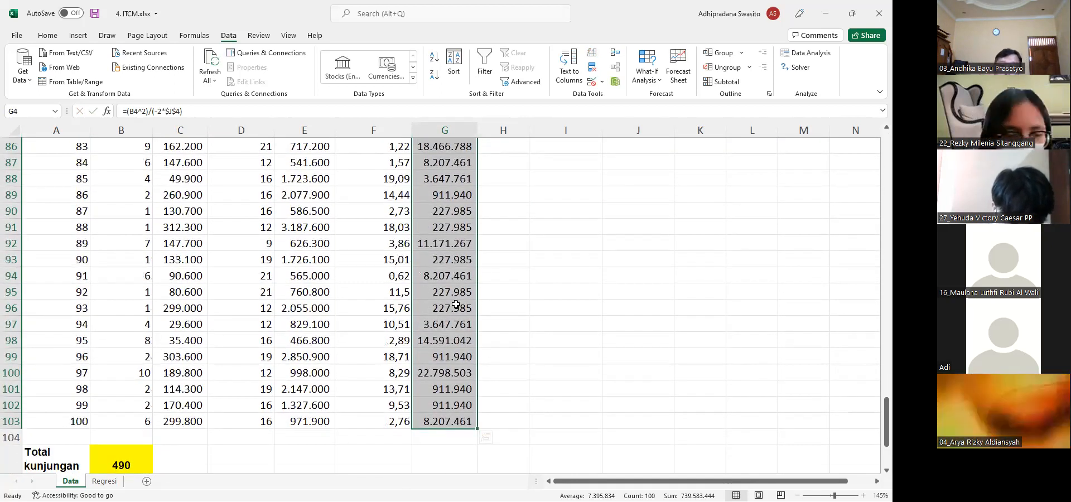
scroll(456, 305, "down", 3)
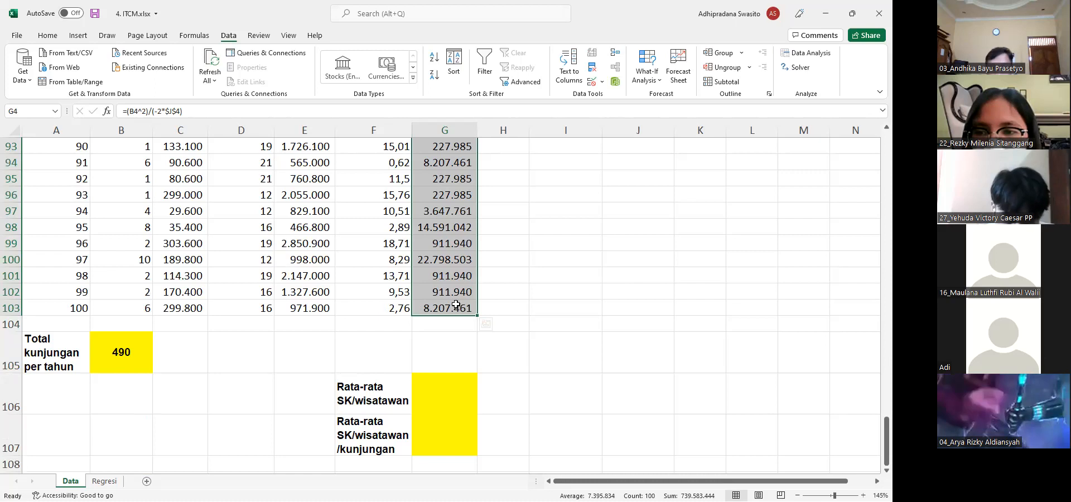
left_click(432, 391)
type("=")
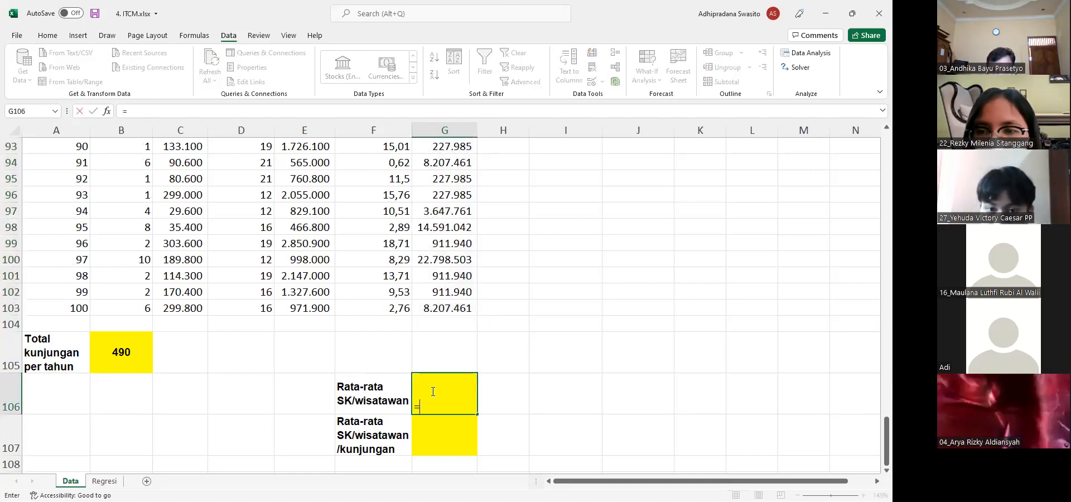
type("average")
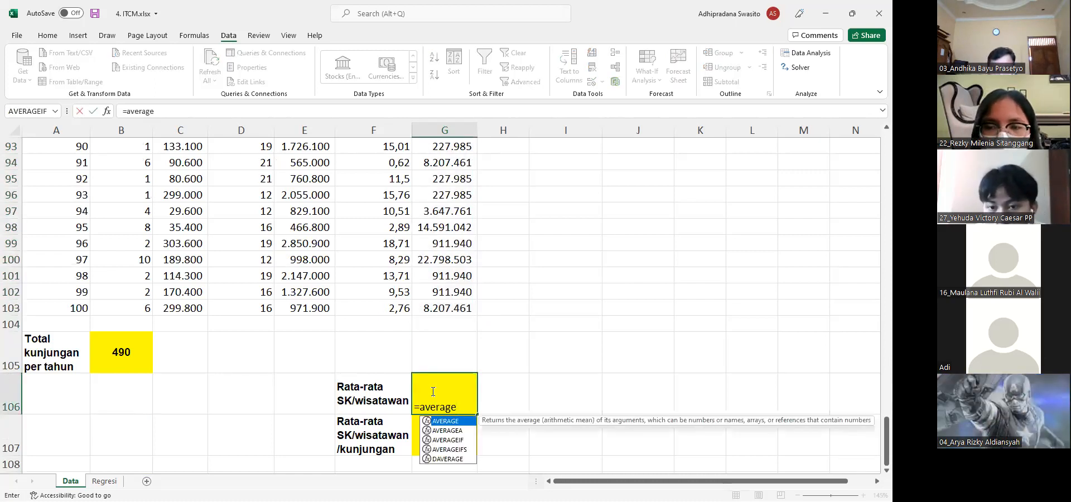
type("(")
key("Up")
key("Up")
key("Up")
key("shift+Up")
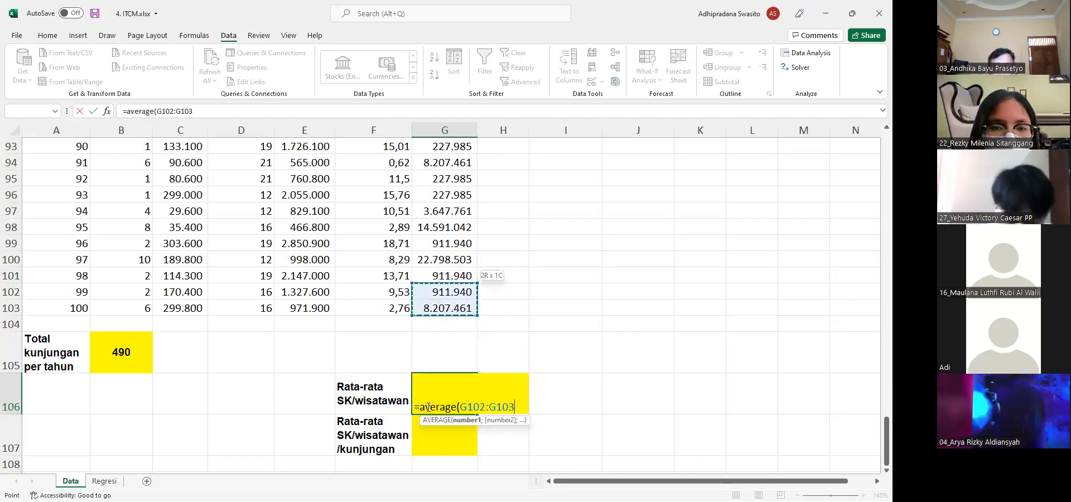
key("shift+Up")
key("shift+Up")
key("shift+Up")
key("shift+Up")
key("shift+Up")
key("shift+Up")
key("shift+Up")
key("shift+Up")
key("shift+Up")
key("shift+Up")
key("shift+Up")
key("shift+Up")
key("shift+Up")
key("shift+Up")
key("shift+Up")
key("shift+Up")
key("shift+Up")
key("shift+Up")
key("shift+Up")
key("shift+Up")
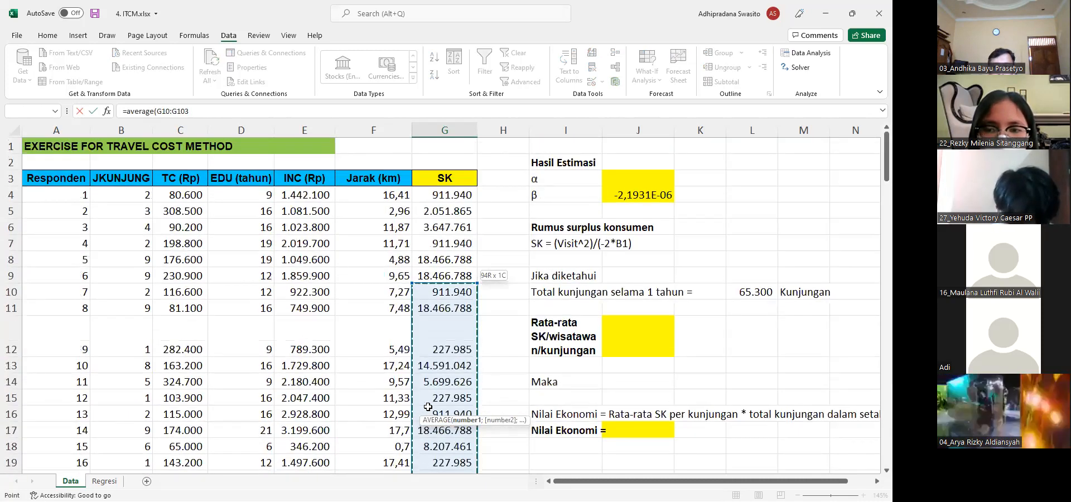
key("shift+Up")
key("shift+Up")
key("shift+Up")
key("shift+Up")
key("shift+Up")
key("shift+Up")
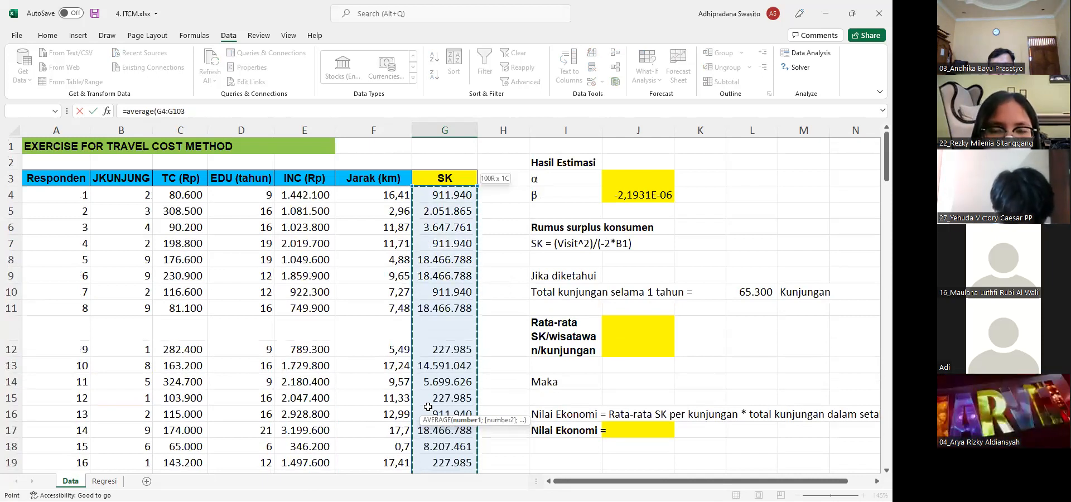
key("Return")
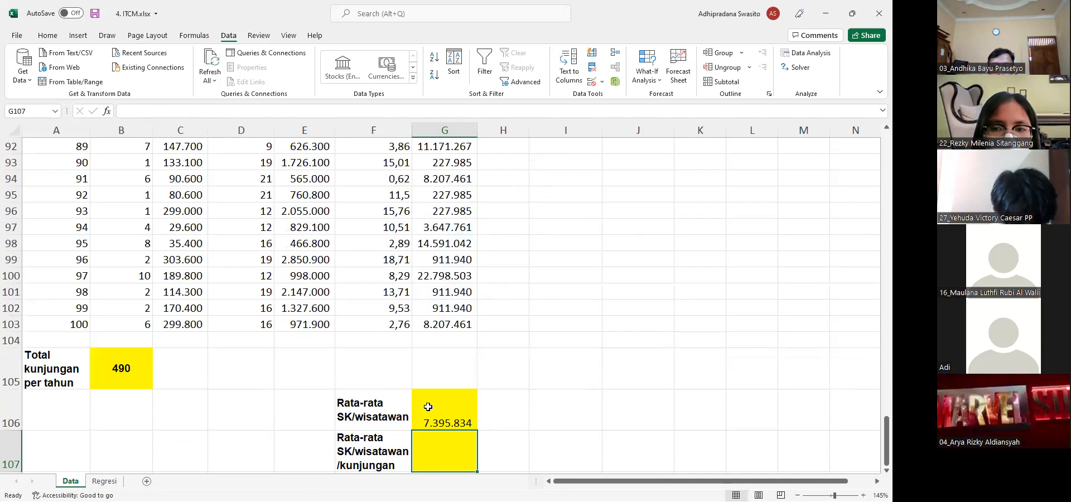
left_click(428, 407)
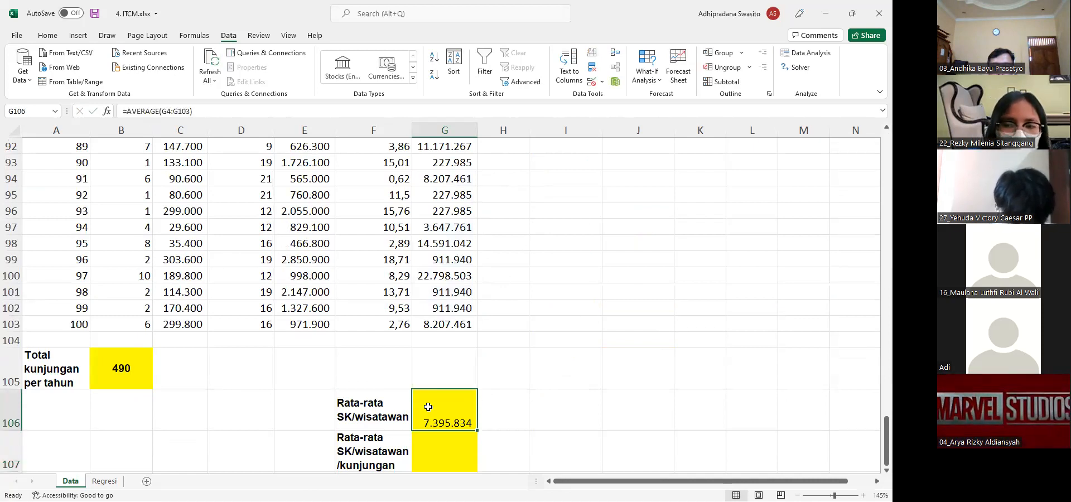
Calculate the average SK per tourist per visit in G107 with the formula =G106/B105
key("Down")
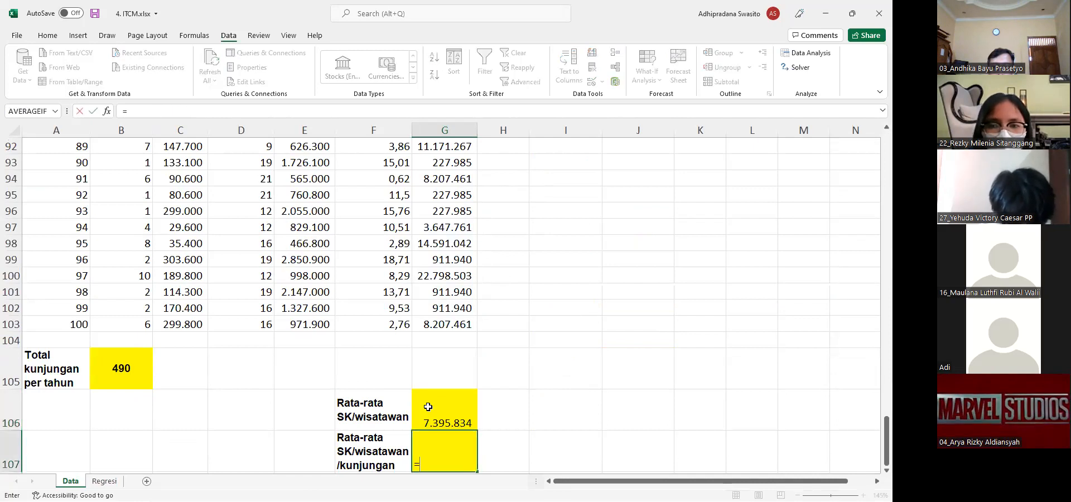
type("=")
left_click(428, 407)
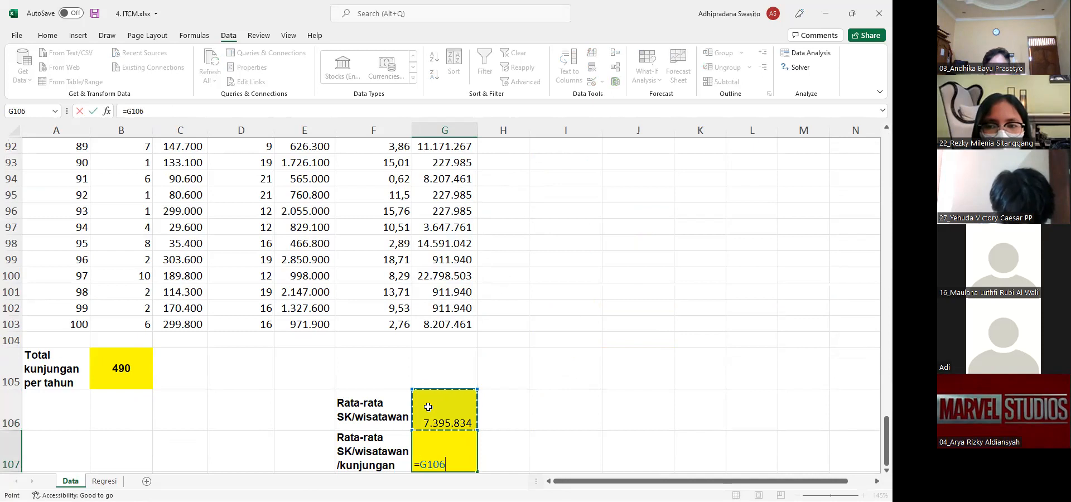
type("/")
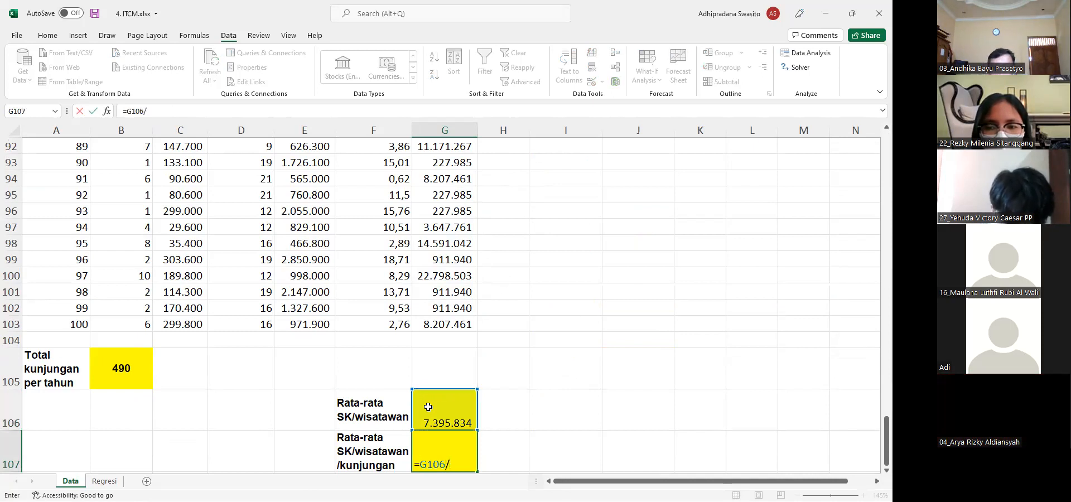
left_click(124, 366)
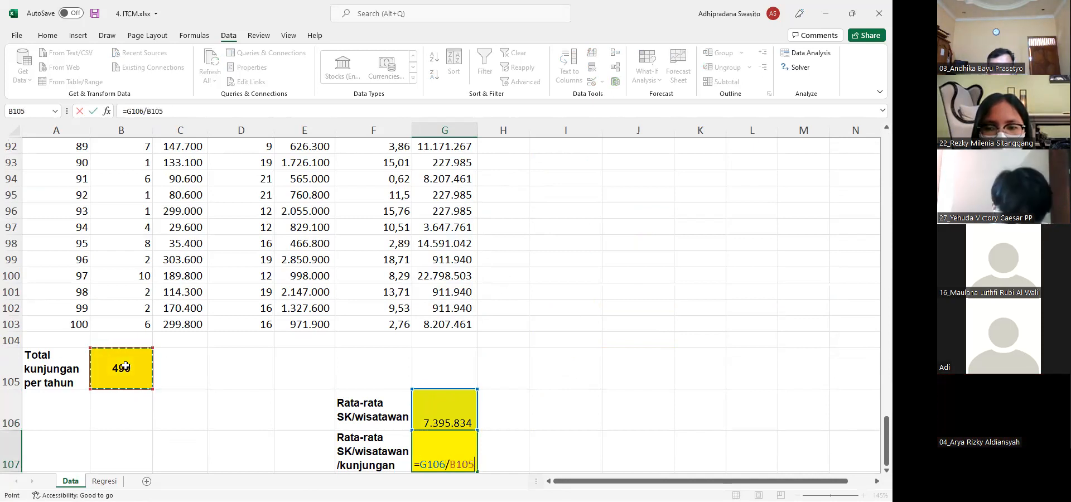
key("Return")
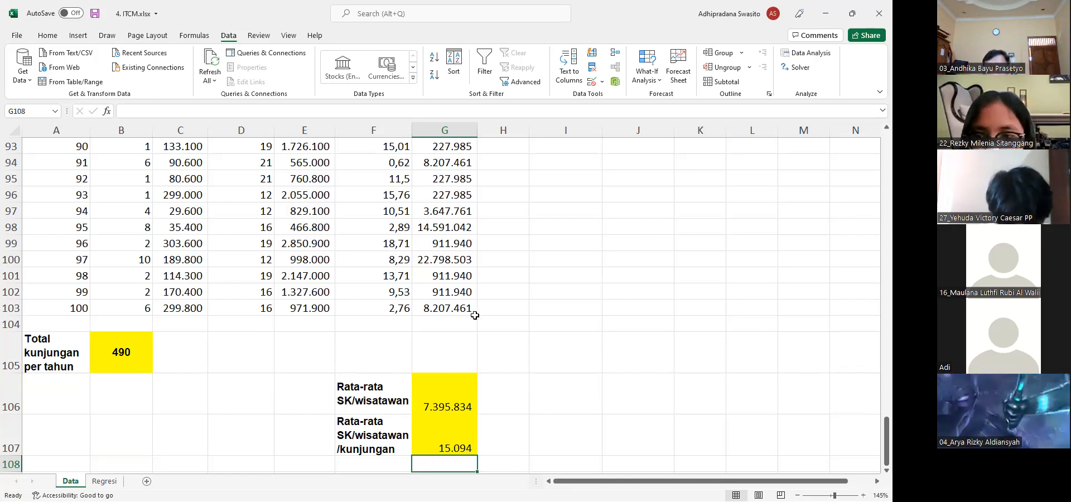
Link the Rata-rata SK/wisatawan/kunjungan cell J12 to the average per visit with =G107
scroll(473, 311, "right", 4)
scroll(475, 315, "up", 1)
scroll(475, 315, "up", 20)
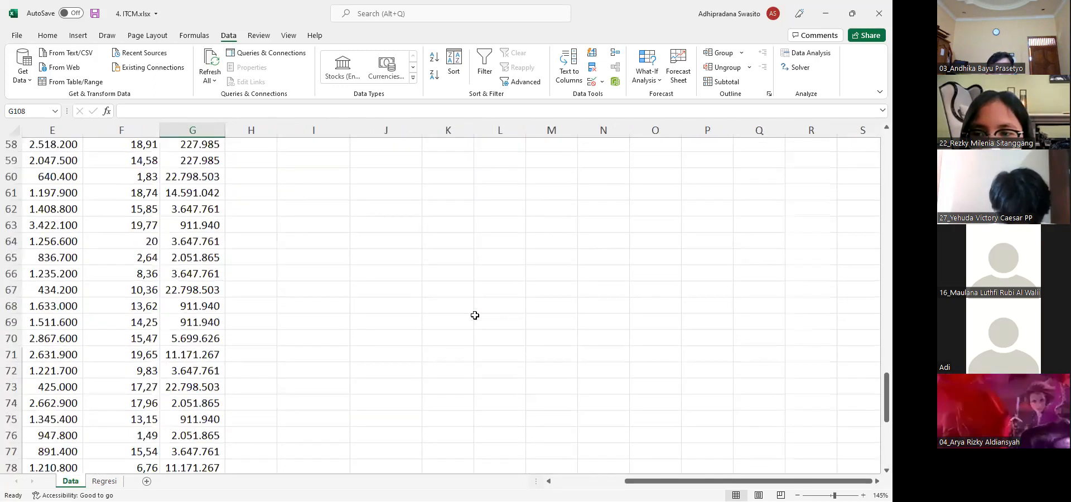
left_click(370, 331)
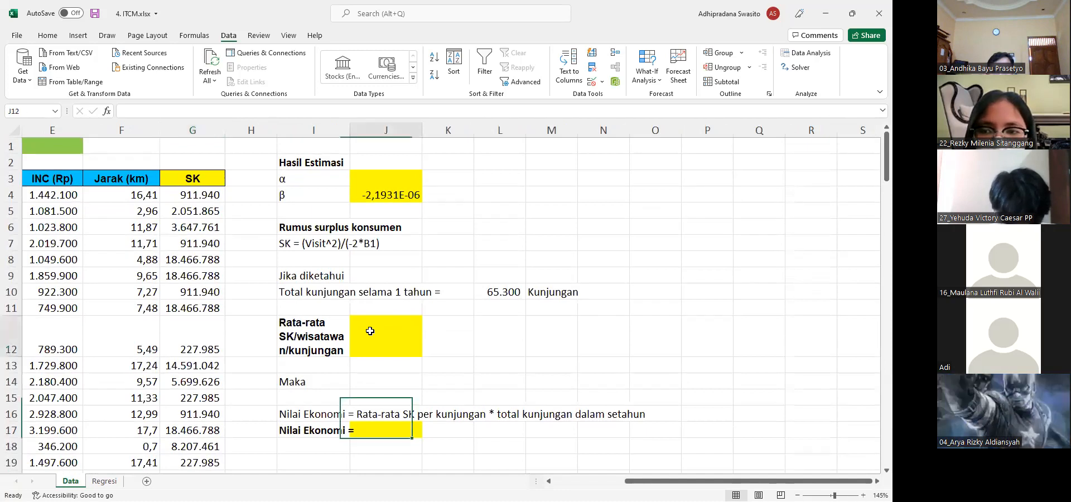
type("=")
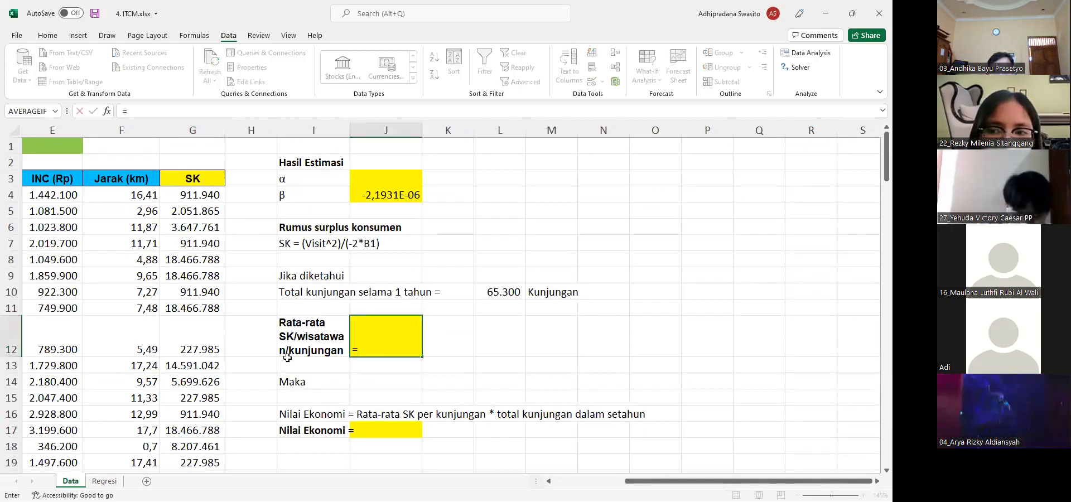
scroll(288, 357, "down", 9)
scroll(288, 358, "down", 20)
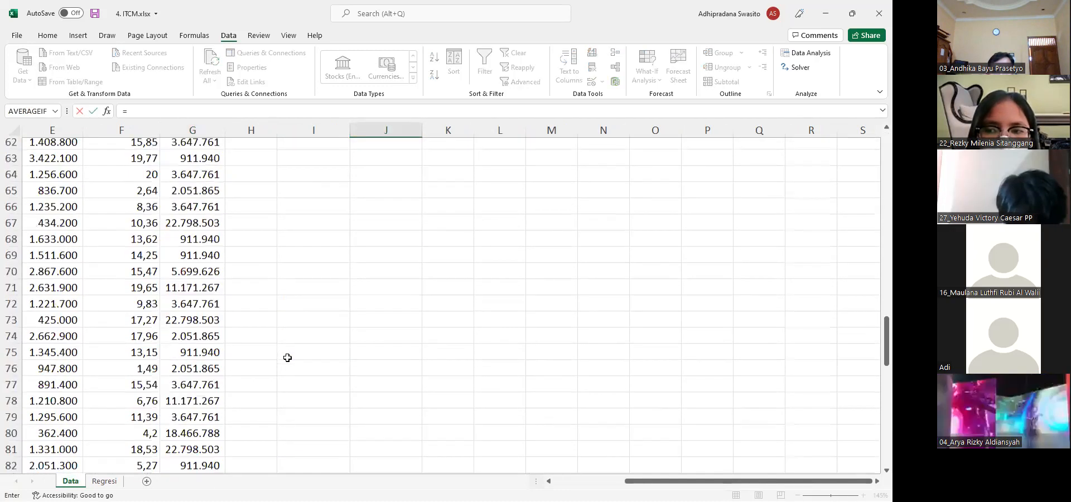
scroll(204, 354, "down", 2)
left_click(190, 351)
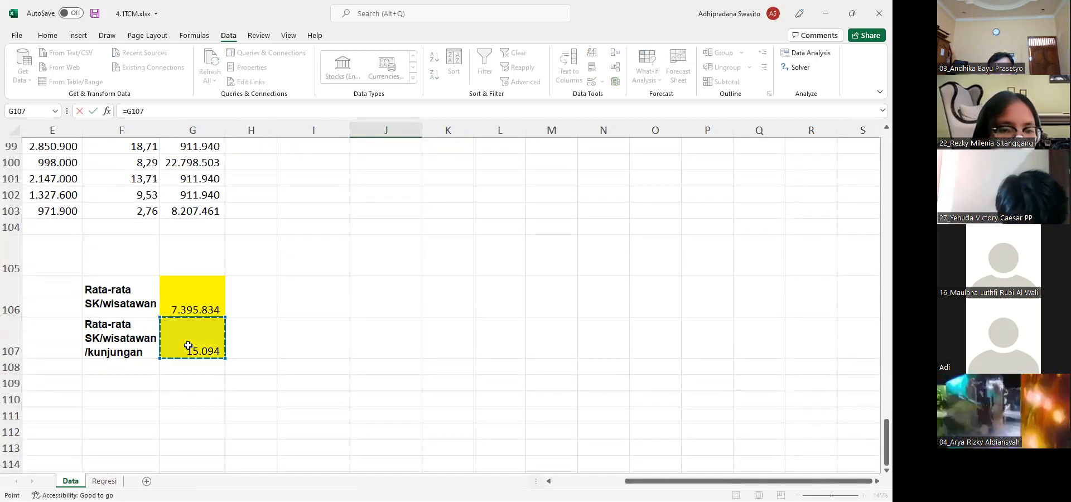
key("Return")
scroll(337, 281, "up", 2)
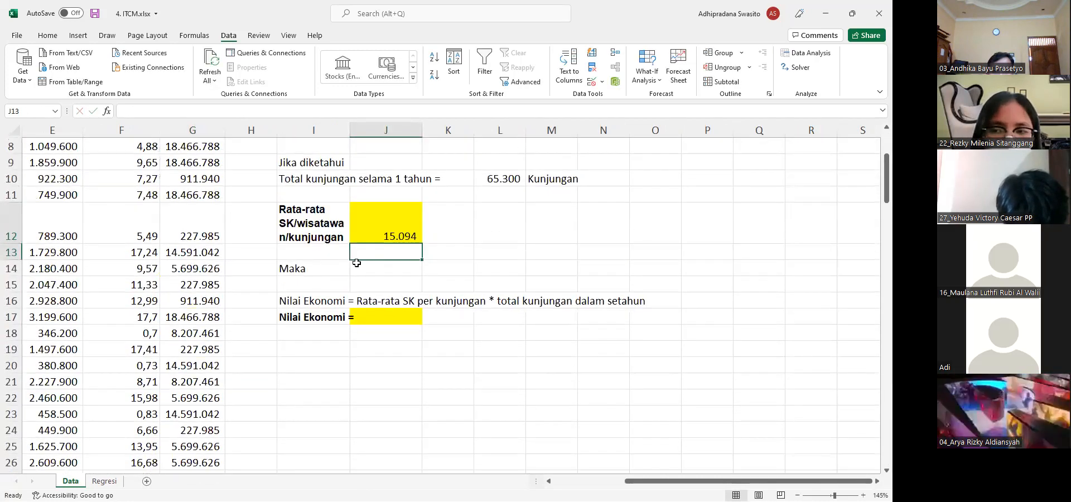
Calculate the Nilai Ekonomi in J17 with the formula =J12*L10
left_click(496, 180)
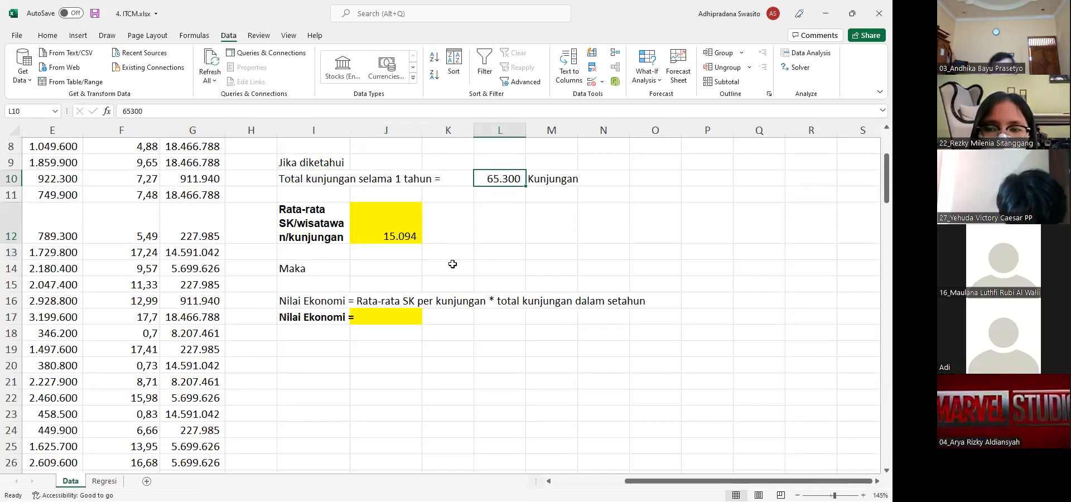
key("Down")
key("Down")
key("Down")
key("Left")
key("Left")
key("Down")
key("Down")
key("Down")
key("Down")
type("=")
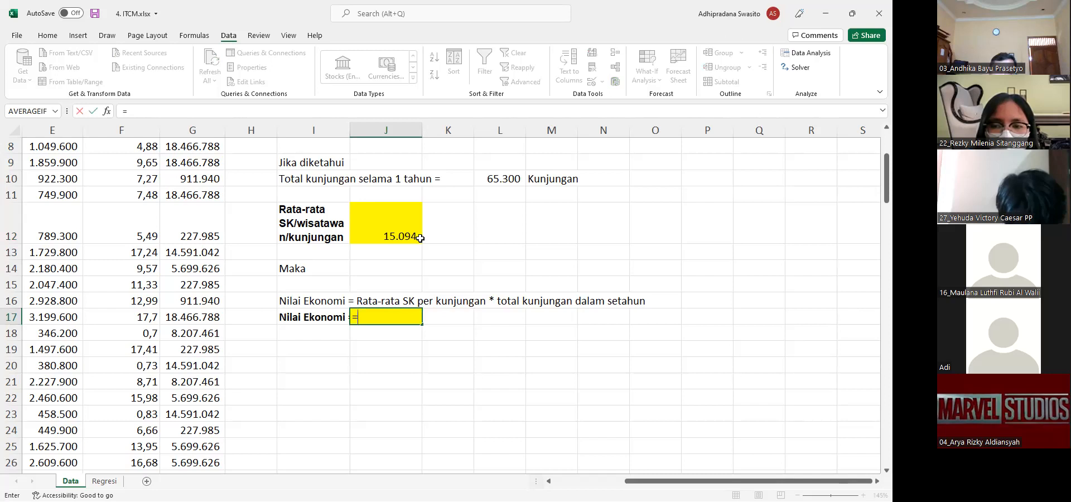
left_click(402, 236)
type("*")
left_click(496, 180)
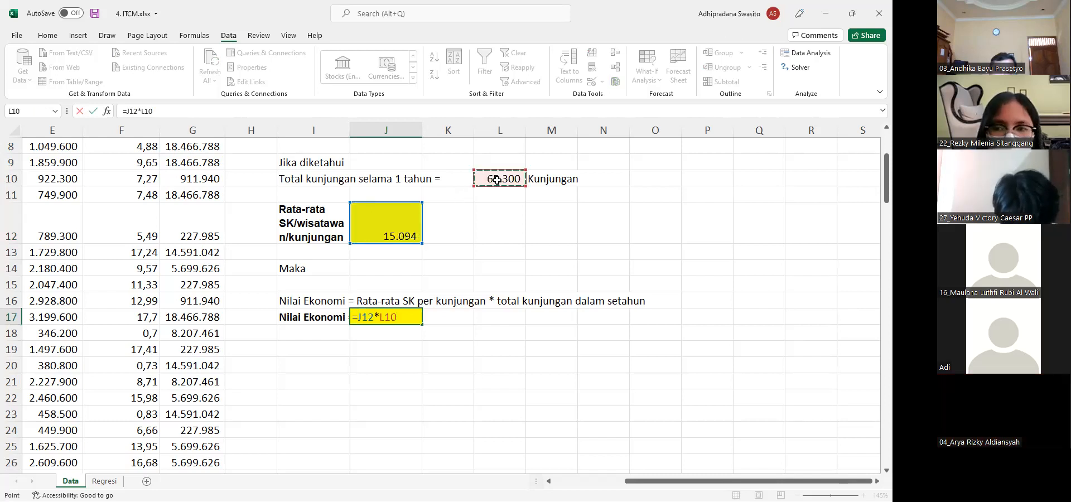
key("Return")
Review the yearly visit total in L10, the respondents' visit total in B105 and the economic value block beside the data
left_click(497, 180)
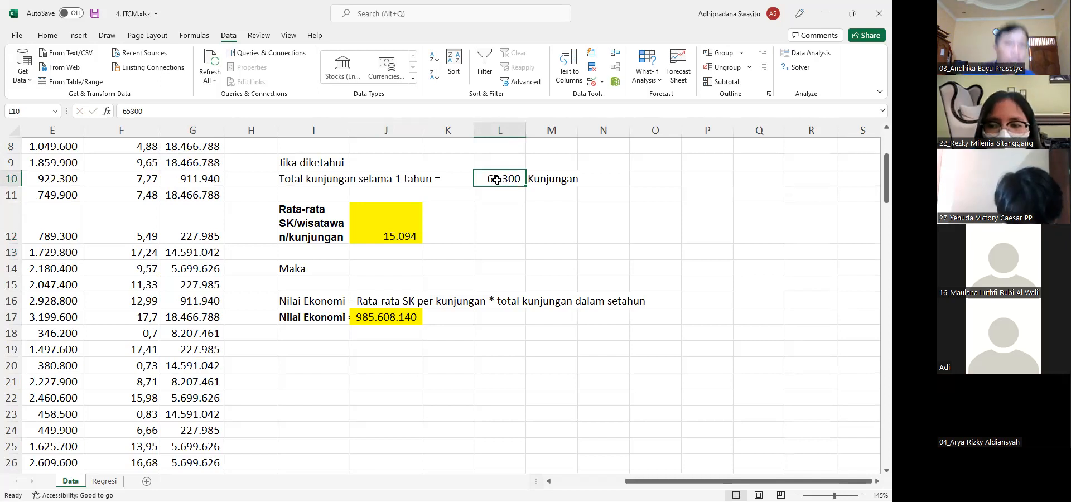
key("Left")
key("Home")
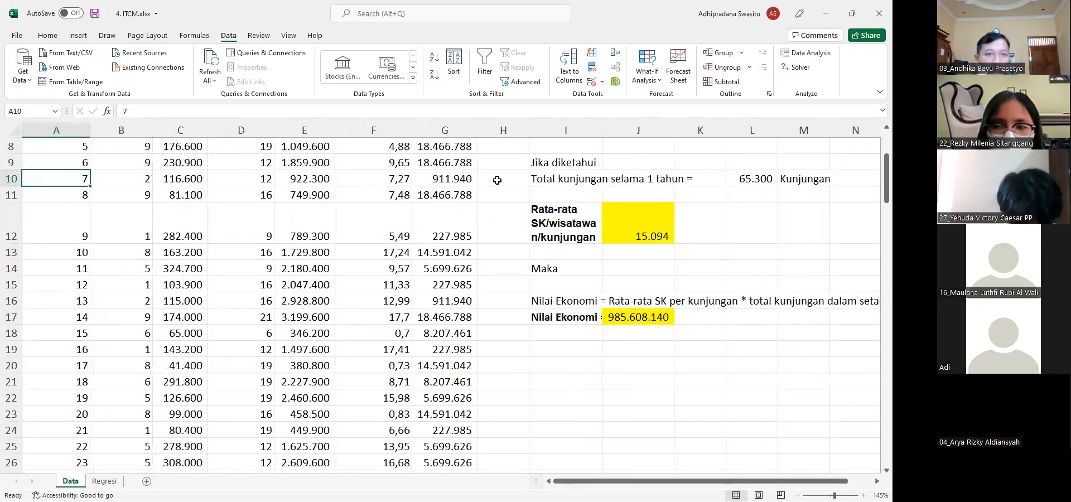
scroll(231, 305, "down", 20)
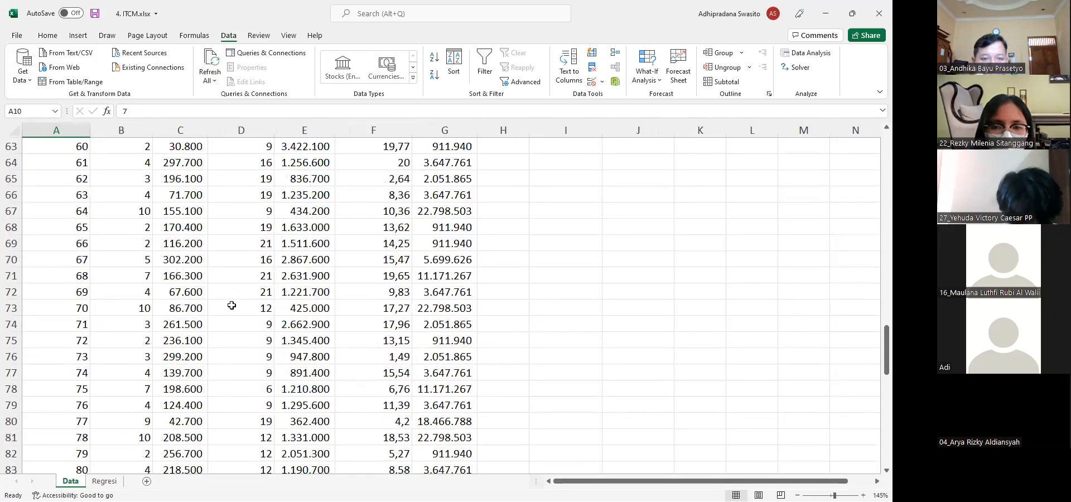
left_click(108, 179)
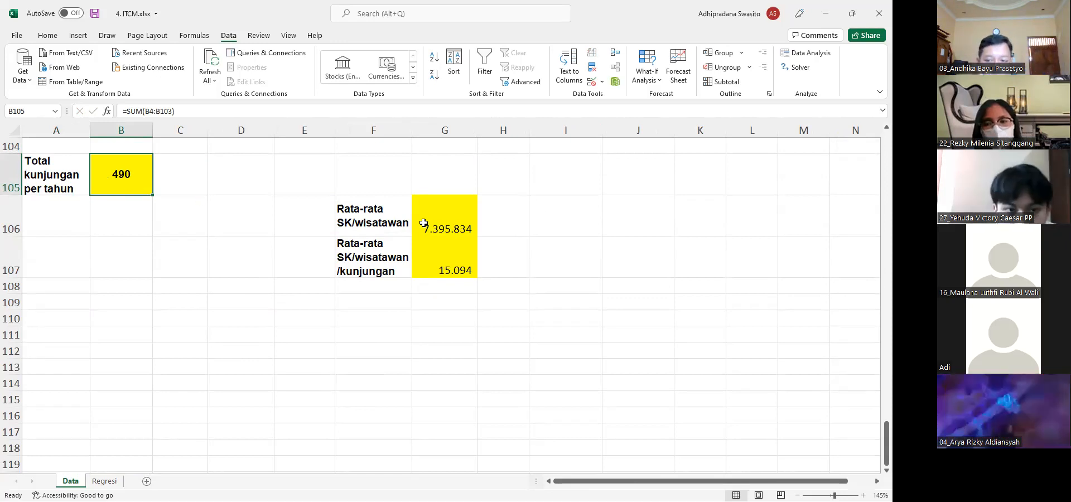
scroll(424, 224, "up", 20)
scroll(522, 363, "up", 10)
scroll(522, 362, "right", 2)
scroll(522, 363, "right", 4)
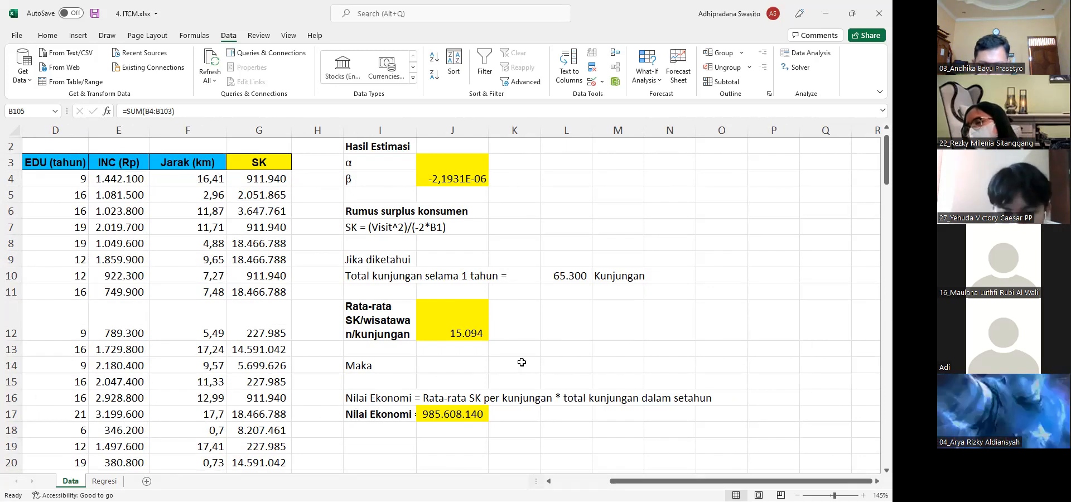
left_click(223, 282)
key("Left")
key("Left")
key("Left")
key("Left")
key("Left")
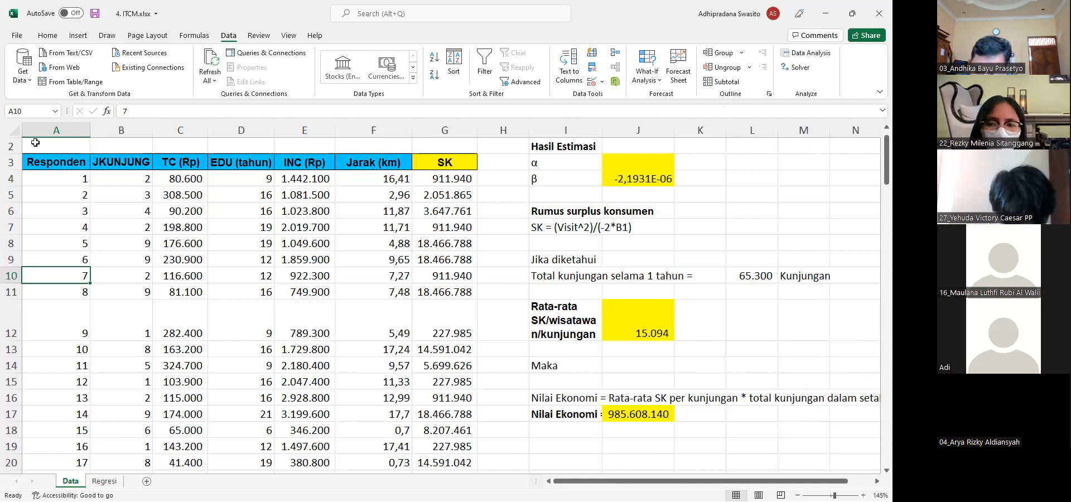
Merge and center the consumer surplus formula text across I7:J7
left_click_drag(45, 133, 416, 153)
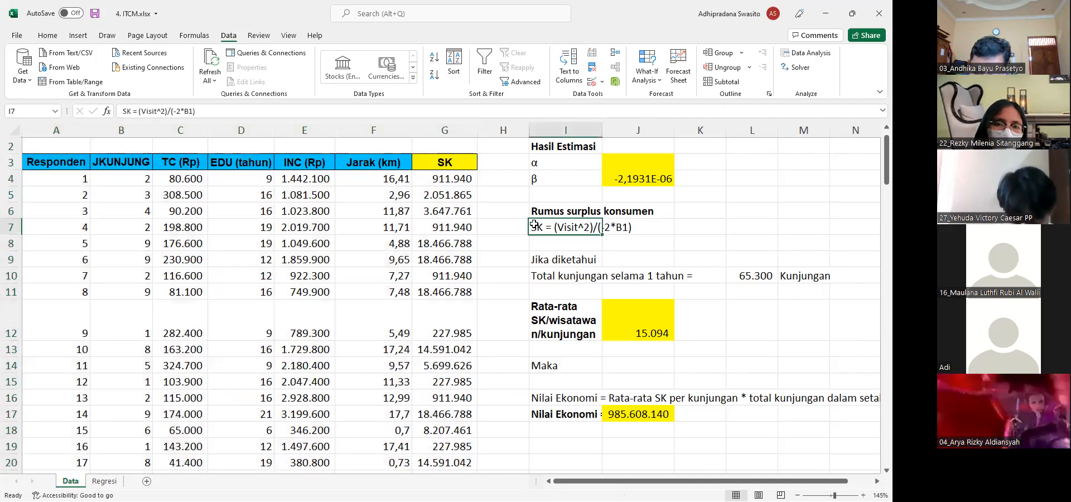
left_click(533, 224)
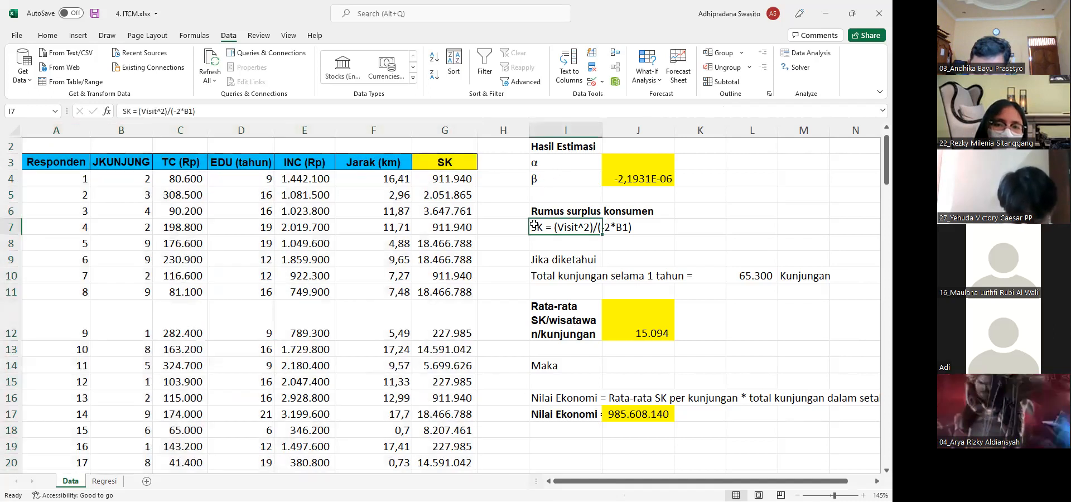
left_click(603, 223, "shift")
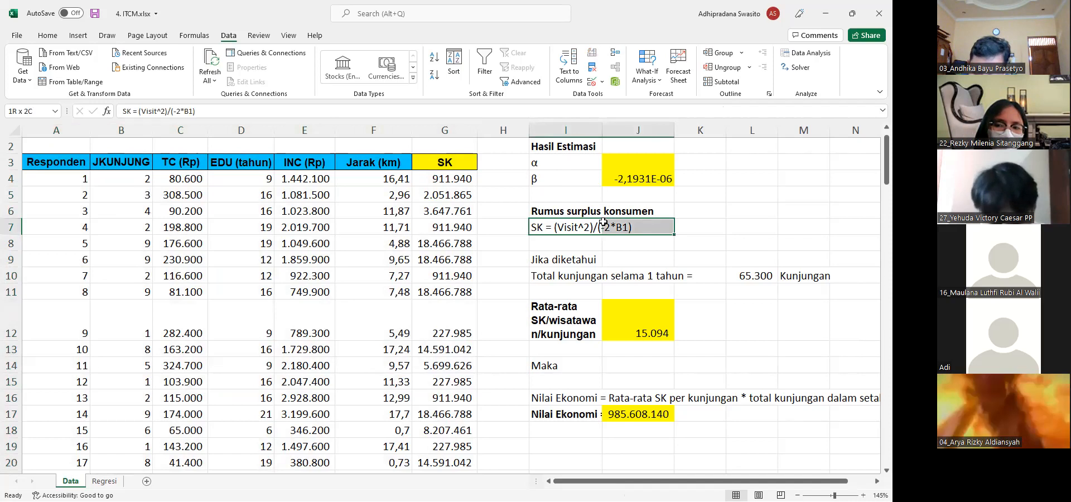
left_click(47, 35)
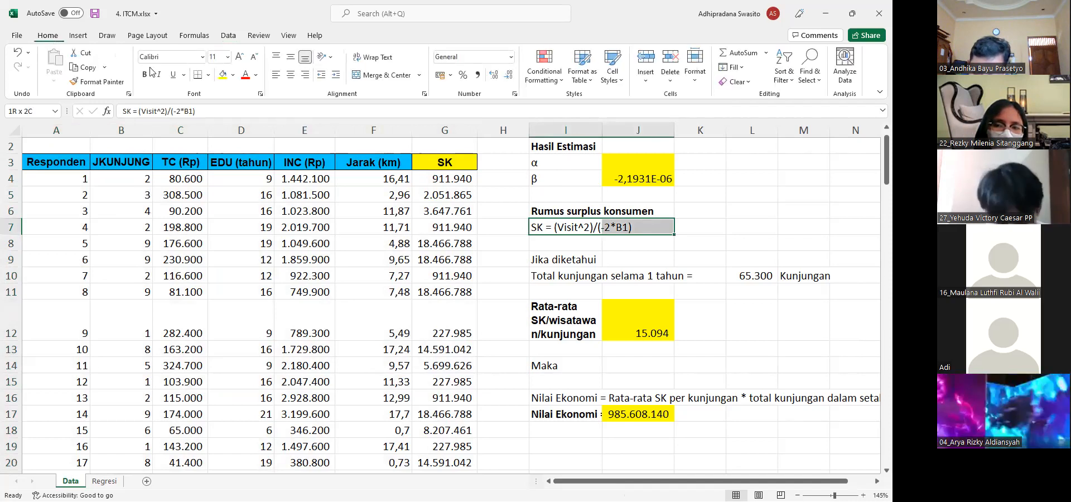
left_click(369, 78)
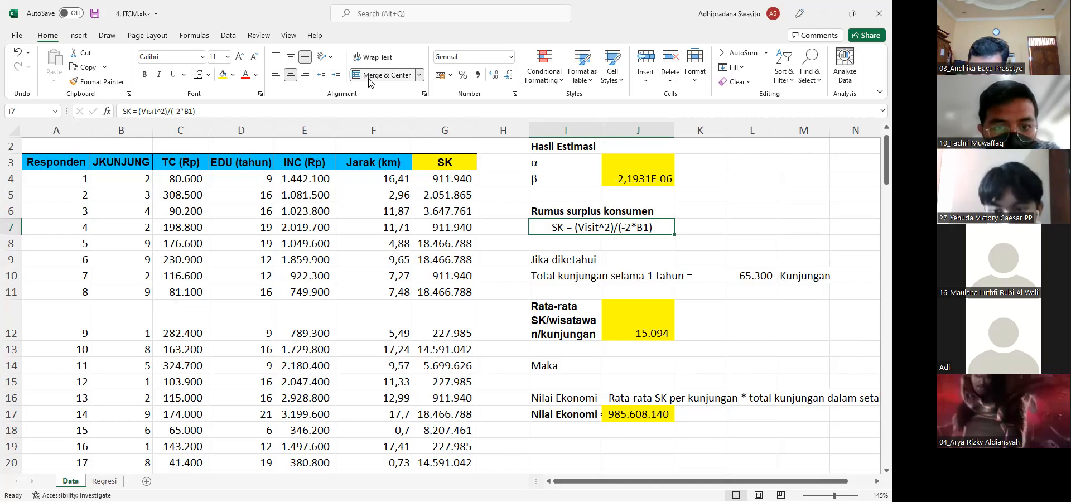
Check the total visits formula in B105 against the JKUNJUNG values in B4:B103
scroll(79, 351, "down", 10)
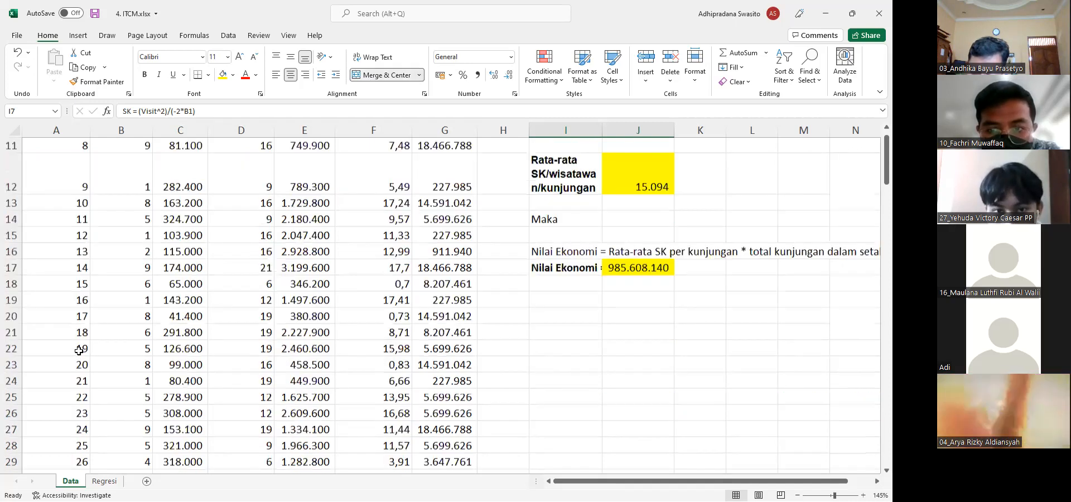
scroll(79, 351, "down", 20)
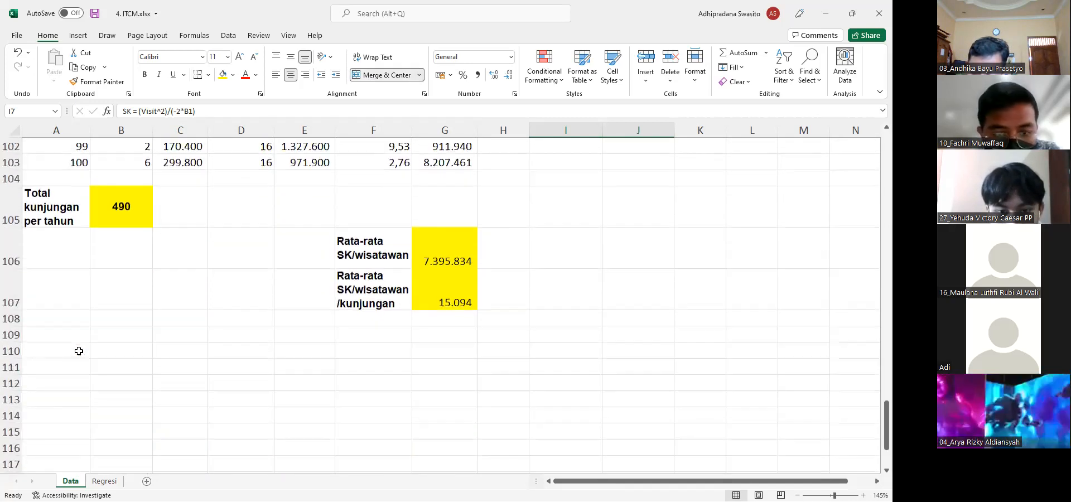
left_click(151, 202)
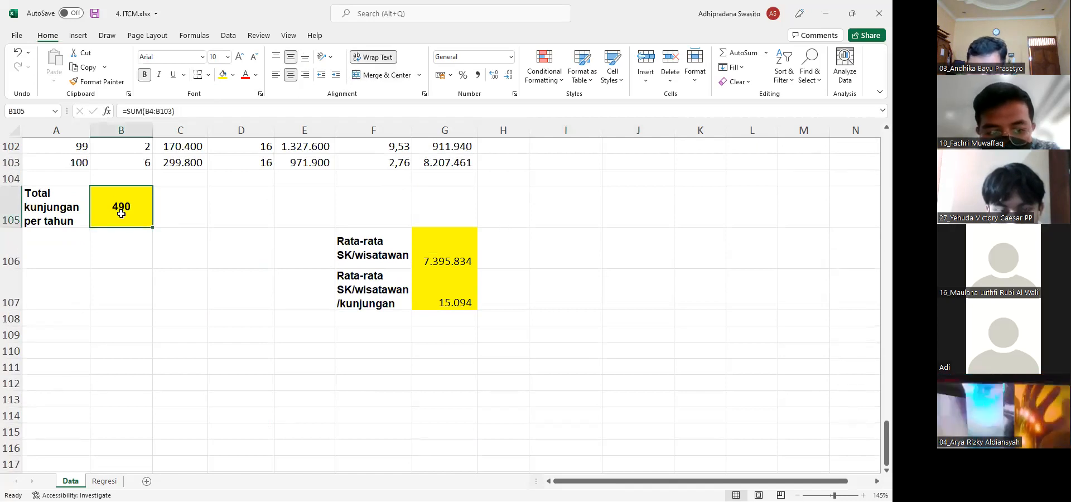
left_click(123, 174)
key("ctrl+Home")
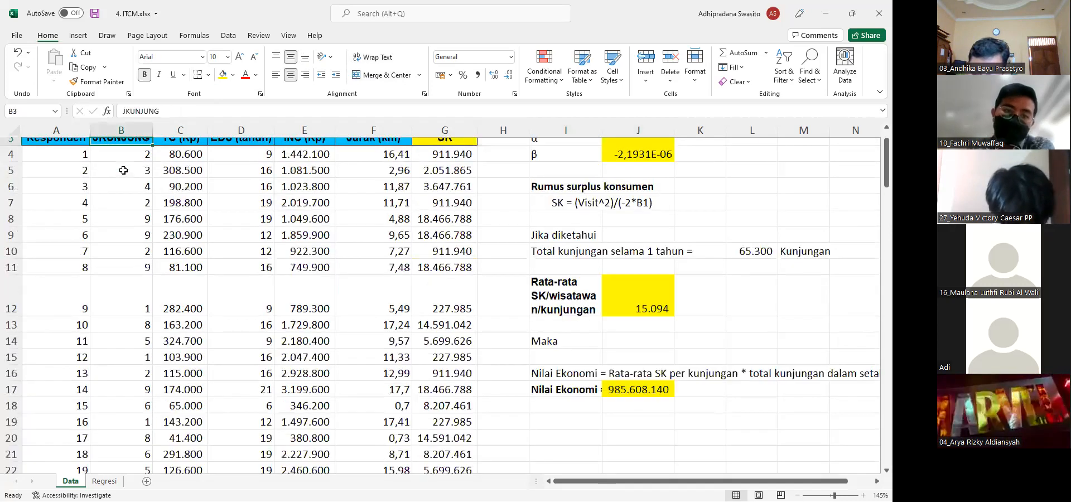
left_click(128, 157)
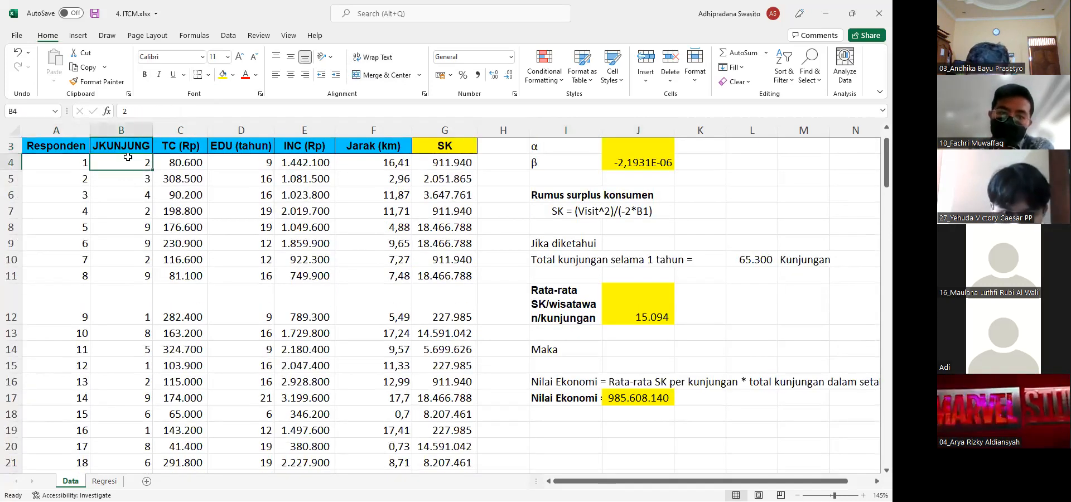
key("shift+Down")
key("shift+Down")
key("shift+Down")
key("shift+Down")
key("shift+Down")
key("shift+Down")
key("shift+Down")
key("shift+Down")
key("shift+Down")
key("shift+Down")
key("shift+Down")
key("shift+Down")
key("shift+Down")
key("shift+Down")
key("shift+Down")
key("shift+Down")
key("shift+Down")
key("shift+Down")
key("shift+Down")
key("shift+Down")
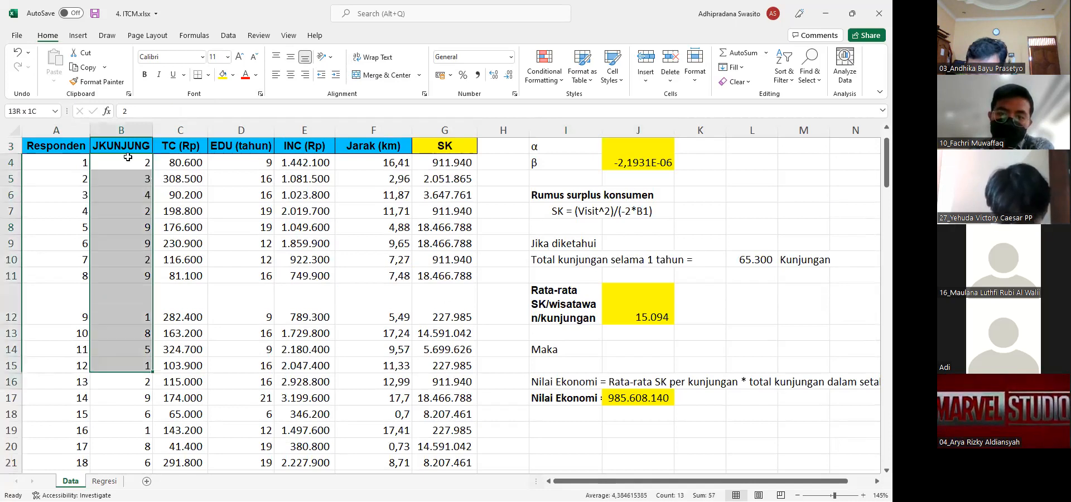
key("shift+Down")
key("shift+Down")
key("shift+Down")
key("shift+Down")
key("shift+Down")
key("shift+Down")
key("shift+Down")
key("shift+Down")
key("shift+Down")
key("shift+Down")
key("shift+Down")
key("shift+Down")
key("shift+Down")
key("shift+Down")
key("shift+Down")
key("shift+Down")
key("shift+Down")
key("shift+Down")
key("shift+Down")
key("shift+Down")
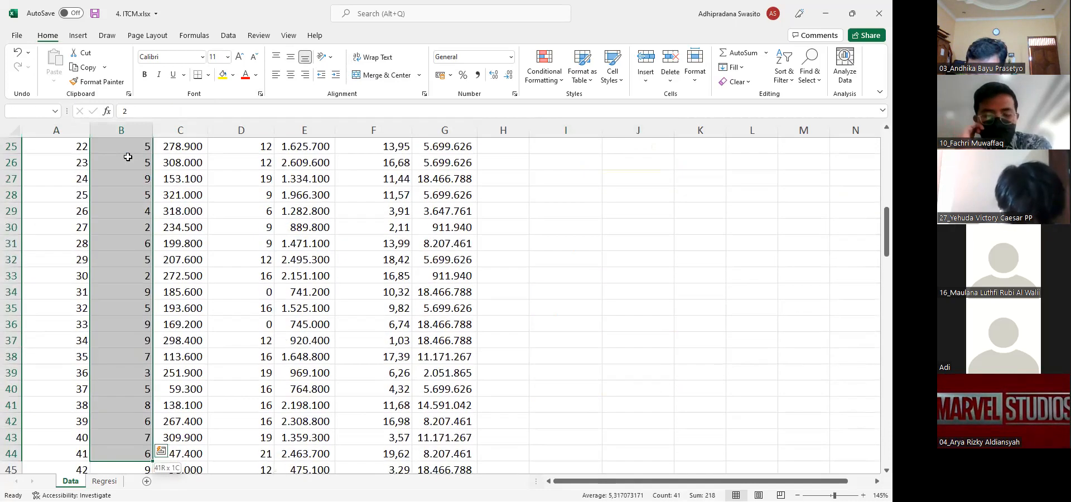
key("shift+Down")
key("shift+Down")
key("shift+Down")
key("shift+Down")
key("shift+Down")
key("shift+Down")
key("shift+Down")
key("shift+Down")
key("shift+Down")
key("shift+Down")
key("shift+Down")
key("shift+Down")
key("shift+Down")
key("shift+Down")
key("shift+Down")
key("shift+Down")
key("shift+Down")
key("shift+Down")
key("shift+Down")
key("shift+Down")
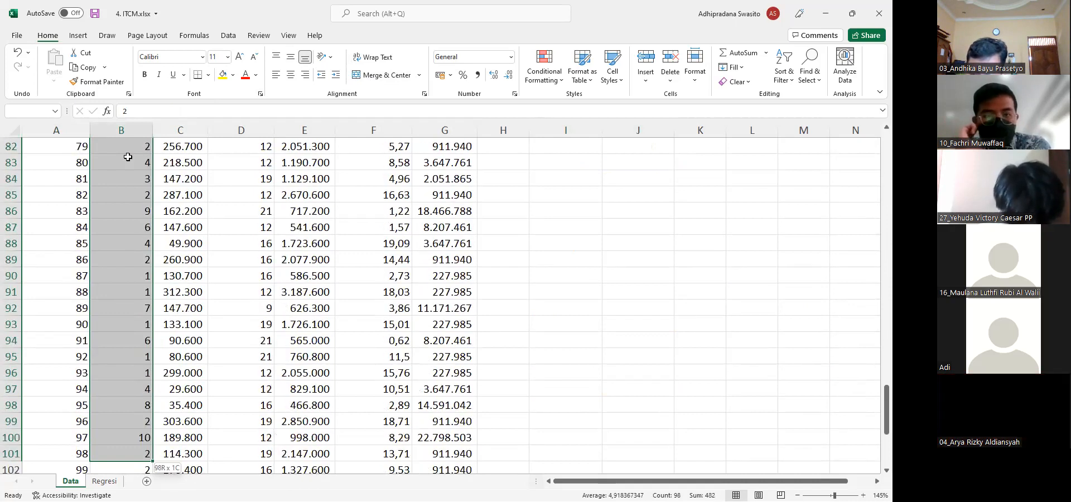
key("shift+Down")
key("shift+Down")
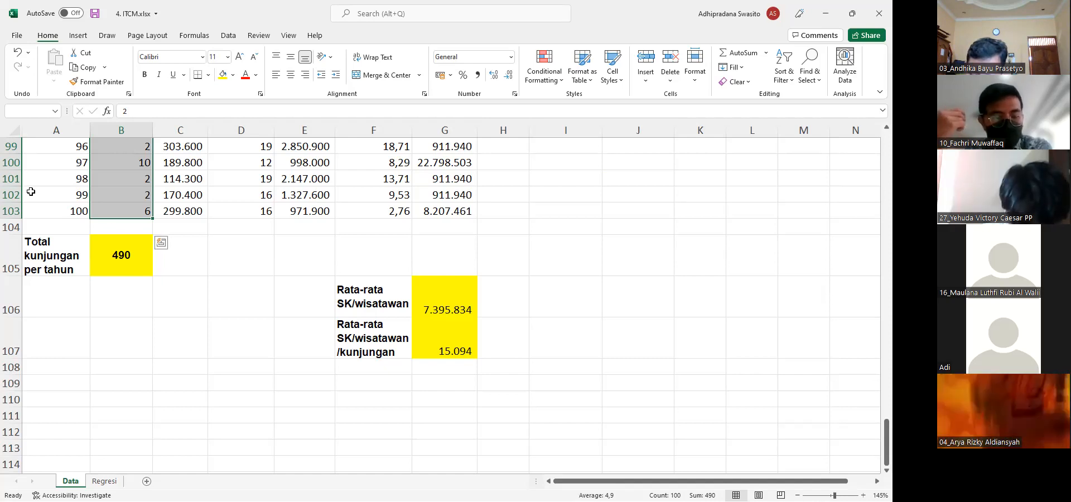
left_click(119, 242)
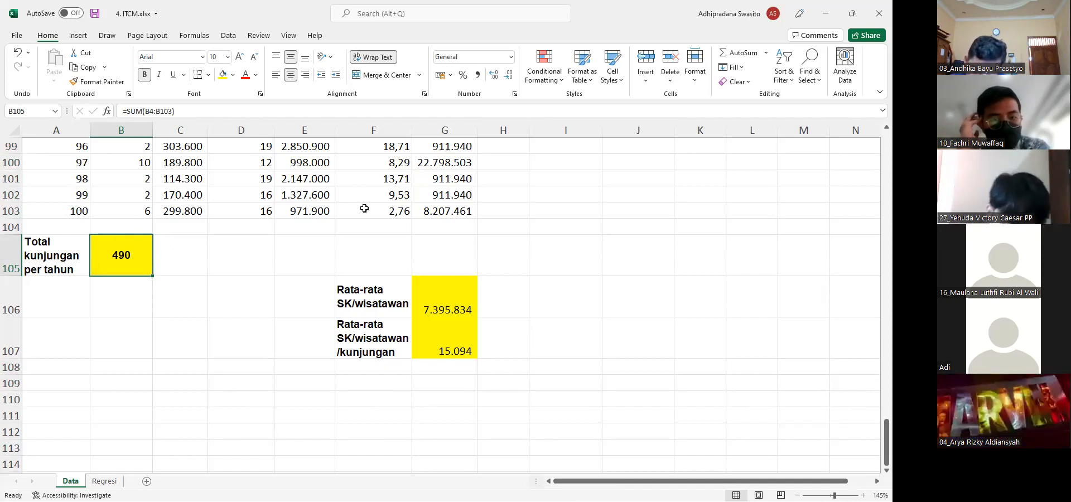
Compare the average surplus per visit in G107, the respondents' visit total in B105 and the yearly visit total in L10
left_click(527, 184)
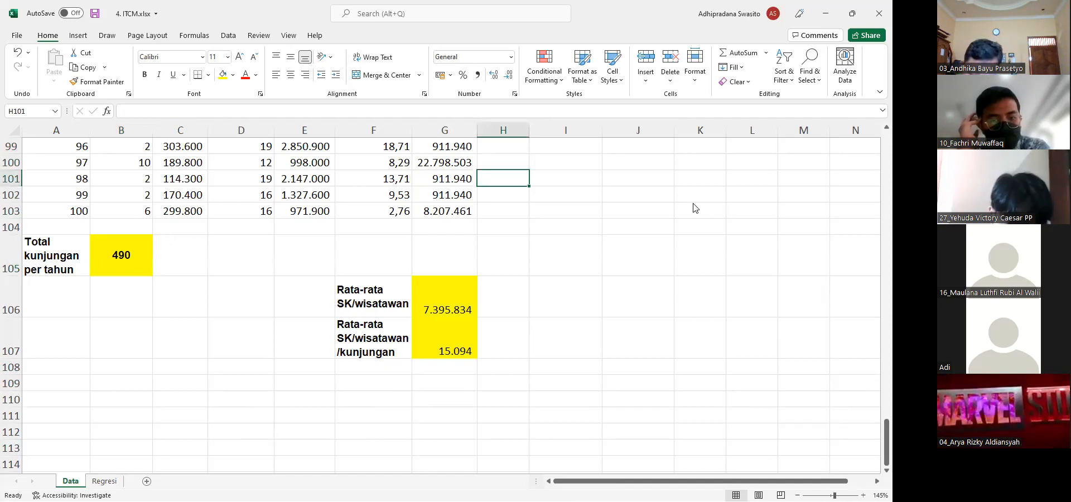
left_click(441, 340)
left_click(144, 262)
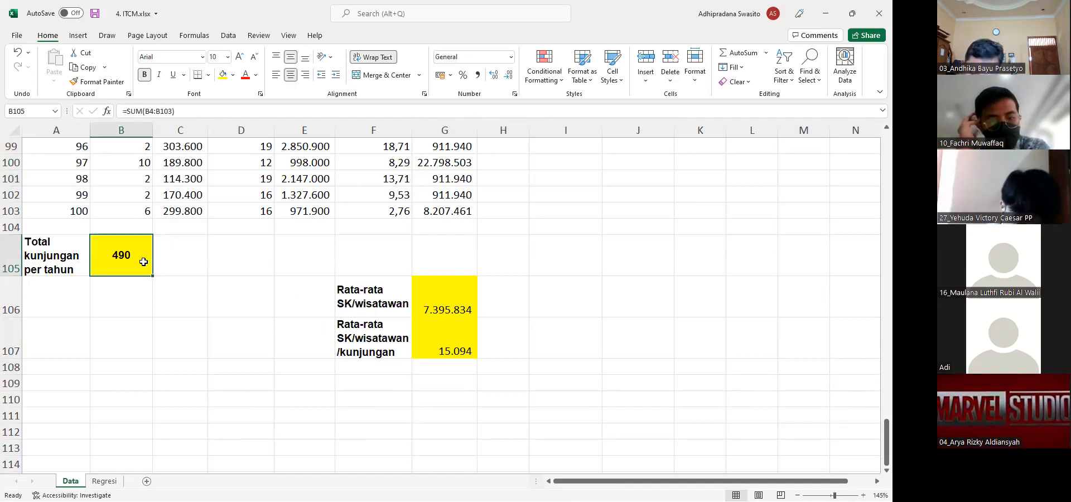
scroll(568, 192, "up", 13)
scroll(569, 192, "up", 18)
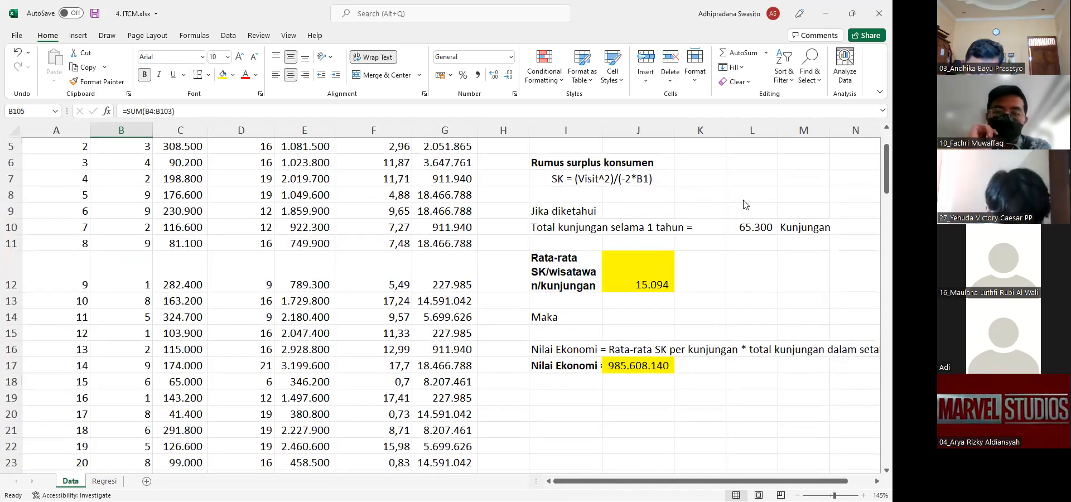
left_click(747, 226)
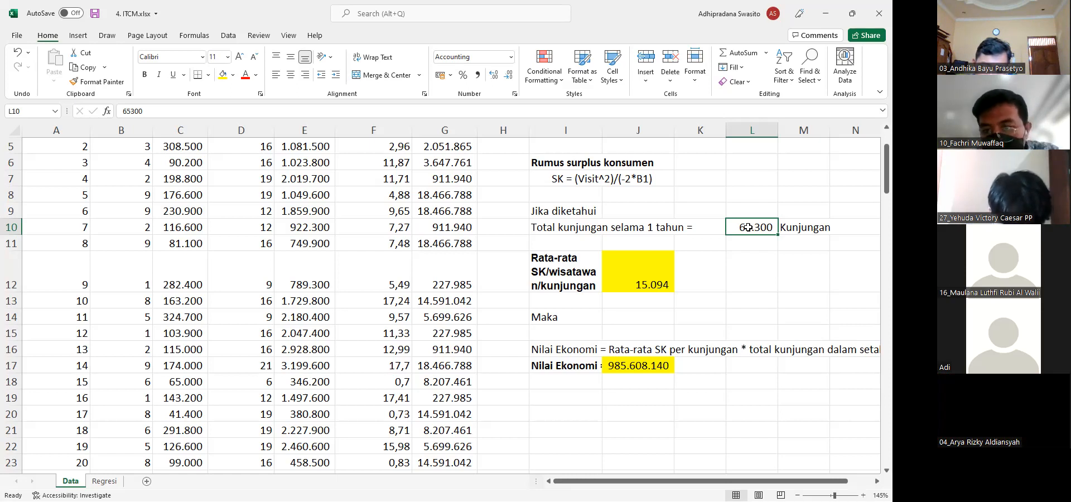
Examine the EDU, INC and Jarak coefficients in B19:B21 of the regression output on the Regresi sheet
left_click(104, 481)
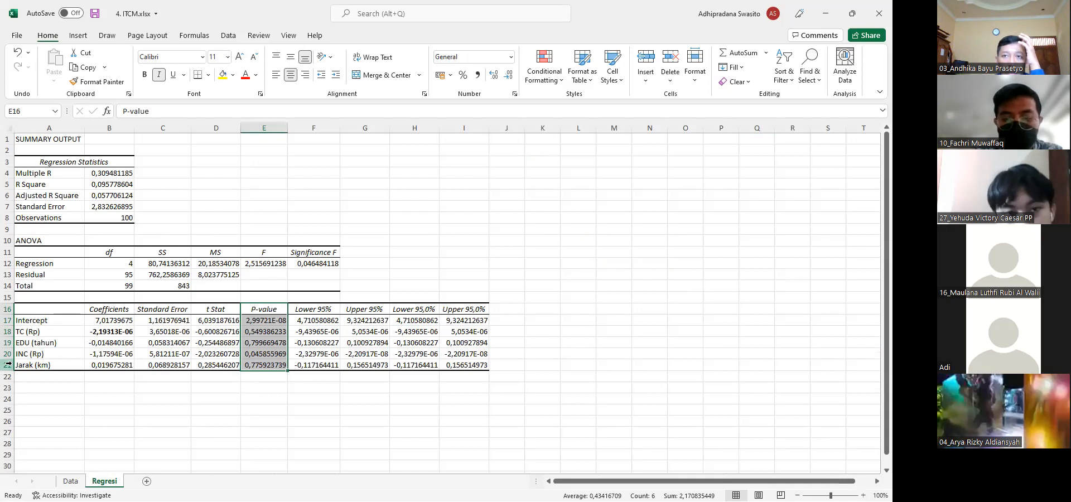
left_click(48, 351)
scroll(217, 322, "up", 3, "ctrl")
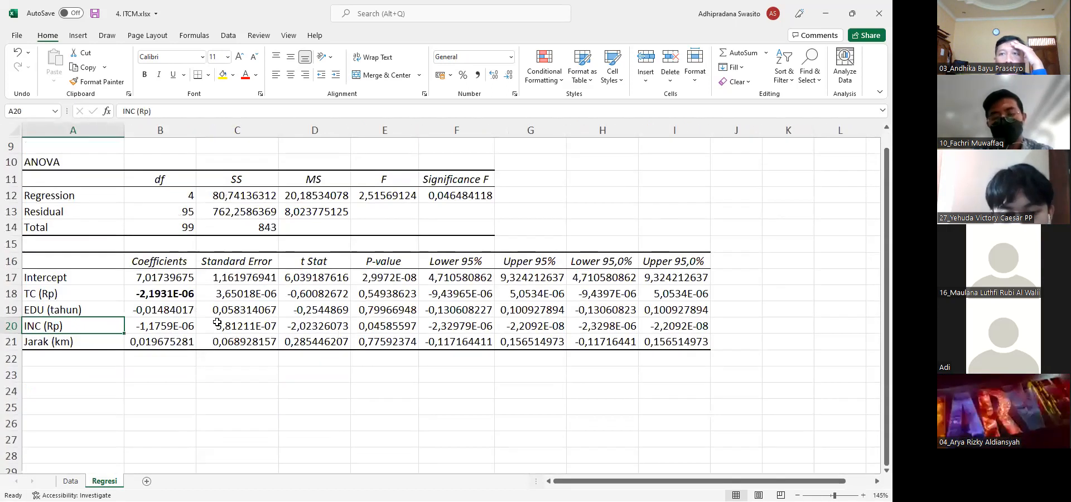
left_click(178, 310)
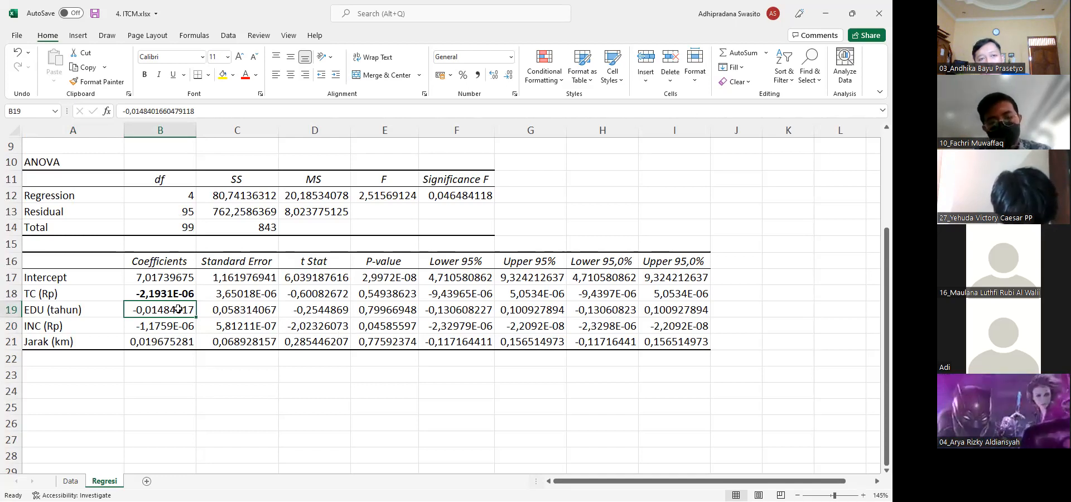
left_click(163, 325)
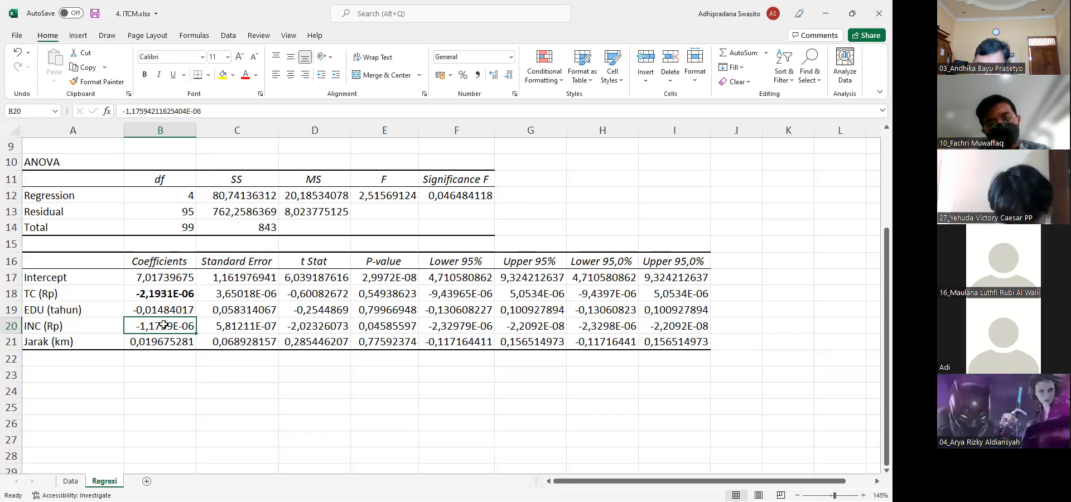
left_click(141, 339)
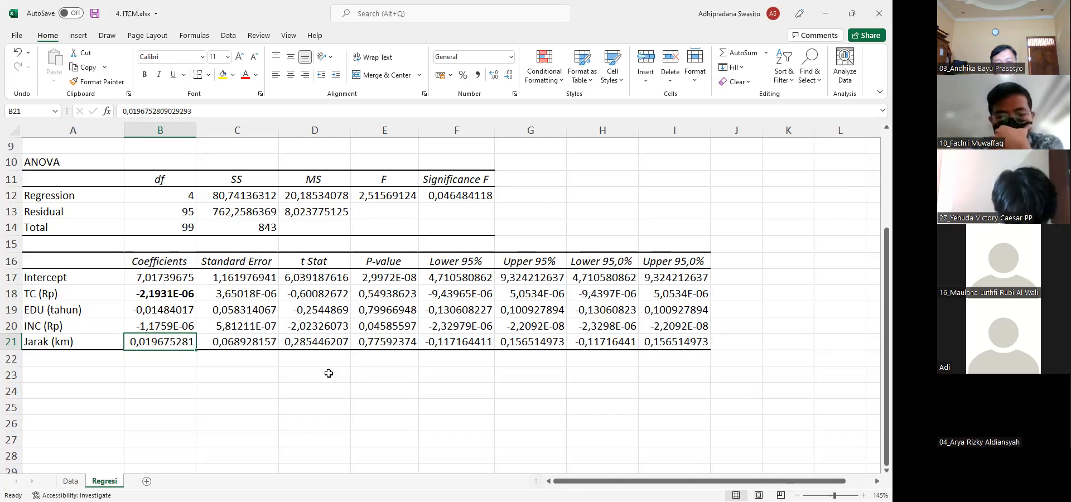
left_click(87, 346)
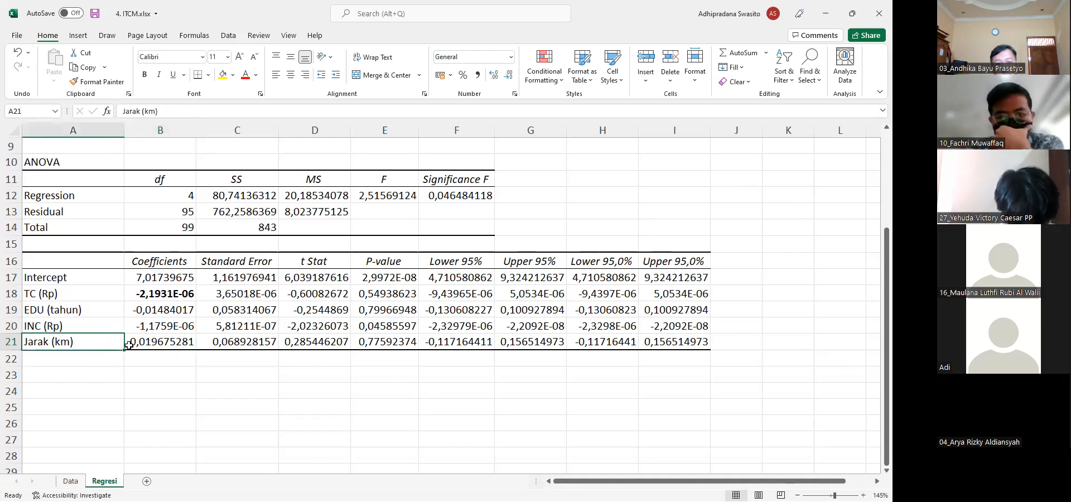
left_click(163, 345, "shift")
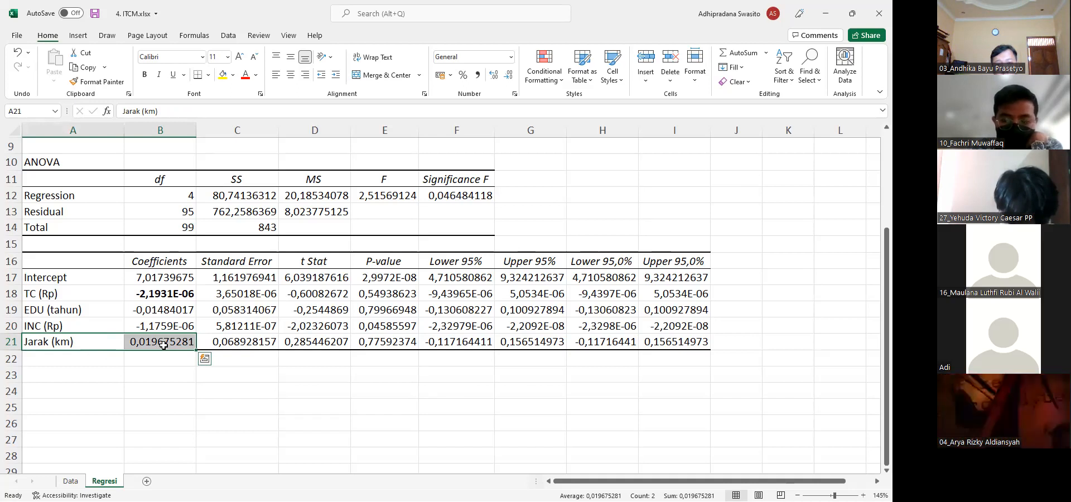
Compare the TC (Rp) coefficient in B18 with the EDU and INC coefficients beneath it
key("Up")
key("Up")
key("Up")
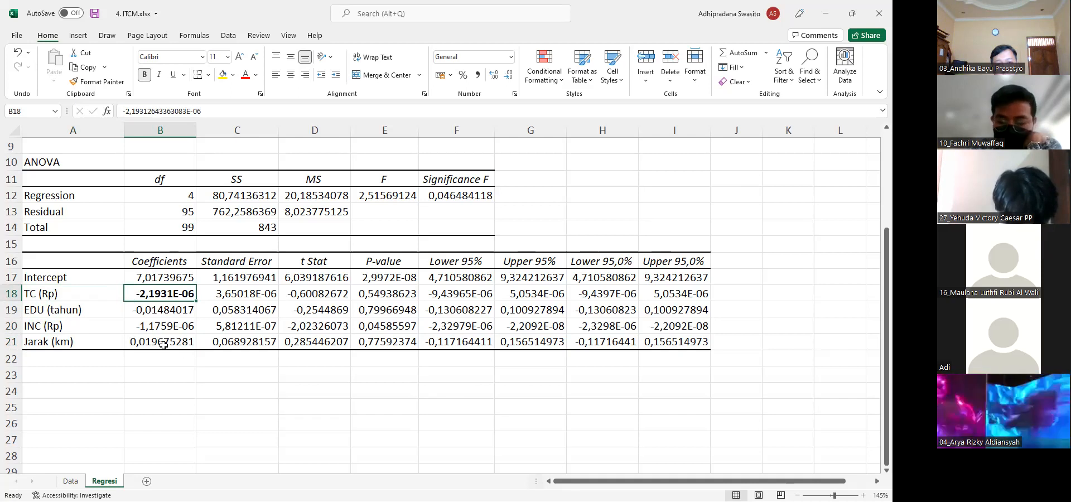
key("Down")
key("Down")
key("Up")
key("Up")
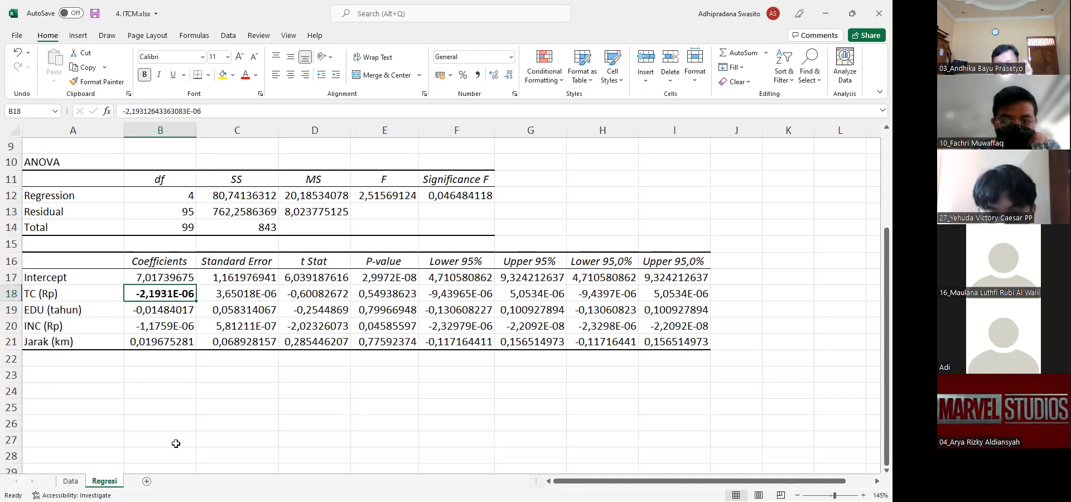
Return to the Data sheet and review the respondent data together with the economic value block beside it
left_click(70, 481)
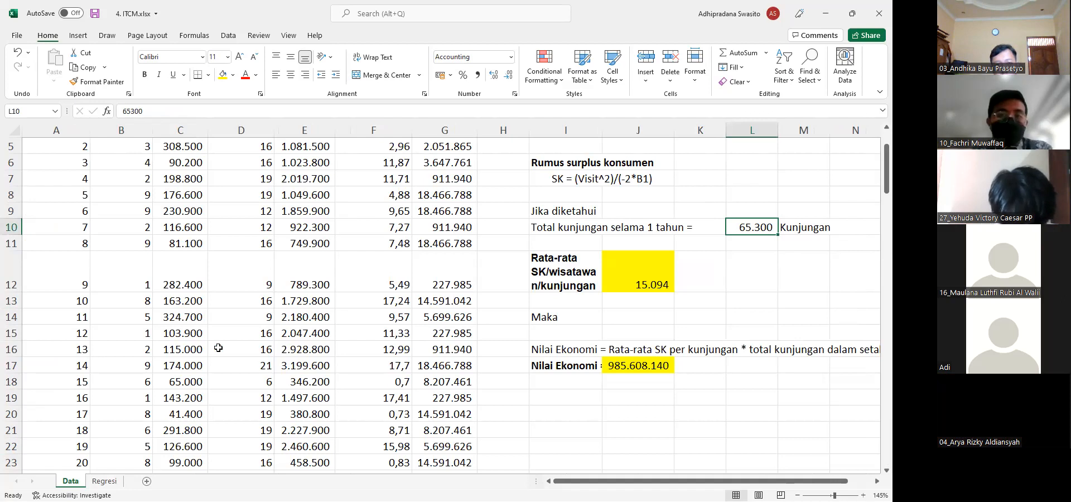
left_click(235, 347)
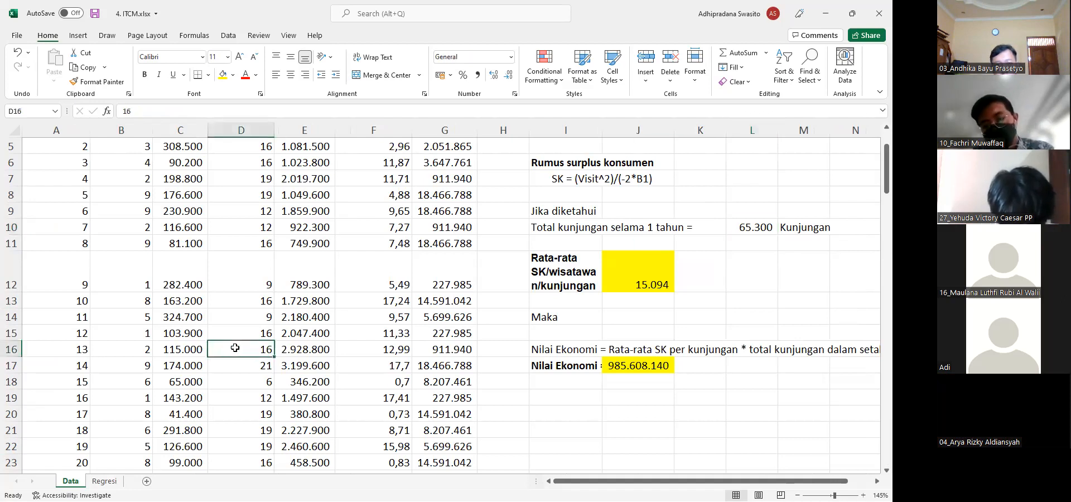
scroll(300, 275, "down", 3, "ctrl")
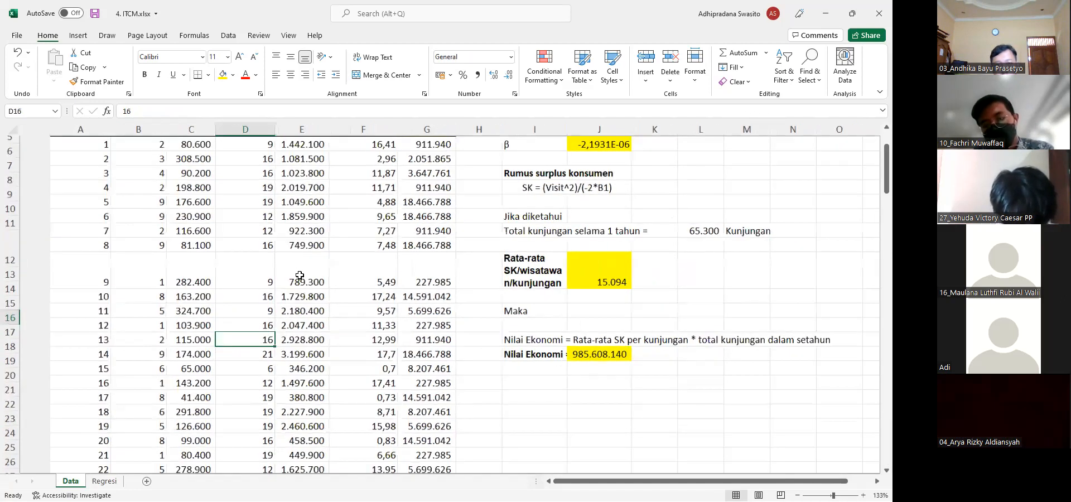